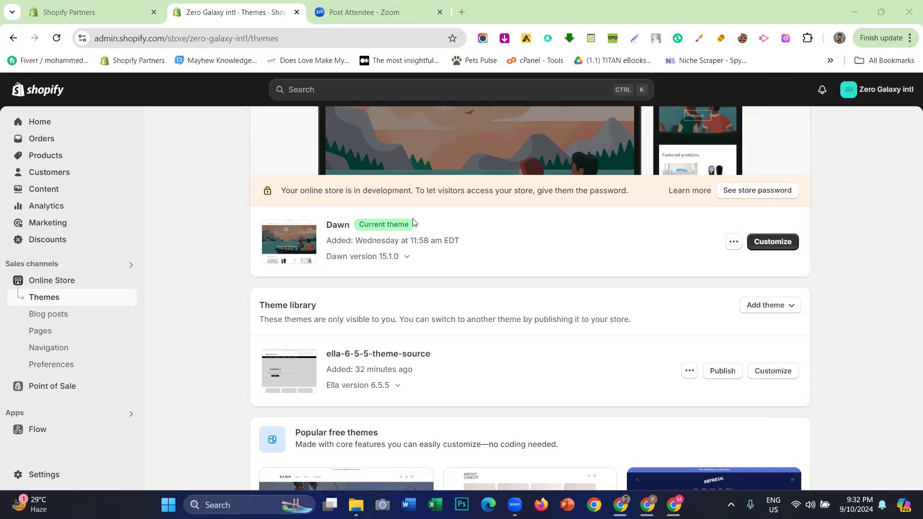
# - Close the Zoom tab and open galaxyzerousa.com in a new browser tab
pyautogui.scroll(3, 412, 222)
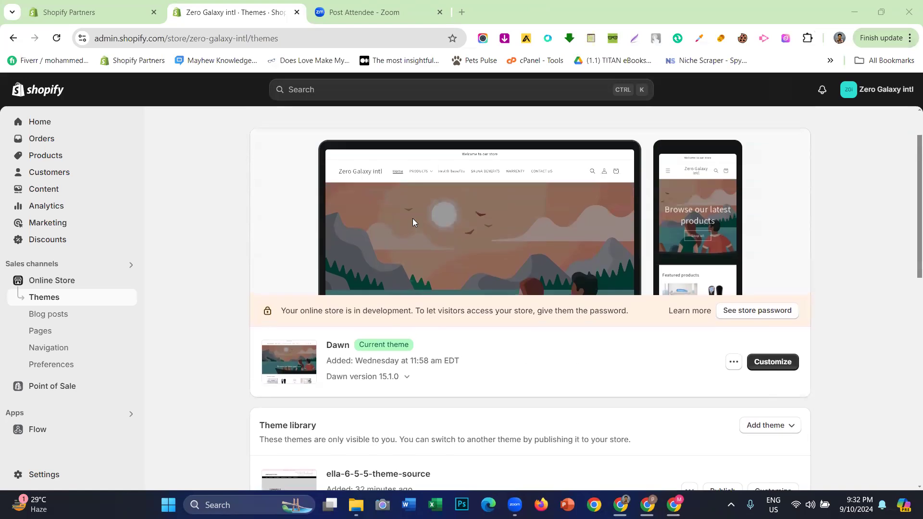
pyautogui.scroll(1, 437, 180)
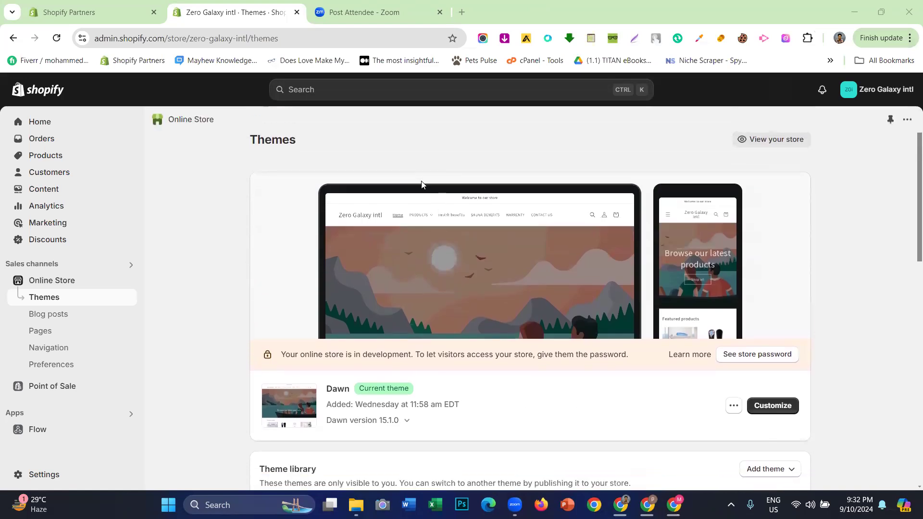
pyautogui.scroll(-3, 421, 180)
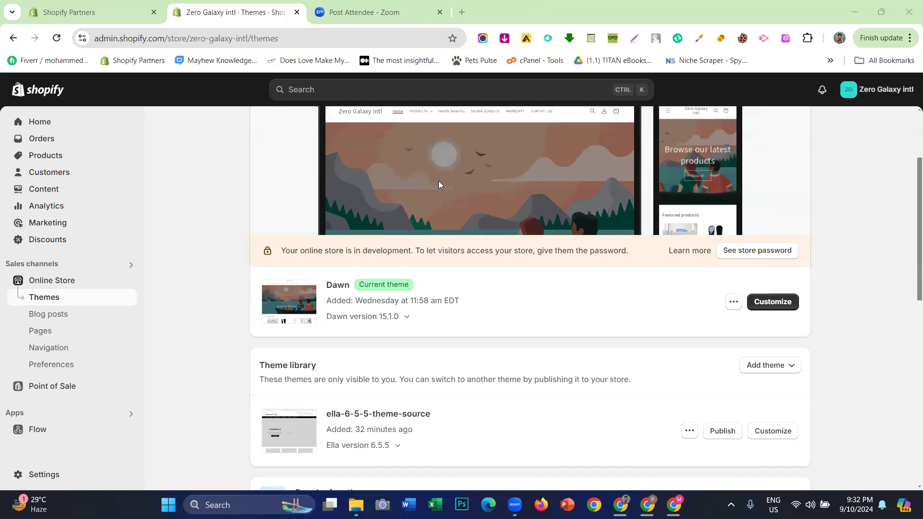
pyautogui.click(440, 13)
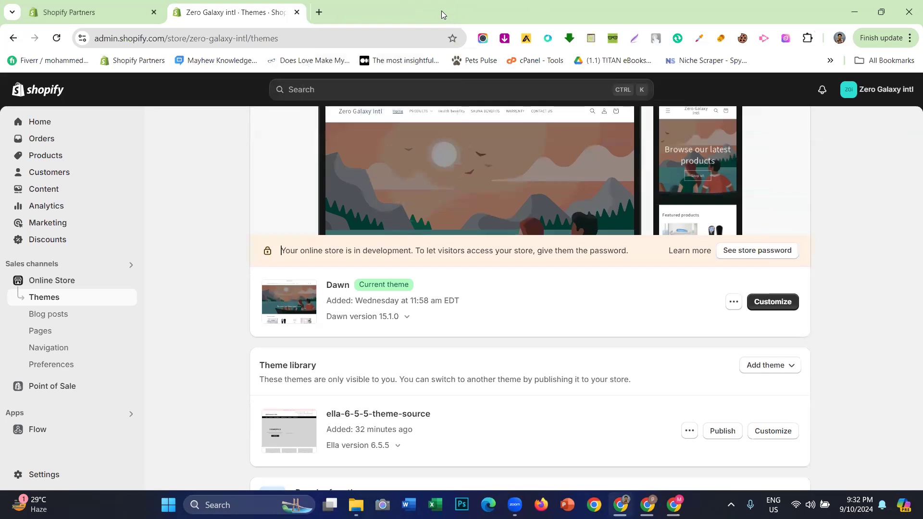
pyautogui.click(321, 13)
pyautogui.write('g')
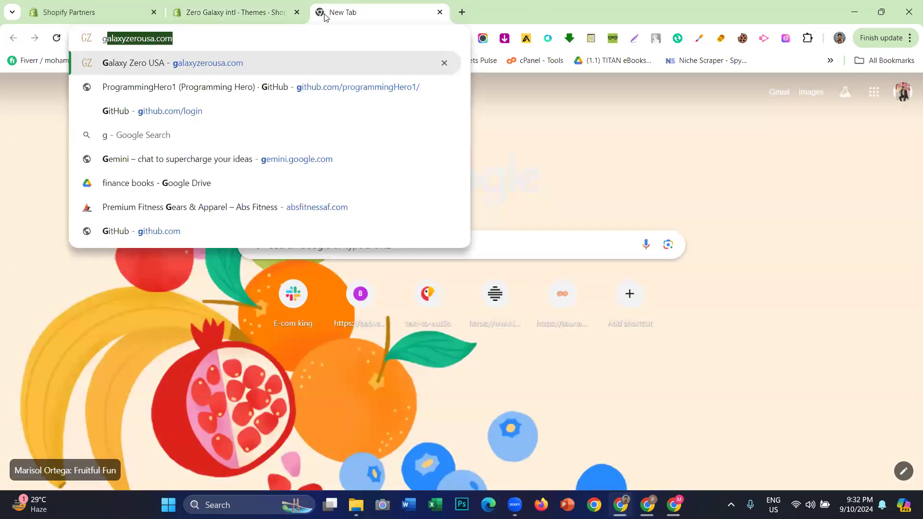
pyautogui.press('Return')
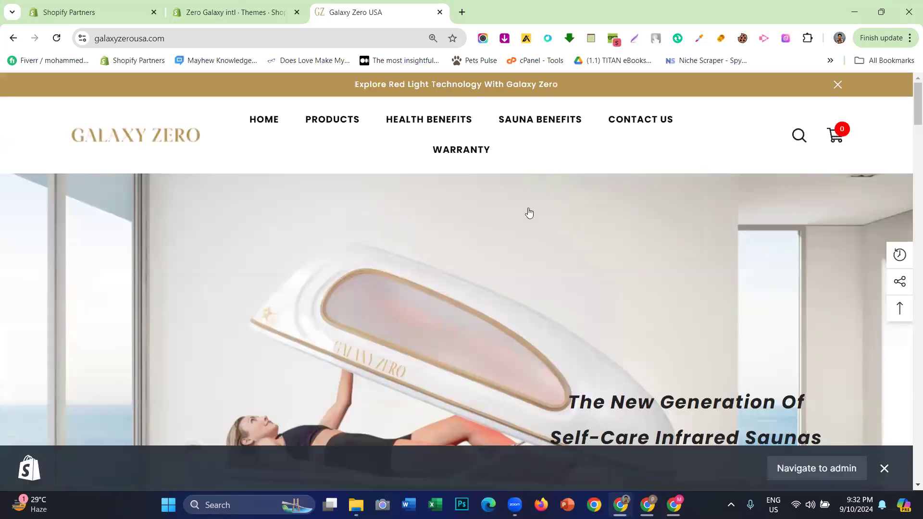
# - Dismiss the Shopify admin bar on the Galaxy Zero storefront and return to the start of its home page
pyautogui.scroll(-5, 529, 212)
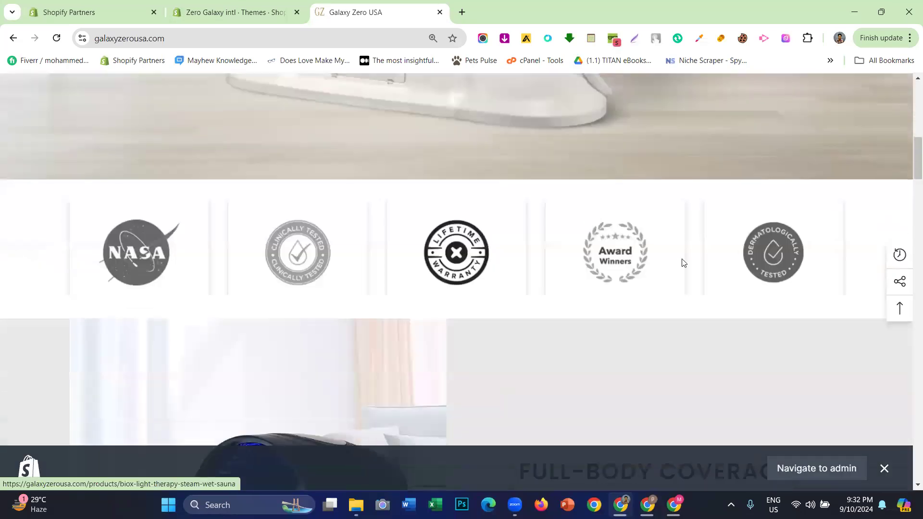
pyautogui.click(883, 469)
pyautogui.scroll(5, 352, 265)
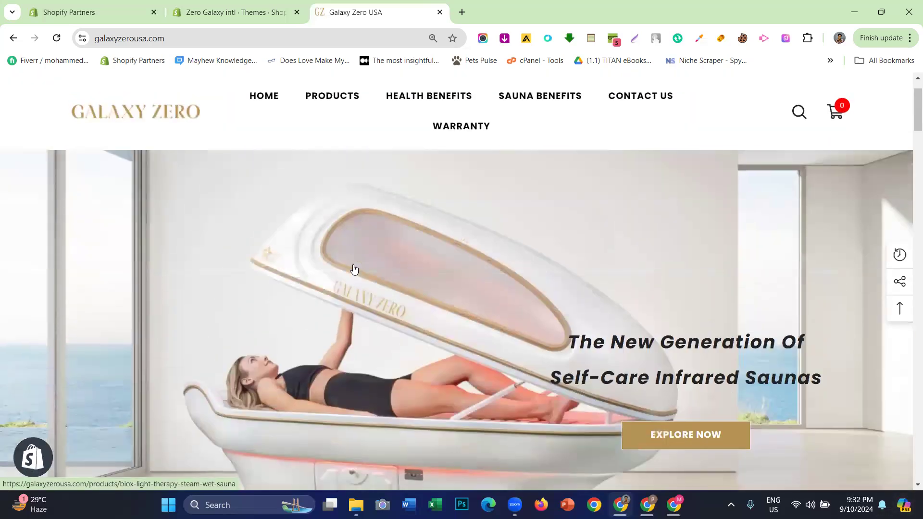
pyautogui.scroll(1, 353, 269)
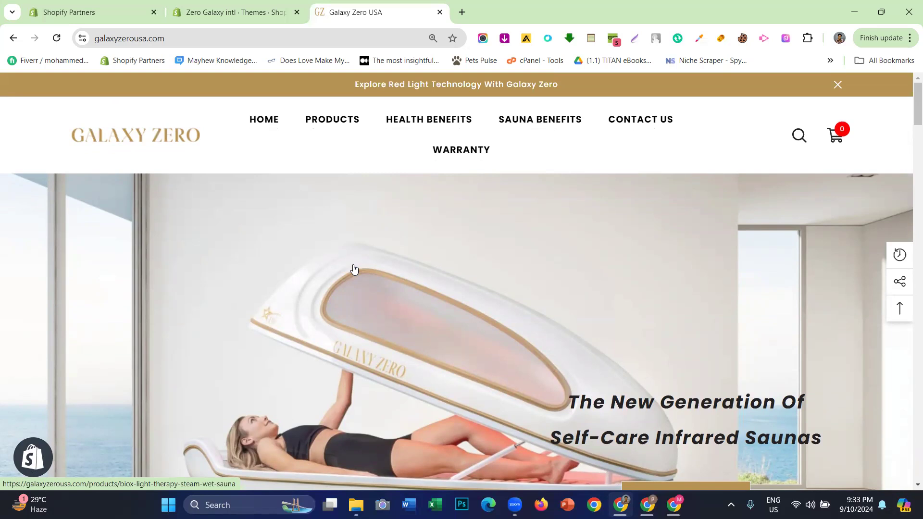
# - Compare the Galaxy Zero reference storefront with the themes available on the Zero Galaxy intl store's Themes page
pyautogui.click(205, 5)
pyautogui.click(310, 4)
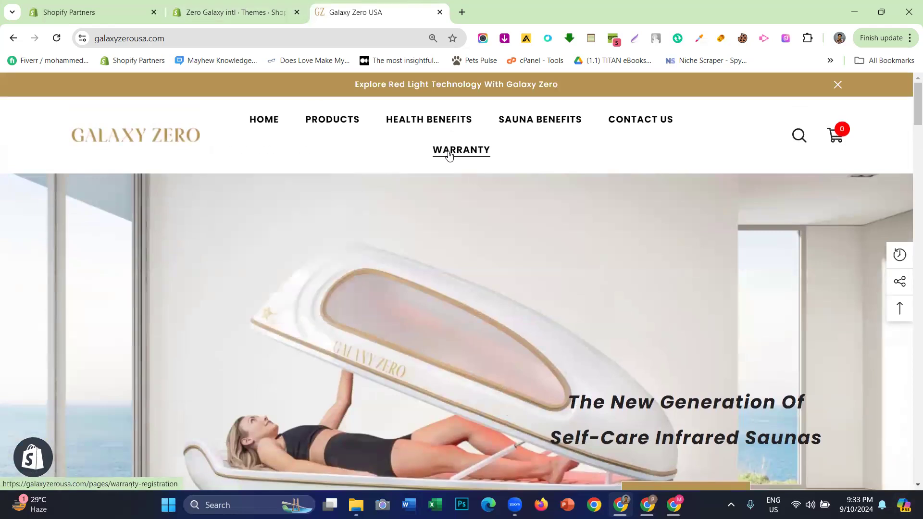
pyautogui.click(231, 10)
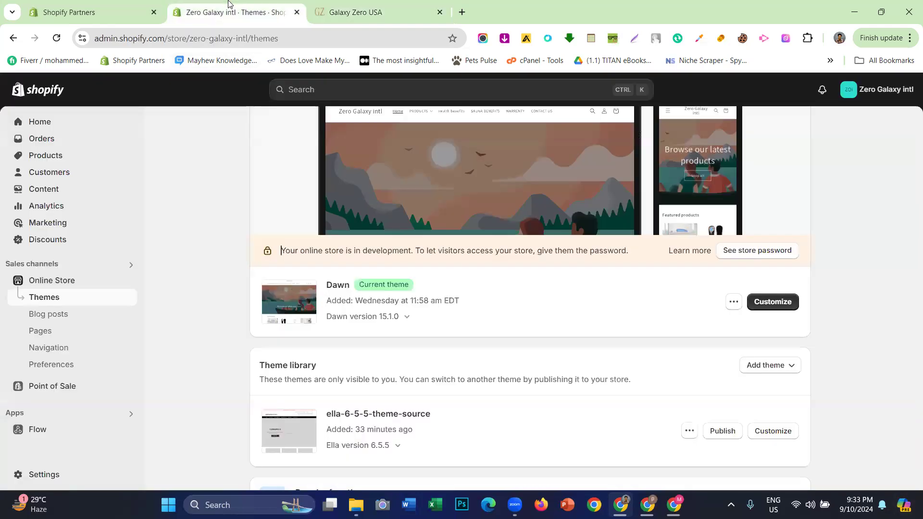
pyautogui.scroll(-3, 257, 193)
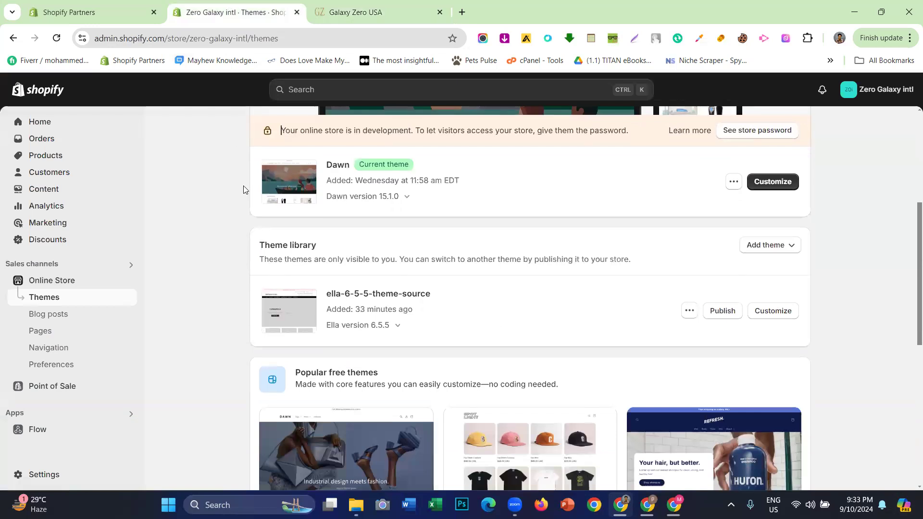
pyautogui.click(398, 4)
pyautogui.scroll(-6, 427, 235)
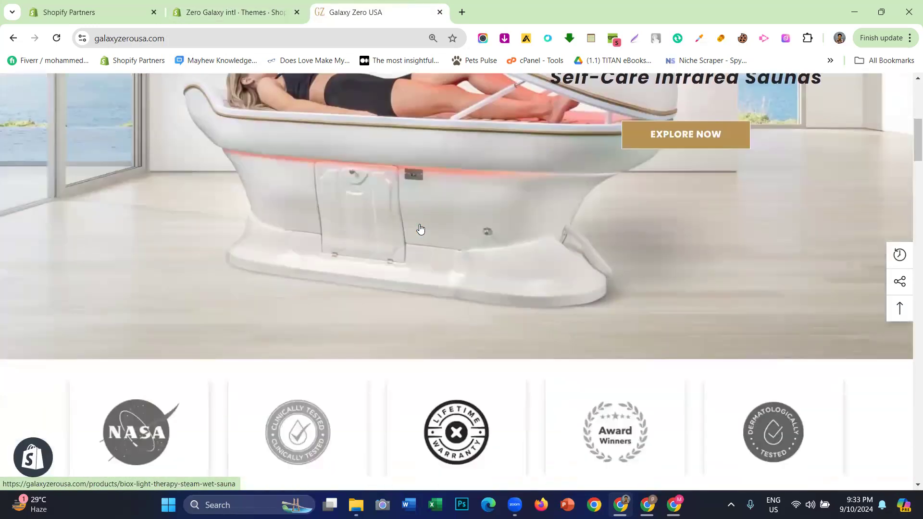
pyautogui.click(288, 9)
pyautogui.scroll(-3, 397, 212)
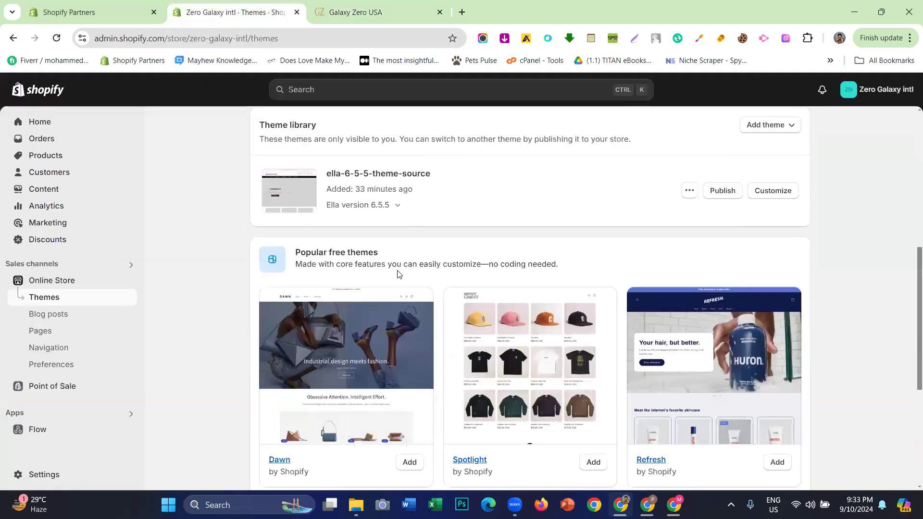
pyautogui.click(366, 10)
pyautogui.scroll(-10, 375, 234)
pyautogui.scroll(15, 376, 238)
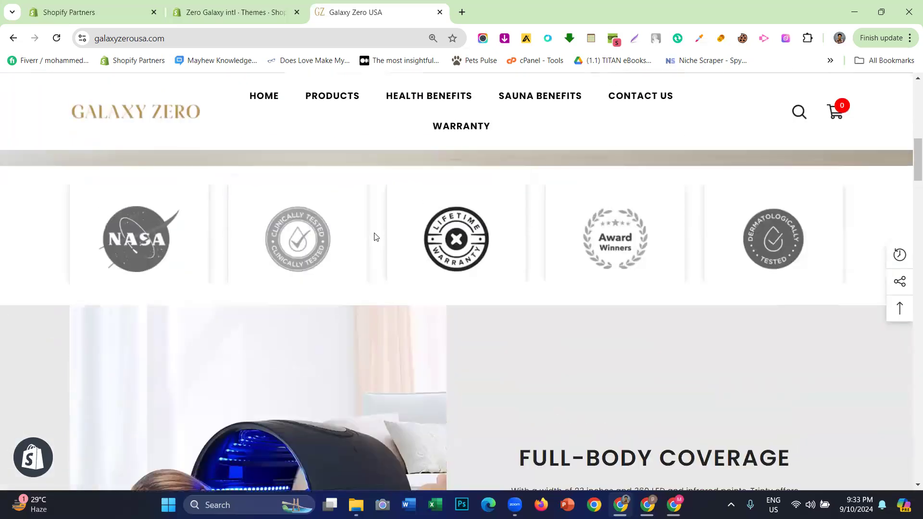
pyautogui.click(223, 6)
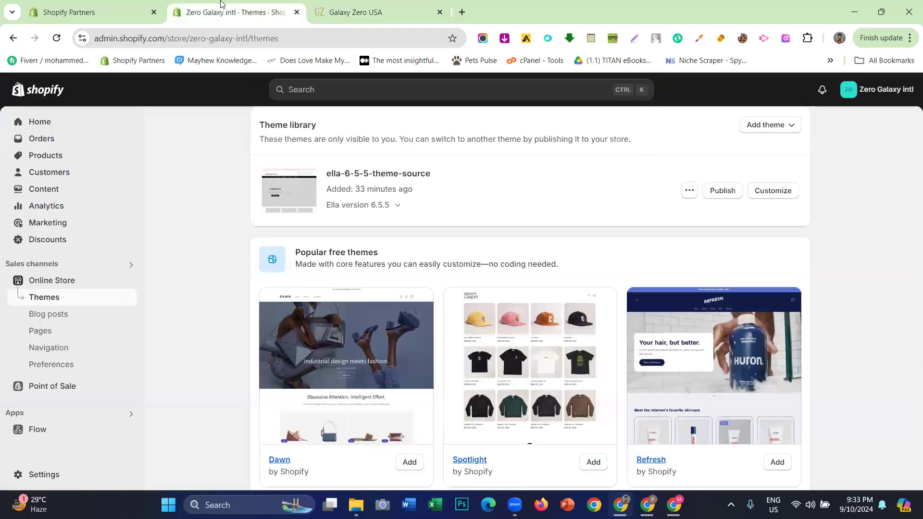
pyautogui.scroll(5, 204, 223)
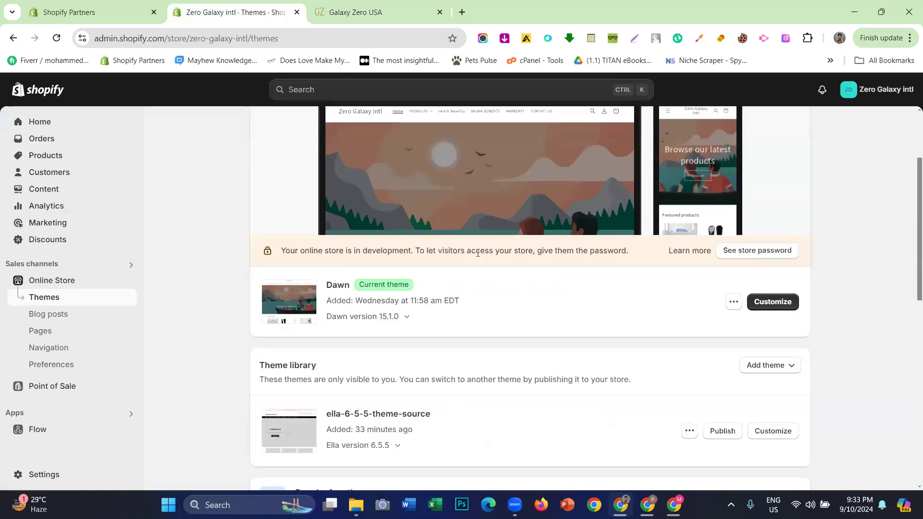
pyautogui.scroll(-3, 744, 272)
pyautogui.click(784, 311)
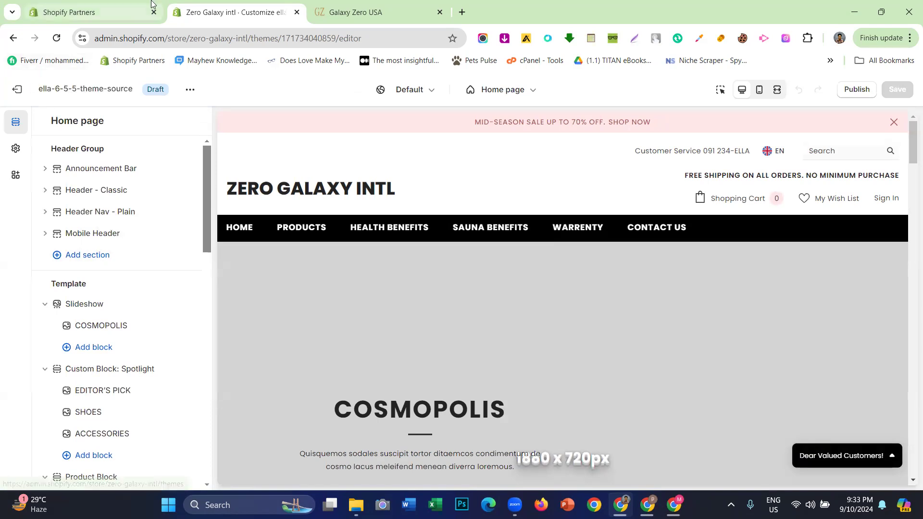
pyautogui.click(333, 4)
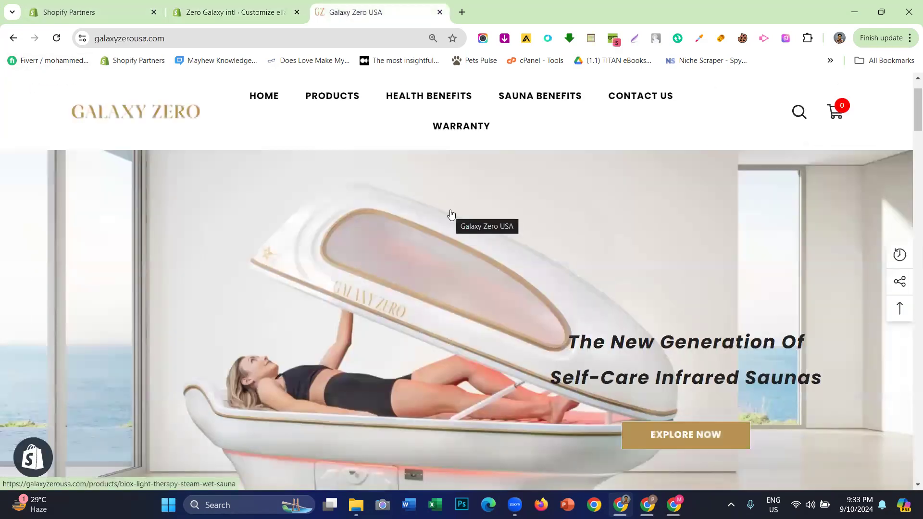
pyautogui.click(250, 6)
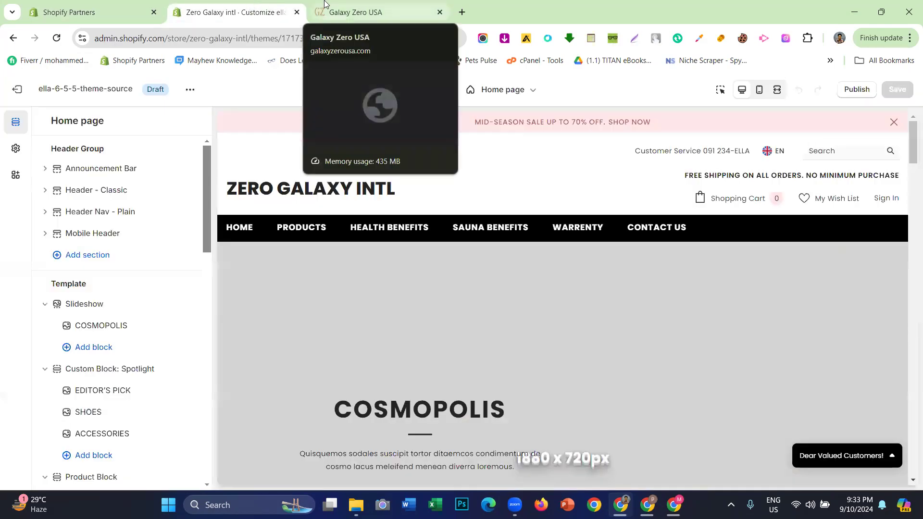
pyautogui.click(13, 88)
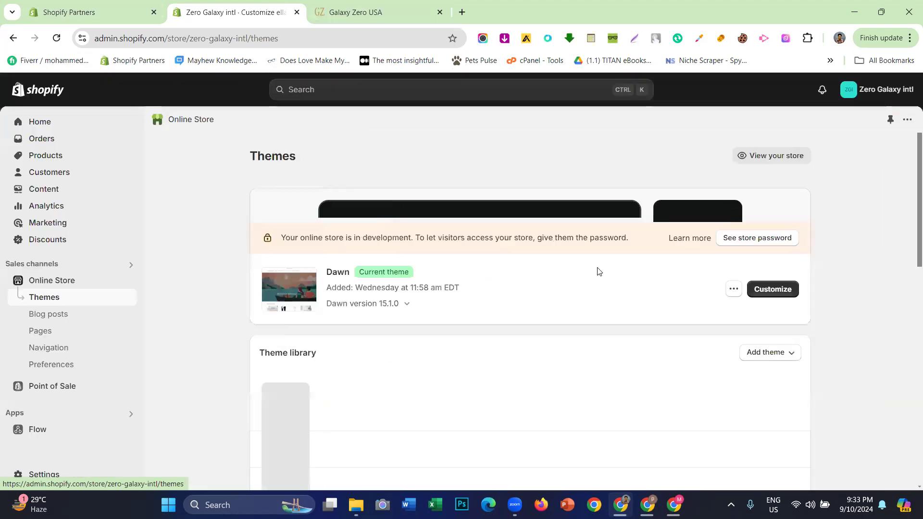
# - Open the ella-6-5-5-theme-source theme for customization and look through its home page sections
pyautogui.scroll(-3, 696, 309)
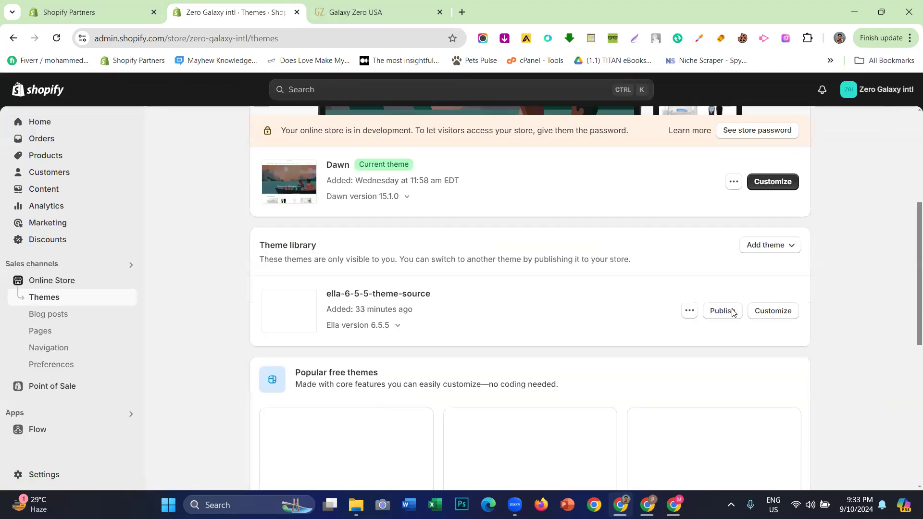
pyautogui.click(759, 318)
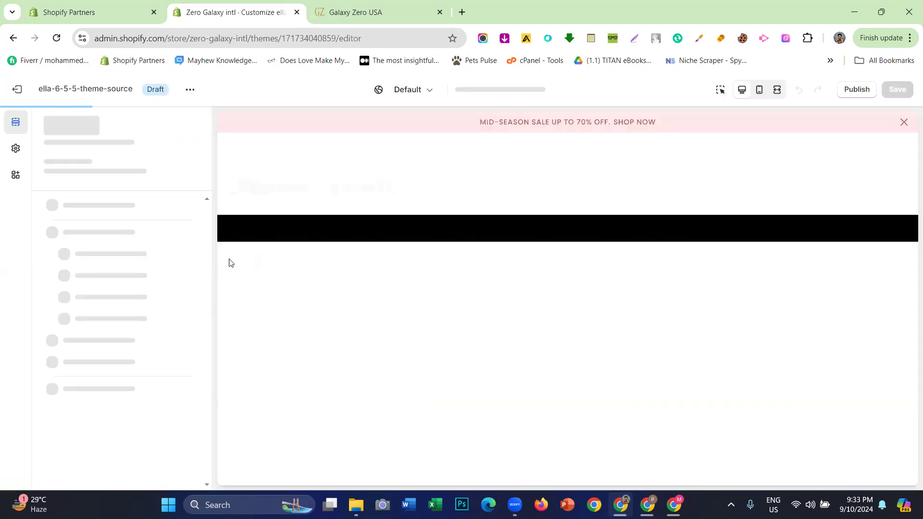
pyautogui.scroll(-2, 330, 167)
pyautogui.scroll(-10, 337, 168)
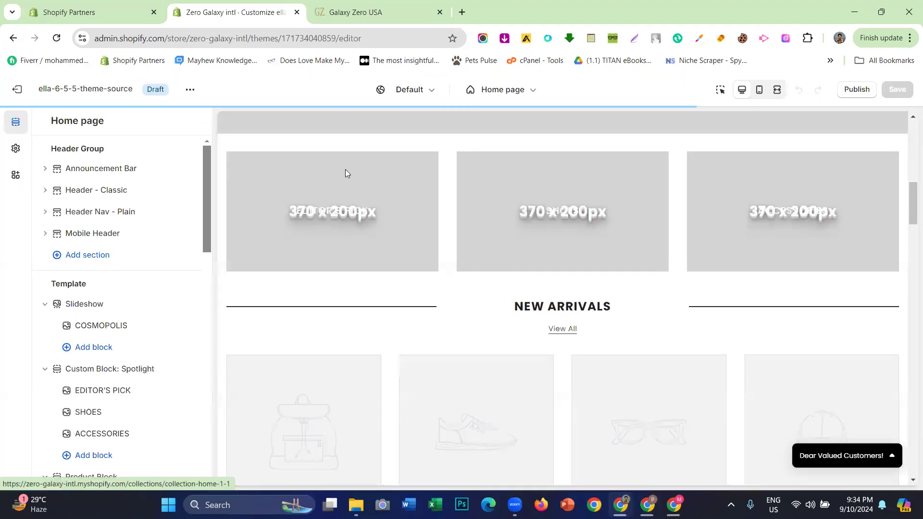
pyautogui.scroll(-9, 144, 187)
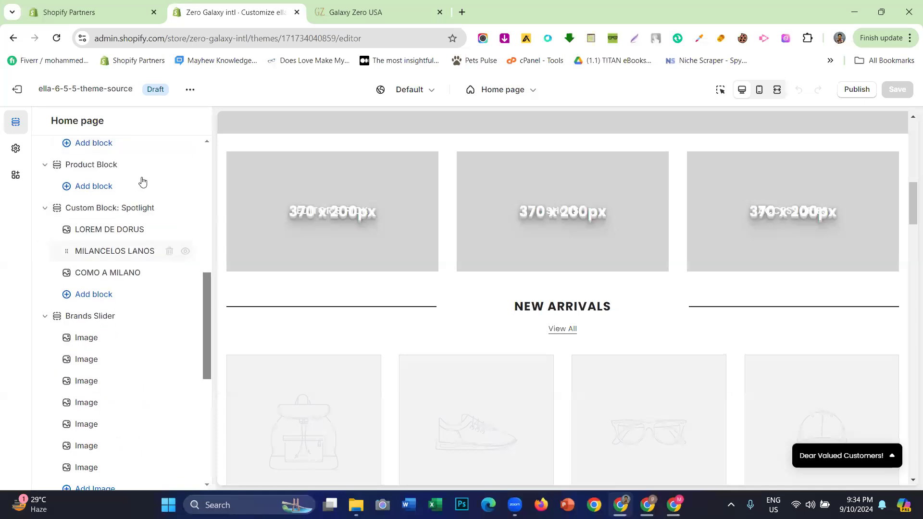
pyautogui.scroll(4, 125, 216)
pyautogui.scroll(3, 141, 180)
# - Examine the layout and section order of the Galaxy Zero reference home page, from the header to the lower product sections
pyautogui.click(382, 8)
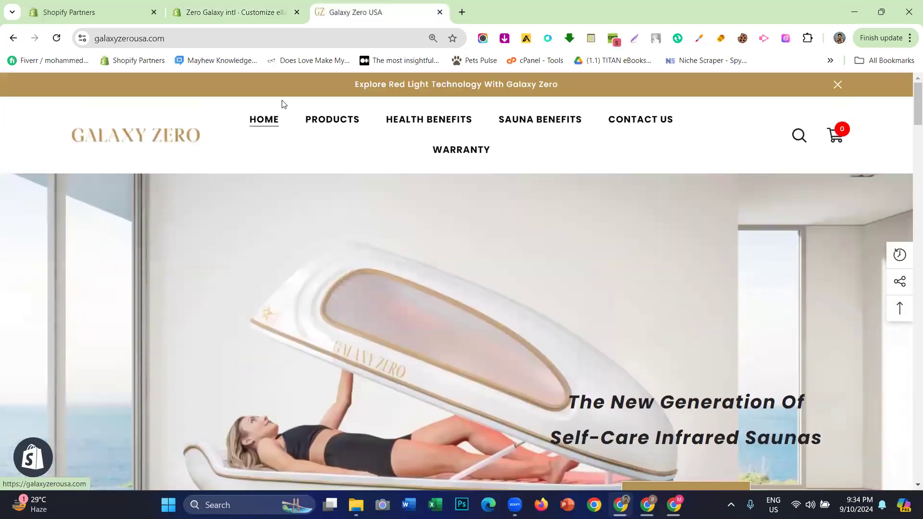
pyautogui.scroll(-15, 262, 132)
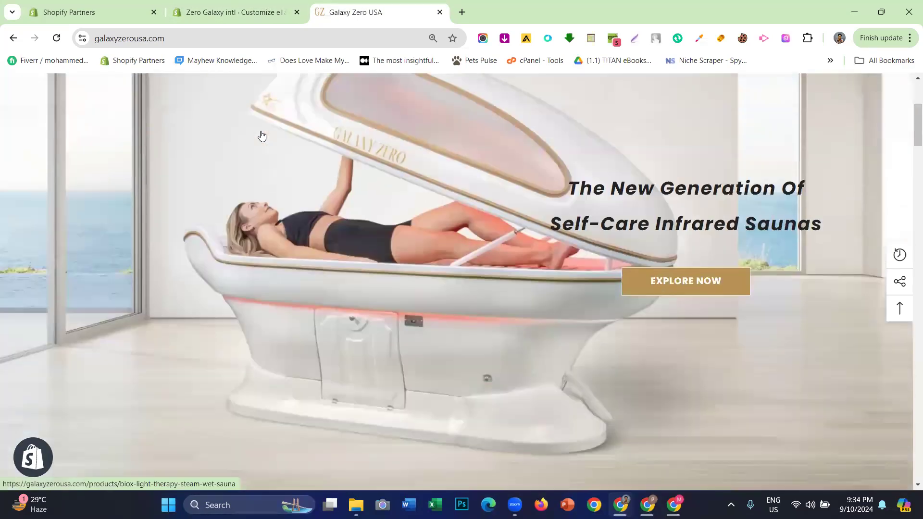
pyautogui.scroll(-15, 261, 138)
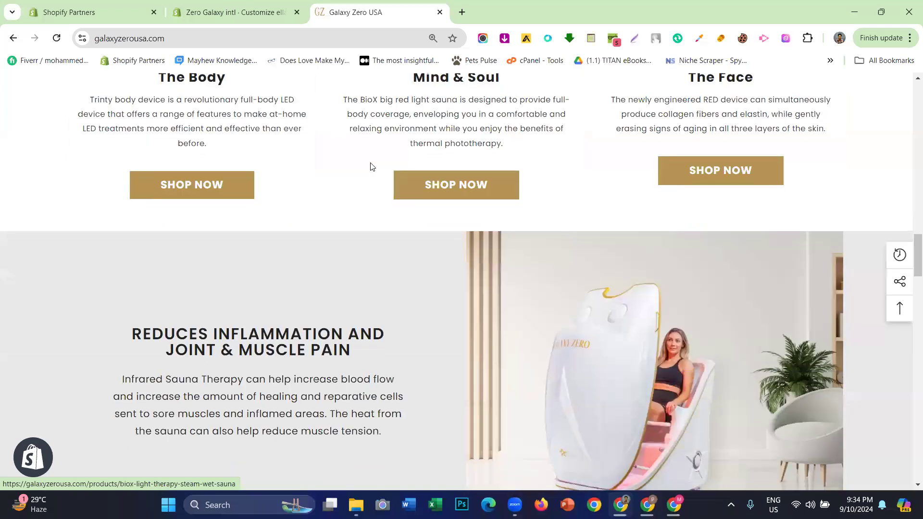
pyautogui.scroll(10, 371, 177)
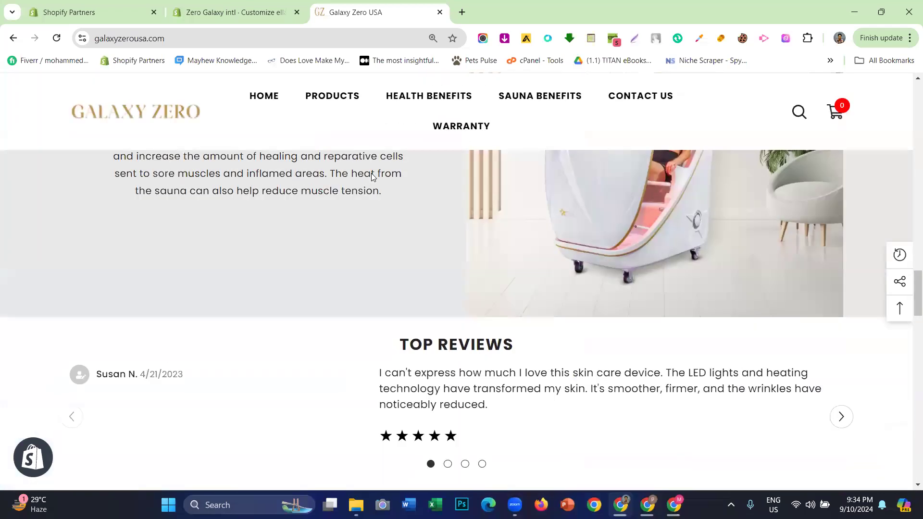
pyautogui.scroll(-10, 371, 177)
pyautogui.scroll(-15, 371, 177)
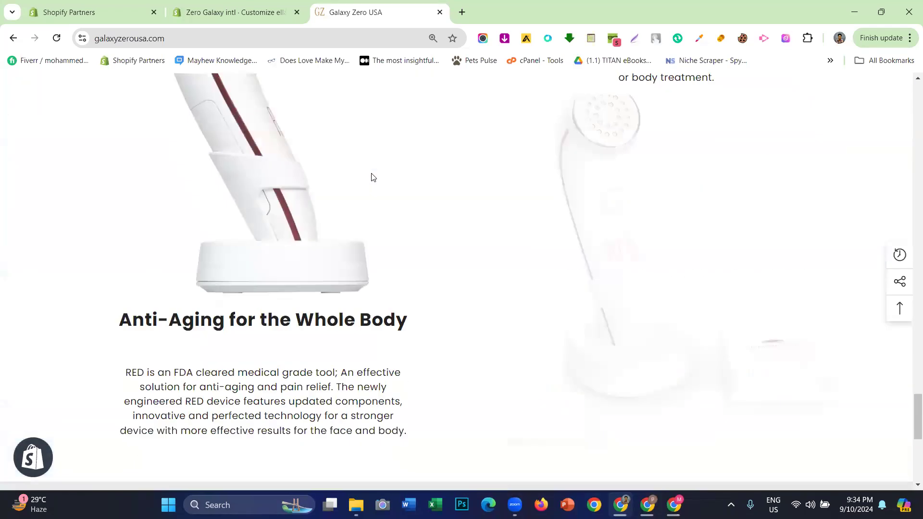
pyautogui.scroll(12, 371, 177)
pyautogui.scroll(20, 372, 177)
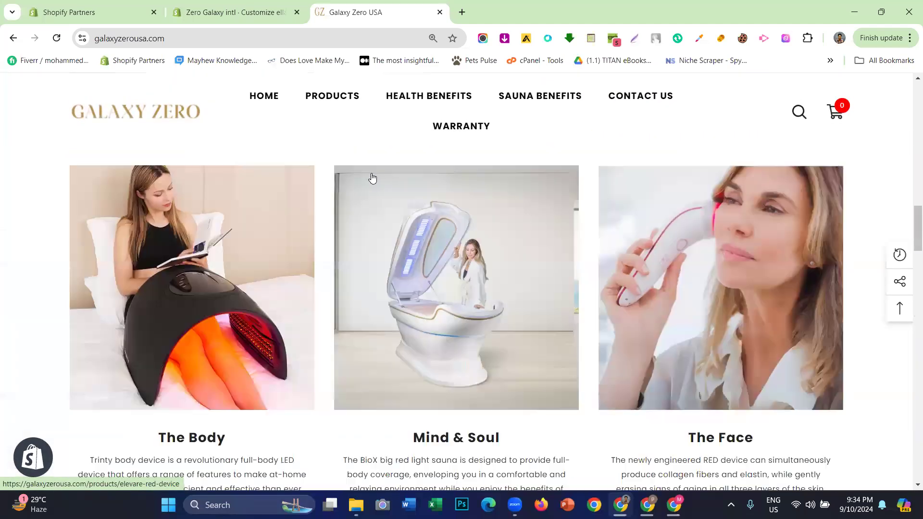
pyautogui.scroll(3, 372, 178)
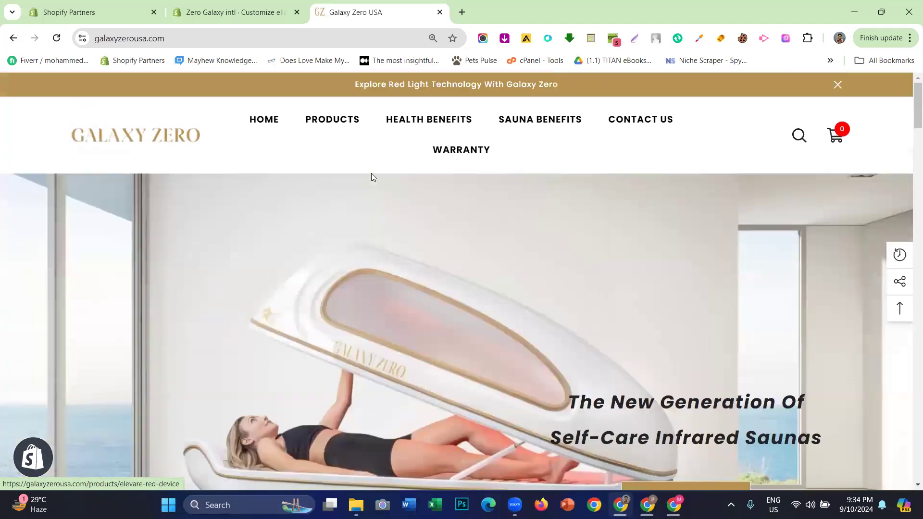
# - Compare the header and home page sections of the draft Ella theme with the Galaxy Zero storefront's header
pyautogui.click(267, 10)
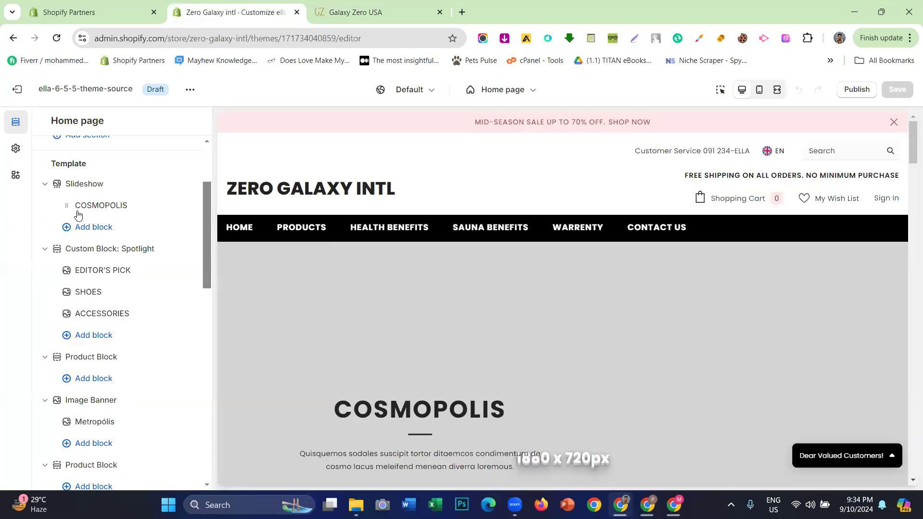
pyautogui.scroll(3, 78, 215)
pyautogui.click(370, 11)
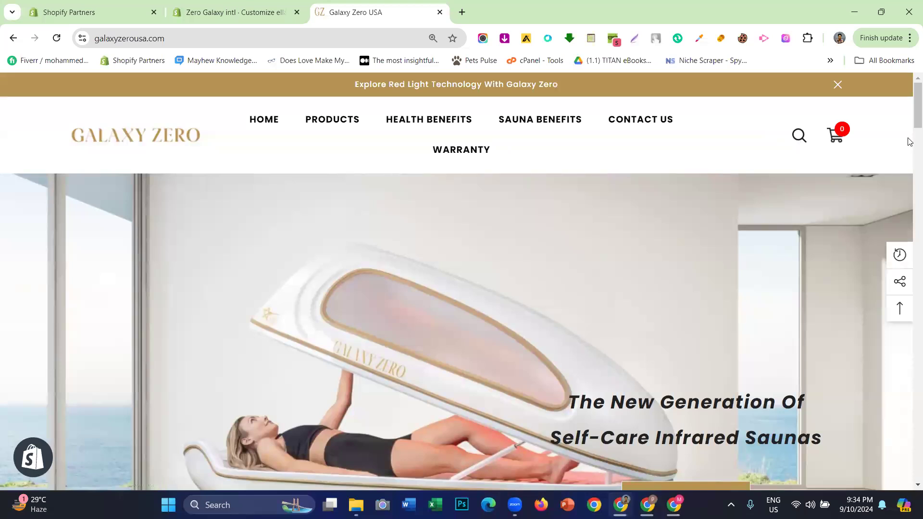
pyautogui.click(252, 5)
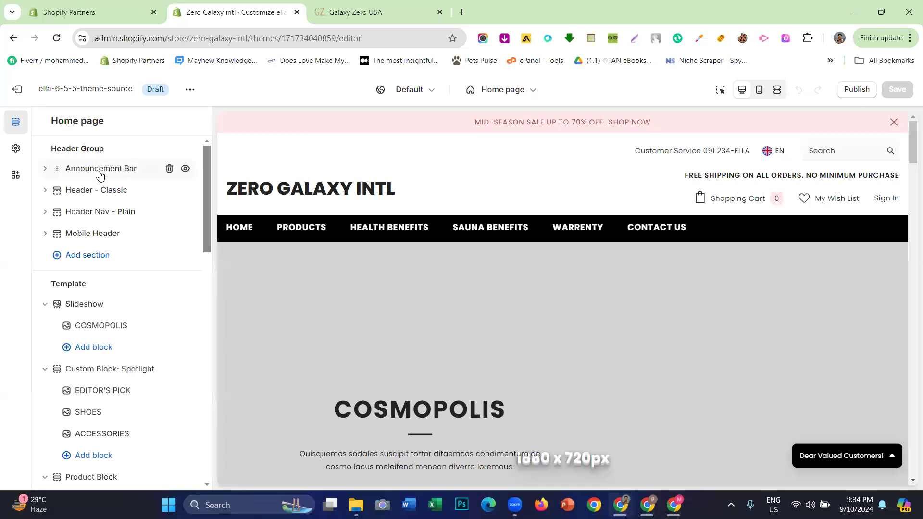
# - Review the layout, background color and spacing settings of the Header - Classic section
pyautogui.click(94, 195)
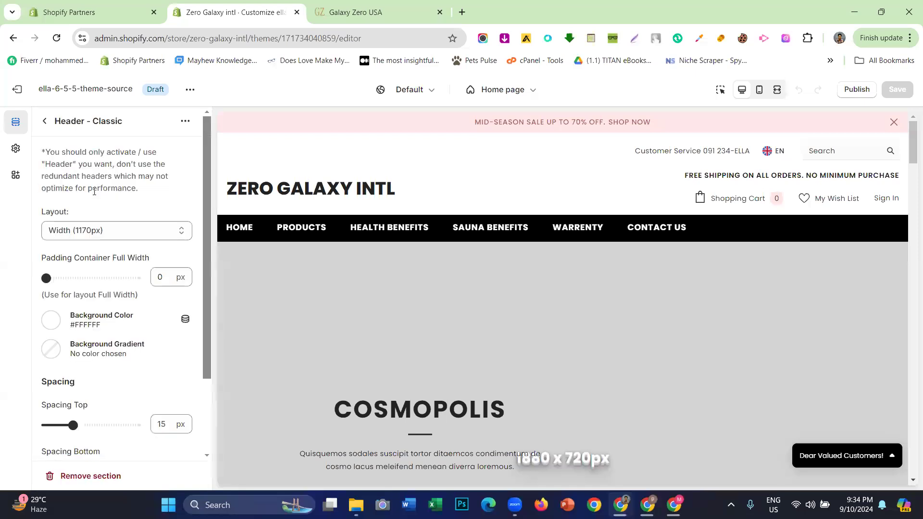
pyautogui.scroll(-2, 94, 187)
pyautogui.scroll(2, 85, 222)
pyautogui.click(44, 122)
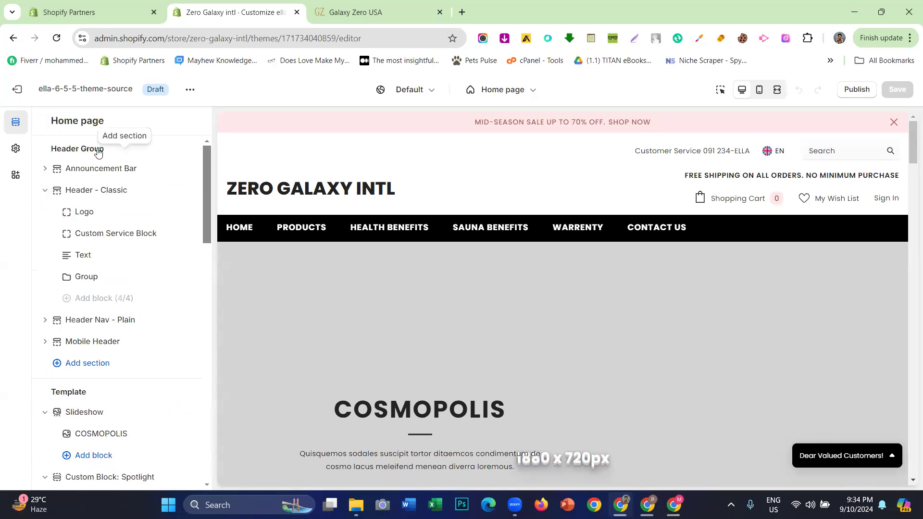
# - Examine the Multiple Layouts options in the theme settings, from body layout and banners to the collection, product and blog page layouts
pyautogui.click(19, 154)
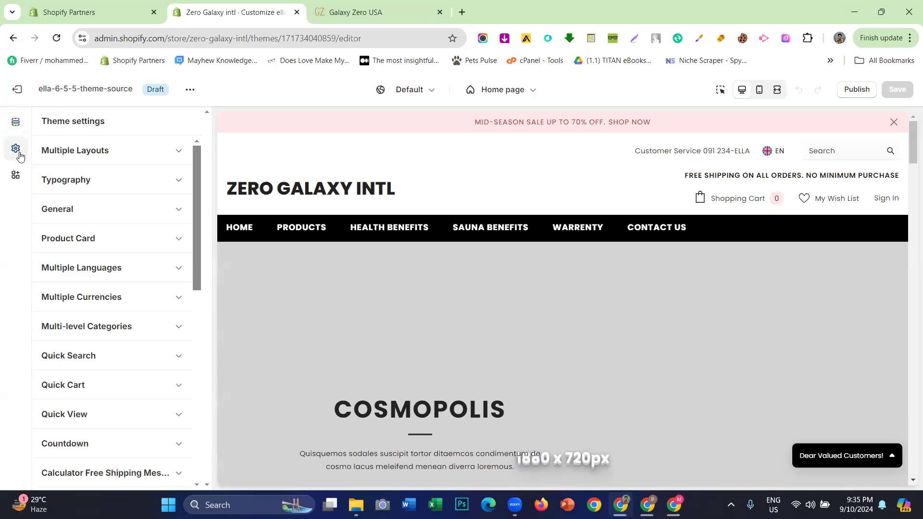
pyautogui.click(66, 150)
pyautogui.scroll(-8, 70, 185)
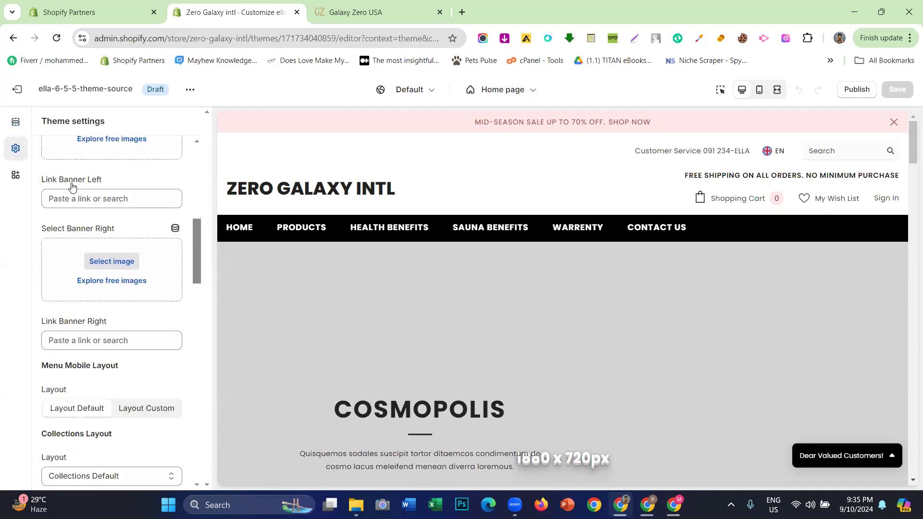
pyautogui.scroll(-5, 72, 186)
pyautogui.scroll(1, 72, 190)
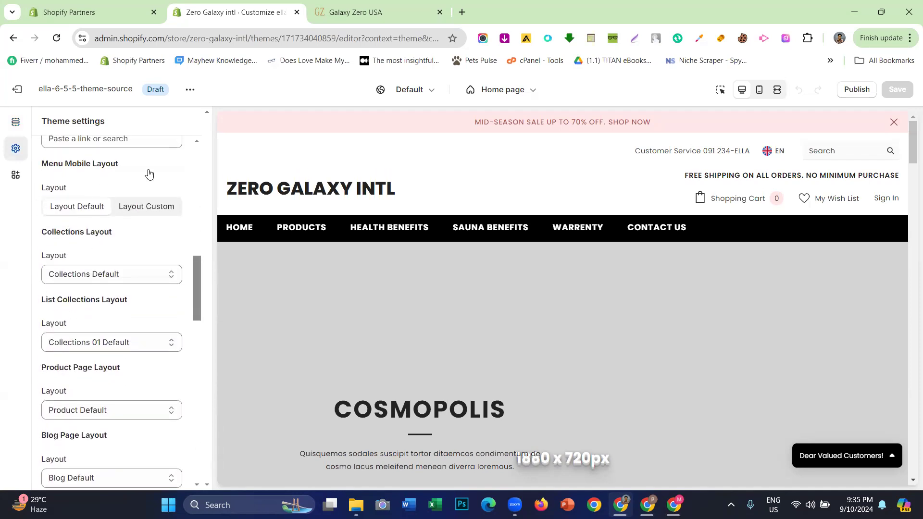
pyautogui.scroll(3, 144, 177)
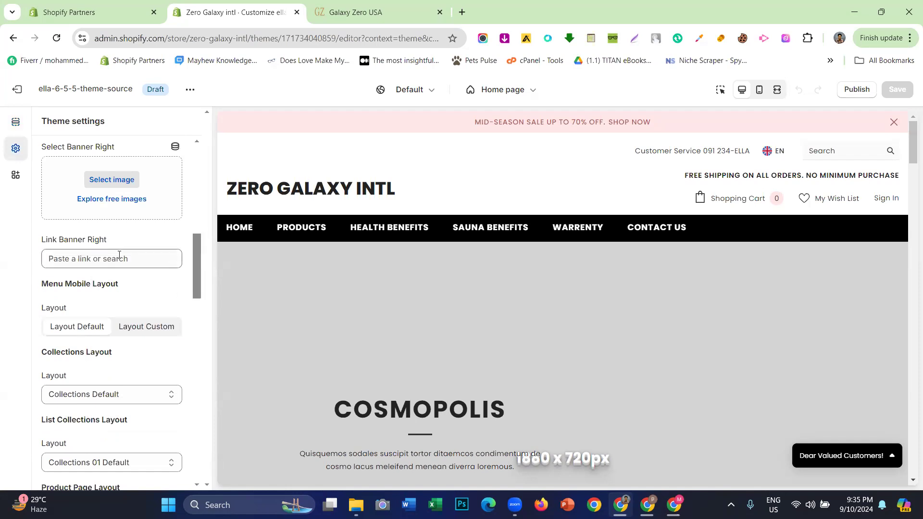
pyautogui.scroll(-3, 110, 259)
pyautogui.scroll(3, 124, 247)
pyautogui.scroll(-3, 102, 240)
pyautogui.scroll(12, 99, 245)
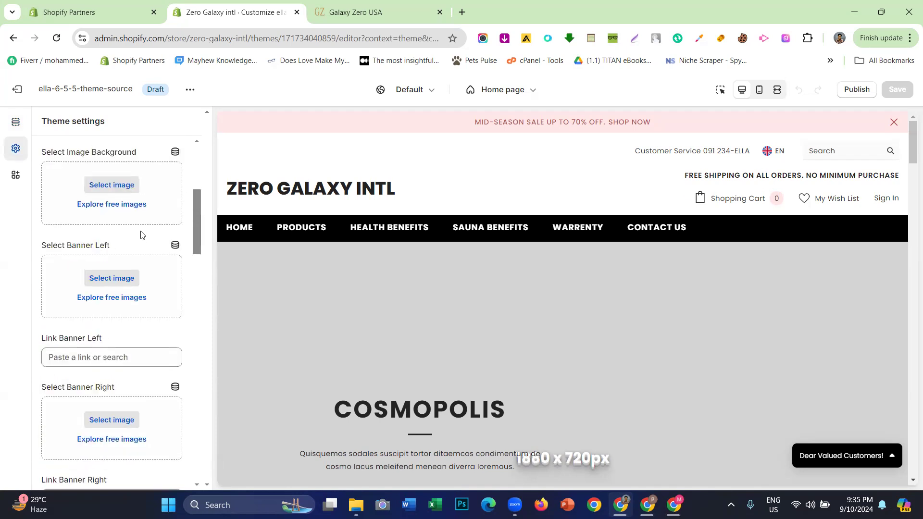
pyautogui.scroll(2, 121, 233)
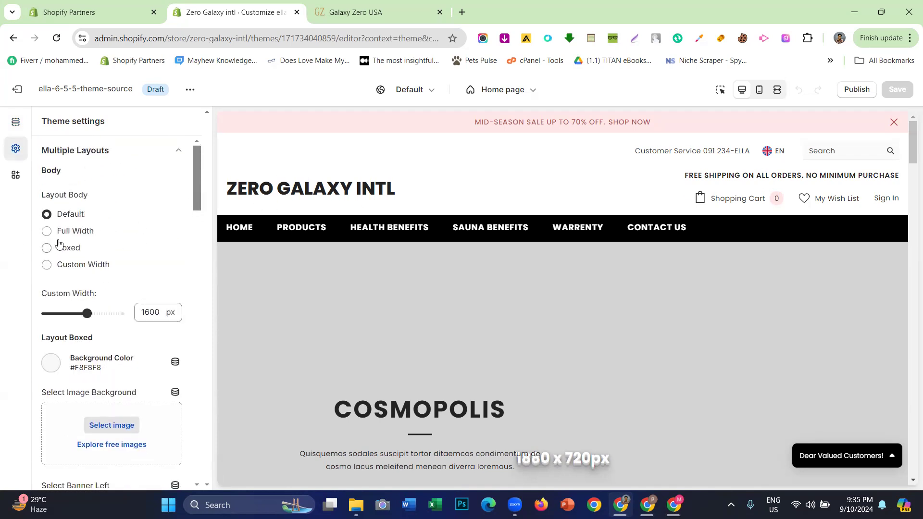
pyautogui.click(14, 123)
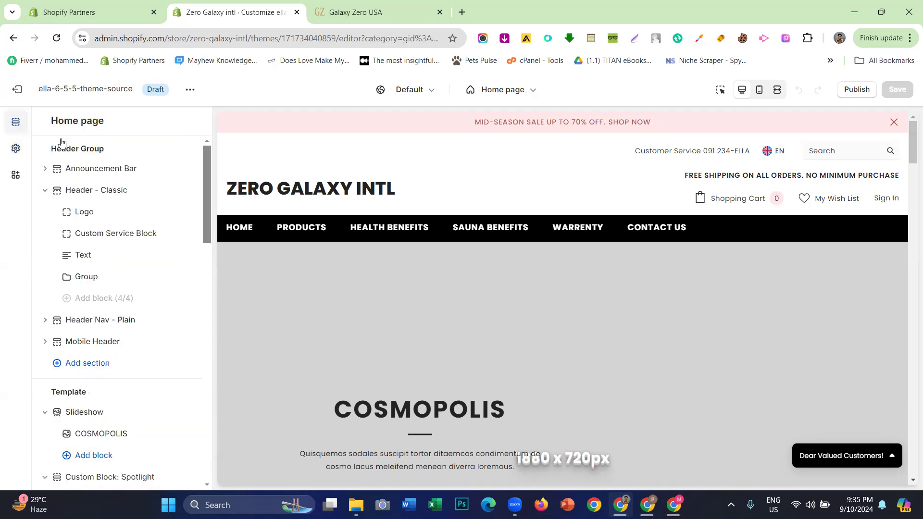
# - Compare the draft theme's classic header with the logo, navigation and icon arrangement of the Galaxy Zero USA header
pyautogui.click(52, 191)
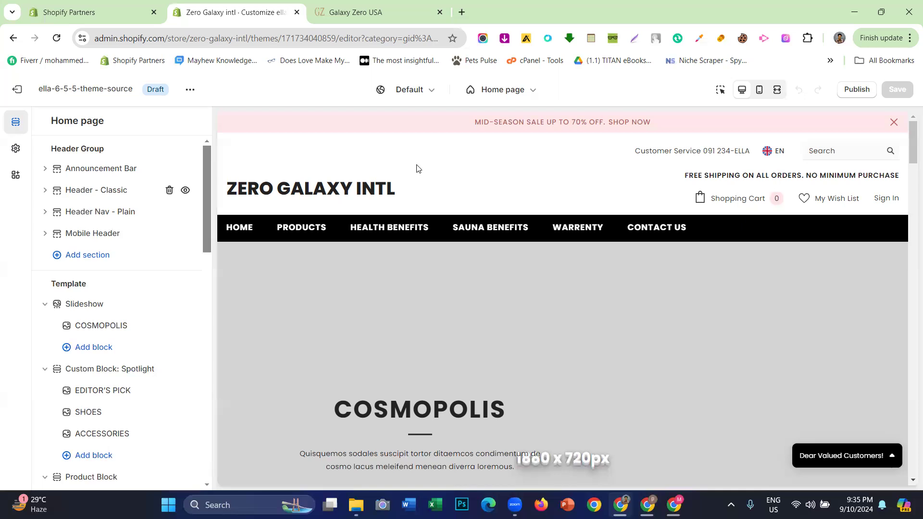
pyautogui.scroll(-2, 420, 170)
pyautogui.scroll(2, 422, 168)
pyautogui.click(393, 4)
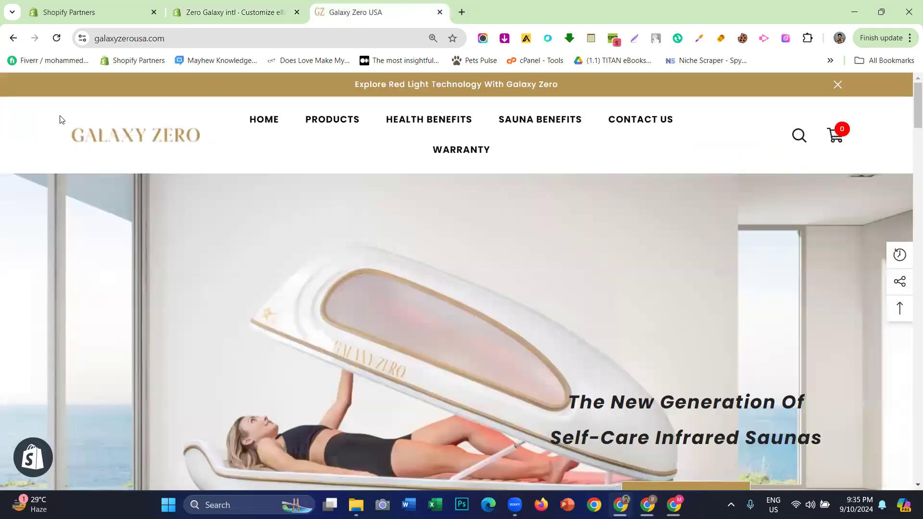
pyautogui.moveTo(42, 126); pyautogui.dragTo(250, 153)
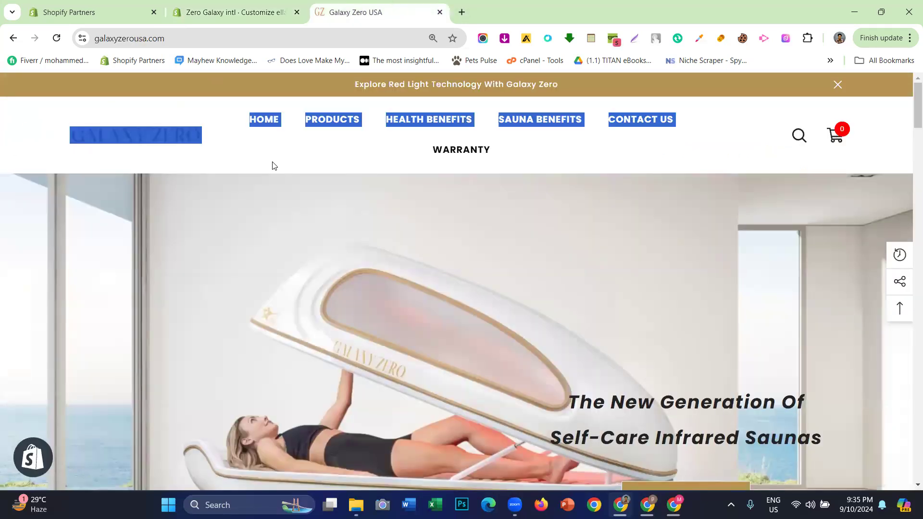
pyautogui.click(330, 163)
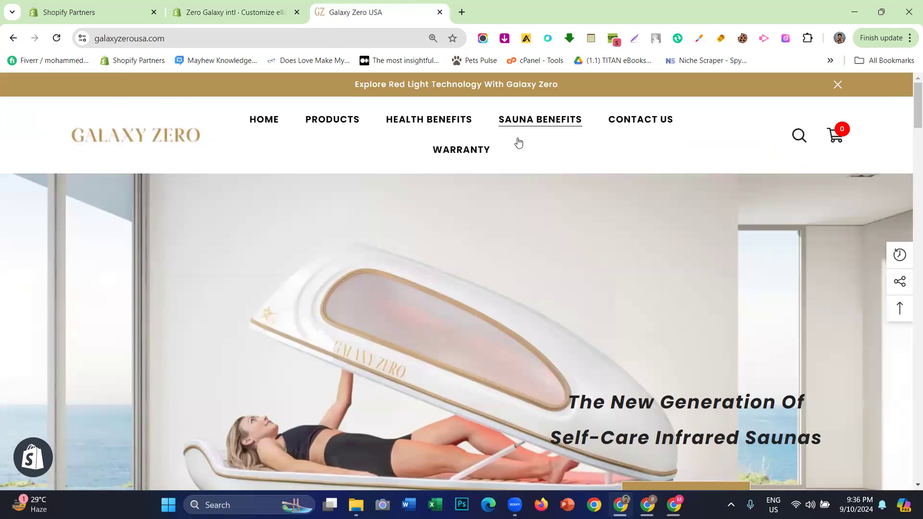
pyautogui.click(272, 5)
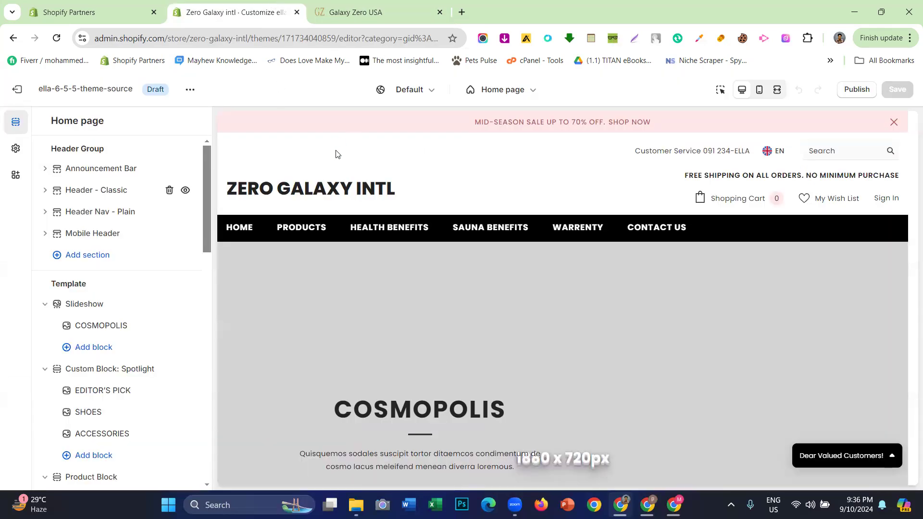
pyautogui.click(349, 5)
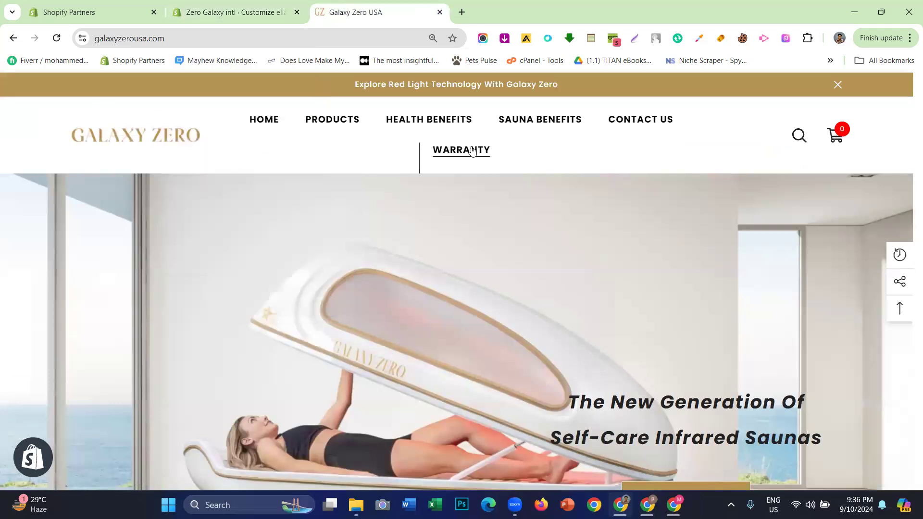
# - Search the web for "ella shopify theme" in a new tab and open the Ella - Multipurpose Shopify Theme OS 2.0 page on ThemeForest
pyautogui.click(469, 8)
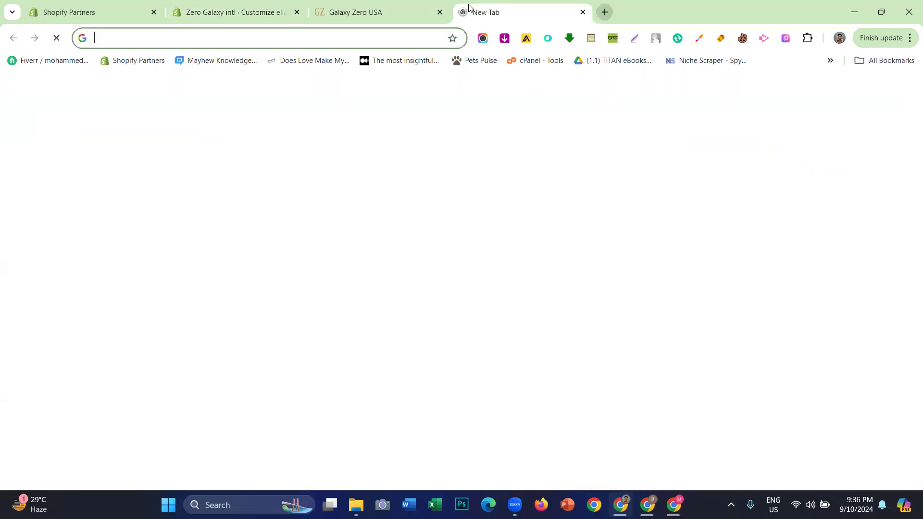
pyautogui.write('el')
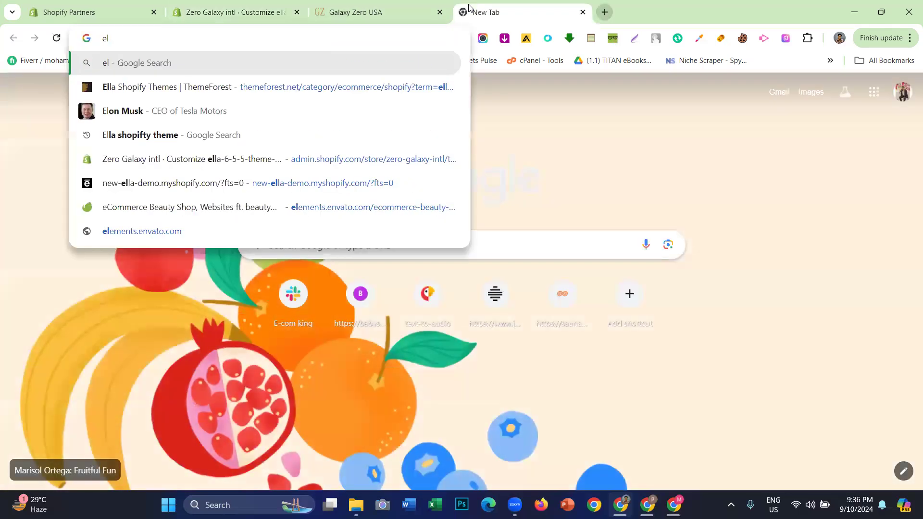
pyautogui.write('la shop')
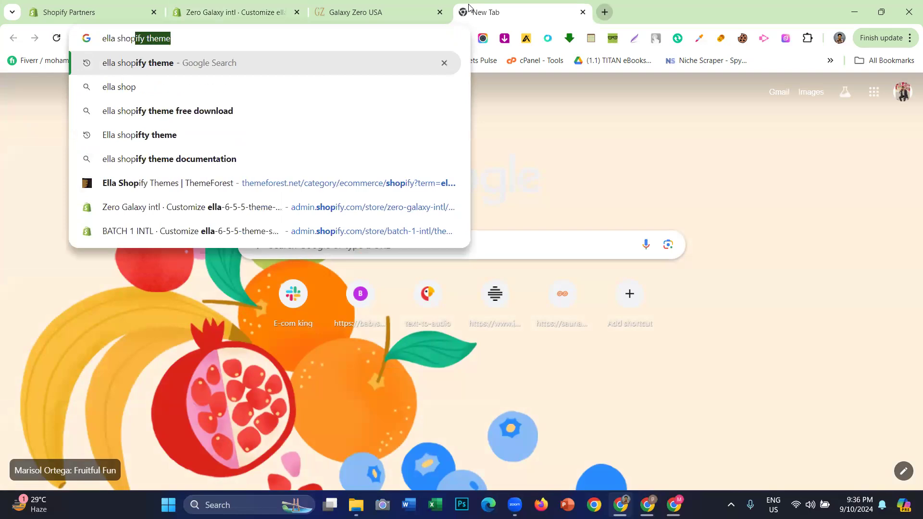
pyautogui.press('Return')
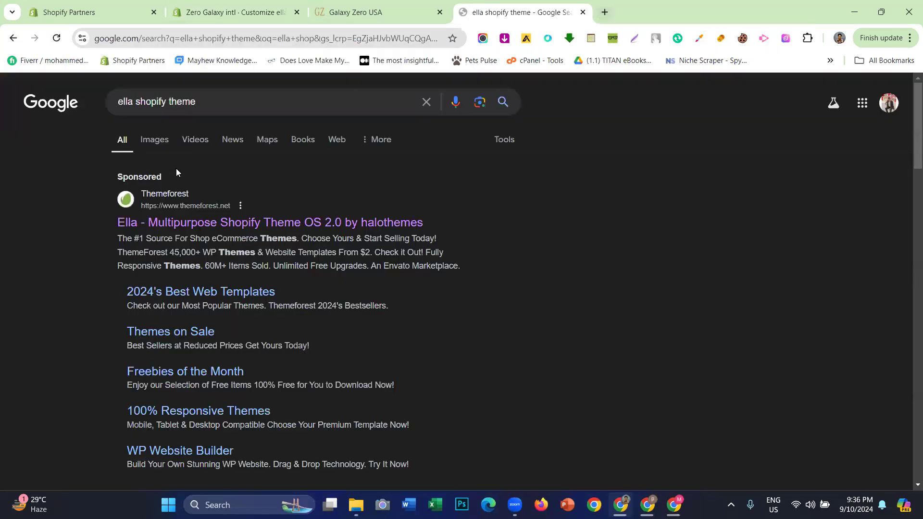
pyautogui.click(186, 223)
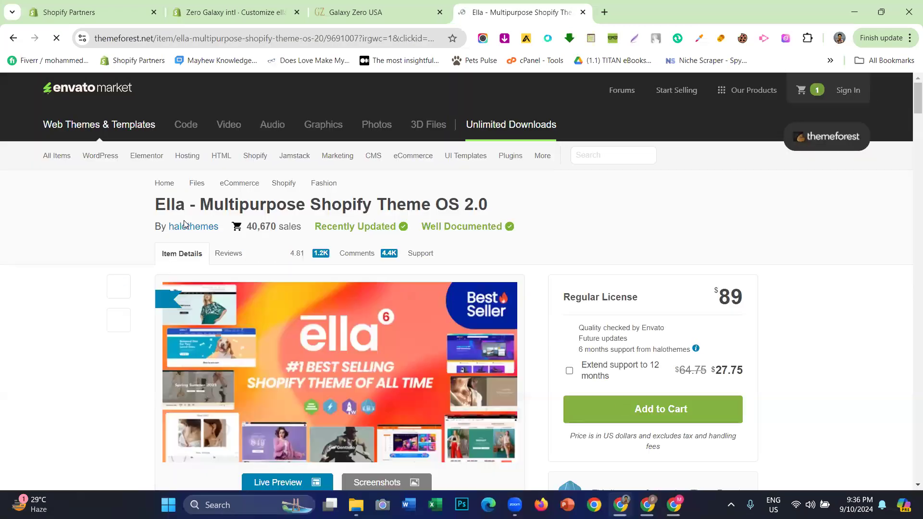
# - Open the Ella theme's live preview, find its Home Pages demo gallery and dismiss the free-trial banner
pyautogui.scroll(-3, 336, 260)
pyautogui.scroll(3, 269, 264)
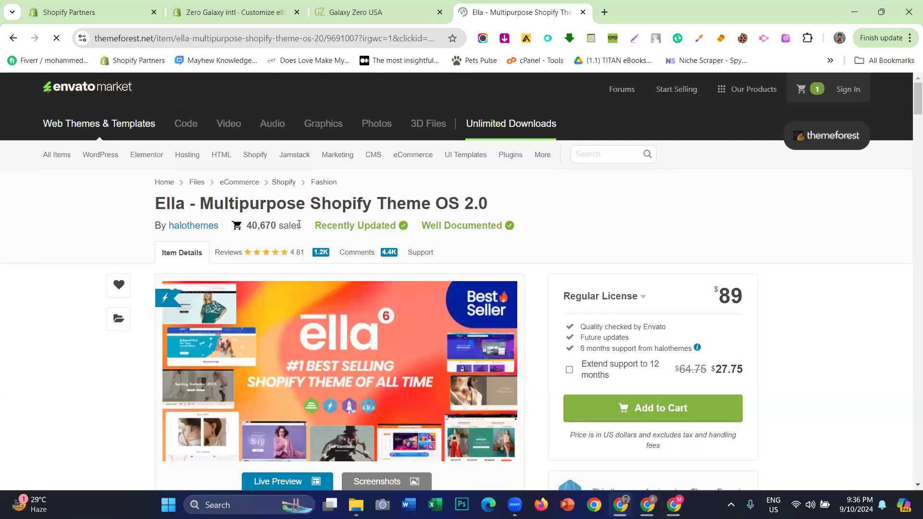
pyautogui.scroll(-3, 289, 298)
pyautogui.click(293, 304)
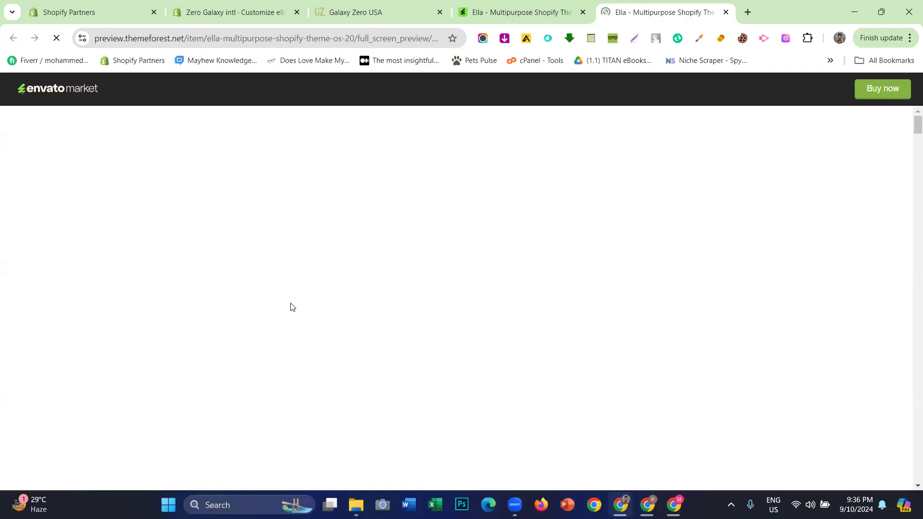
pyautogui.scroll(-10, 290, 204)
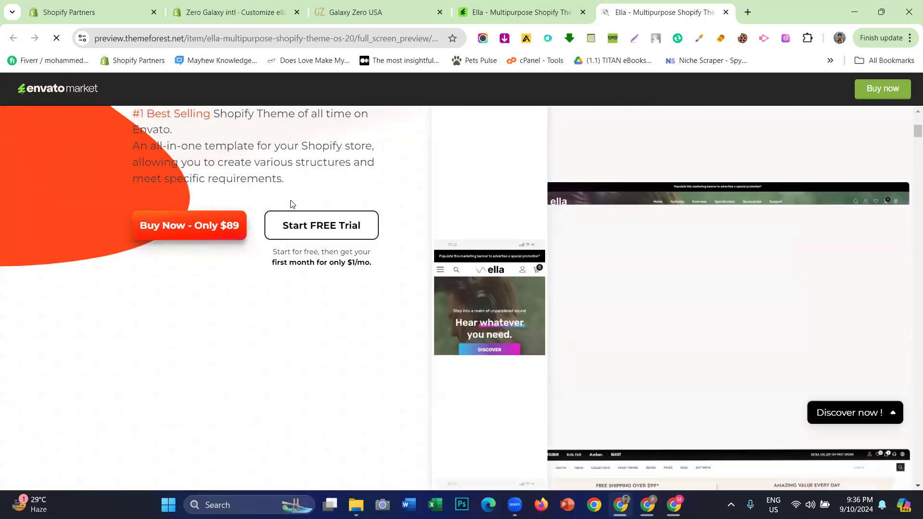
pyautogui.scroll(6, 290, 204)
pyautogui.scroll(-12, 291, 204)
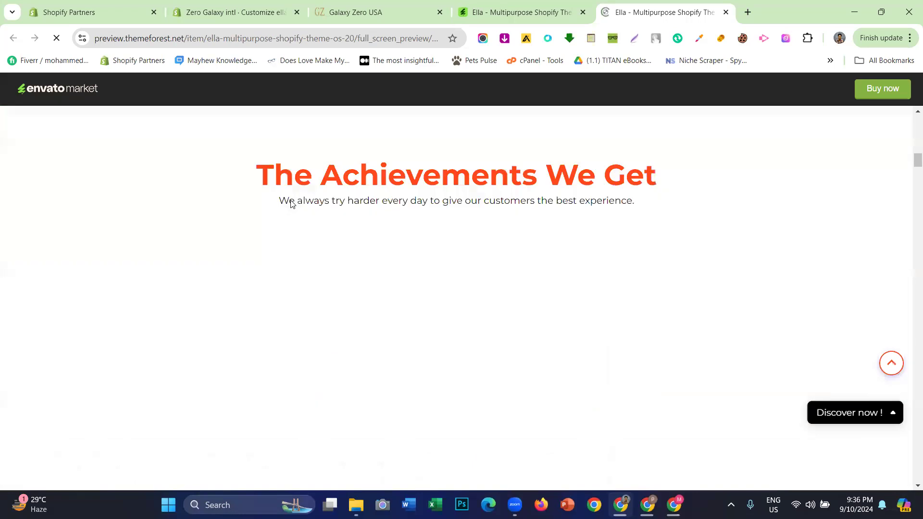
pyautogui.scroll(1, 281, 210)
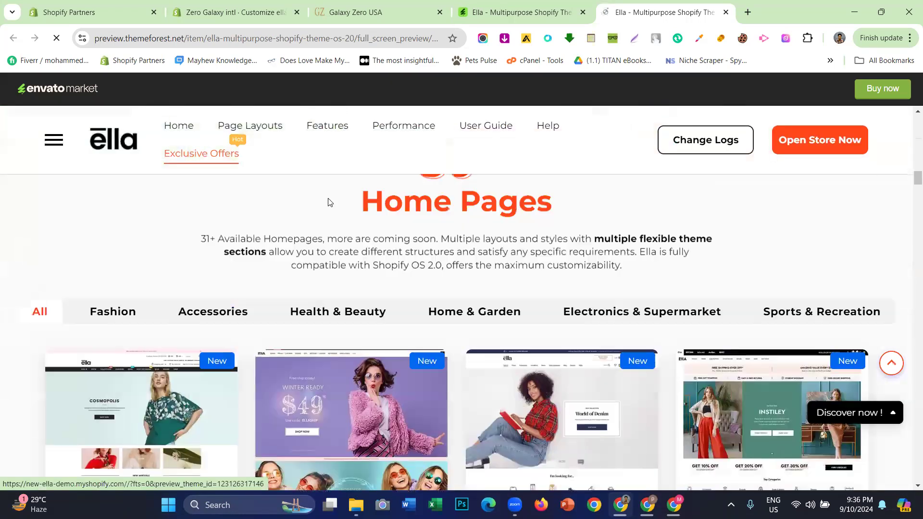
pyautogui.scroll(-3, 330, 200)
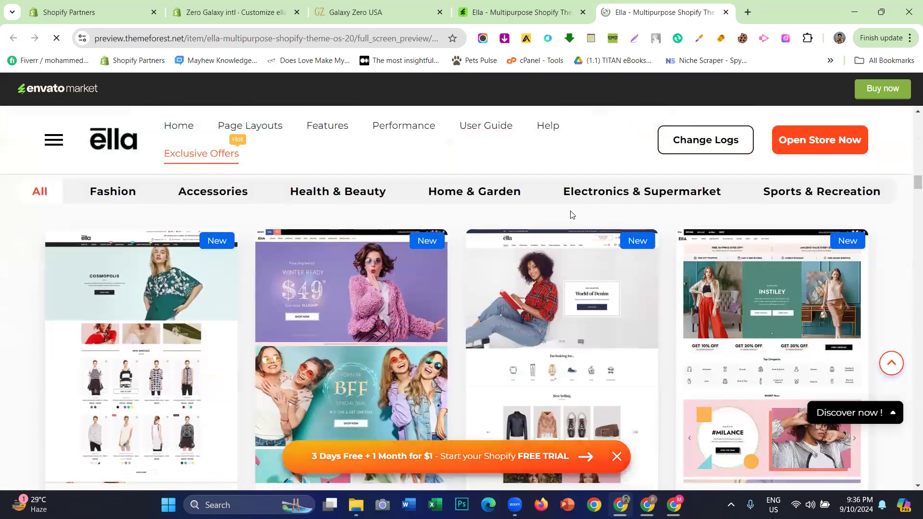
pyautogui.click(616, 456)
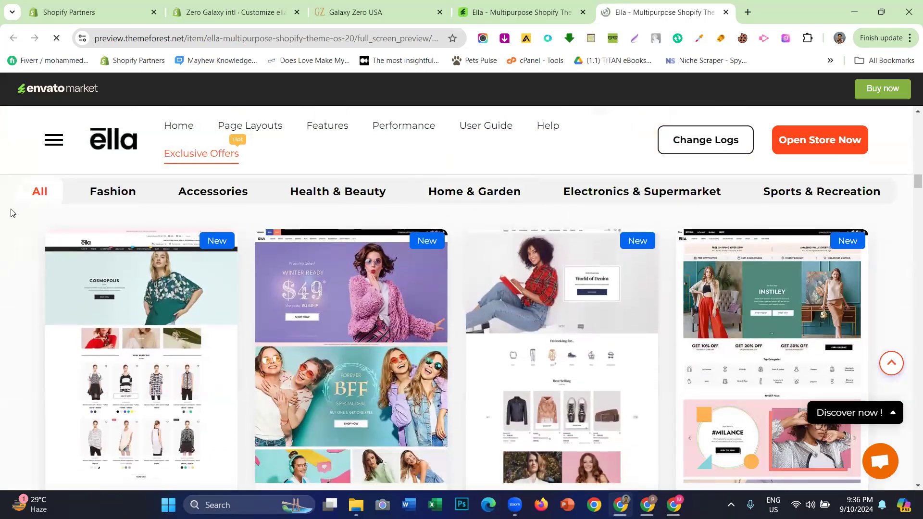
# - Check the demo home pages against the Galaxy Zero site and open the Surfing (Home 5) demo, keeping one copy
pyautogui.click(375, 12)
pyautogui.click(617, 5)
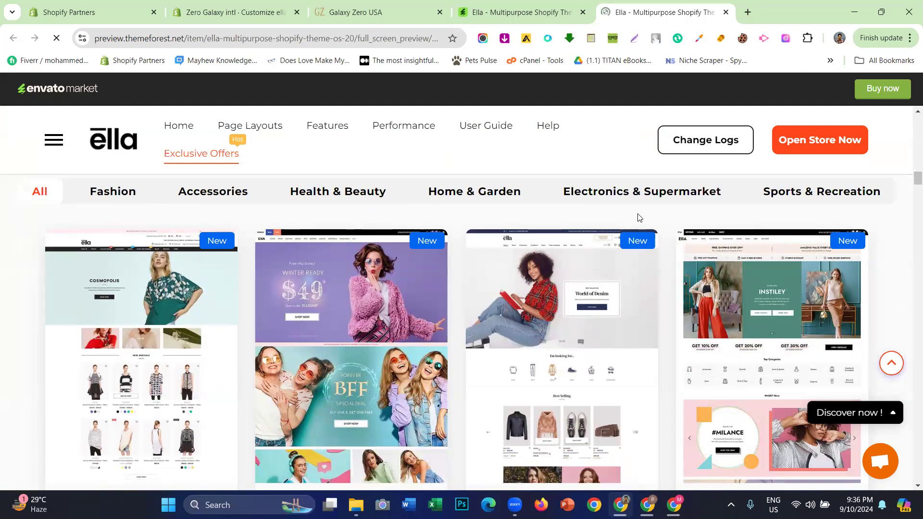
pyautogui.scroll(-10, 639, 217)
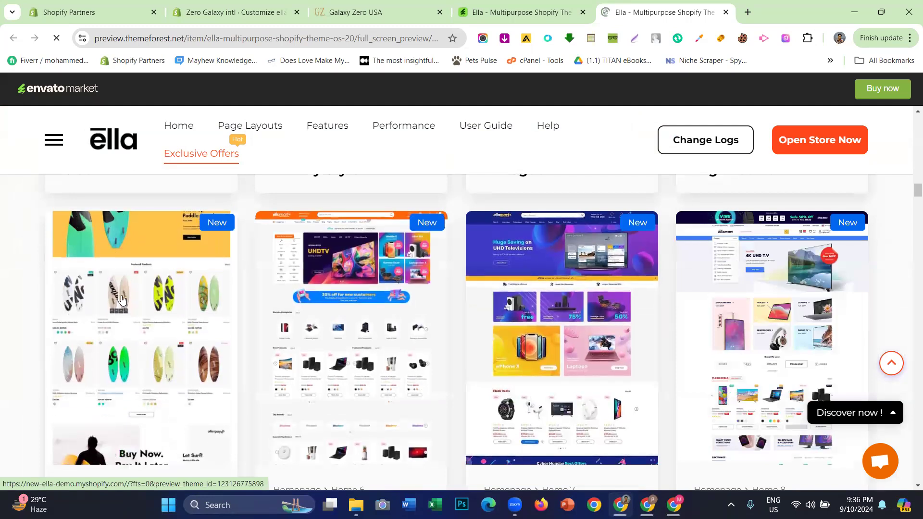
pyautogui.scroll(-2, 125, 298)
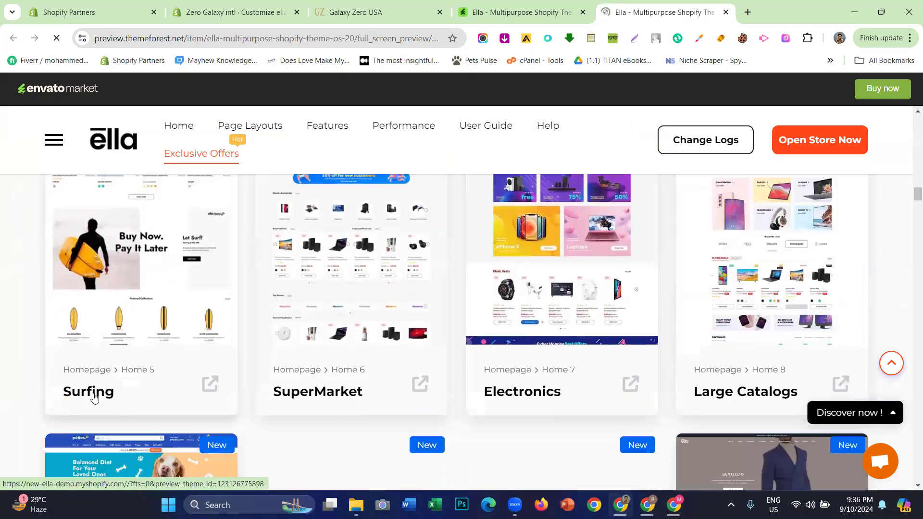
pyautogui.click(210, 384)
pyautogui.click(210, 384)
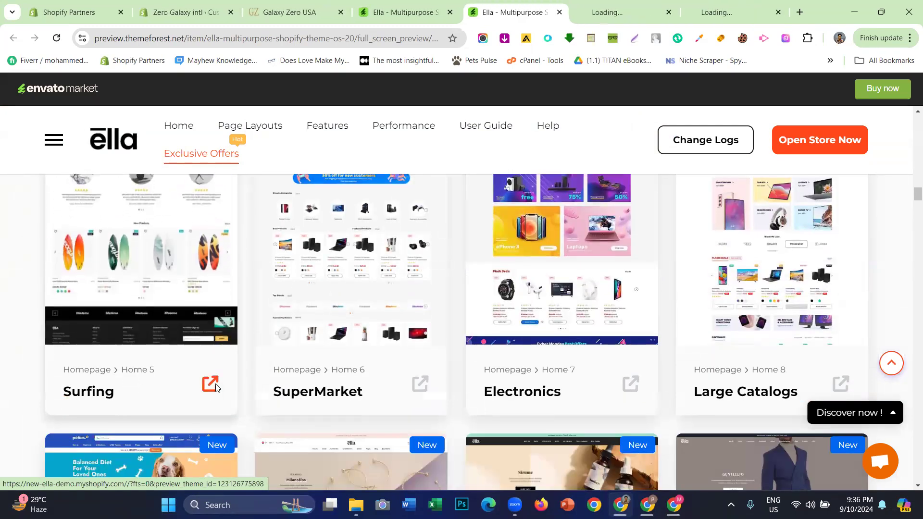
pyautogui.click(778, 13)
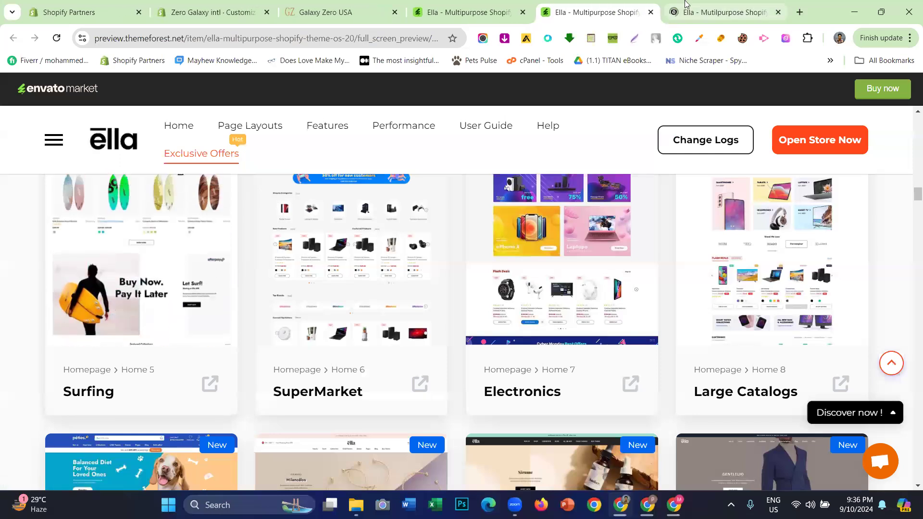
# - Compare the Surfing demo's header with the header of the Galaxy Zero USA reference site
pyautogui.click(685, 6)
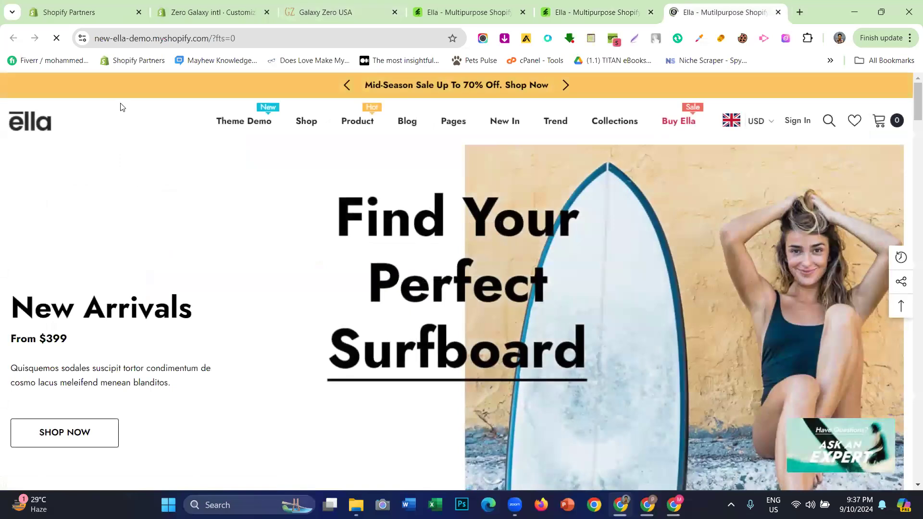
pyautogui.click(291, 6)
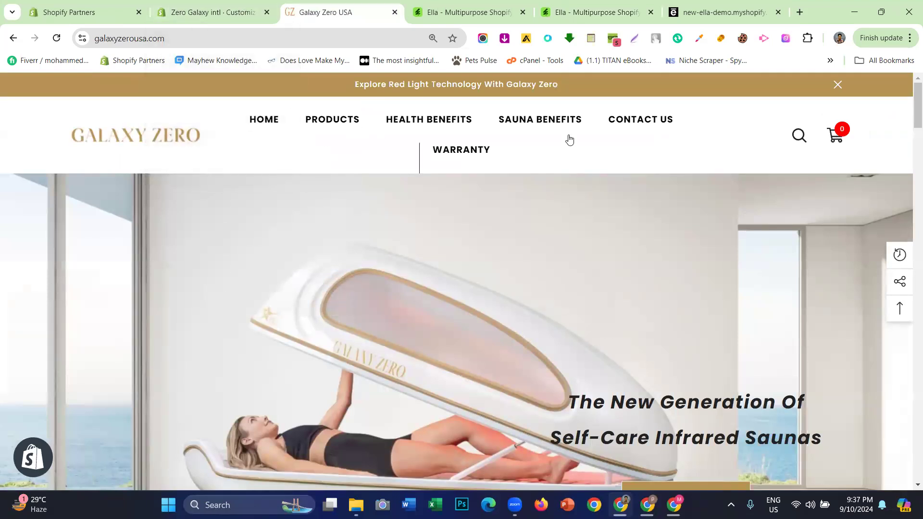
pyautogui.click(699, 5)
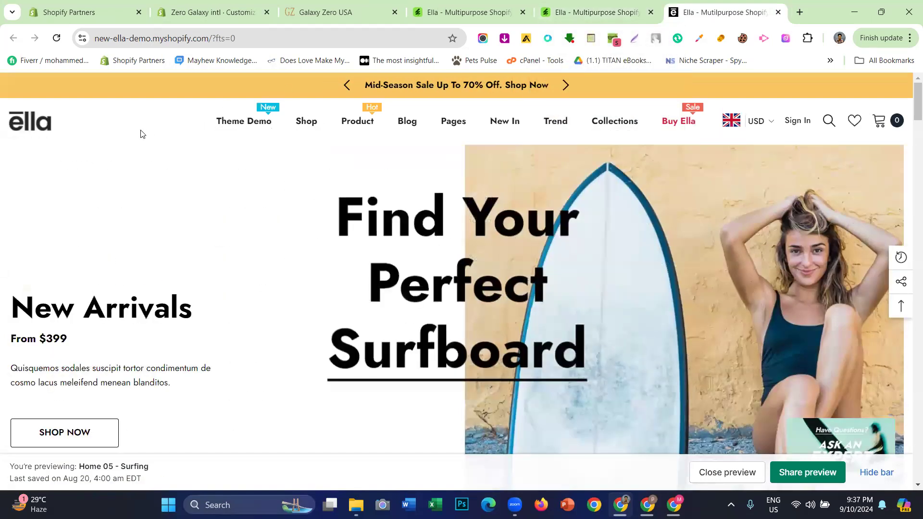
# - Examine the Surfing demo's home page from the header to the Featured Products section and hide the preview bar
pyautogui.scroll(-2, 380, 198)
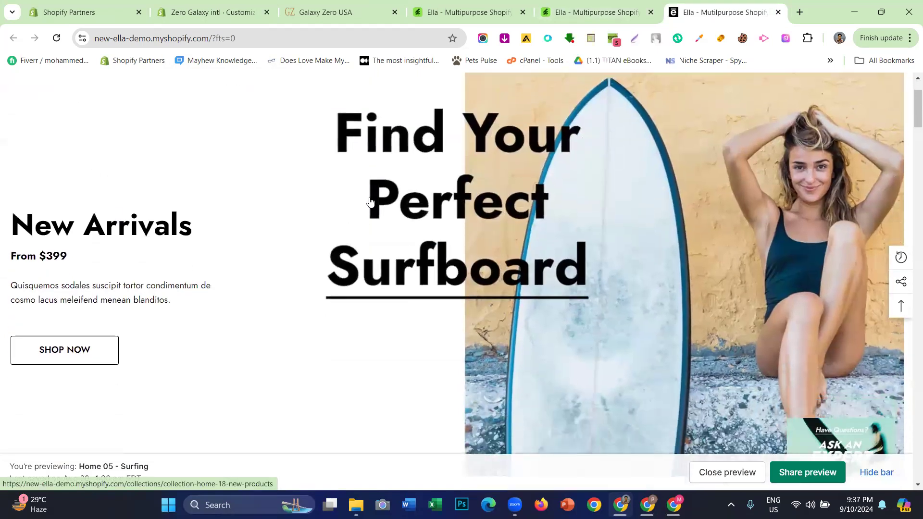
pyautogui.scroll(2, 367, 202)
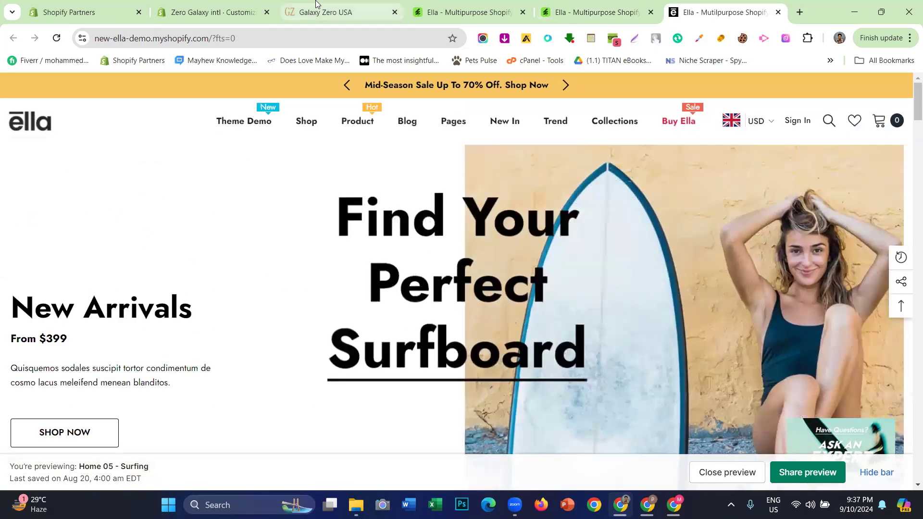
pyautogui.moveTo(315, 4)
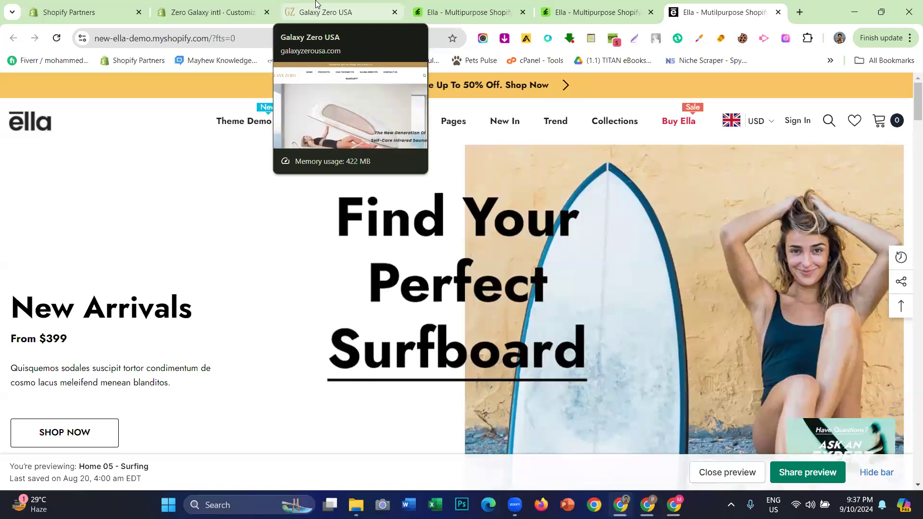
pyautogui.moveTo(181, 5)
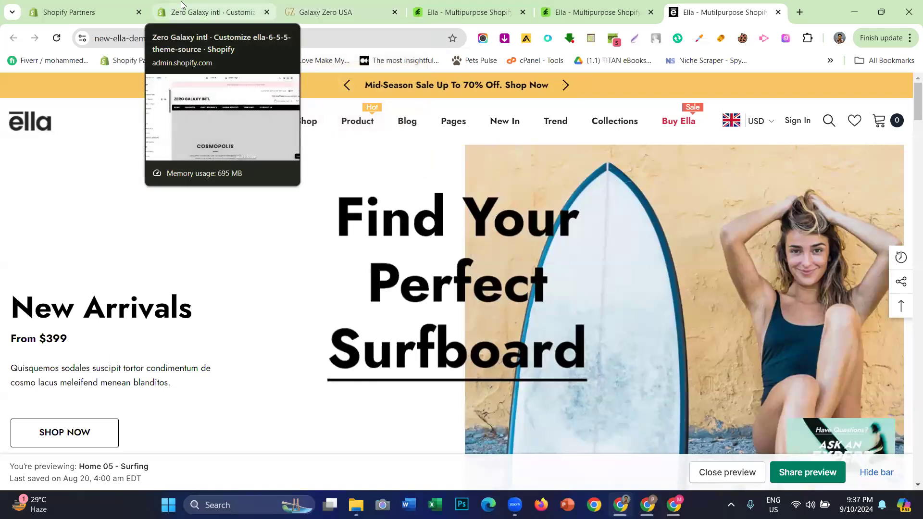
pyautogui.scroll(-10, 176, 160)
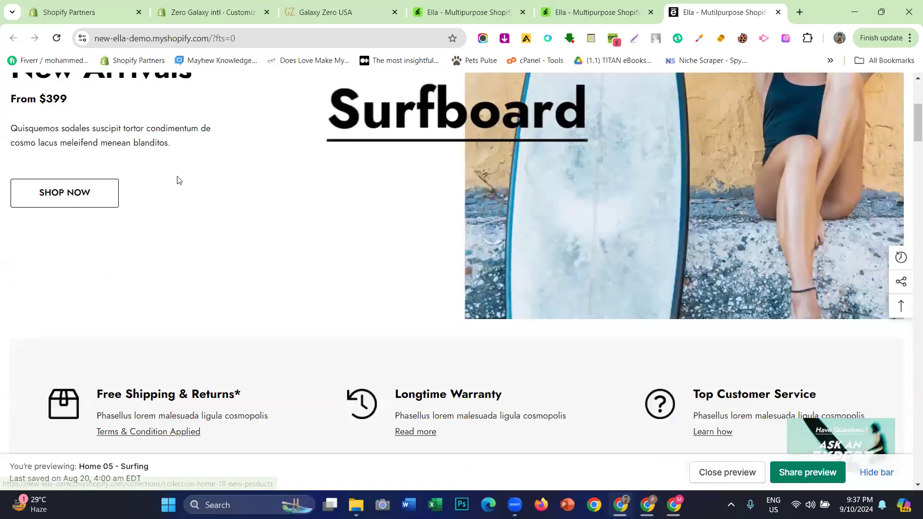
pyautogui.scroll(10, 175, 180)
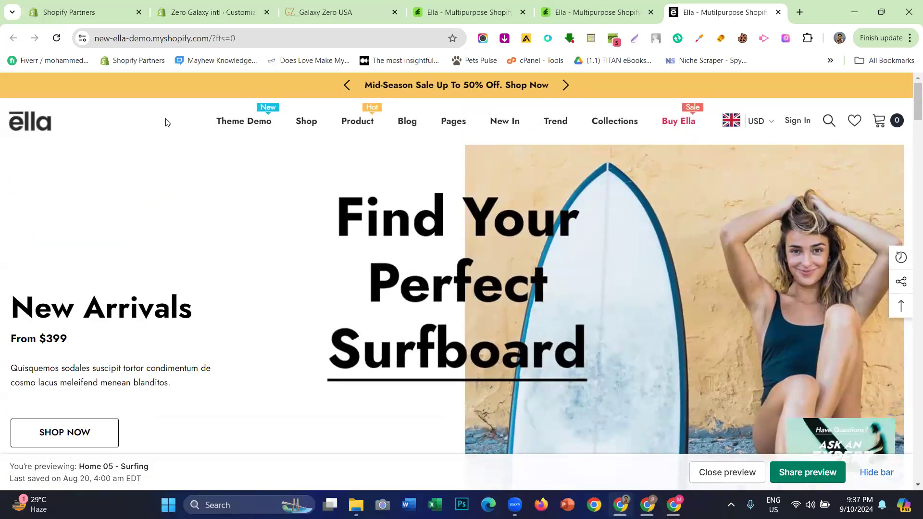
pyautogui.scroll(-15, 233, 208)
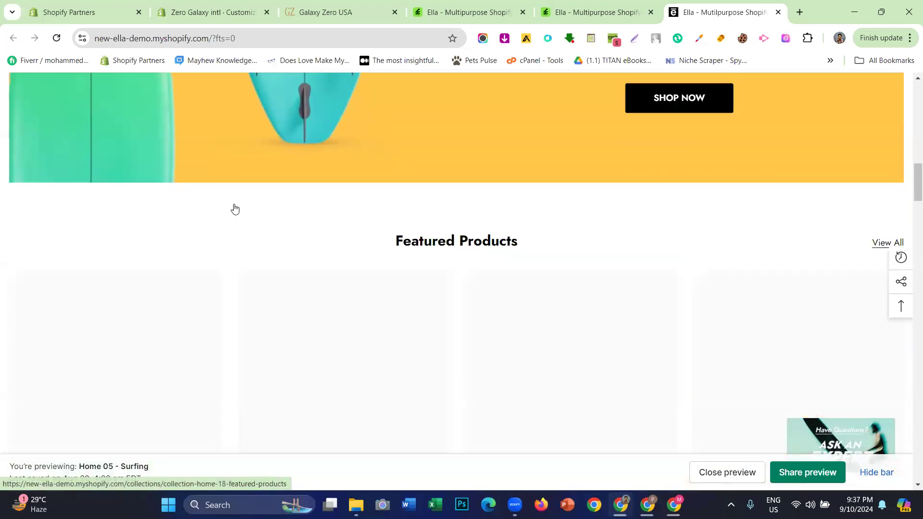
pyautogui.scroll(10, 234, 208)
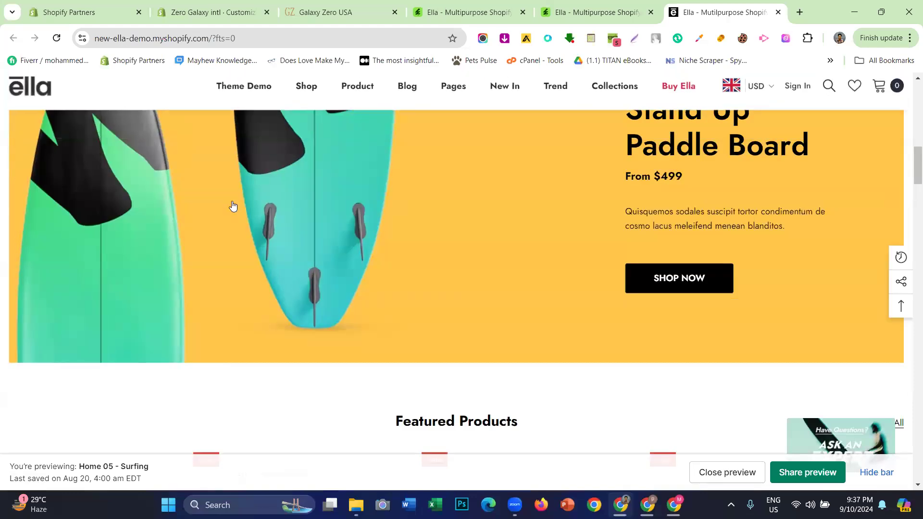
pyautogui.scroll(4, 233, 205)
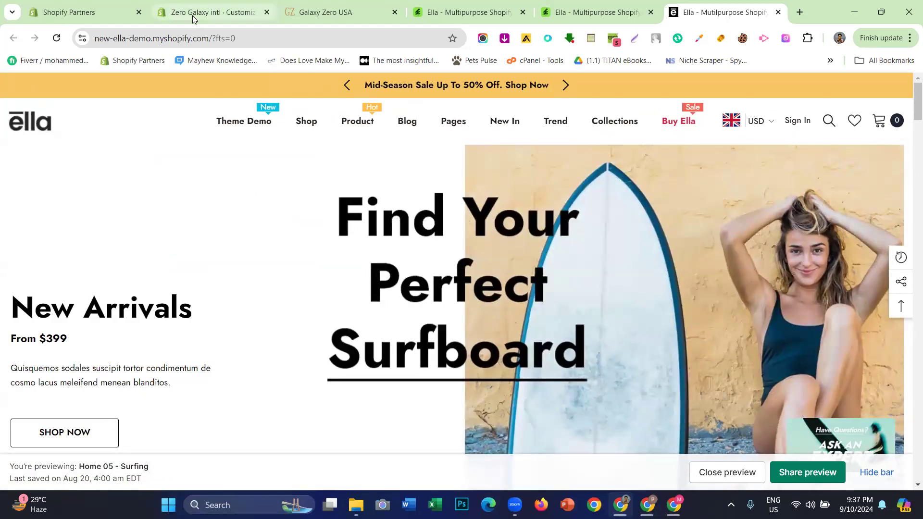
pyautogui.click(884, 472)
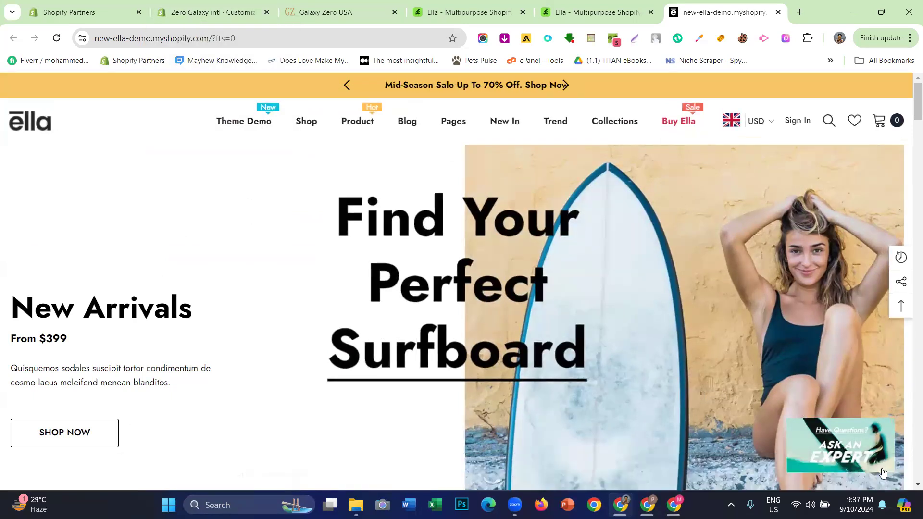
# - Exit the Zero Galaxy intl theme editor and find ella-6-5-5-theme-source in the store's theme library
pyautogui.click(206, 4)
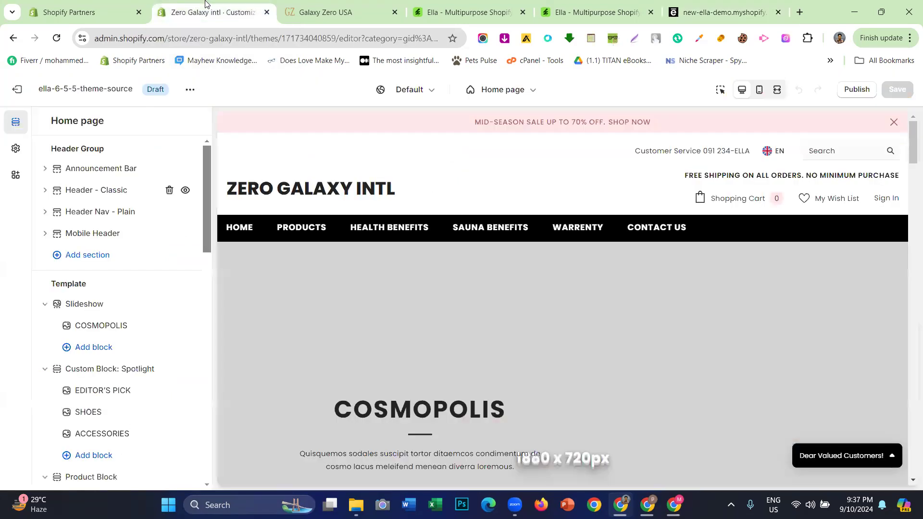
pyautogui.click(17, 97)
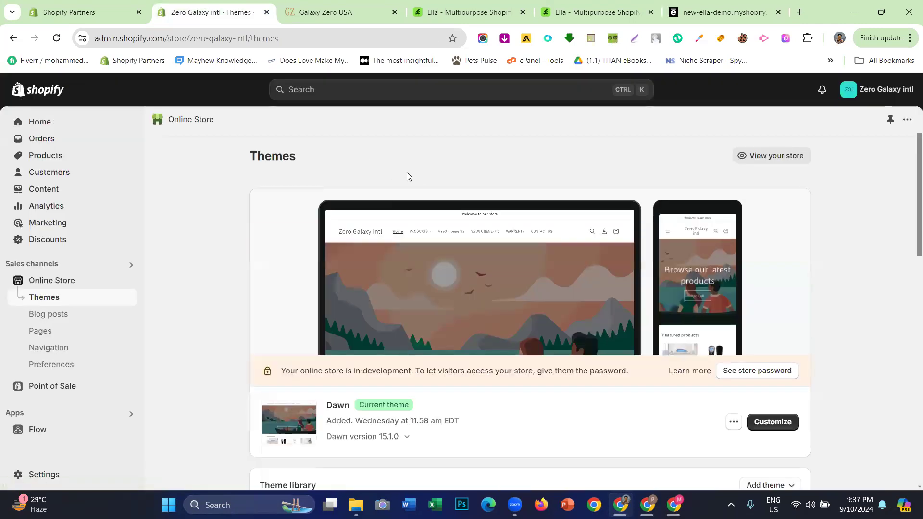
pyautogui.scroll(-3, 391, 142)
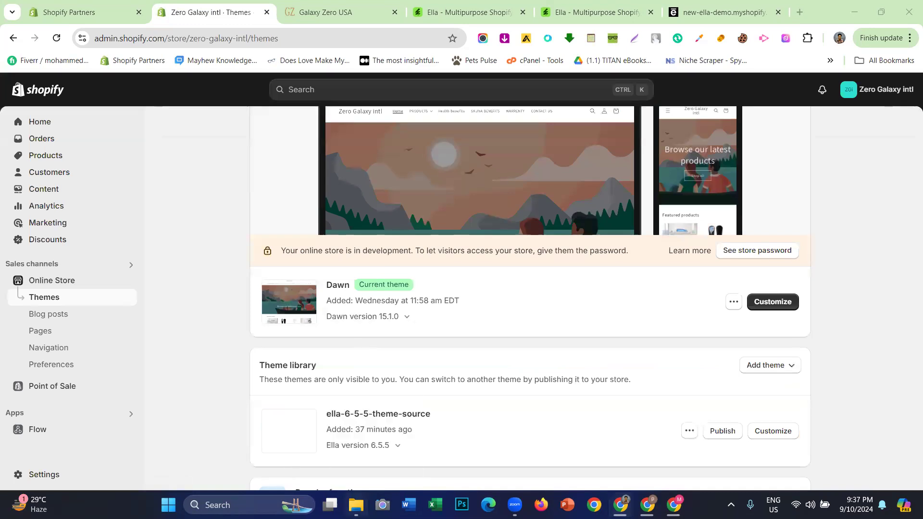
# - Switch to File Explorer and open the Home Page folder inside the Ella Shopify 6.5.5 DEMO DATA folder
pyautogui.click(355, 504)
pyautogui.doubleClick(164, 111)
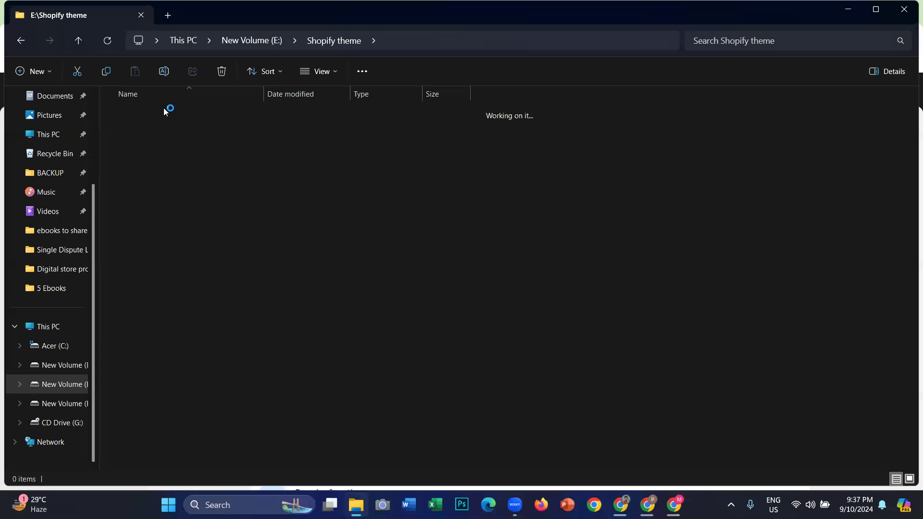
pyautogui.doubleClick(164, 112)
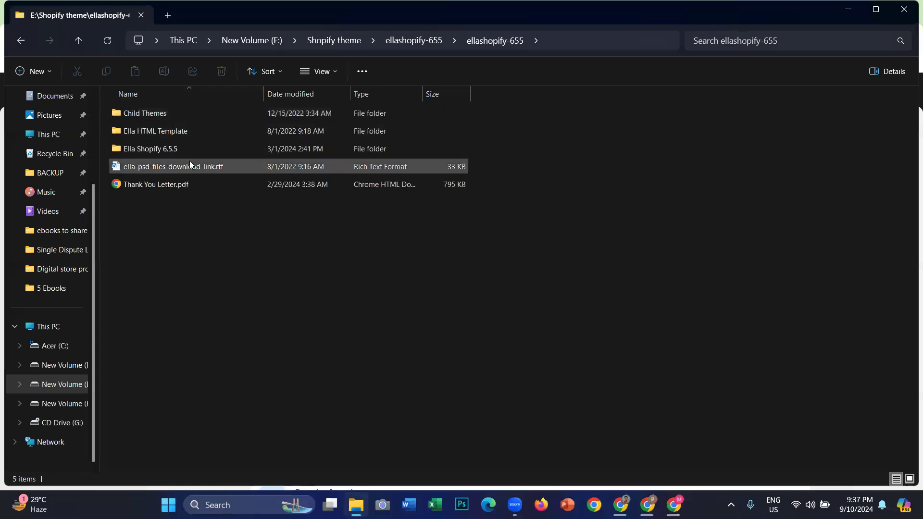
pyautogui.doubleClick(179, 150)
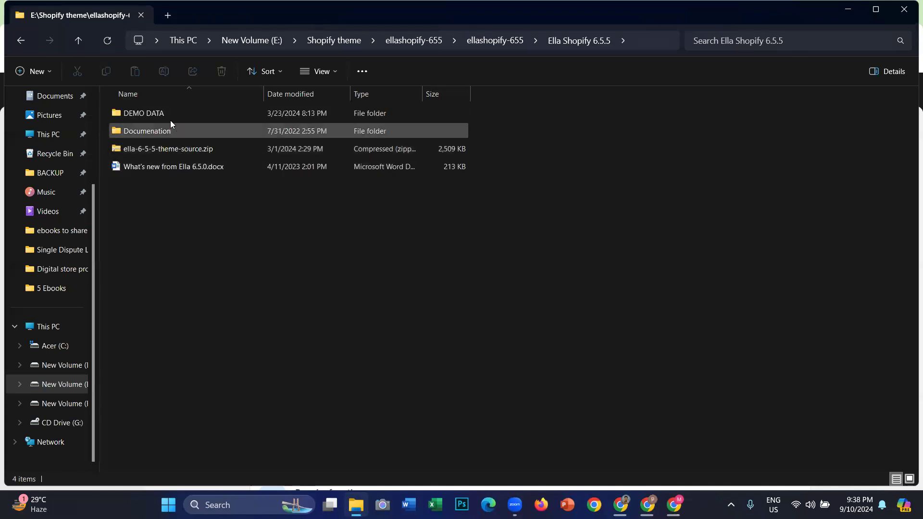
pyautogui.doubleClick(167, 111)
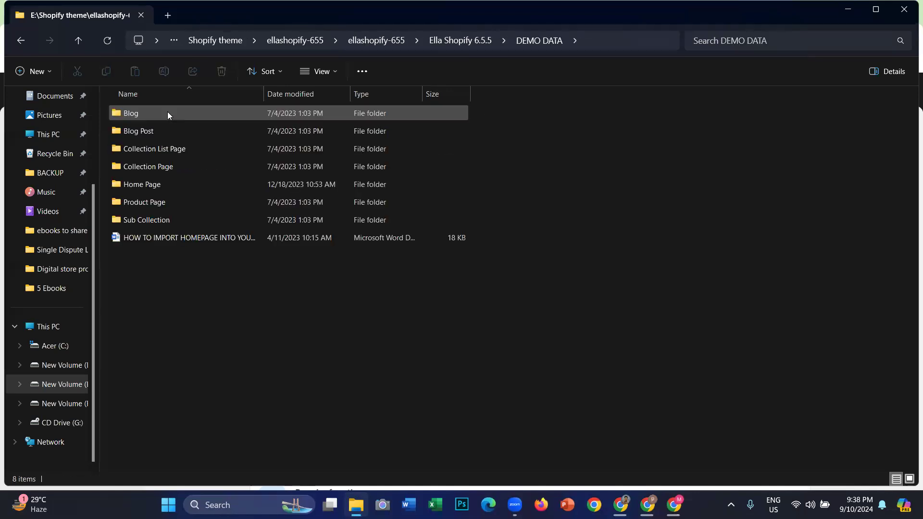
pyautogui.doubleClick(176, 187)
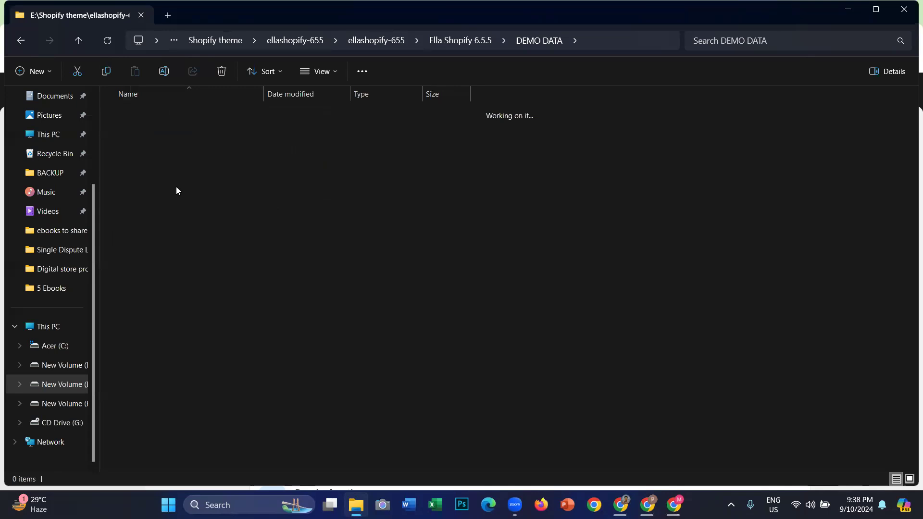
# - Look through the demo home page folders and open the Home 05 - Surfing folder
pyautogui.click(182, 187)
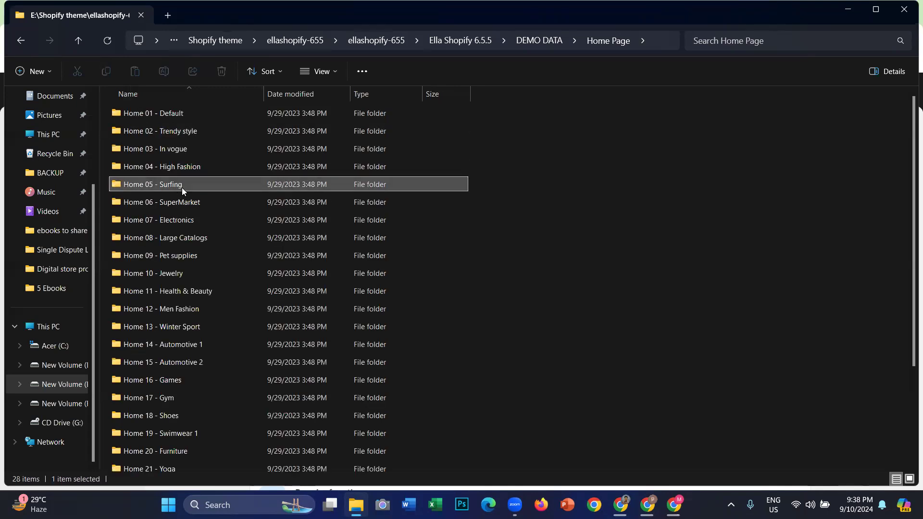
pyautogui.doubleClick(181, 188)
pyautogui.click(22, 42)
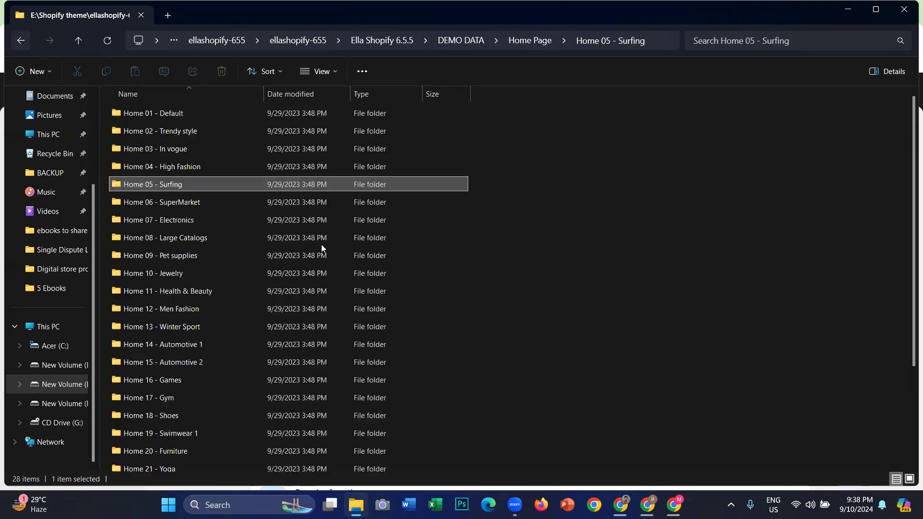
pyautogui.scroll(-2, 262, 201)
pyautogui.scroll(2, 262, 201)
pyautogui.scroll(-3, 261, 200)
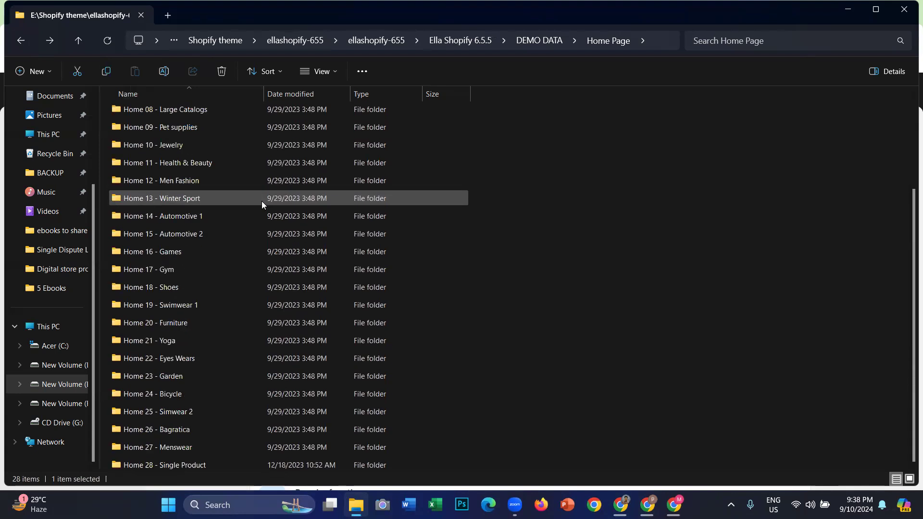
pyautogui.scroll(3, 261, 202)
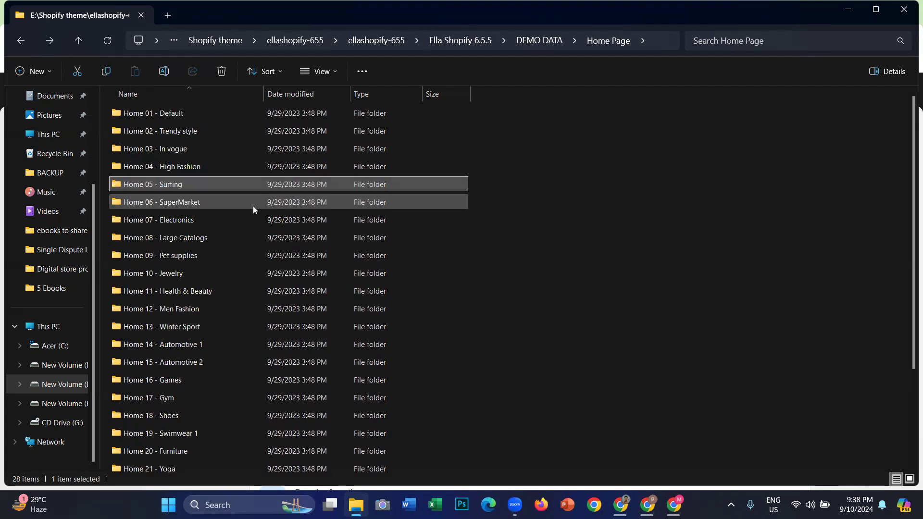
pyautogui.scroll(-3, 215, 163)
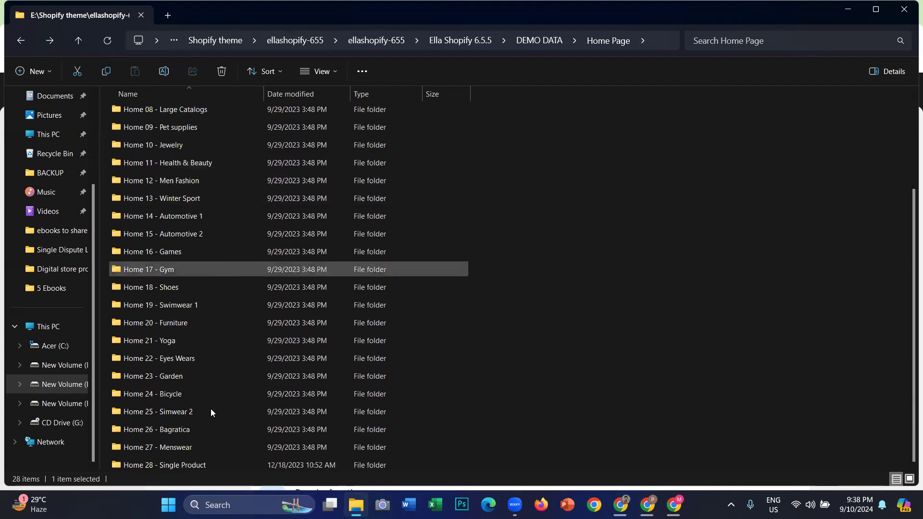
pyautogui.scroll(3, 208, 252)
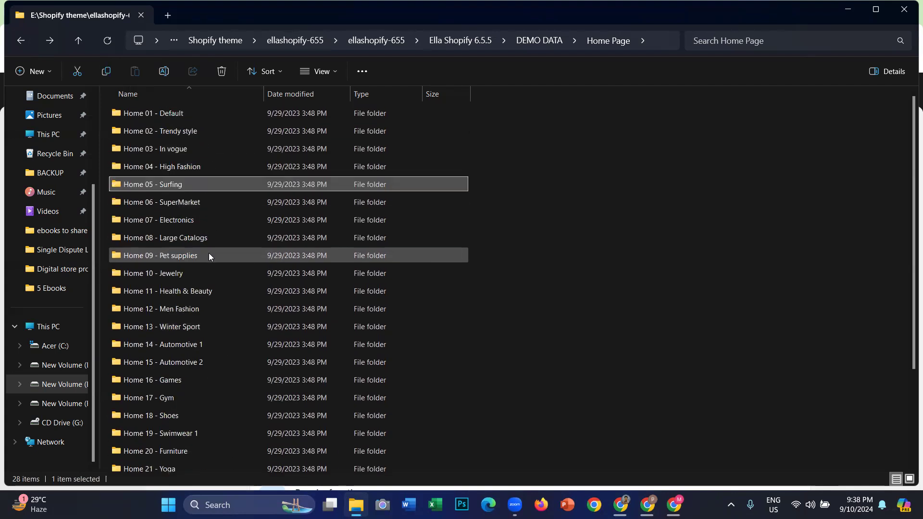
pyautogui.doubleClick(171, 185)
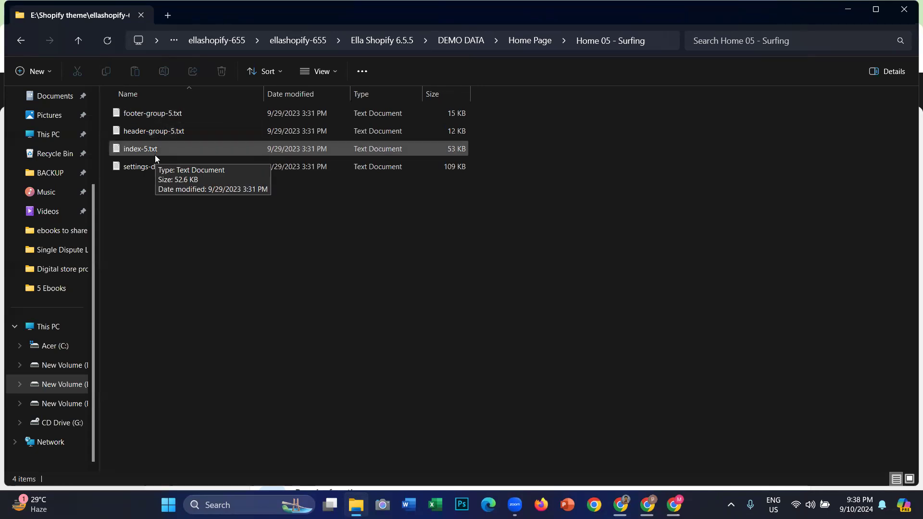
# - Open header-group-5.txt, select its entire code for copying, and close the file
pyautogui.doubleClick(148, 132)
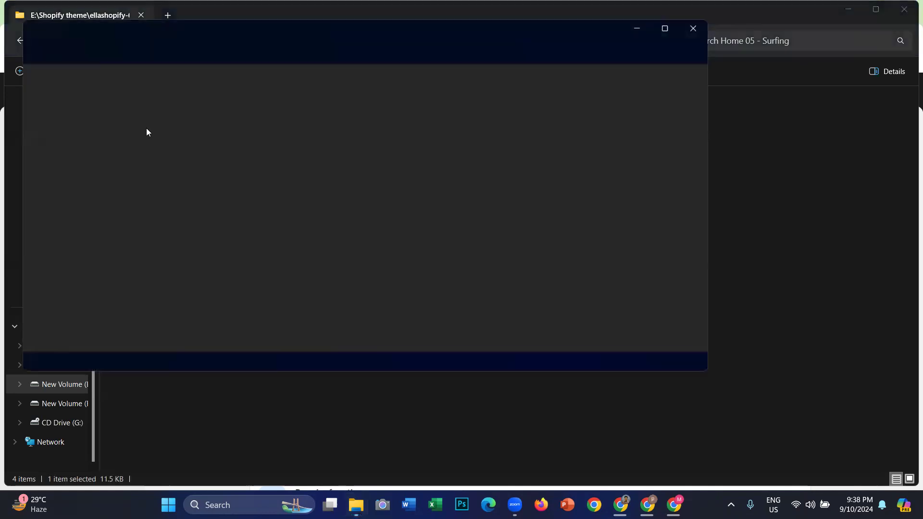
pyautogui.hotkey('ctrl', 'a')
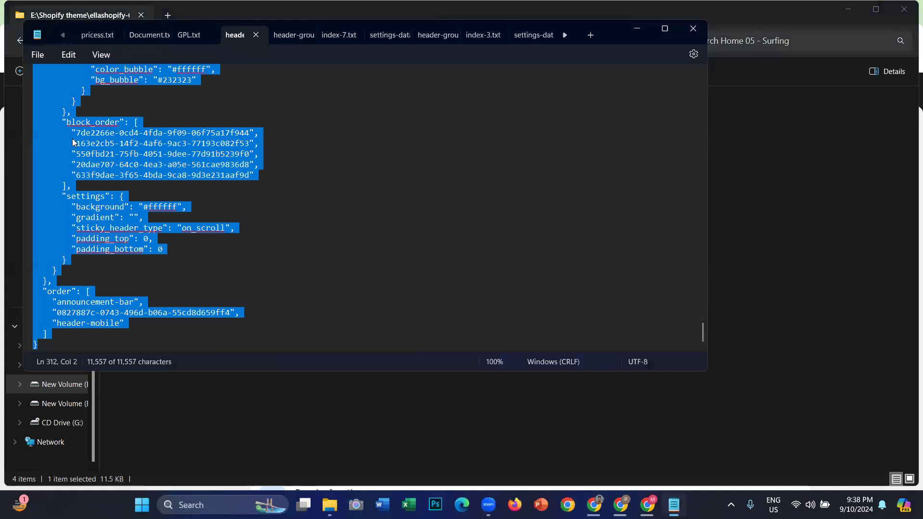
pyautogui.click(239, 184)
pyautogui.click(148, 174)
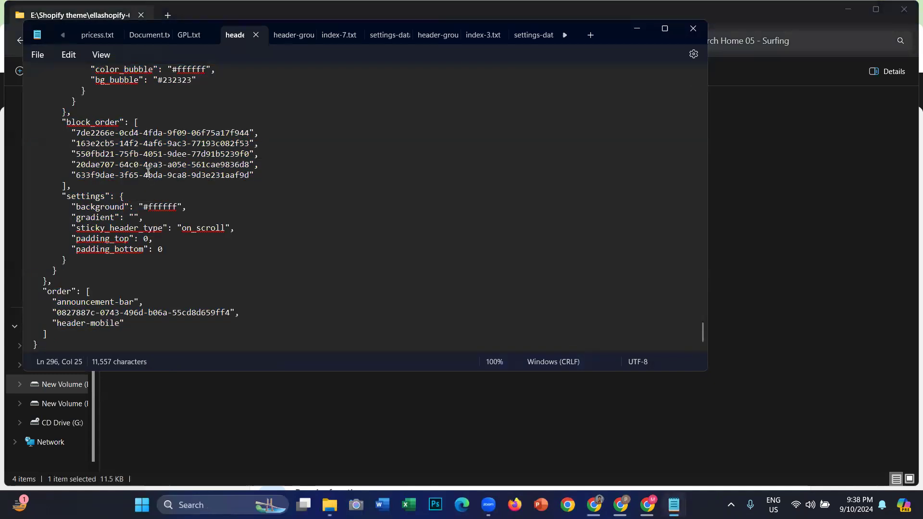
pyautogui.hotkey('ctrl', 'a')
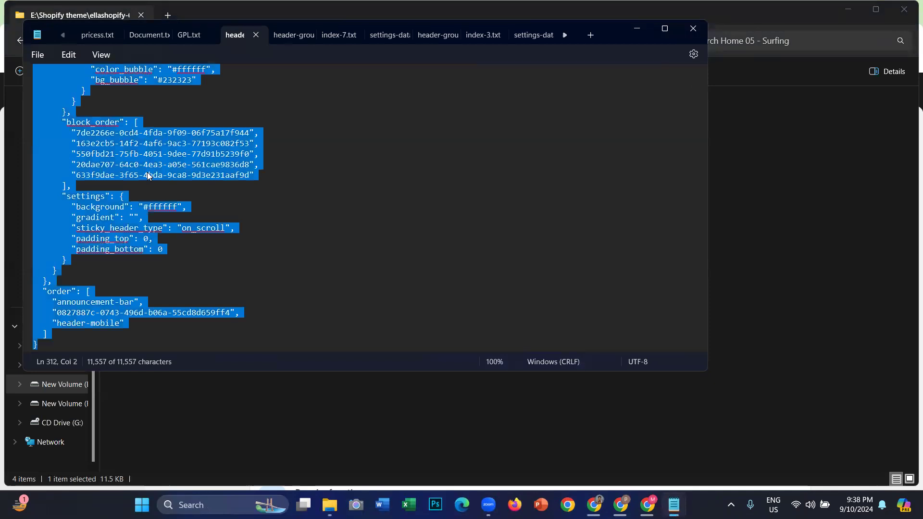
pyautogui.scroll(20, 186, 189)
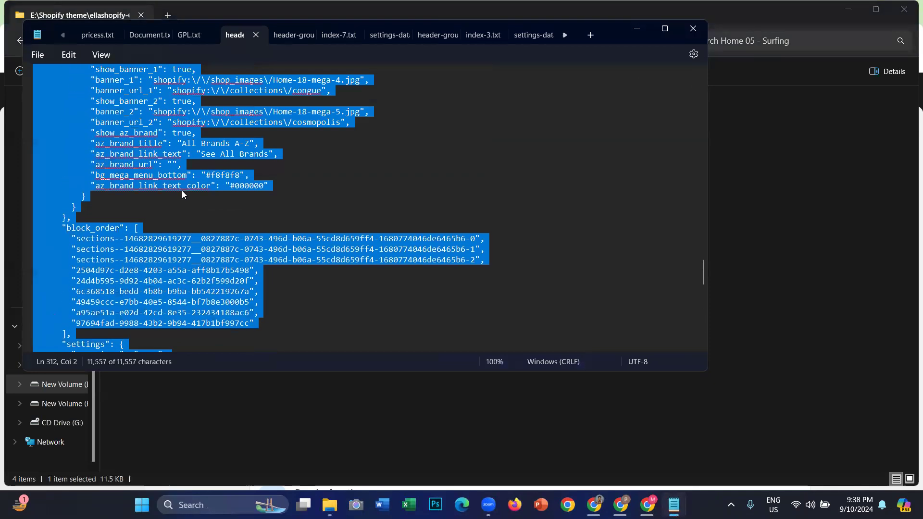
pyautogui.scroll(-15, 183, 194)
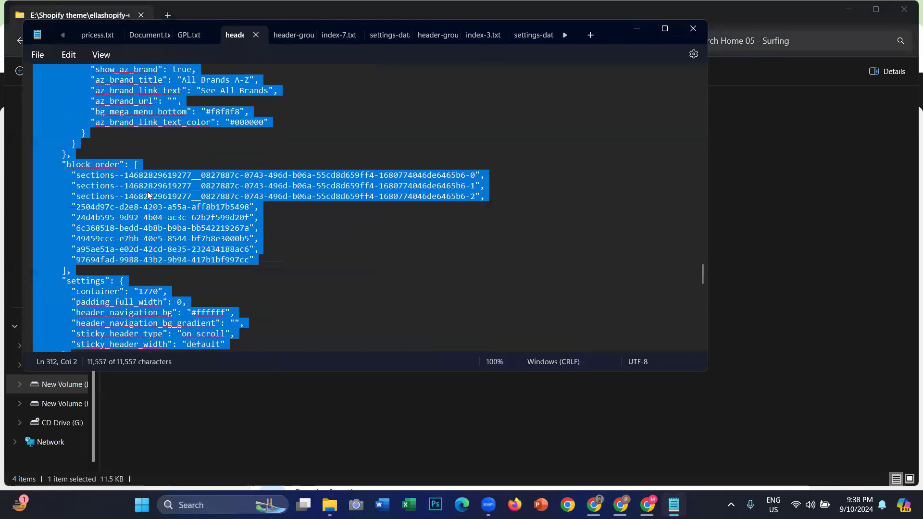
pyautogui.click(693, 29)
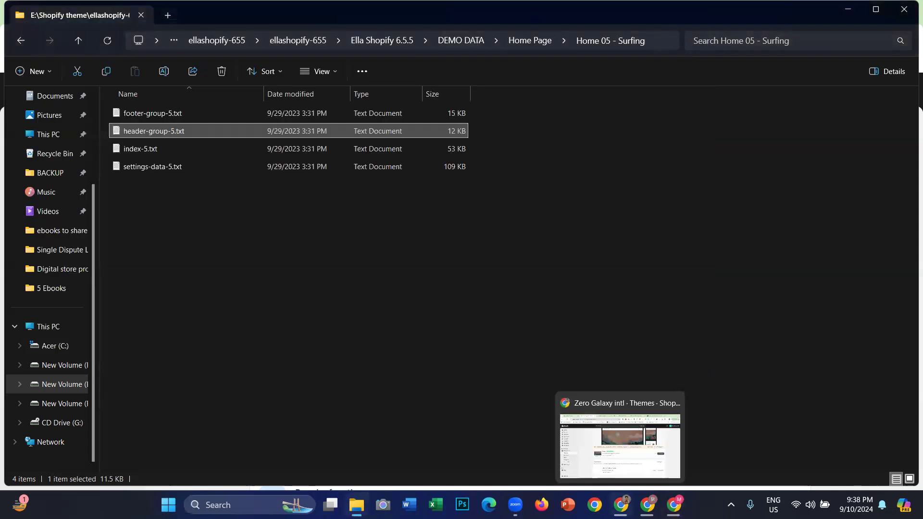
# - Switch to the browser's Shopify themes page and open ella-6-5-5-theme-source from the theme library for code editing
pyautogui.click(619, 452)
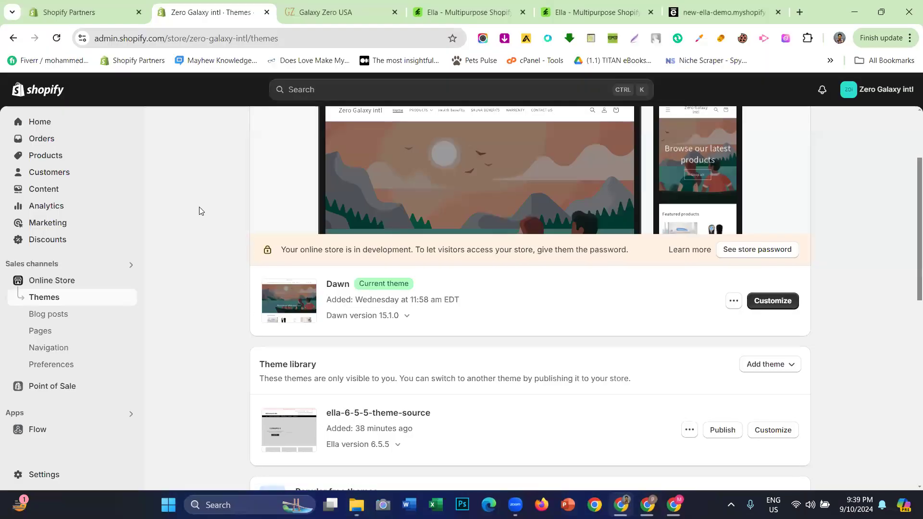
pyautogui.scroll(-3, 340, 213)
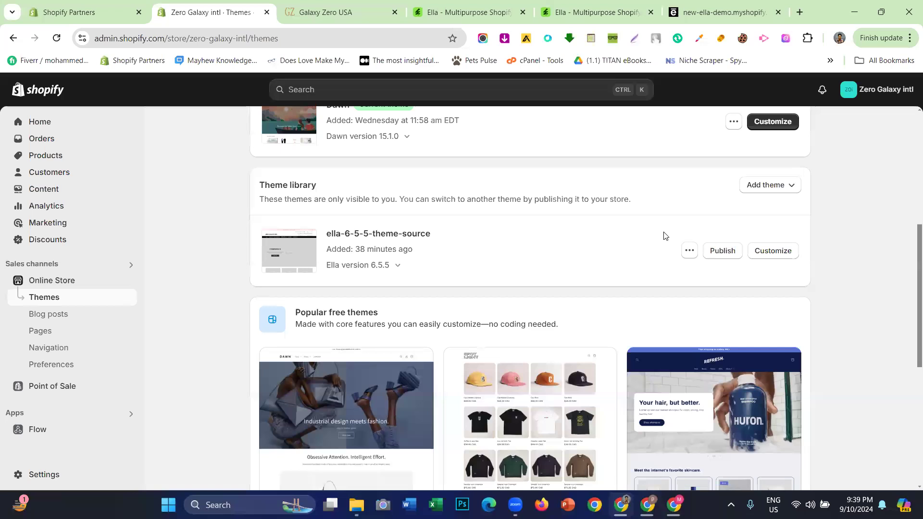
pyautogui.click(687, 249)
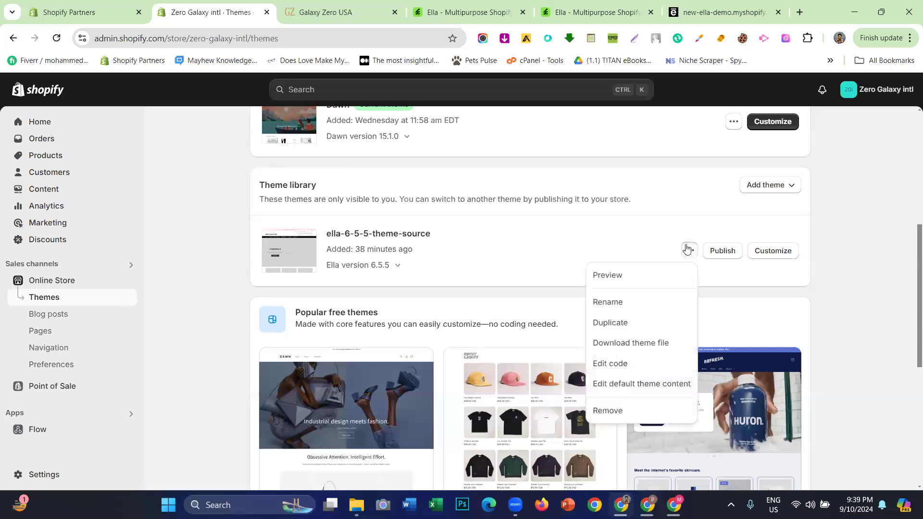
pyautogui.click(624, 363)
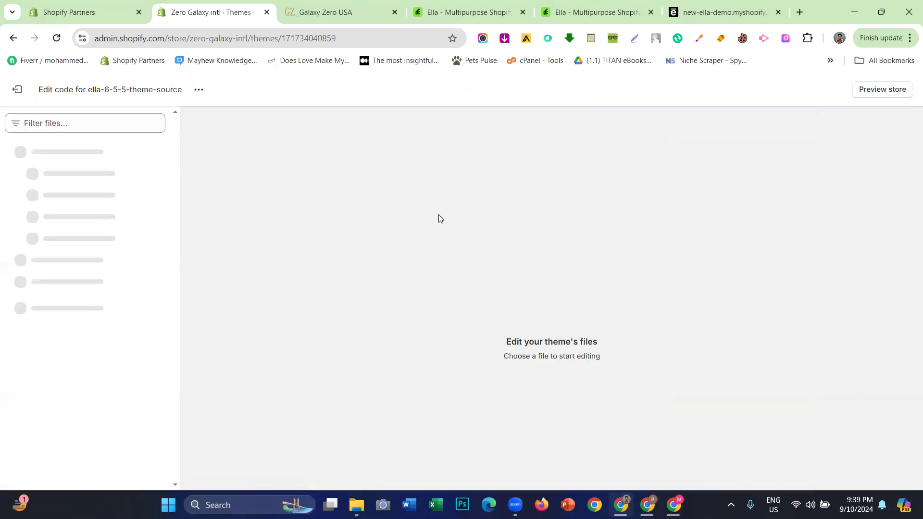
# - Filter the theme files by "header-gr" and open header-group.json from the sections folder
pyautogui.click(98, 123)
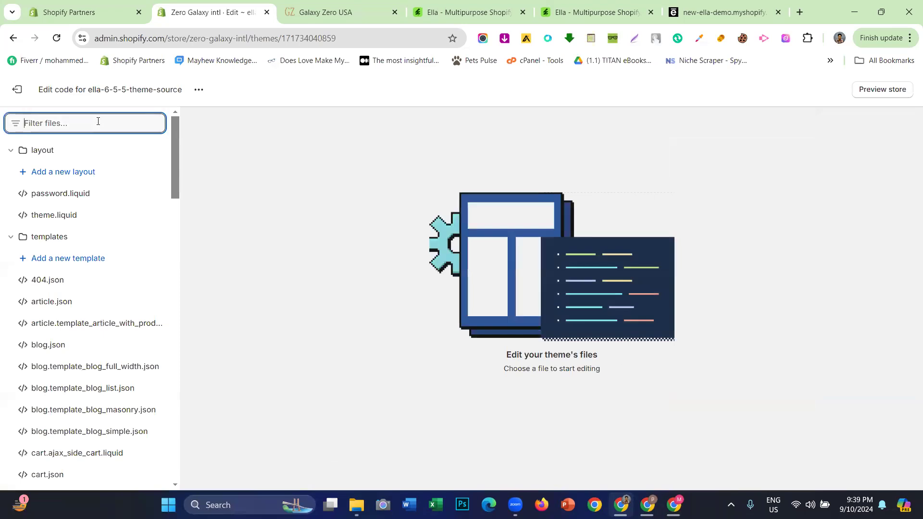
pyautogui.write('Hea')
pyautogui.press('BackSpace')
pyautogui.press('BackSpace')
pyautogui.press('BackSpace')
pyautogui.write('h')
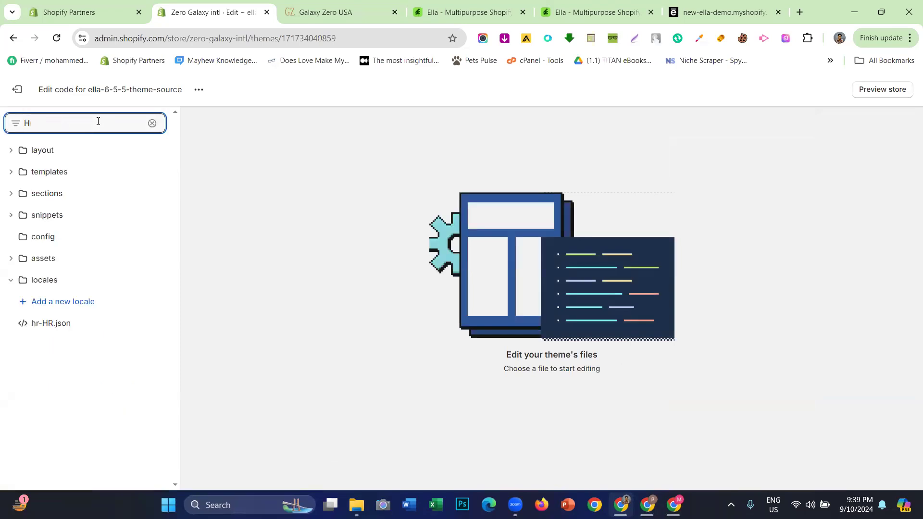
pyautogui.write('eader')
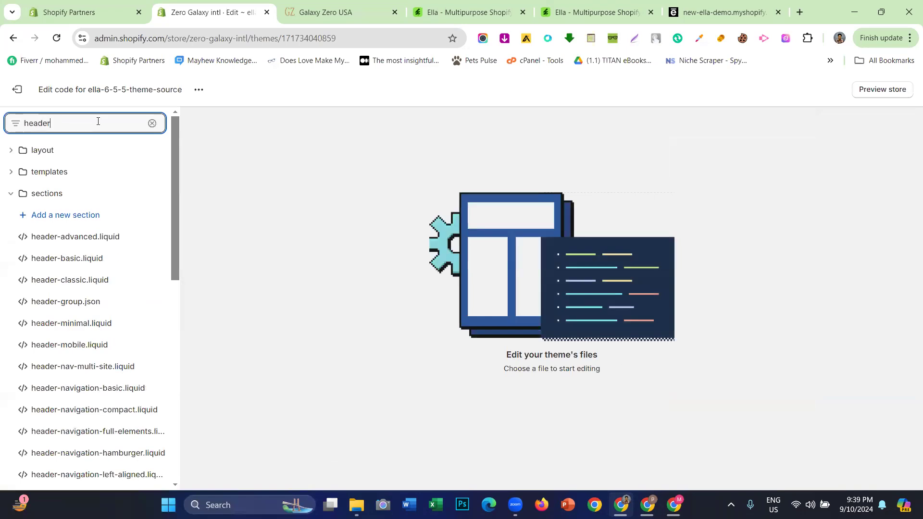
pyautogui.write('-gr')
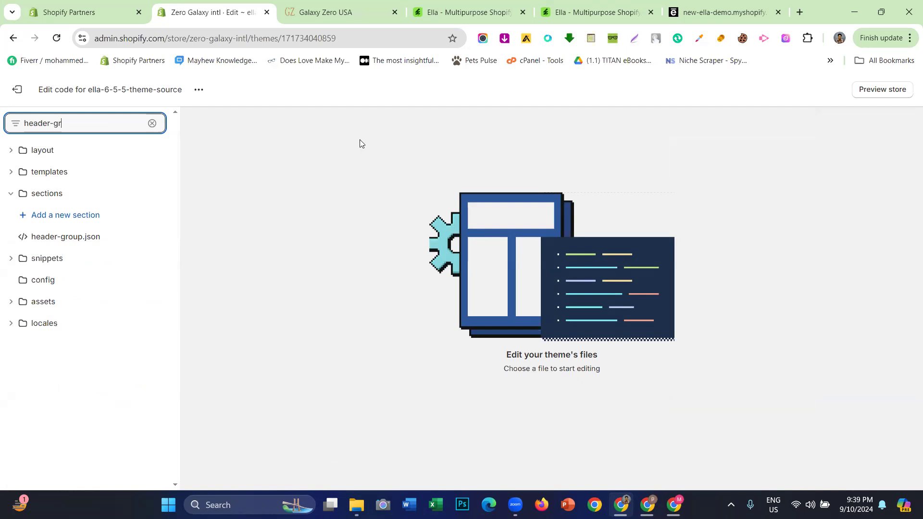
pyautogui.click(68, 237)
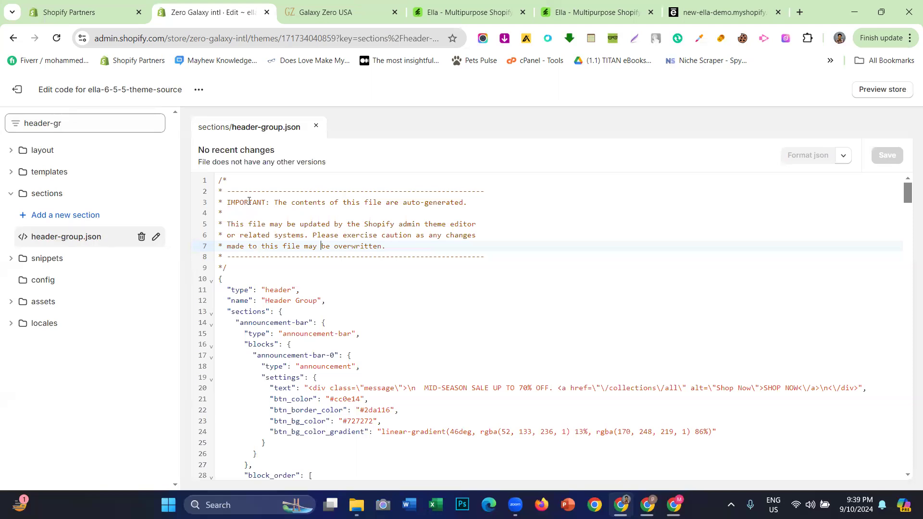
# - Replace the entire code of header-group.json with the copied header-group-5.txt code and save the file
pyautogui.hotkey('ctrl', 'a')
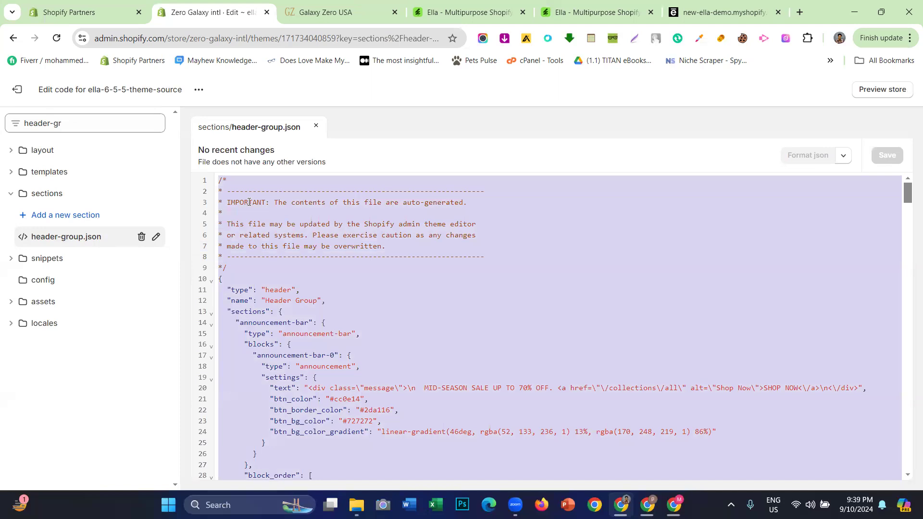
pyautogui.press('BackSpace')
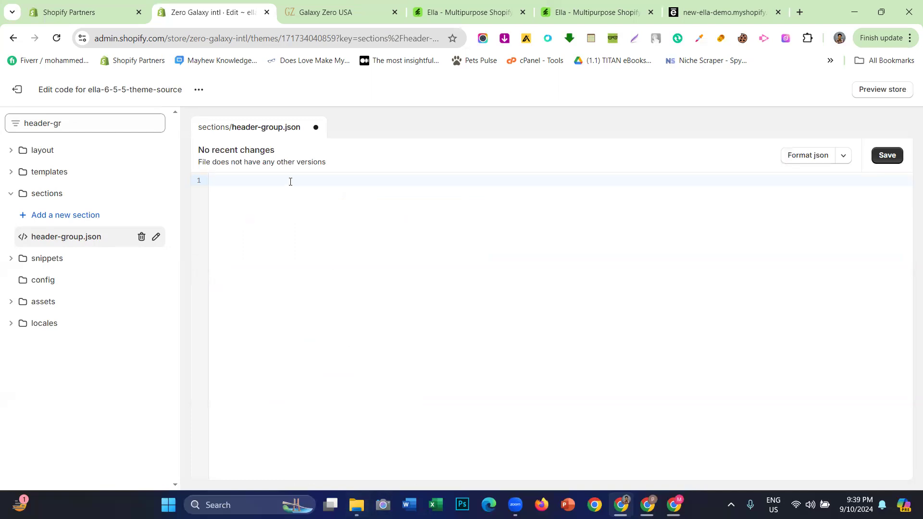
pyautogui.hotkey('ctrl', 'v')
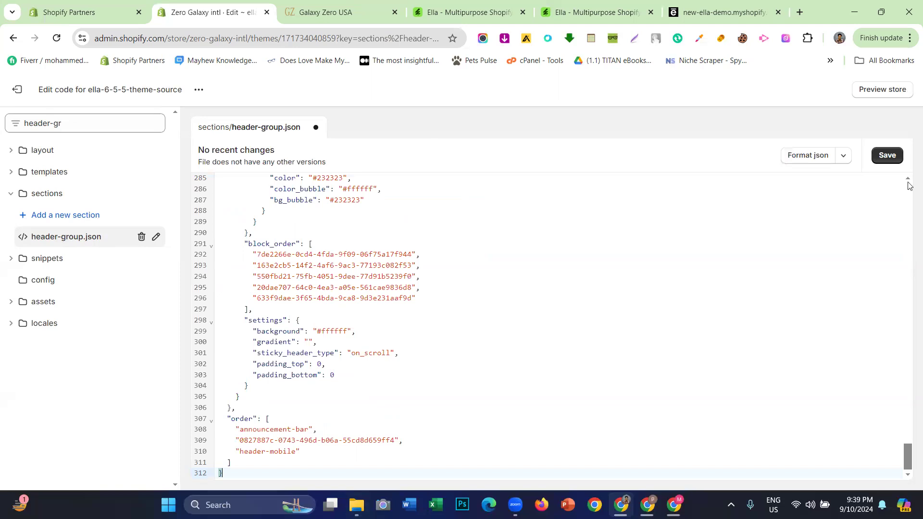
pyautogui.click(882, 158)
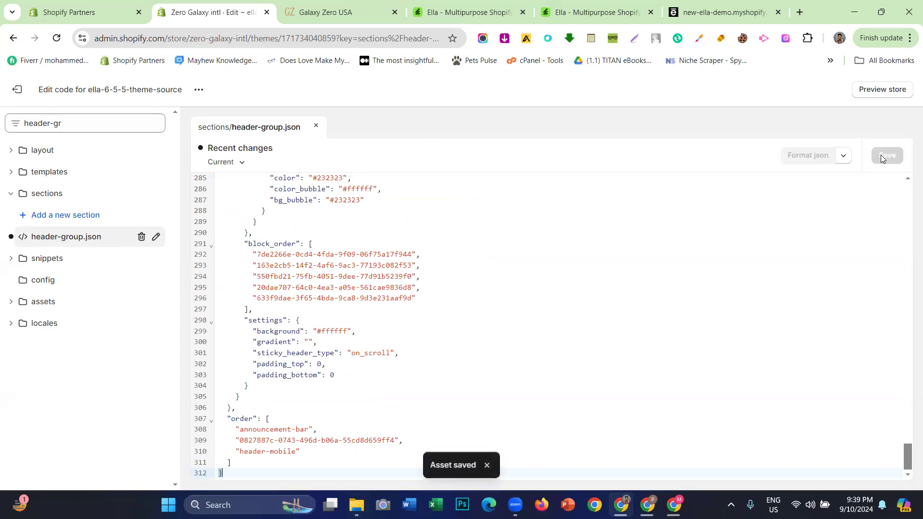
# - Exit the code editor and open ella-6-5-5-theme-source in the theme customizer
pyautogui.click(24, 96)
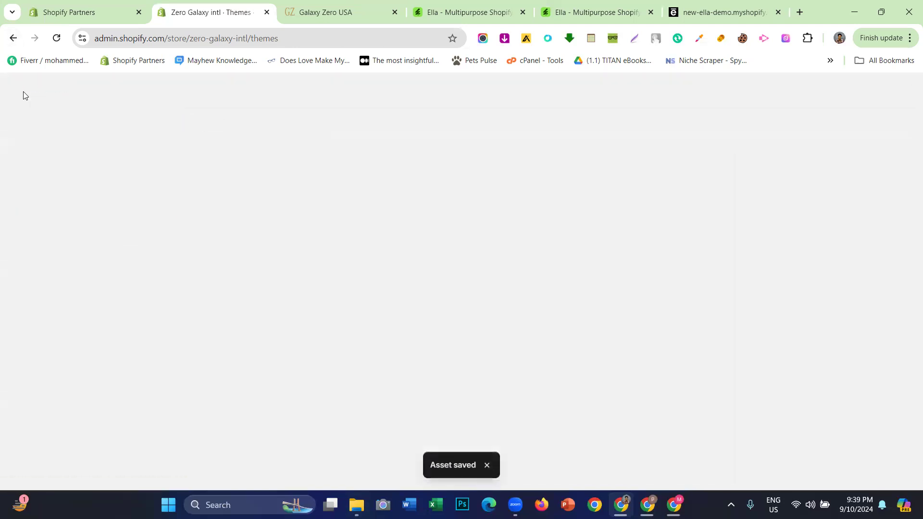
pyautogui.scroll(-5, 393, 231)
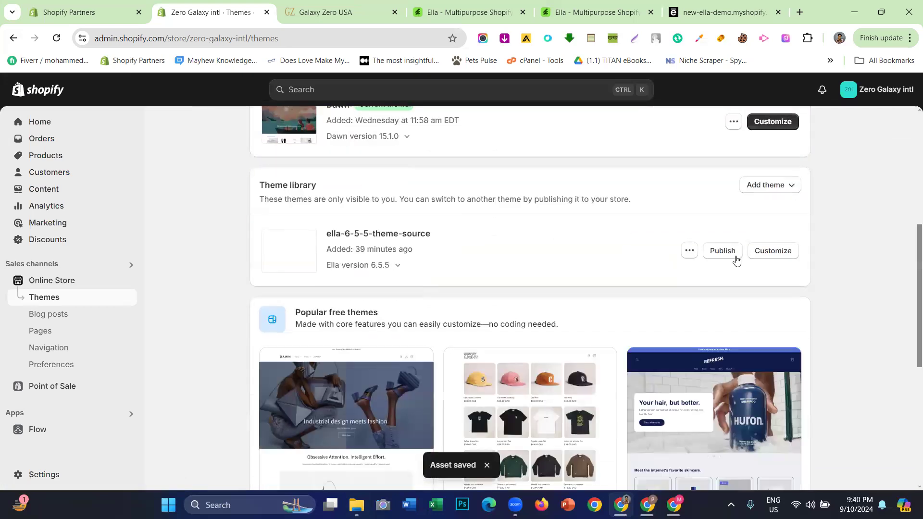
pyautogui.click(764, 259)
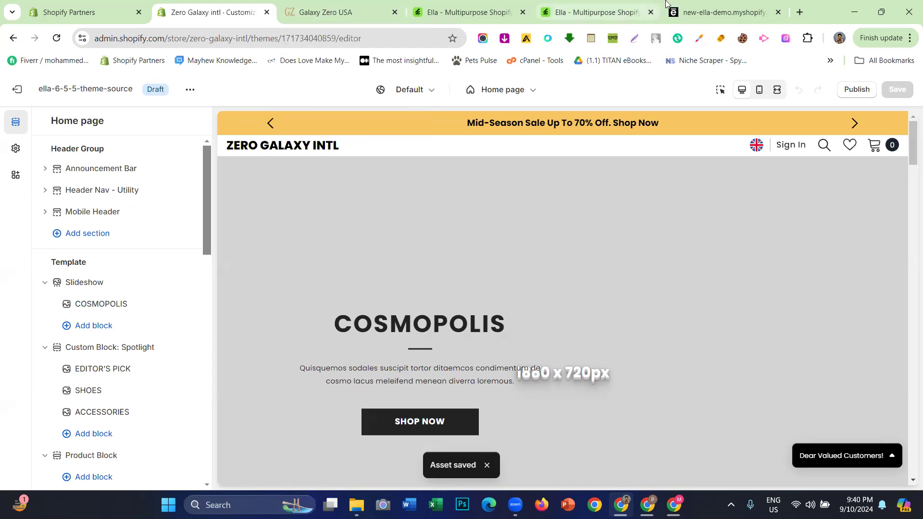
# - Compare the header in the theme preview with the Ella surfing demo storefront and the Galaxy Zero USA site
pyautogui.click(706, 12)
pyautogui.click(744, 141)
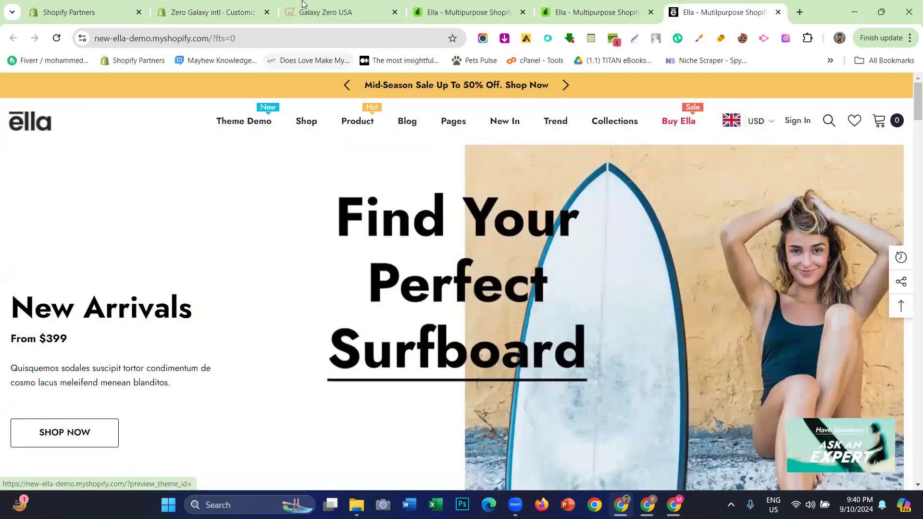
pyautogui.click(303, 6)
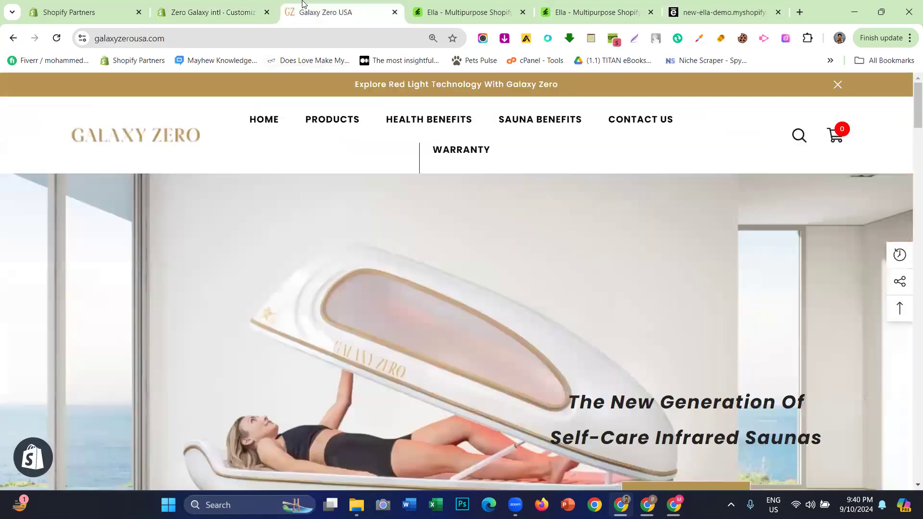
pyautogui.click(216, 7)
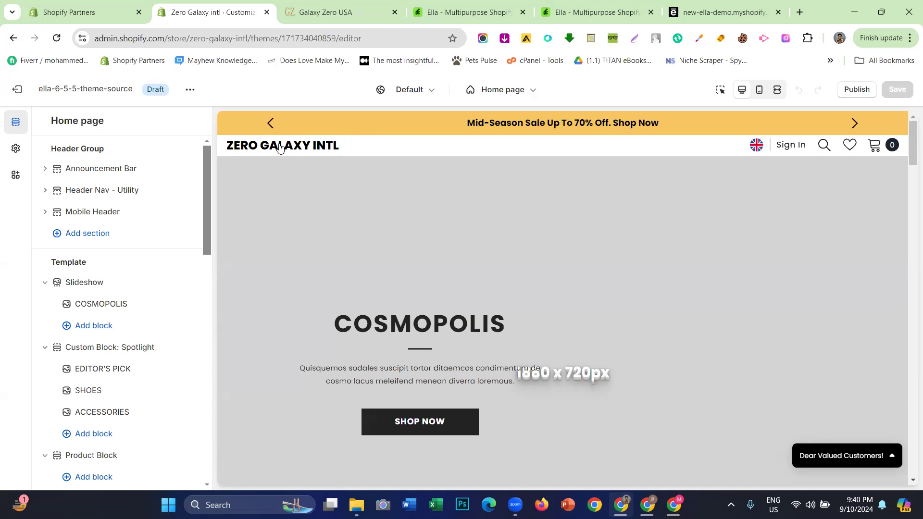
pyautogui.scroll(-6, 303, 187)
pyautogui.scroll(3, 302, 188)
pyautogui.scroll(3, 302, 193)
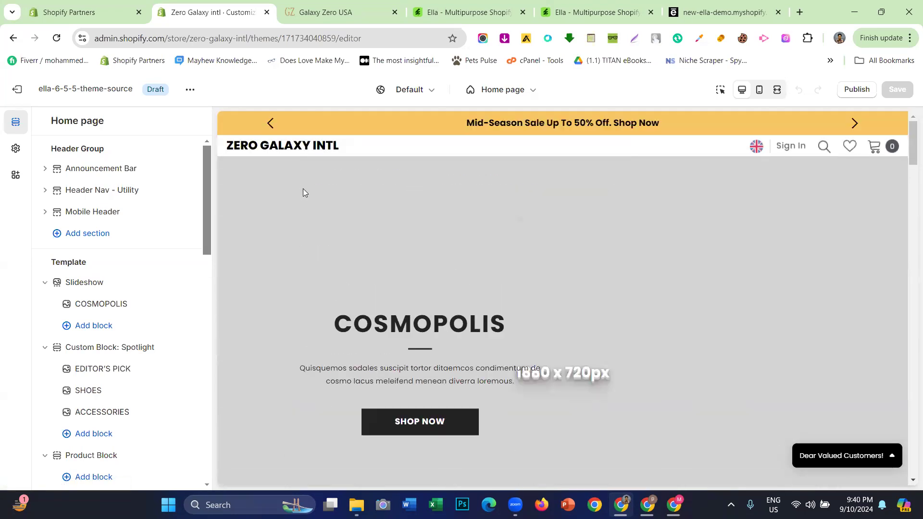
pyautogui.scroll(-10, 302, 192)
pyautogui.scroll(10, 302, 192)
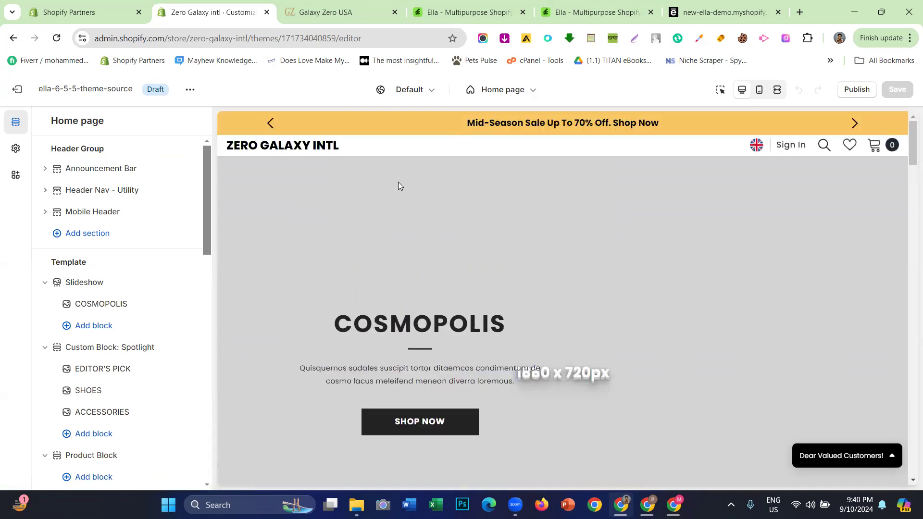
pyautogui.scroll(-3, 398, 183)
pyautogui.scroll(2, 379, 179)
pyautogui.click(344, 9)
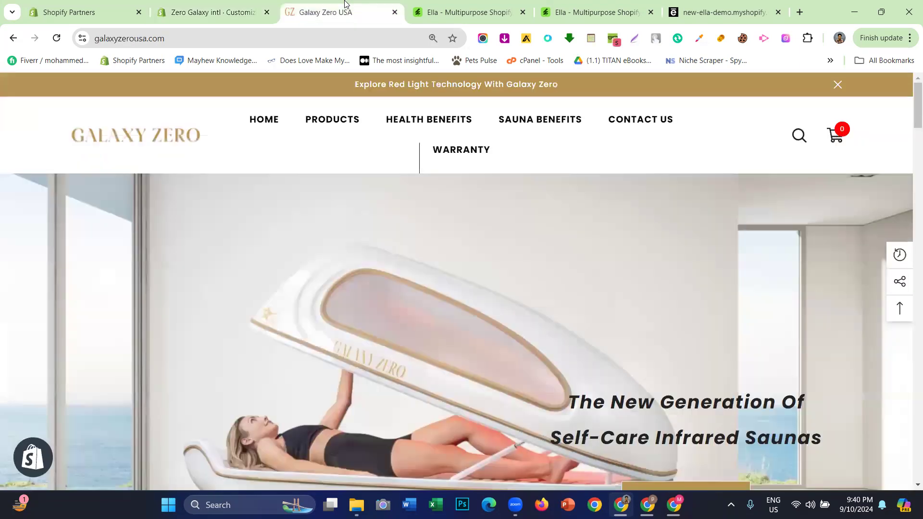
pyautogui.click(216, 12)
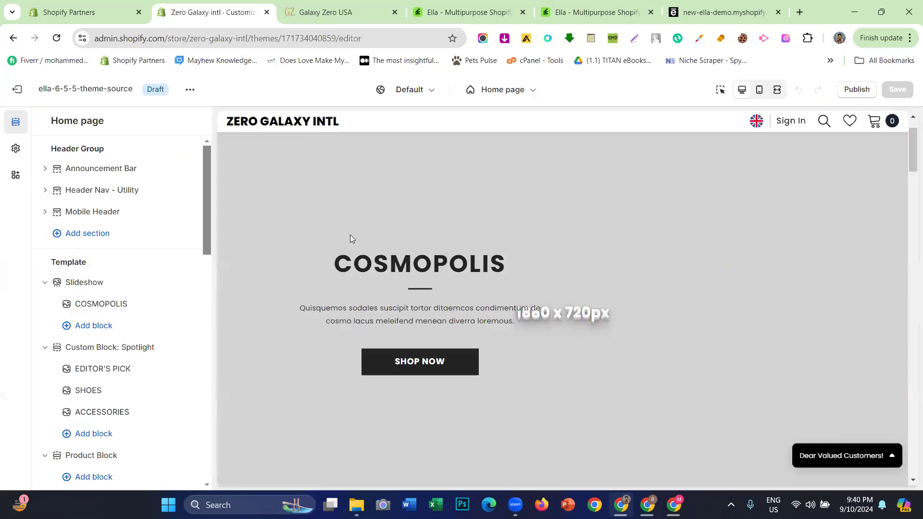
pyautogui.scroll(2, 333, 213)
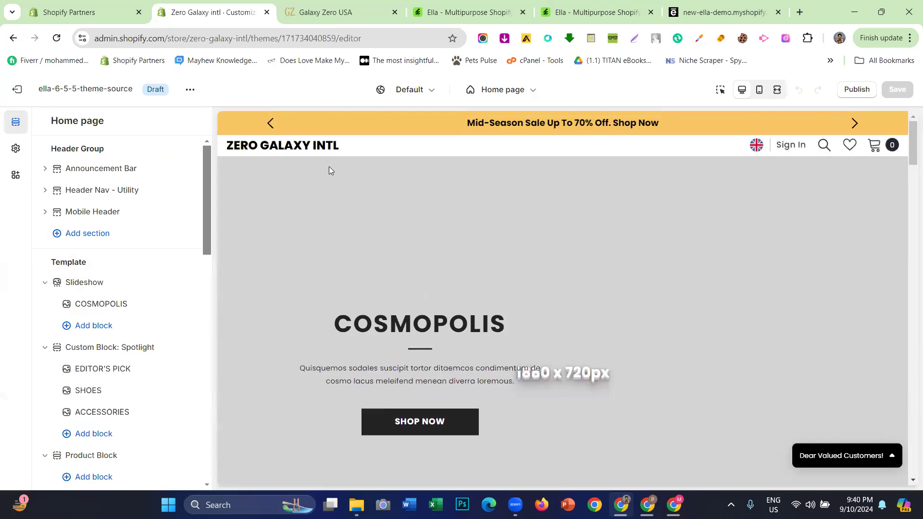
# - Examine the home page preview and the blocks of the Header Nav - Utility section against the section list
pyautogui.scroll(-3, 416, 199)
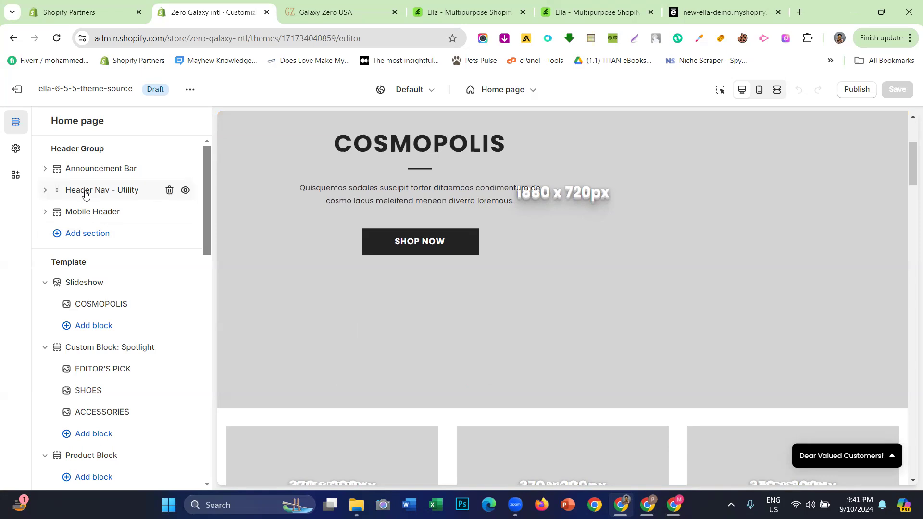
pyautogui.click(45, 191)
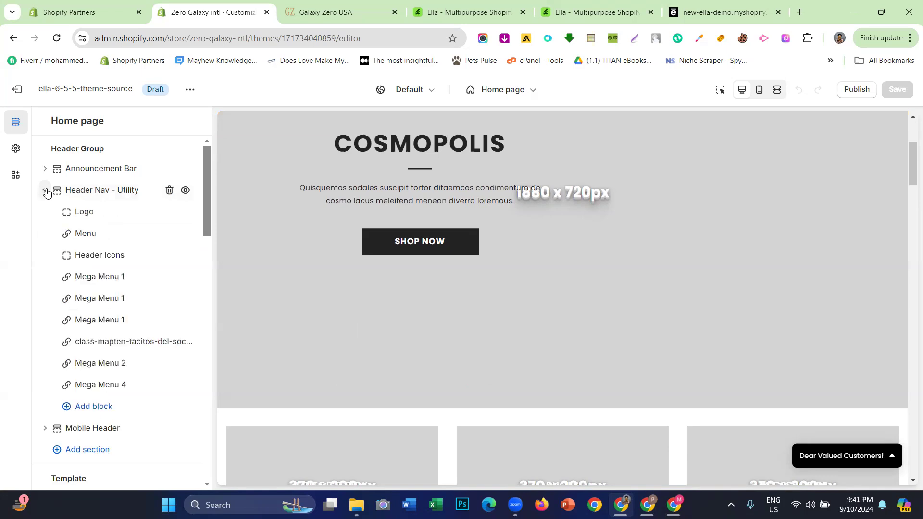
pyautogui.click(46, 191)
pyautogui.scroll(-2, 503, 233)
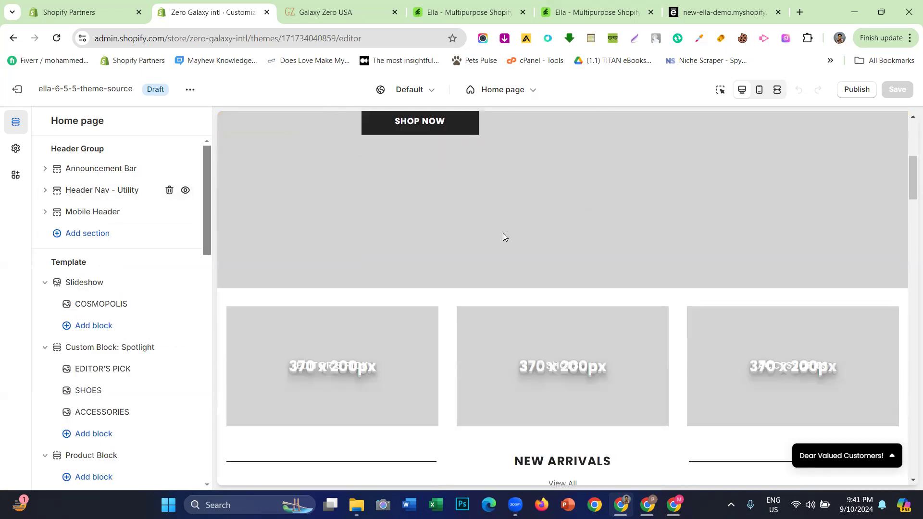
pyautogui.scroll(-3, 500, 238)
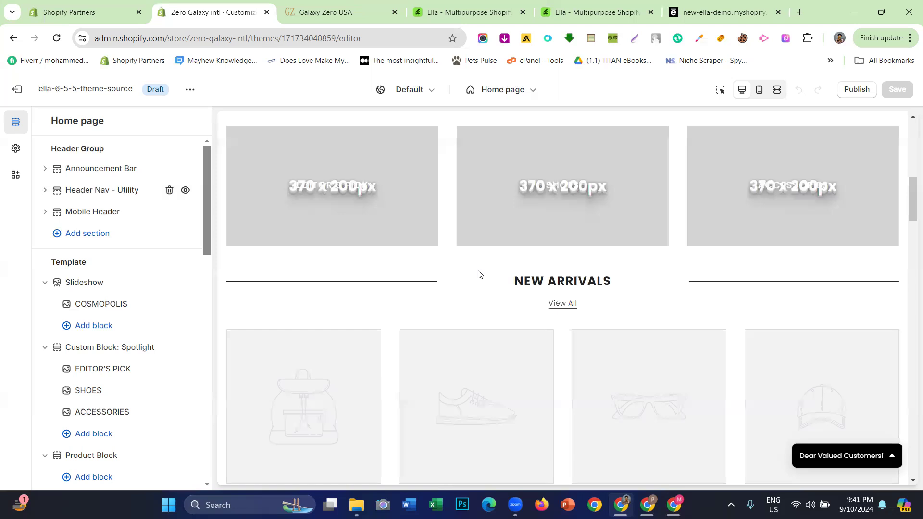
pyautogui.scroll(8, 478, 274)
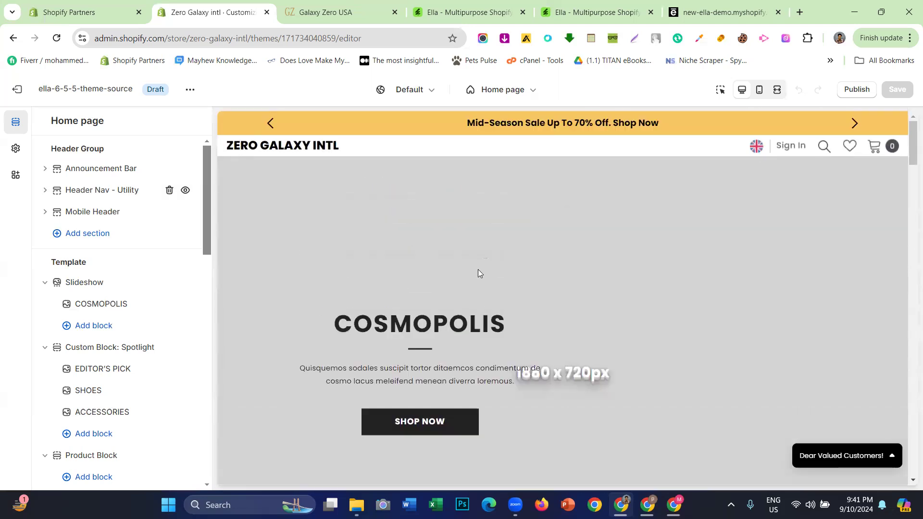
pyautogui.scroll(-10, 478, 269)
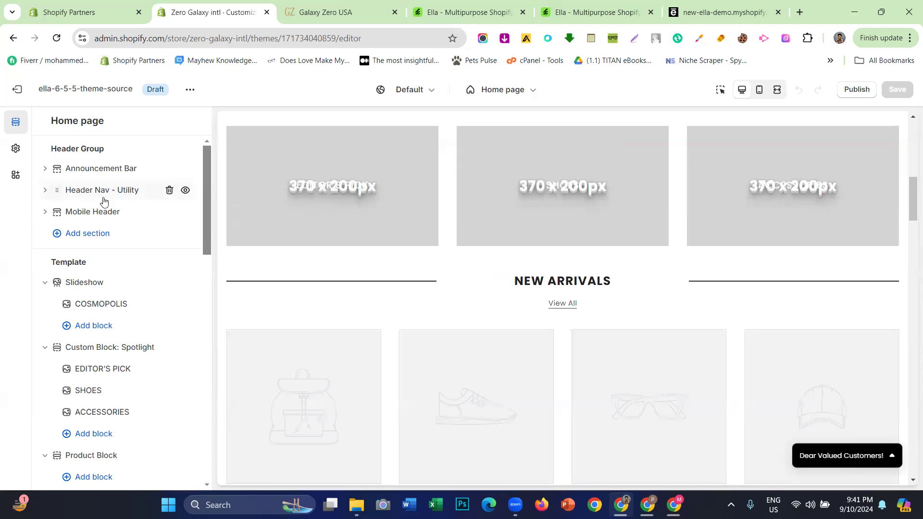
pyautogui.scroll(-7, 405, 264)
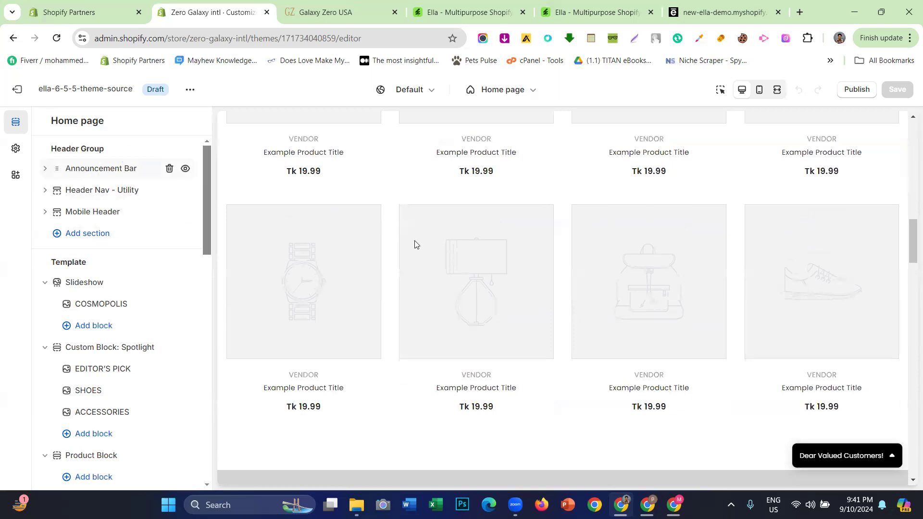
pyautogui.scroll(10, 415, 242)
pyautogui.scroll(3, 418, 247)
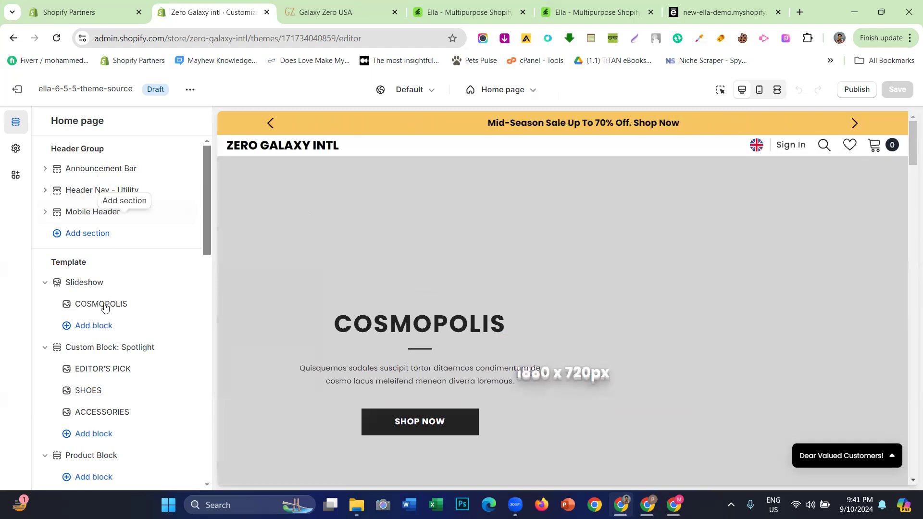
pyautogui.scroll(-2, 99, 269)
pyautogui.scroll(2, 93, 307)
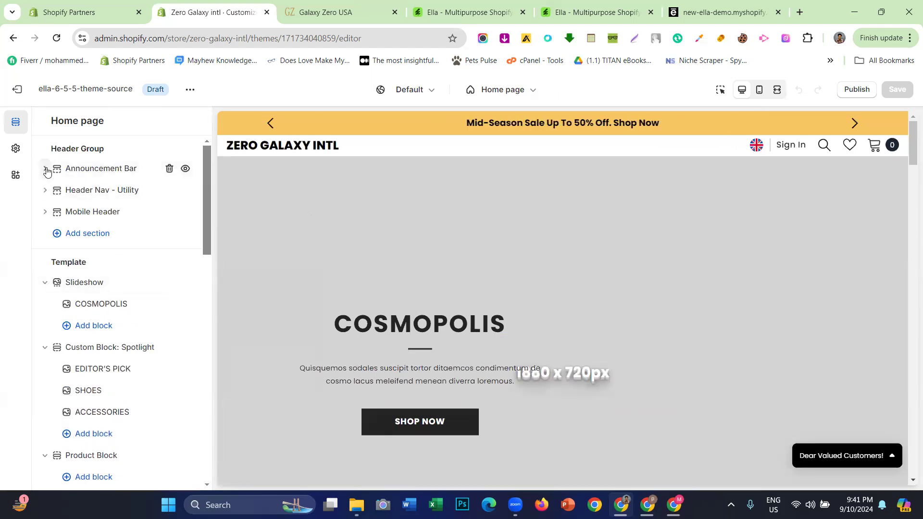
# - Open the Announcement Bar section's settings and look through its layout, color and font options
pyautogui.click(68, 168)
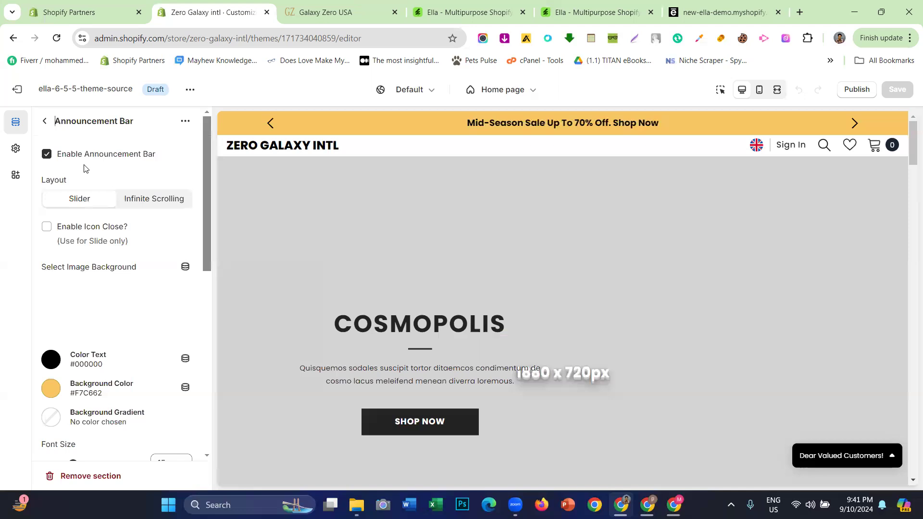
pyautogui.scroll(-5, 86, 168)
pyautogui.scroll(5, 106, 173)
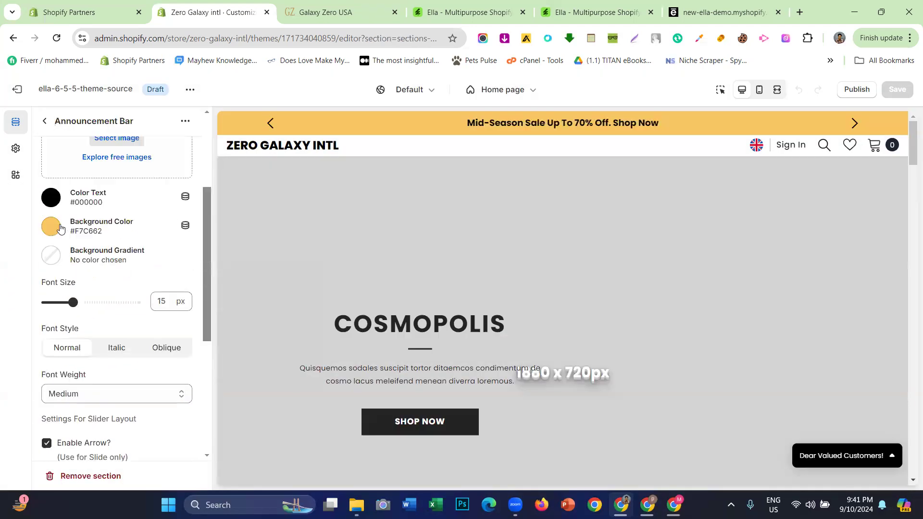
# - Review the Announcement Bar's background image, color, gradient and font options, glance at the general theme settings, and return to the home page section list
pyautogui.scroll(-1, 108, 175)
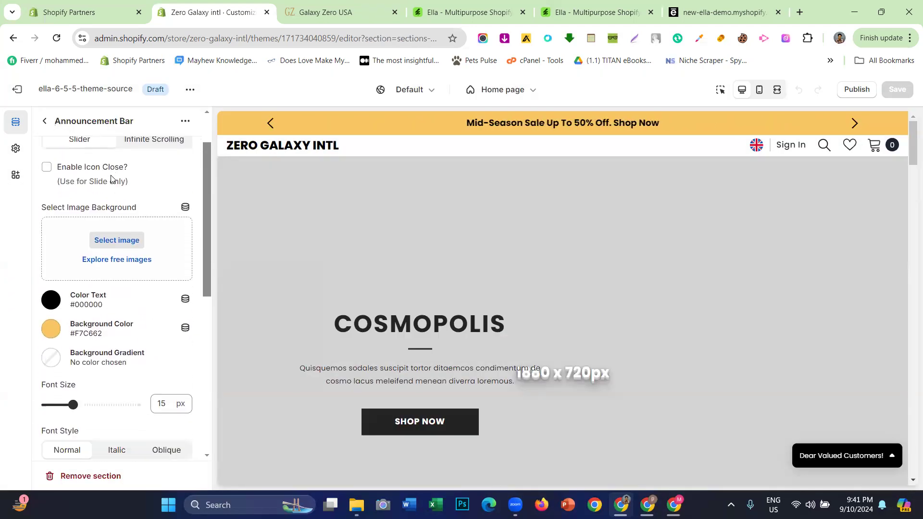
pyautogui.scroll(-1, 105, 179)
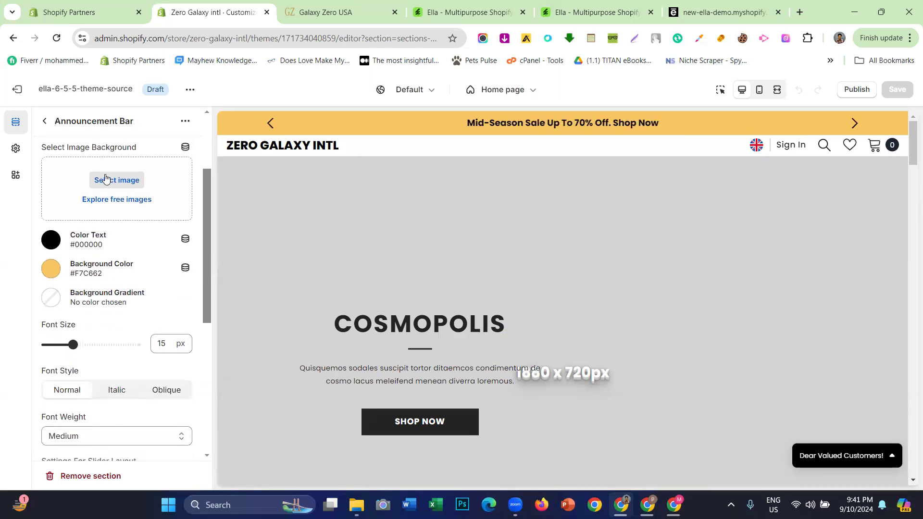
pyautogui.scroll(-1, 100, 265)
pyautogui.scroll(3, 72, 245)
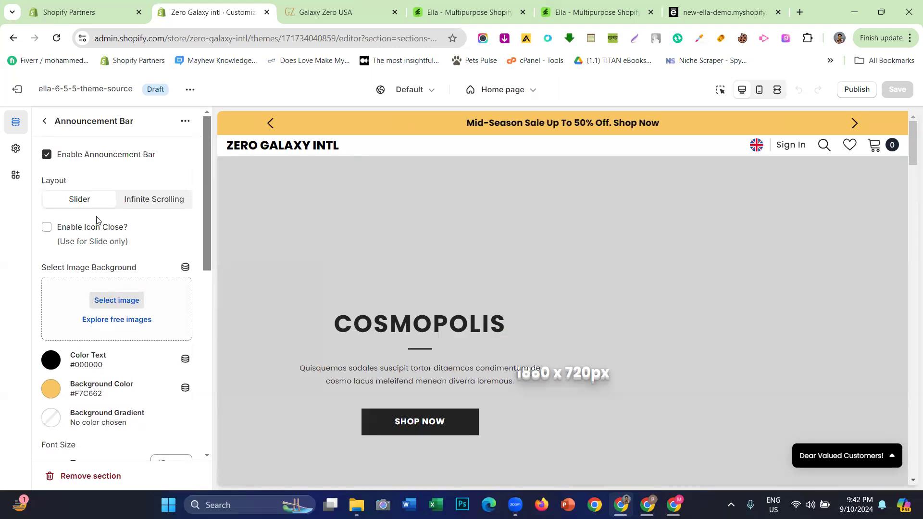
pyautogui.scroll(-1, 96, 220)
pyautogui.scroll(-1, 72, 301)
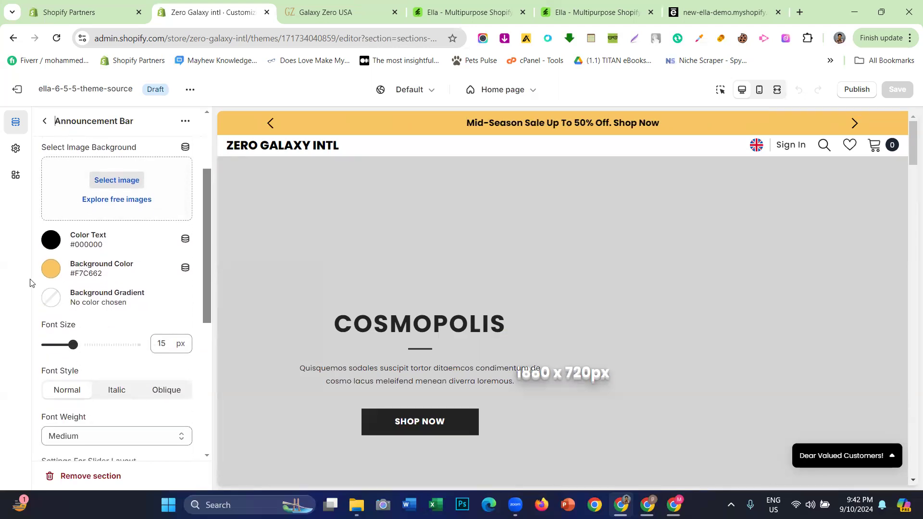
pyautogui.click(17, 151)
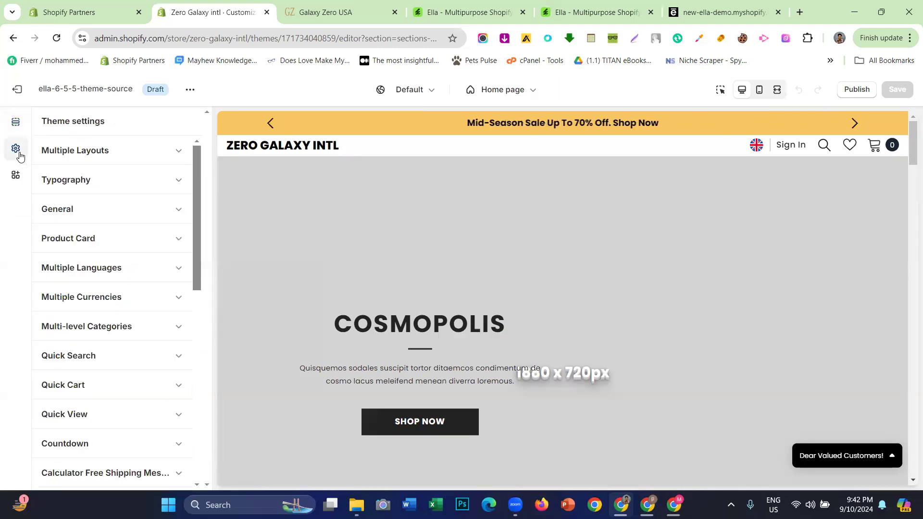
pyautogui.click(15, 125)
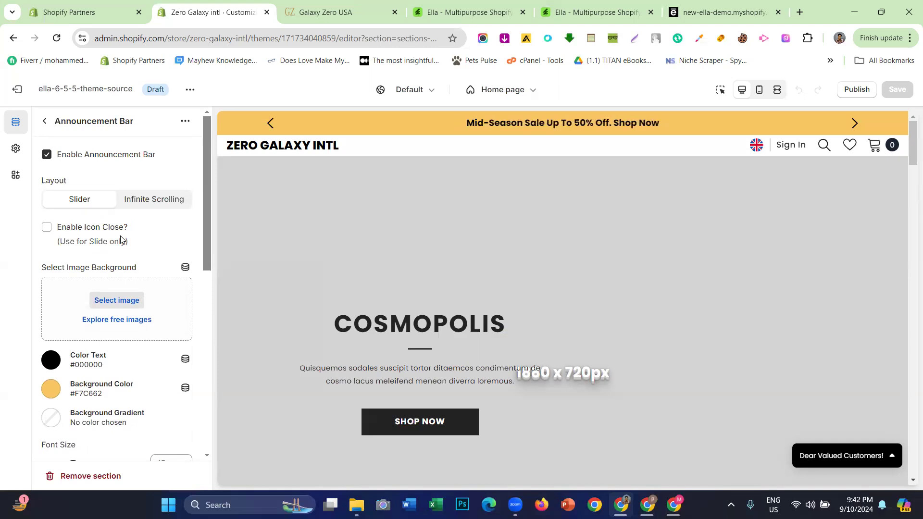
pyautogui.scroll(-2, 120, 239)
pyautogui.scroll(2, 96, 192)
pyautogui.scroll(-3, 125, 264)
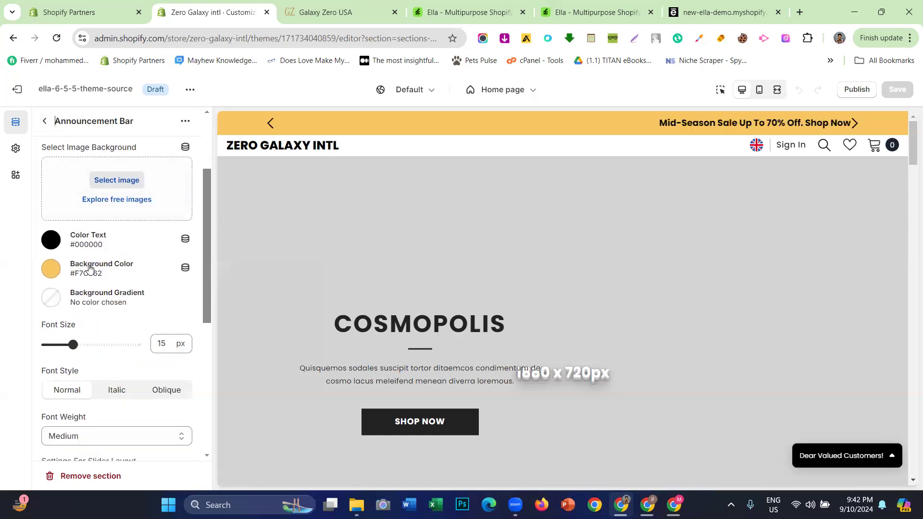
pyautogui.scroll(3, 58, 252)
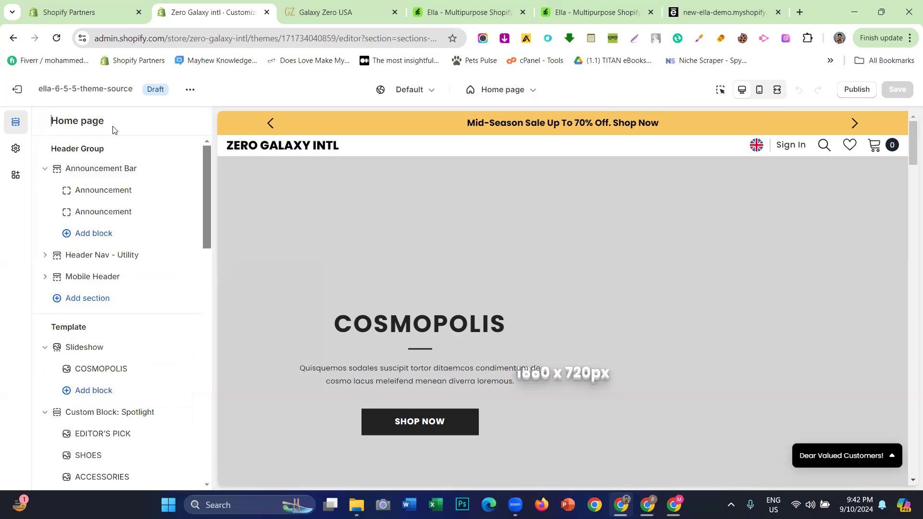
# - Examine the Custom Block: Spotlight section's layout, column, arrow, description and spacing options, and return to the section list
pyautogui.scroll(-1, 99, 231)
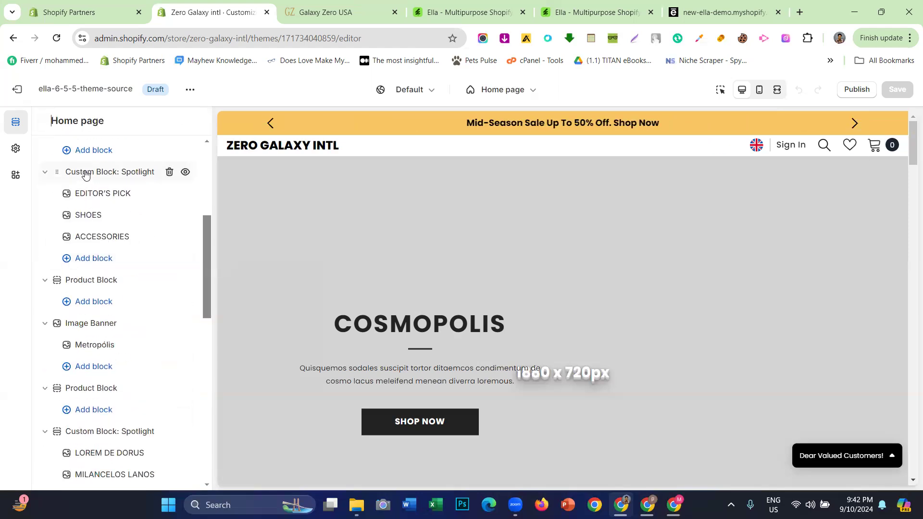
pyautogui.click(86, 174)
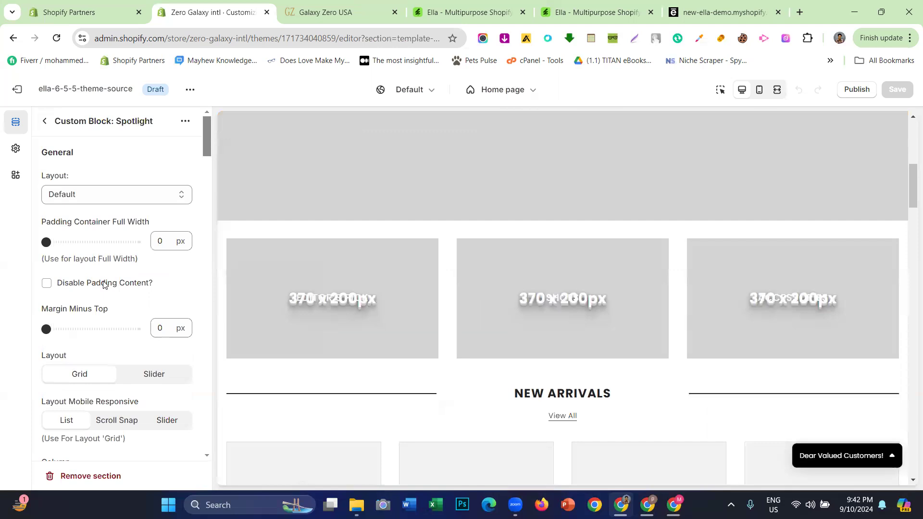
pyautogui.scroll(-4, 104, 284)
pyautogui.scroll(-10, 106, 286)
pyautogui.scroll(3, 44, 208)
pyautogui.scroll(-12, 70, 232)
pyautogui.scroll(2, 86, 253)
pyautogui.scroll(-10, 85, 254)
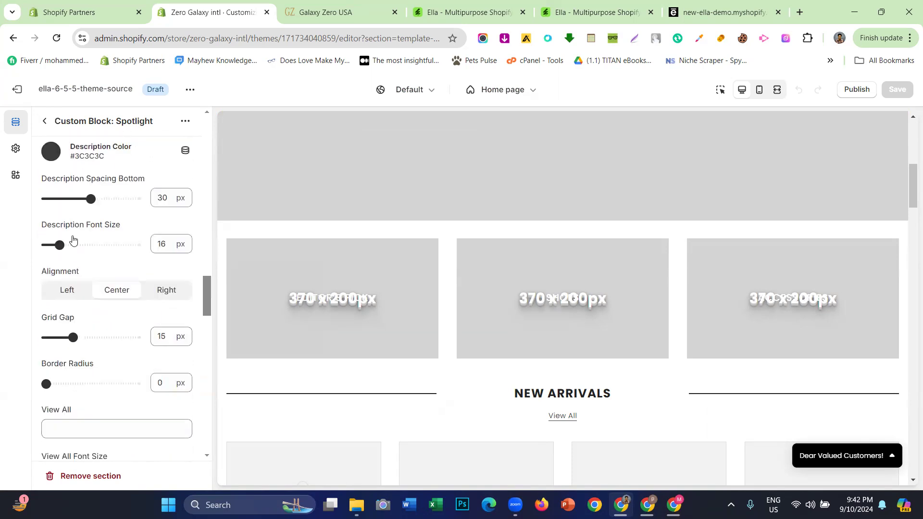
pyautogui.scroll(-3, 89, 324)
pyautogui.scroll(1, 89, 321)
pyautogui.scroll(-5, 87, 321)
pyautogui.scroll(10, 87, 321)
pyautogui.scroll(15, 87, 321)
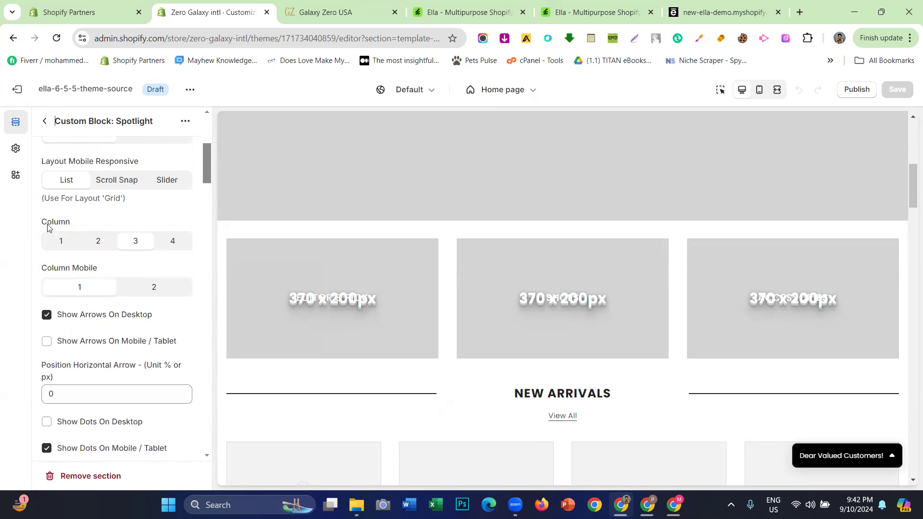
pyautogui.click(47, 121)
pyautogui.scroll(5, 82, 200)
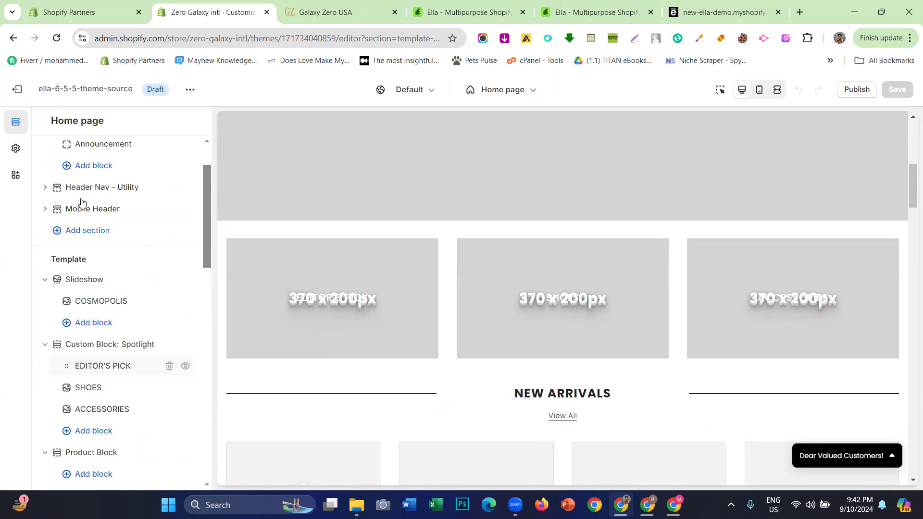
# - Change the Announcement Bar's background color to the red #F76262
pyautogui.click(106, 168)
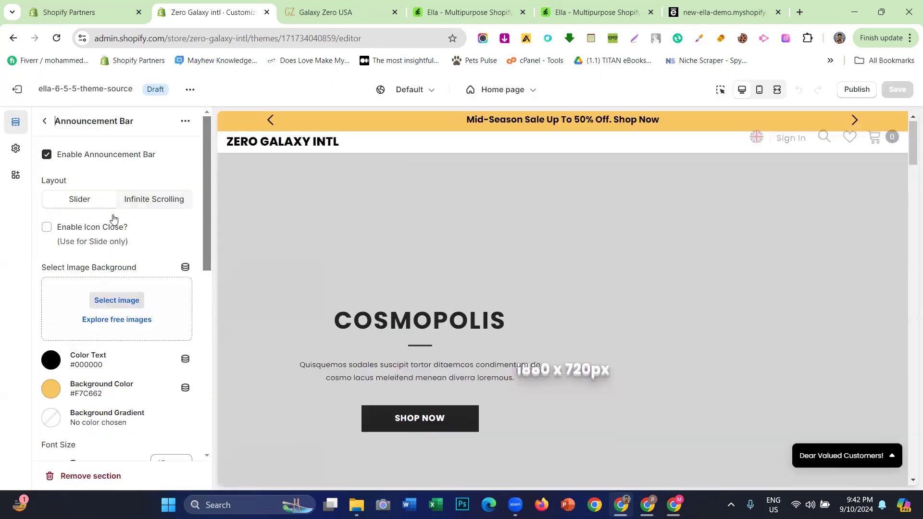
pyautogui.click(51, 389)
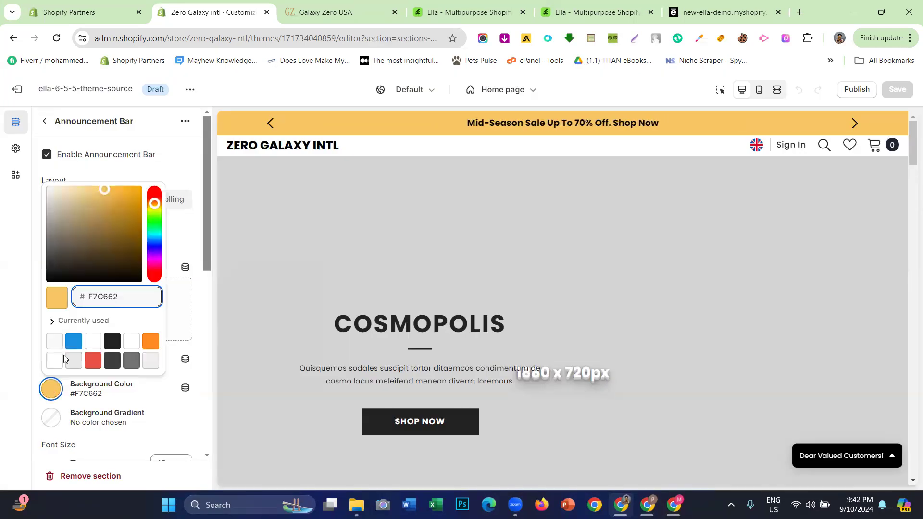
pyautogui.moveTo(154, 209); pyautogui.dragTo(154, 232)
pyautogui.click(154, 188)
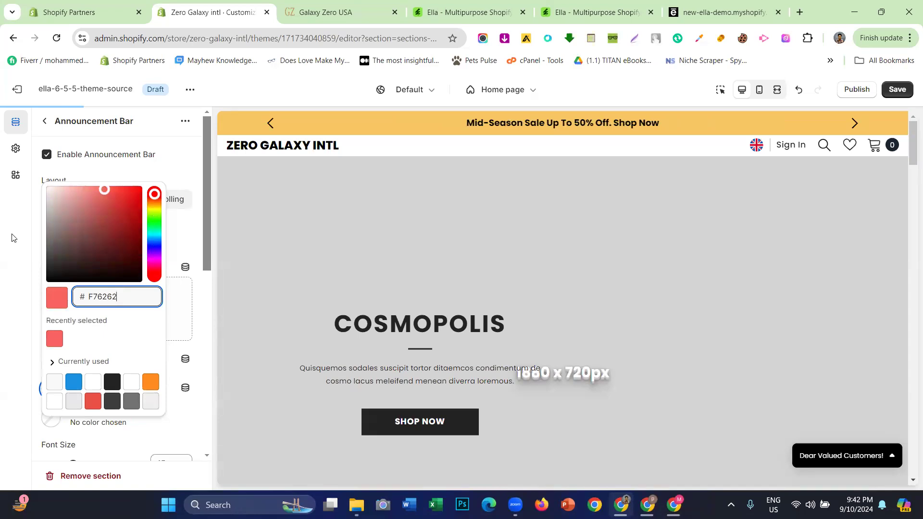
pyautogui.click(197, 252)
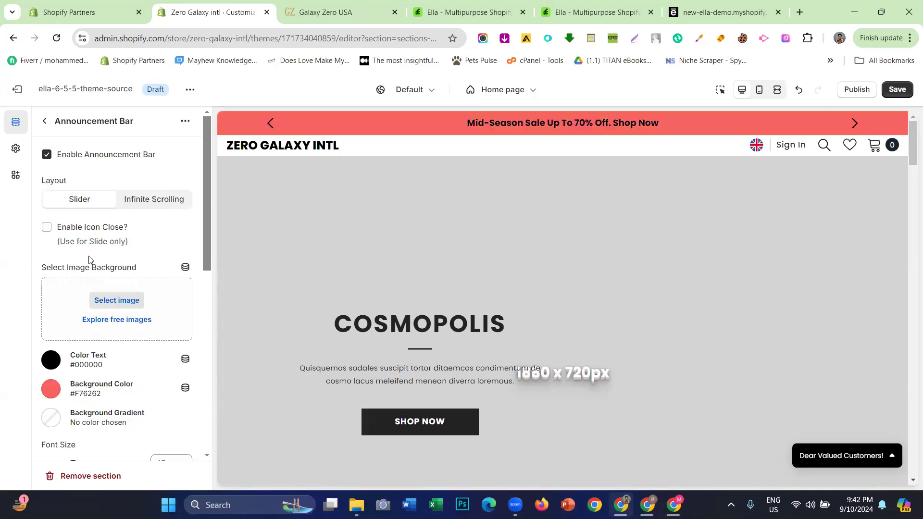
# - Toggle the Announcement Bar off and on, and try its Infinite Scrolling layout before restoring Slider
pyautogui.click(78, 160)
pyautogui.click(47, 155)
pyautogui.click(141, 206)
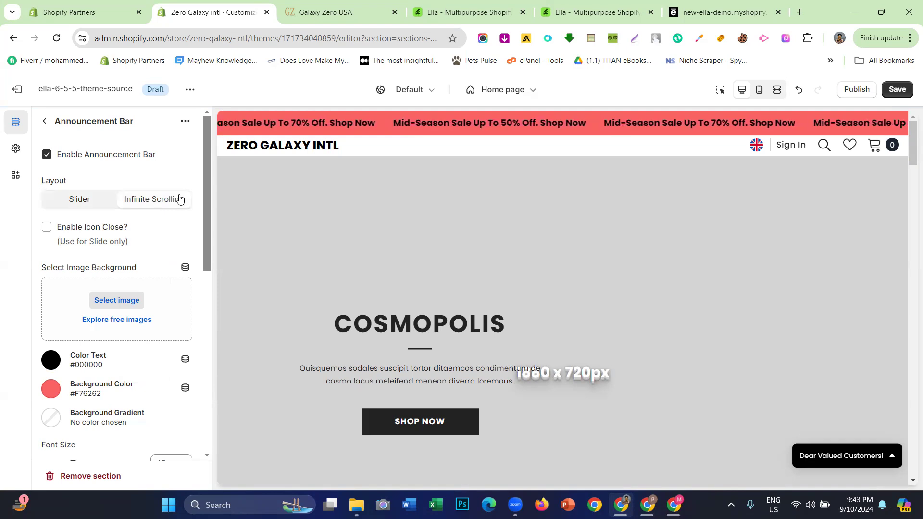
pyautogui.click(83, 204)
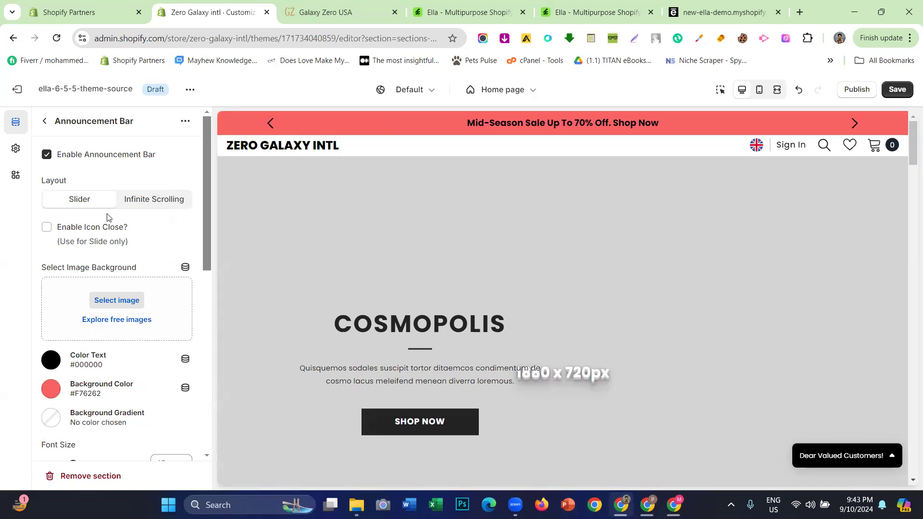
# - Set the Announcement Bar's font size to 11 px and its font style to Italic
pyautogui.scroll(-2, 101, 232)
pyautogui.scroll(1, 101, 231)
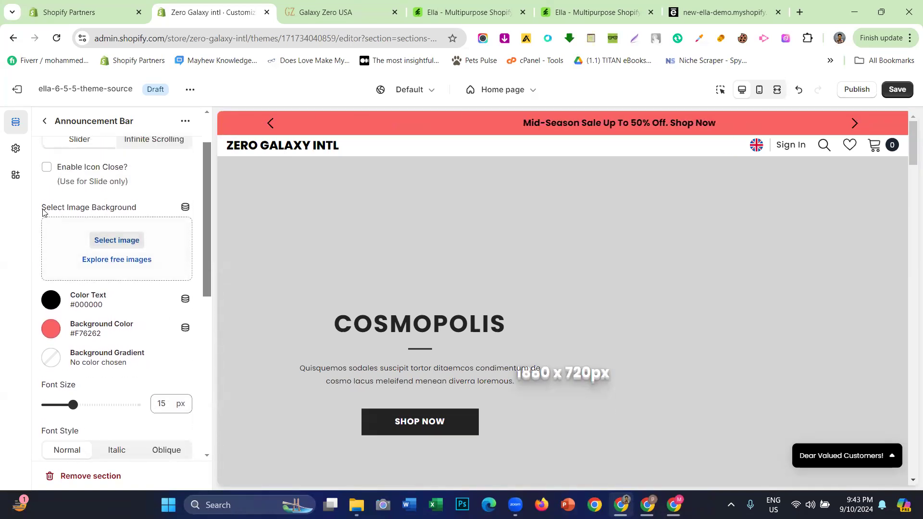
pyautogui.scroll(-2, 72, 264)
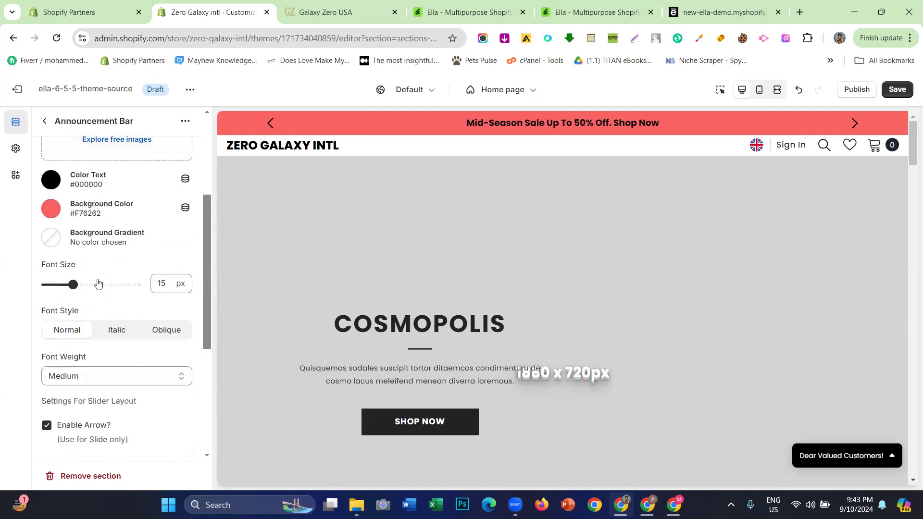
pyautogui.moveTo(73, 284)
pyautogui.mouseDown()
pyautogui.moveTo(136, 285)
pyautogui.moveTo(65, 286)
pyautogui.mouseUp()
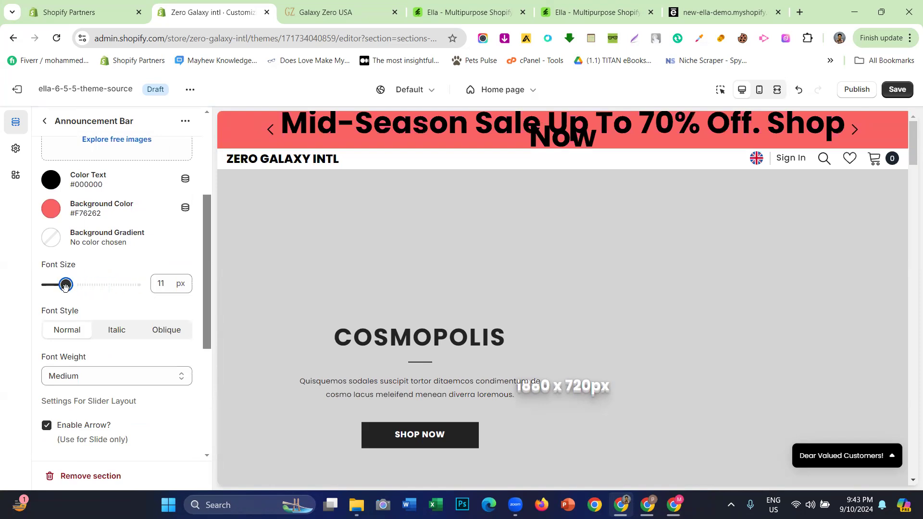
pyautogui.scroll(-1, 67, 274)
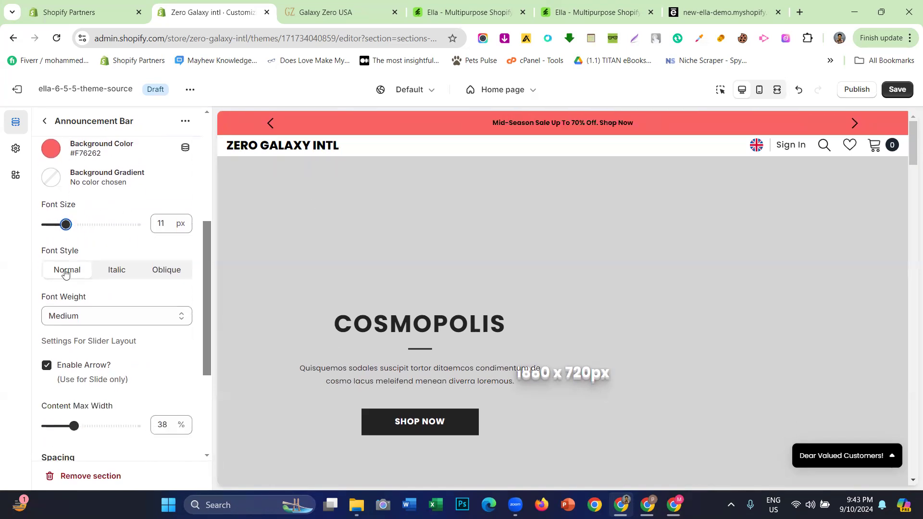
pyautogui.tripleClick(73, 255)
pyautogui.click(122, 270)
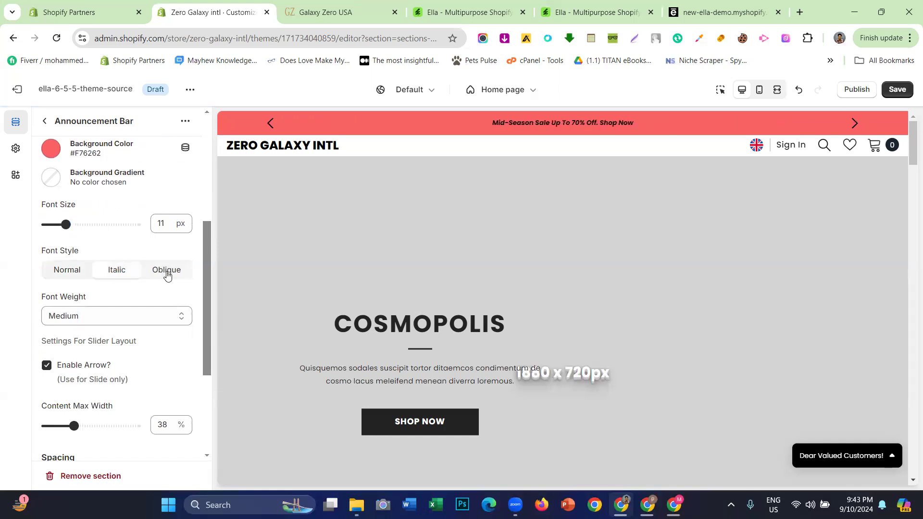
# - Try the Semi Bold font weight on the Announcement Bar and settle on Bold
pyautogui.scroll(-1, 163, 272)
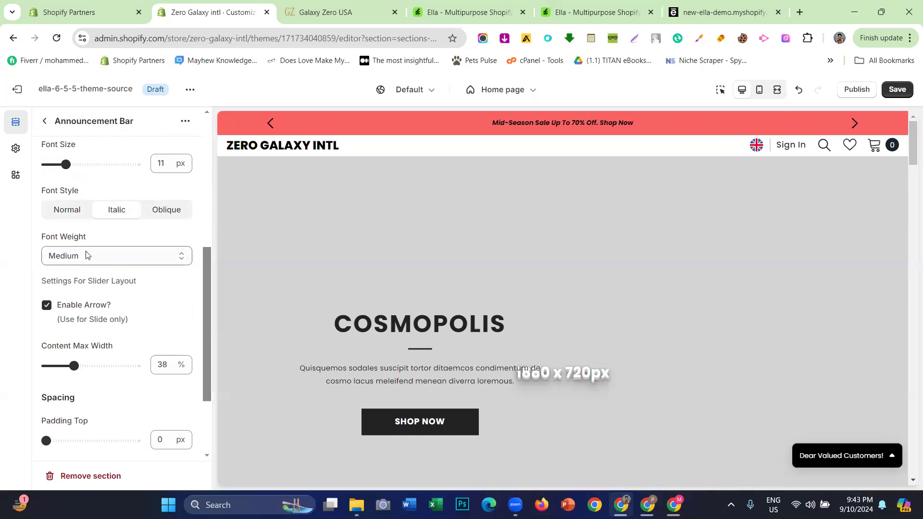
pyautogui.click(91, 253)
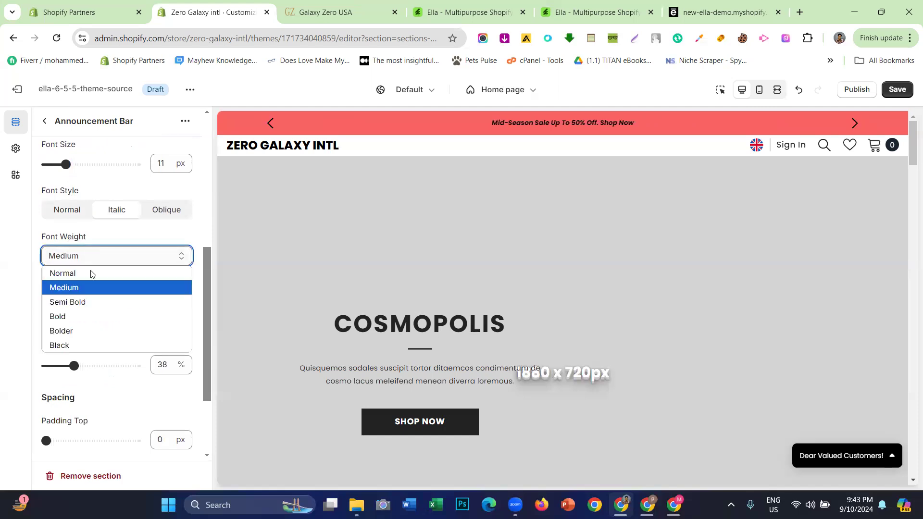
pyautogui.click(91, 303)
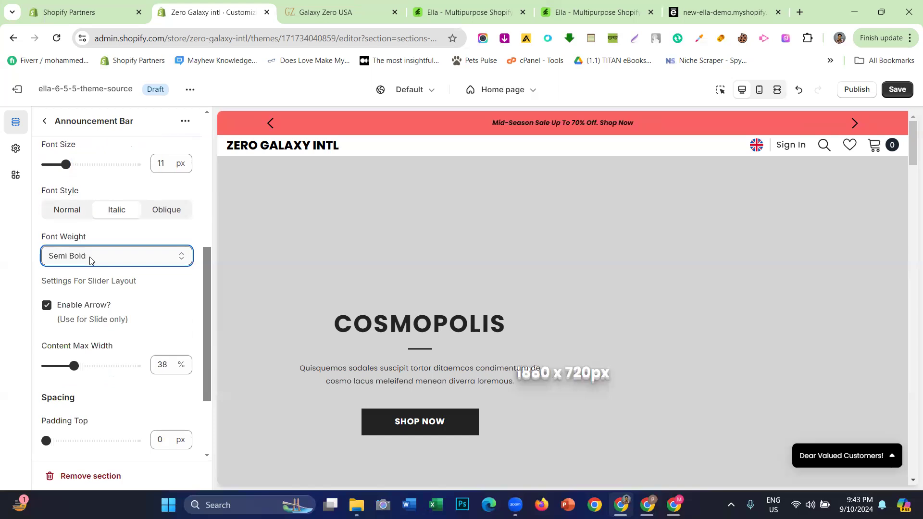
pyautogui.click(90, 257)
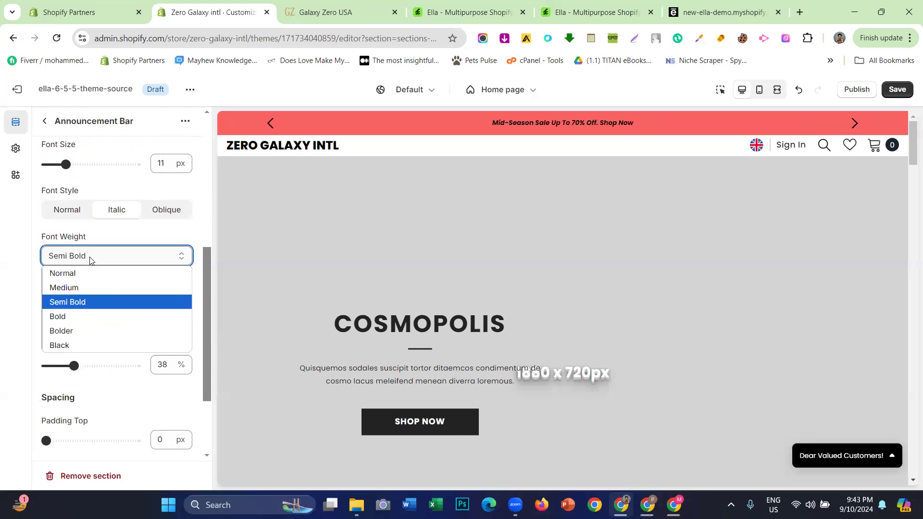
pyautogui.click(89, 317)
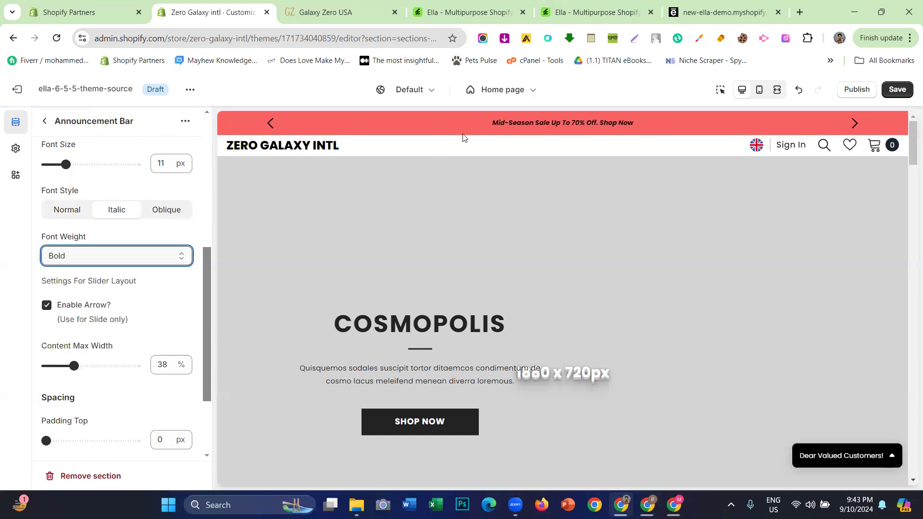
pyautogui.click(97, 253)
pyautogui.click(14, 276)
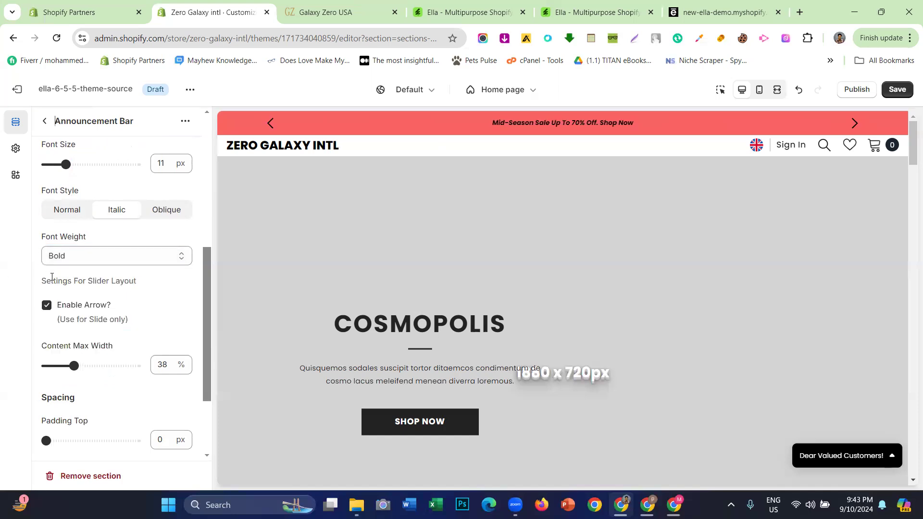
# - Look through the Announcement Bar's content max width, padding and theme settings, and return to the home page section list
pyautogui.scroll(-1, 89, 276)
pyautogui.scroll(-1, 88, 276)
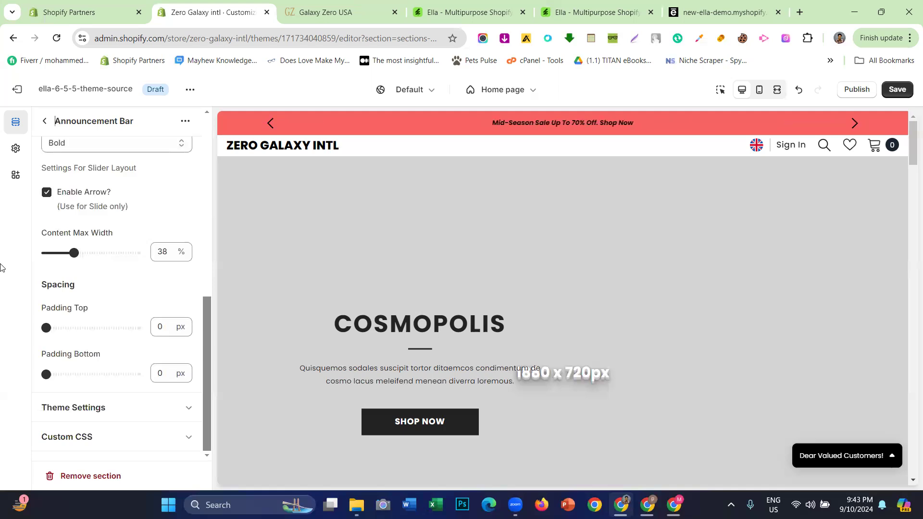
pyautogui.moveTo(40, 233); pyautogui.dragTo(95, 248)
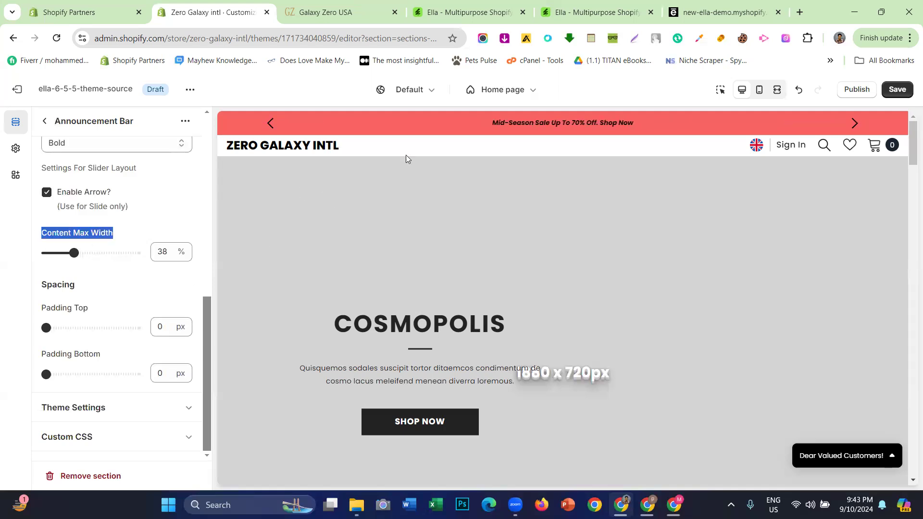
pyautogui.click(30, 235)
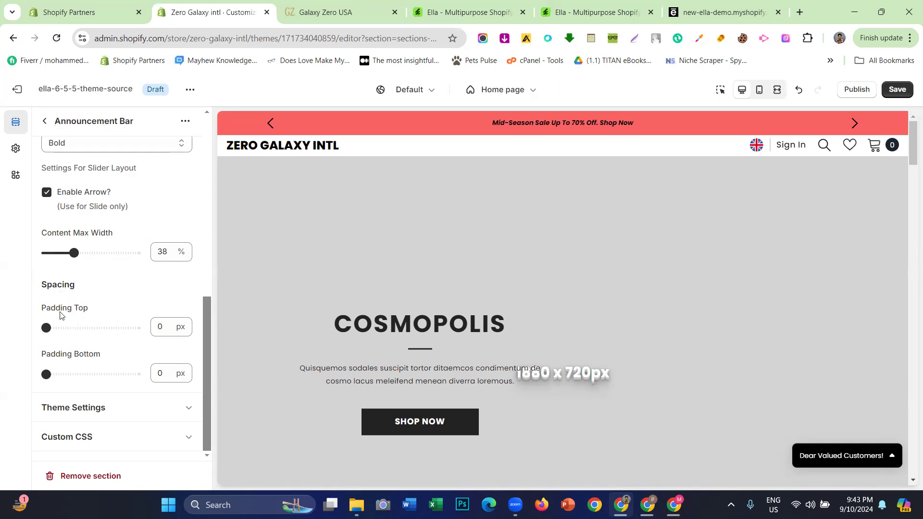
pyautogui.moveTo(47, 328); pyautogui.dragTo(18, 325)
pyautogui.click(96, 407)
pyautogui.scroll(-1, 96, 405)
pyautogui.scroll(10, 121, 307)
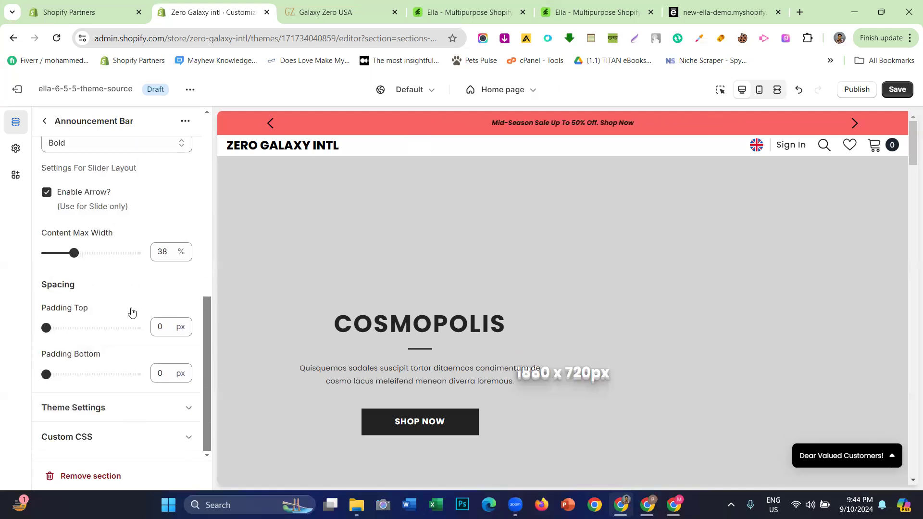
pyautogui.click(42, 121)
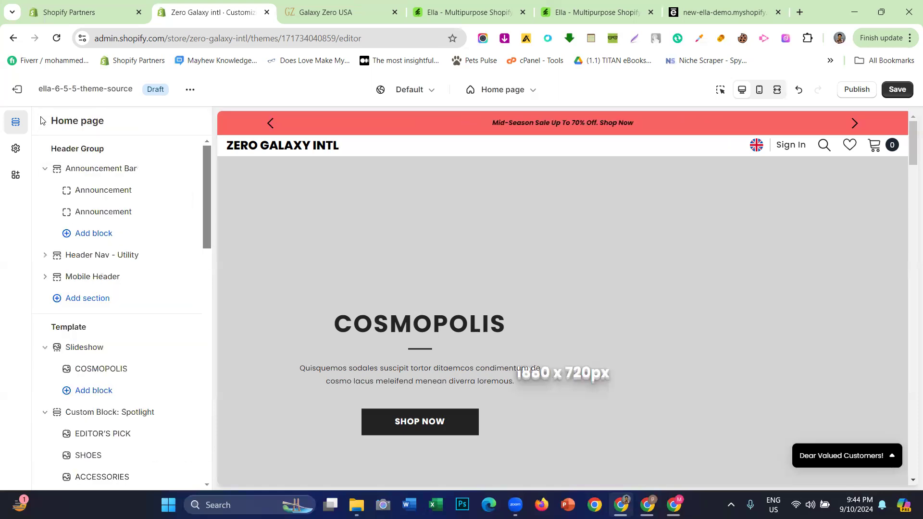
# - Delete the second Announcement block from the Announcement Bar and check the remaining block's text and button settings
pyautogui.moveTo(99, 197)
pyautogui.moveTo(117, 212)
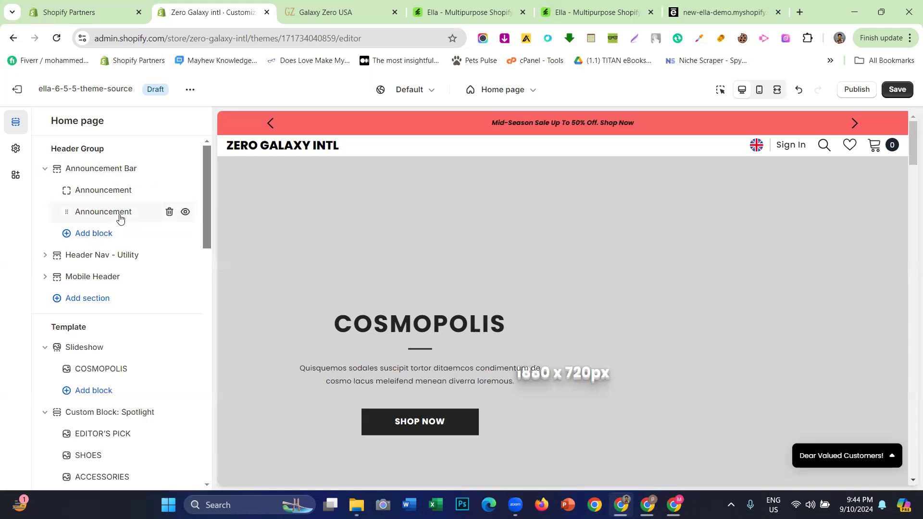
pyautogui.click(168, 214)
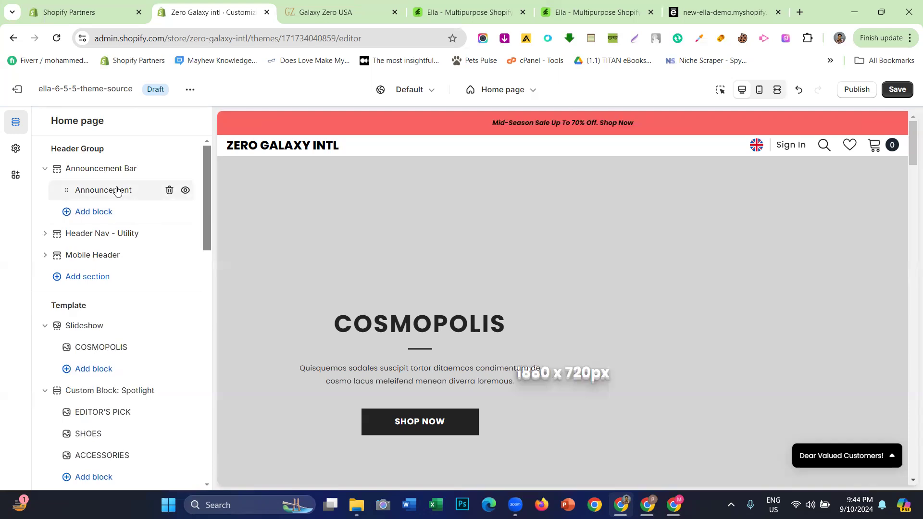
pyautogui.click(117, 191)
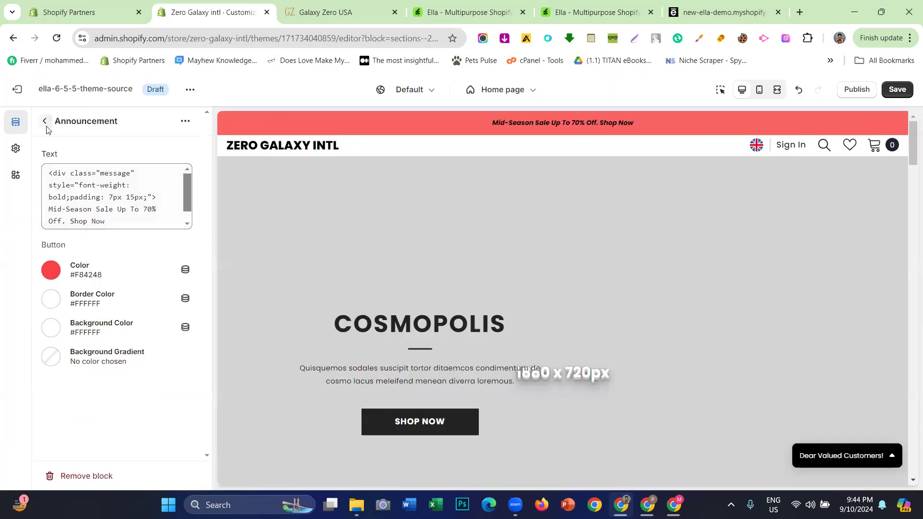
pyautogui.click(45, 121)
# - Try to sample the gold colour of the Galaxy Zero USA announcement bar with the Color Picker extension
pyautogui.click(290, 7)
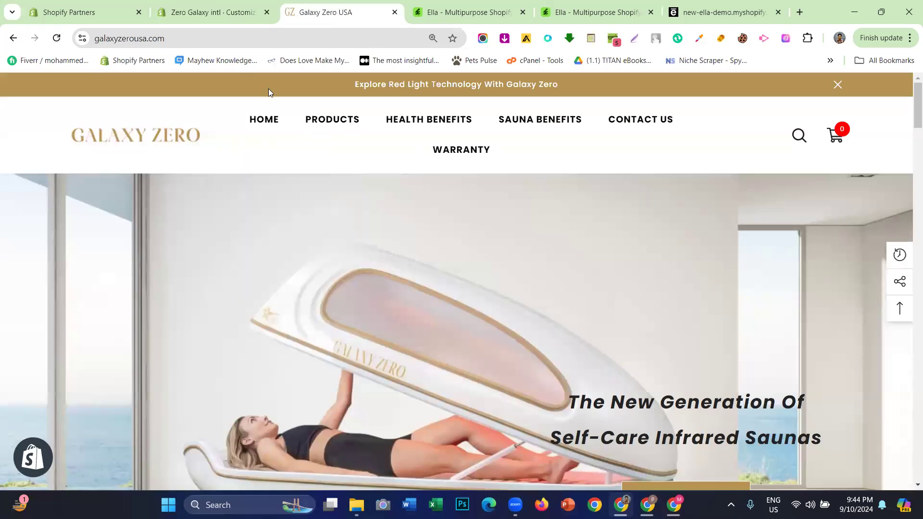
pyautogui.click(234, 6)
pyautogui.click(311, 4)
pyautogui.click(698, 39)
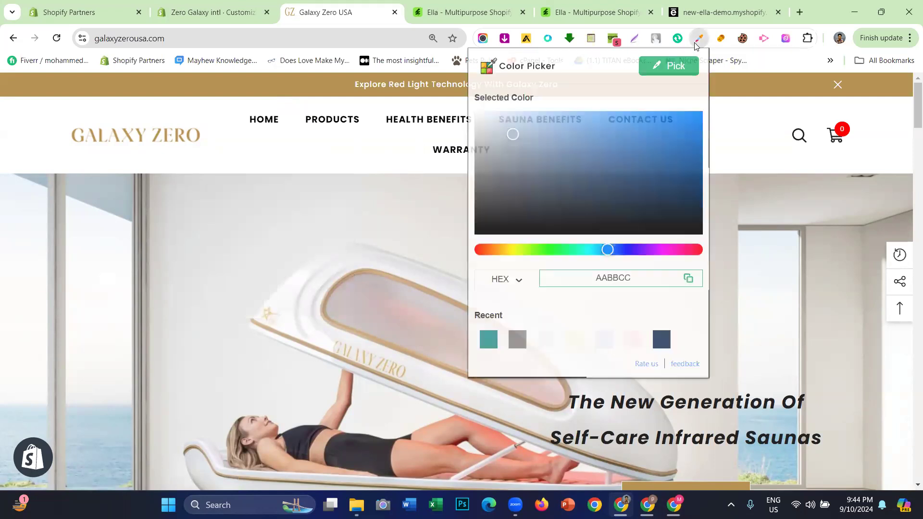
pyautogui.click(677, 69)
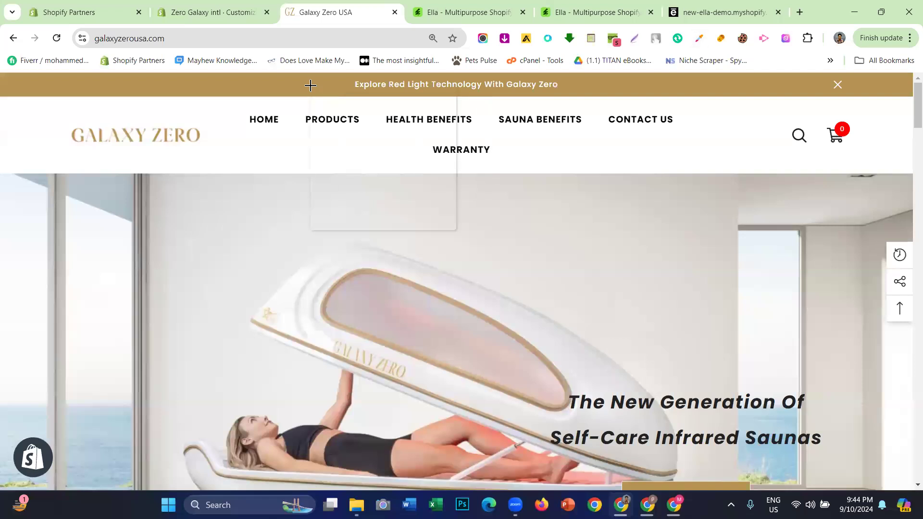
pyautogui.click(310, 85)
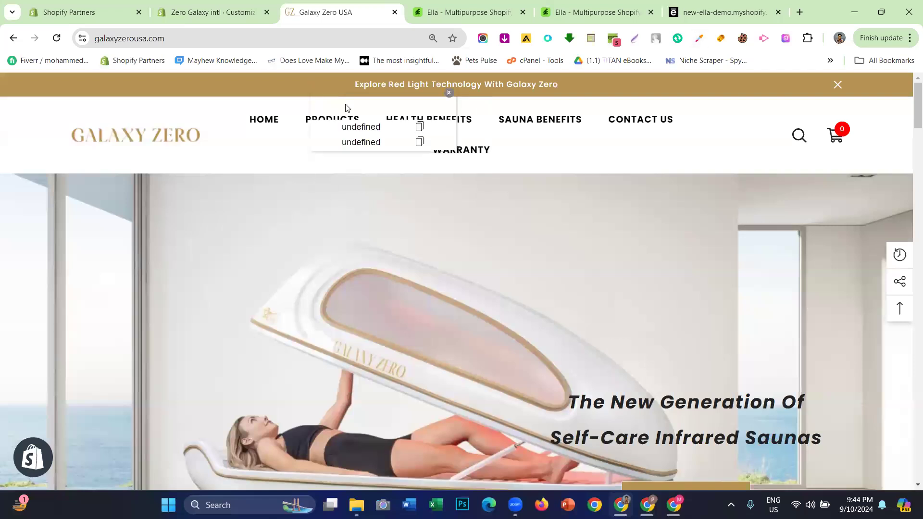
pyautogui.click(697, 39)
pyautogui.click(663, 72)
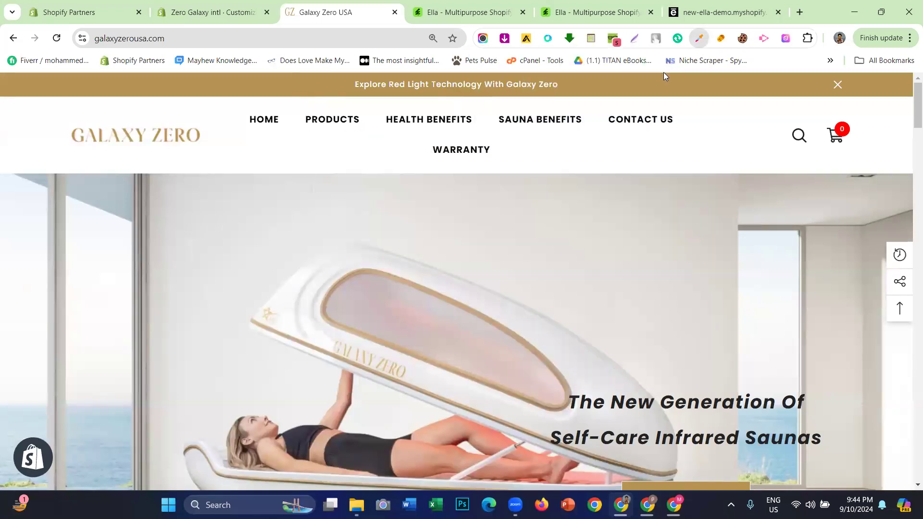
pyautogui.click(242, 89)
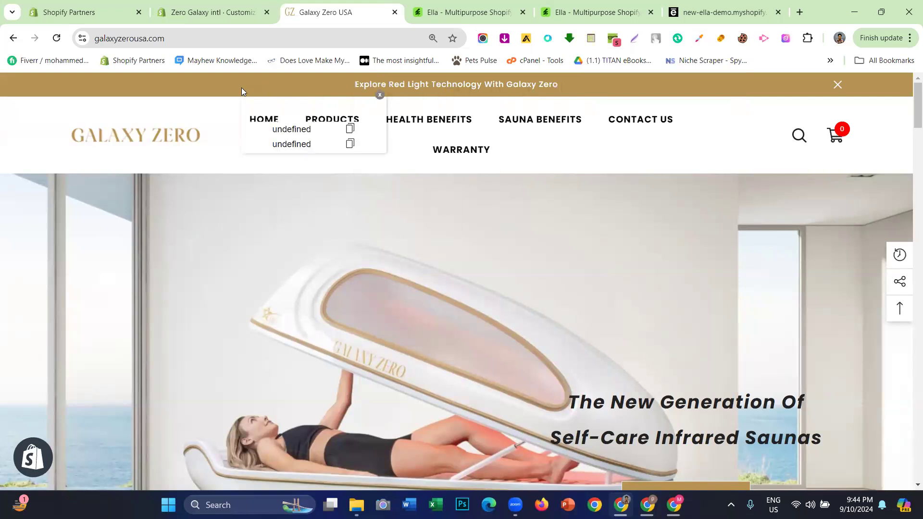
pyautogui.click(380, 95)
# - Try to sample the gold colour of the Explore Now button on the Galaxy Zero USA page with the Color Picker extension
pyautogui.scroll(-3, 623, 113)
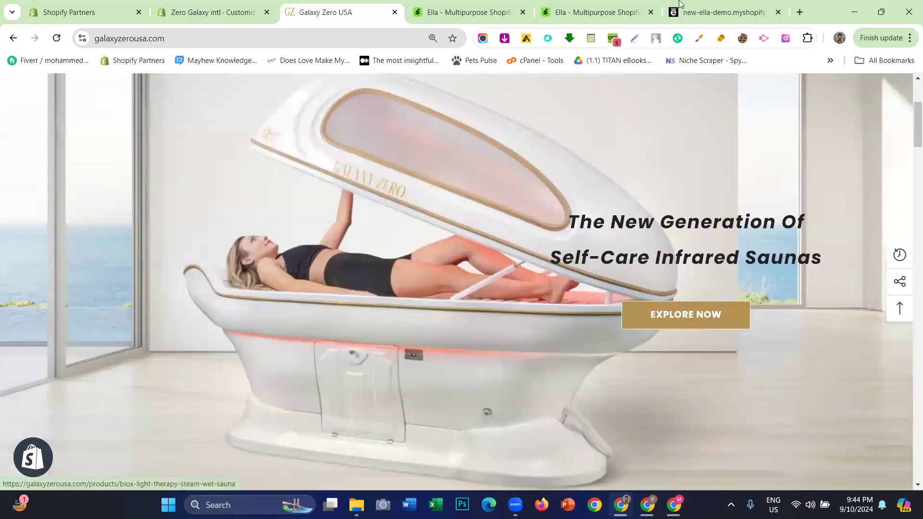
pyautogui.click(699, 38)
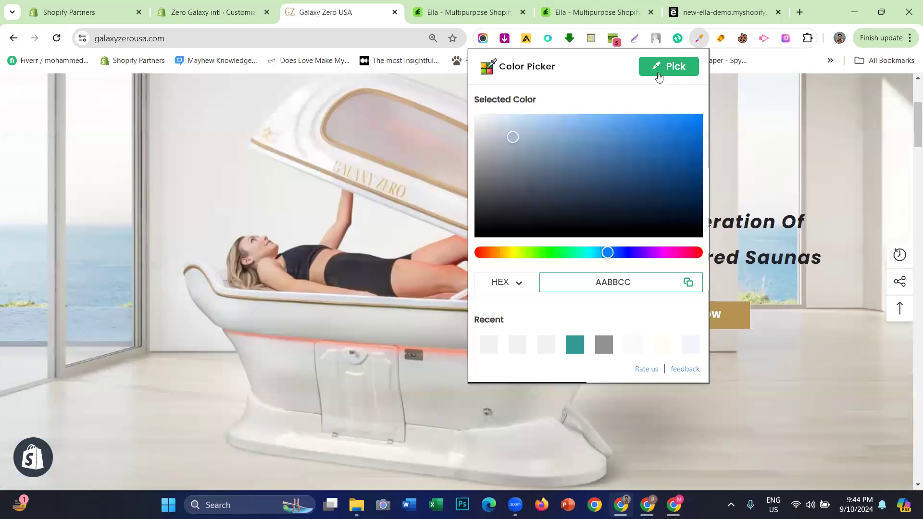
pyautogui.click(658, 77)
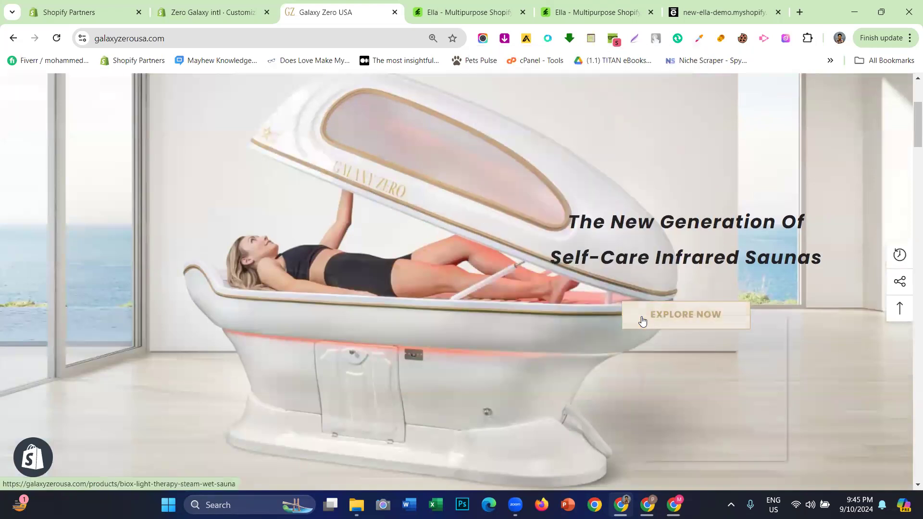
pyautogui.scroll(-10, 468, 243)
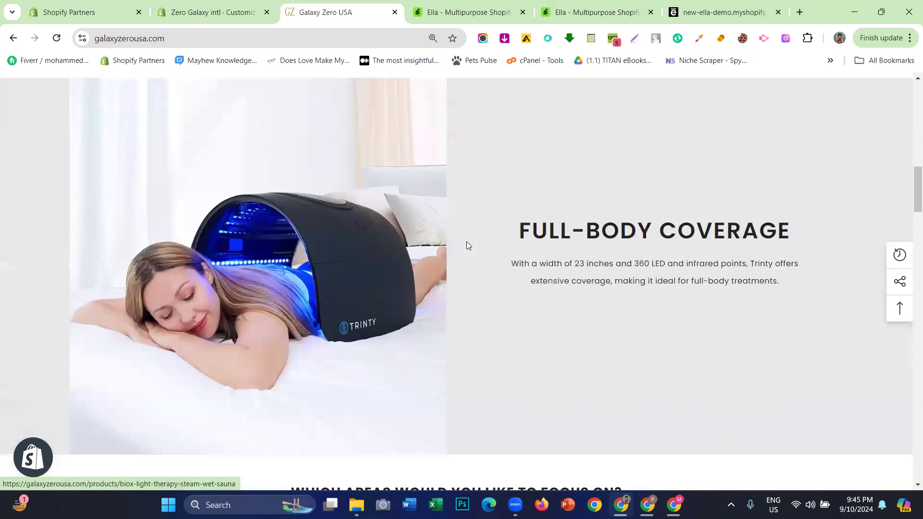
pyautogui.scroll(-3, 466, 245)
pyautogui.scroll(13, 620, 218)
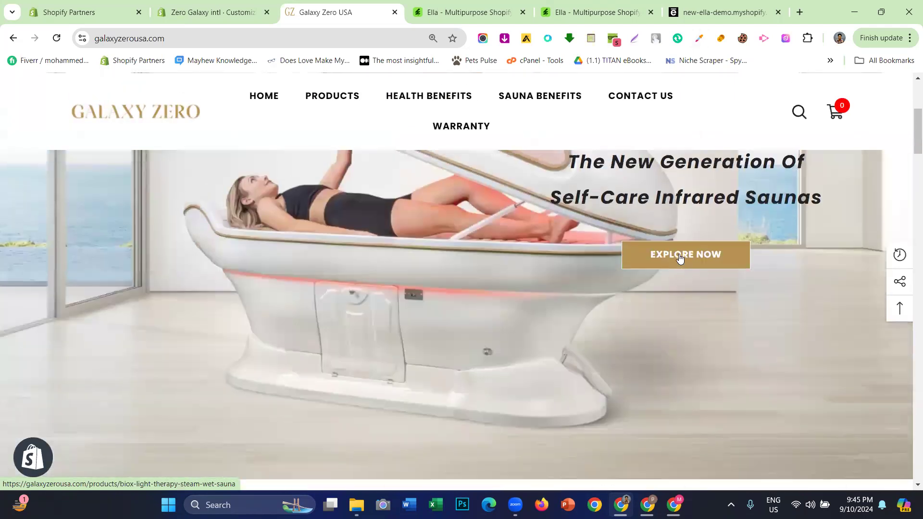
pyautogui.click(698, 38)
pyautogui.click(671, 67)
pyautogui.click(641, 258)
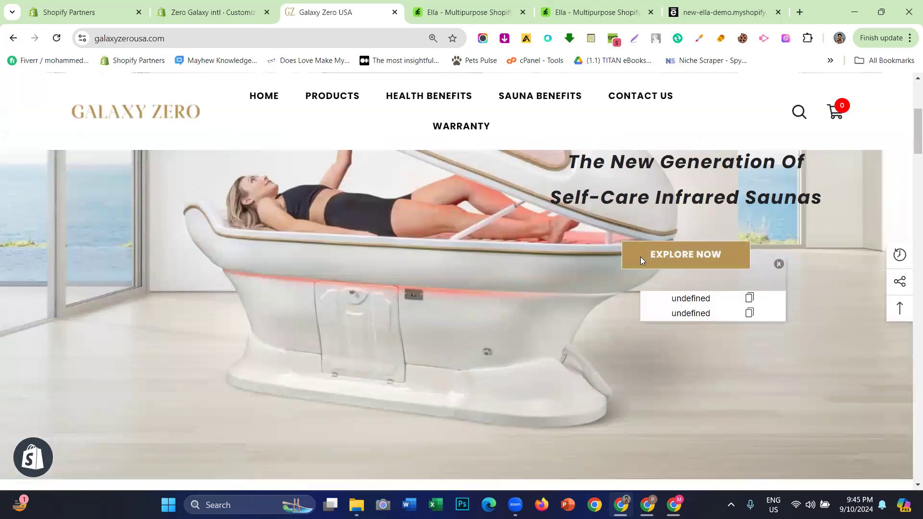
pyautogui.click(778, 265)
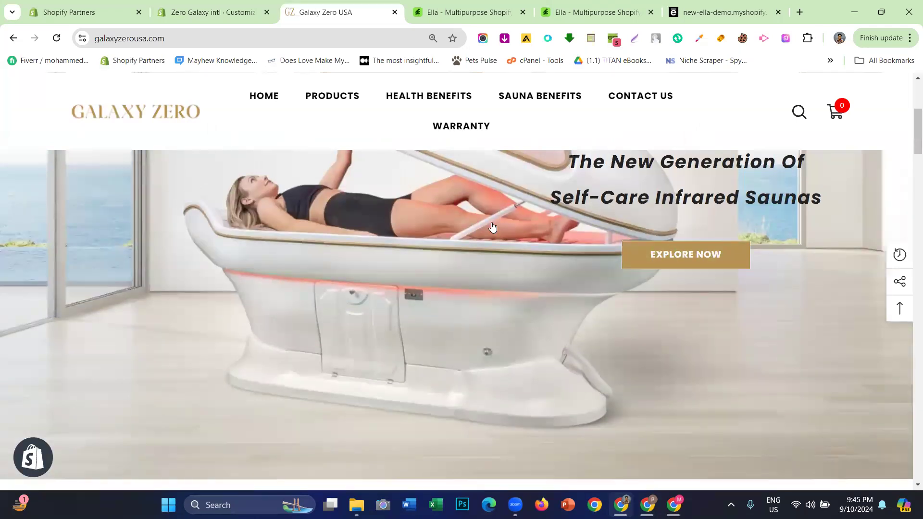
# - Inspect the Explore Now button on the Galaxy Zero USA page to read its background colour code
pyautogui.scroll(5, 493, 227)
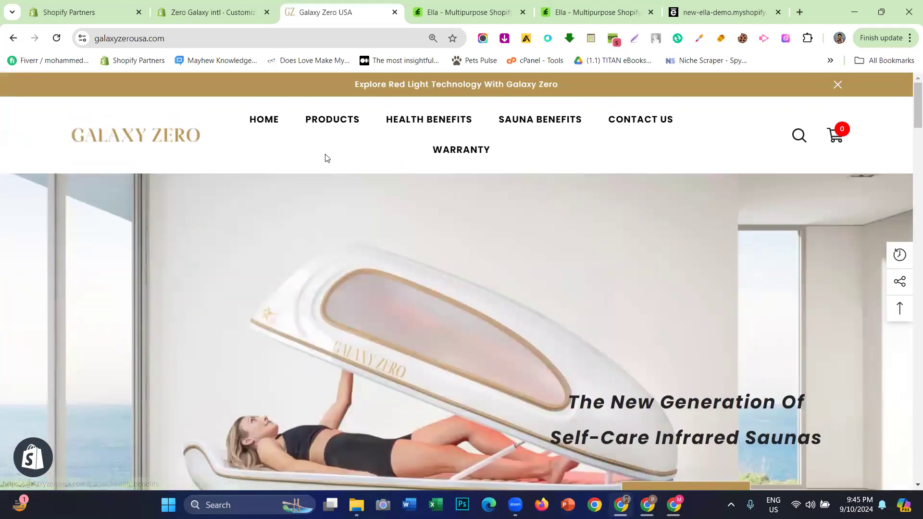
pyautogui.scroll(-5, 379, 156)
pyautogui.scroll(4, 382, 157)
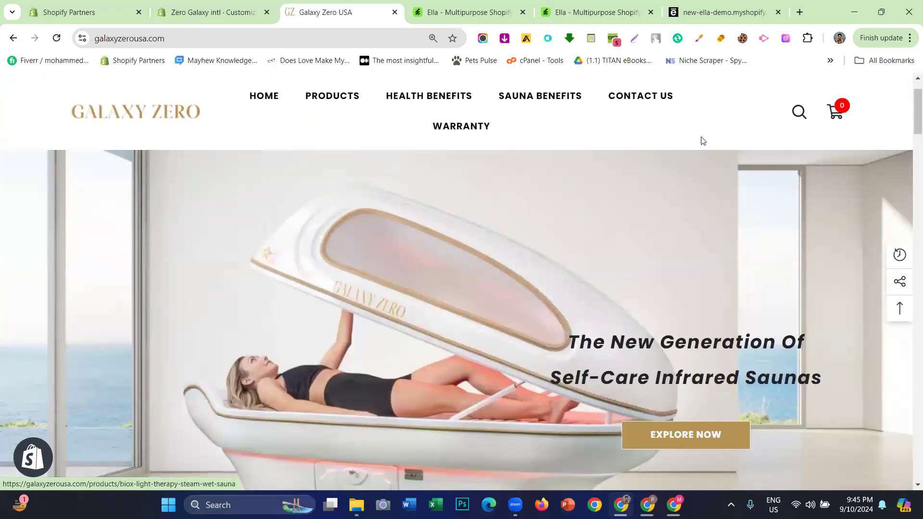
pyautogui.rightClick(699, 126)
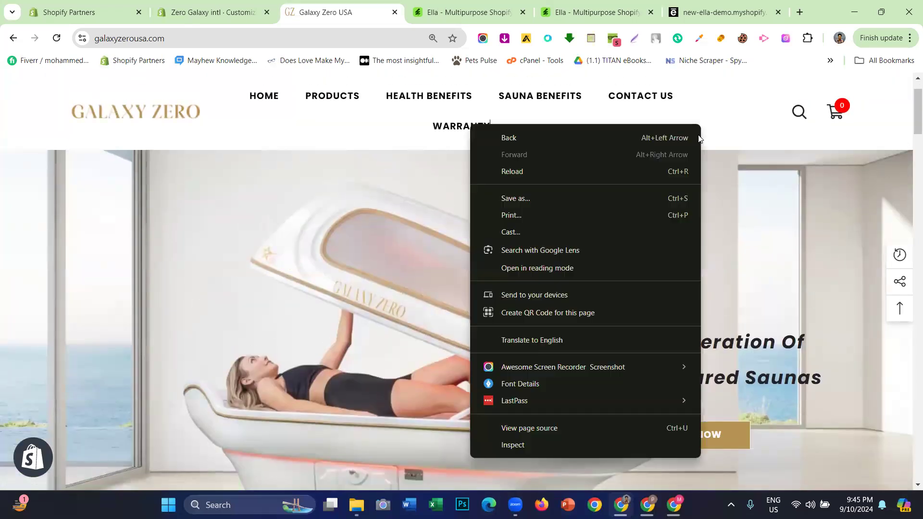
pyautogui.click(569, 440)
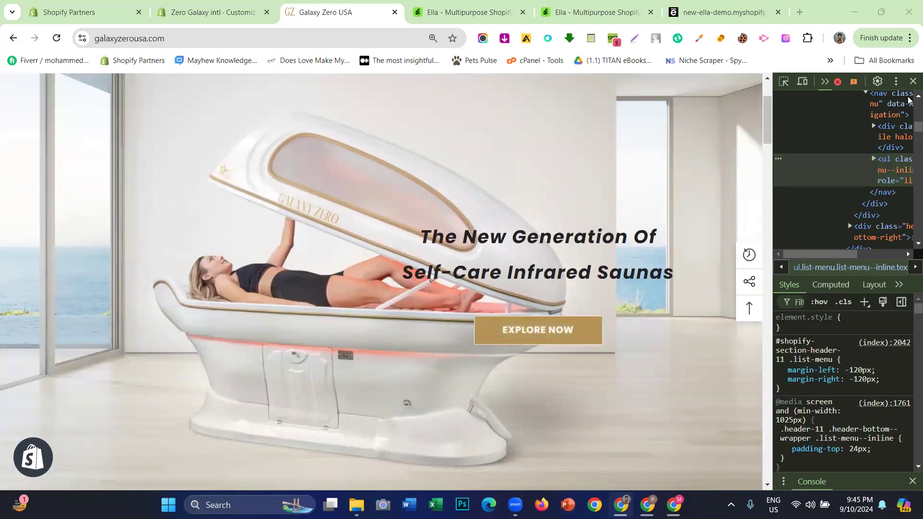
pyautogui.click(784, 82)
pyautogui.click(497, 331)
# - In the Shopify theme editor, set the Announcement Bar's background color to #B69353, matching the inspected Explore Now button
pyautogui.click(264, 4)
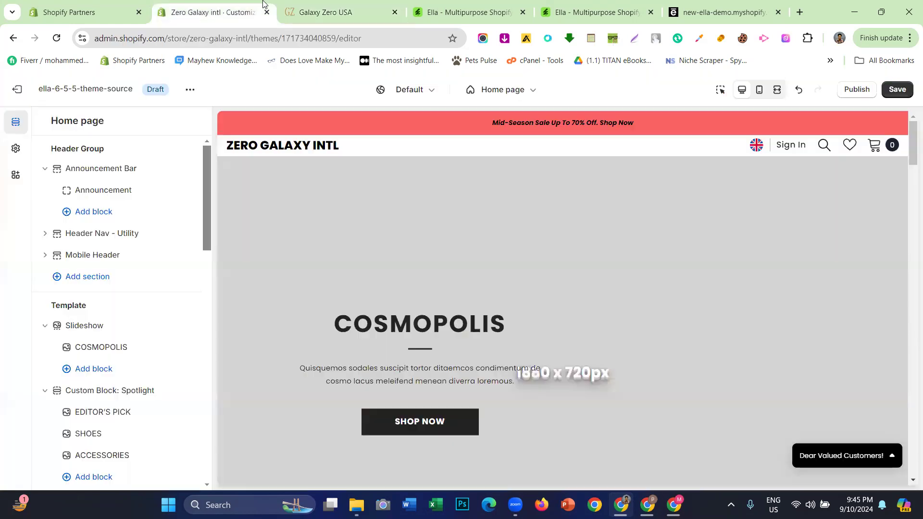
pyautogui.click(73, 171)
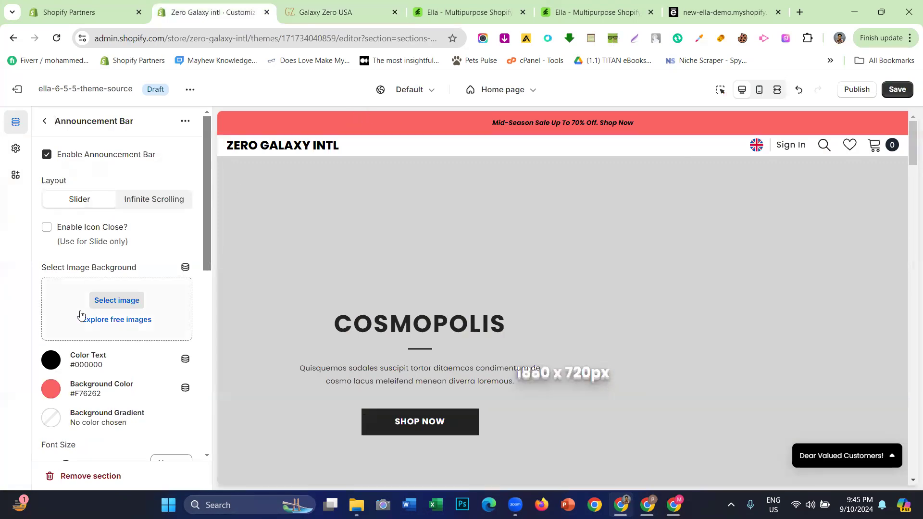
pyautogui.scroll(-1, 81, 316)
pyautogui.click(47, 333)
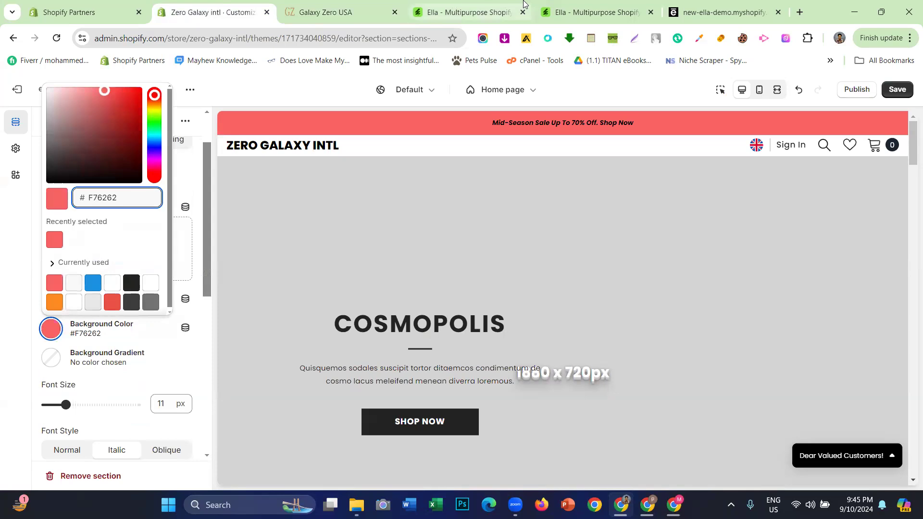
pyautogui.click(721, 12)
pyautogui.click(351, 10)
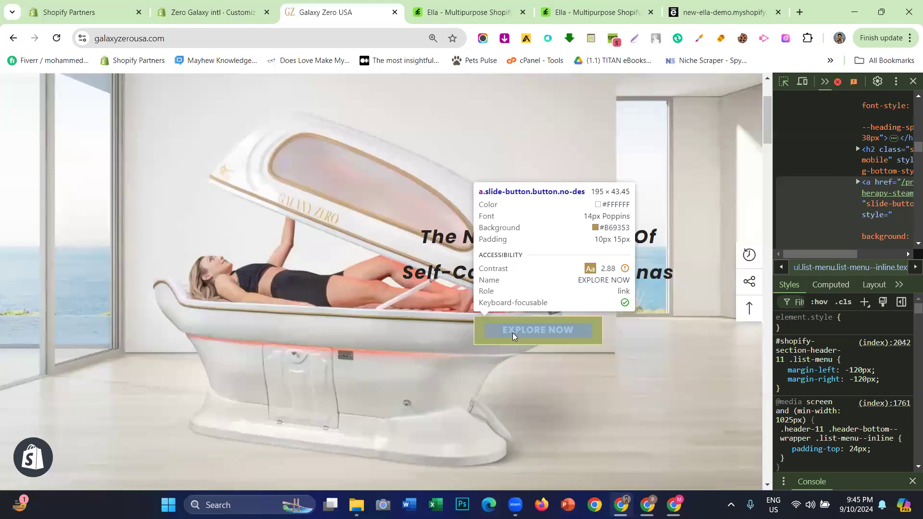
pyautogui.click(214, 10)
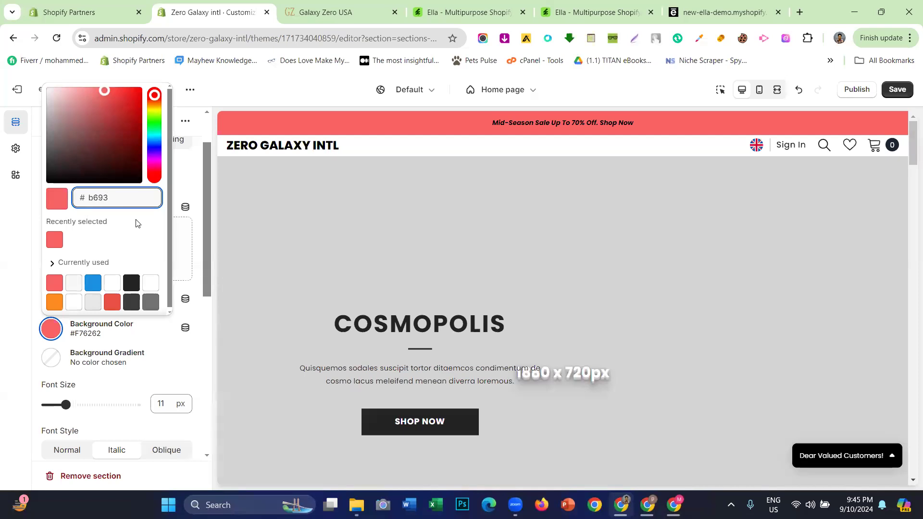
pyautogui.click(27, 212)
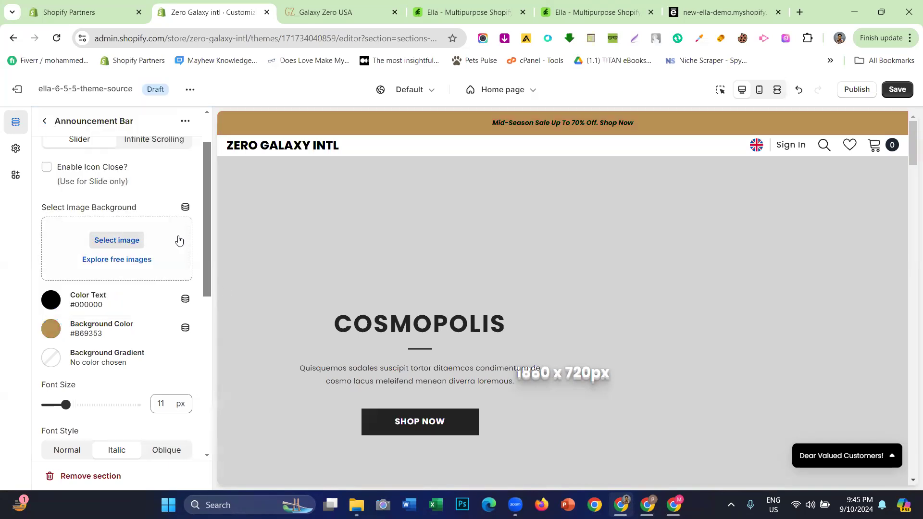
# - Set the Announcement Bar's text color to white (#FFF)
pyautogui.click(50, 300)
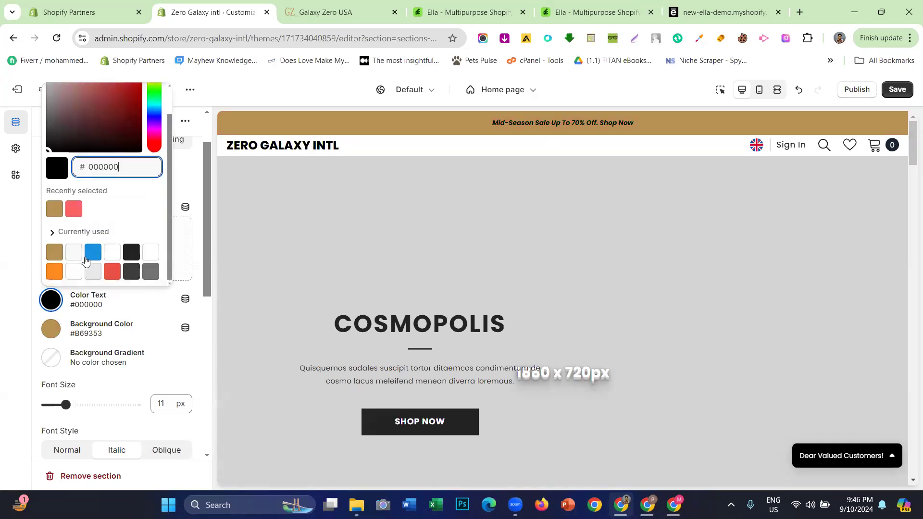
pyautogui.click(151, 253)
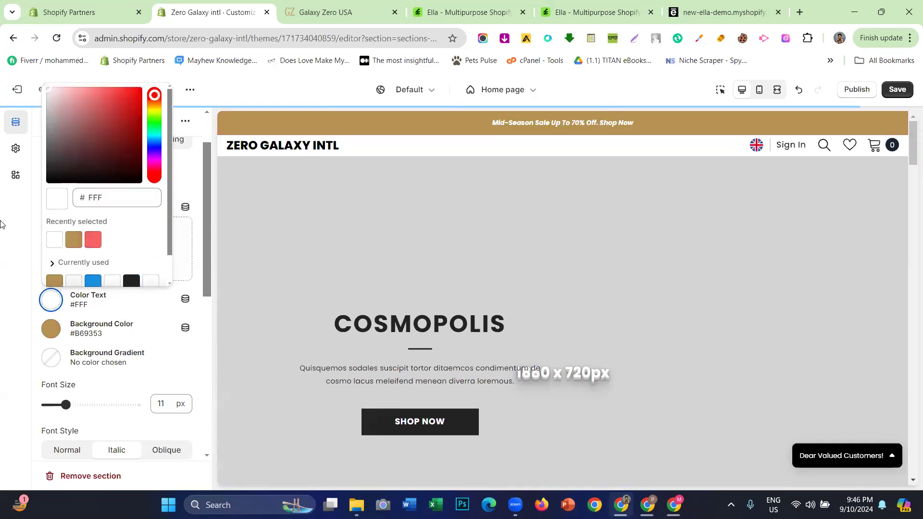
pyautogui.click(565, 242)
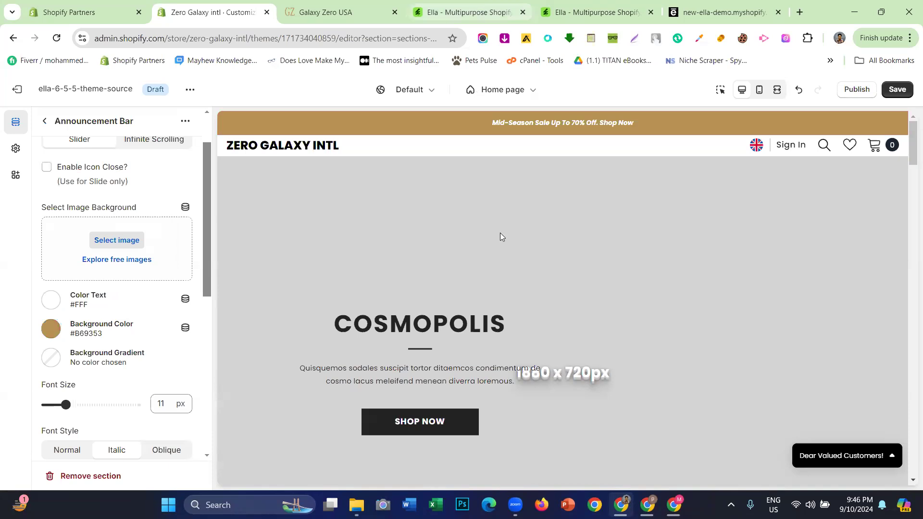
# - Close the developer tools on the Galaxy Zero USA page and compare its announcement bar with the one in the theme editor
pyautogui.click(373, 7)
pyautogui.scroll(3, 486, 109)
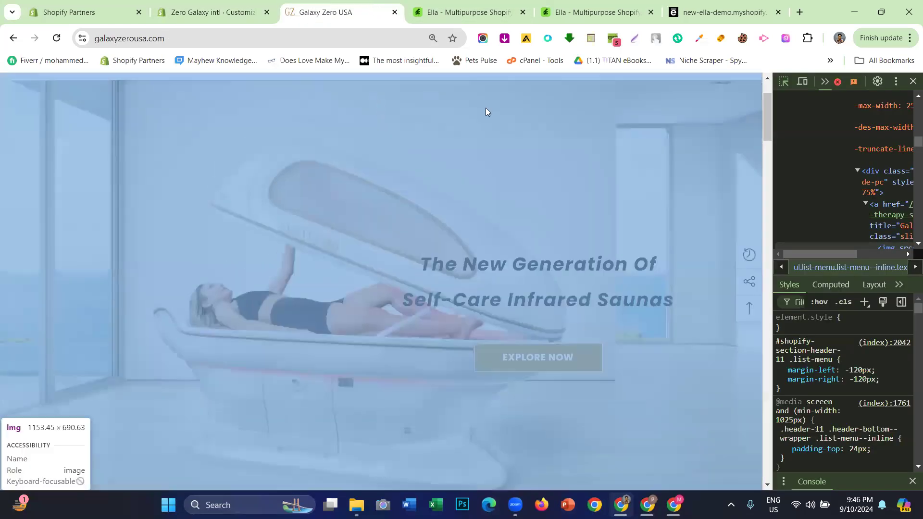
pyautogui.scroll(10, 905, 120)
pyautogui.click(912, 81)
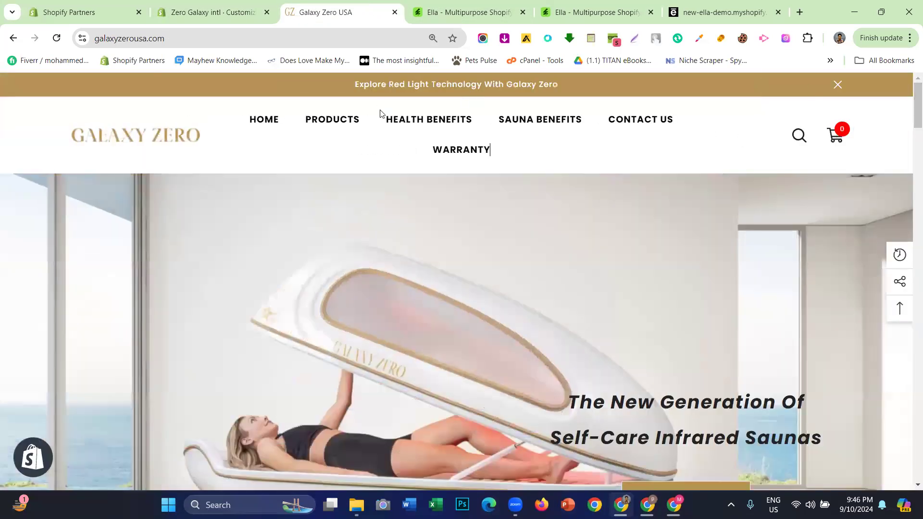
pyautogui.click(239, 7)
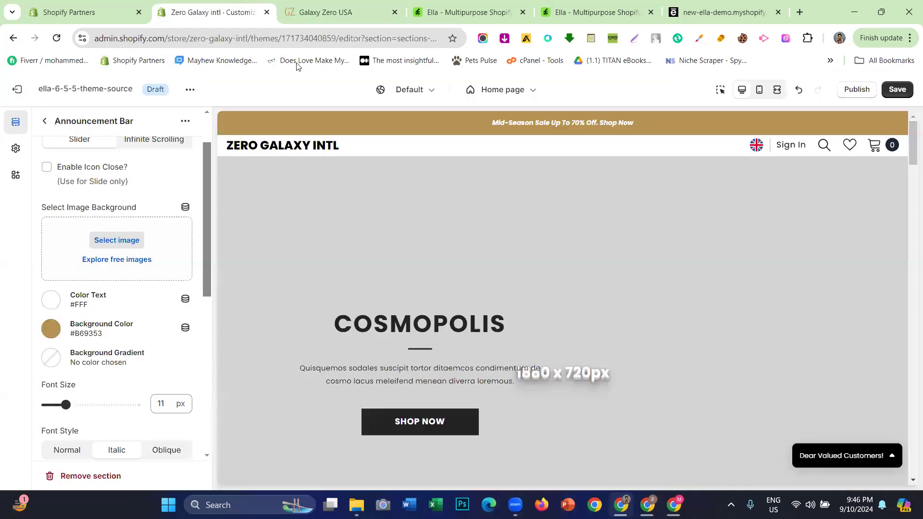
# - Copy the announcement text "Explore Red Light Technology With Galaxy Zero" from the Galaxy Zero USA page and return to the Announcement Bar settings
pyautogui.click(352, 6)
pyautogui.moveTo(320, 84); pyautogui.dragTo(572, 89)
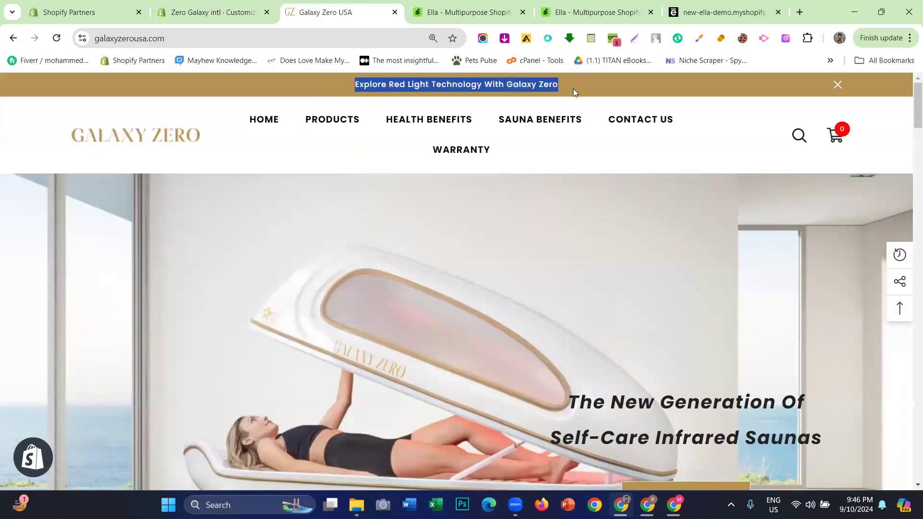
pyautogui.rightClick(542, 90)
pyautogui.click(551, 99)
pyautogui.click(211, 12)
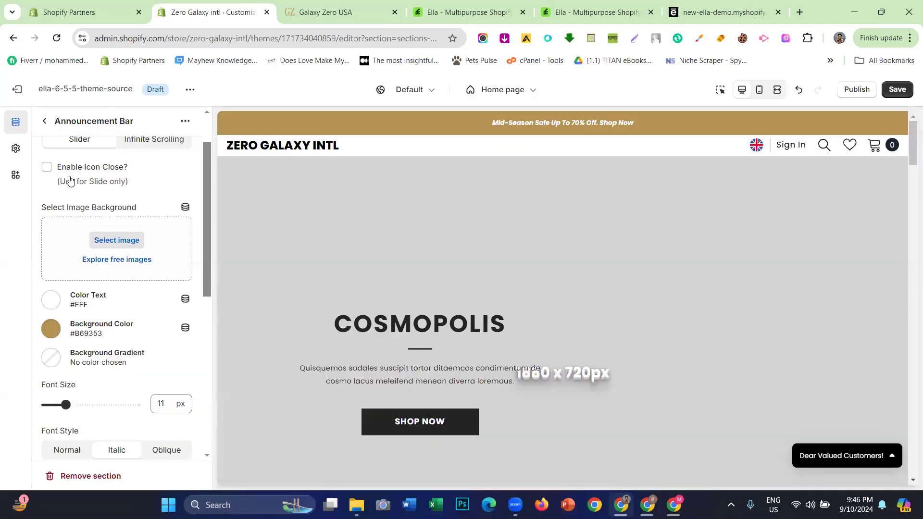
pyautogui.scroll(1, 100, 258)
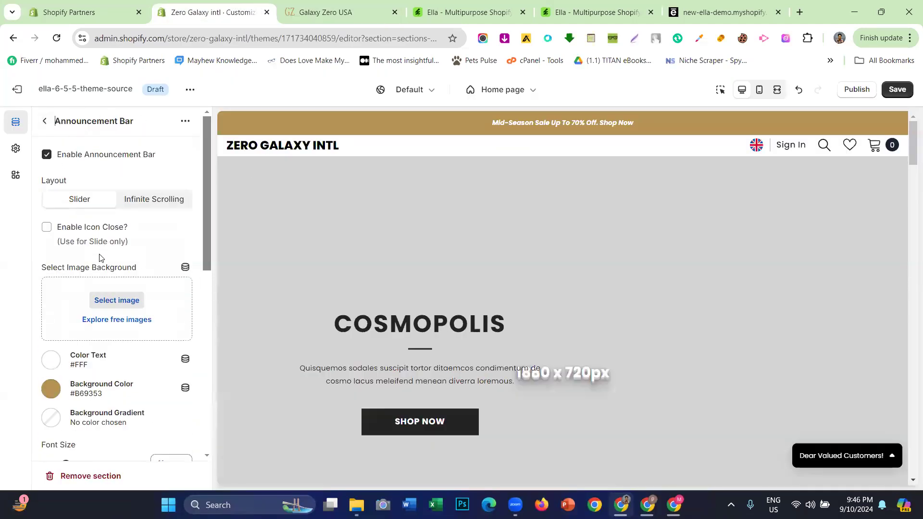
# - Add two more Announcement blocks to the Announcement Bar section of the Header Group
pyautogui.scroll(-7, 100, 258)
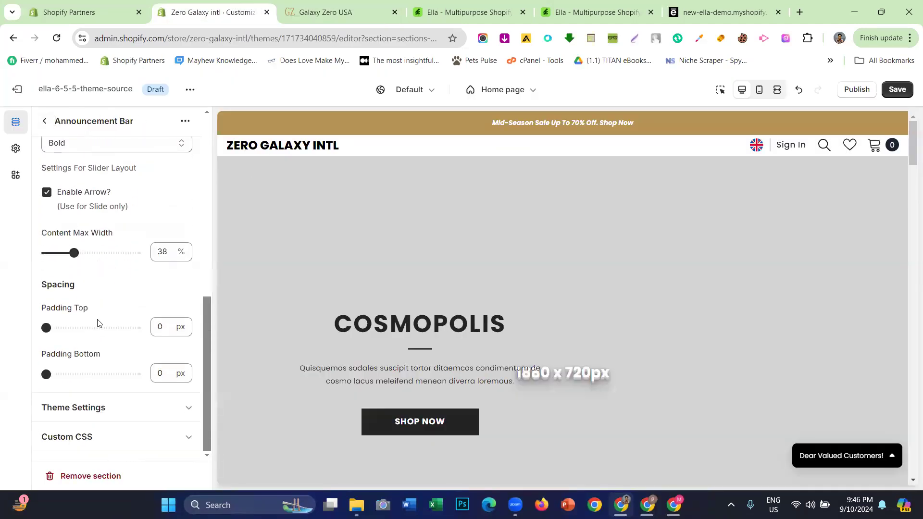
pyautogui.scroll(7, 94, 303)
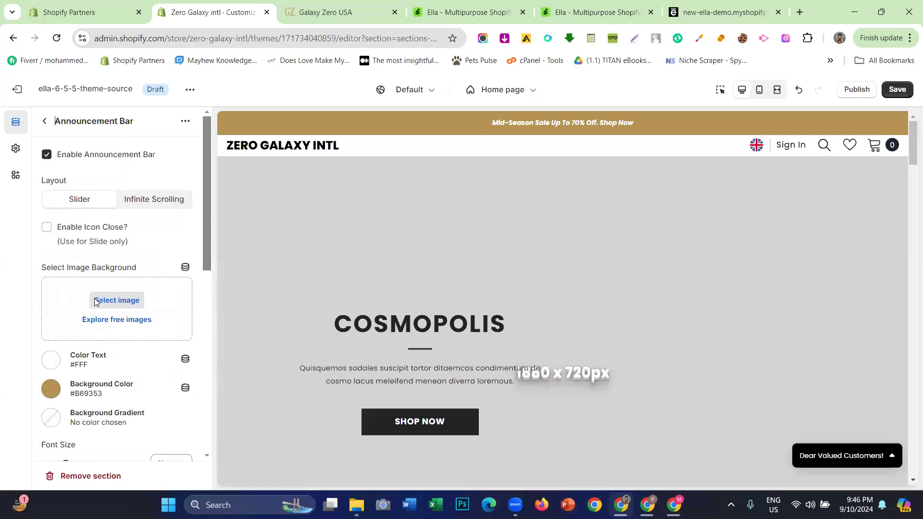
pyautogui.click(44, 122)
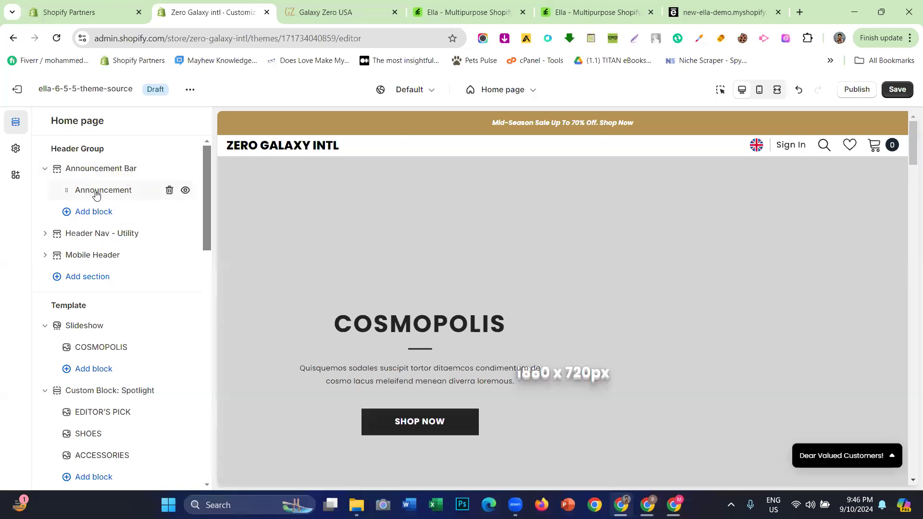
pyautogui.click(123, 219)
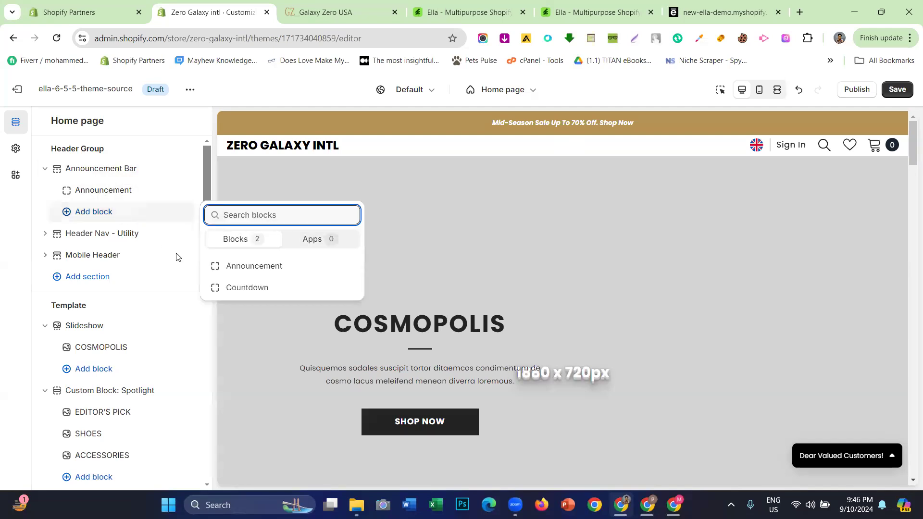
pyautogui.click(233, 267)
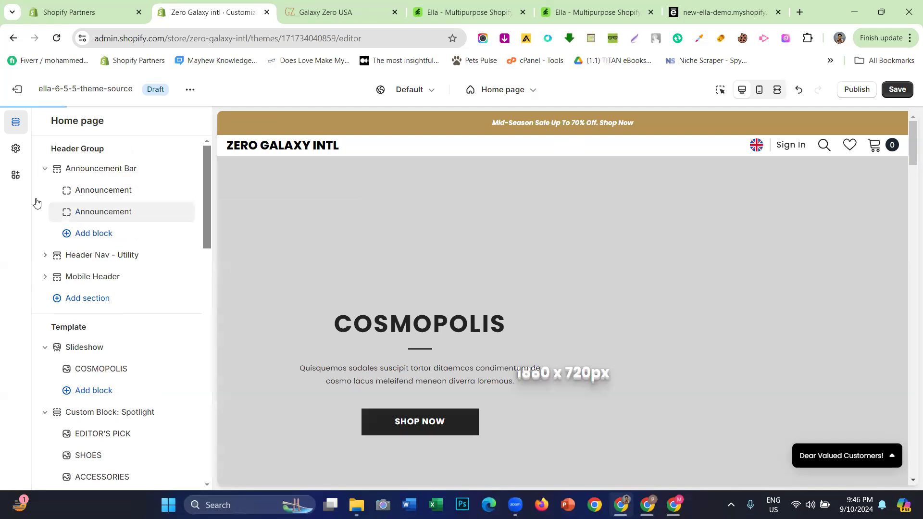
pyautogui.click(83, 233)
pyautogui.click(254, 287)
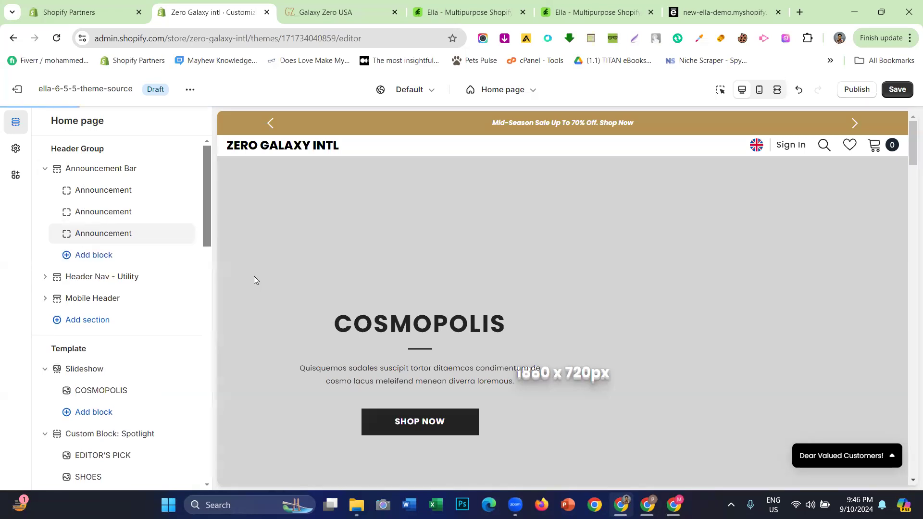
pyautogui.click(270, 125)
# - Switch the Announcement Bar's layout to Infinite Scrolling and return to the section list
pyautogui.click(105, 169)
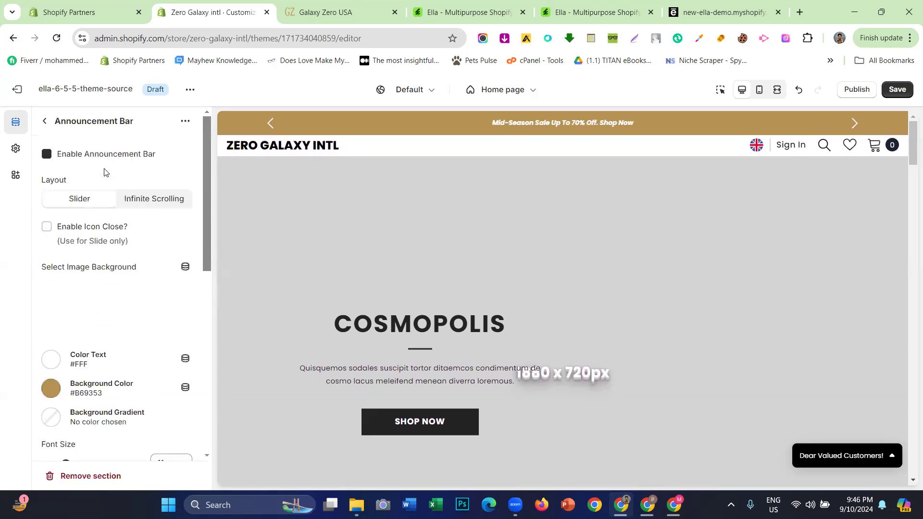
pyautogui.click(137, 206)
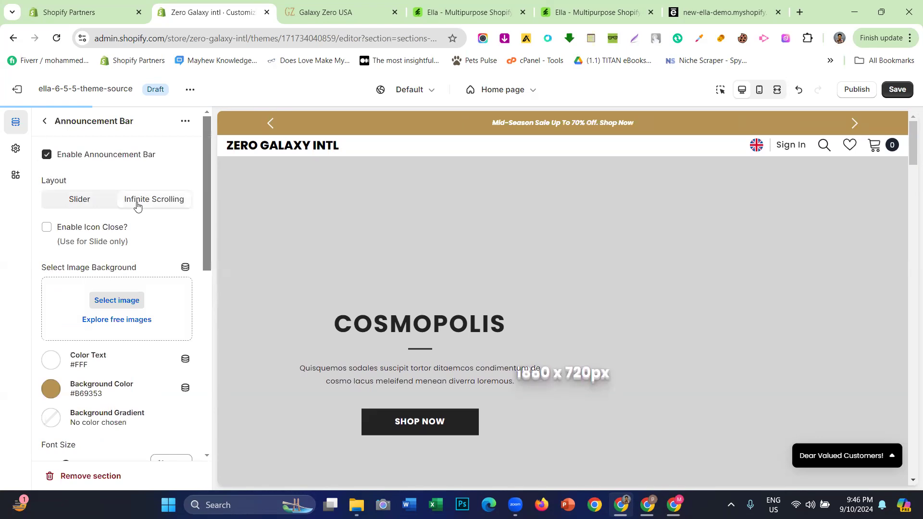
pyautogui.click(43, 126)
# - Delete the two added Announcement blocks, keeping the original one with the sale message
pyautogui.moveTo(169, 214)
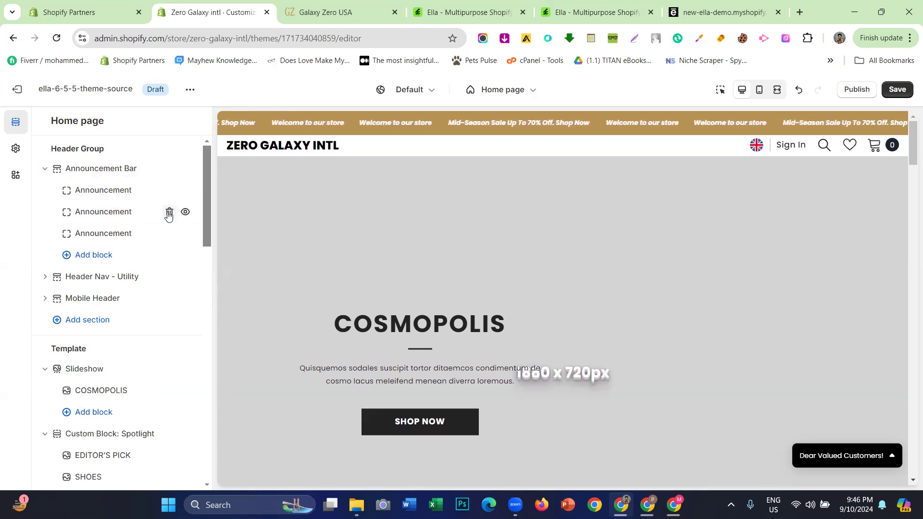
pyautogui.click(169, 213)
pyautogui.click(169, 213)
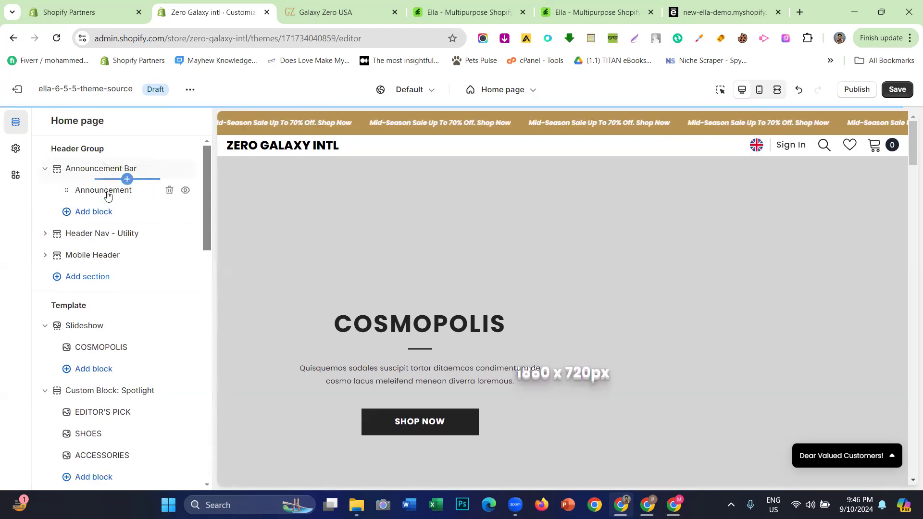
# - Try replacing the remaining Announcement block's entire text code with the copied "Explore Red Light Technology With Galaxy Zero" and undo the replacement
pyautogui.click(107, 192)
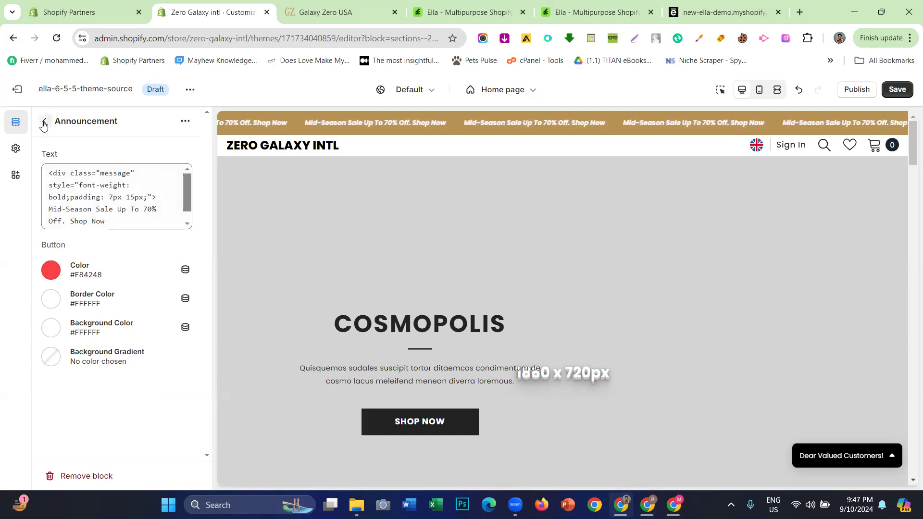
pyautogui.moveTo(50, 168); pyautogui.dragTo(114, 220)
pyautogui.scroll(1, 105, 209)
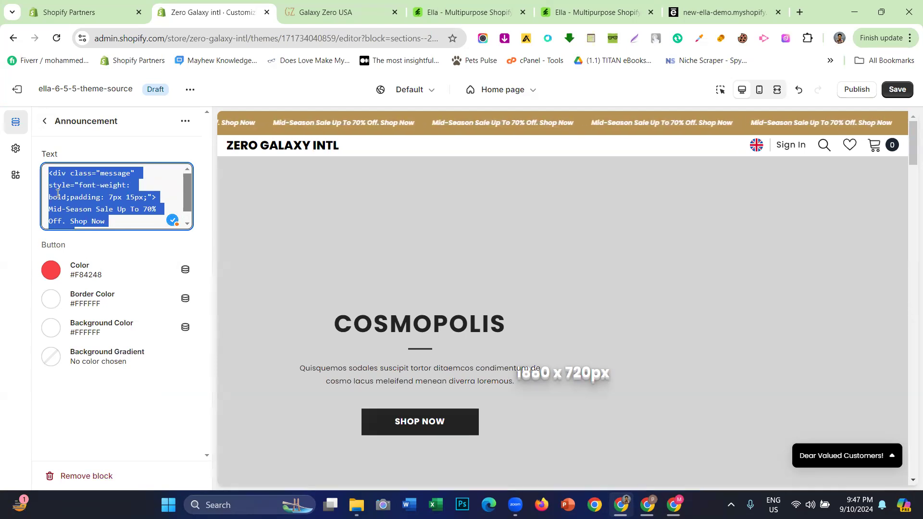
pyautogui.hotkey('ctrl', 'v')
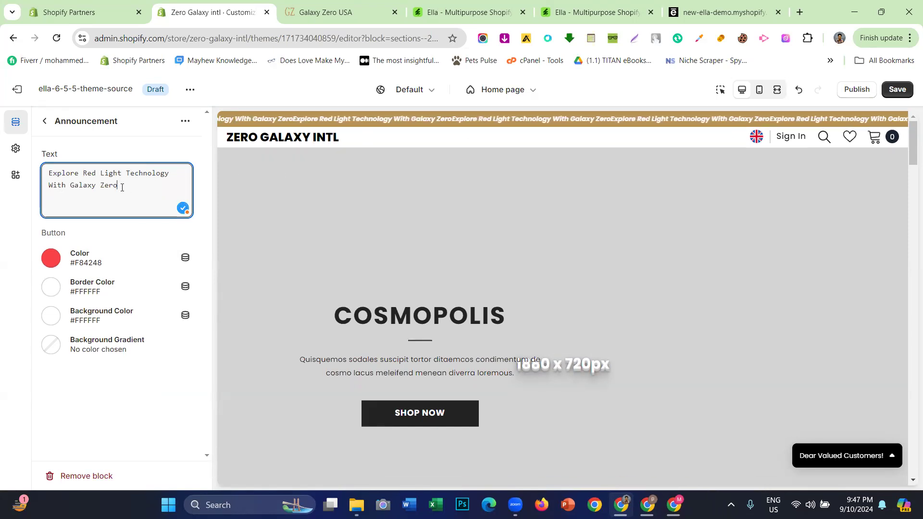
pyautogui.hotkey('ctrl', 'z')
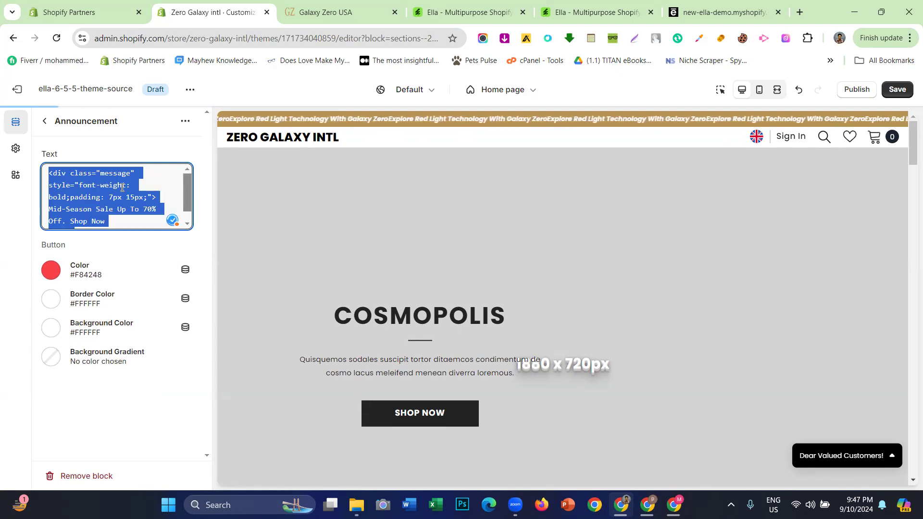
# - Replace only the sale message inside the Announcement block's div with "Explore Red Light Technology With Galaxy Zero", keeping the surrounding div tags
pyautogui.click(132, 174)
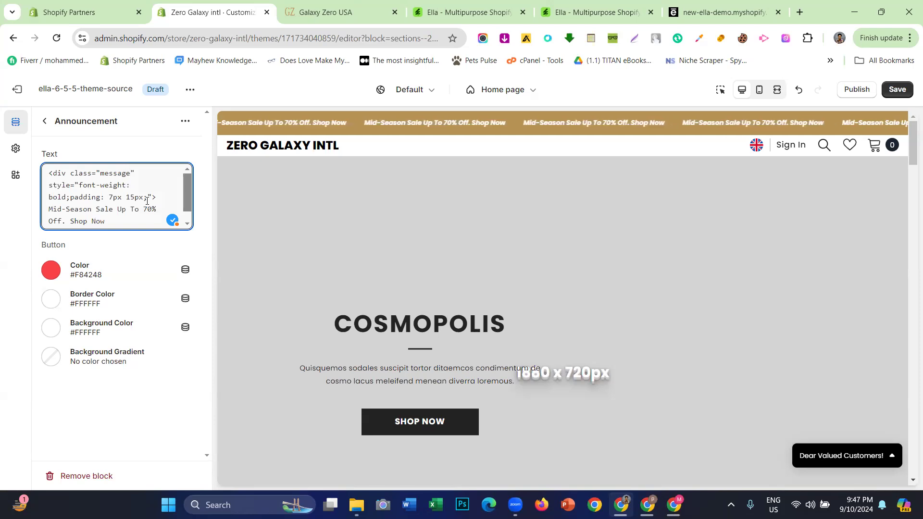
pyautogui.scroll(-1, 97, 207)
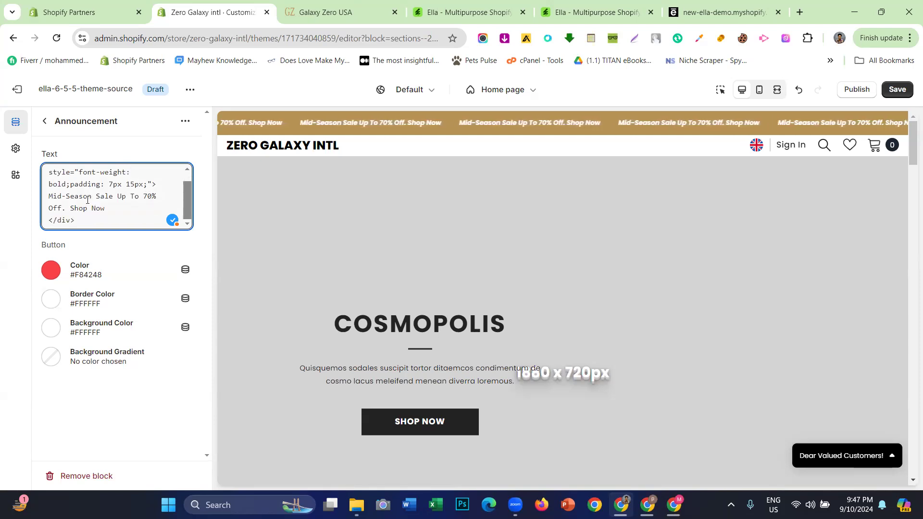
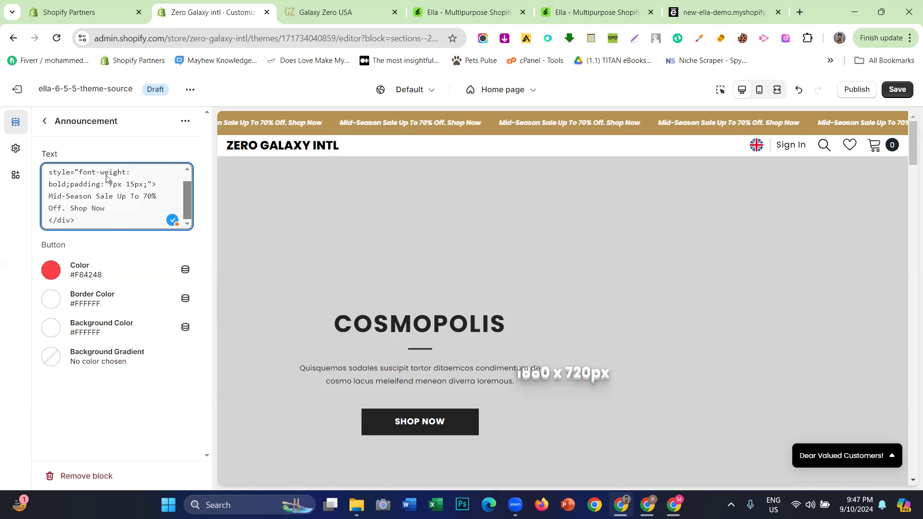
pyautogui.scroll(1, 91, 212)
pyautogui.scroll(-1, 106, 202)
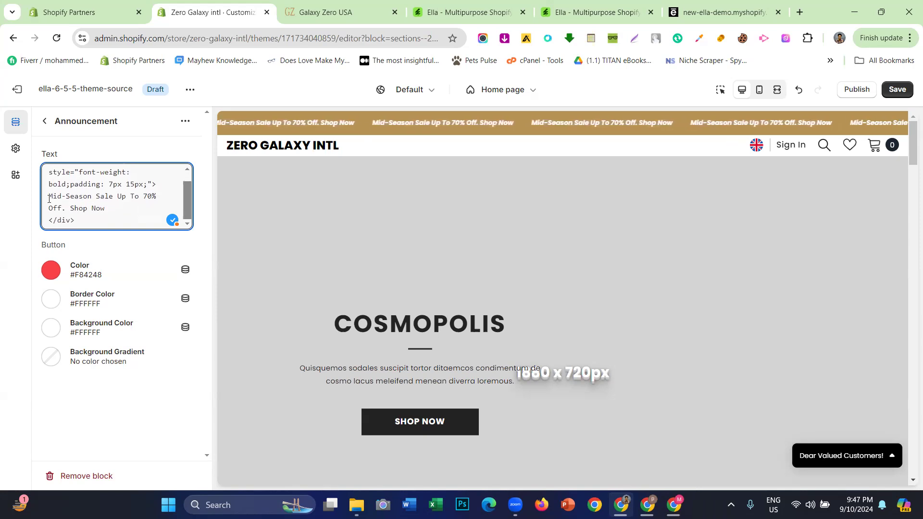
pyautogui.moveTo(160, 183); pyautogui.dragTo(105, 209)
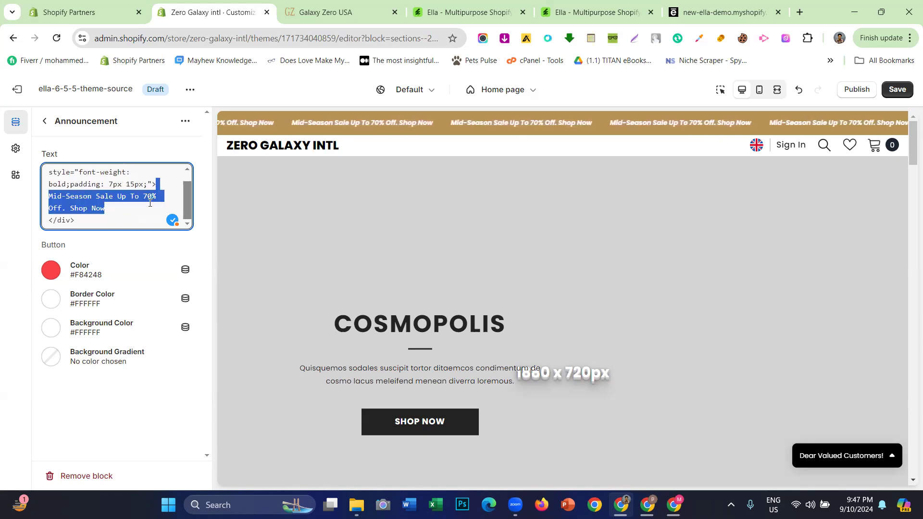
pyautogui.rightClick(92, 196)
pyautogui.click(0, 223)
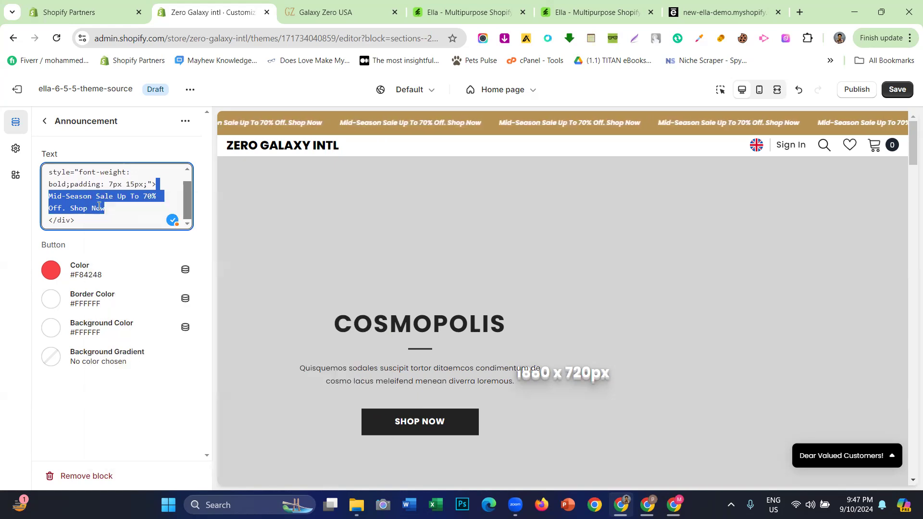
pyautogui.rightClick(95, 207)
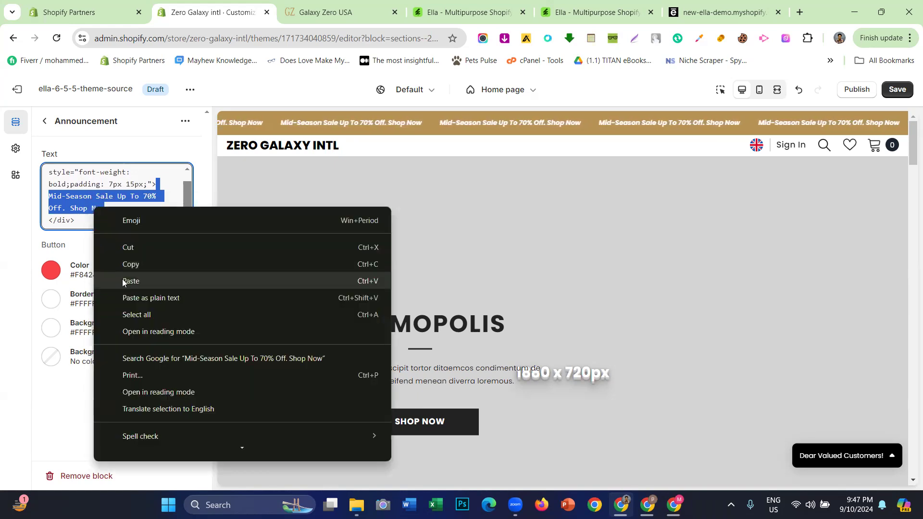
pyautogui.click(123, 280)
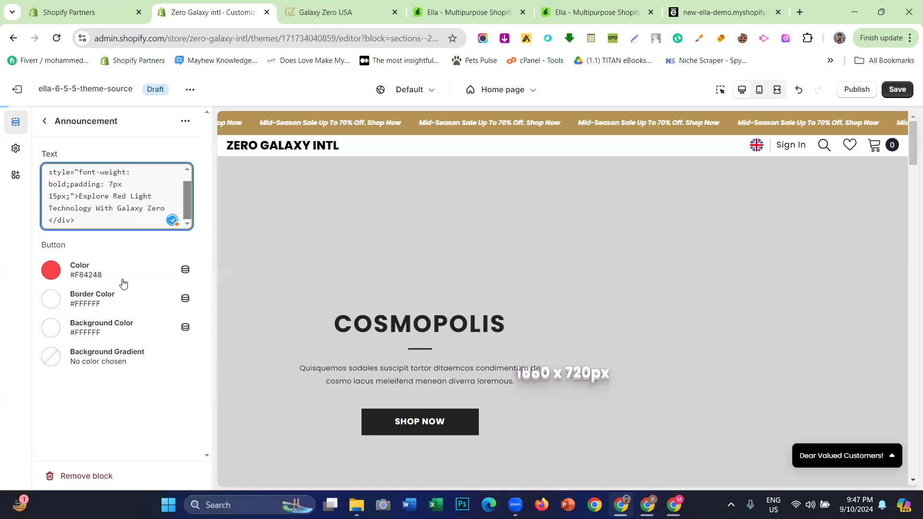
# - Set the Announcement Bar's layout to Slider and return to the section list
pyautogui.click(44, 121)
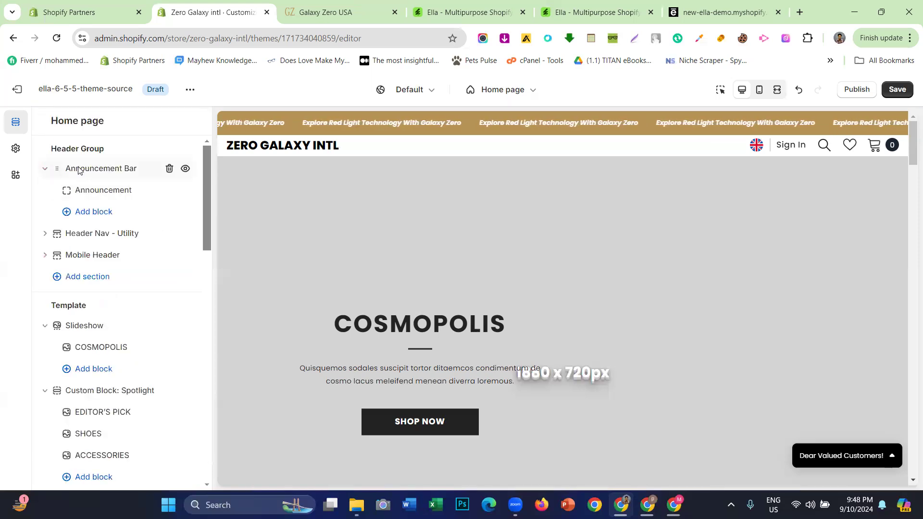
pyautogui.click(82, 169)
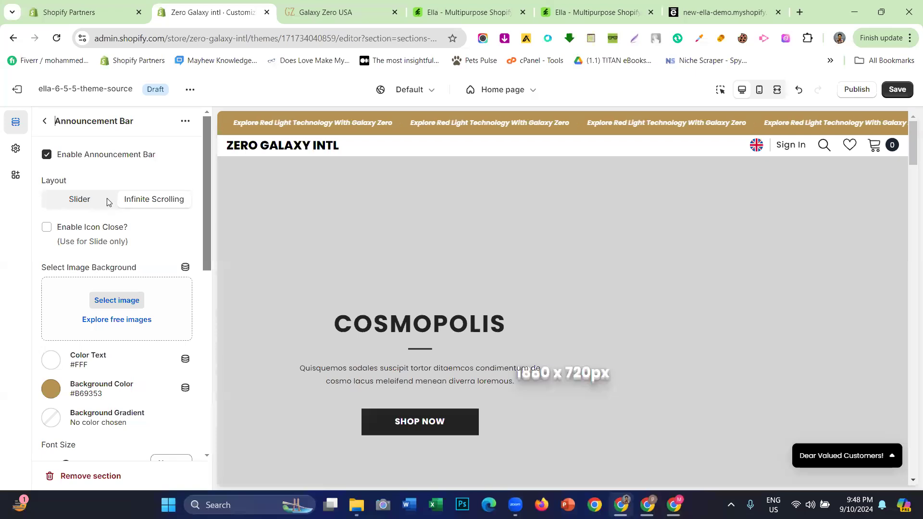
pyautogui.click(77, 200)
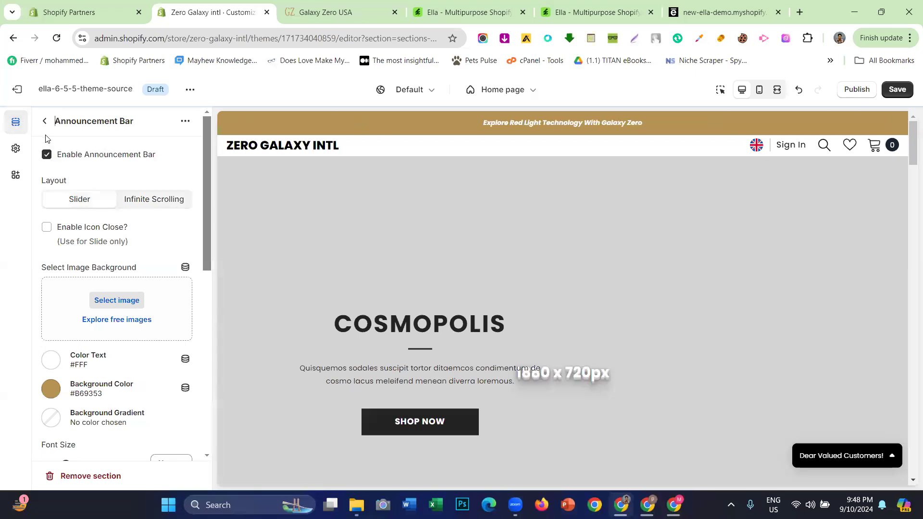
pyautogui.click(45, 122)
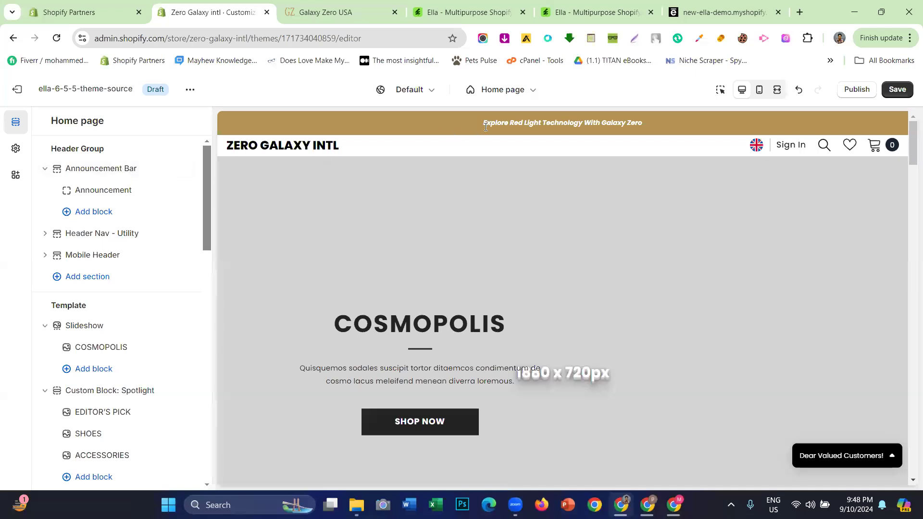
# - Set the font weight of the Announcement Bar's text to Medium
pyautogui.moveTo(485, 127); pyautogui.dragTo(662, 131)
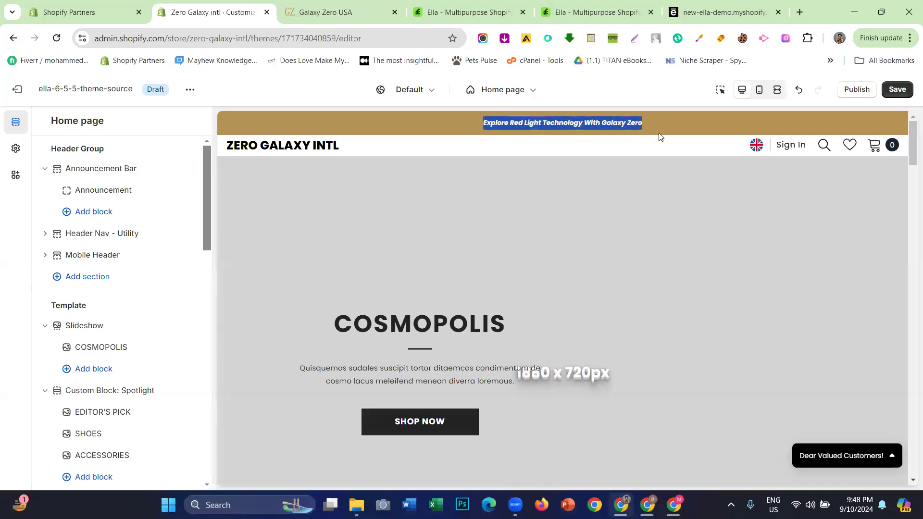
pyautogui.click(572, 133)
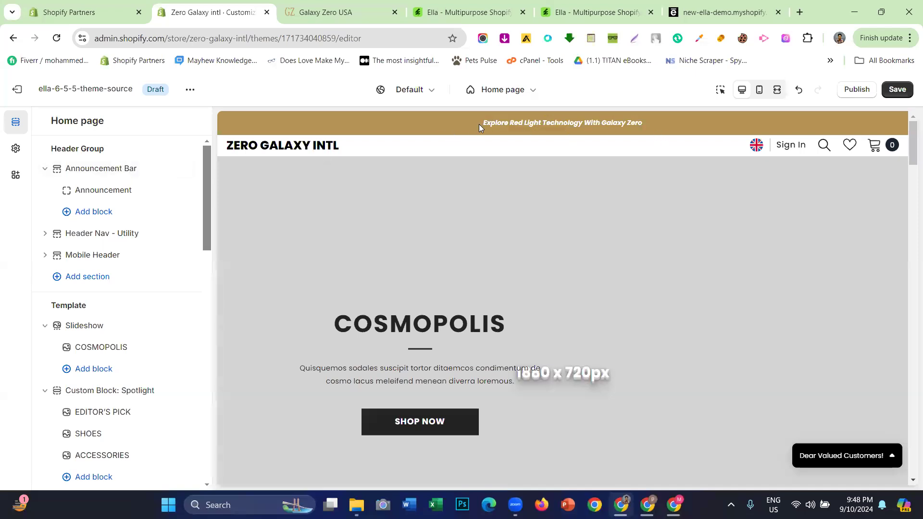
pyautogui.moveTo(518, 124); pyautogui.dragTo(637, 124)
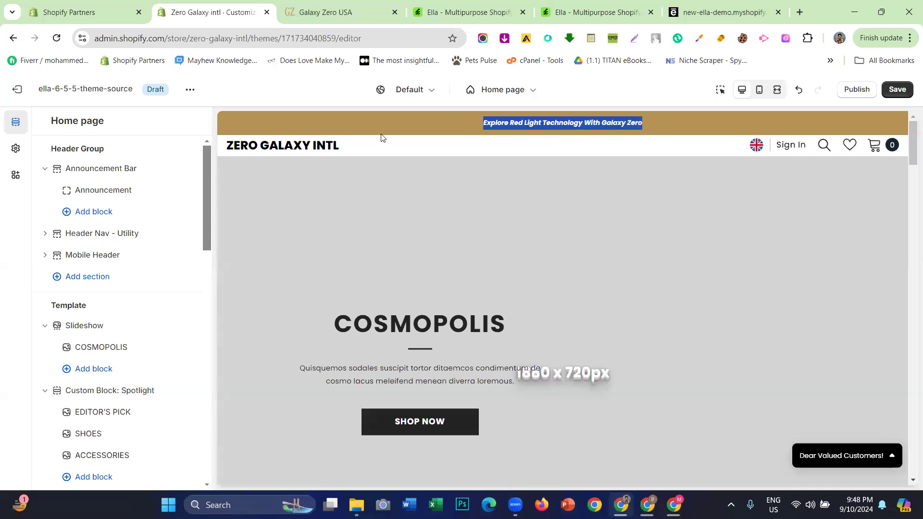
pyautogui.click(116, 169)
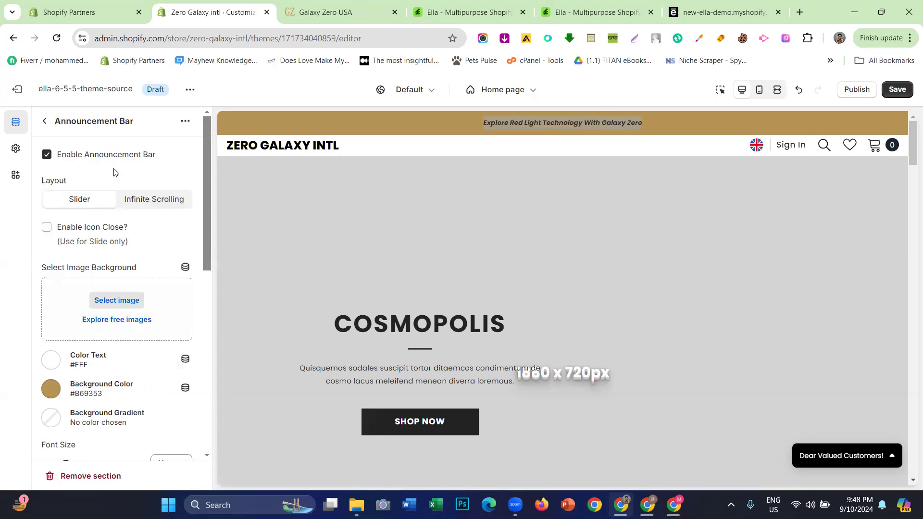
pyautogui.scroll(-3, 88, 204)
pyautogui.scroll(-4, 88, 205)
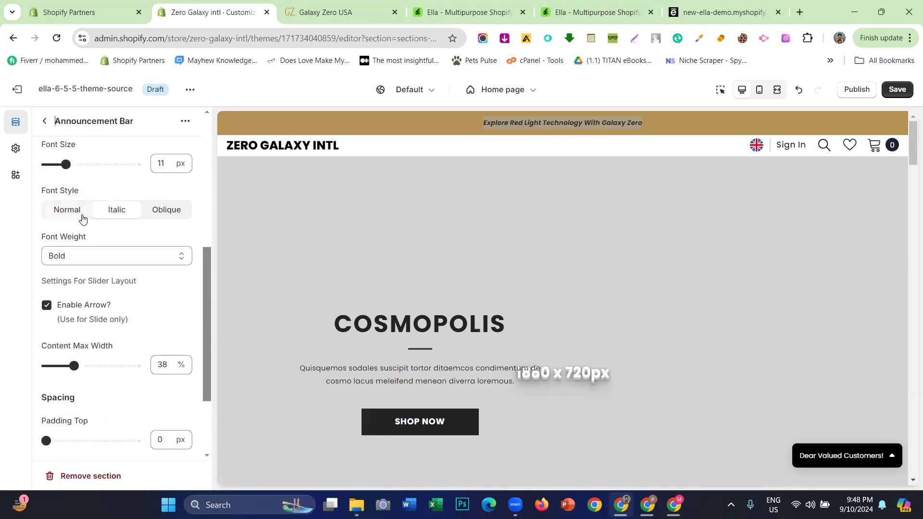
pyautogui.click(82, 254)
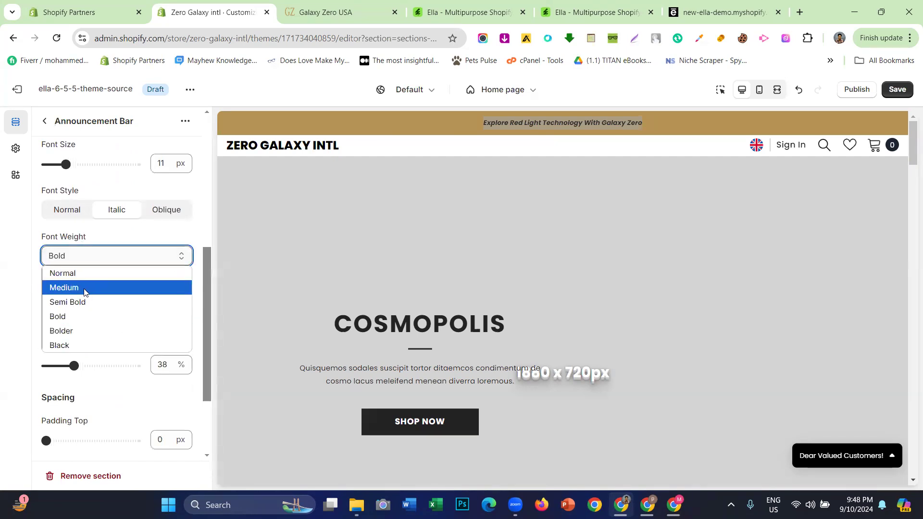
pyautogui.click(84, 289)
pyautogui.click(4, 227)
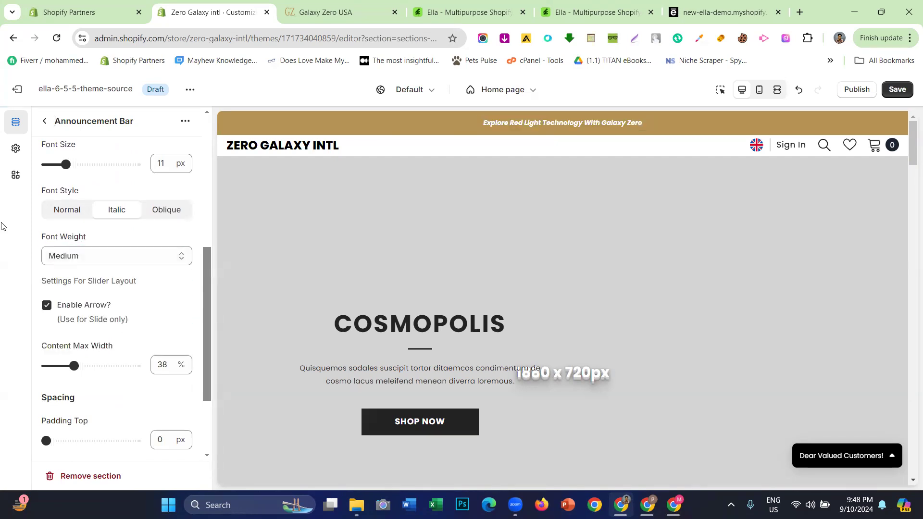
# - Set the Announcement Bar's font weight to Normal
pyautogui.scroll(-3, 93, 258)
pyautogui.click(81, 143)
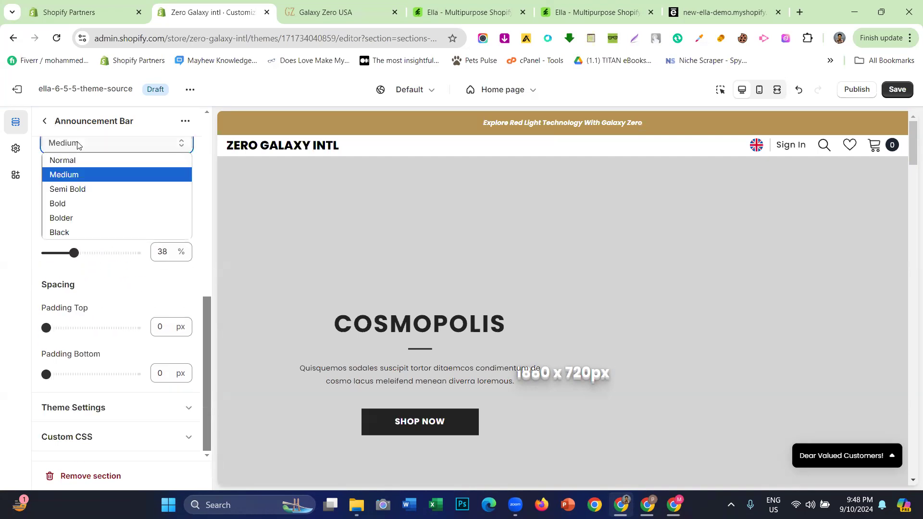
pyautogui.click(72, 158)
pyautogui.scroll(3, 126, 217)
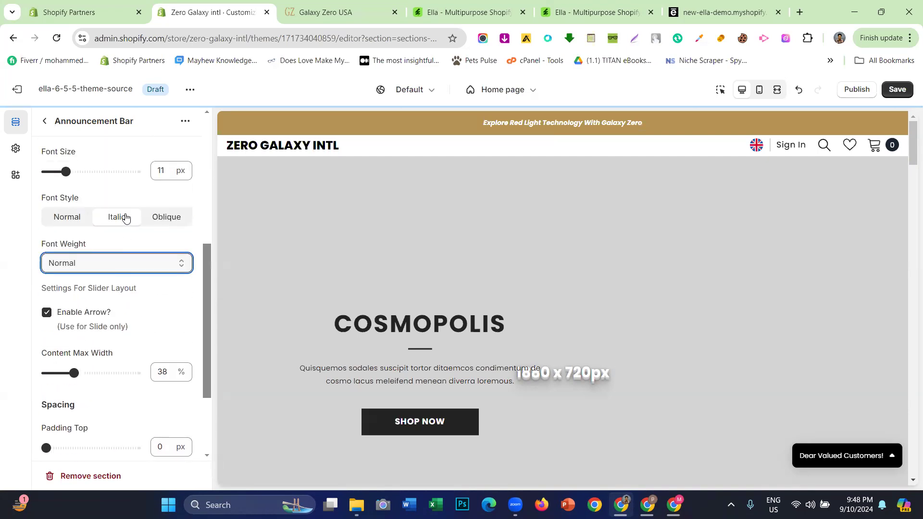
# - Set the Announcement Bar's font style to Normal and its font size to 12 px
pyautogui.click(62, 223)
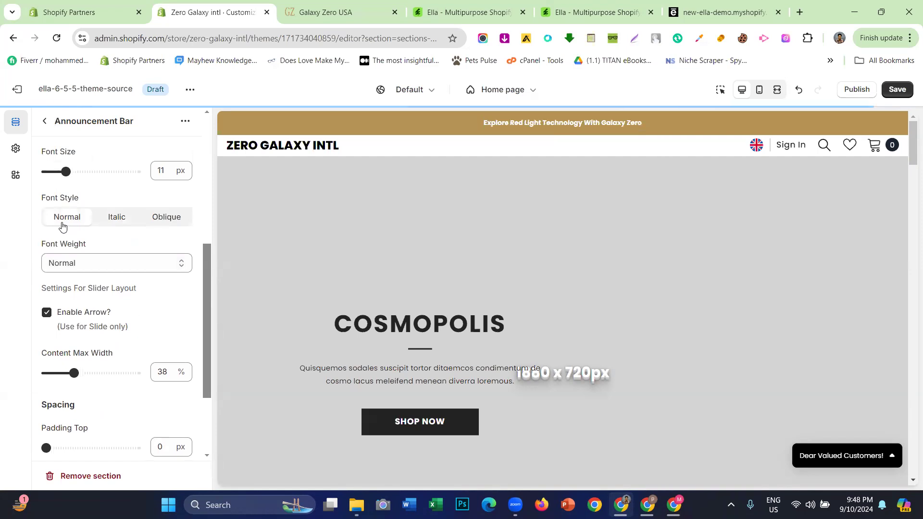
pyautogui.scroll(-1, 130, 283)
pyautogui.scroll(5, 106, 279)
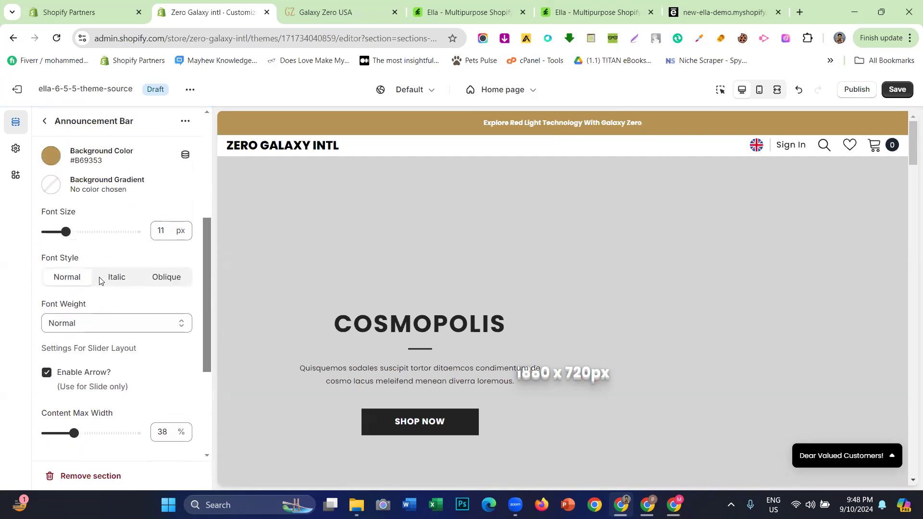
pyautogui.moveTo(80, 351); pyautogui.dragTo(59, 351)
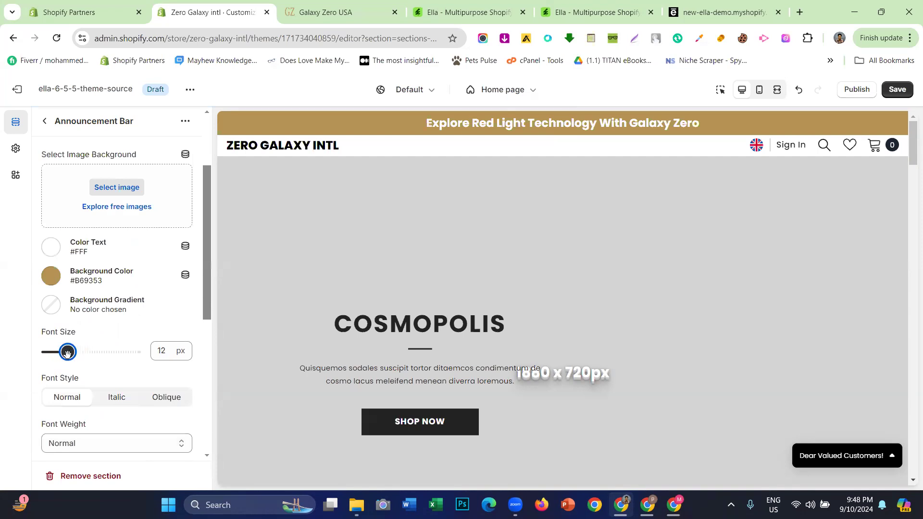
# - Inspect the announcement message on the Galaxy Zero USA site to check its font size and family
pyautogui.click(326, 12)
pyautogui.rightClick(714, 135)
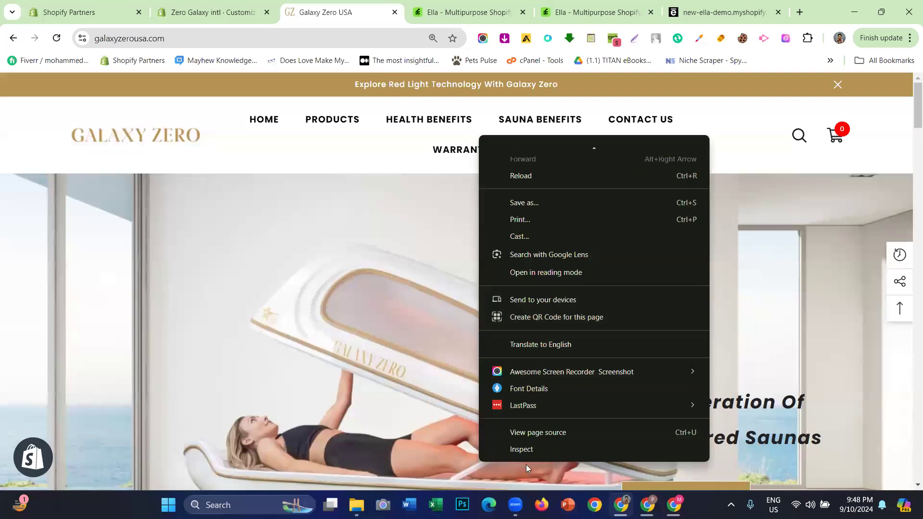
pyautogui.click(514, 439)
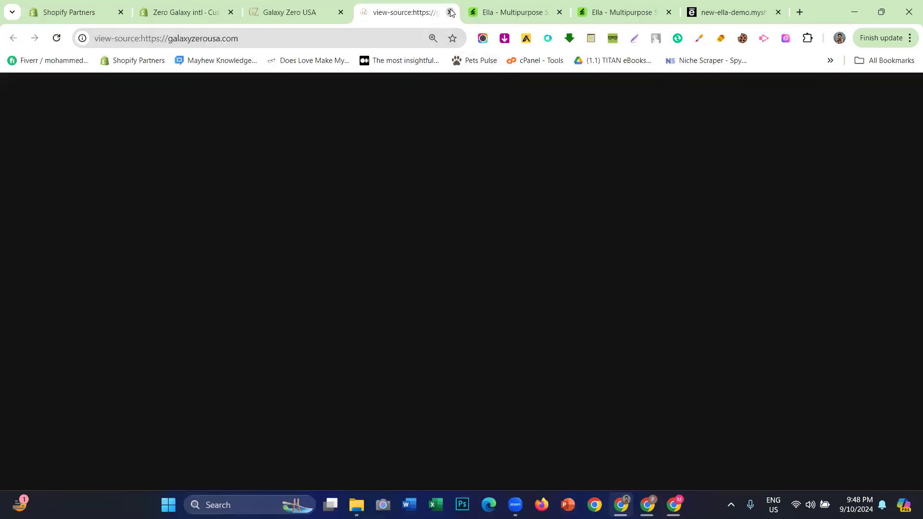
pyautogui.click(450, 12)
pyautogui.rightClick(673, 141)
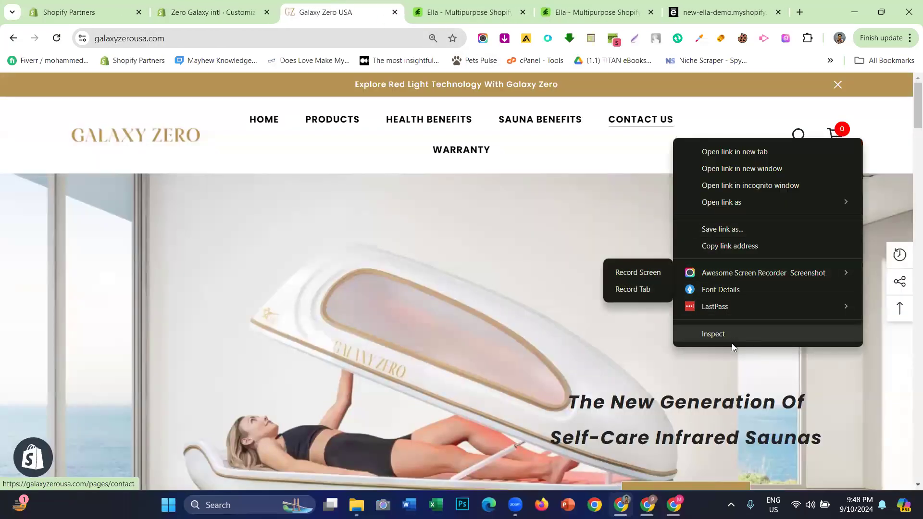
pyautogui.click(721, 334)
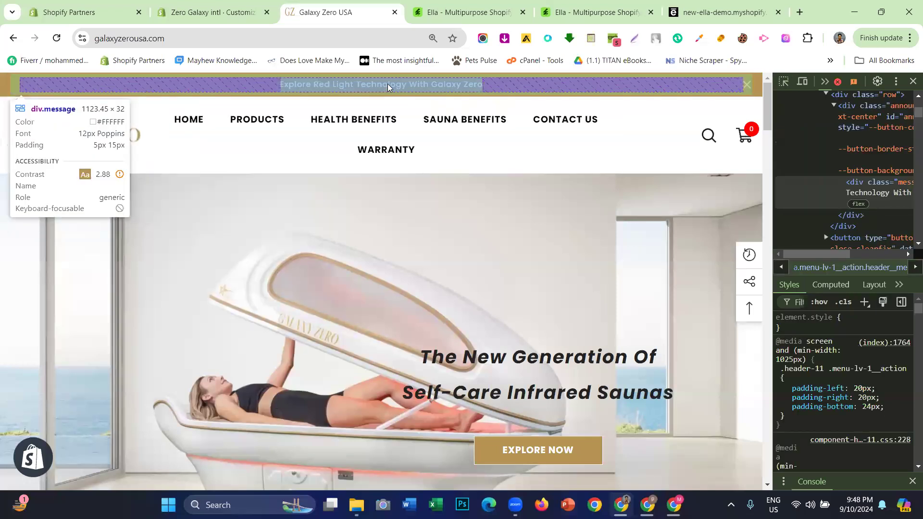
# - Compare the Announcement Bar with the Galaxy Zero USA site, return to the section list and save the theme changes
pyautogui.click(214, 12)
pyautogui.scroll(-1, 91, 241)
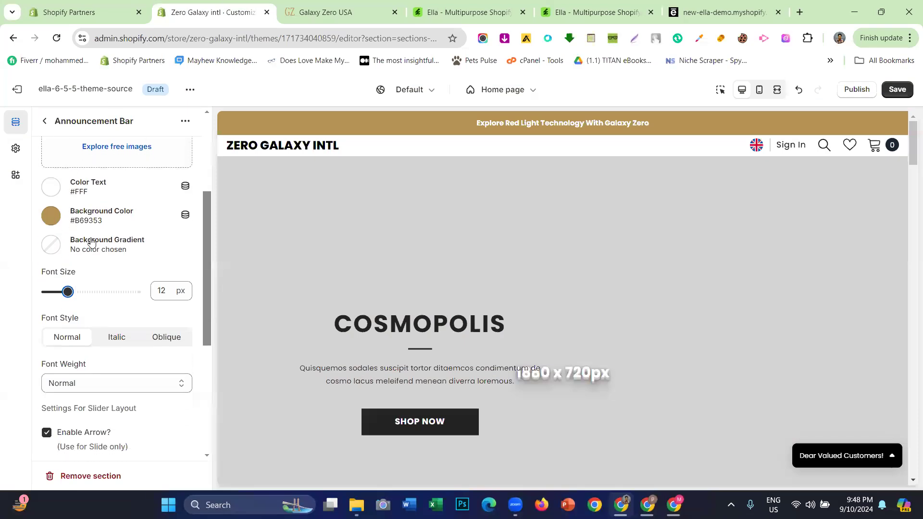
pyautogui.click(322, 4)
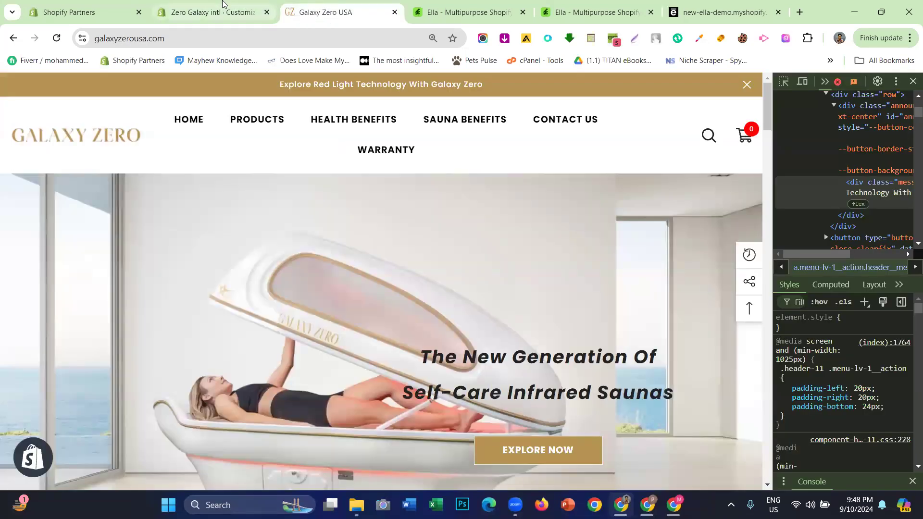
pyautogui.click(211, 12)
pyautogui.click(41, 121)
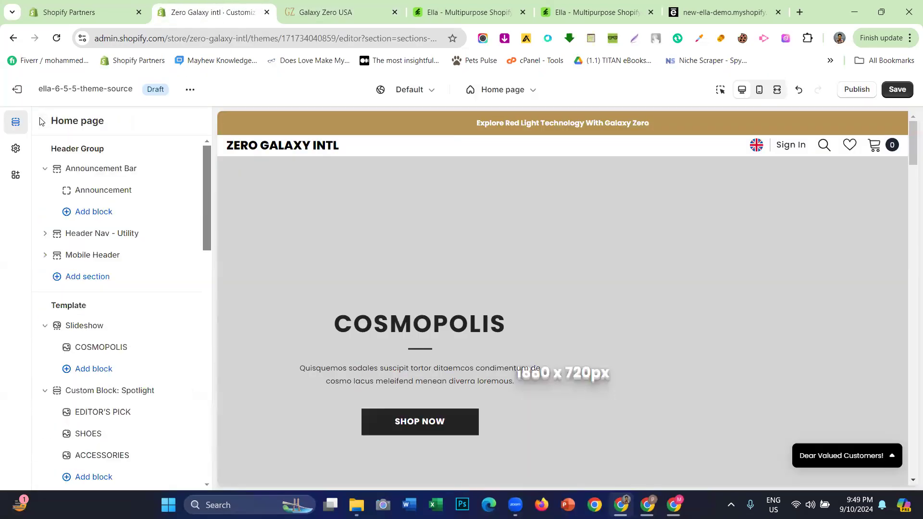
pyautogui.click(895, 92)
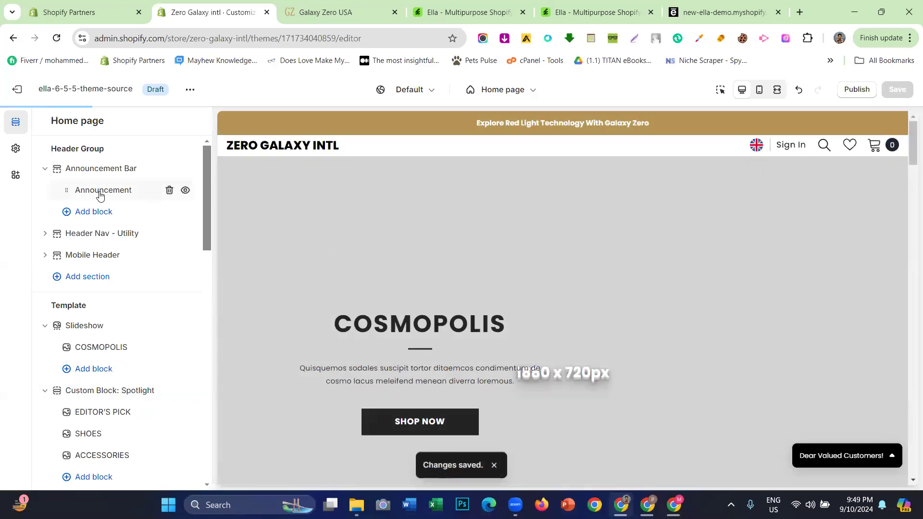
# - Check the Announcement block's text code and compare the bar's text with the Galaxy Zero USA site
pyautogui.click(99, 195)
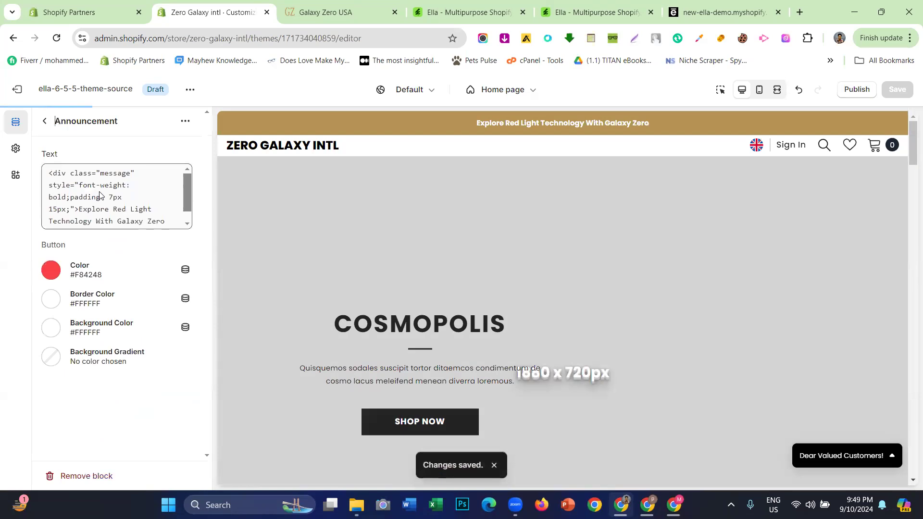
pyautogui.click(46, 121)
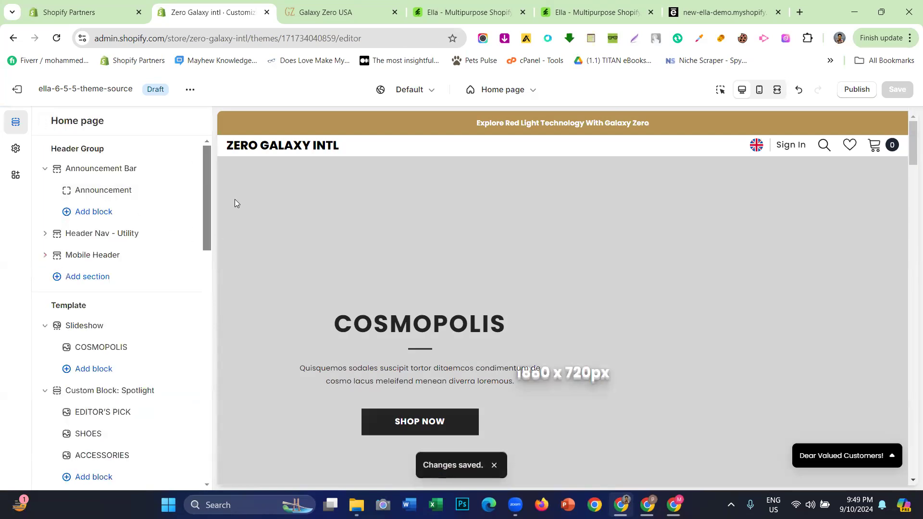
pyautogui.moveTo(427, 124); pyautogui.dragTo(690, 133)
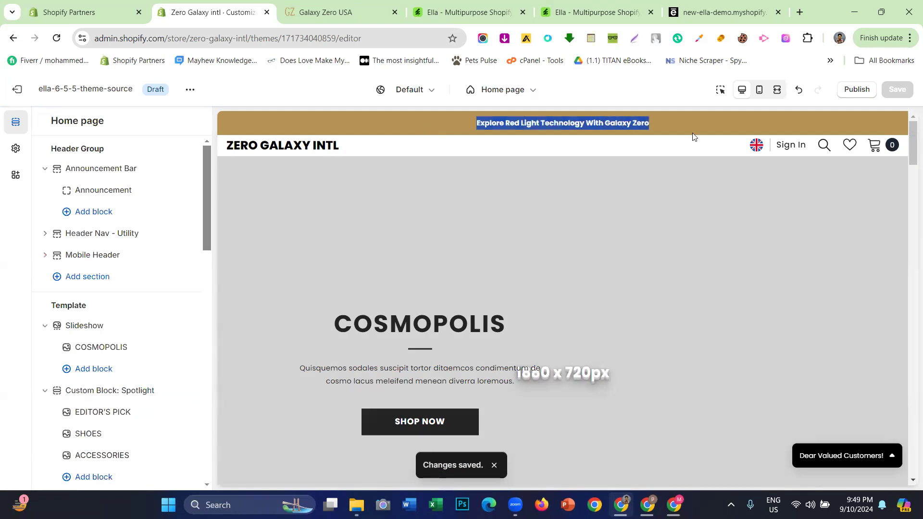
pyautogui.click(319, 8)
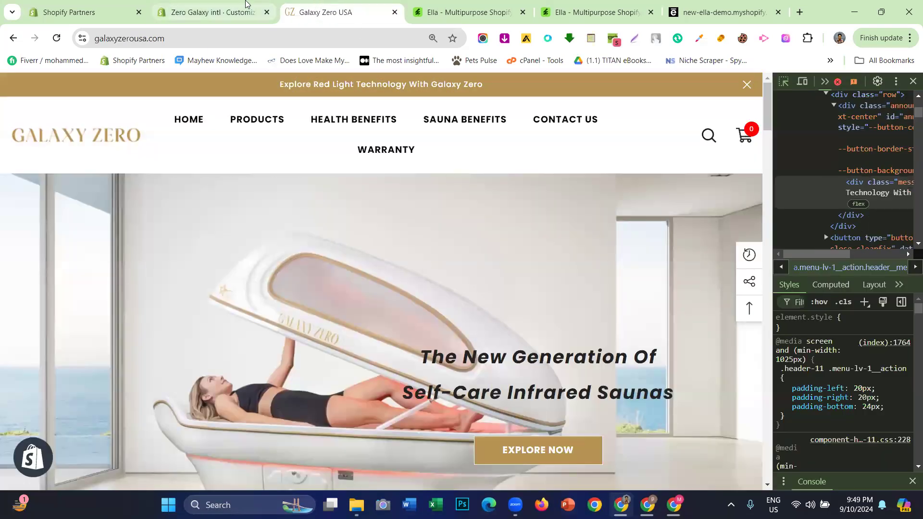
pyautogui.click(226, 11)
# - Replace the bold font-weight in the Announcement block's div style with 400
pyautogui.click(118, 191)
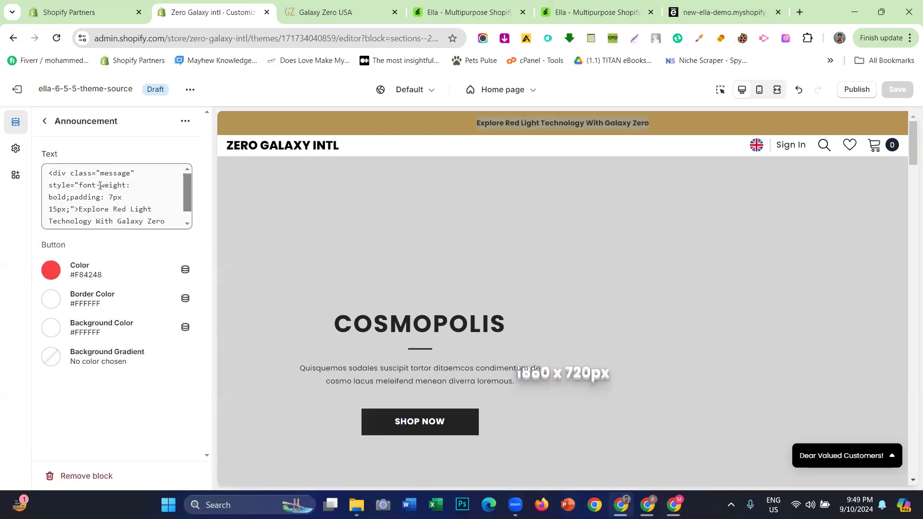
pyautogui.moveTo(68, 195); pyautogui.dragTo(26, 199)
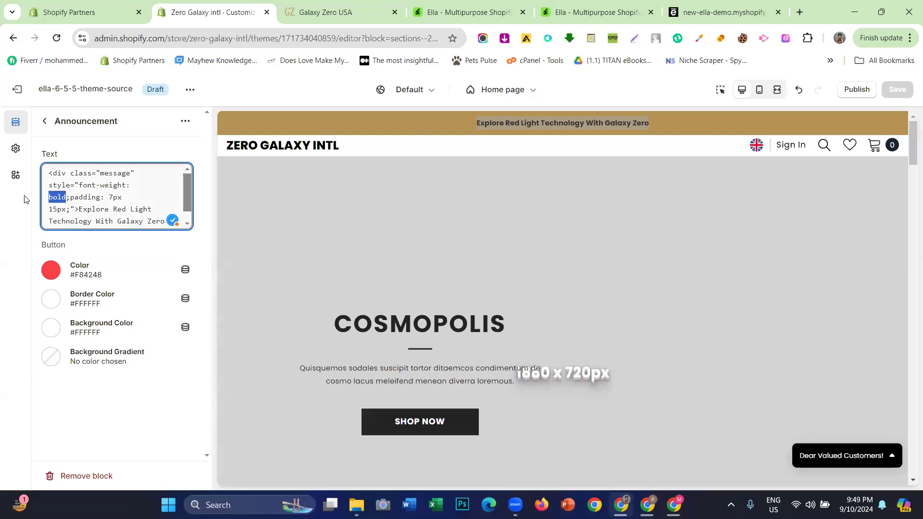
pyautogui.write('400')
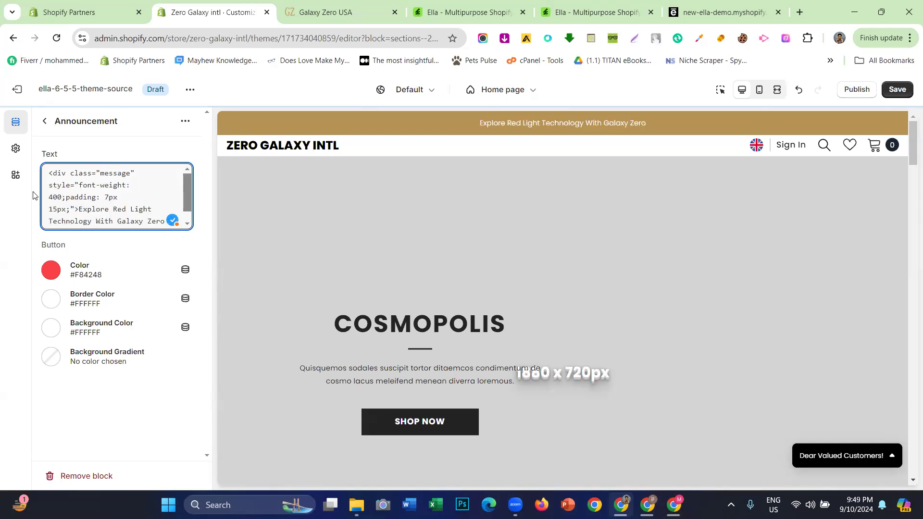
# - Compare the text with the Galaxy Zero USA site, set the Announcement div's font-weight to 500 and save the theme
pyautogui.click(307, 7)
pyautogui.click(258, 4)
pyautogui.press('BackSpace')
pyautogui.press('BackSpace')
pyautogui.press('BackSpace')
pyautogui.write('500')
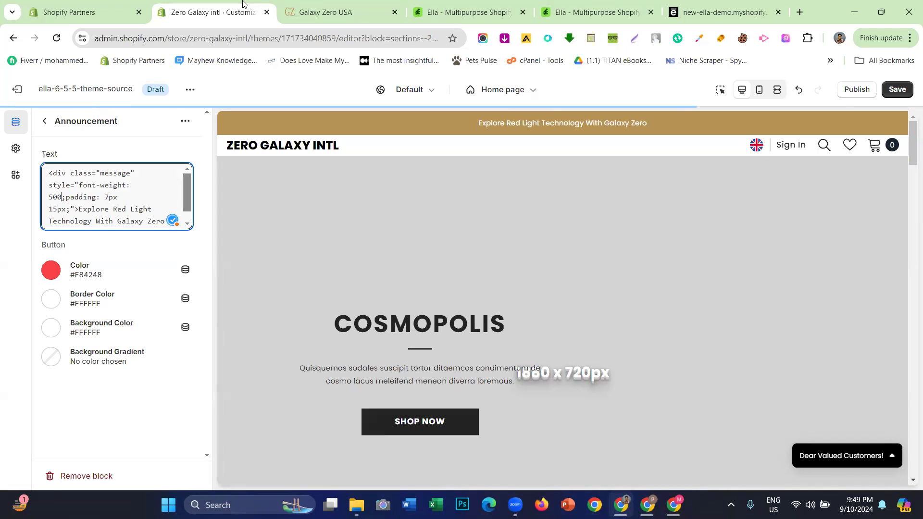
pyautogui.click(68, 145)
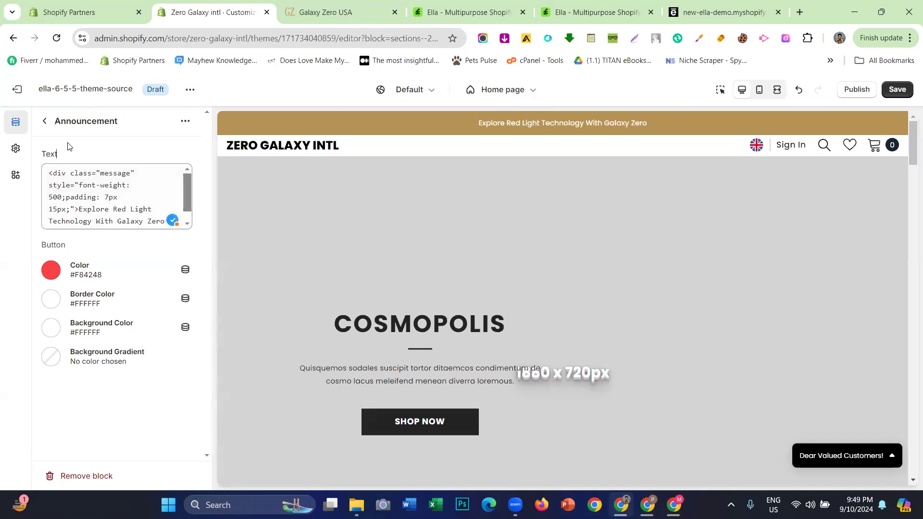
pyautogui.click(46, 121)
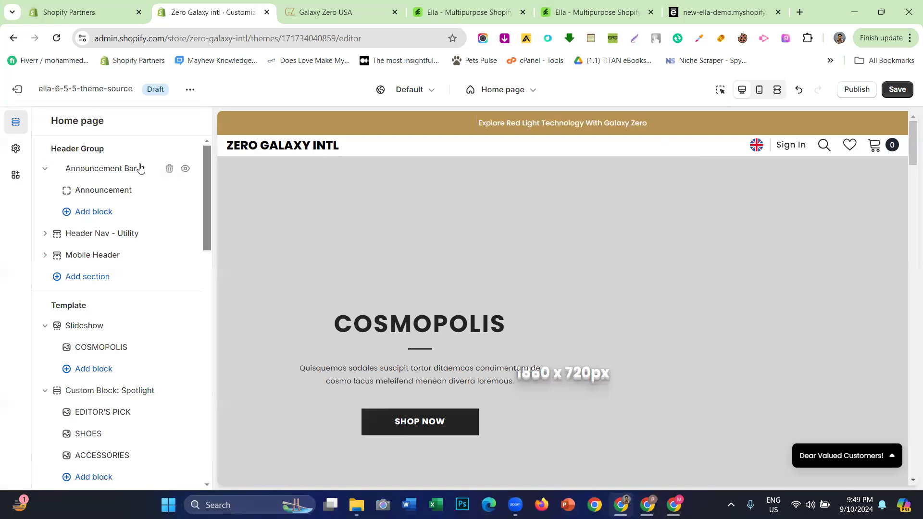
pyautogui.click(897, 89)
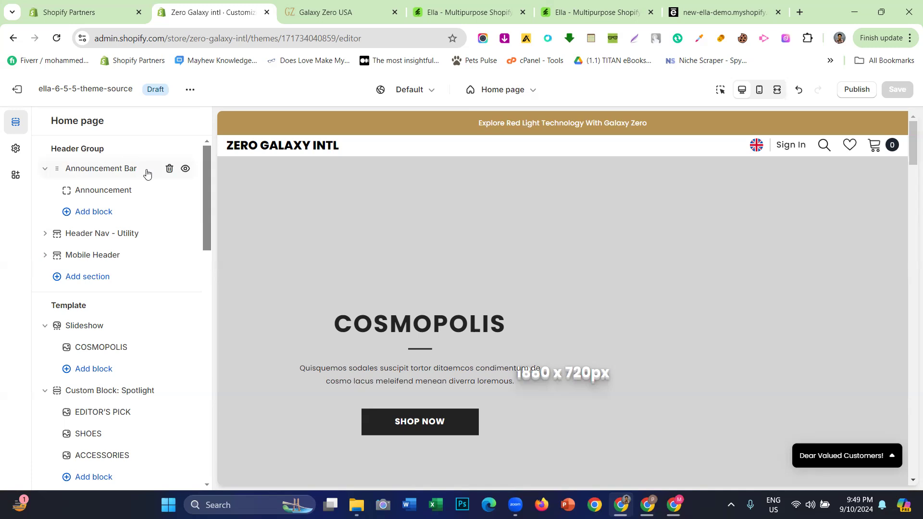
# - Collapse the Announcement Bar section and review the blocks and settings of the Header Nav - Utility section
pyautogui.click(45, 169)
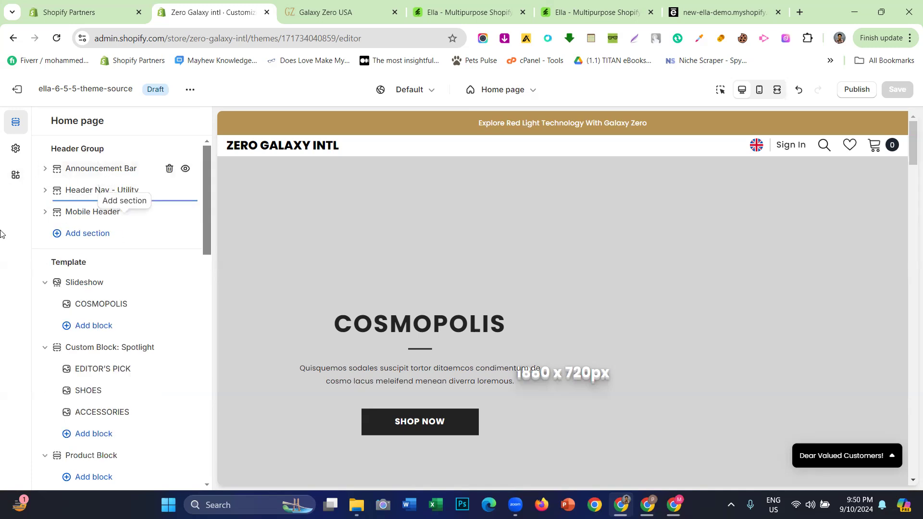
pyautogui.click(74, 191)
pyautogui.scroll(-2, 77, 221)
pyautogui.scroll(2, 77, 221)
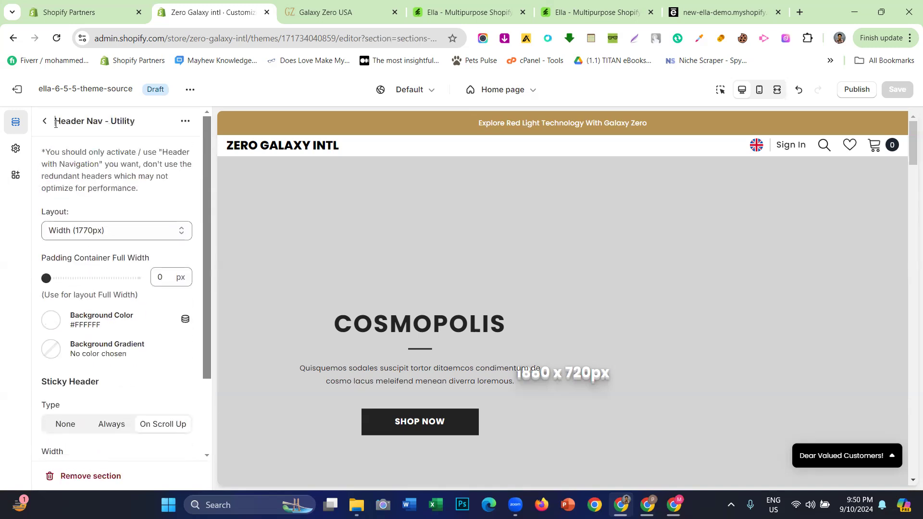
pyautogui.click(45, 119)
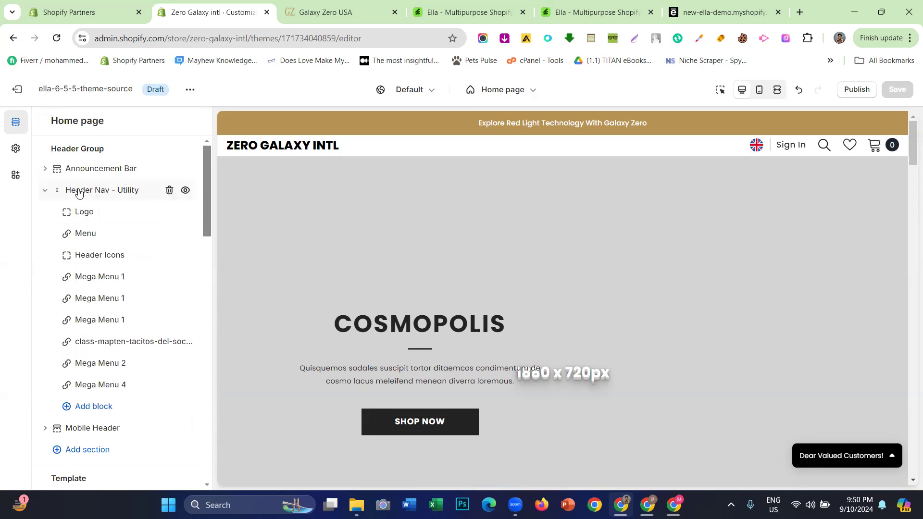
pyautogui.click(79, 189)
pyautogui.scroll(-3, 82, 241)
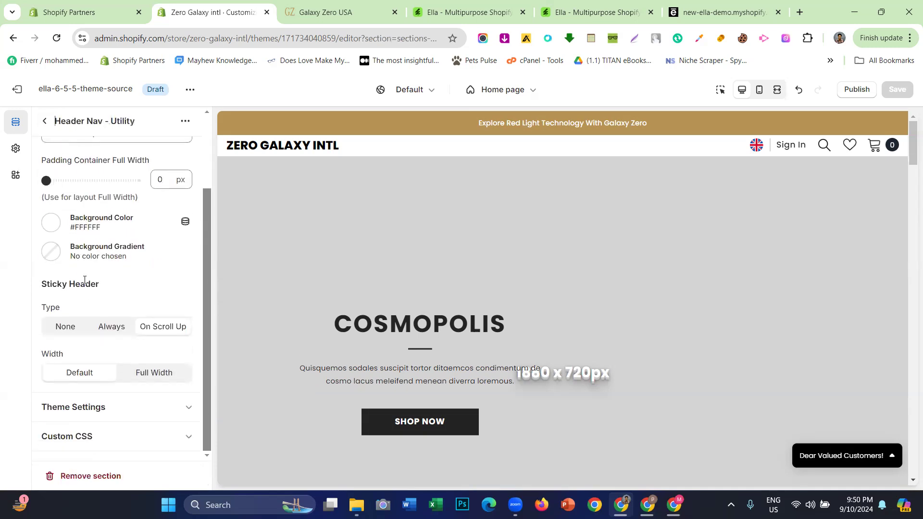
pyautogui.scroll(5, 84, 281)
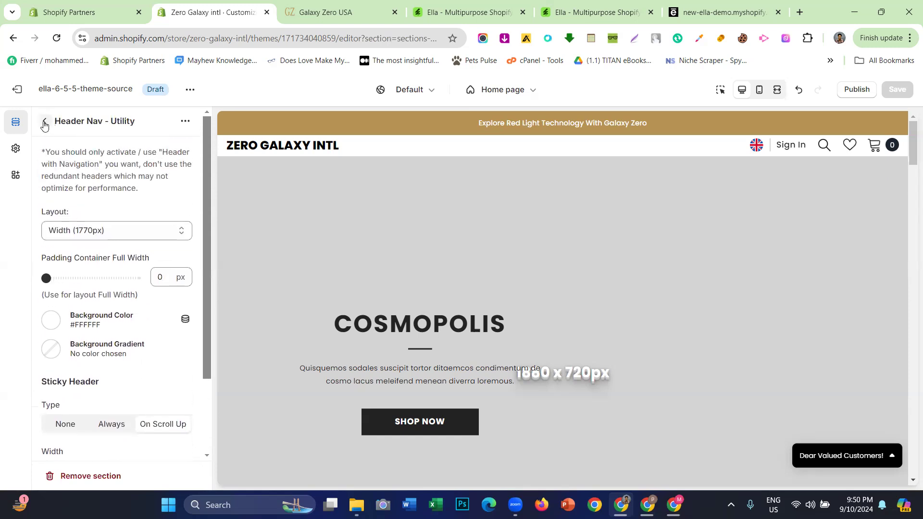
# - Reopen the Header Nav - Utility section and examine its layout choices and its padding, background and sticky header settings
pyautogui.click(45, 120)
pyautogui.click(94, 191)
pyautogui.moveTo(34, 208); pyautogui.dragTo(126, 212)
pyautogui.click(126, 211)
pyautogui.click(106, 230)
pyautogui.click(106, 230)
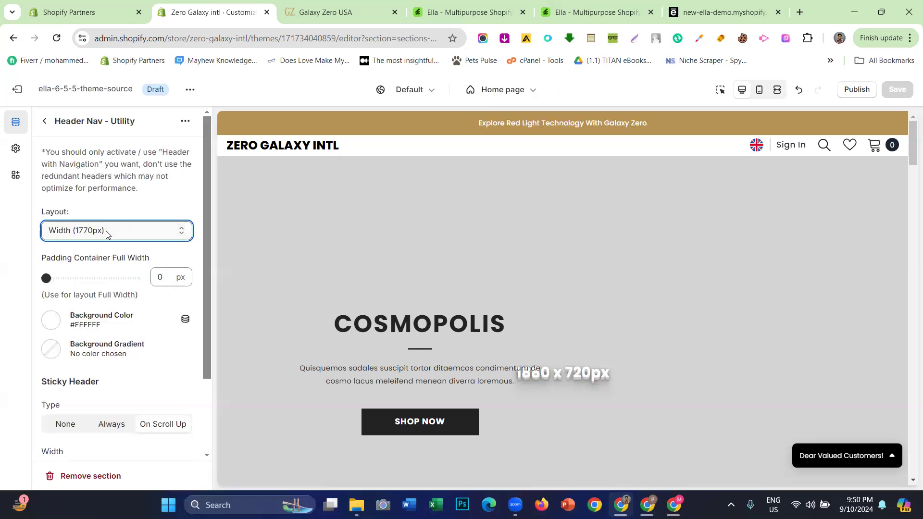
pyautogui.scroll(-1, 113, 247)
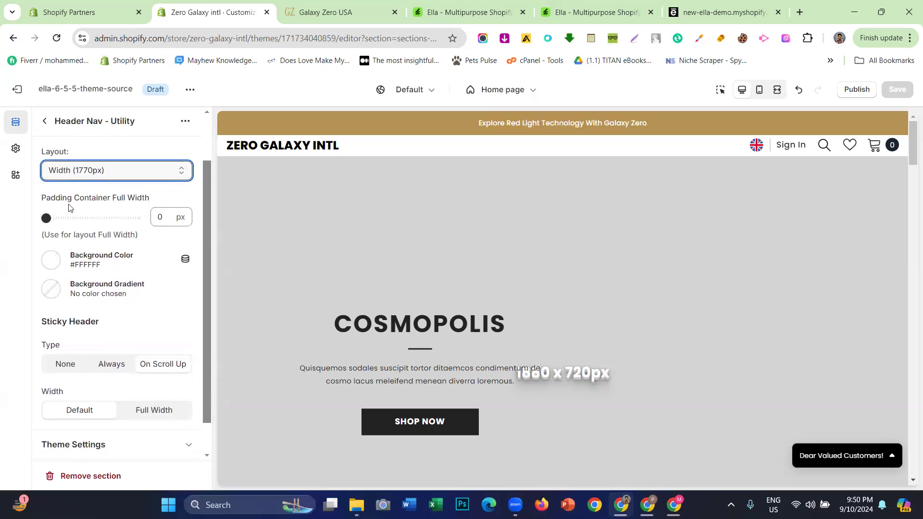
# - Try the pink-to-blue linear preset as the background gradient of Header Nav - Utility and undo it
pyautogui.scroll(-1, 90, 242)
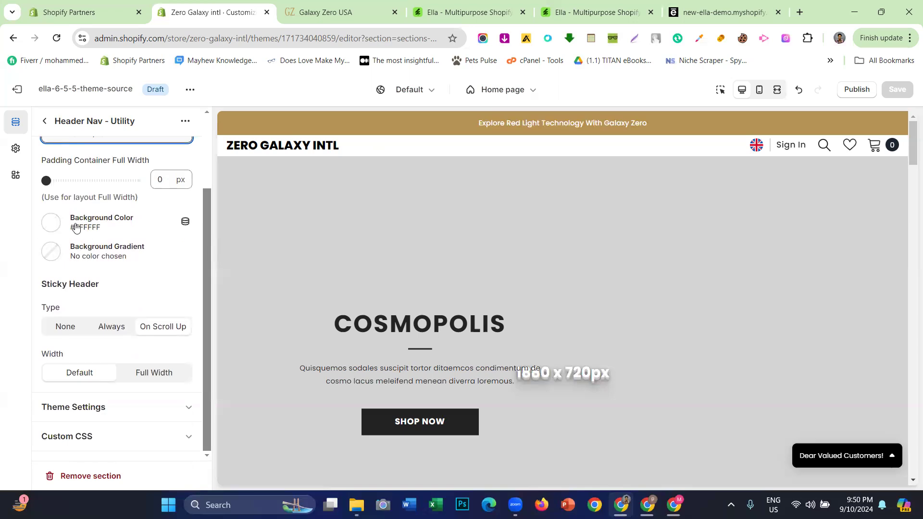
pyautogui.click(342, 11)
pyautogui.click(219, 14)
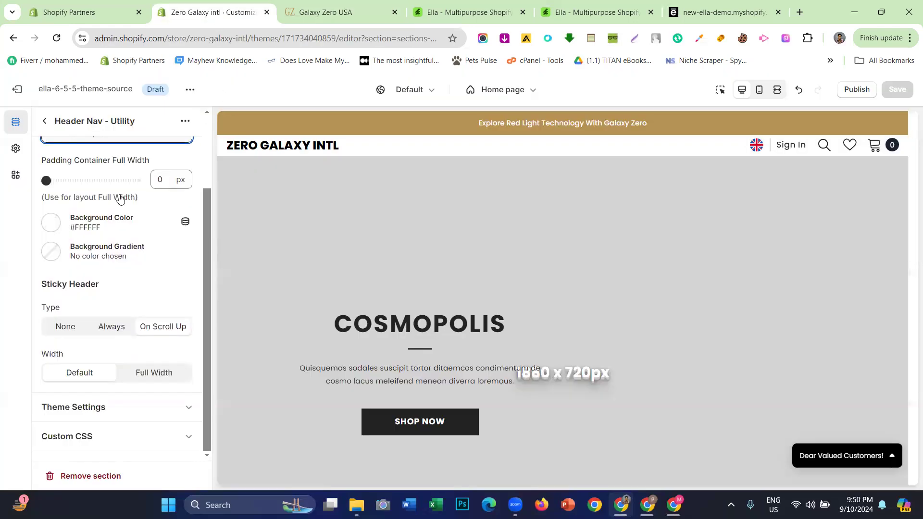
pyautogui.click(53, 259)
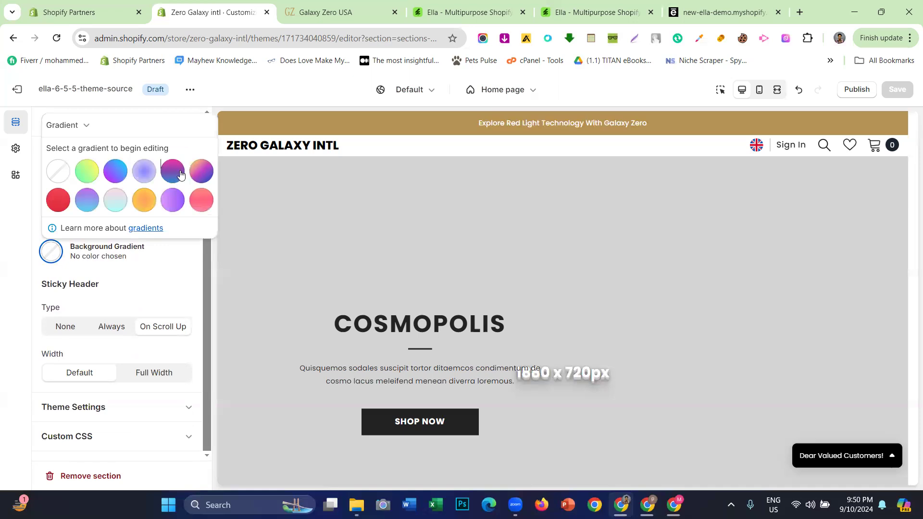
pyautogui.click(180, 173)
pyautogui.click(13, 226)
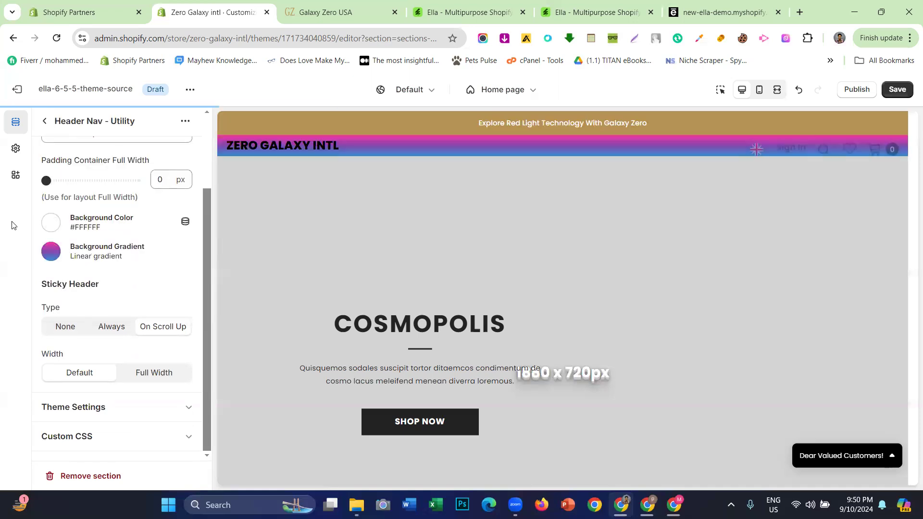
pyautogui.click(798, 89)
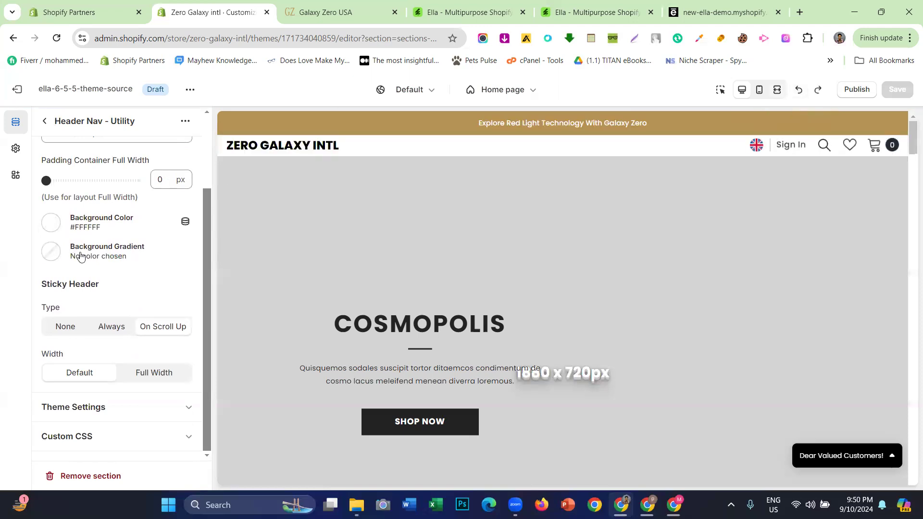
# - Check how the header behaves when the preview page scrolls, and set the Sticky Header type to None
pyautogui.moveTo(47, 287); pyautogui.dragTo(103, 286)
pyautogui.click(144, 285)
pyautogui.scroll(-5, 417, 281)
pyautogui.scroll(5, 417, 281)
pyautogui.scroll(-1, 418, 281)
pyautogui.scroll(1, 348, 308)
pyautogui.scroll(-5, 366, 335)
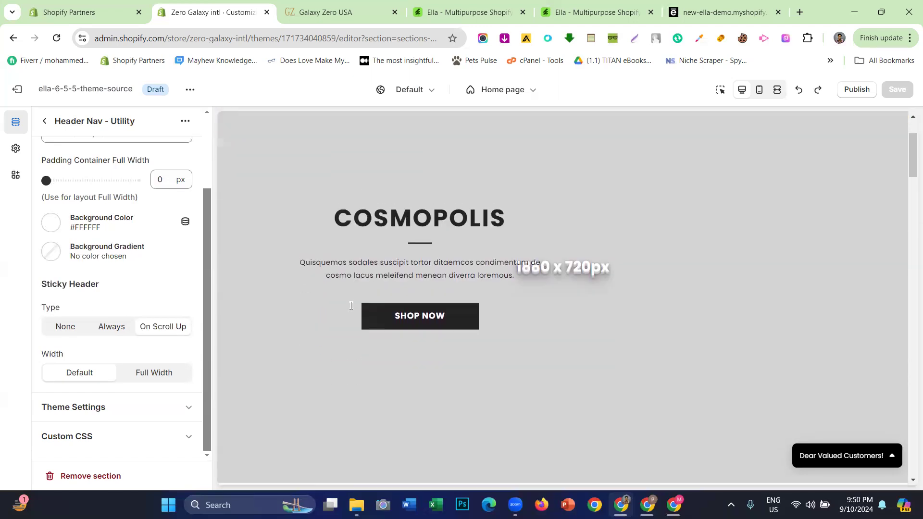
pyautogui.scroll(3, 366, 334)
pyautogui.scroll(2, 366, 334)
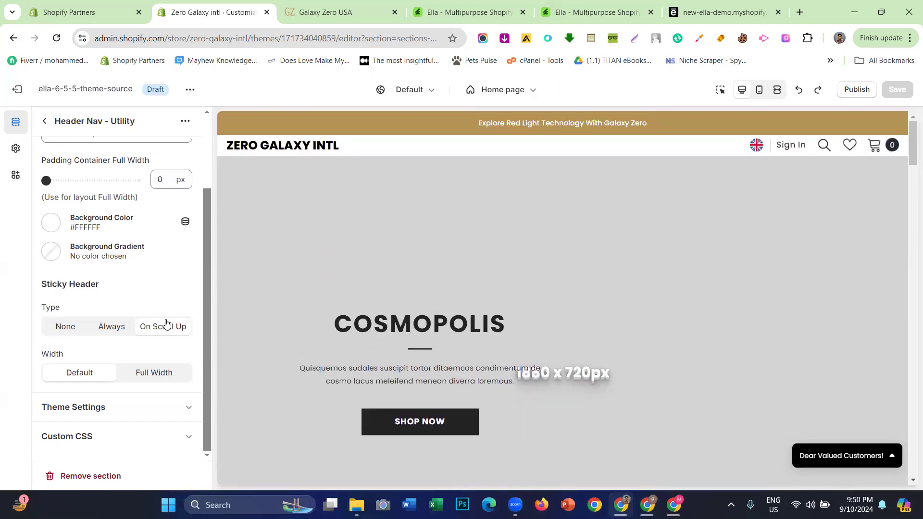
pyautogui.click(60, 330)
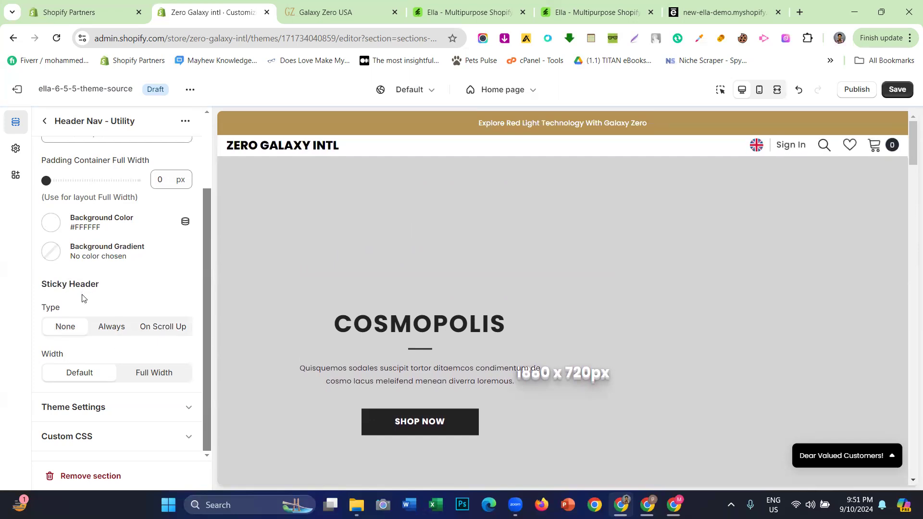
# - Review the theme settings, layout and sticky header options of Header Nav - Utility, and return to the home page sections
pyautogui.click(116, 400)
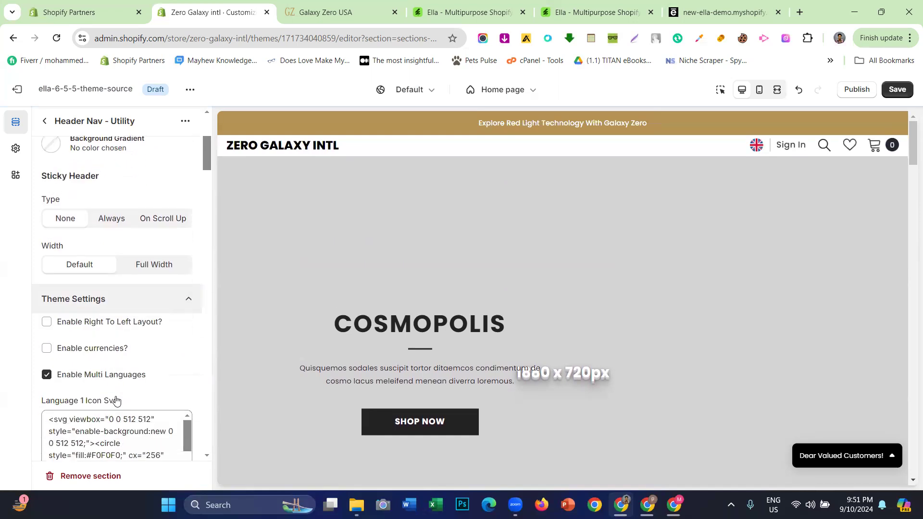
pyautogui.click(118, 296)
pyautogui.scroll(-1, 93, 304)
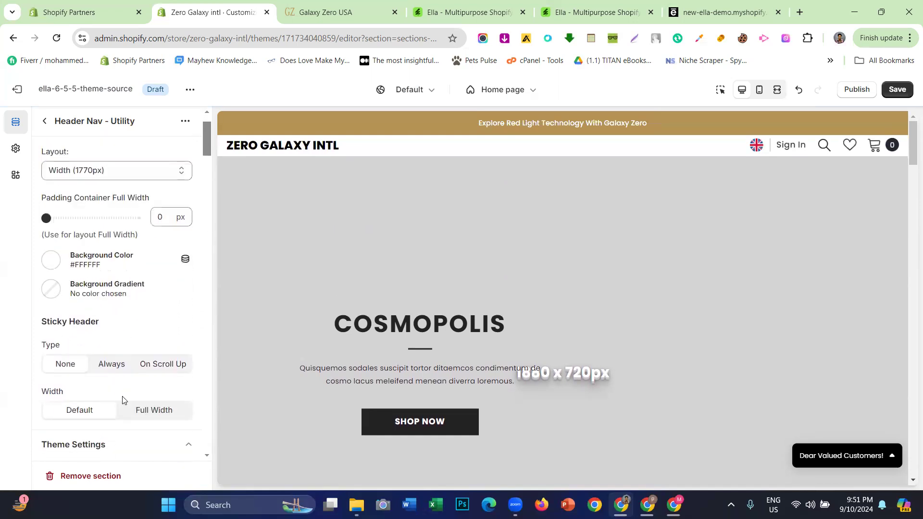
pyautogui.click(45, 122)
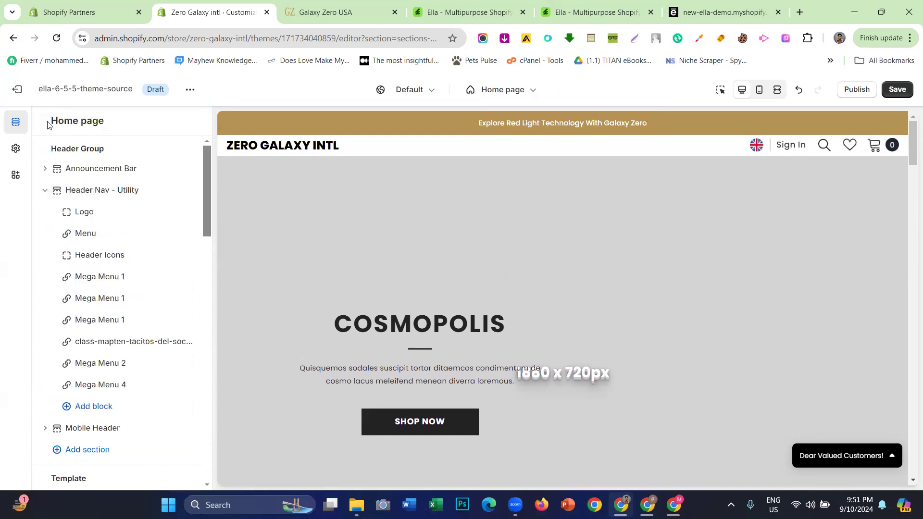
pyautogui.click(86, 194)
pyautogui.scroll(-2, 112, 254)
pyautogui.scroll(2, 111, 255)
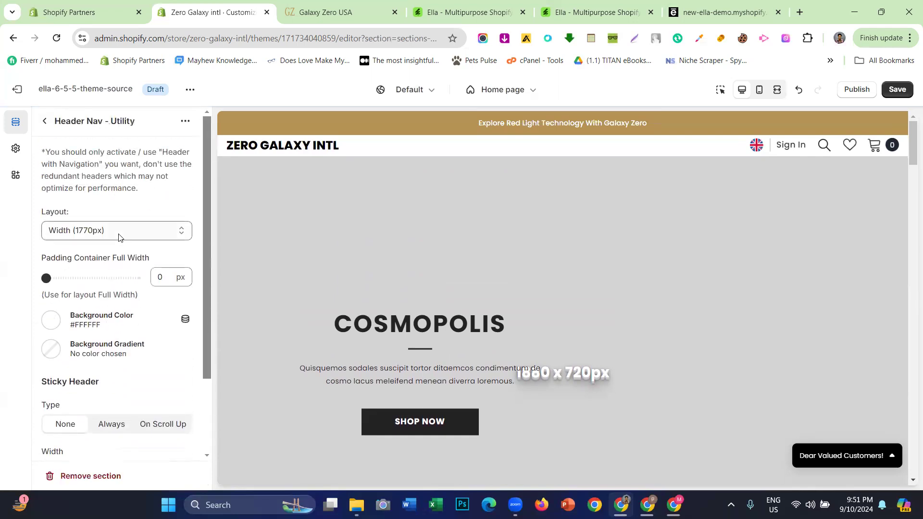
pyautogui.scroll(-2, 118, 239)
pyautogui.click(47, 122)
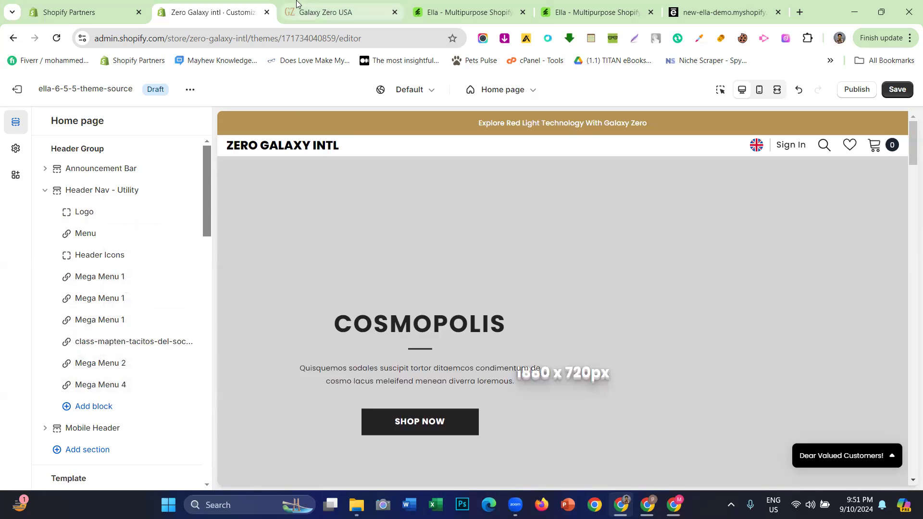
# - Check the Galaxy Zero USA header for reference and remove every mega menu block below Header Icons in Header Nav - Utility
pyautogui.click(336, 12)
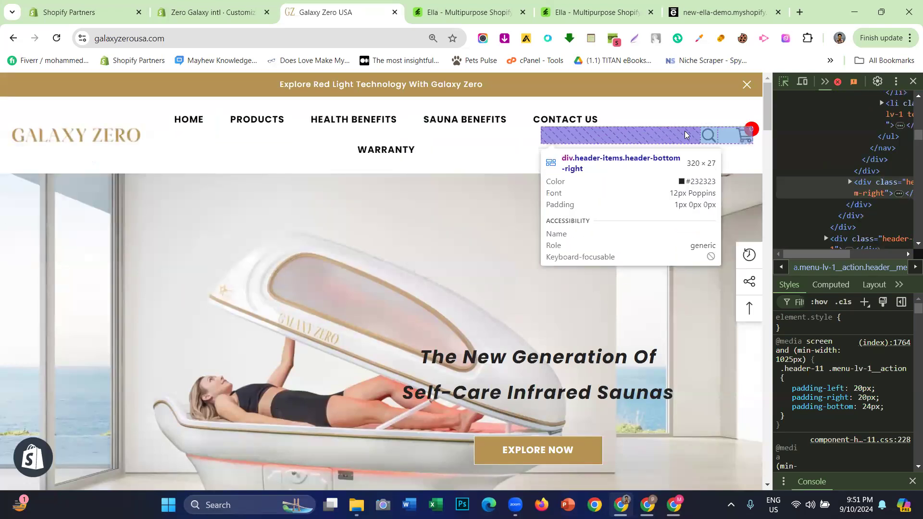
pyautogui.click(211, 12)
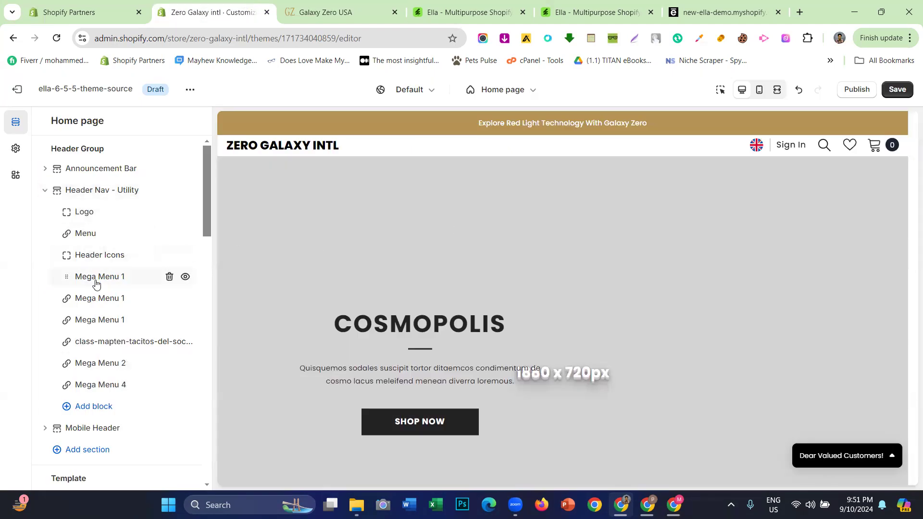
pyautogui.click(170, 280)
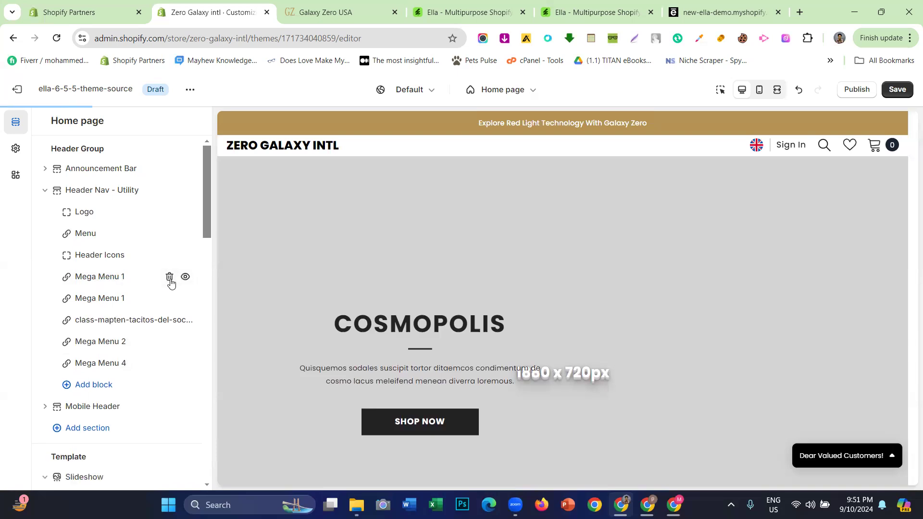
pyautogui.click(170, 281)
pyautogui.click(170, 282)
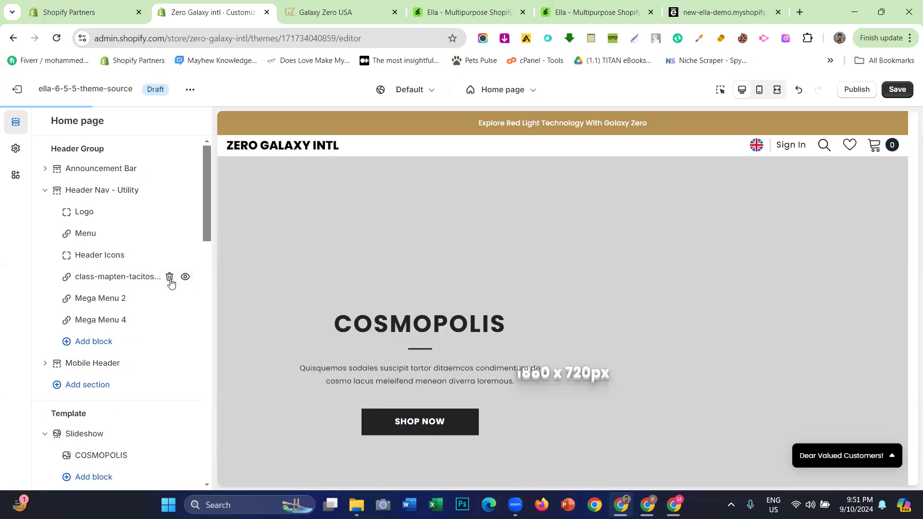
pyautogui.click(170, 282)
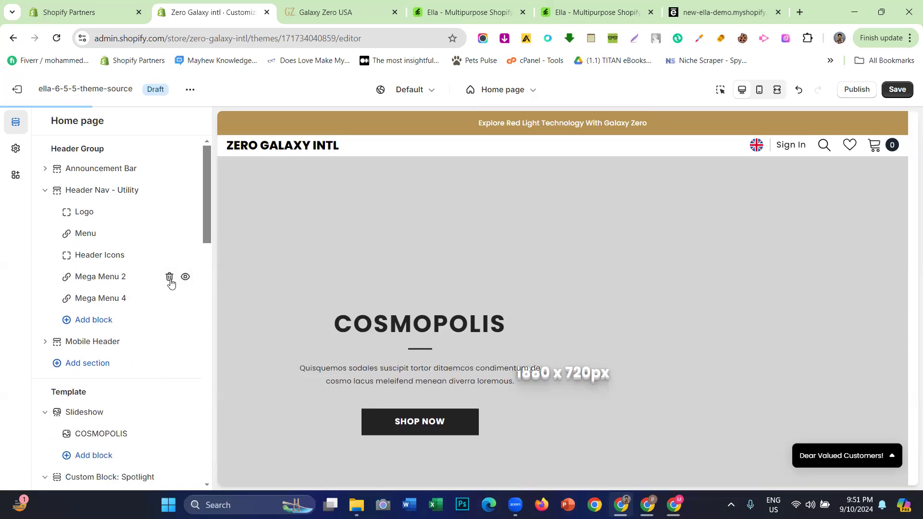
pyautogui.click(170, 281)
pyautogui.click(170, 282)
# - Look over the block types that can be added to Header Nav - Utility without adding one
pyautogui.click(155, 279)
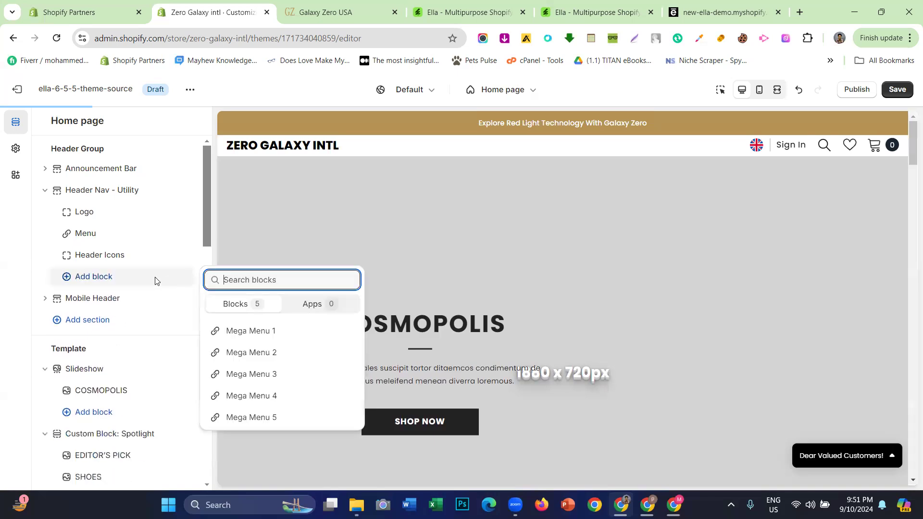
pyautogui.click(5, 280)
pyautogui.click(80, 278)
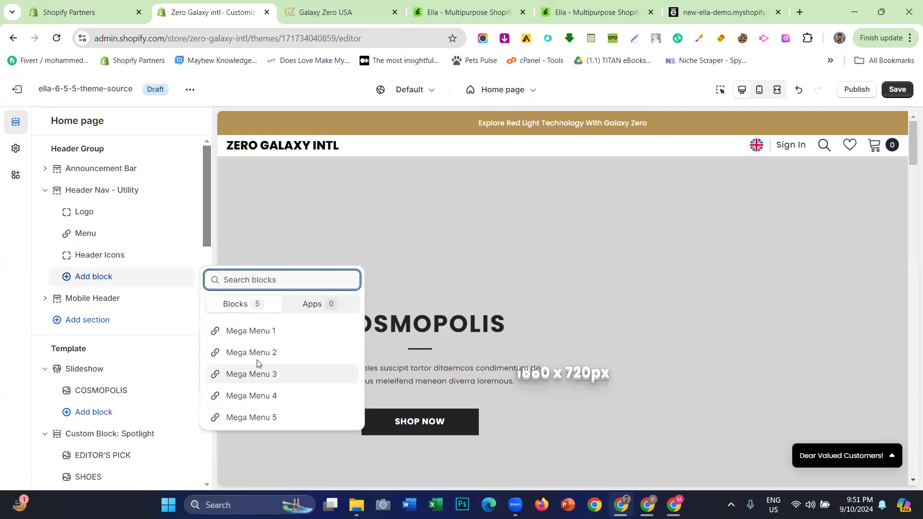
pyautogui.click(2, 229)
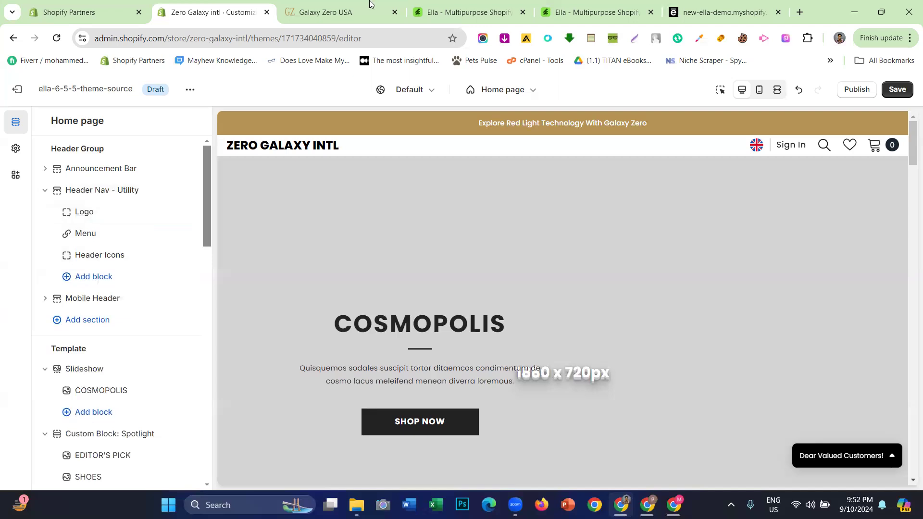
# - On the Galaxy Zero USA site, close the developer tools and view the header logo image in its own tab
pyautogui.click(354, 5)
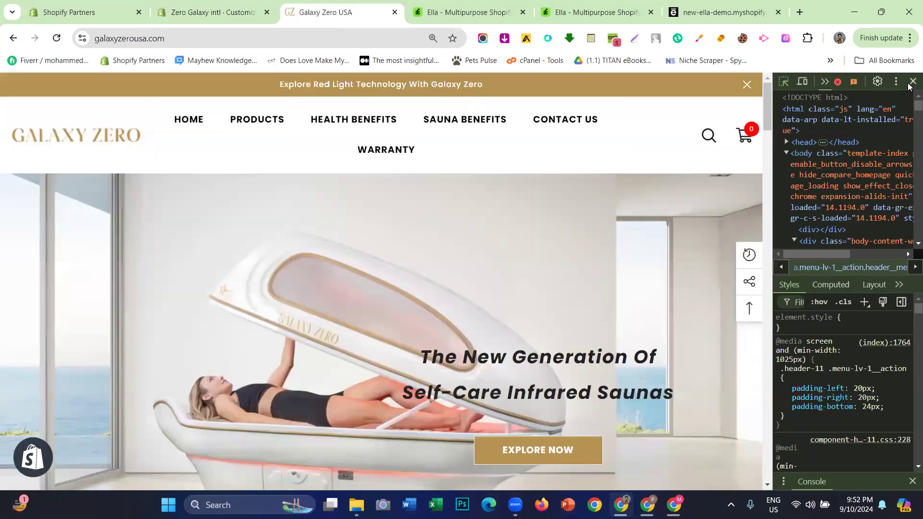
pyautogui.click(912, 82)
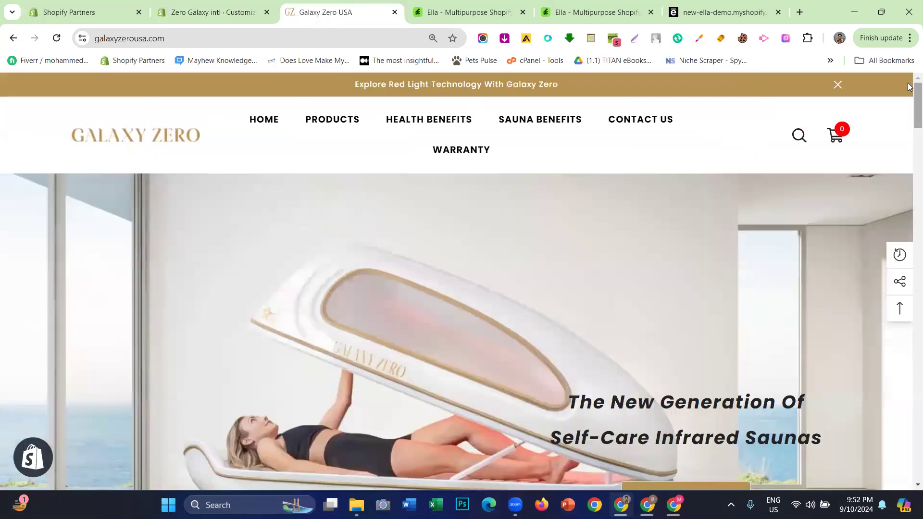
pyautogui.rightClick(135, 138)
pyautogui.scroll(-1, 192, 240)
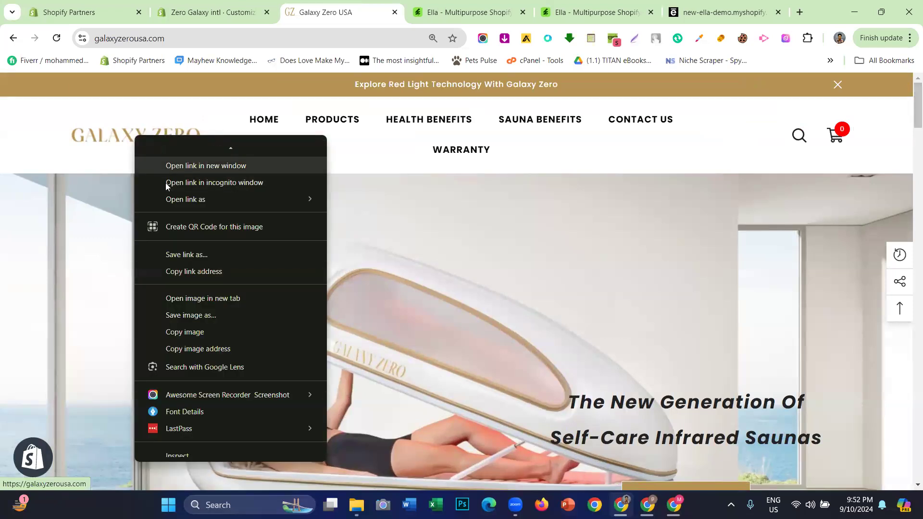
pyautogui.click(217, 291)
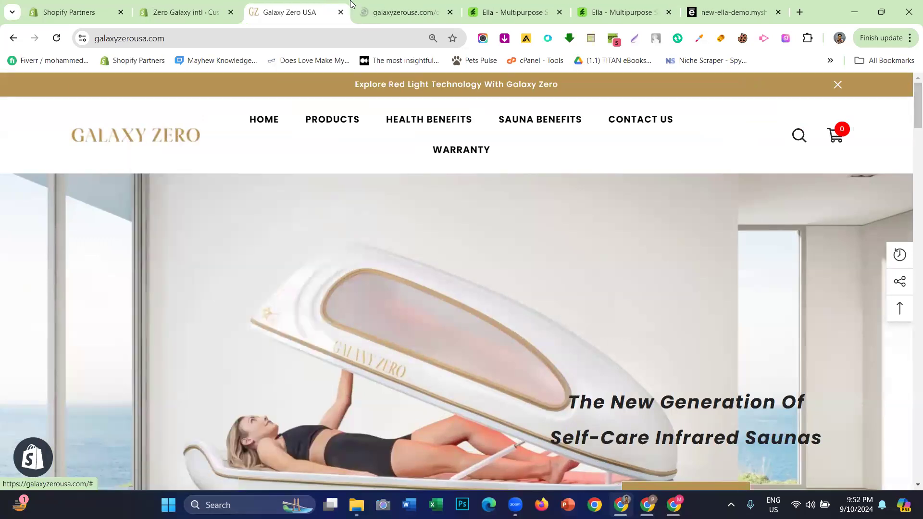
pyautogui.click(368, 12)
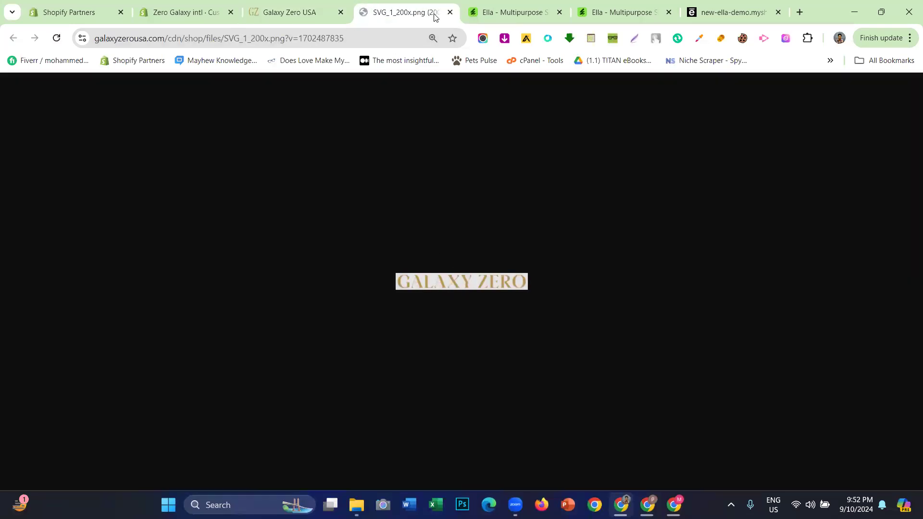
pyautogui.click(450, 12)
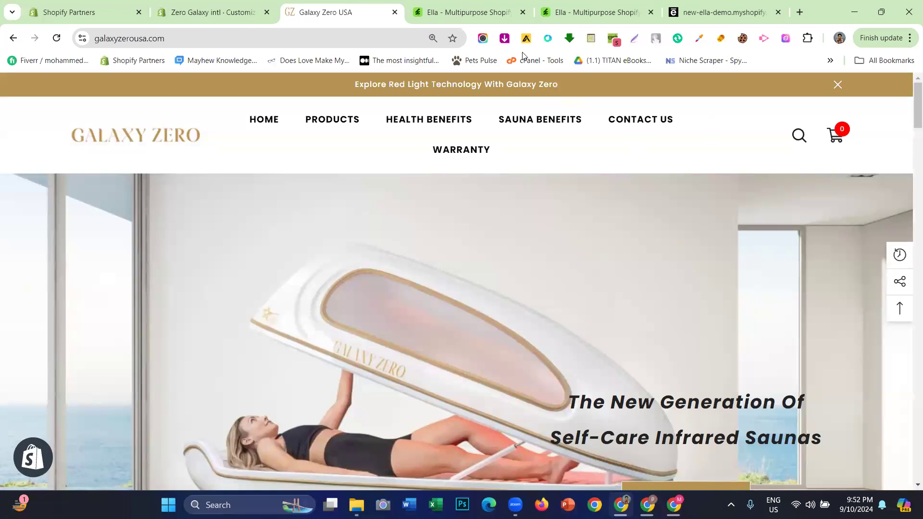
# - Browse the Galaxy Zero USA page images with the Imageye extension, and close it
pyautogui.click(504, 38)
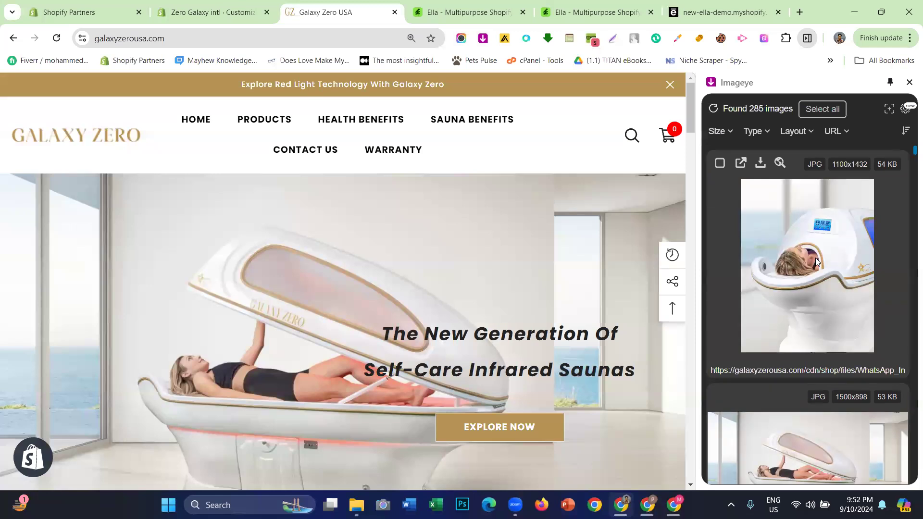
pyautogui.scroll(-5, 815, 257)
pyautogui.scroll(-15, 815, 258)
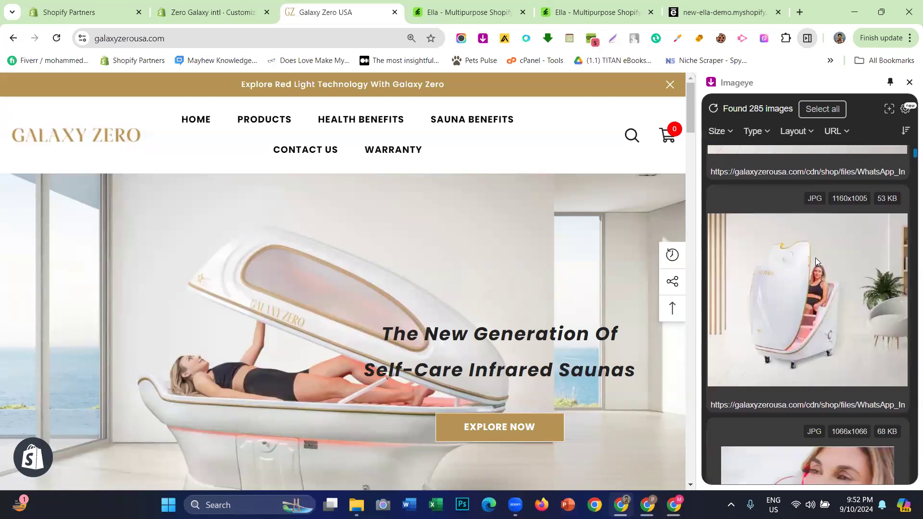
pyautogui.scroll(-10, 815, 257)
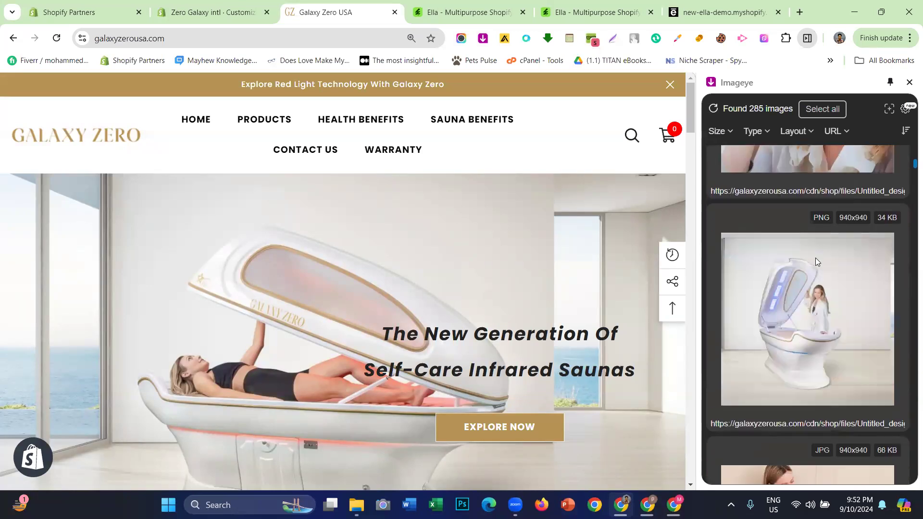
pyautogui.scroll(-10, 815, 261)
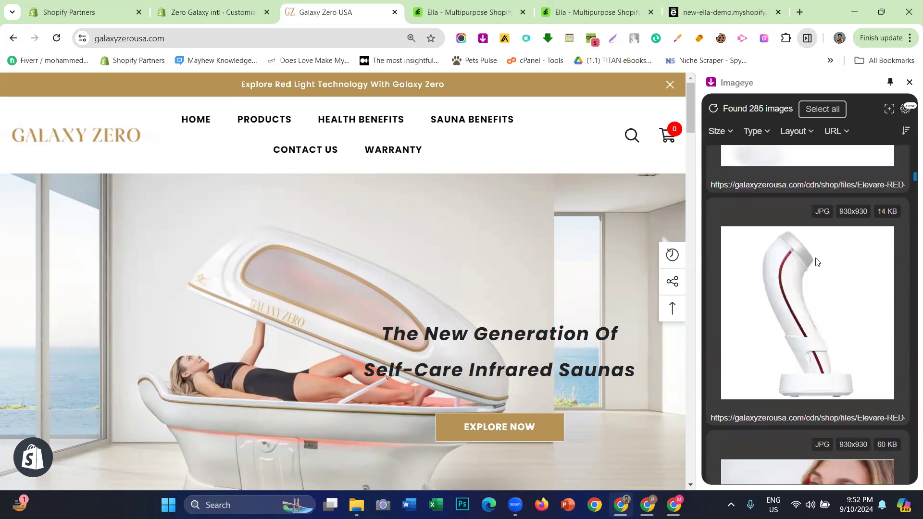
pyautogui.scroll(-10, 816, 262)
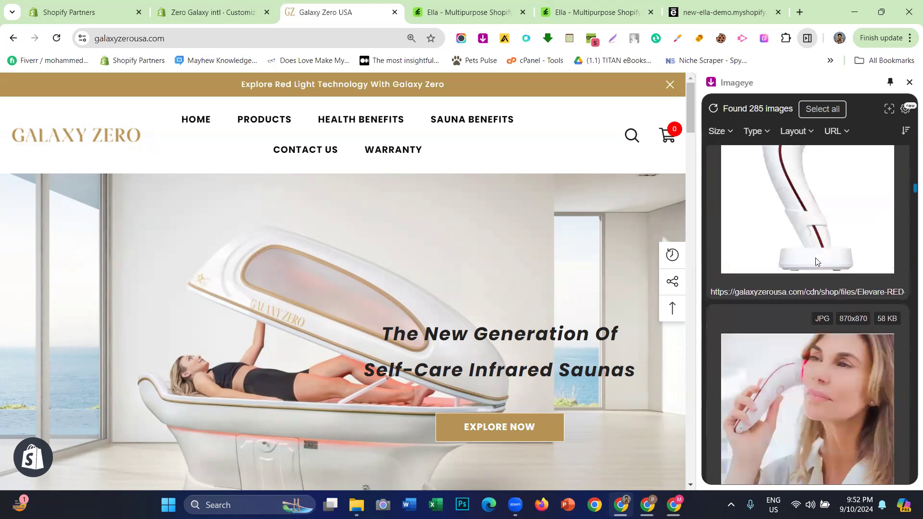
pyautogui.scroll(-10, 817, 261)
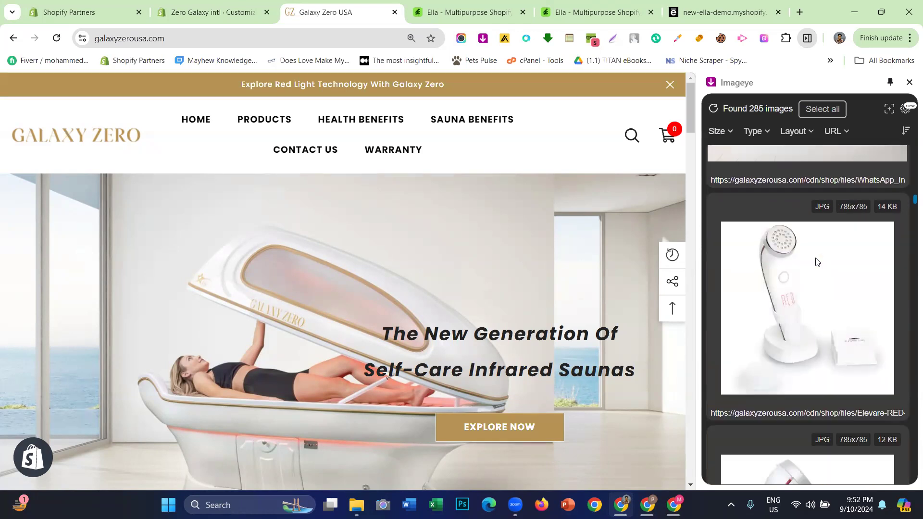
pyautogui.scroll(-8, 816, 261)
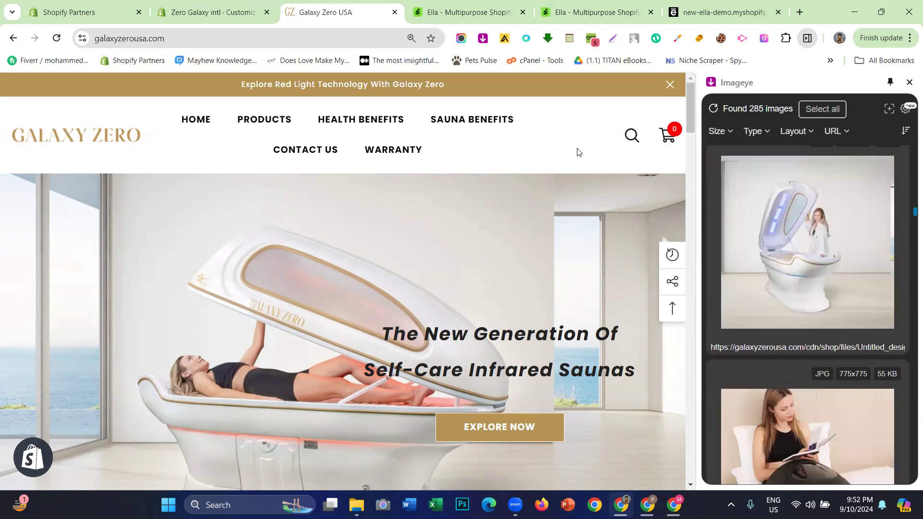
pyautogui.click(909, 84)
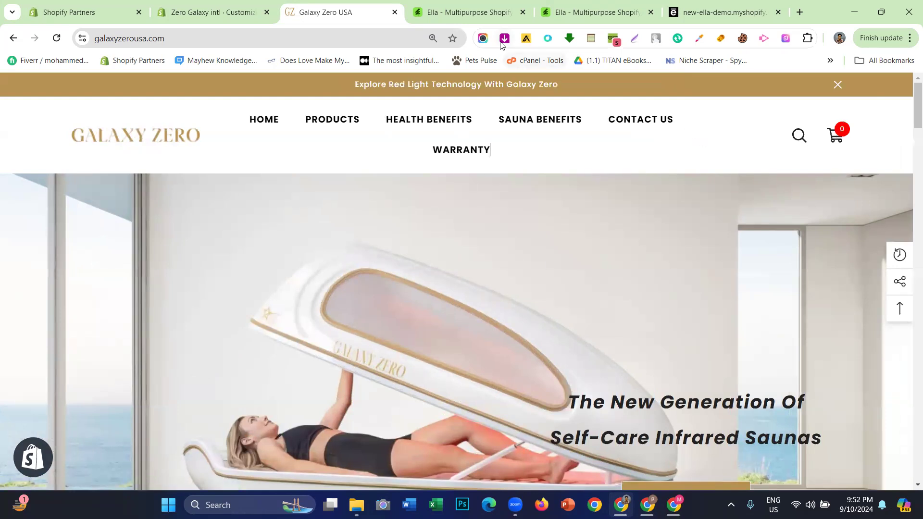
# - Look through the Galaxy Zero USA home page from the hero banner down to the inflammation and muscle pain section
pyautogui.scroll(-5, 412, 258)
pyautogui.scroll(5, 420, 305)
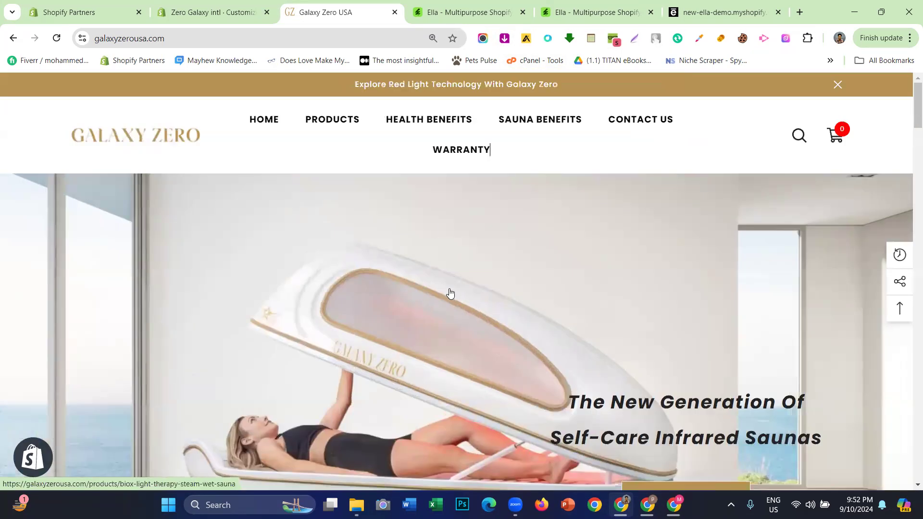
pyautogui.scroll(-10, 450, 293)
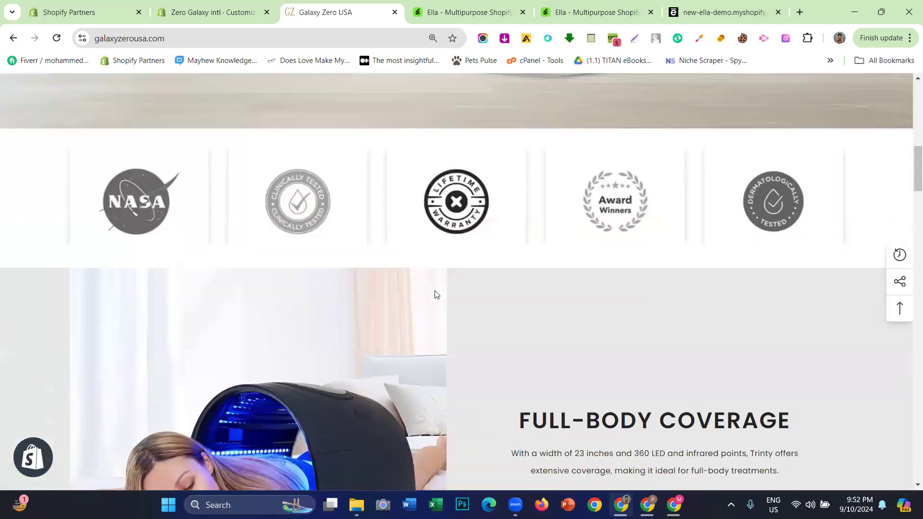
pyautogui.scroll(8, 436, 294)
pyautogui.scroll(-10, 329, 198)
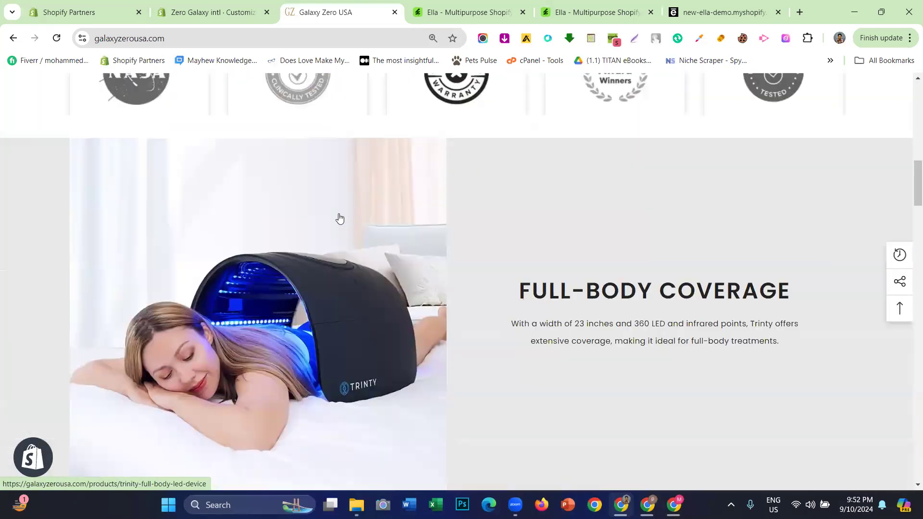
pyautogui.scroll(-5, 340, 220)
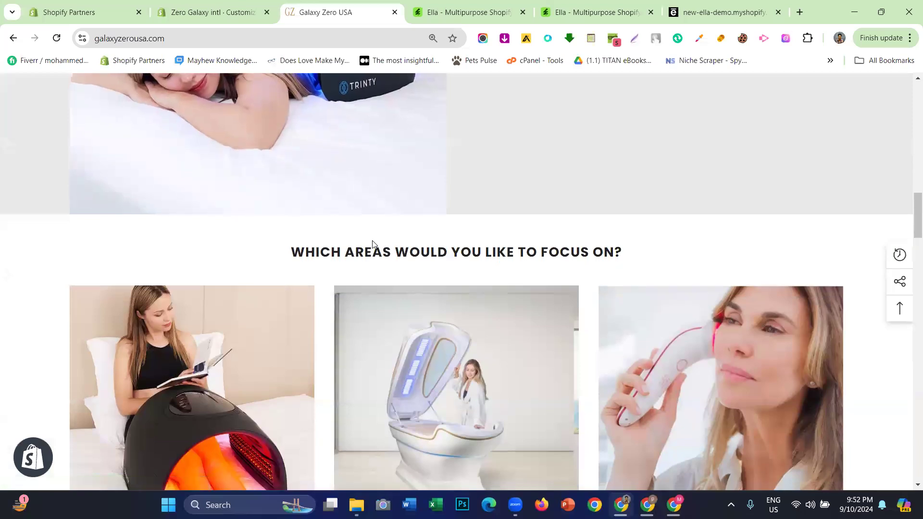
pyautogui.scroll(-11, 372, 244)
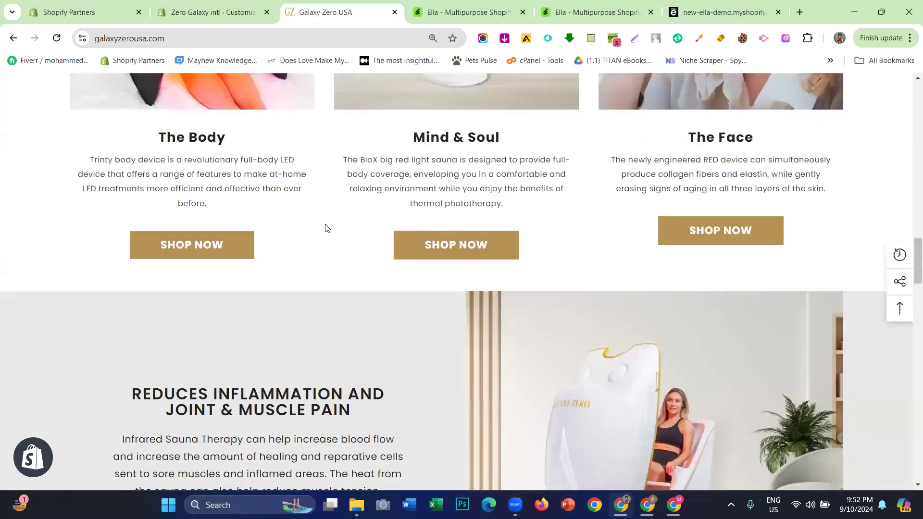
pyautogui.scroll(15, 456, 295)
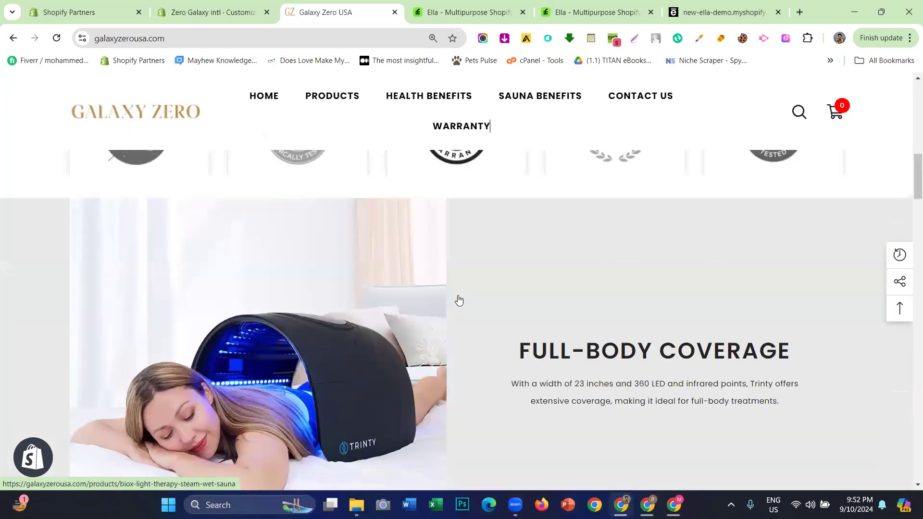
pyautogui.scroll(6, 458, 300)
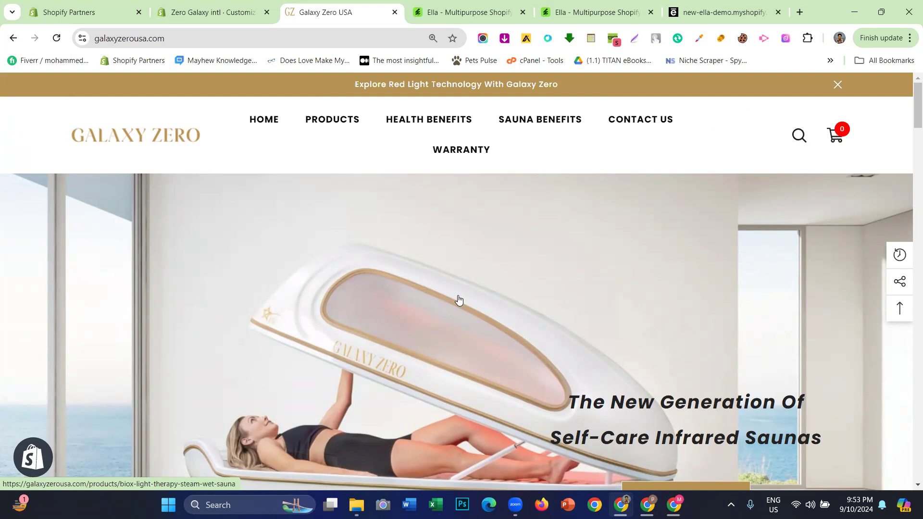
# - Check the options for saving the Full-Body Coverage photo on the home page without choosing one
pyautogui.scroll(-10, 358, 208)
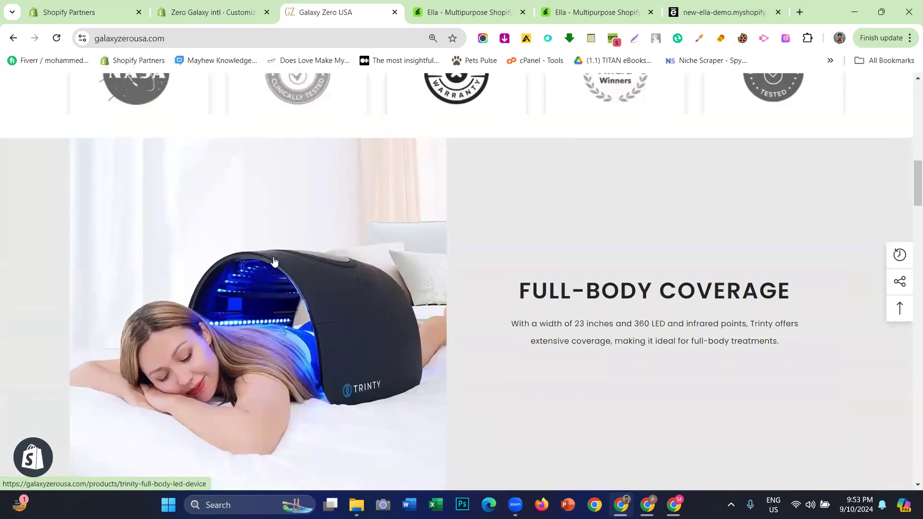
pyautogui.rightClick(280, 247)
pyautogui.scroll(-2, 295, 204)
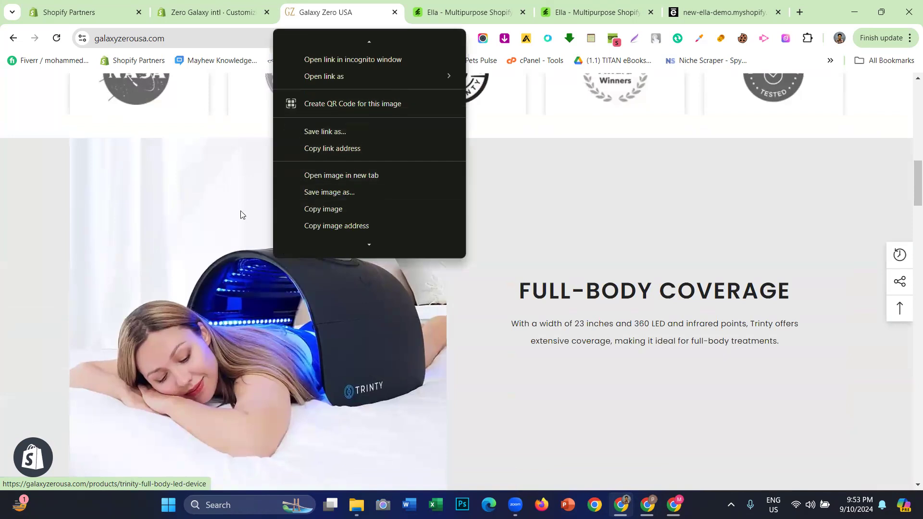
pyautogui.scroll(10, 134, 176)
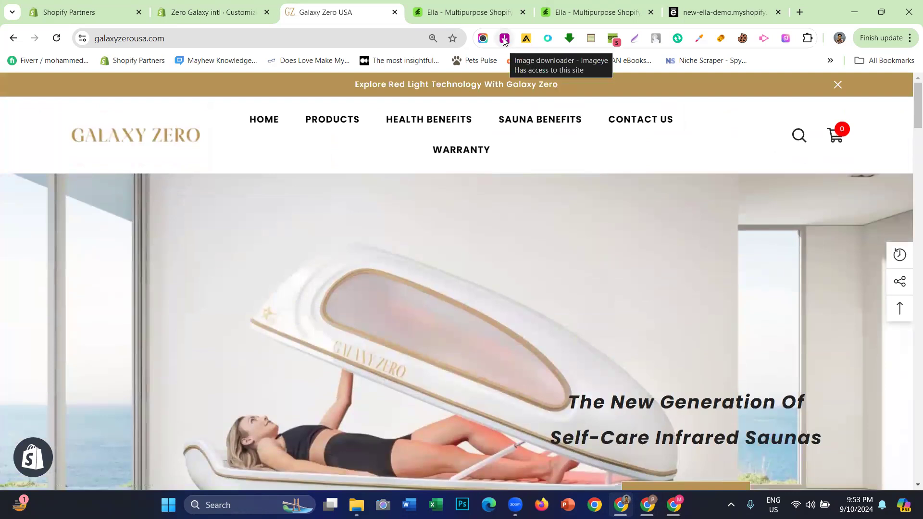
# - Open the browser's extensions page and go from there to the Chrome Web Store
pyautogui.click(504, 40)
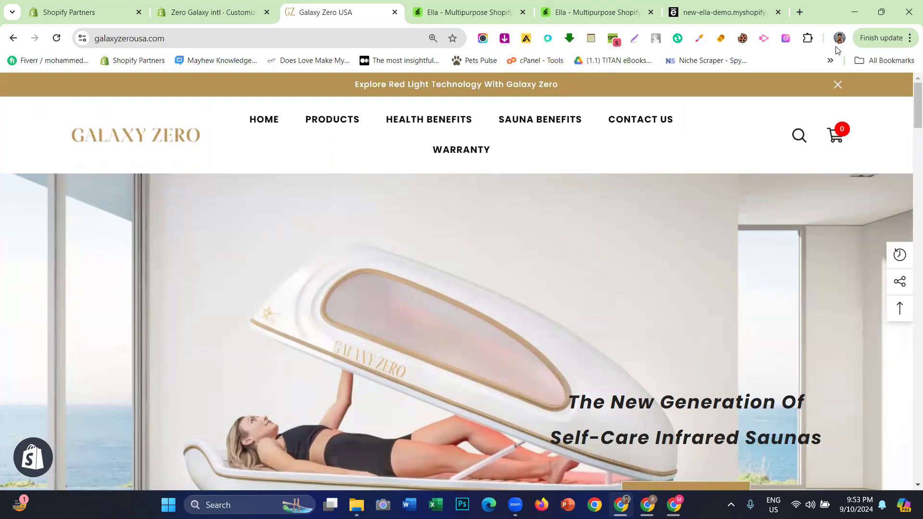
pyautogui.click(887, 38)
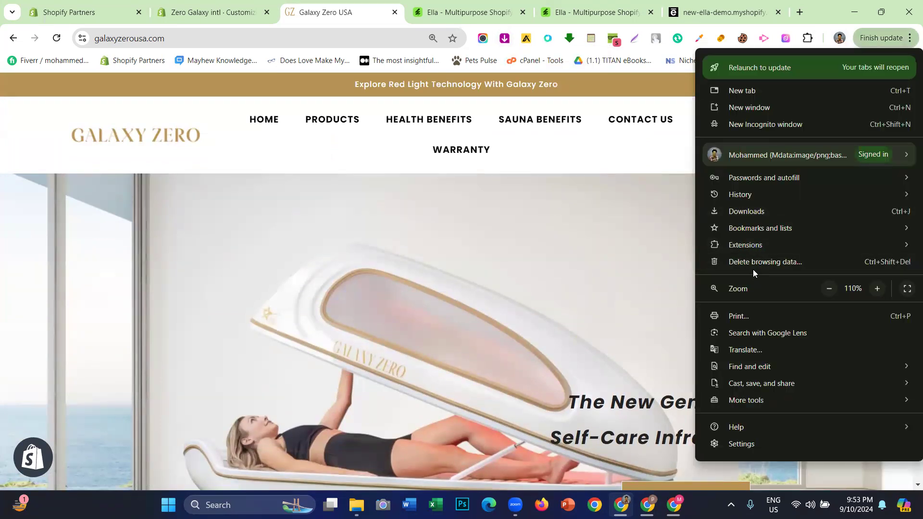
pyautogui.moveTo(740, 248)
pyautogui.click(657, 249)
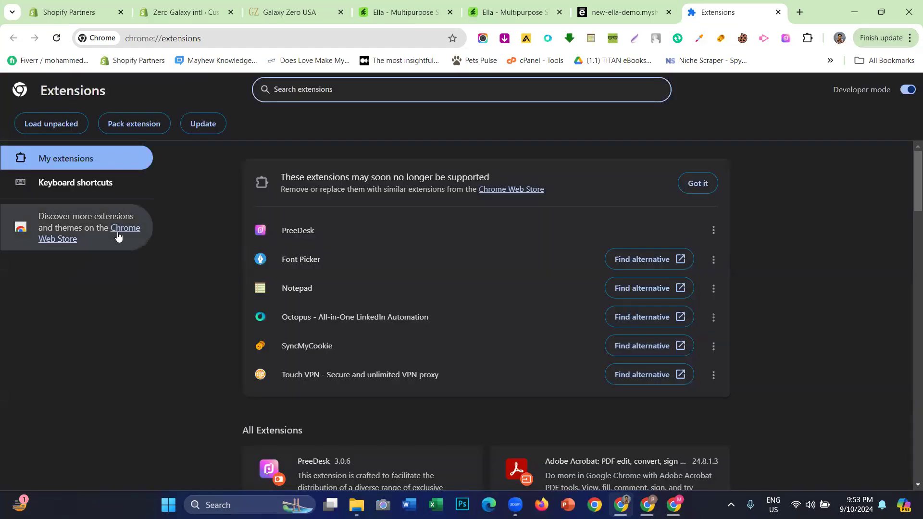
pyautogui.click(115, 230)
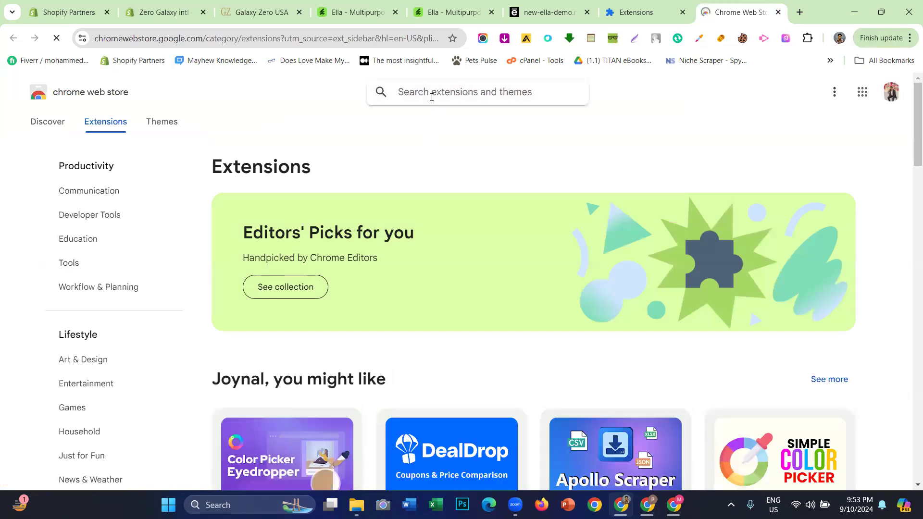
# - Search the Chrome Web Store for Image Downloader and examine the Image downloader - Imageye listing among the results
pyautogui.click(432, 97)
pyautogui.write('image d')
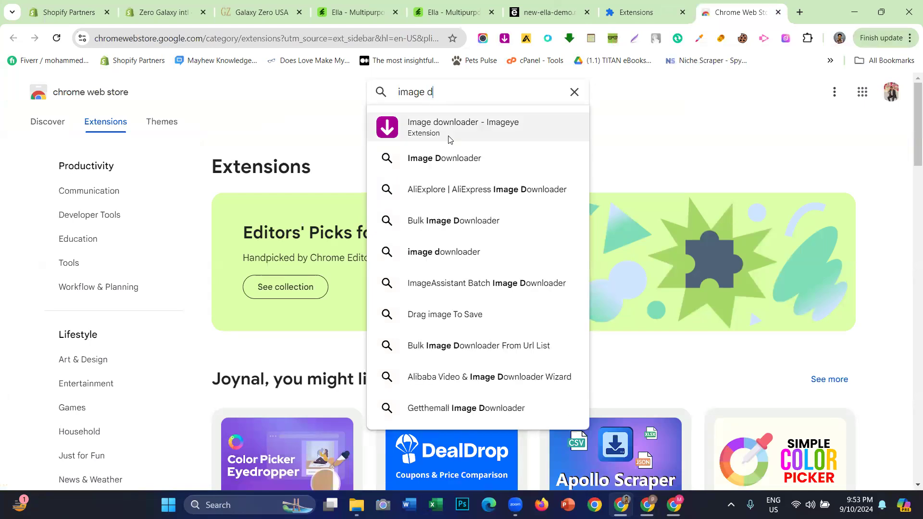
pyautogui.click(465, 159)
pyautogui.scroll(-5, 431, 153)
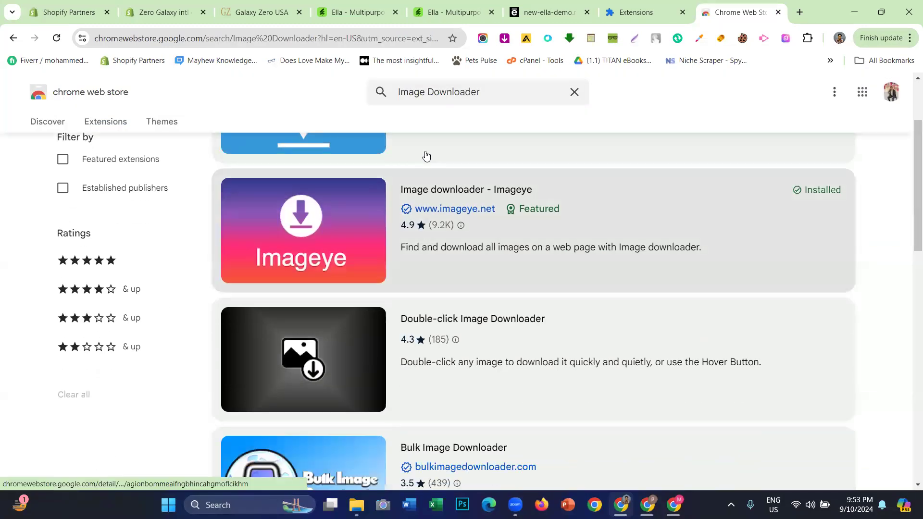
pyautogui.scroll(5, 455, 218)
pyautogui.scroll(-1, 489, 222)
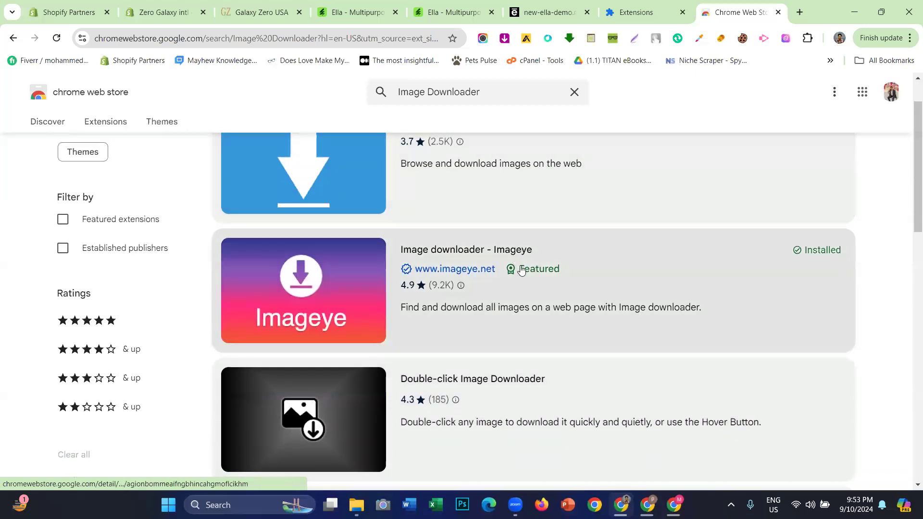
pyautogui.scroll(-3, 494, 247)
pyautogui.scroll(2, 495, 247)
pyautogui.scroll(-3, 495, 247)
pyautogui.scroll(3, 495, 247)
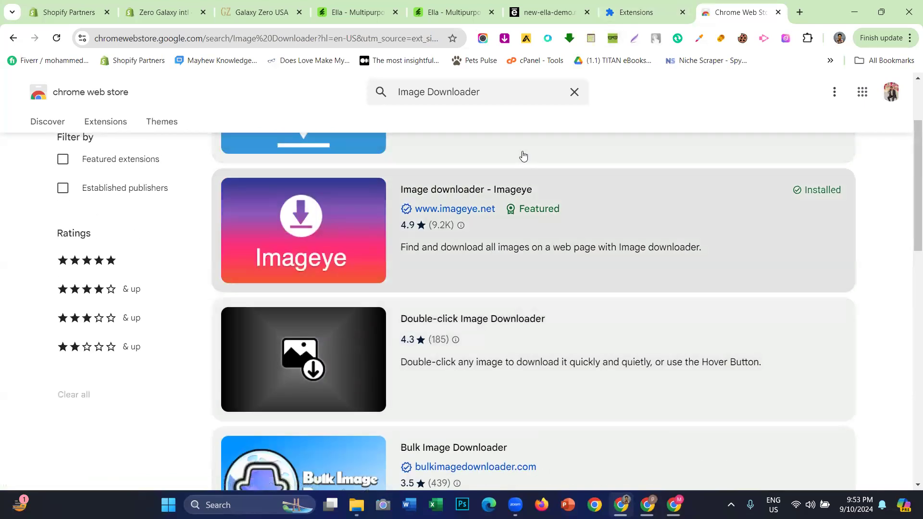
pyautogui.scroll(3, 521, 156)
# - Return to the Galaxy Zero USA site and scan its home page for images with the Imageye extension
pyautogui.click(567, 4)
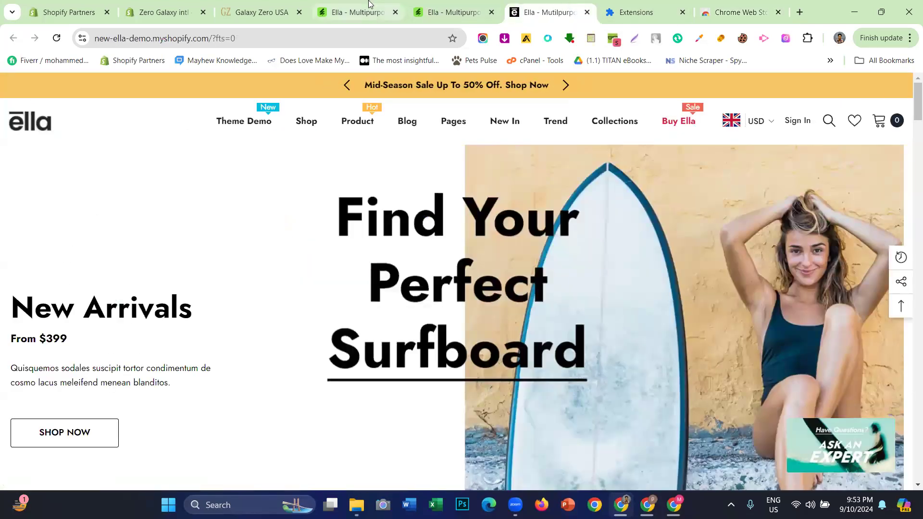
pyautogui.click(262, 12)
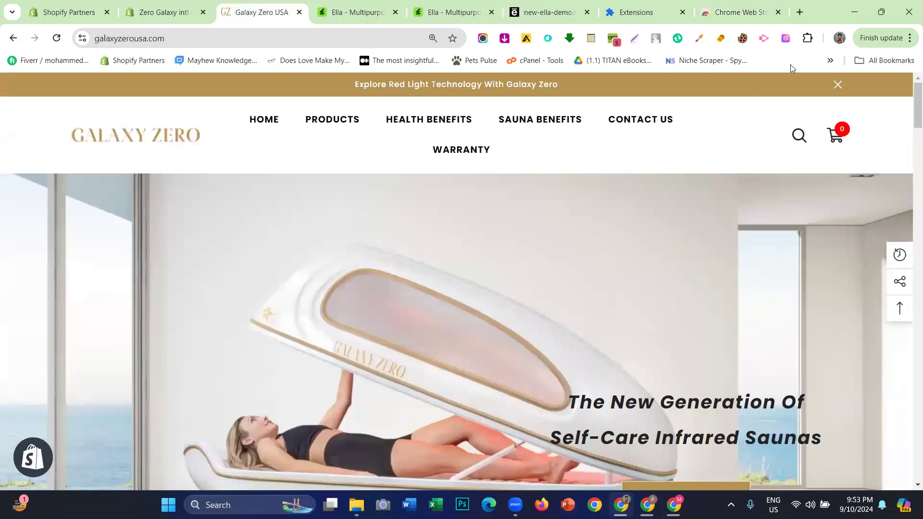
pyautogui.scroll(-2, 586, 156)
pyautogui.scroll(2, 577, 159)
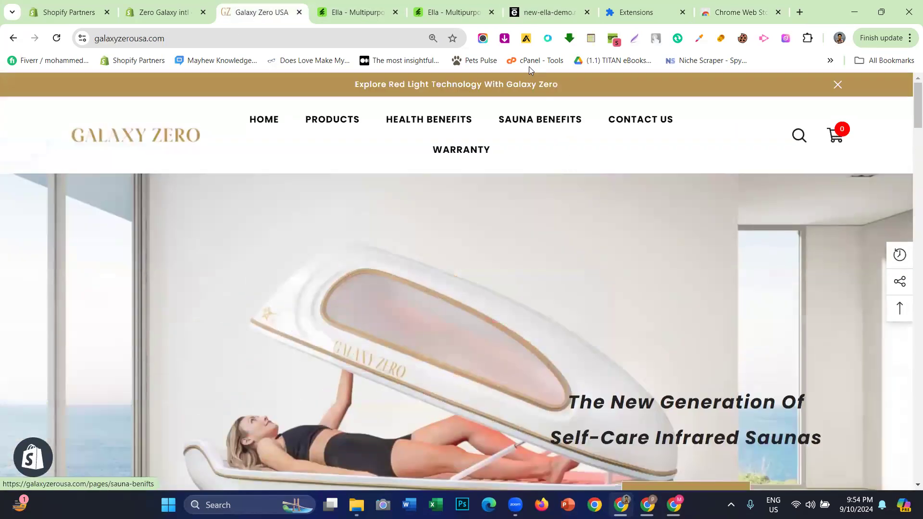
pyautogui.click(504, 38)
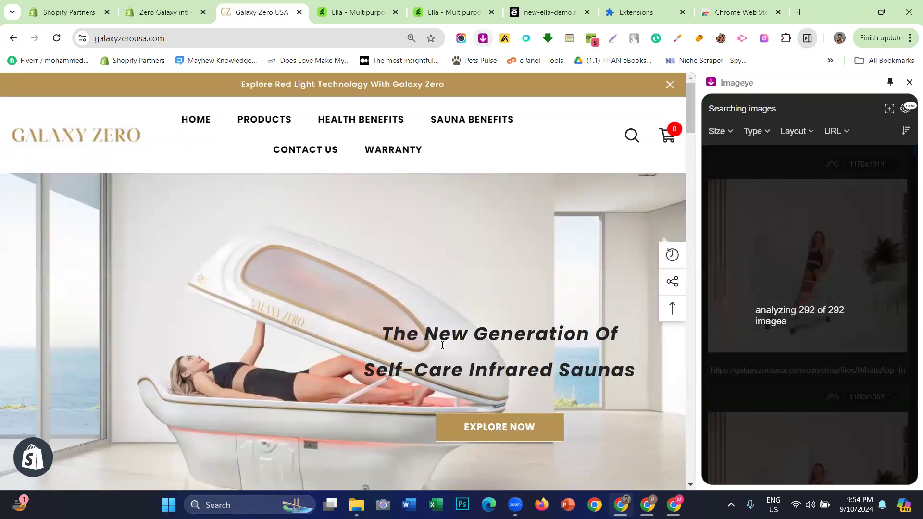
# - Compare the first images listed in Imageye with the banner and sections of the Galaxy Zero USA home page
pyautogui.scroll(-1, 830, 257)
pyautogui.scroll(1, 830, 257)
pyautogui.scroll(-2, 533, 258)
pyautogui.scroll(-5, 820, 265)
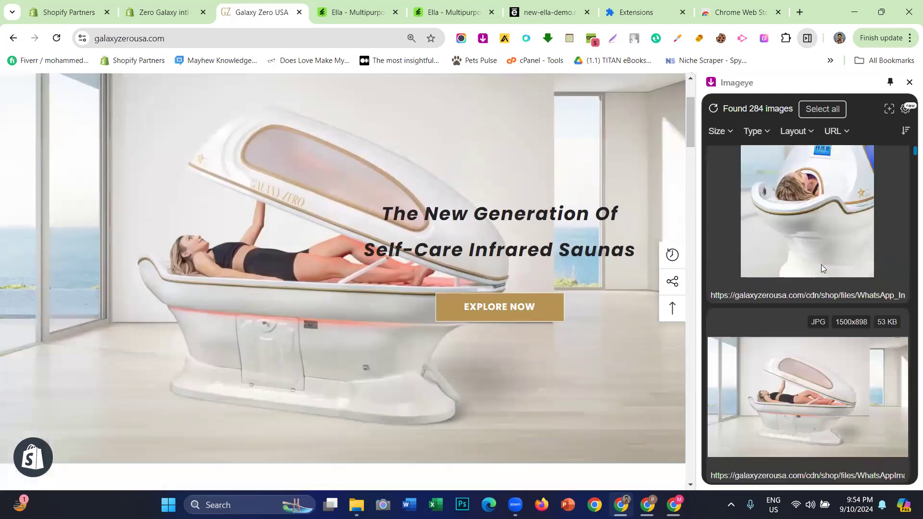
pyautogui.scroll(-6, 476, 314)
pyautogui.scroll(-8, 849, 284)
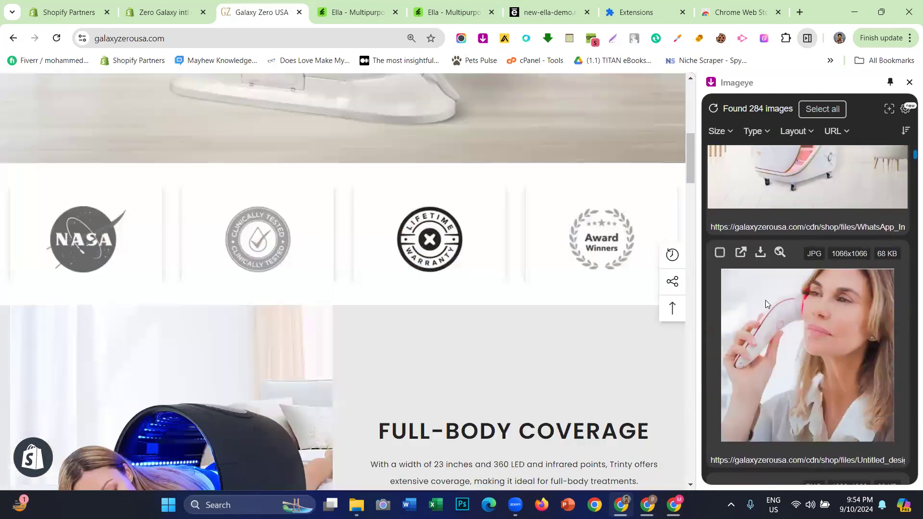
pyautogui.scroll(8, 373, 350)
pyautogui.scroll(-8, 799, 313)
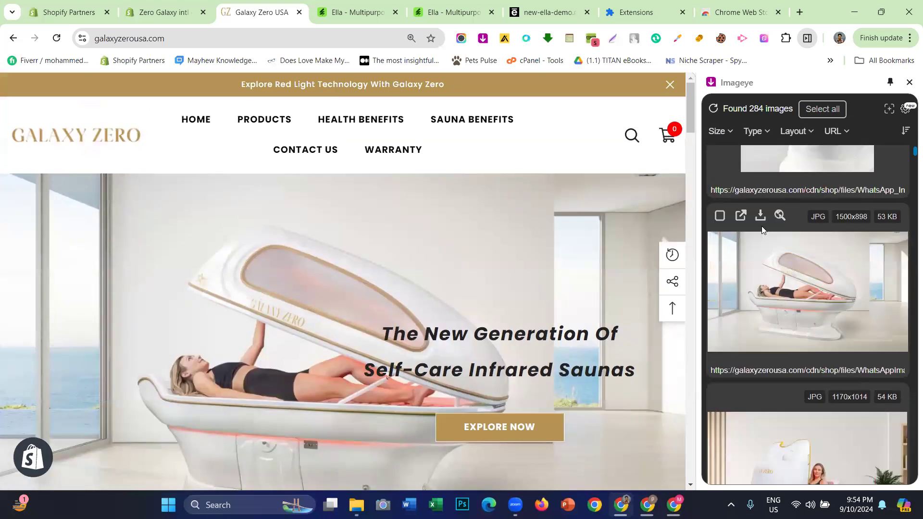
# - Select the 1100x1432 sauna image for download in Imageye and clear the selection again
pyautogui.scroll(3, 760, 353)
pyautogui.click(736, 253)
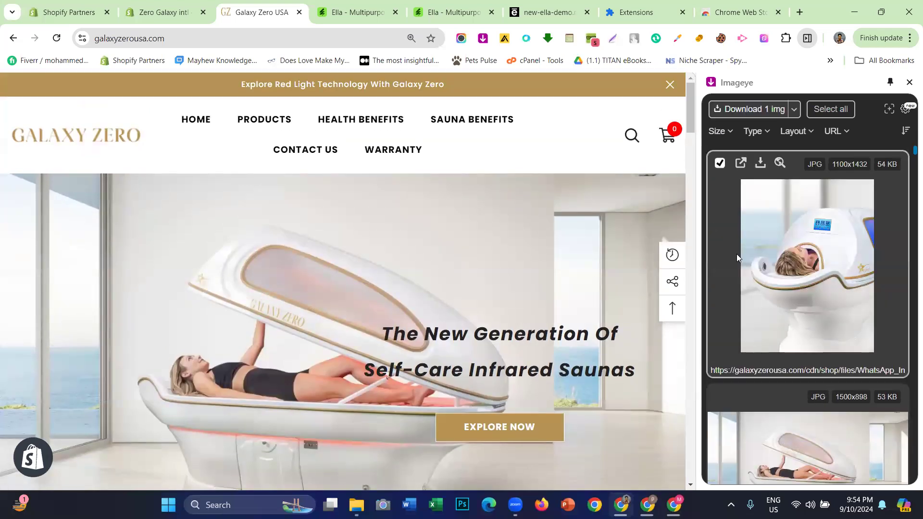
pyautogui.scroll(-2, 761, 351)
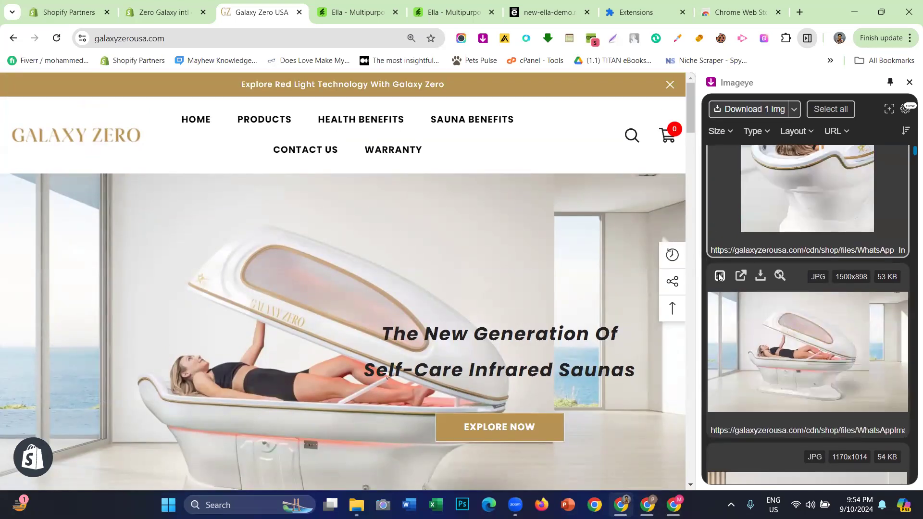
pyautogui.scroll(2, 753, 251)
pyautogui.click(720, 164)
# - Look through the sauna and red-light device photos listed in Imageye for the Galaxy Zero USA home page
pyautogui.scroll(-10, 828, 246)
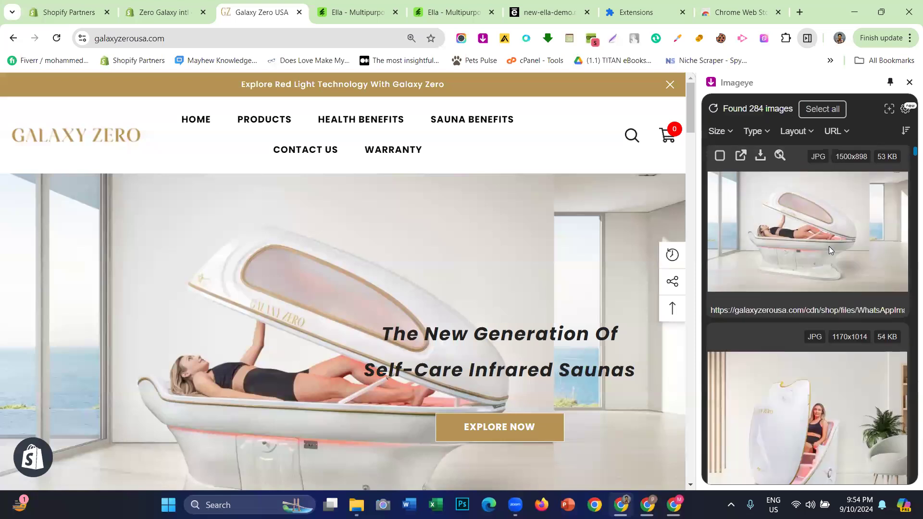
pyautogui.scroll(-15, 829, 246)
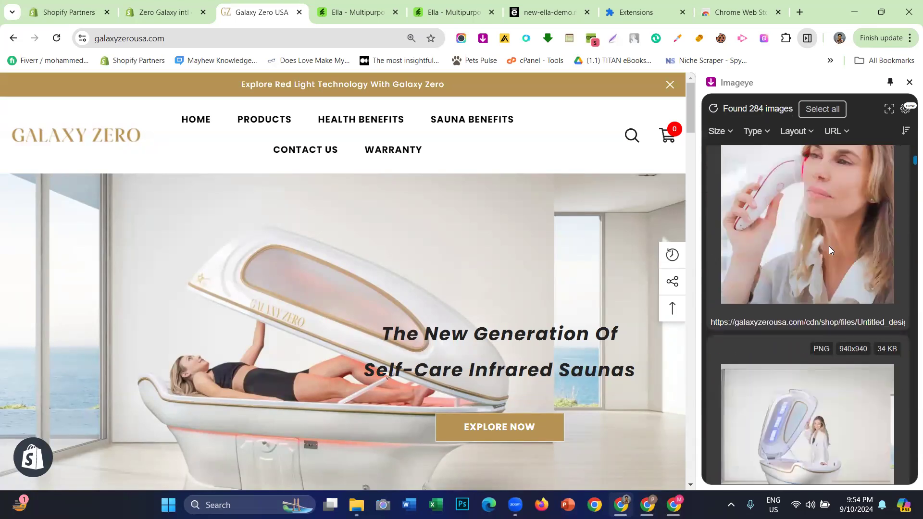
pyautogui.scroll(-15, 828, 246)
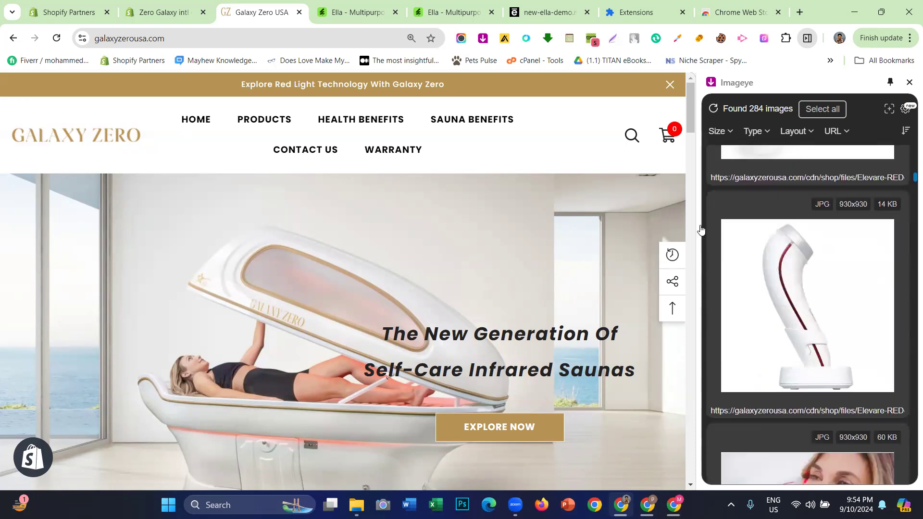
pyautogui.scroll(-5, 874, 248)
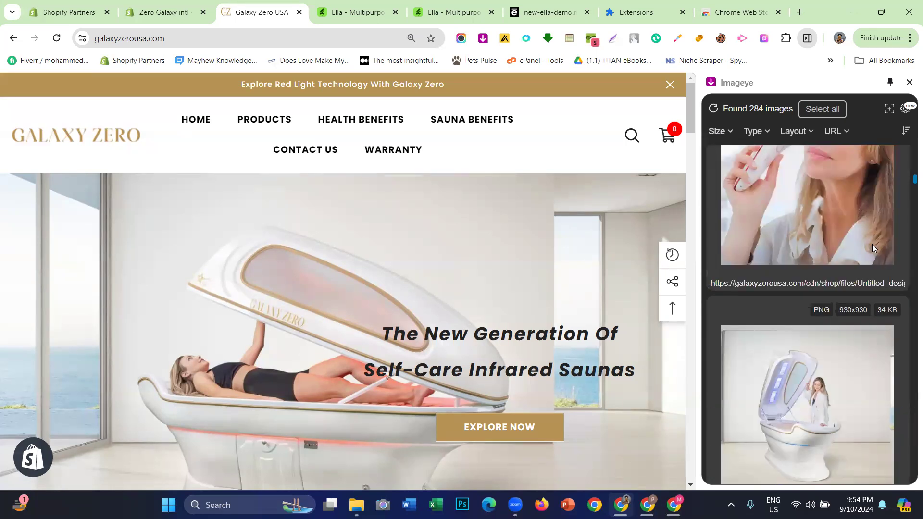
pyautogui.scroll(-10, 872, 248)
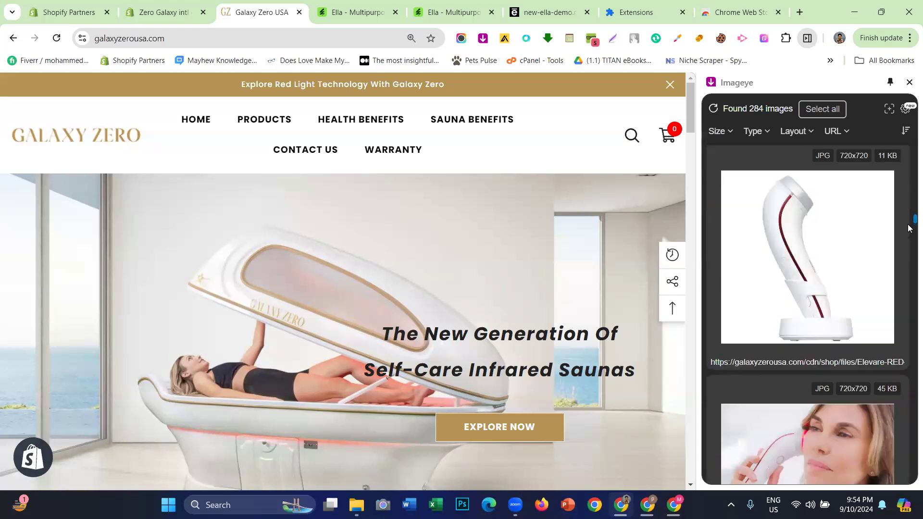
pyautogui.scroll(-5, 909, 237)
pyautogui.moveTo(908, 245); pyautogui.dragTo(908, 322)
pyautogui.scroll(-10, 746, 260)
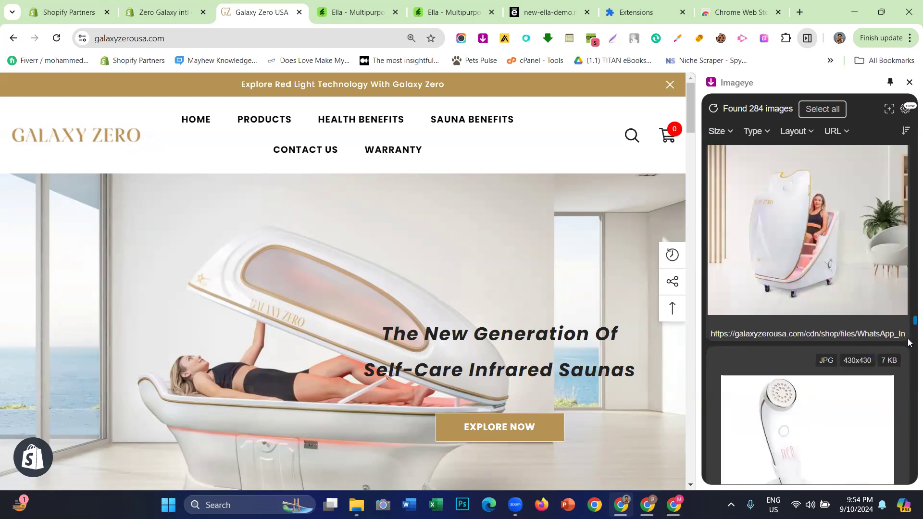
pyautogui.moveTo(908, 325); pyautogui.dragTo(908, 450)
pyautogui.scroll(-8, 818, 354)
pyautogui.scroll(-10, 792, 319)
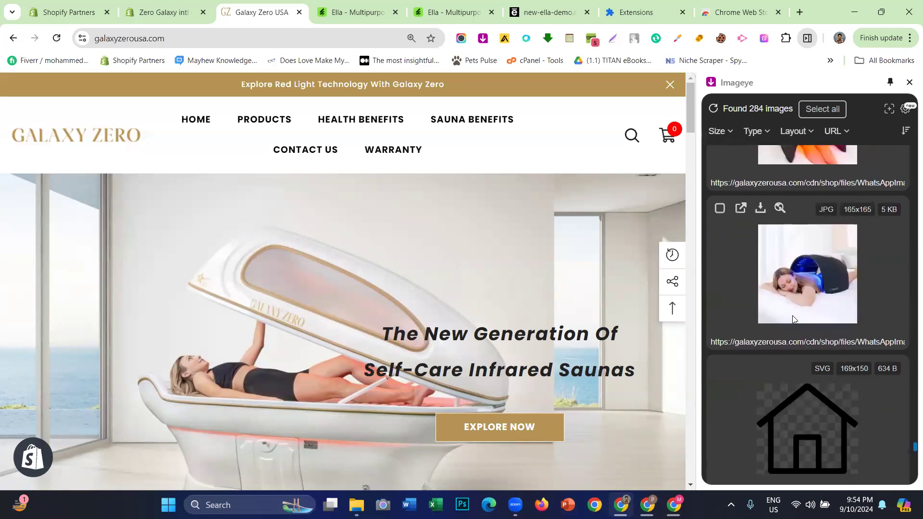
# - Download the 200x26 PNG version of the gold Galaxy Zero logo from the Imageye results
pyautogui.scroll(-15, 792, 307)
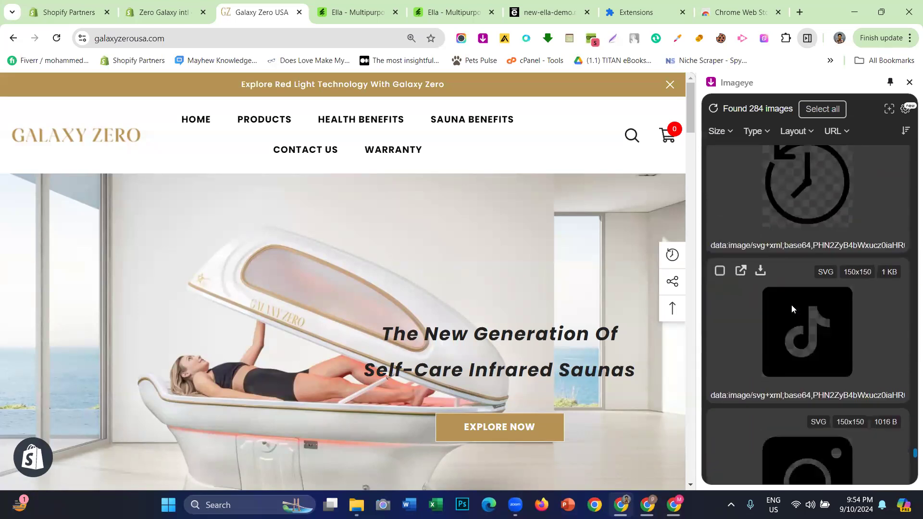
pyautogui.scroll(-12, 791, 301)
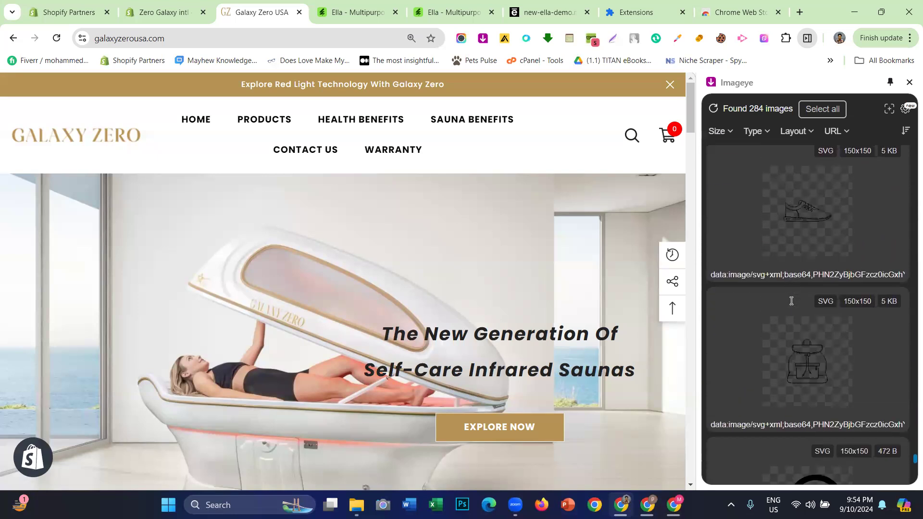
pyautogui.scroll(-12, 791, 301)
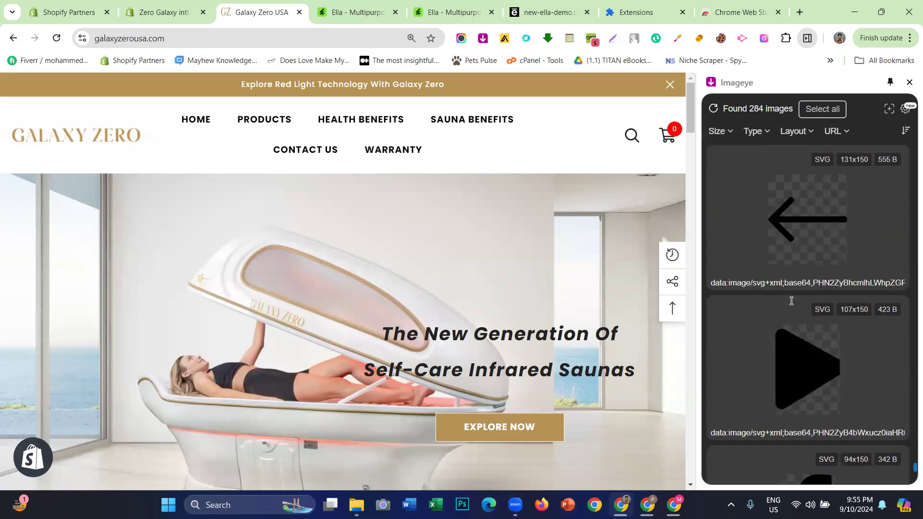
pyautogui.scroll(-6, 790, 301)
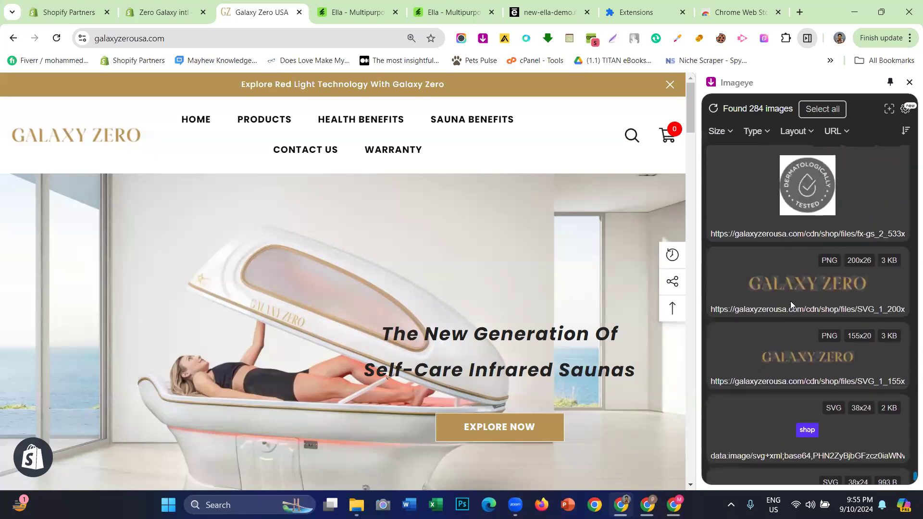
pyautogui.moveTo(766, 244)
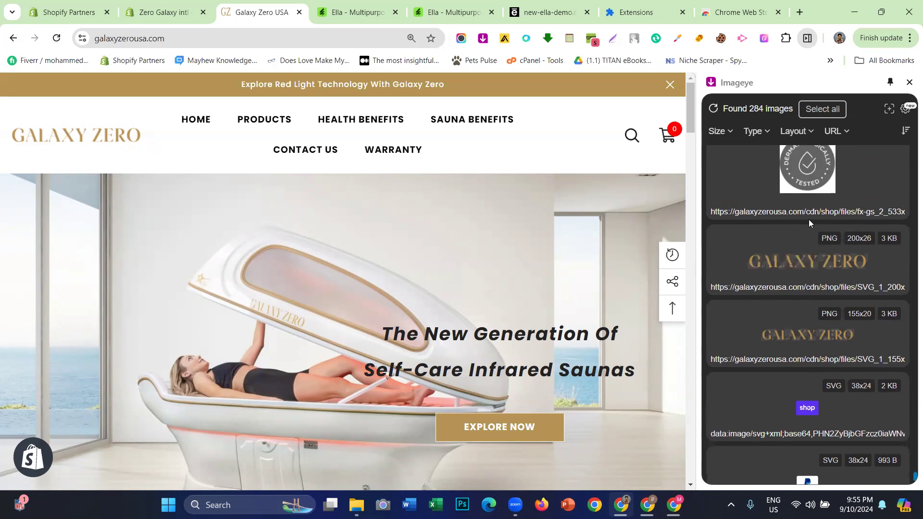
pyautogui.click(766, 238)
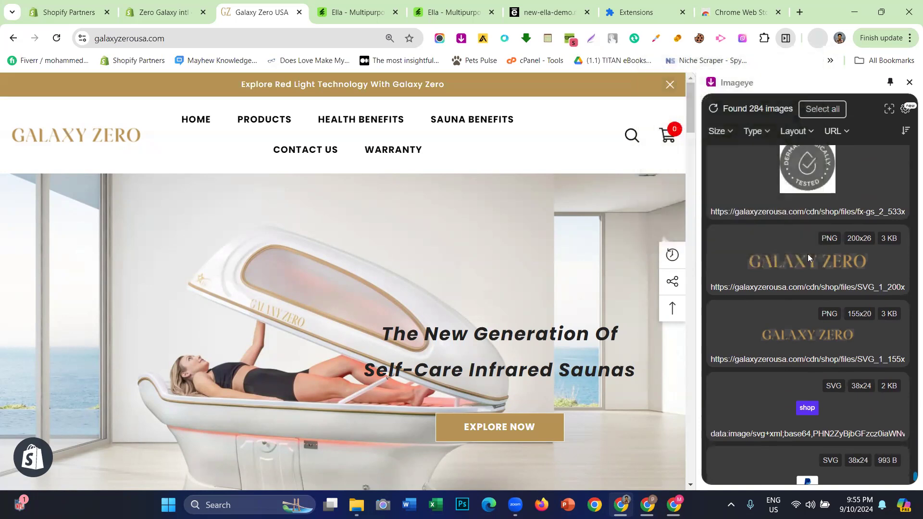
# - Look over the payment icons among the remaining Imageye results and close the extension
pyautogui.scroll(-8, 844, 307)
pyautogui.scroll(5, 834, 317)
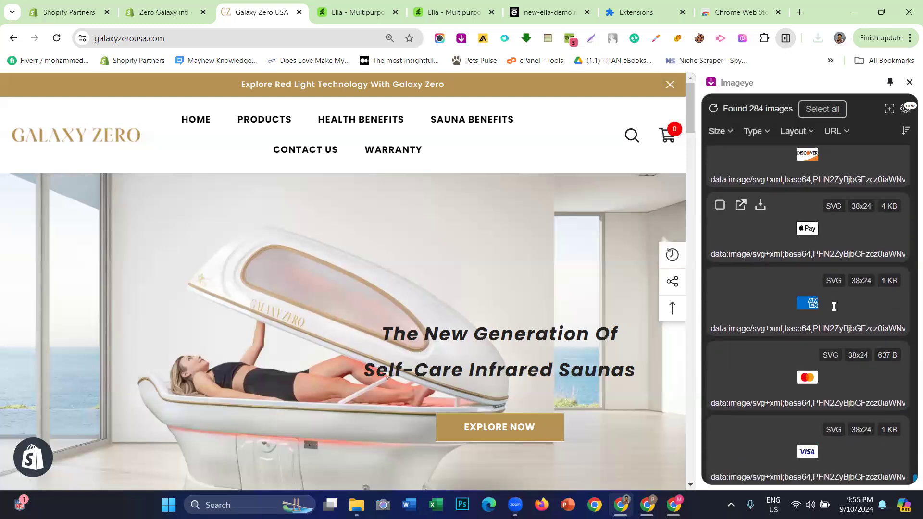
pyautogui.scroll(-1, 802, 258)
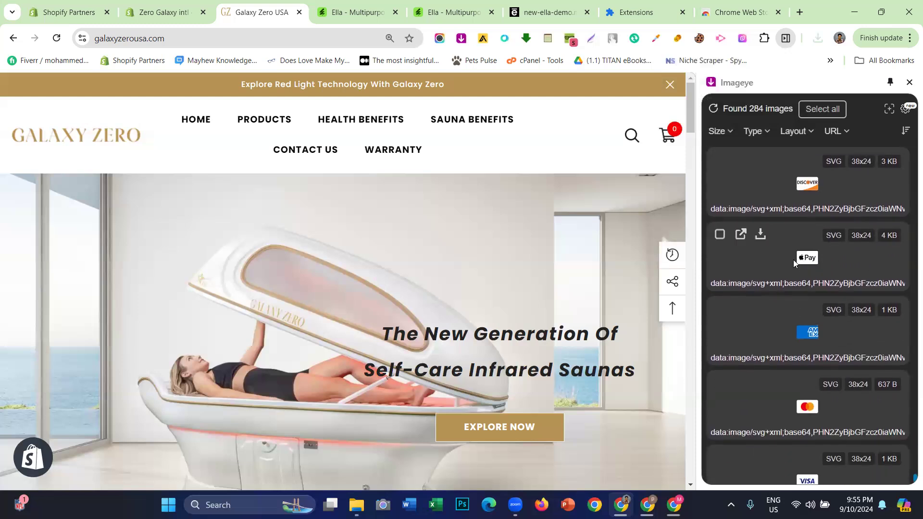
pyautogui.scroll(-3, 820, 274)
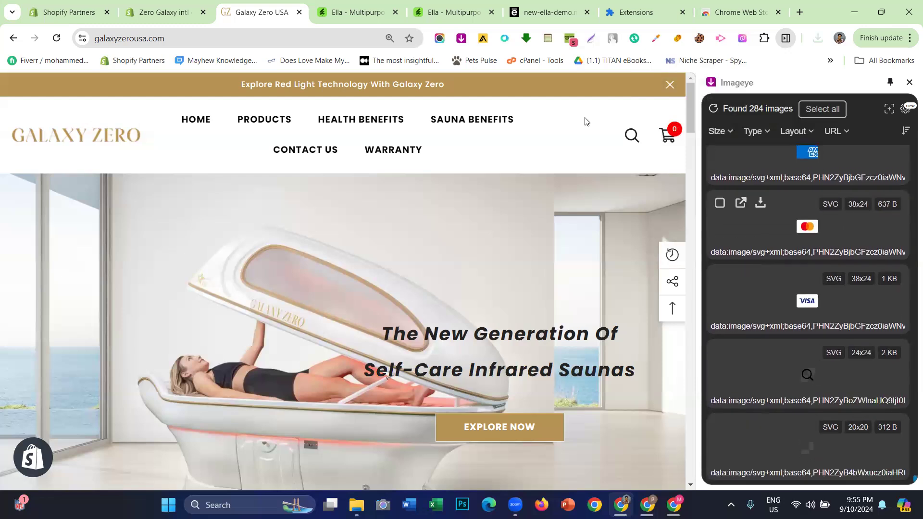
pyautogui.click(909, 83)
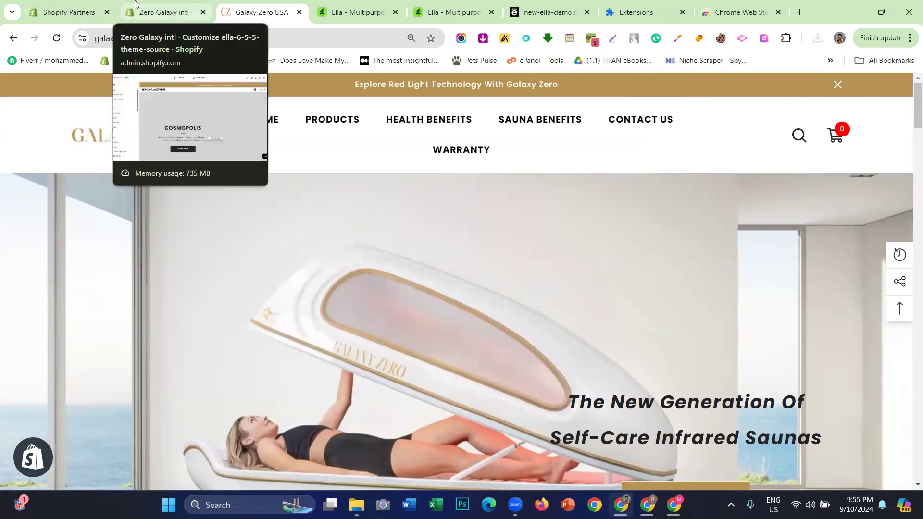
# - Return to the Zero Galaxy Intl theme editor and check the recent downloads for the logo file SVG_1_200x.png
pyautogui.click(150, 7)
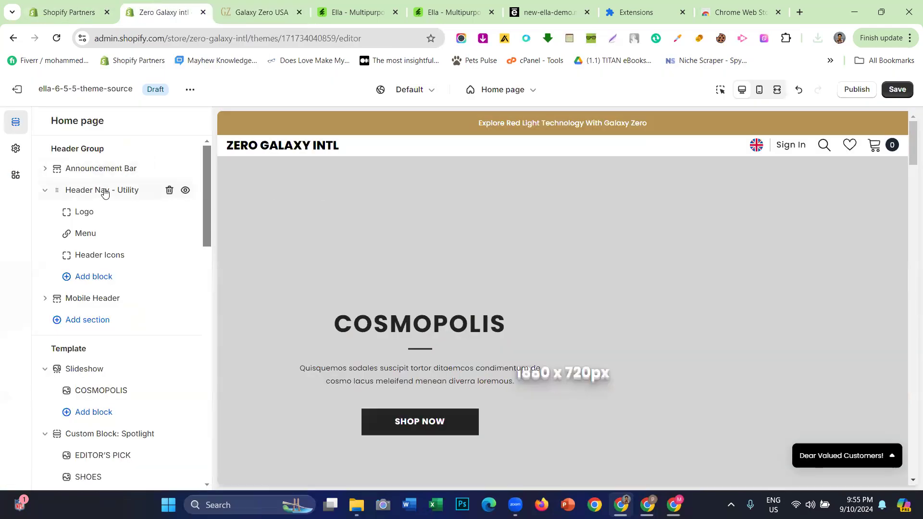
pyautogui.click(816, 37)
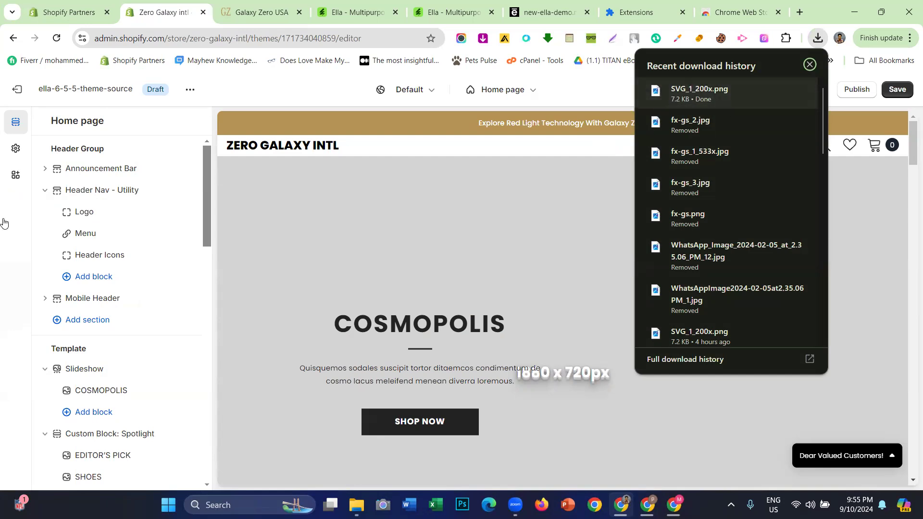
pyautogui.click(18, 230)
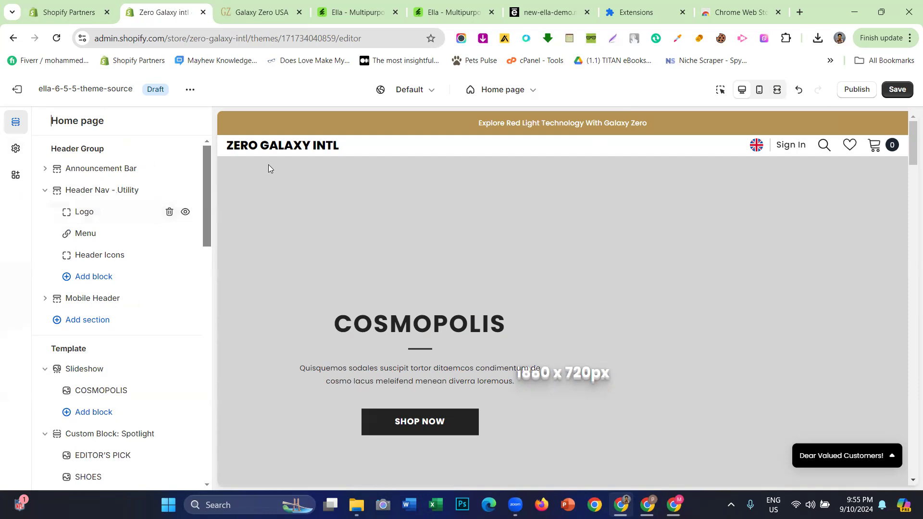
# - Open the Logo block of the Header Nav - Utility section and review its settings
pyautogui.click(83, 213)
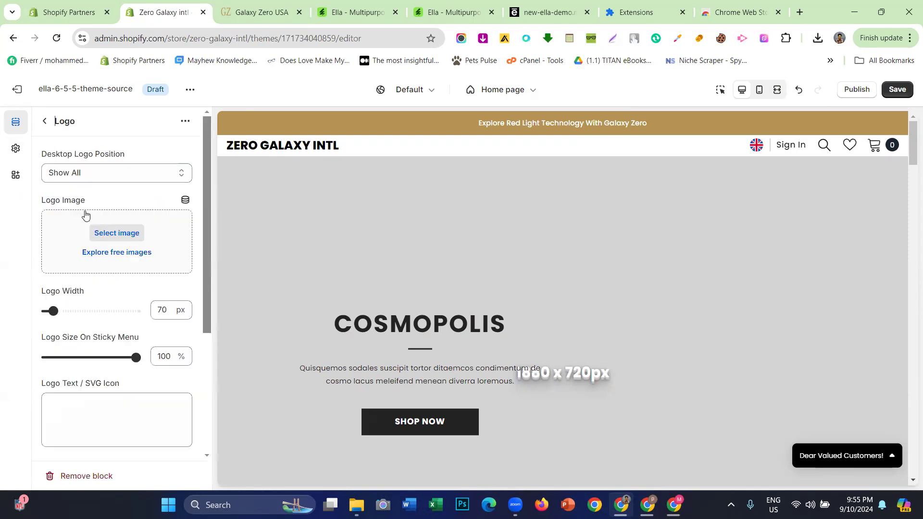
pyautogui.click(46, 128)
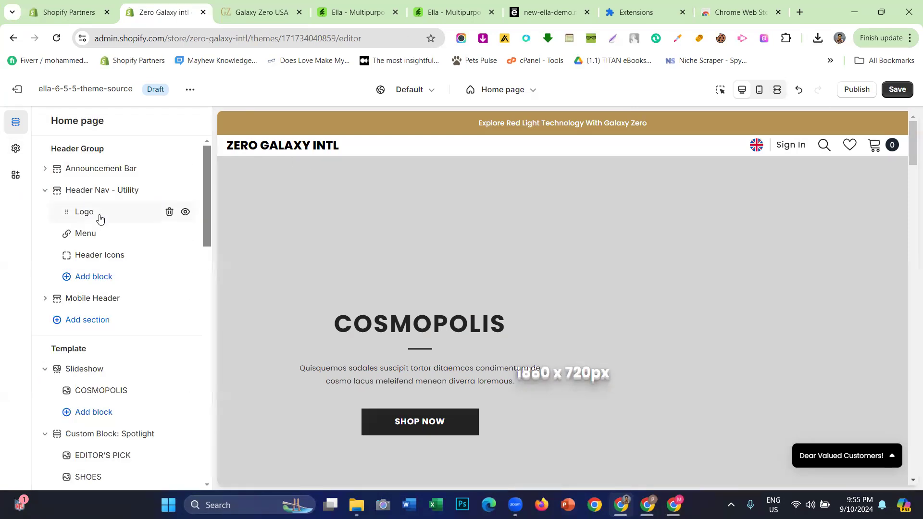
pyautogui.click(99, 211)
pyautogui.scroll(-2, 99, 222)
pyautogui.scroll(-2, 96, 250)
pyautogui.scroll(4, 94, 267)
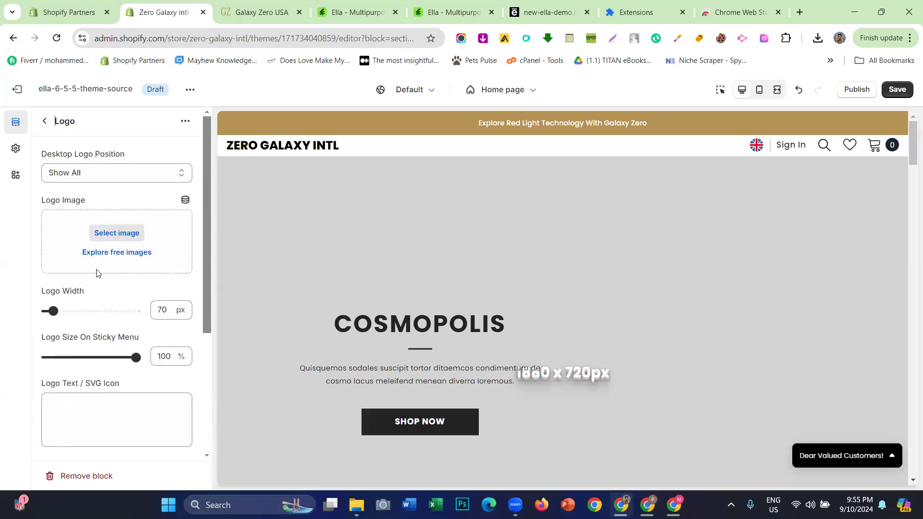
# - Upload the downloaded SVG_1_200x.png and apply it as the header's logo image
pyautogui.moveTo(34, 201); pyautogui.dragTo(91, 207)
pyautogui.click(120, 225)
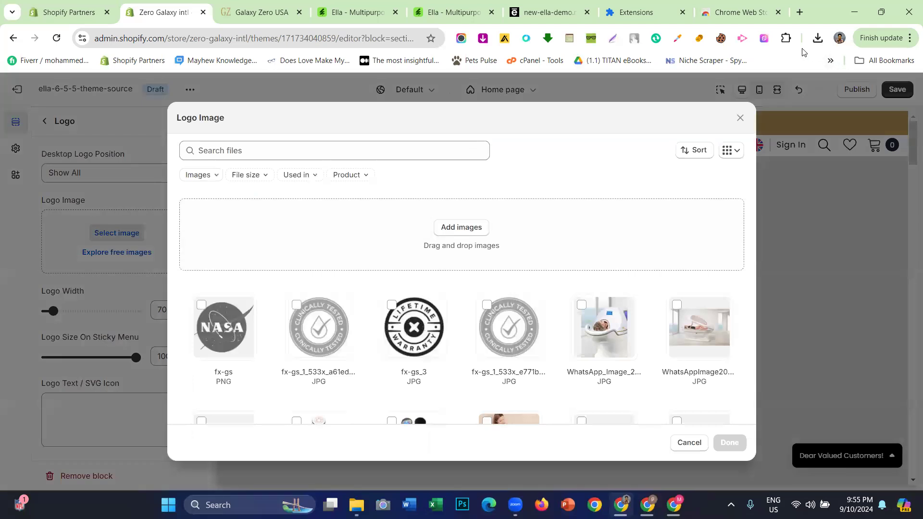
pyautogui.click(817, 38)
pyautogui.moveTo(699, 93); pyautogui.dragTo(393, 270)
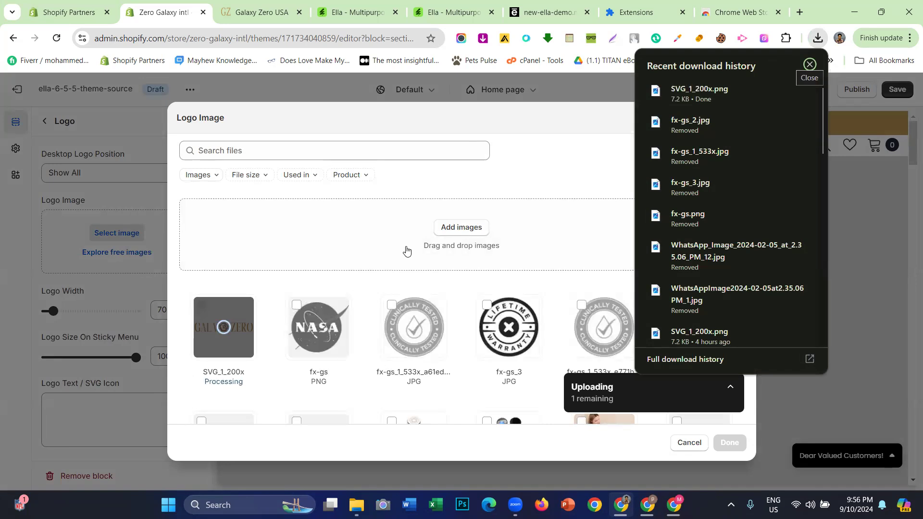
pyautogui.click(407, 251)
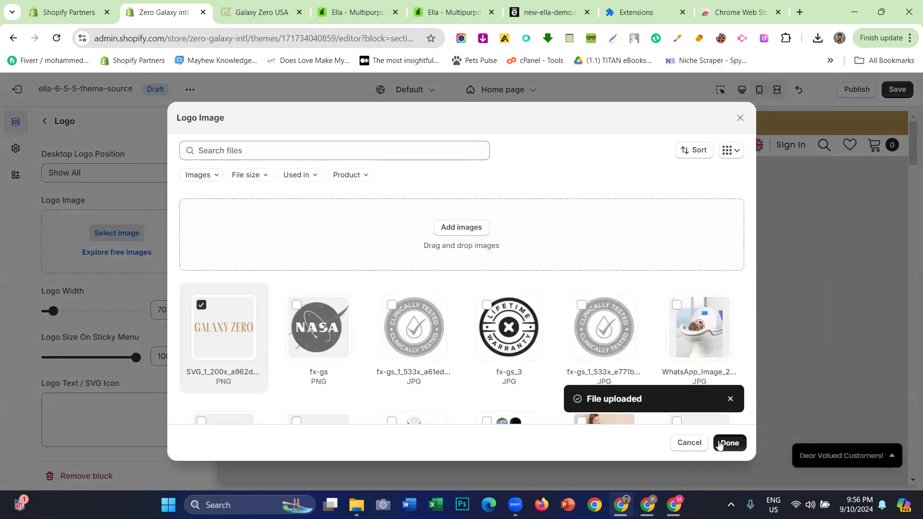
pyautogui.click(728, 442)
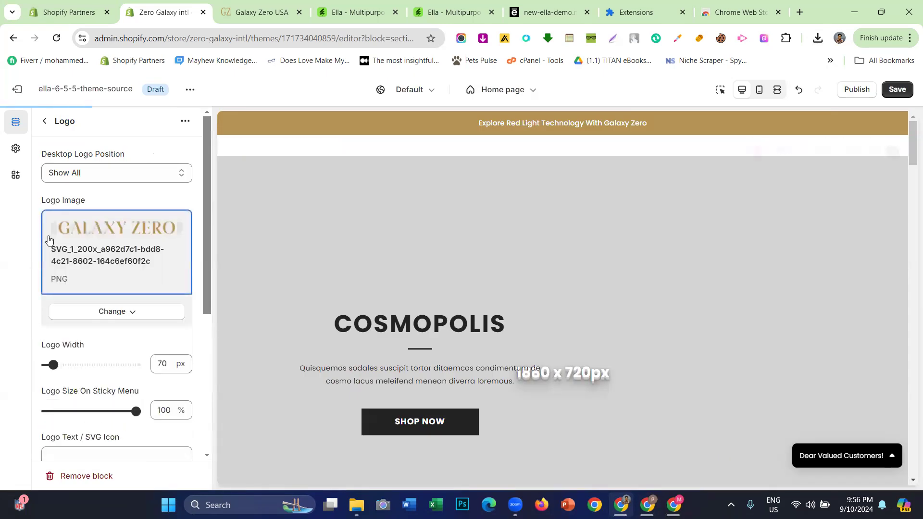
# - Set the header logo's width to 175 px
pyautogui.scroll(-1, 83, 306)
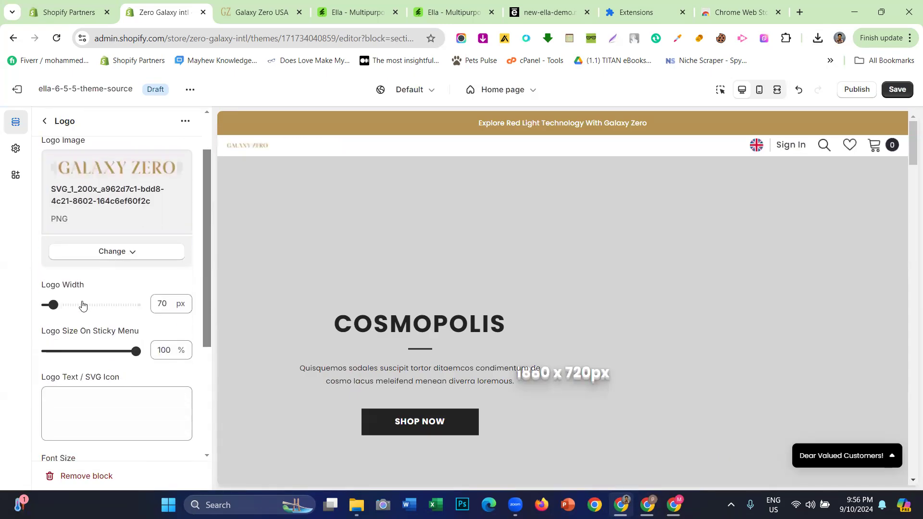
pyautogui.moveTo(53, 304); pyautogui.dragTo(89, 305)
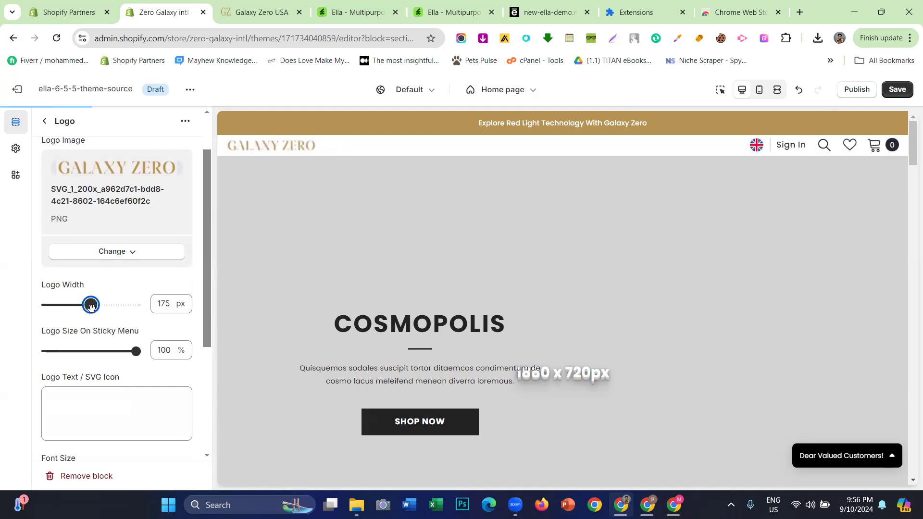
pyautogui.scroll(-3, 99, 258)
pyautogui.scroll(-2, 100, 255)
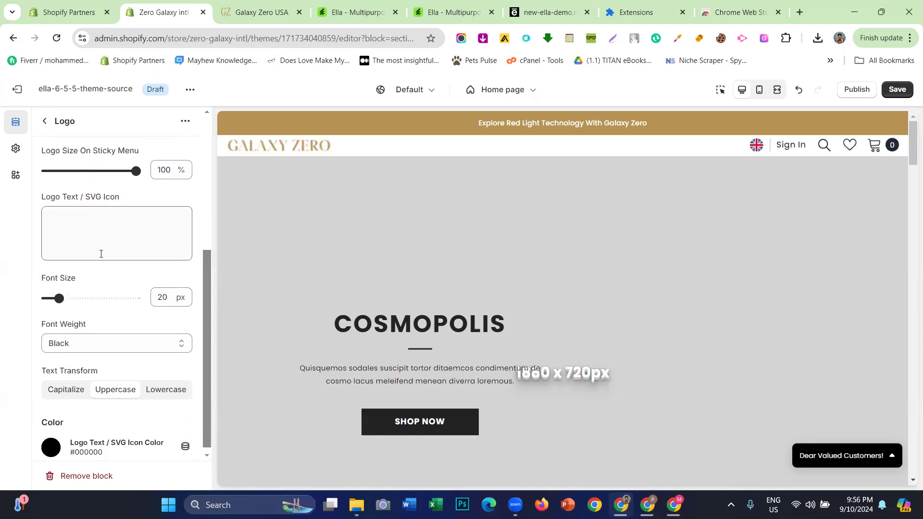
pyautogui.scroll(5, 121, 332)
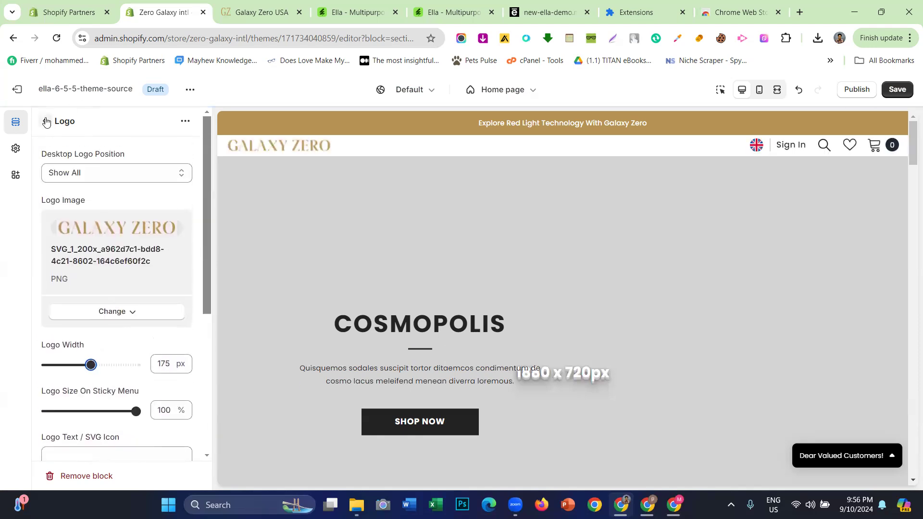
# - Review the Logo block's sticky menu size, logo text, font and color options, and return to the home page's section list
pyautogui.scroll(-2, 59, 273)
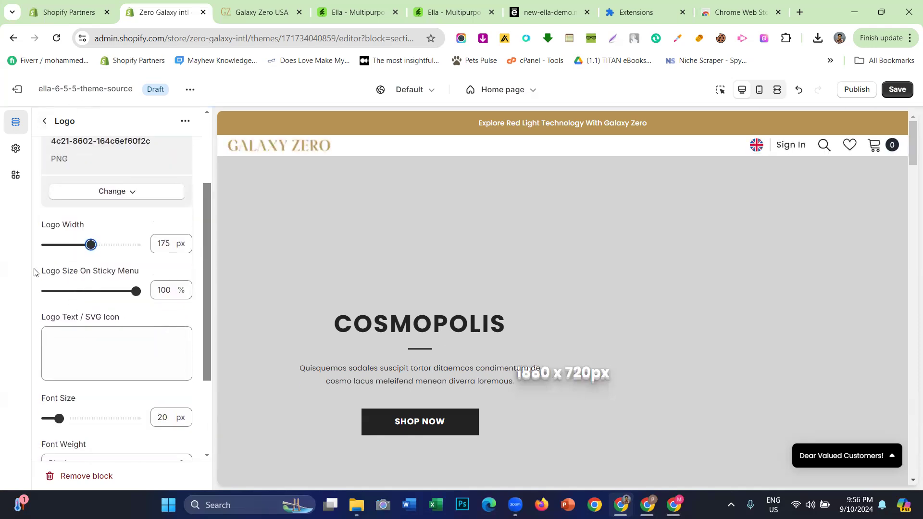
pyautogui.moveTo(37, 273); pyautogui.dragTo(140, 272)
pyautogui.scroll(-5, 455, 227)
pyautogui.scroll(4, 370, 290)
pyautogui.scroll(1, 375, 171)
pyautogui.click(117, 275)
pyautogui.scroll(-1, 93, 310)
pyautogui.scroll(-1, 93, 310)
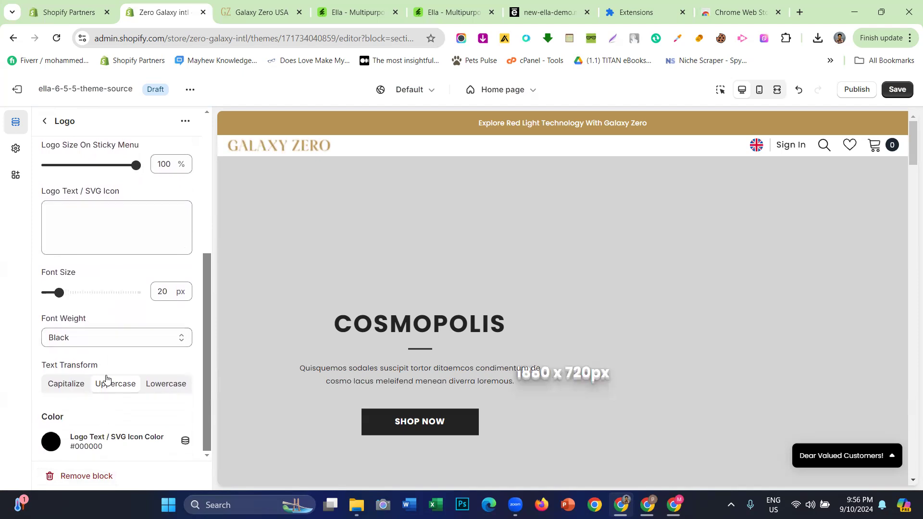
pyautogui.scroll(5, 107, 381)
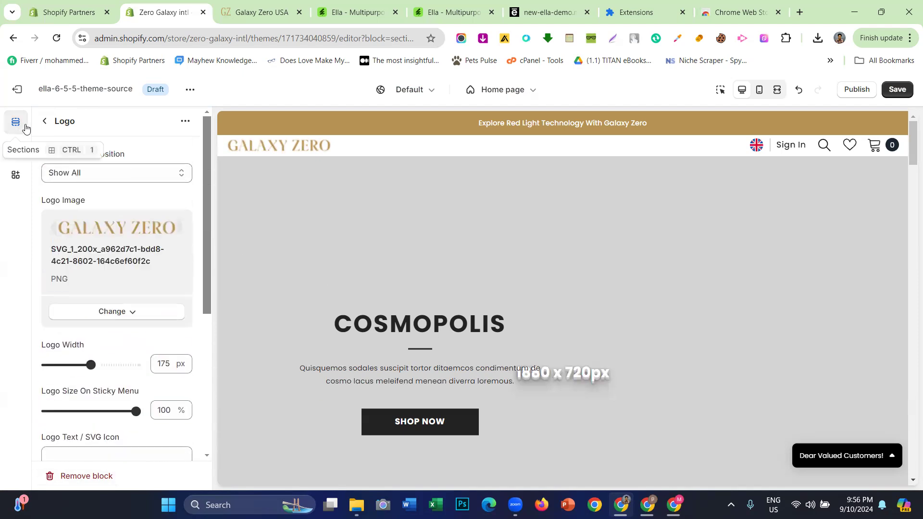
pyautogui.click(46, 123)
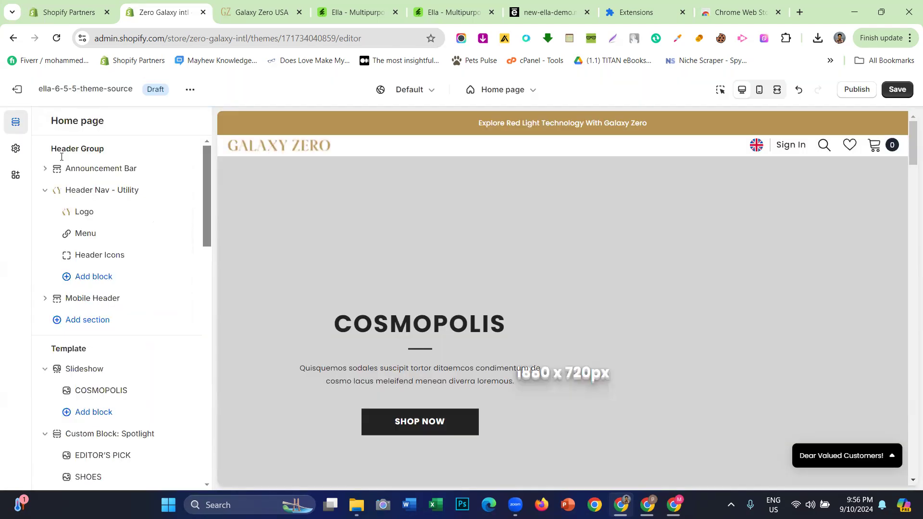
# - Assign Main menu to the header's Menu block, and compare the header with the Galaxy Zero USA site and in the full-width preview
pyautogui.click(85, 212)
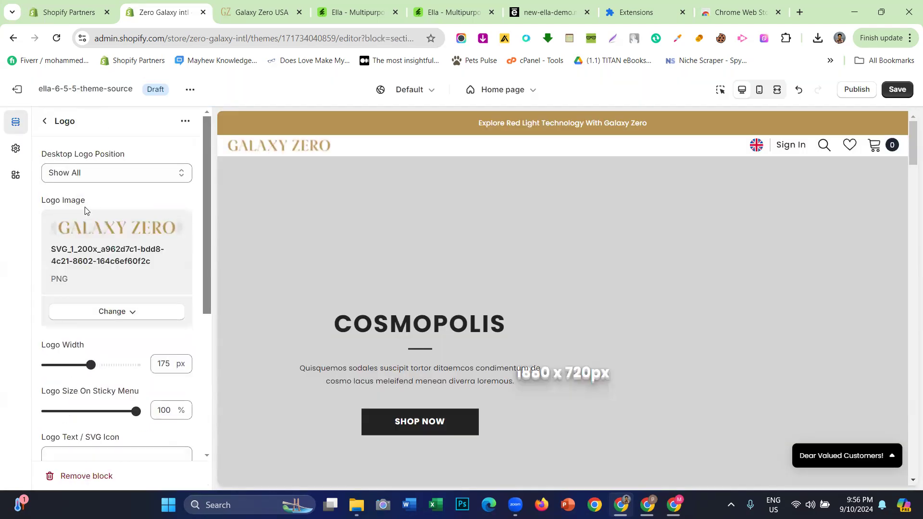
pyautogui.click(44, 122)
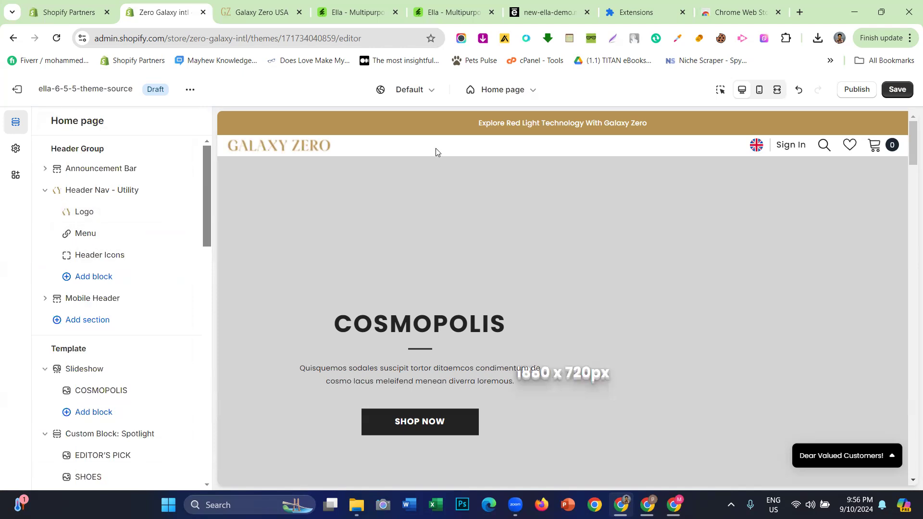
pyautogui.click(114, 235)
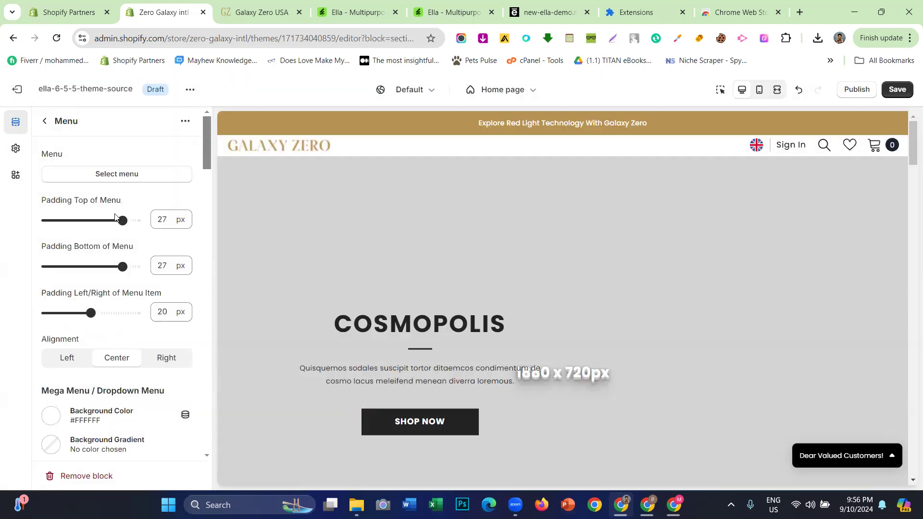
pyautogui.click(127, 175)
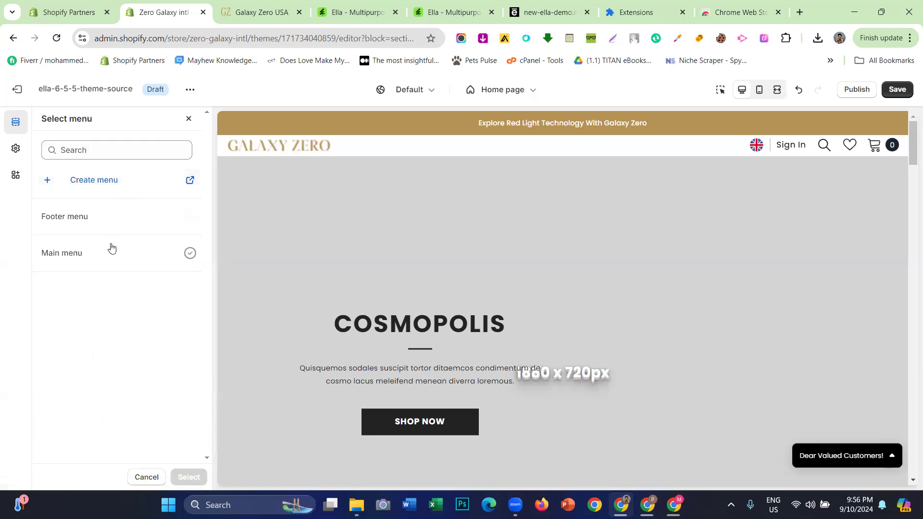
pyautogui.click(111, 249)
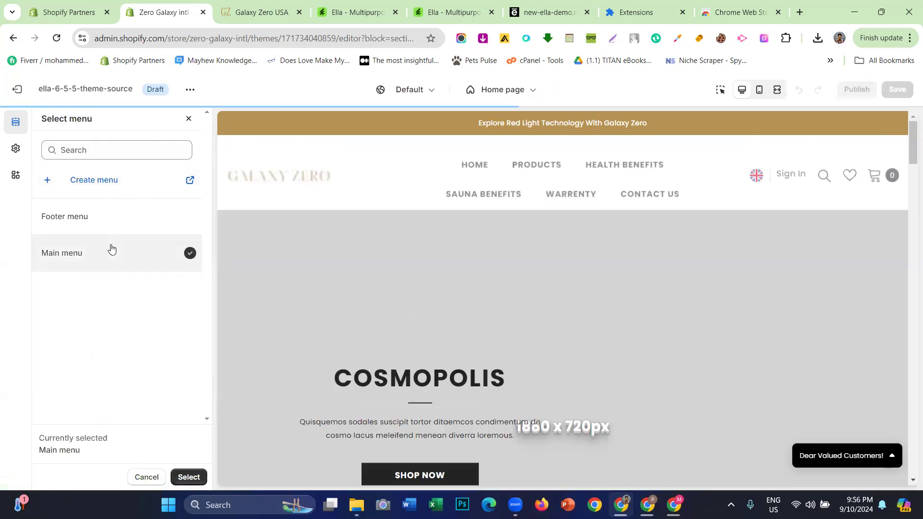
pyautogui.click(188, 478)
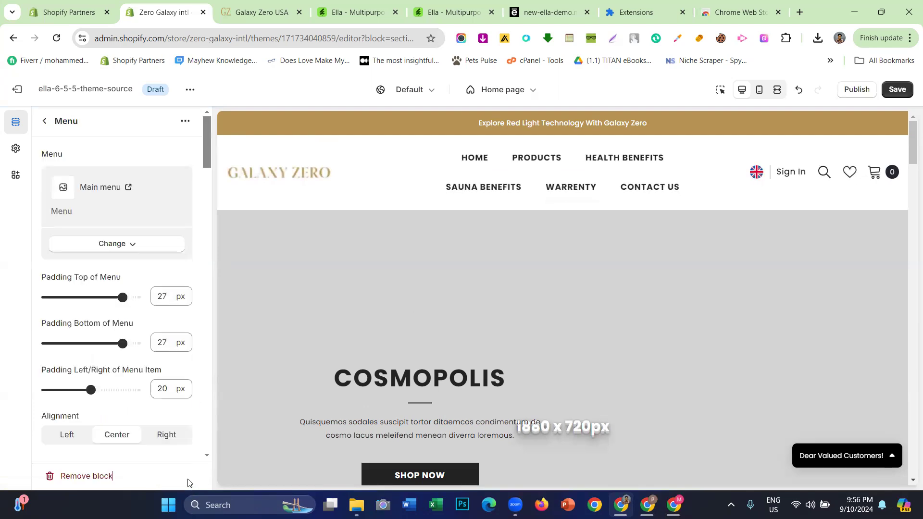
pyautogui.hotkey('ctrl', 'Tab')
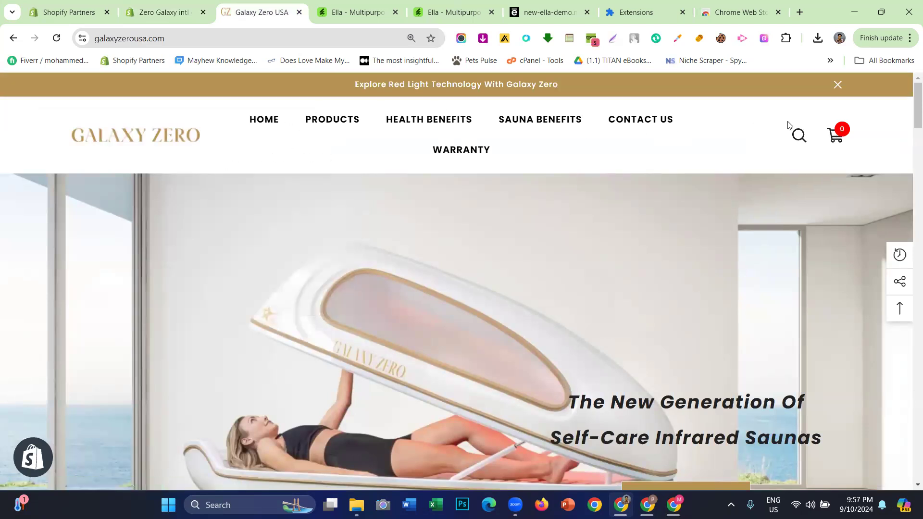
pyautogui.click(158, 4)
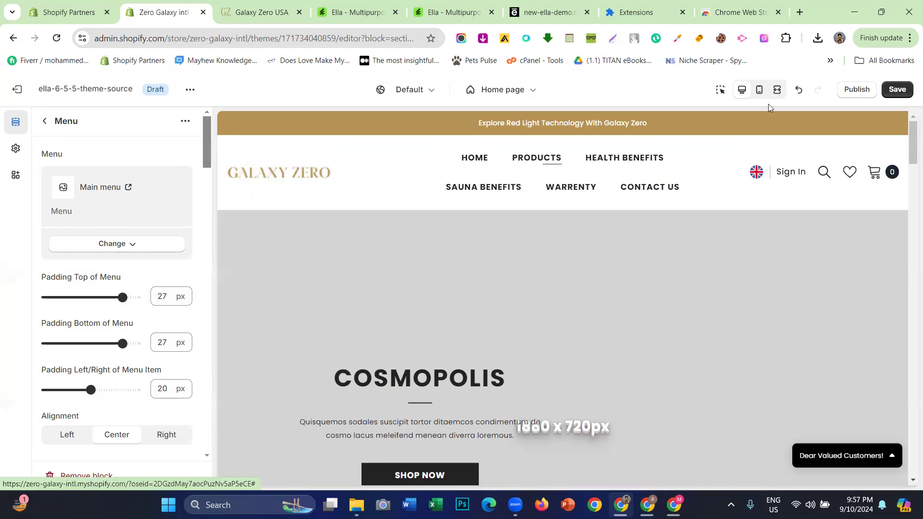
pyautogui.click(776, 91)
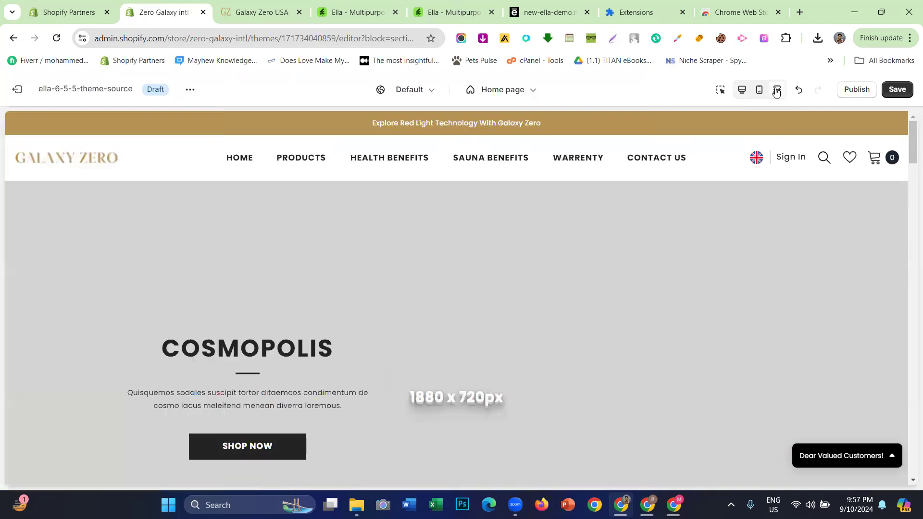
pyautogui.click(736, 97)
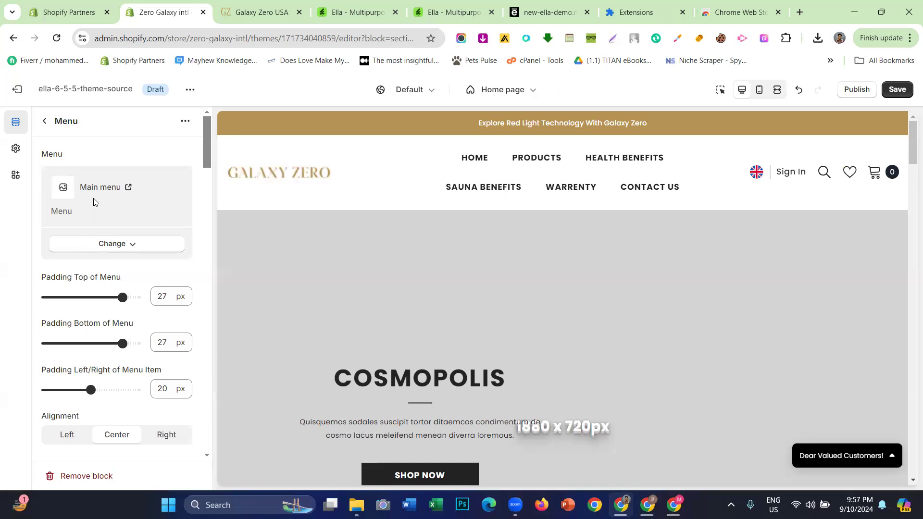
# - Set the Menu block's top padding to 30 px
pyautogui.scroll(-1, 50, 225)
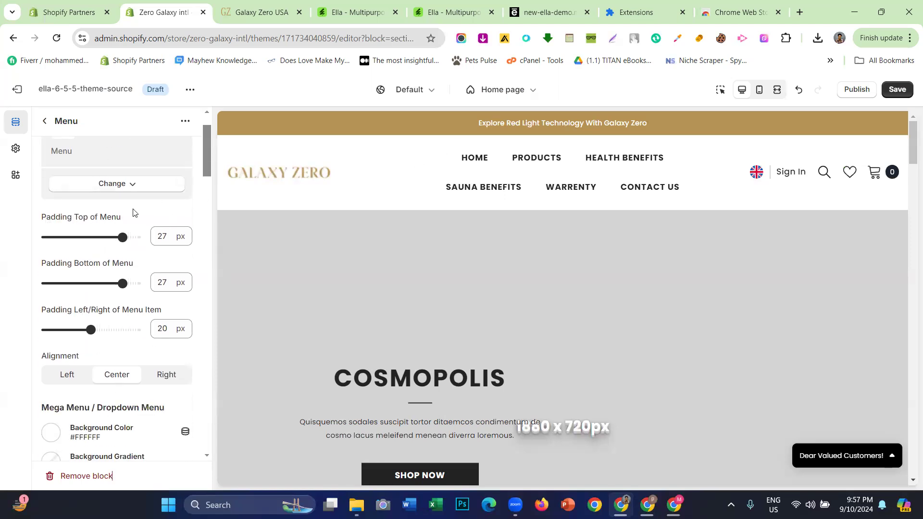
pyautogui.moveTo(122, 237); pyautogui.dragTo(21, 240)
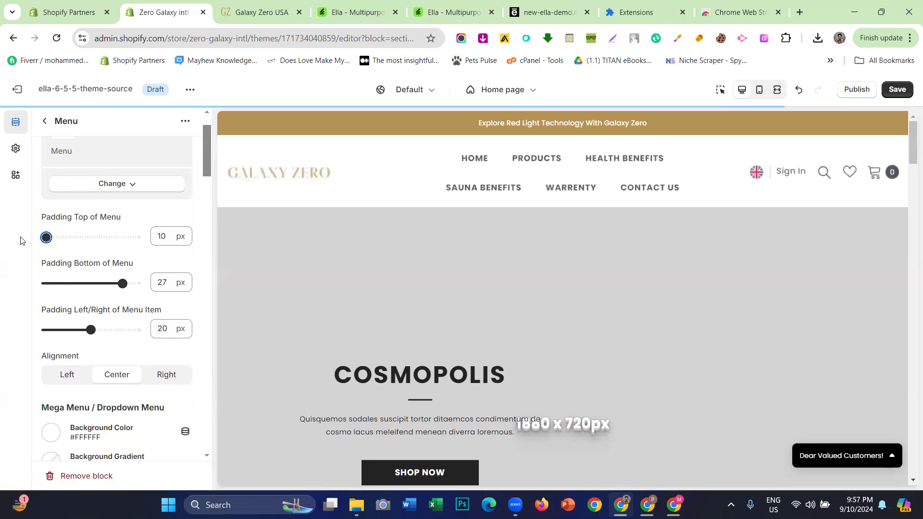
pyautogui.moveTo(45, 237); pyautogui.dragTo(135, 241)
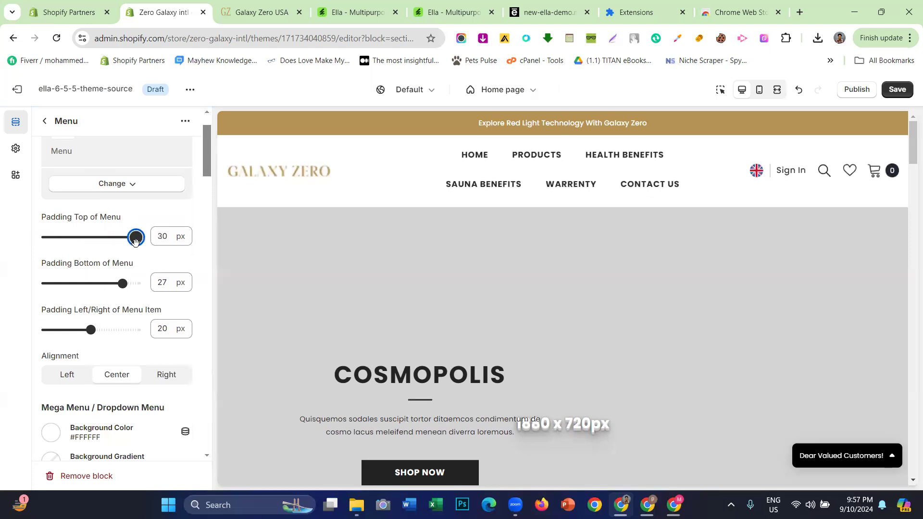
# - Set the left/right padding of the menu items to 10 px and check the header in the full-width preview
pyautogui.scroll(-1, 102, 205)
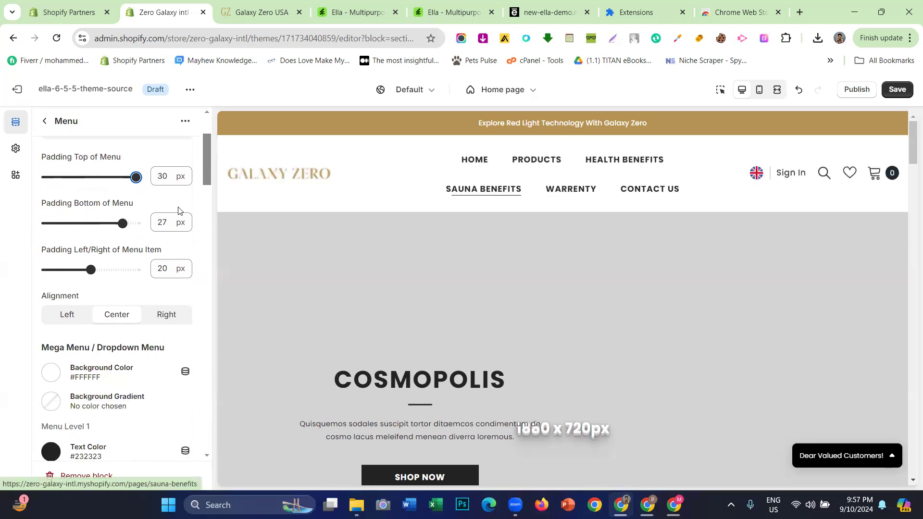
pyautogui.scroll(-1, 72, 245)
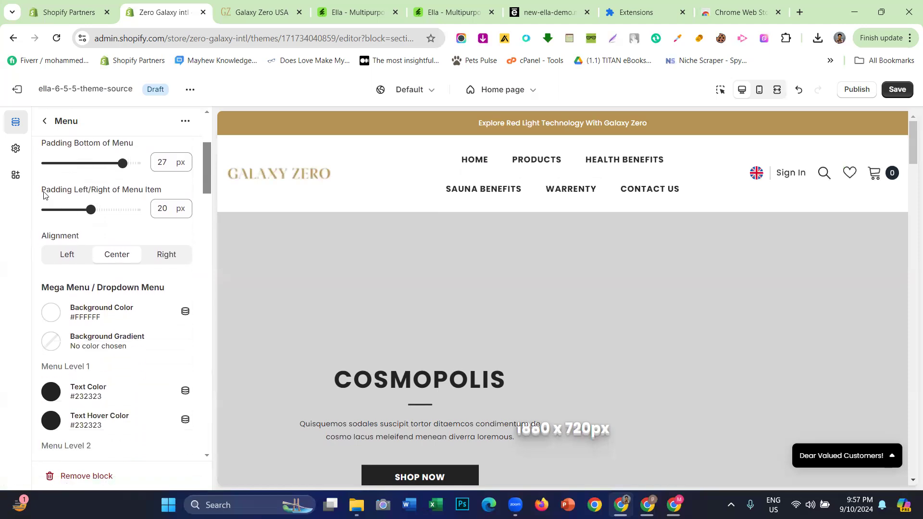
pyautogui.moveTo(37, 195); pyautogui.dragTo(108, 192)
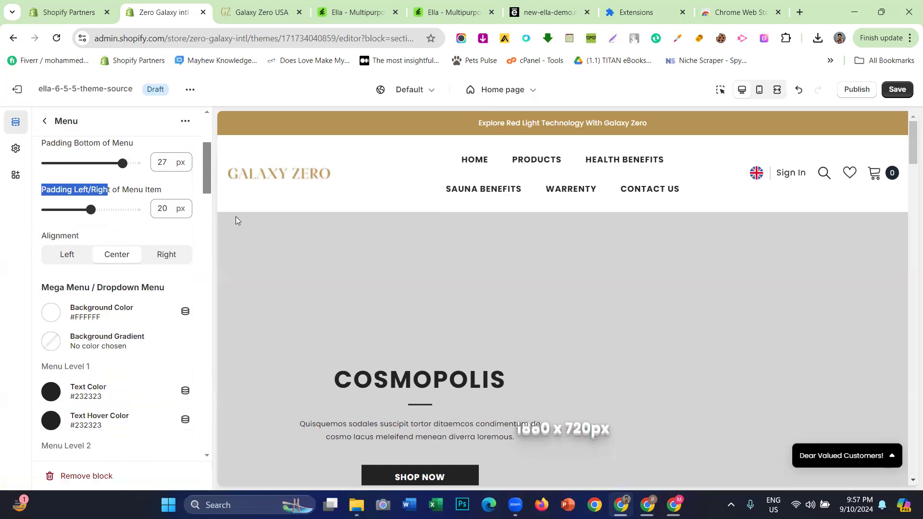
pyautogui.moveTo(87, 210); pyautogui.dragTo(13, 216)
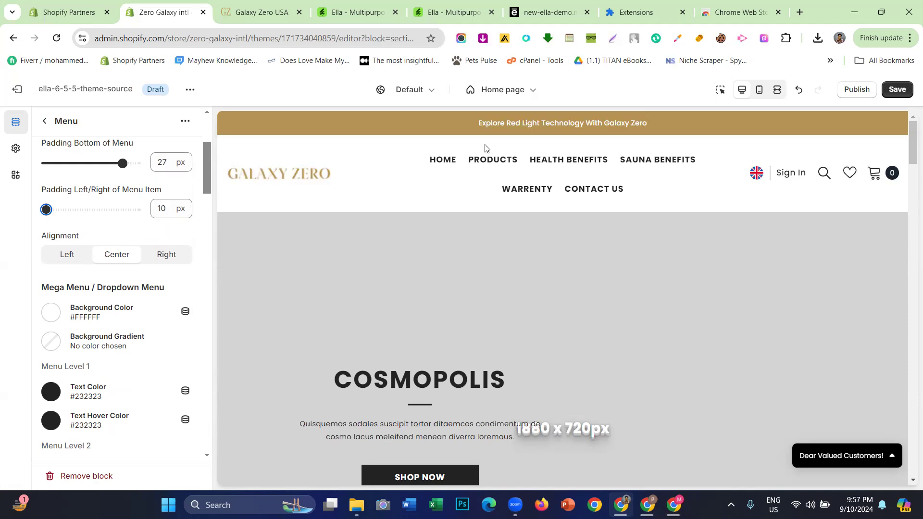
pyautogui.click(776, 89)
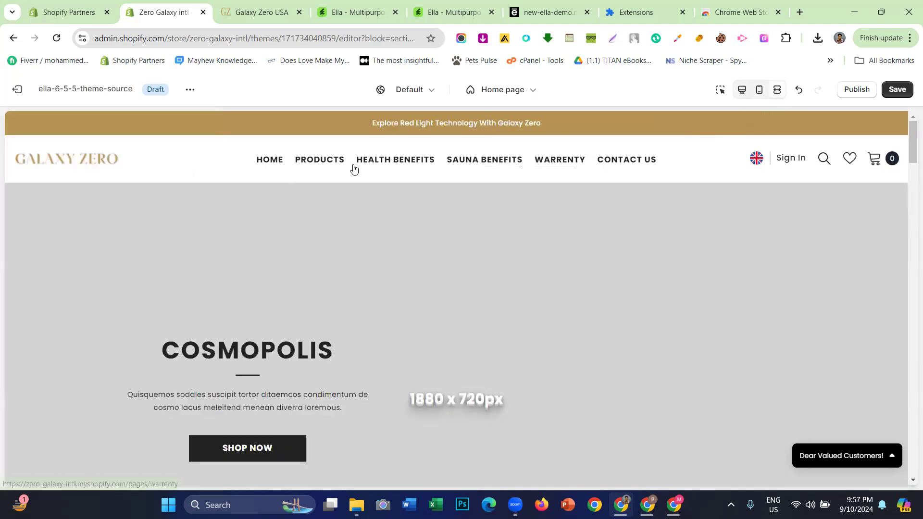
pyautogui.click(741, 89)
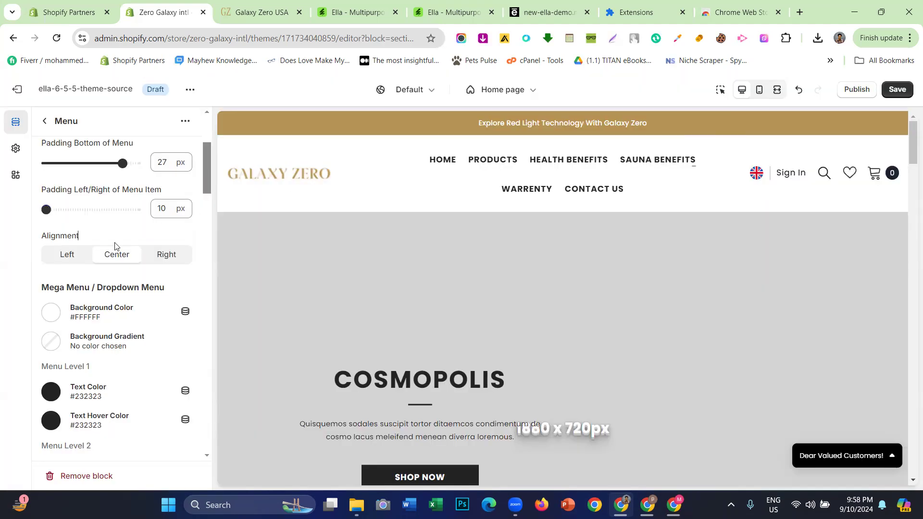
# - Review the Menu block's alignment, dropdown colors, sale item and label options, and return to the home page's section list
pyautogui.scroll(-3, 116, 250)
pyautogui.scroll(5, 69, 292)
pyautogui.scroll(-4, 107, 241)
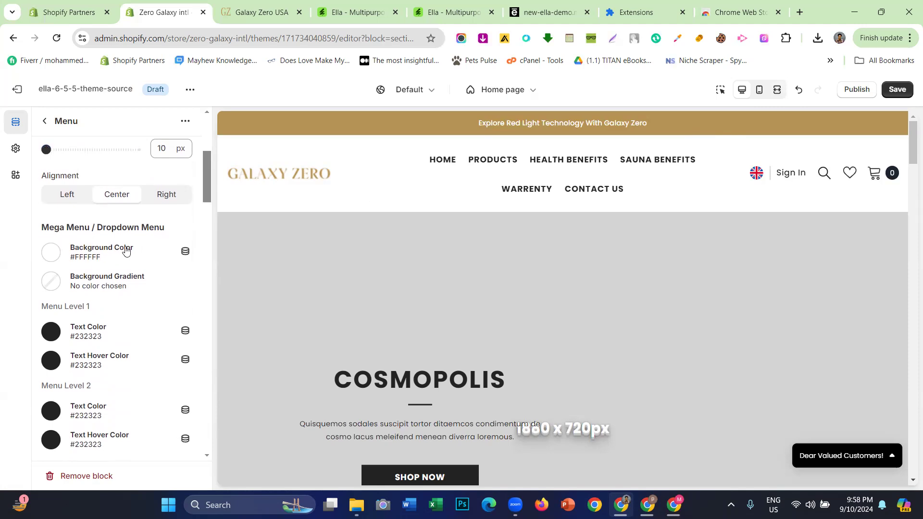
pyautogui.scroll(-3, 126, 250)
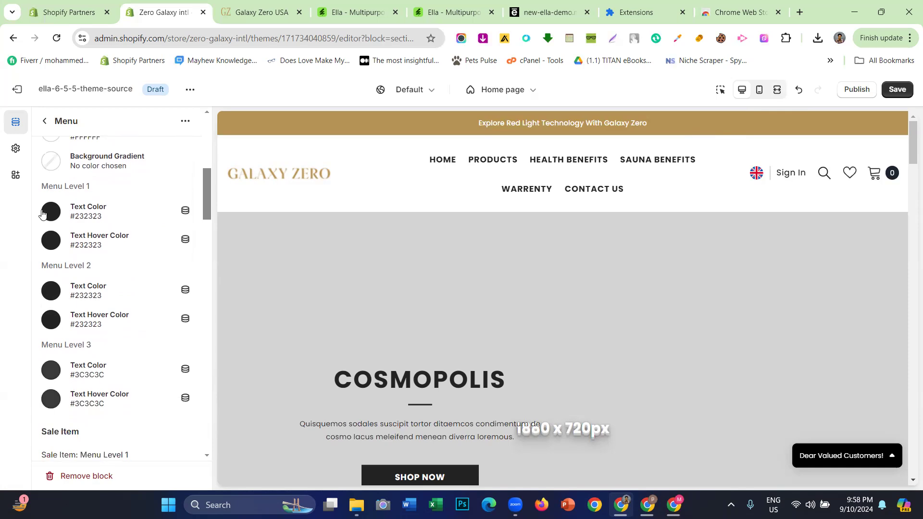
pyautogui.scroll(-1, 42, 213)
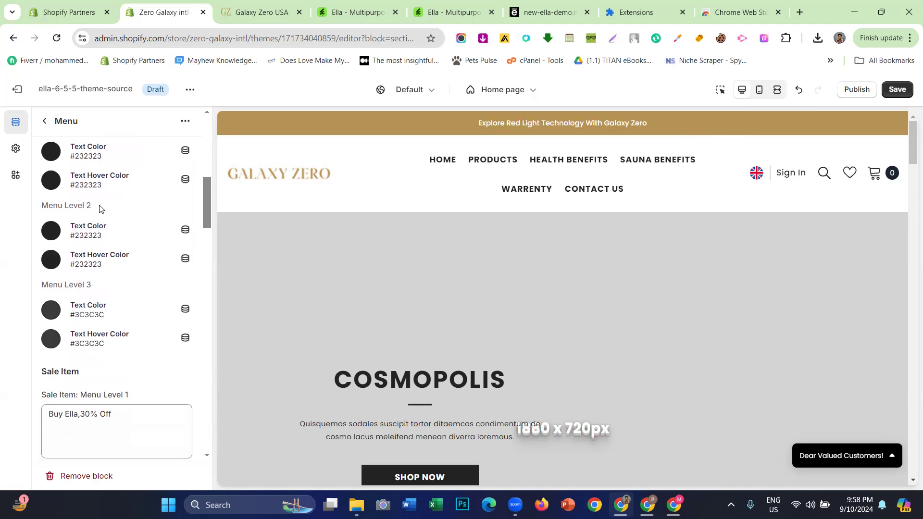
pyautogui.scroll(-15, 109, 241)
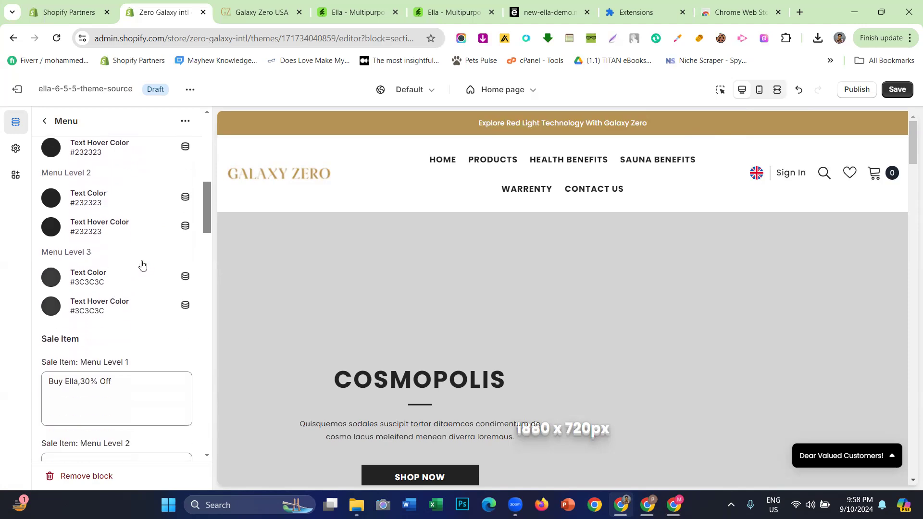
pyautogui.scroll(-6, 110, 240)
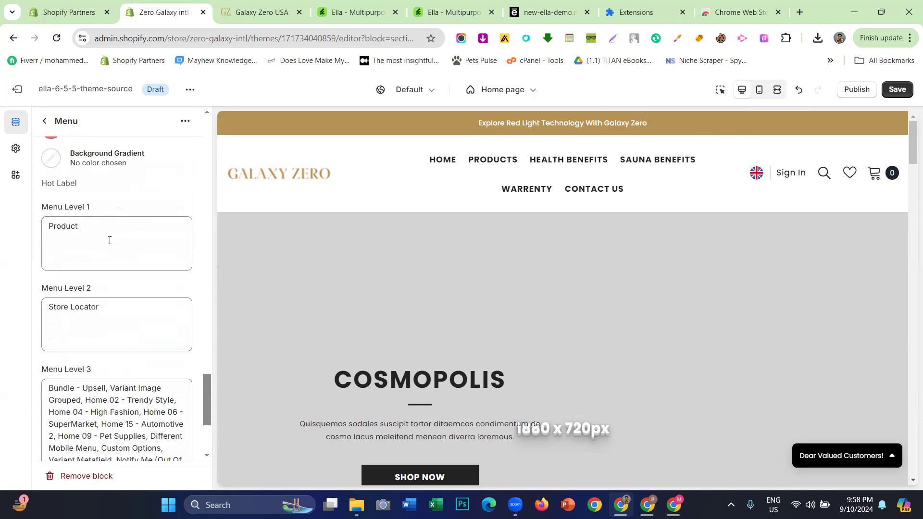
pyautogui.doubleClick(45, 122)
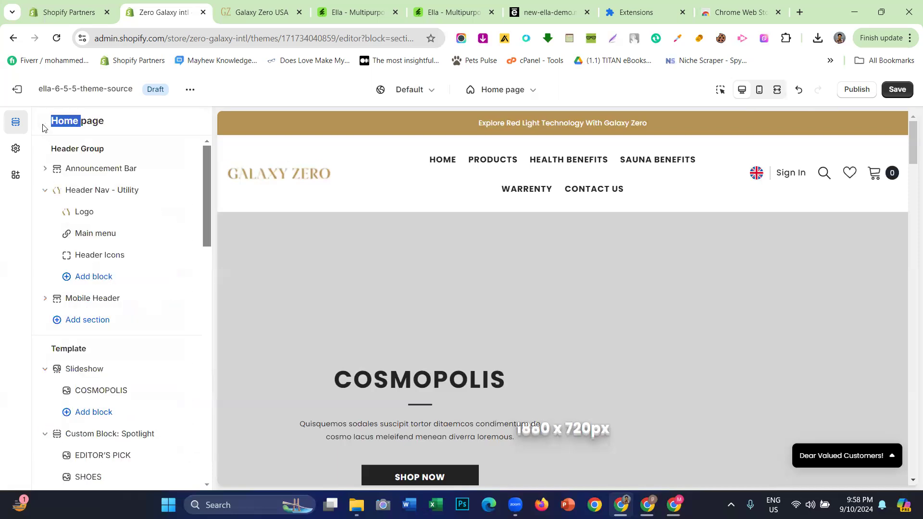
pyautogui.click(93, 238)
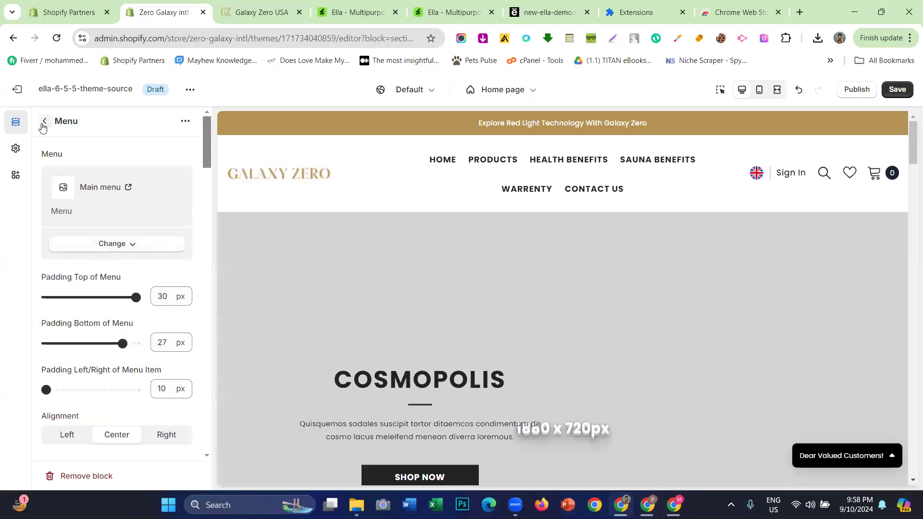
pyautogui.click(42, 126)
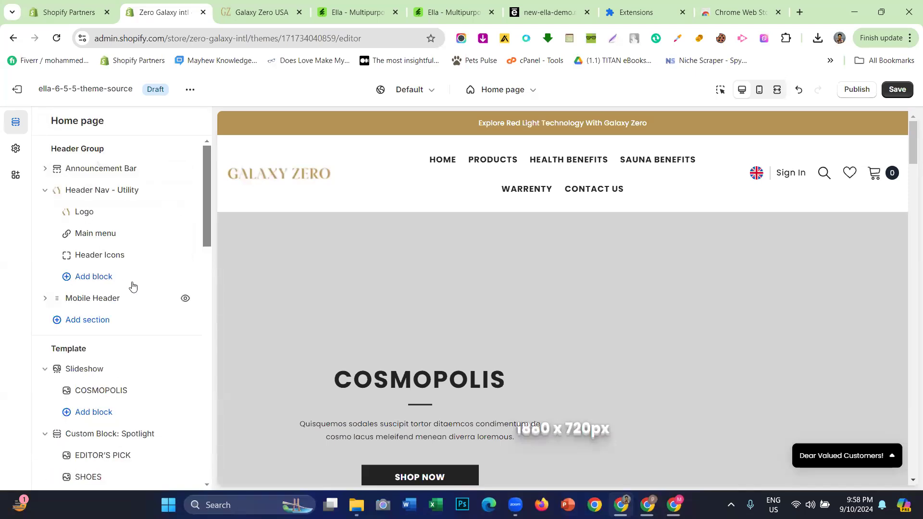
# - Hide the language/currency, customer accounts and wish list items in the Header Icons block, using the Galaxy Zero USA header as reference
pyautogui.click(101, 260)
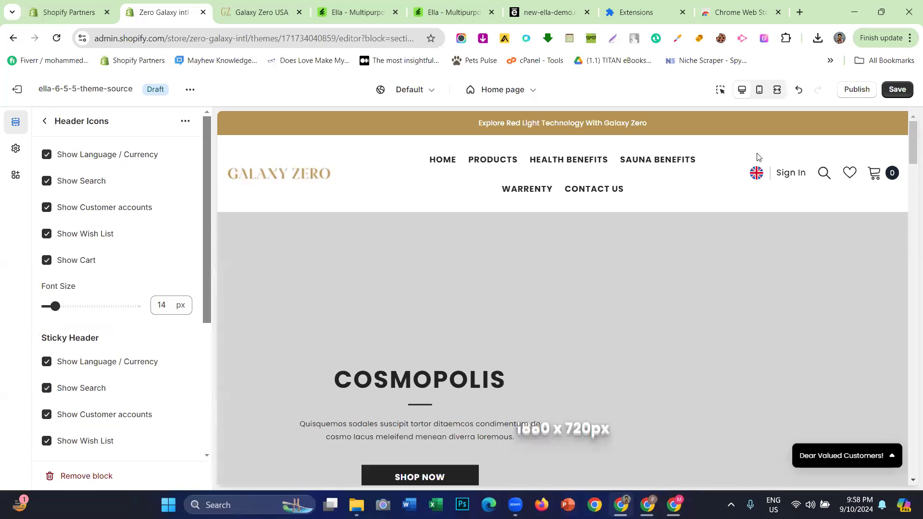
pyautogui.scroll(-5, 82, 221)
pyautogui.scroll(5, 79, 255)
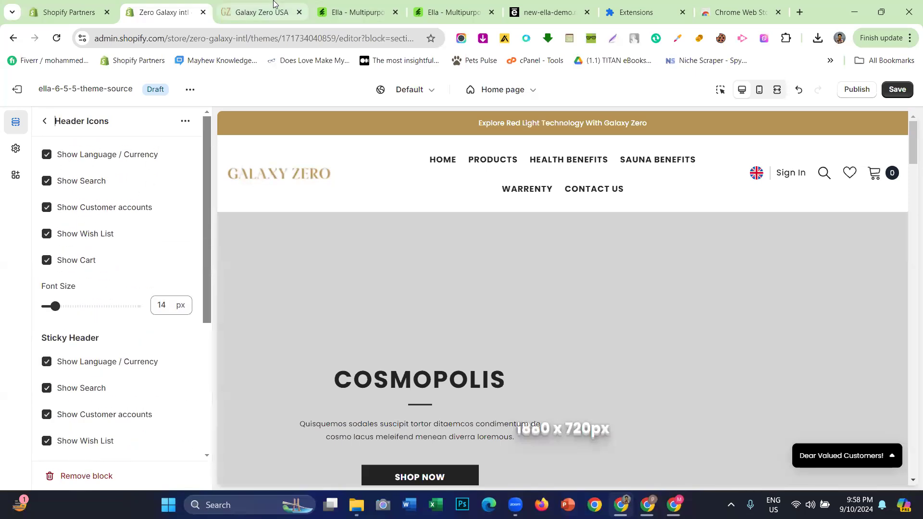
pyautogui.moveTo(274, 4)
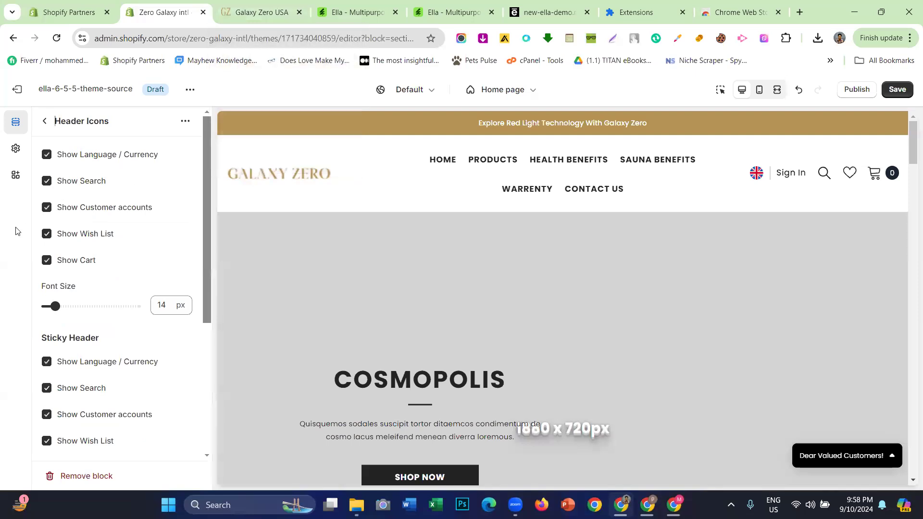
pyautogui.click(262, 12)
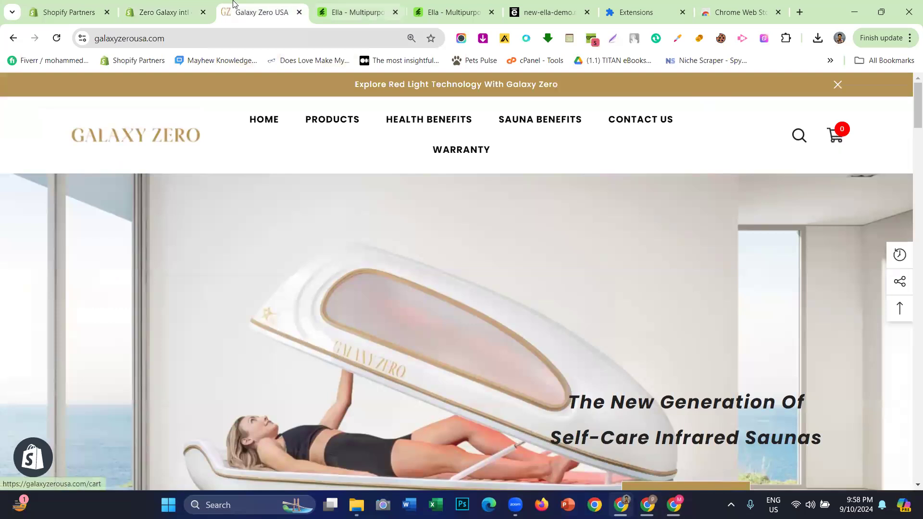
pyautogui.click(187, 6)
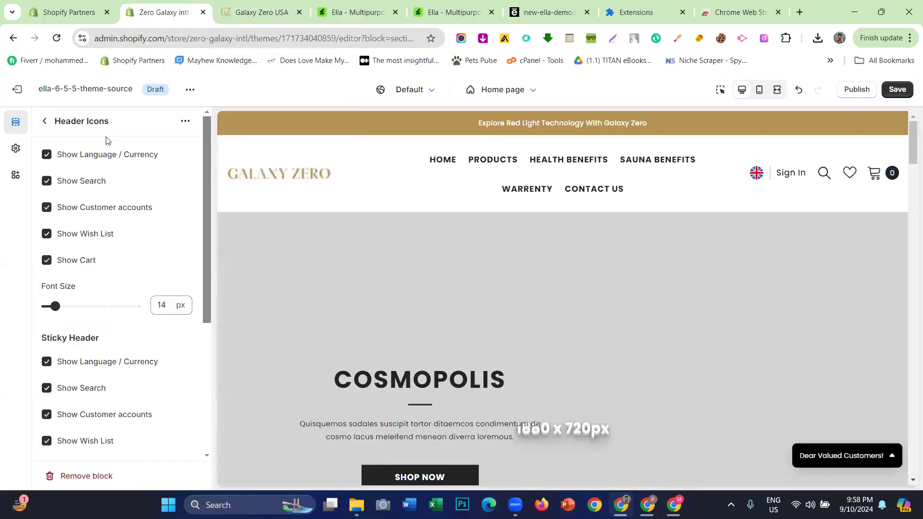
pyautogui.click(101, 162)
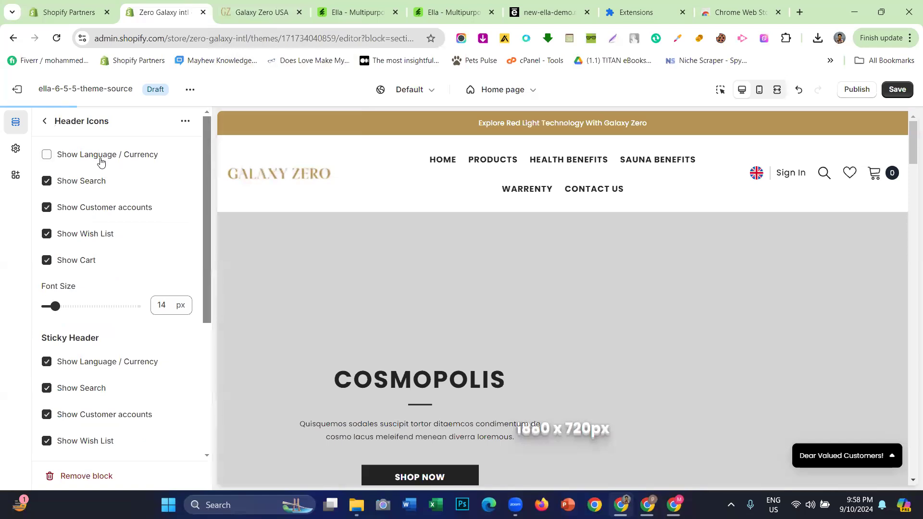
pyautogui.click(88, 208)
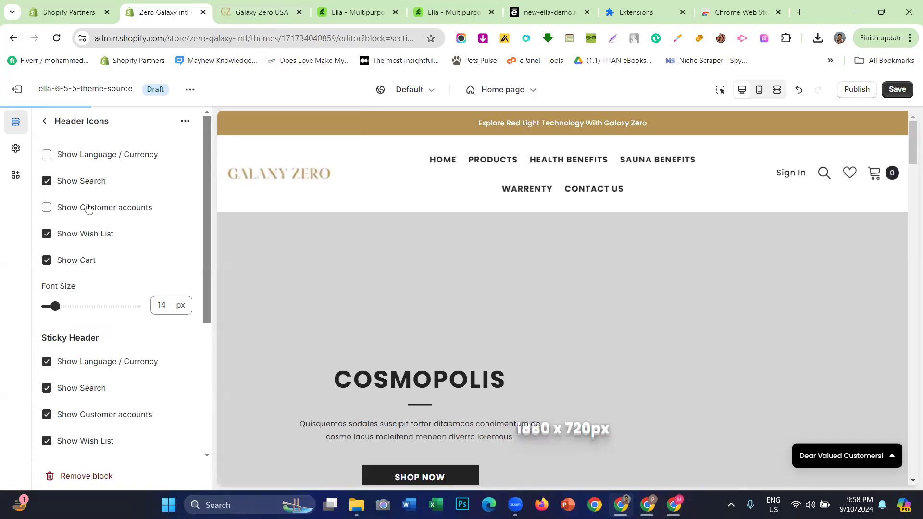
pyautogui.click(84, 239)
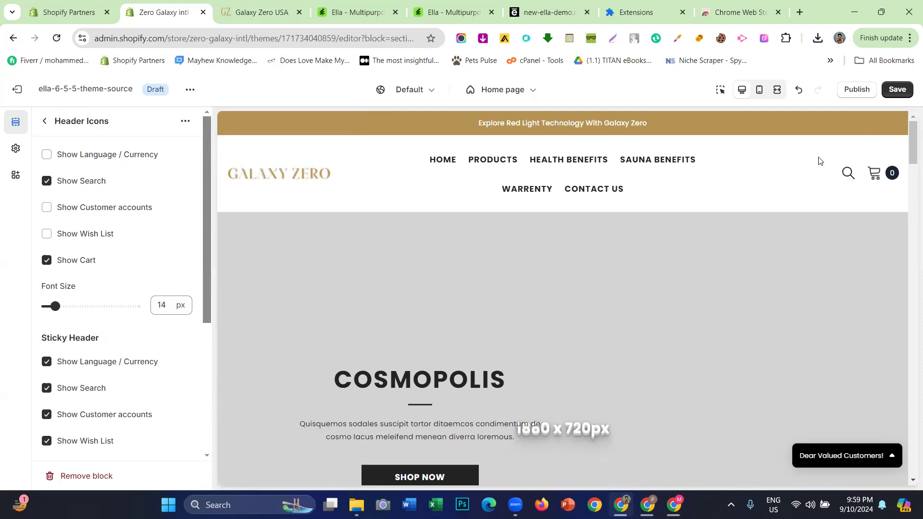
# - Hide the language/currency, customer accounts and wish list items for the sticky header in the Header Icons block
pyautogui.scroll(-2, 447, 333)
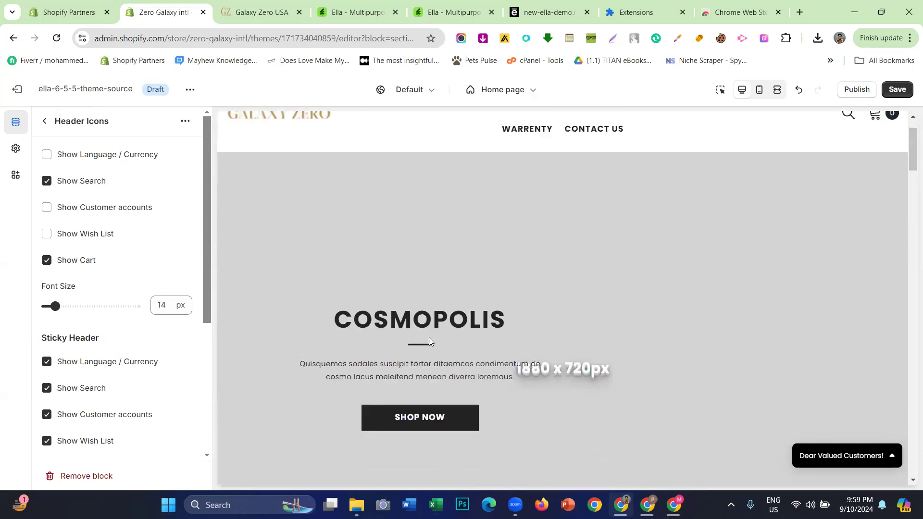
pyautogui.scroll(1, 726, 235)
pyautogui.scroll(-4, 539, 277)
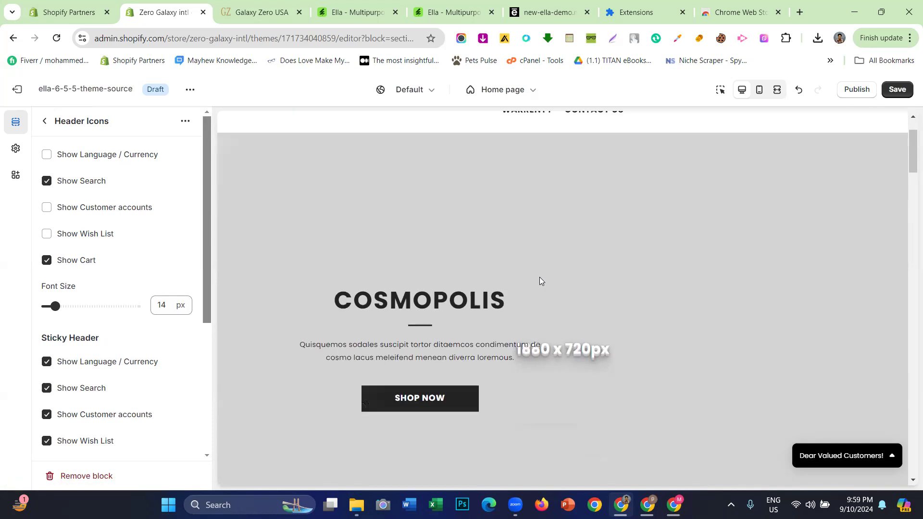
pyautogui.scroll(2, 542, 293)
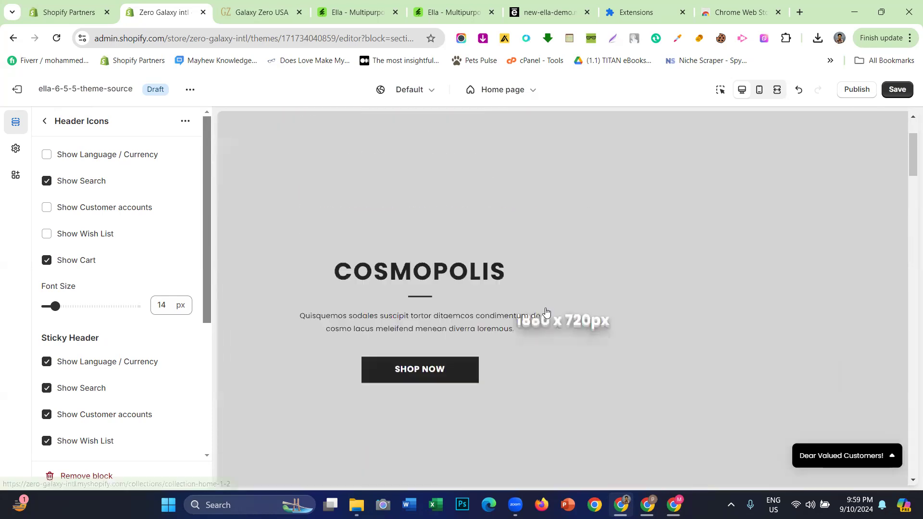
pyautogui.scroll(2, 698, 279)
pyautogui.scroll(-3, 120, 273)
pyautogui.click(87, 240)
pyautogui.click(95, 298)
pyautogui.click(87, 321)
pyautogui.scroll(-1, 125, 308)
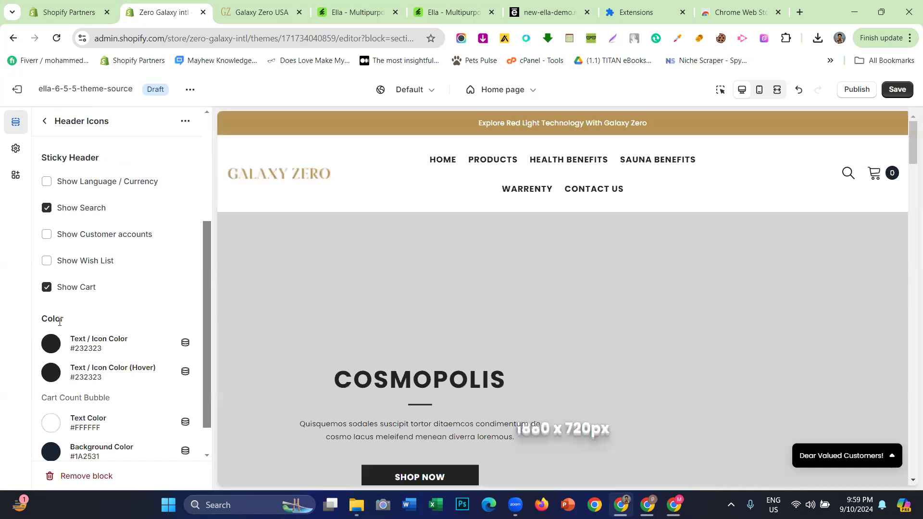
# - Set the header icons' text/icon color to the recently used gold #B69353
pyautogui.scroll(-1, 65, 336)
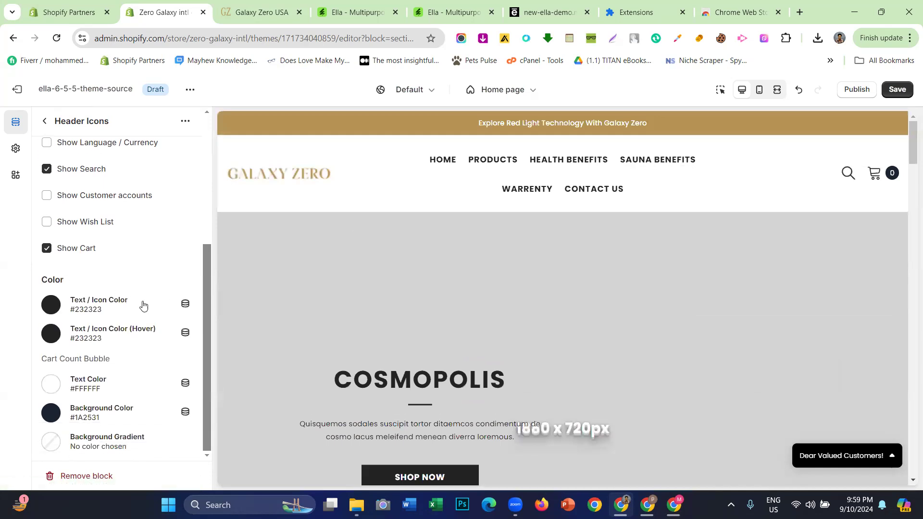
pyautogui.click(50, 304)
pyautogui.click(73, 239)
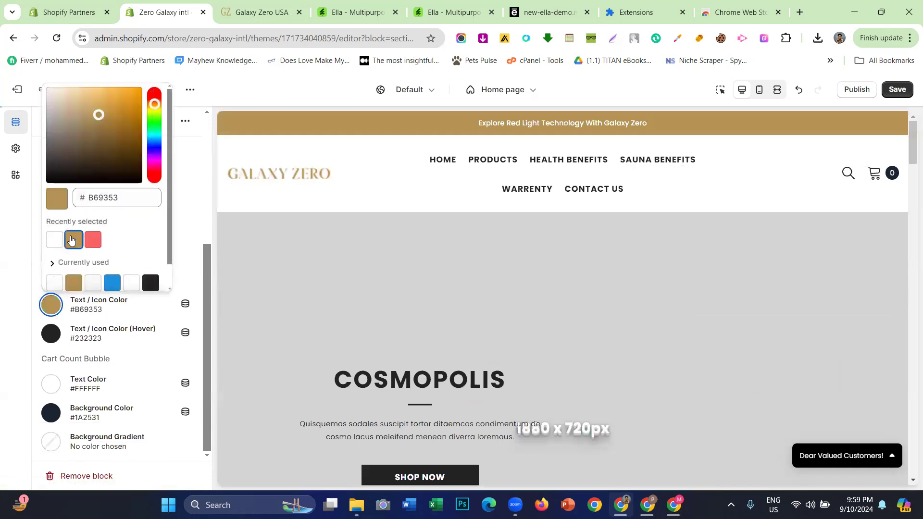
pyautogui.click(3, 246)
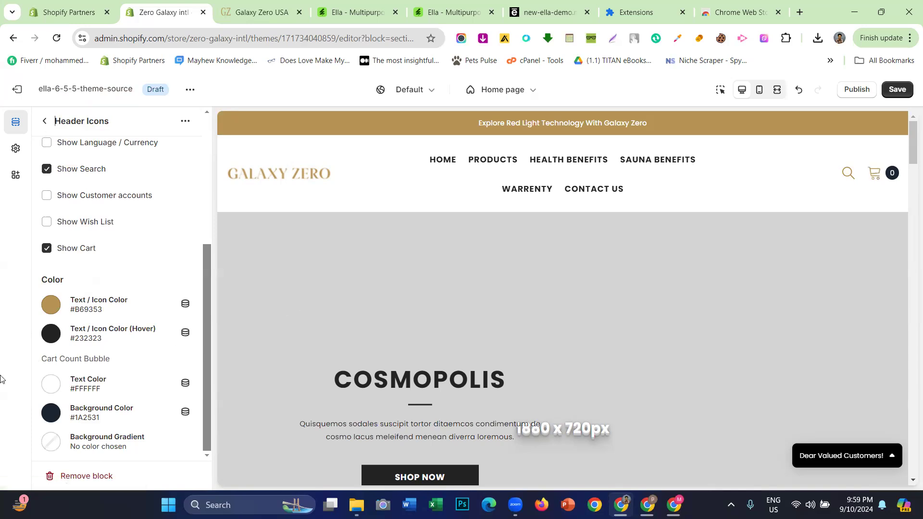
# - Set the cart count bubble's text color to the recently used red #F76262
pyautogui.click(56, 394)
pyautogui.click(92, 294)
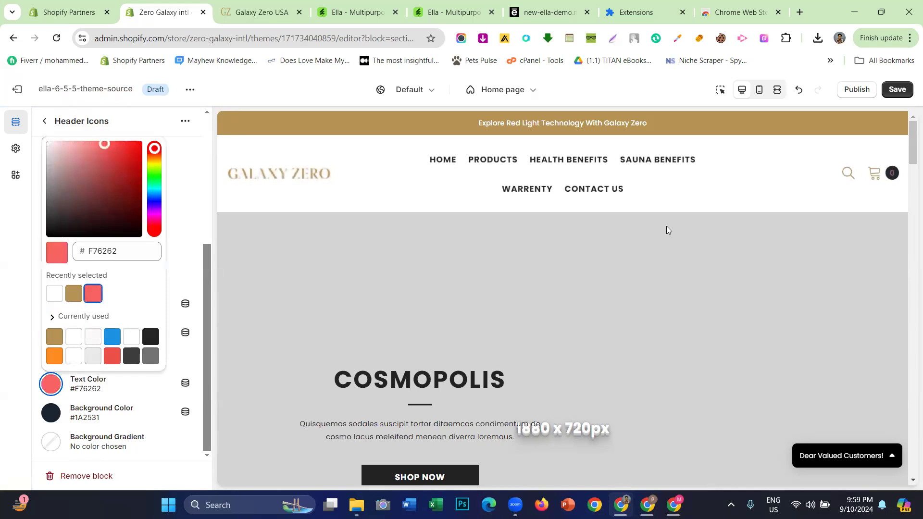
pyautogui.click(4, 284)
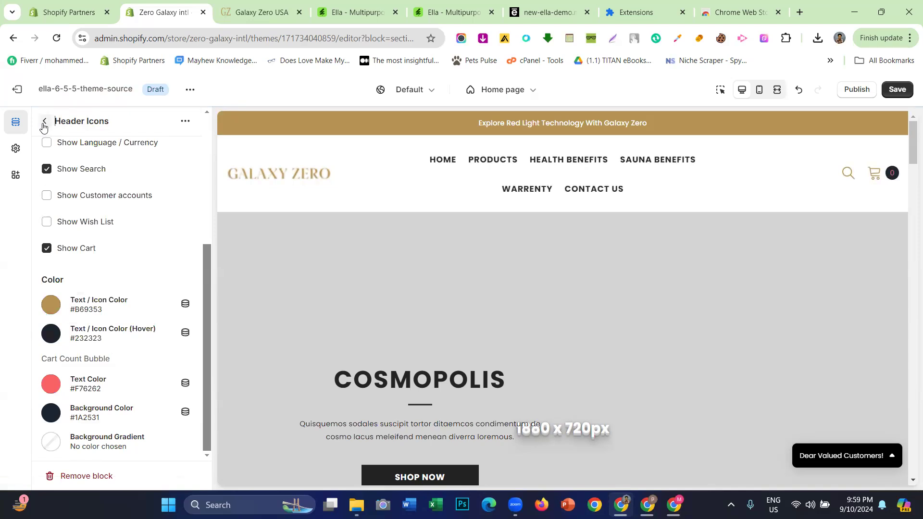
# - Recheck the Header Icons block's visibility and color settings, and return to the home page's section list
pyautogui.scroll(5, 66, 263)
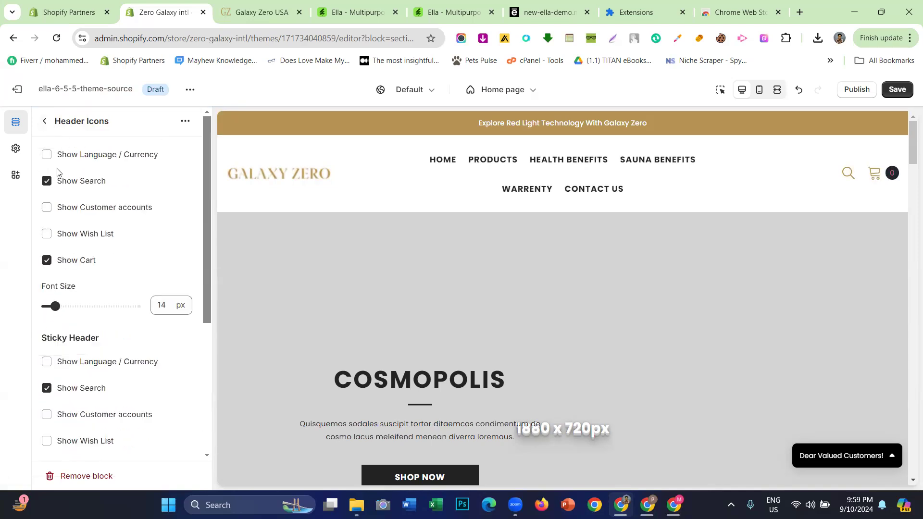
pyautogui.click(45, 123)
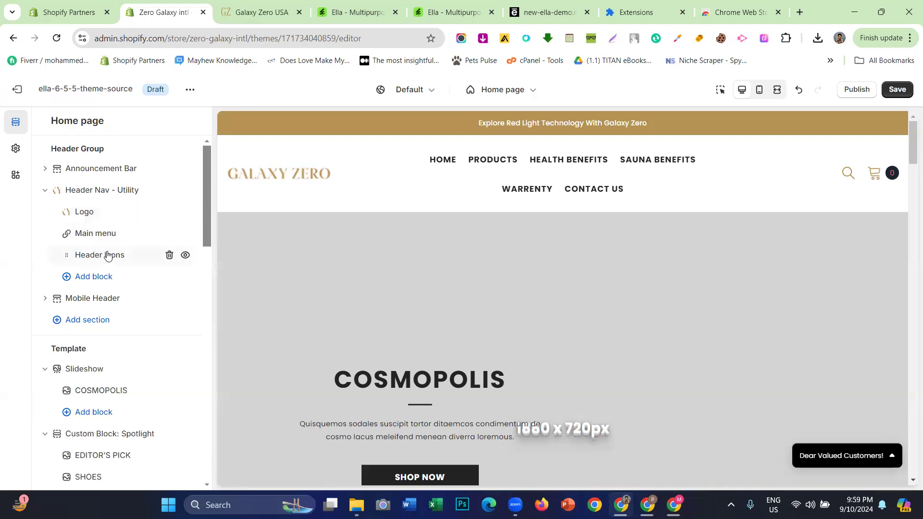
pyautogui.click(108, 255)
pyautogui.scroll(-5, 109, 255)
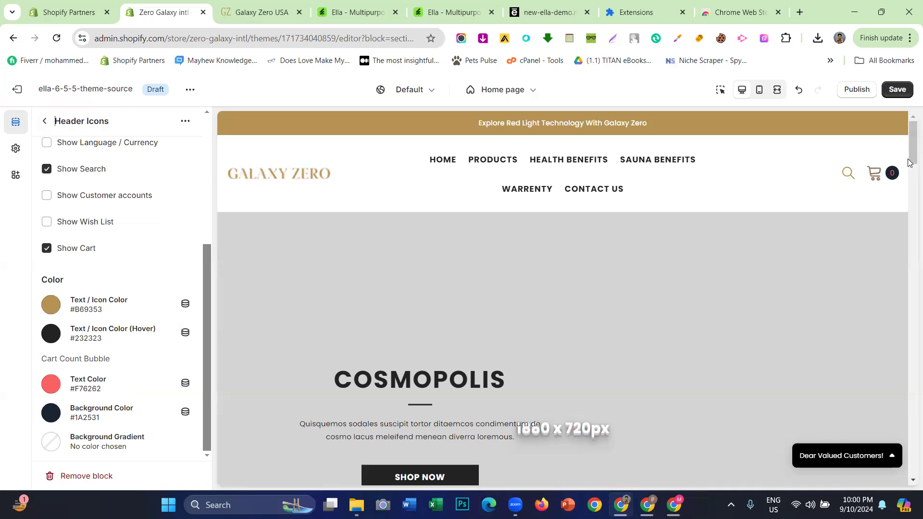
pyautogui.click(47, 121)
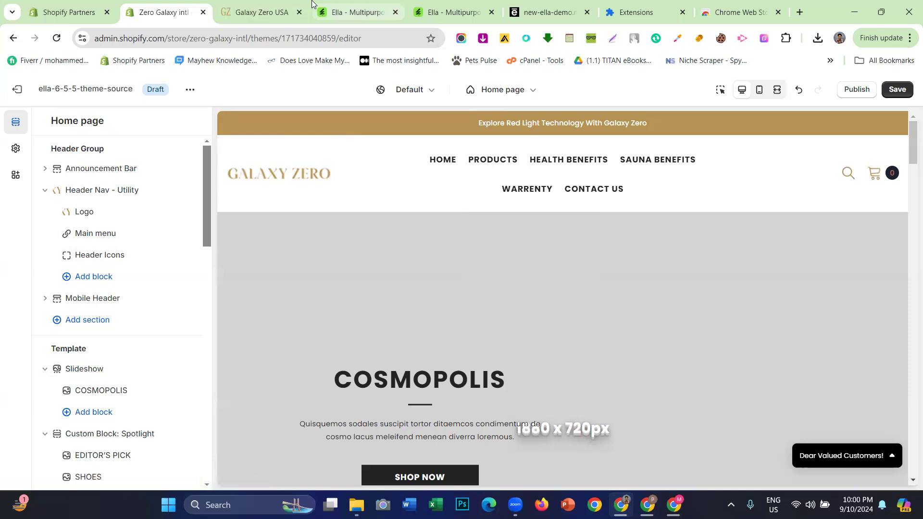
# - Glance at the Galaxy Zero USA home page for reference and save the theme's header changes
pyautogui.click(353, 12)
pyautogui.click(259, 12)
pyautogui.scroll(-3, 321, 179)
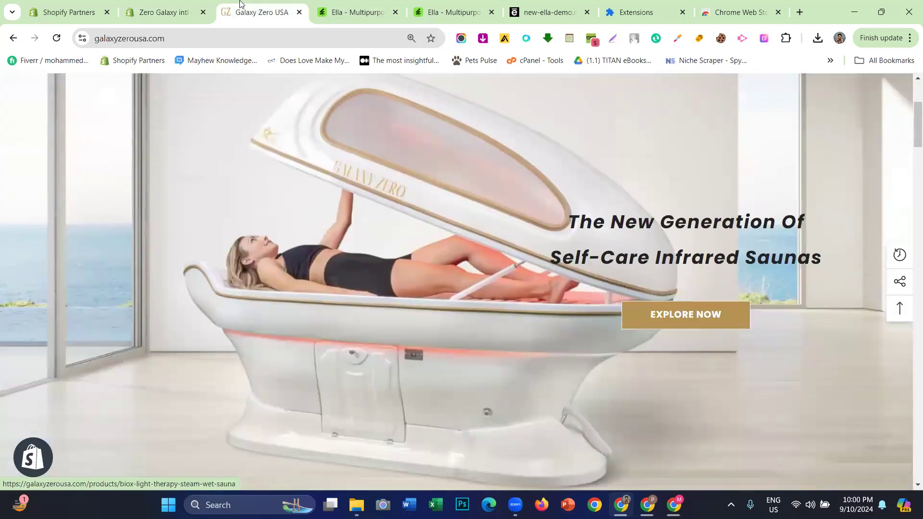
pyautogui.click(164, 12)
pyautogui.click(889, 88)
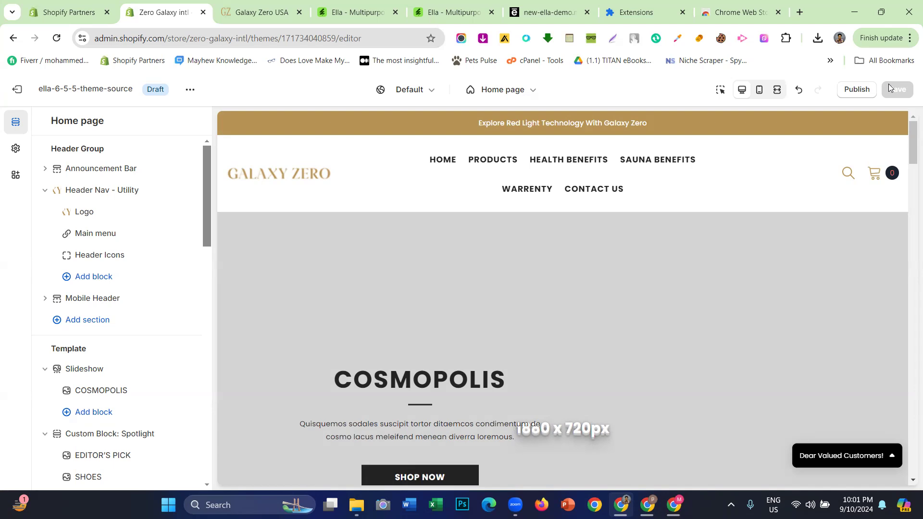
# - Browse the theme editor's template list, including the templates under Pages, and close it with the home page still selected
pyautogui.click(497, 91)
pyautogui.scroll(-1, 487, 163)
pyautogui.scroll(-1, 428, 281)
pyautogui.scroll(2, 429, 269)
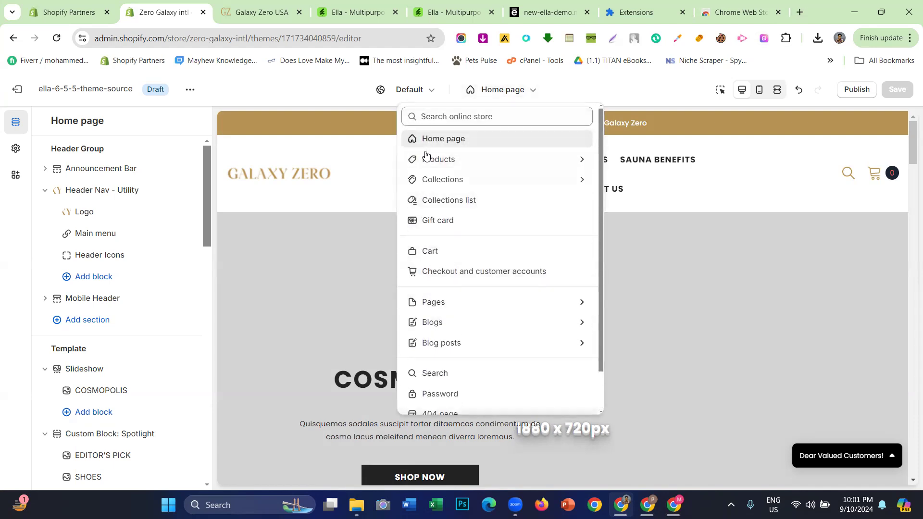
pyautogui.scroll(-1, 425, 155)
pyautogui.scroll(1, 440, 291)
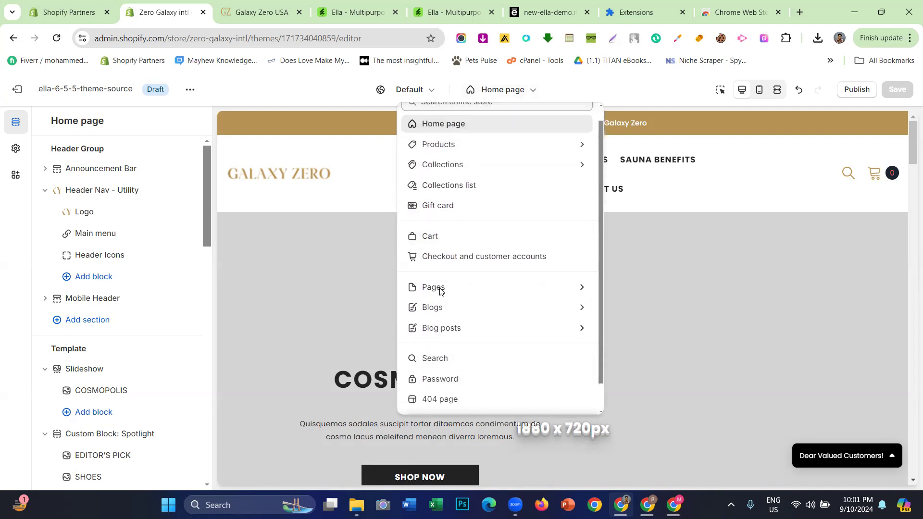
pyautogui.click(459, 306)
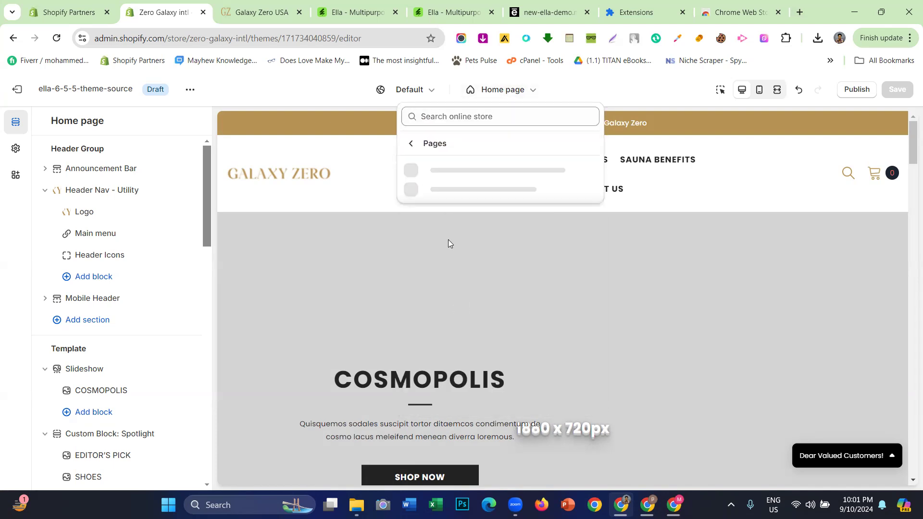
pyautogui.scroll(-2, 449, 242)
pyautogui.scroll(2, 418, 151)
pyautogui.scroll(-5, 418, 154)
pyautogui.scroll(5, 418, 154)
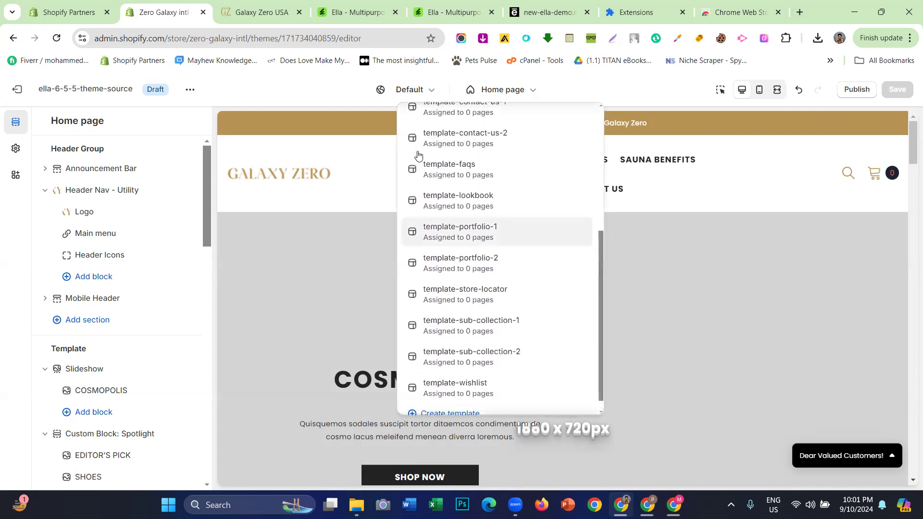
pyautogui.click(412, 143)
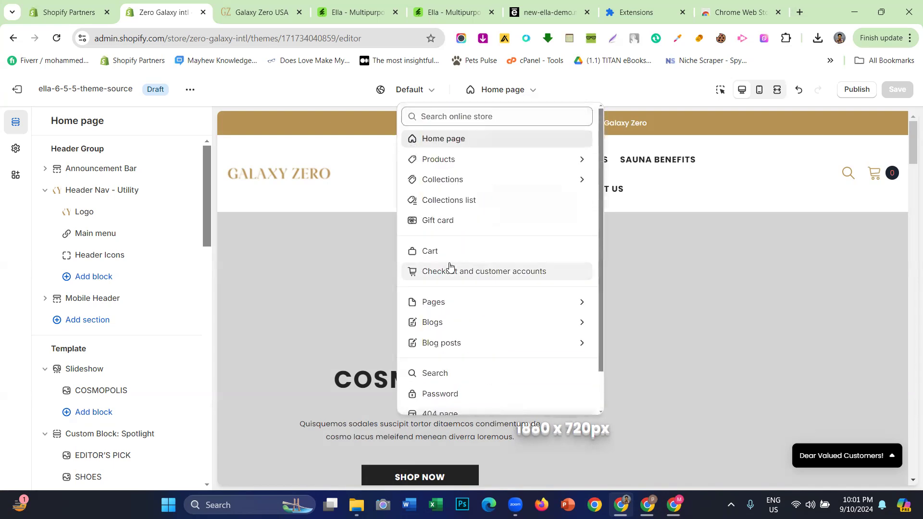
pyautogui.click(2, 212)
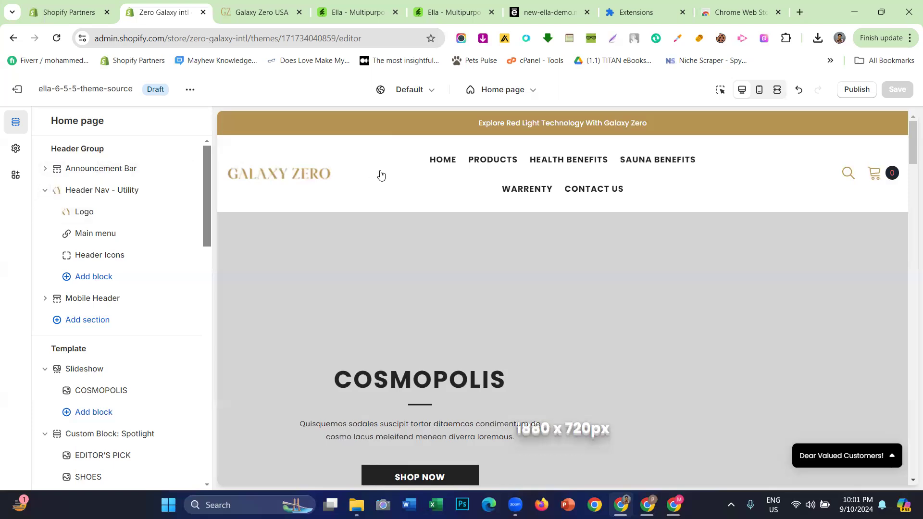
# - Examine the header, hero banner and badge row on the Galaxy Zero USA home page as reference for the home page layout
pyautogui.click(248, 4)
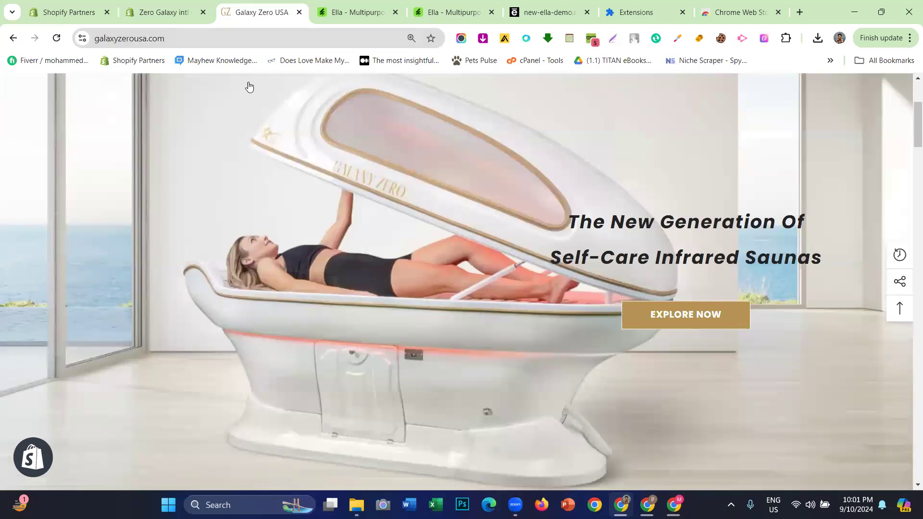
pyautogui.scroll(4, 247, 86)
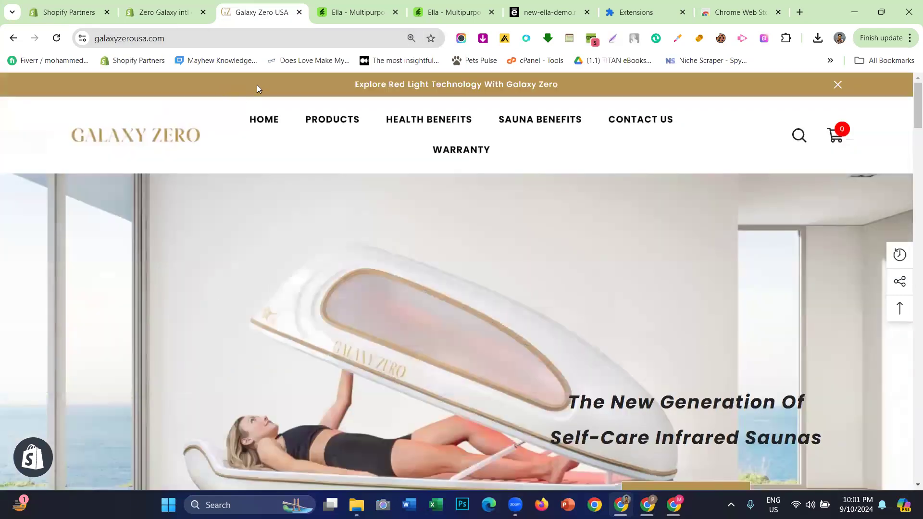
pyautogui.click(163, 12)
pyautogui.click(255, 12)
pyautogui.moveTo(302, 132)
pyautogui.scroll(-4, 540, 147)
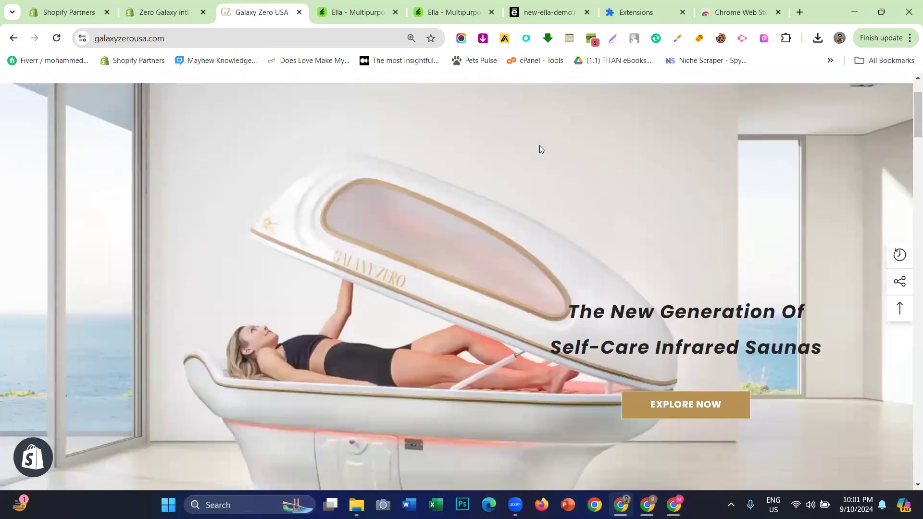
pyautogui.scroll(1, 379, 189)
pyautogui.scroll(-1, 380, 189)
pyautogui.scroll(-3, 380, 189)
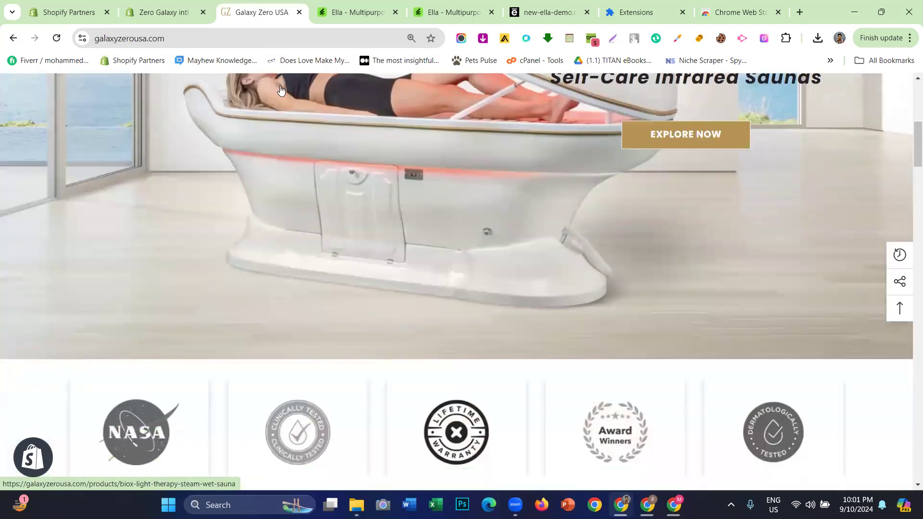
# - Return to the theme editor and look through the home page's sections, from the slideshow down to the product blocks
pyautogui.click(181, 9)
pyautogui.scroll(-3, 91, 291)
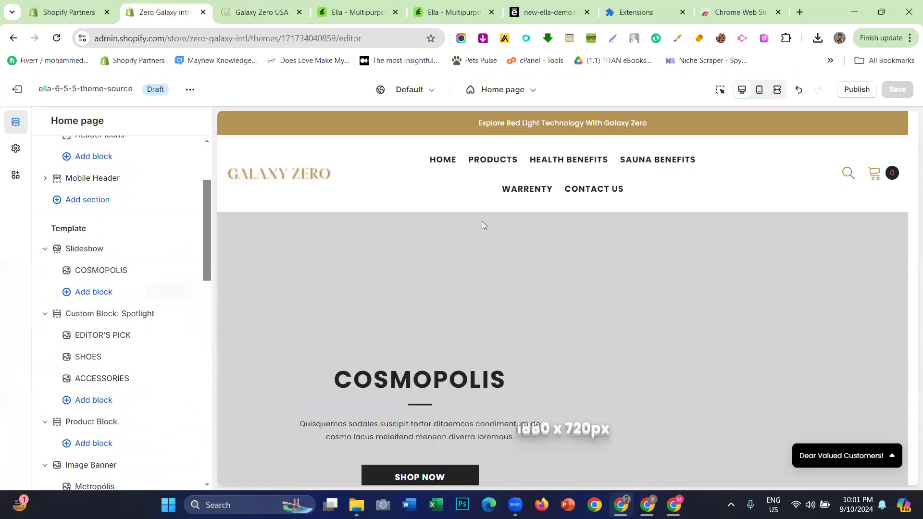
pyautogui.scroll(-8, 571, 231)
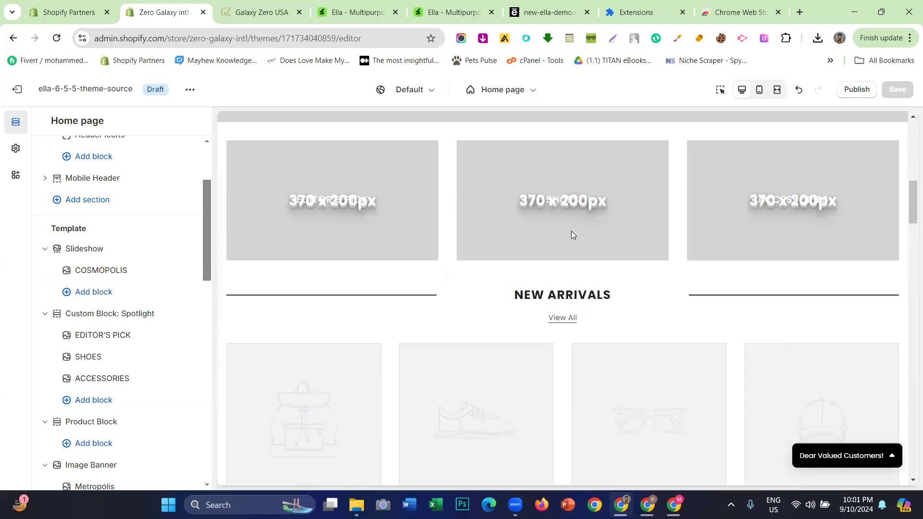
pyautogui.scroll(-3, 160, 336)
pyautogui.scroll(-8, 620, 228)
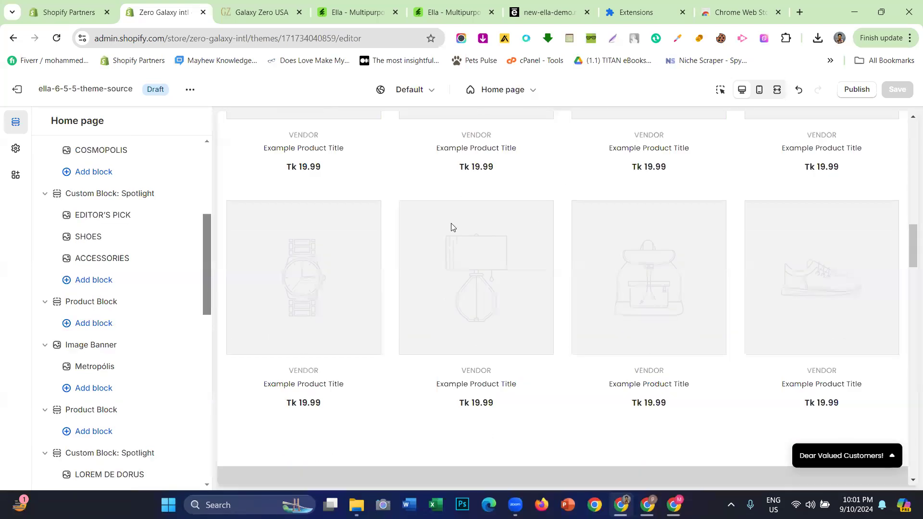
pyautogui.scroll(16, 440, 225)
pyautogui.scroll(-5, 440, 221)
pyautogui.scroll(5, 440, 219)
pyautogui.scroll(-4, 440, 219)
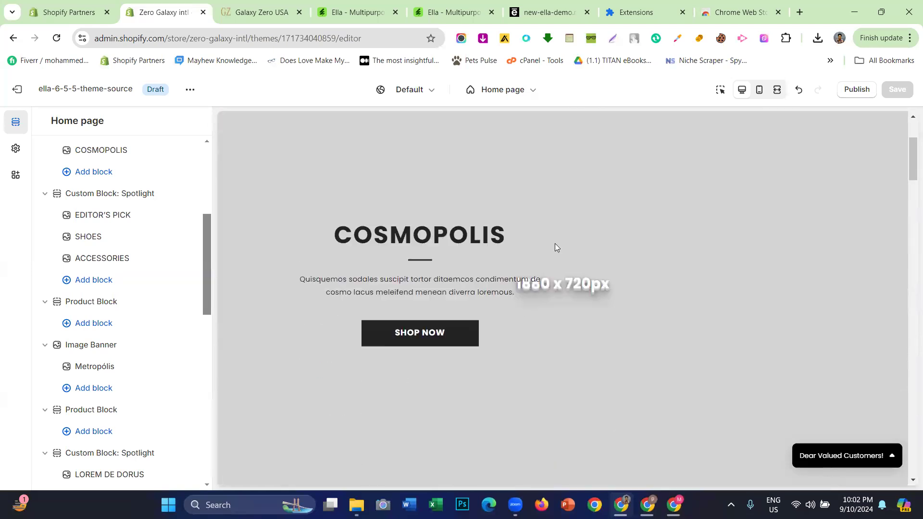
pyautogui.scroll(-3, 441, 270)
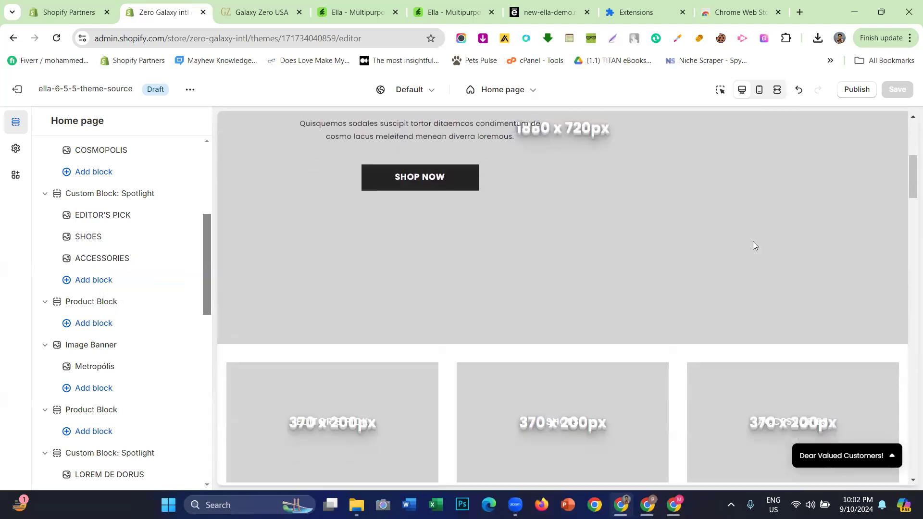
pyautogui.scroll(2, 101, 318)
pyautogui.scroll(7, 373, 267)
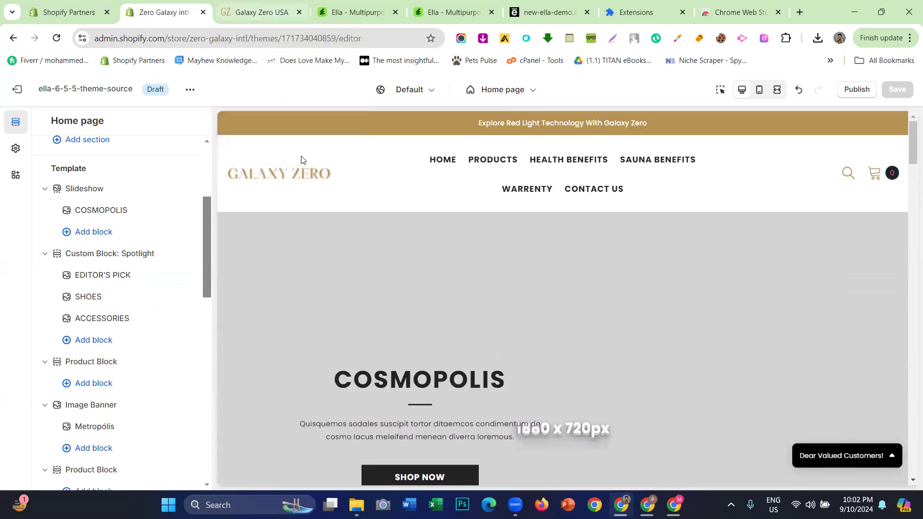
pyautogui.scroll(6, 68, 212)
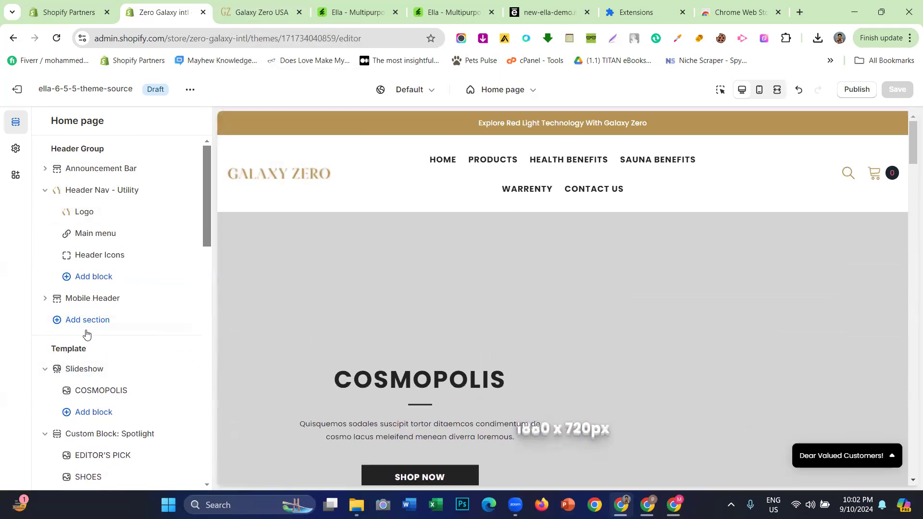
# - Open the settings of the home page's Slideshow section
pyautogui.scroll(-1, 68, 321)
pyautogui.scroll(-1, 68, 321)
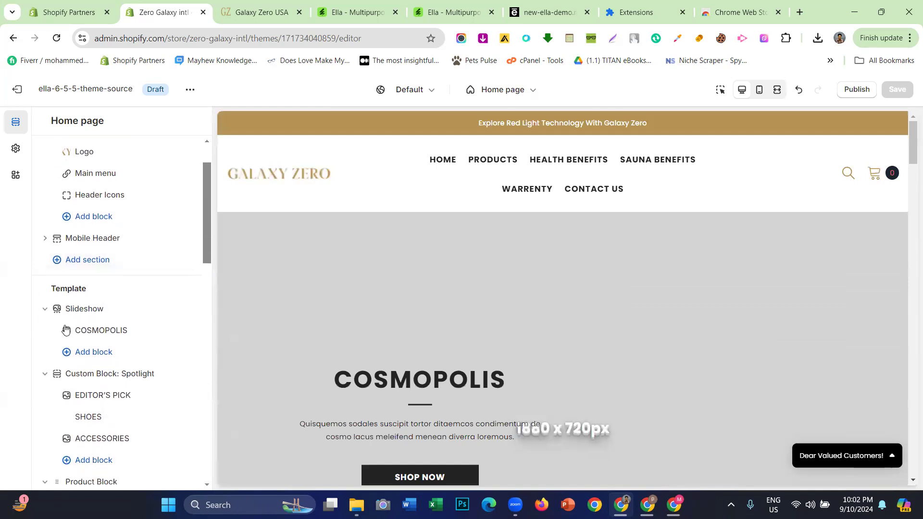
pyautogui.click(95, 311)
pyautogui.scroll(-3, 91, 245)
pyautogui.scroll(3, 91, 269)
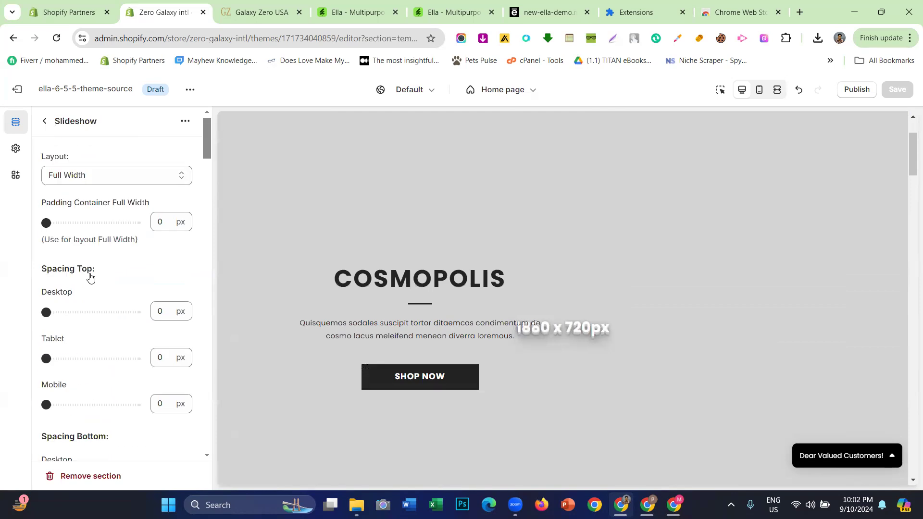
# - Try a top spacing of 85 px on desktop and 65 px on tablet for the slideshow and check the preview
pyautogui.scroll(2, 340, 185)
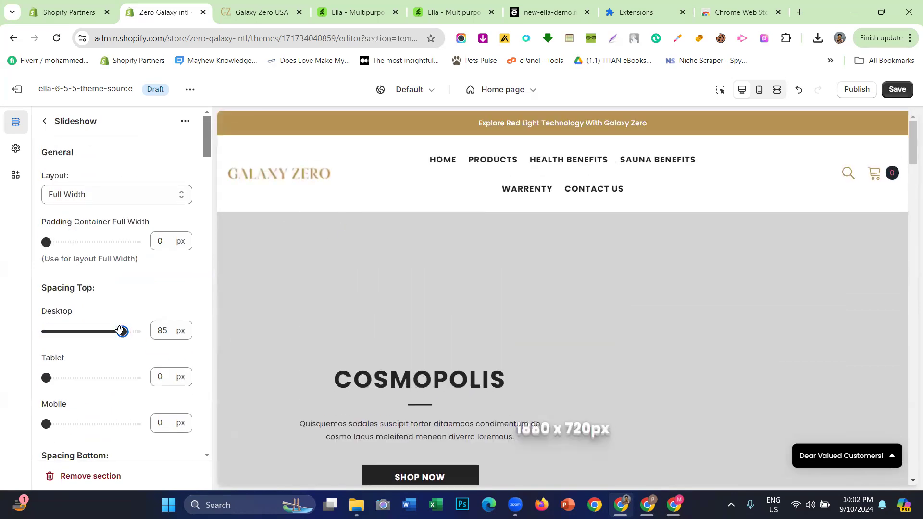
pyautogui.scroll(-3, 450, 245)
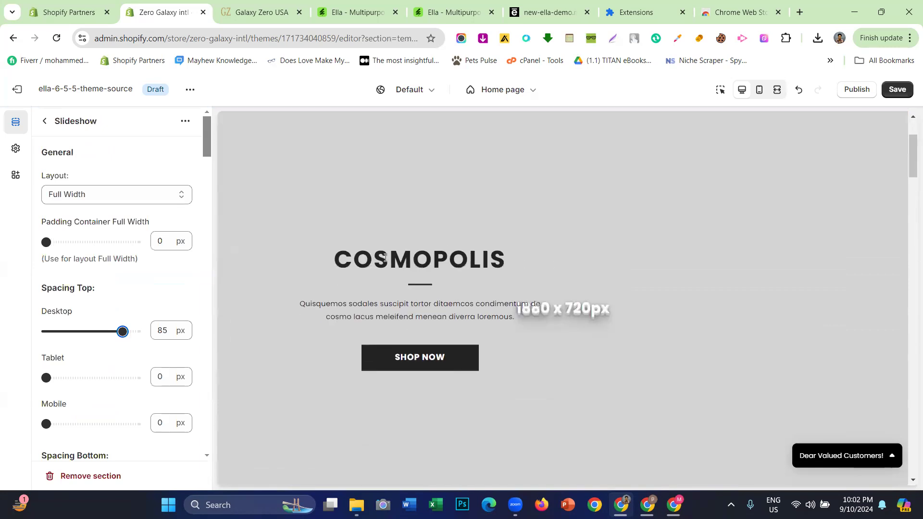
pyautogui.moveTo(76, 313); pyautogui.dragTo(41, 313)
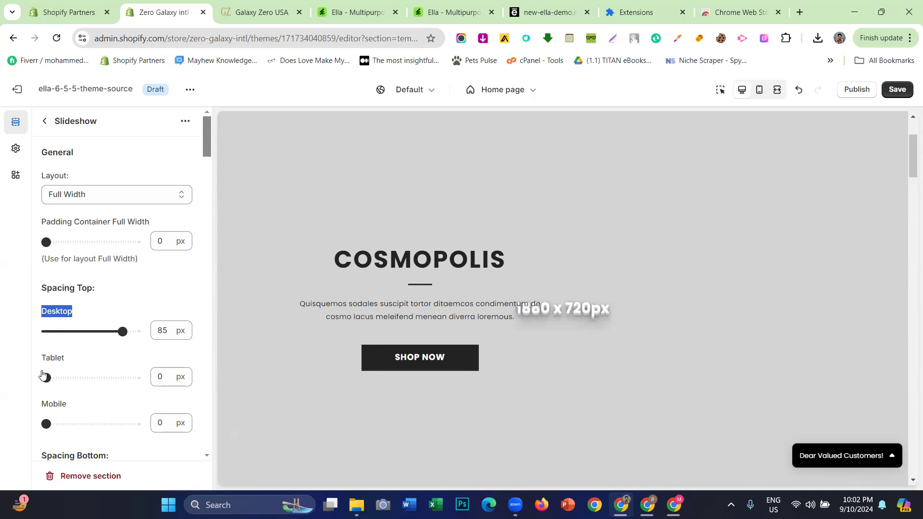
pyautogui.moveTo(46, 377); pyautogui.dragTo(104, 378)
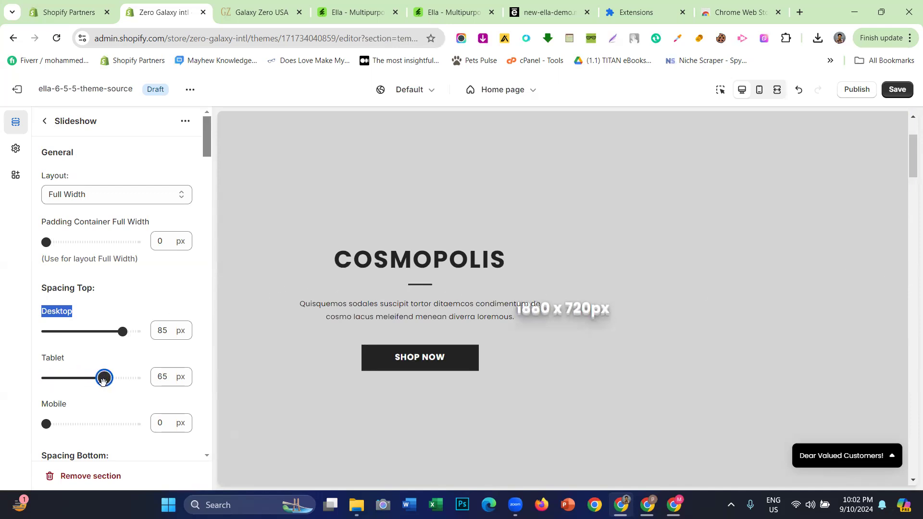
pyautogui.click(99, 312)
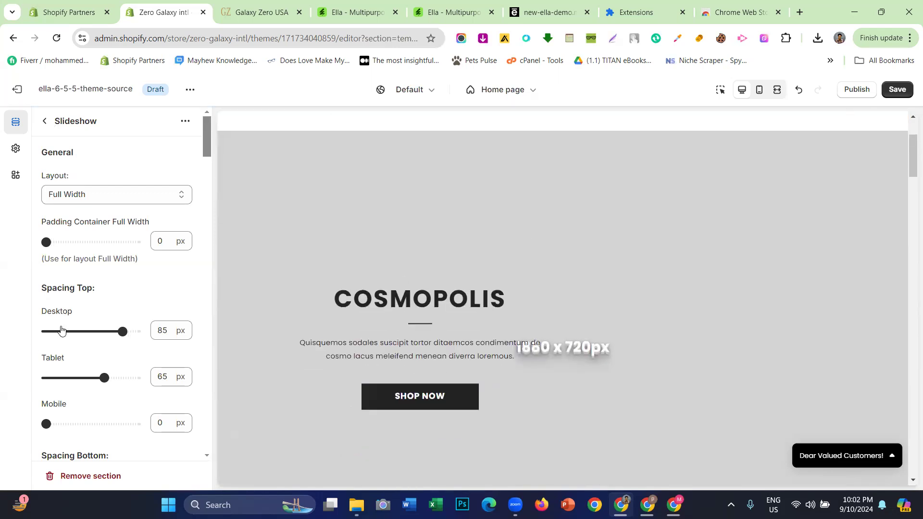
pyautogui.scroll(3, 456, 243)
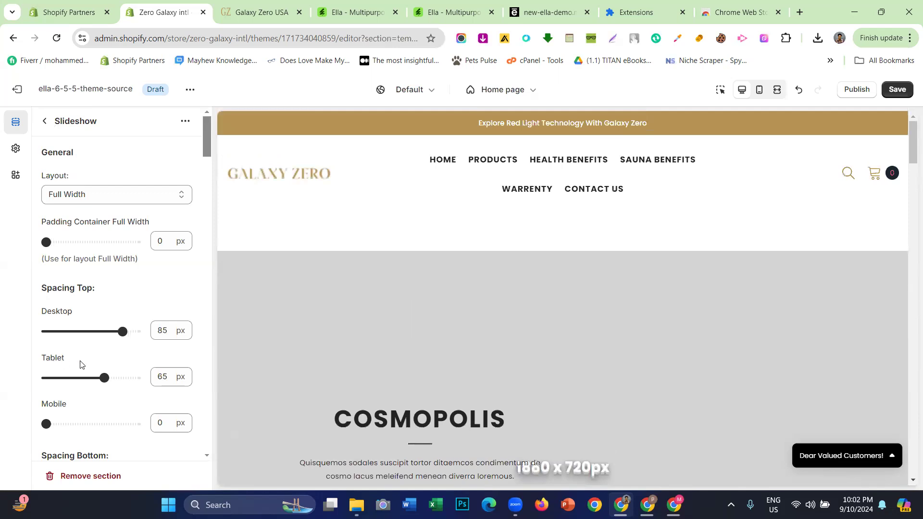
pyautogui.scroll(-3, 376, 292)
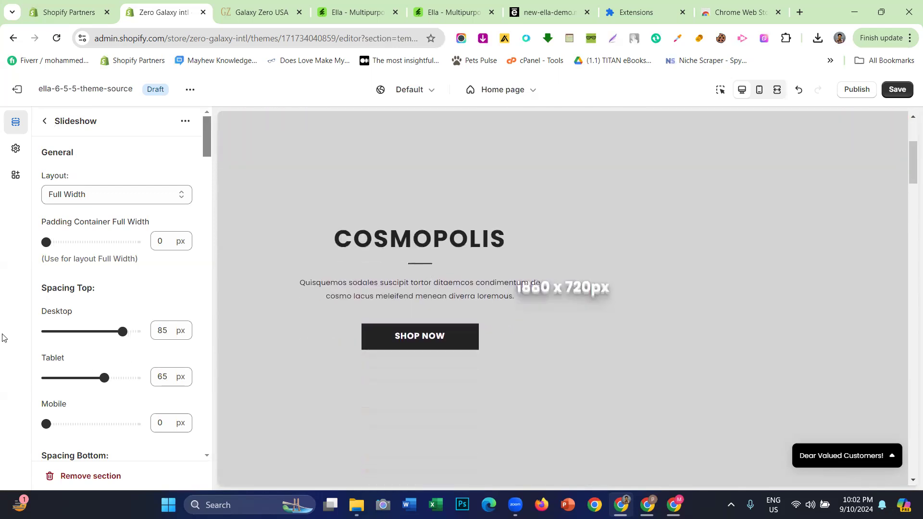
pyautogui.scroll(3, 264, 247)
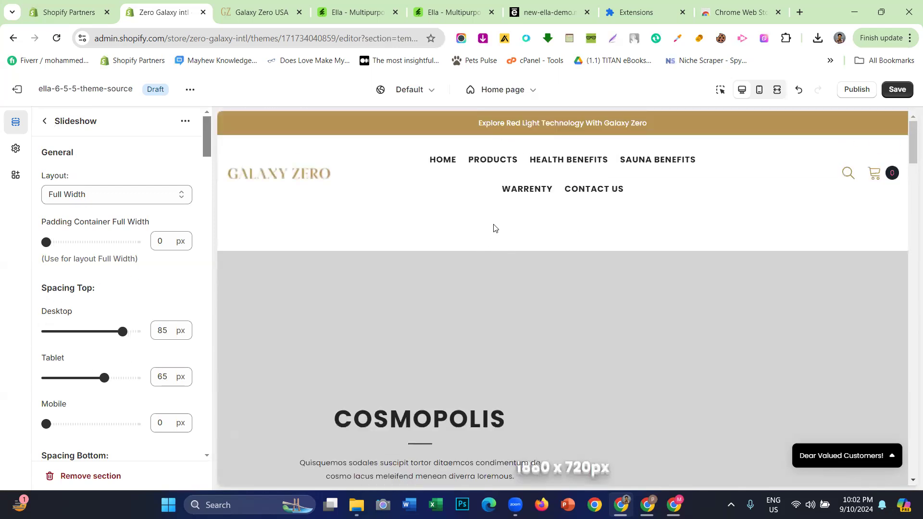
# - Reset the slideshow's desktop and tablet top spacing to 0 px
pyautogui.moveTo(82, 380); pyautogui.dragTo(6, 373)
pyautogui.click(46, 332)
pyautogui.scroll(-2, 96, 269)
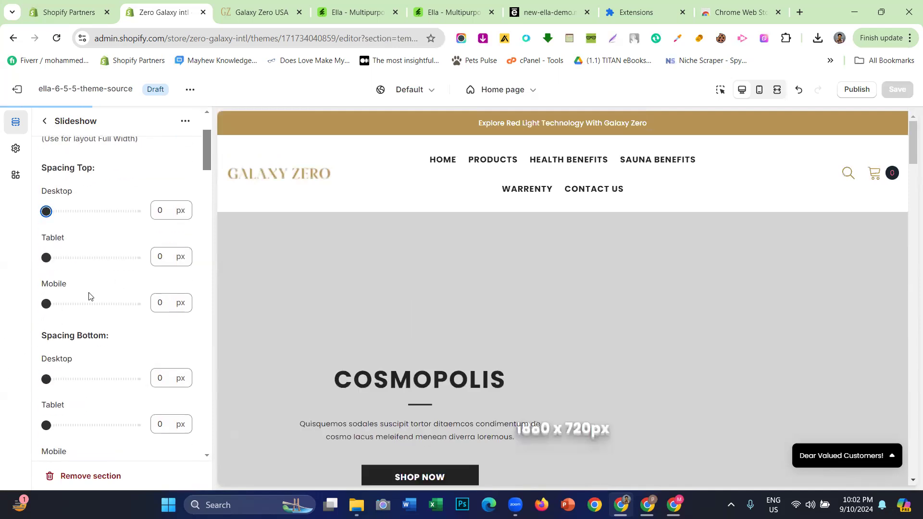
# - Look through the slideshow's spacing, background, autoplay, dots and arrow settings, then return to the home page's section list
pyautogui.scroll(1, 57, 233)
pyautogui.moveTo(41, 229); pyautogui.dragTo(144, 240)
pyautogui.scroll(-2, 117, 256)
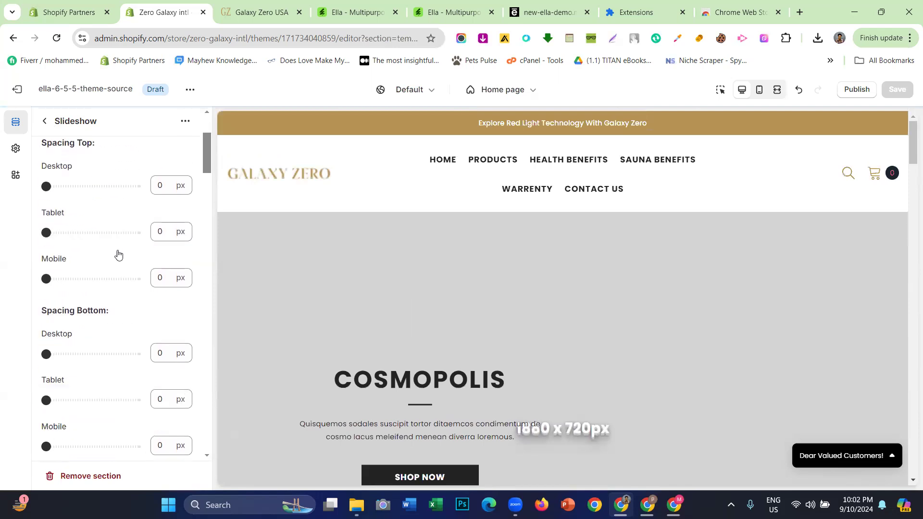
pyautogui.moveTo(31, 284); pyautogui.dragTo(95, 312)
pyautogui.scroll(-4, 66, 334)
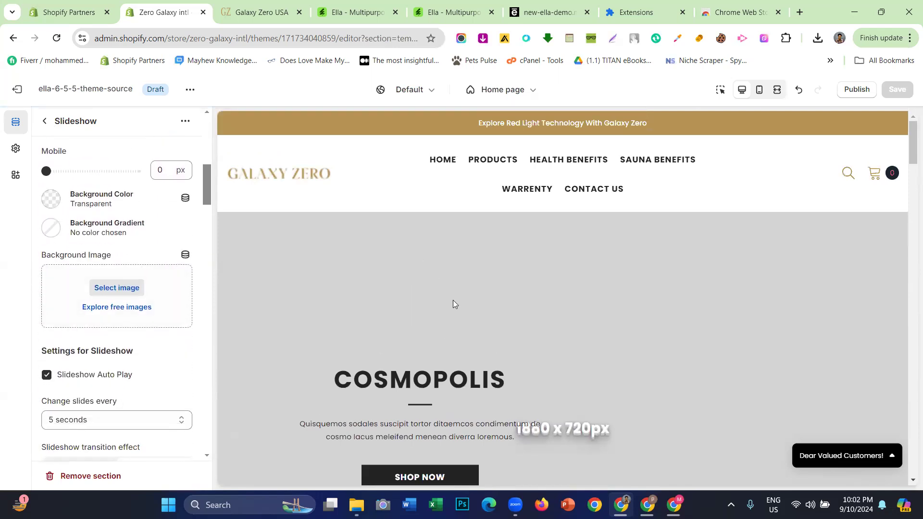
pyautogui.scroll(-2, 461, 306)
pyautogui.scroll(2, 351, 312)
pyautogui.scroll(-10, 82, 313)
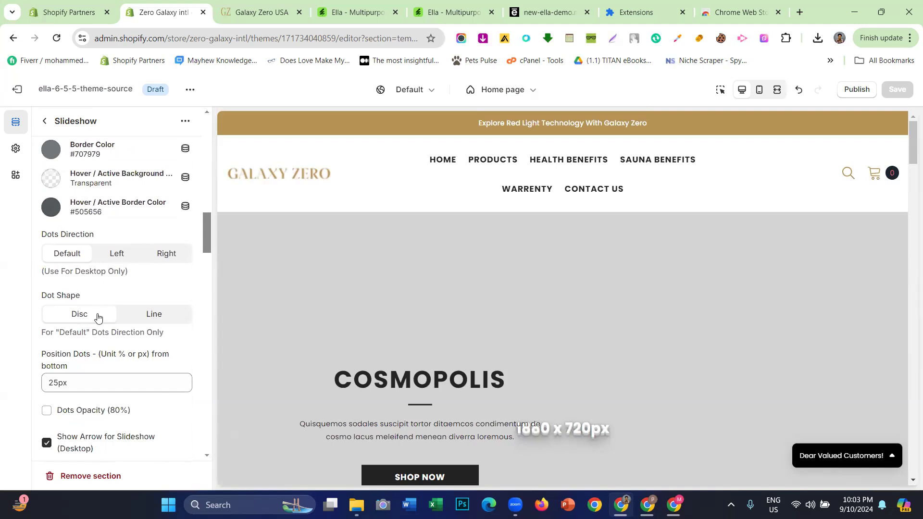
pyautogui.scroll(-3, 97, 317)
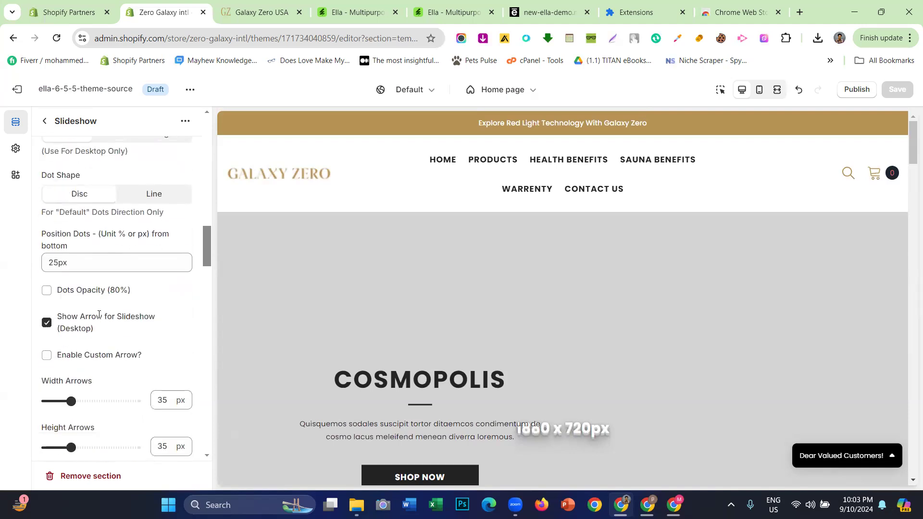
pyautogui.scroll(12, 98, 314)
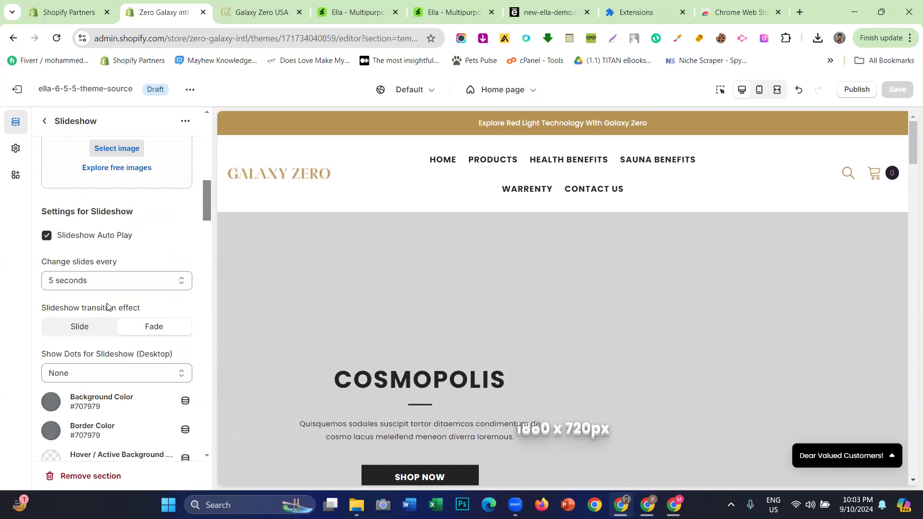
pyautogui.click(44, 121)
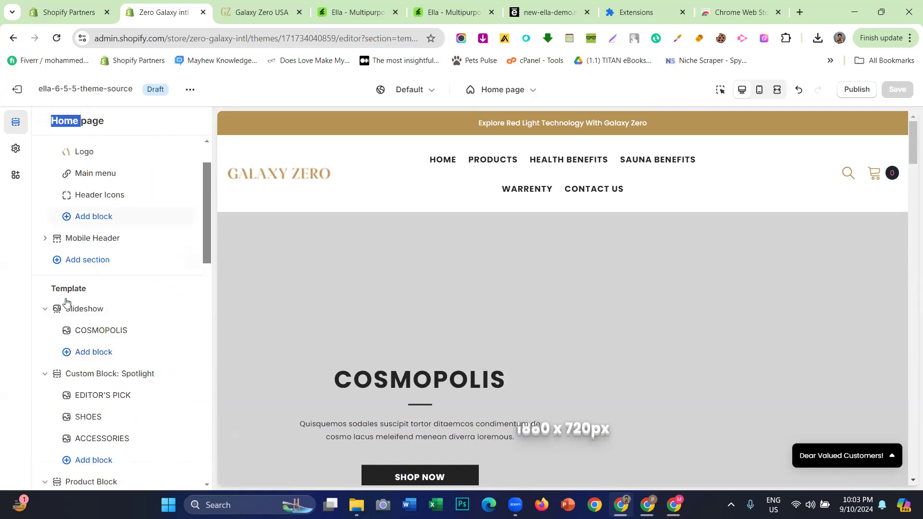
# - Switch to the Galaxy Zero USA site and examine its hero banner image, heading and button as reference
pyautogui.click(273, 4)
pyautogui.scroll(7, 350, 189)
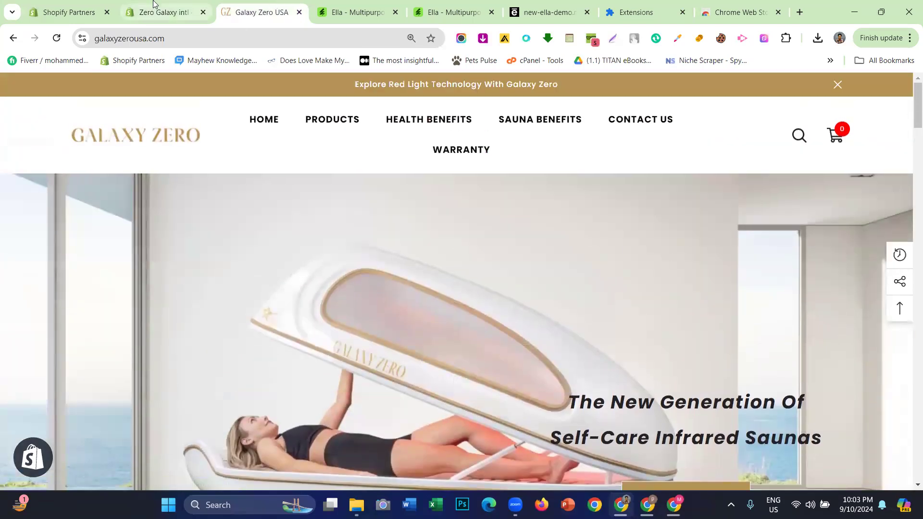
pyautogui.scroll(-3, 710, 162)
pyautogui.scroll(3, 673, 161)
pyautogui.scroll(-1, 555, 161)
pyautogui.scroll(-2, 555, 161)
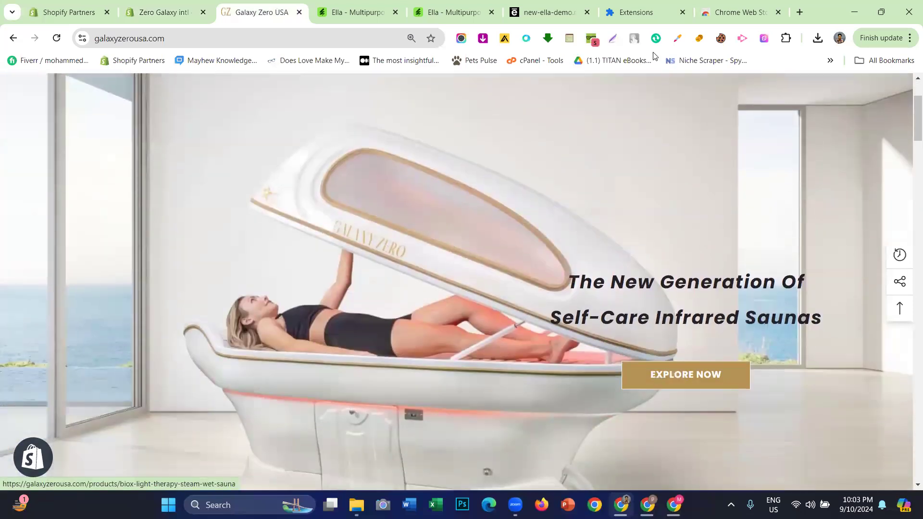
pyautogui.scroll(3, 420, 245)
pyautogui.scroll(-3, 482, 241)
pyautogui.scroll(1, 405, 250)
pyautogui.scroll(2, 405, 250)
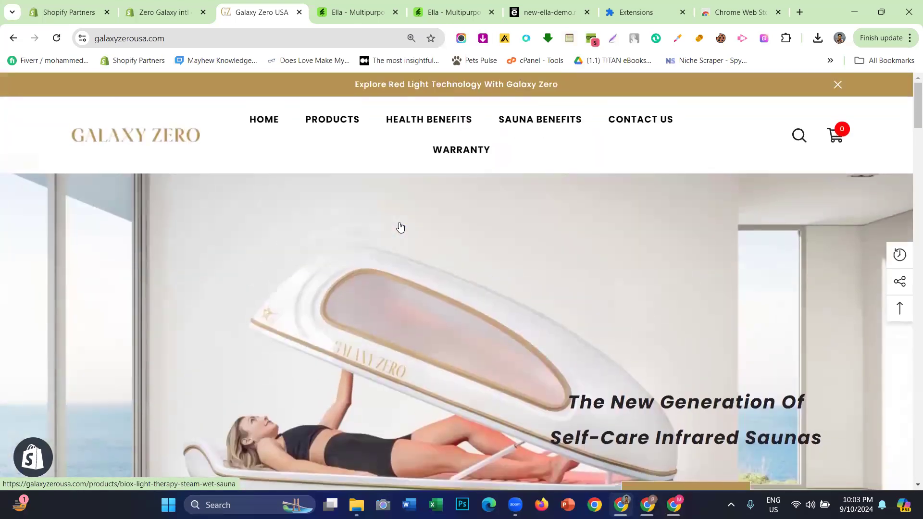
# - Scan the Galaxy Zero USA page with Imageye, download the 1500x898 hero banner image and close the extension
pyautogui.click(477, 39)
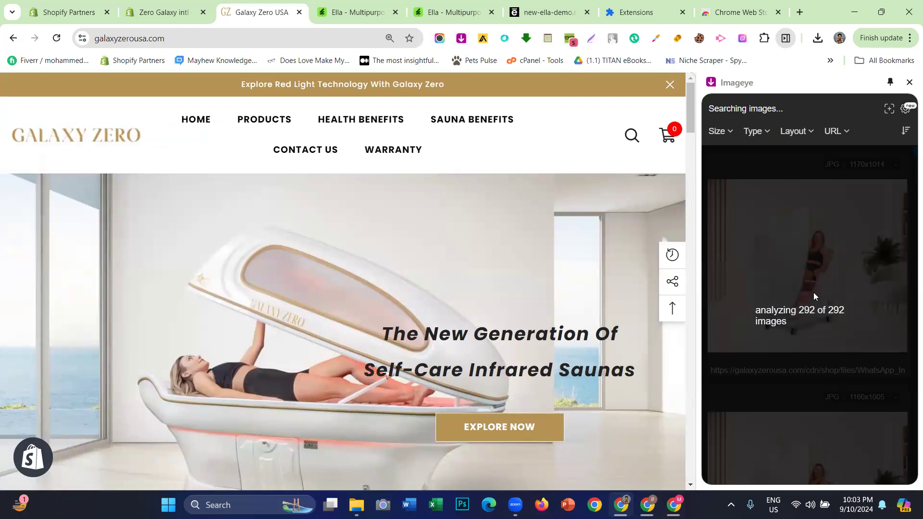
pyautogui.click(764, 273)
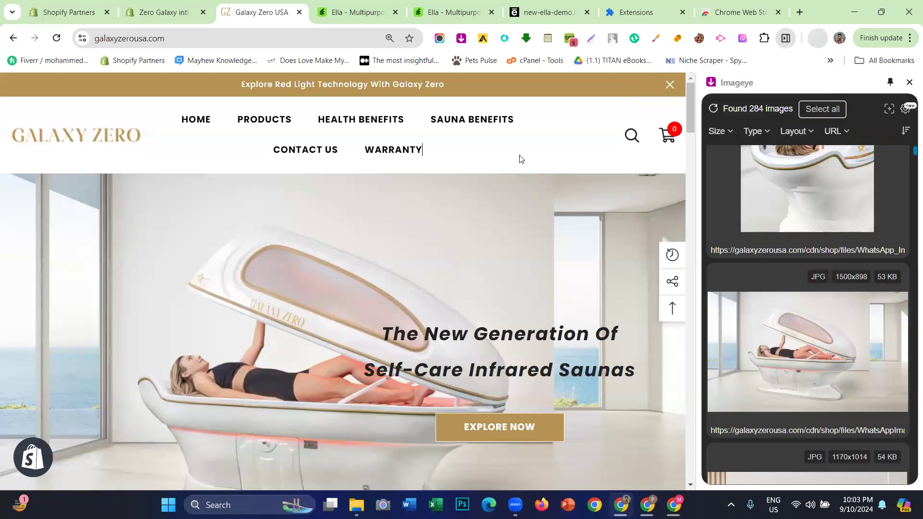
pyautogui.click(908, 83)
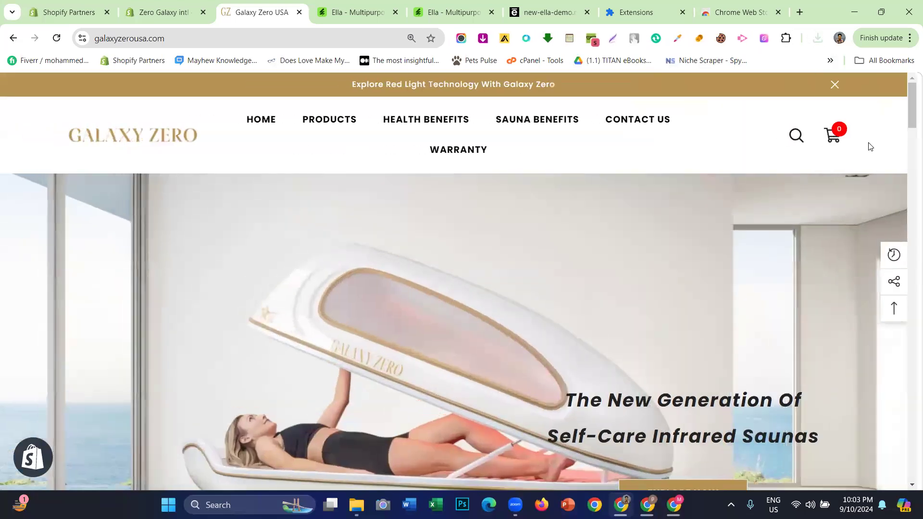
# - Return to the theme editor and review the Slideshow section's background image, autoplay, transition and dots settings before going back to the section list
pyautogui.click(177, 4)
pyautogui.scroll(-3, 107, 257)
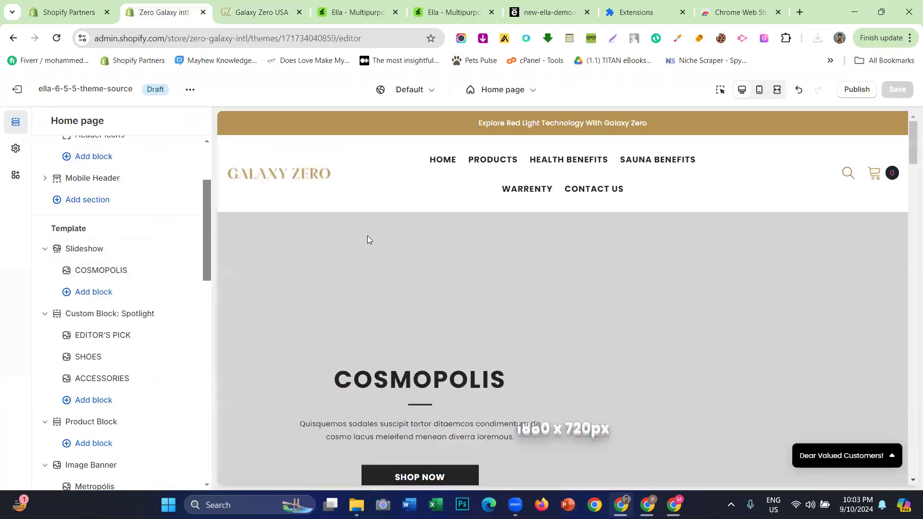
pyautogui.click(90, 252)
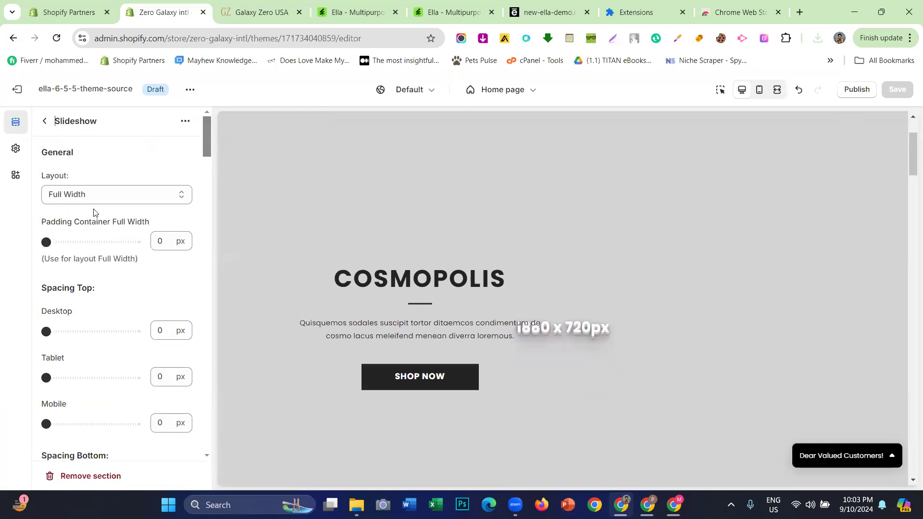
pyautogui.scroll(-10, 99, 230)
pyautogui.scroll(-2, 114, 244)
pyautogui.scroll(7, 128, 230)
pyautogui.scroll(2, 360, 240)
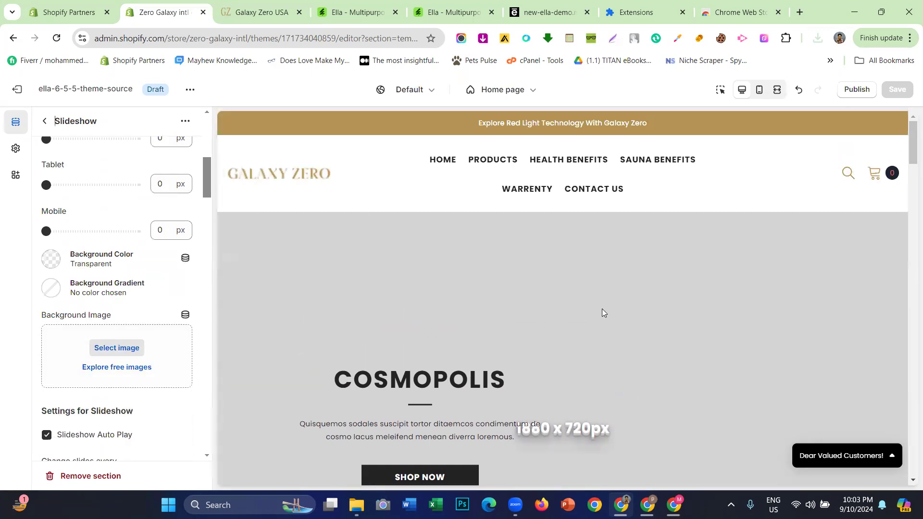
pyautogui.scroll(-2, 368, 280)
pyautogui.scroll(-5, 105, 315)
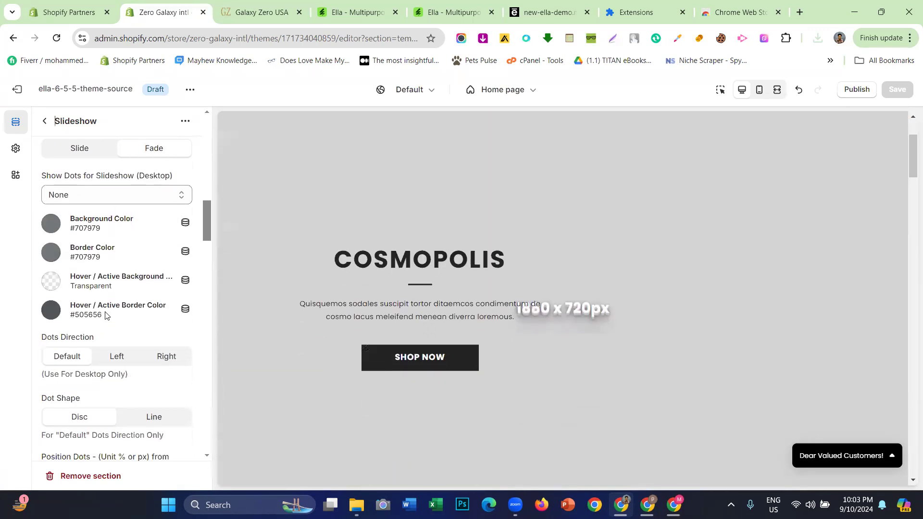
pyautogui.click(42, 122)
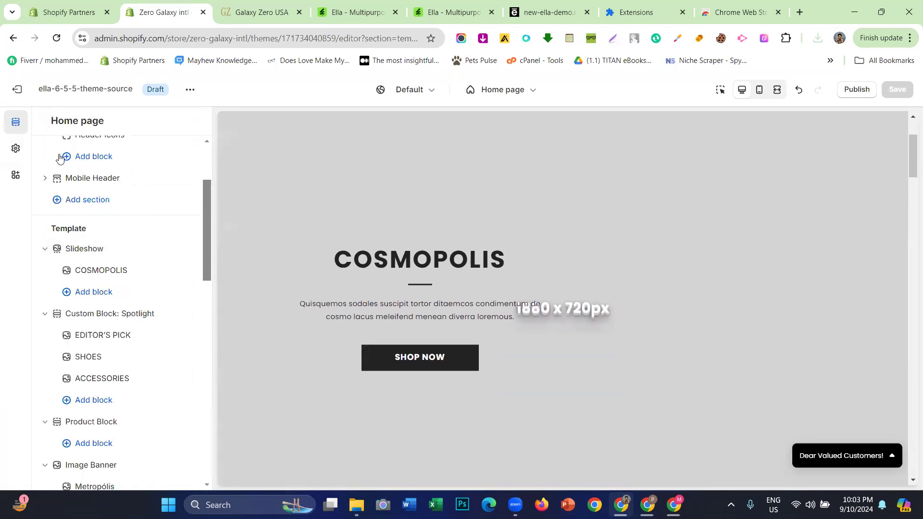
# - Add an Image SlideShow block to the Slideshow section and check the home page preview
pyautogui.click(94, 293)
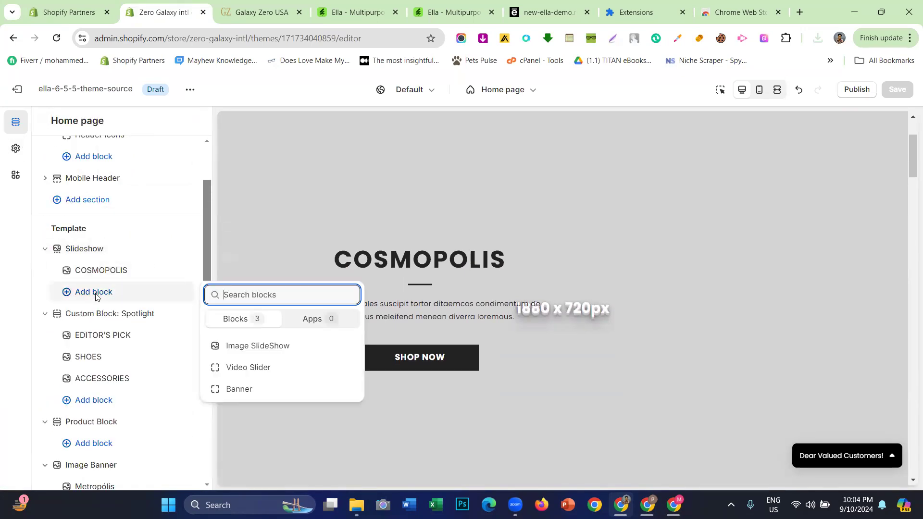
pyautogui.click(1, 257)
pyautogui.click(93, 293)
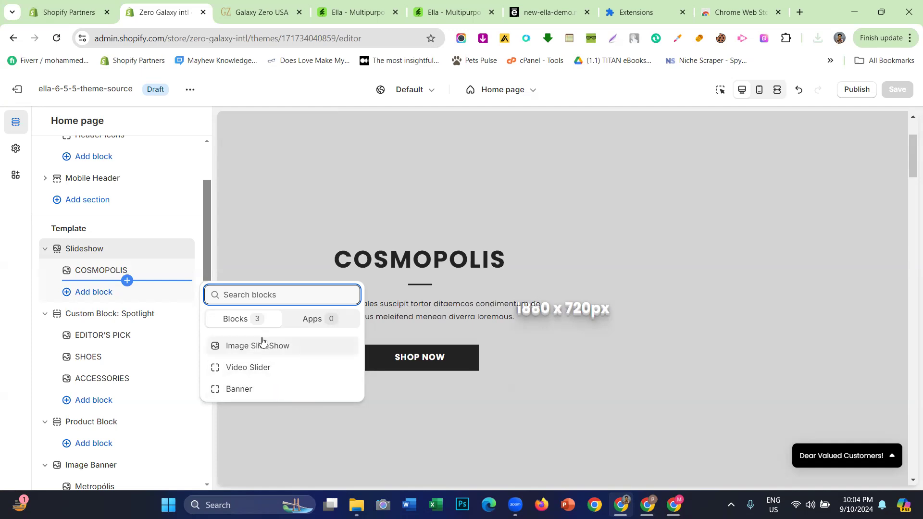
pyautogui.click(283, 346)
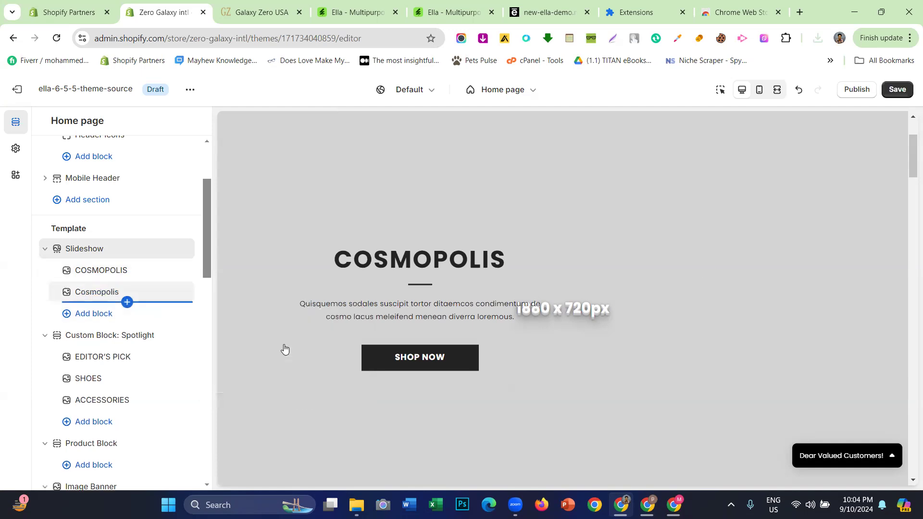
pyautogui.scroll(-3, 719, 280)
pyautogui.scroll(-5, 491, 304)
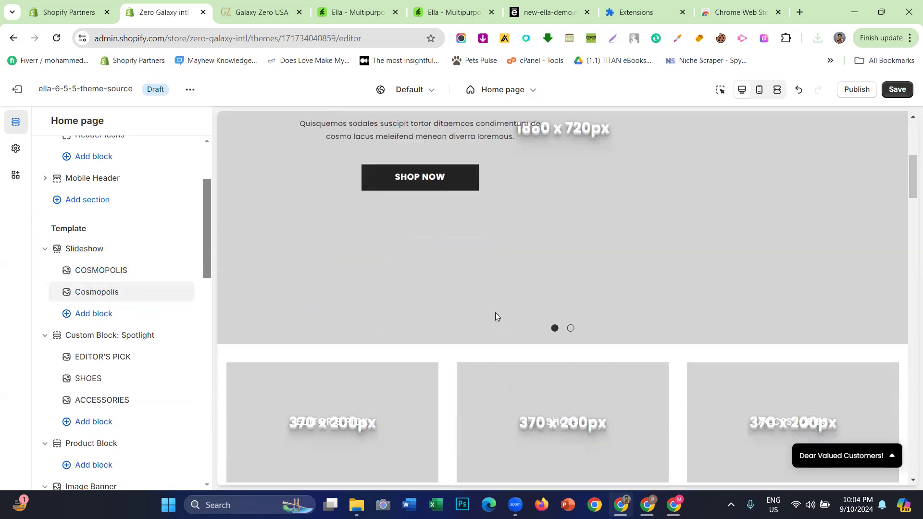
# - Check the hero banner and the badge row below it on the Galaxy Zero USA home page for comparison
pyautogui.click(248, 3)
pyautogui.scroll(-3, 521, 247)
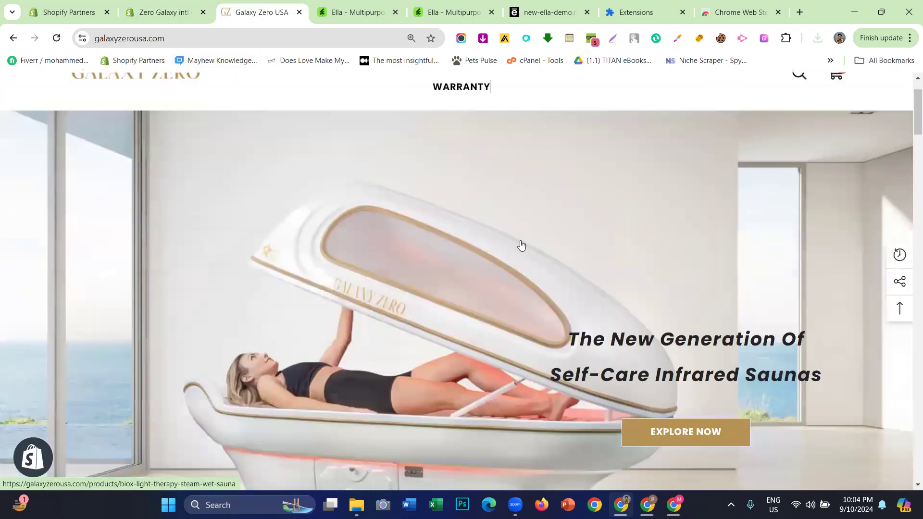
pyautogui.scroll(-5, 651, 301)
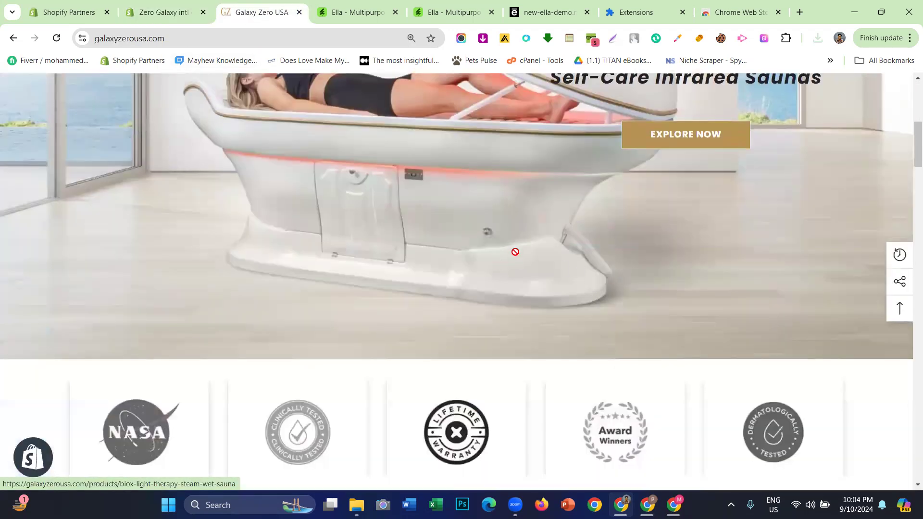
pyautogui.scroll(7, 514, 251)
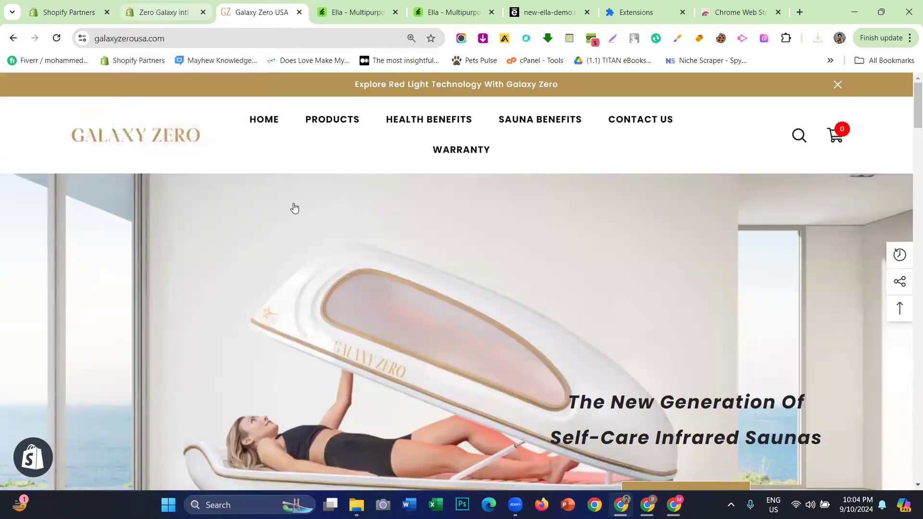
# - Remove the second Cosmopolis slide from the Slideshow section after checking the hero banner on the Galaxy Zero USA home page
pyautogui.click(196, 3)
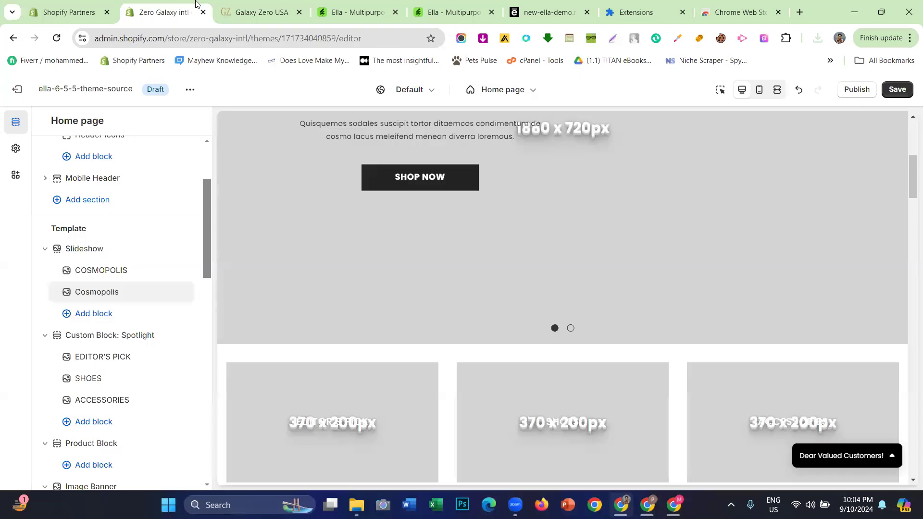
pyautogui.click(269, 4)
pyautogui.scroll(-4, 254, 231)
pyautogui.scroll(4, 269, 233)
pyautogui.scroll(-3, 238, 207)
pyautogui.click(147, 5)
pyautogui.click(169, 294)
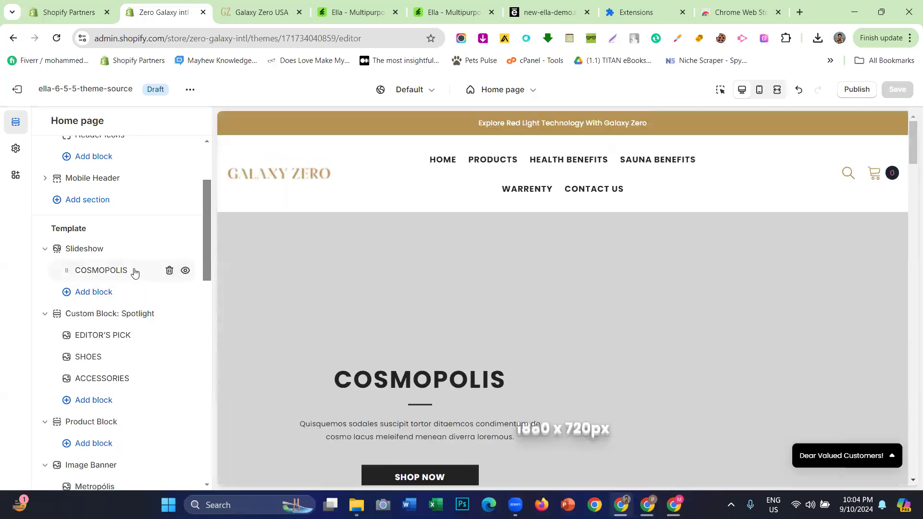
# - Upload the downloaded hero image WhatsAppImage2024-02-05at2.35.06PM_1.jpg and set it as the desktop image of the COSMOPOLIS slide
pyautogui.click(134, 272)
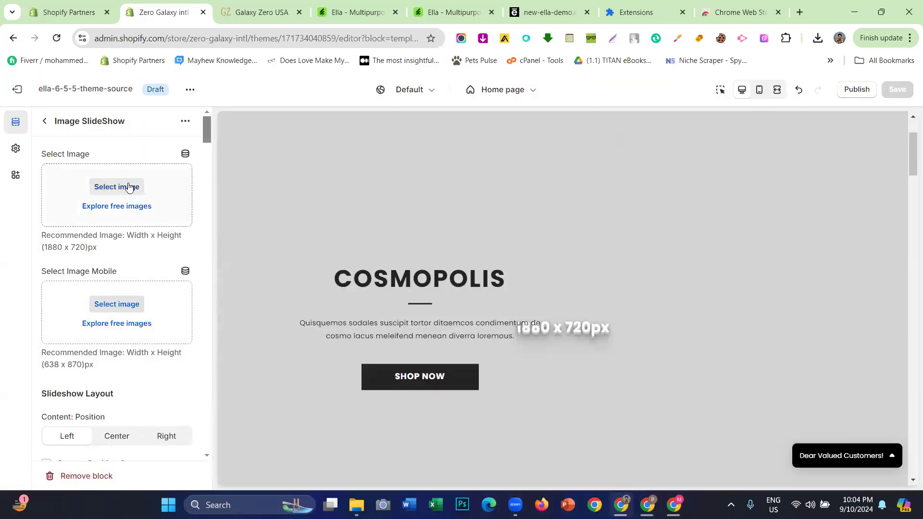
pyautogui.click(129, 187)
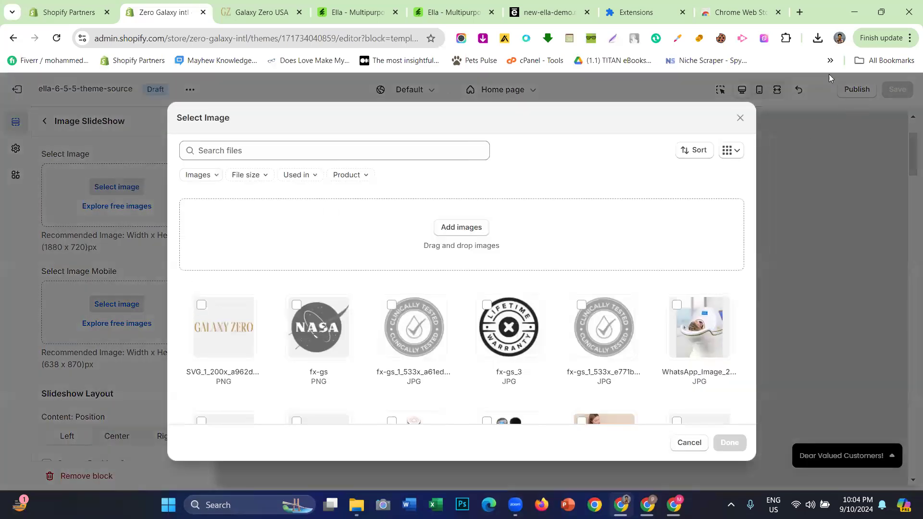
pyautogui.click(817, 38)
pyautogui.moveTo(725, 94); pyautogui.dragTo(393, 254)
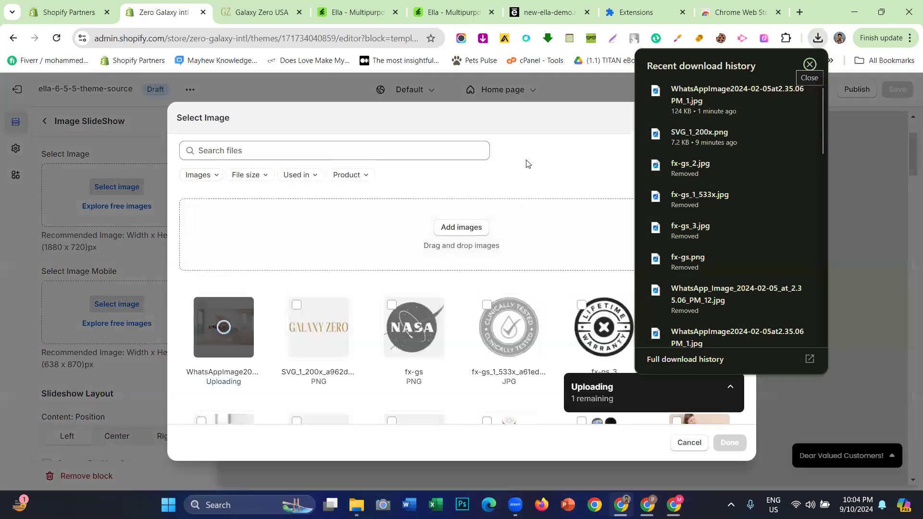
pyautogui.click(525, 163)
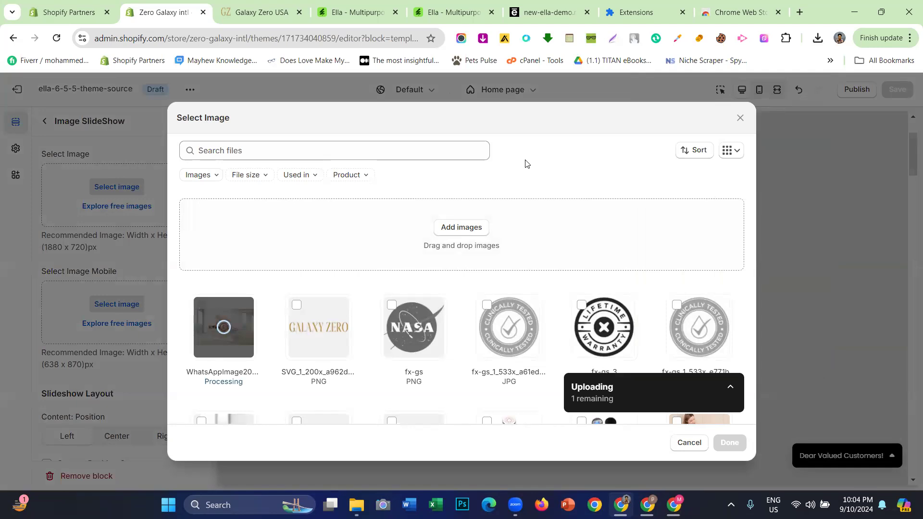
pyautogui.click(728, 442)
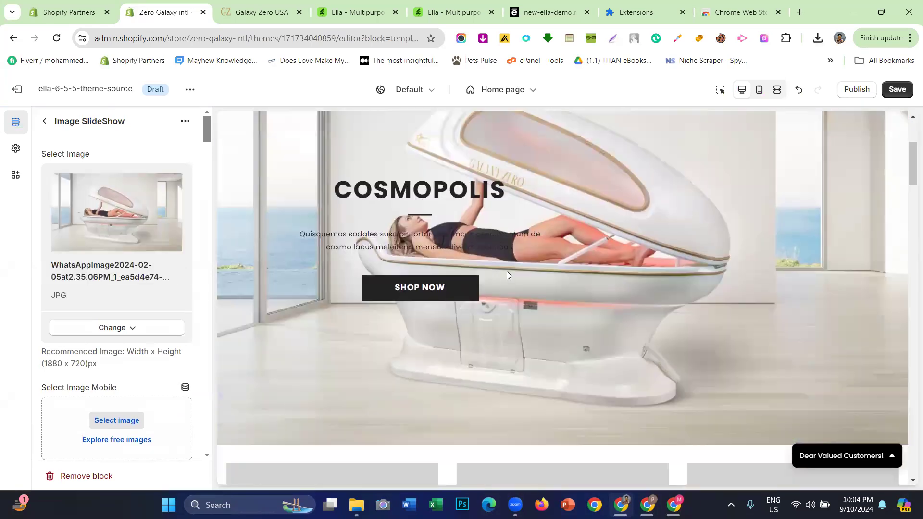
# - Review the slide's image and heading overlay in the home page preview and compare them with the Galaxy Zero USA hero banner
pyautogui.scroll(-1, 497, 308)
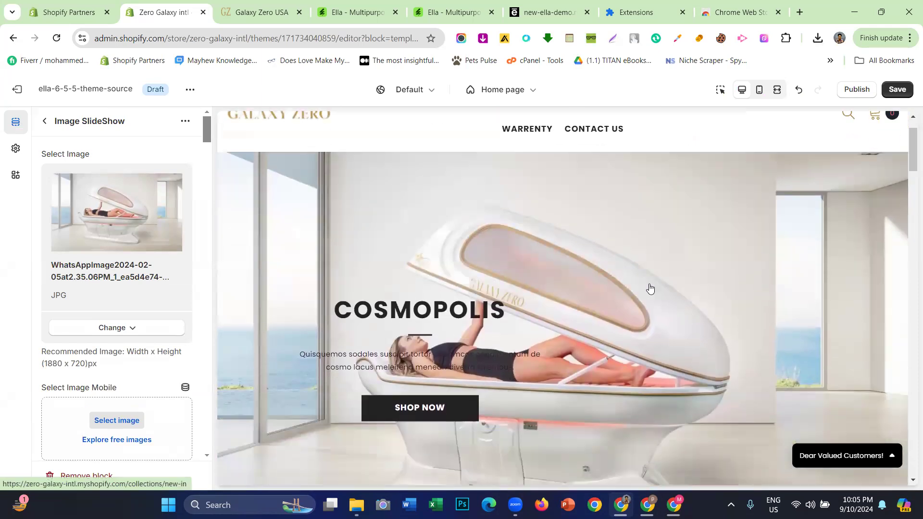
pyautogui.scroll(-2, 83, 265)
pyautogui.moveTo(325, 320); pyautogui.dragTo(506, 317)
pyautogui.scroll(1, 65, 247)
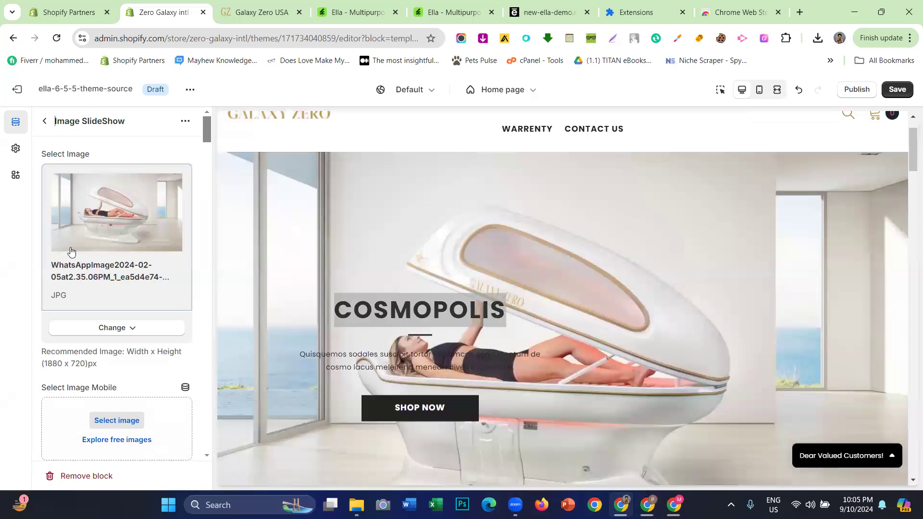
pyautogui.click(255, 12)
pyautogui.scroll(4, 325, 192)
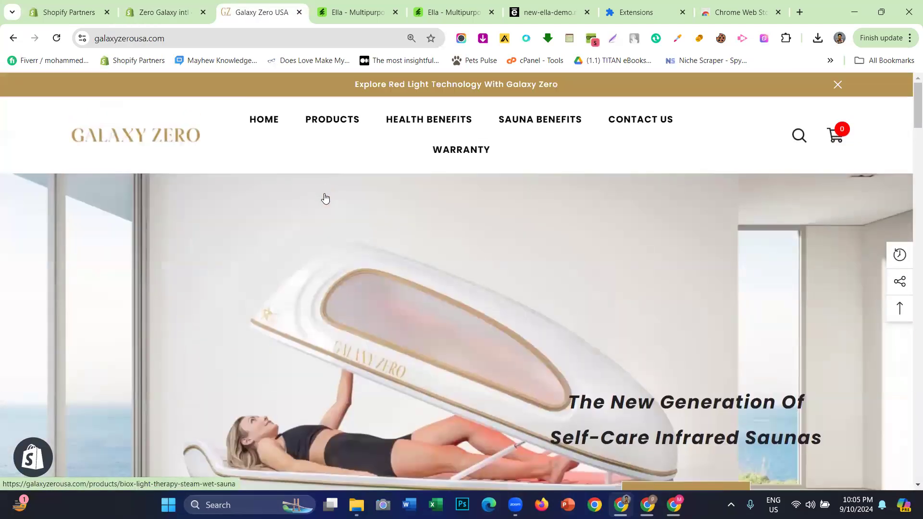
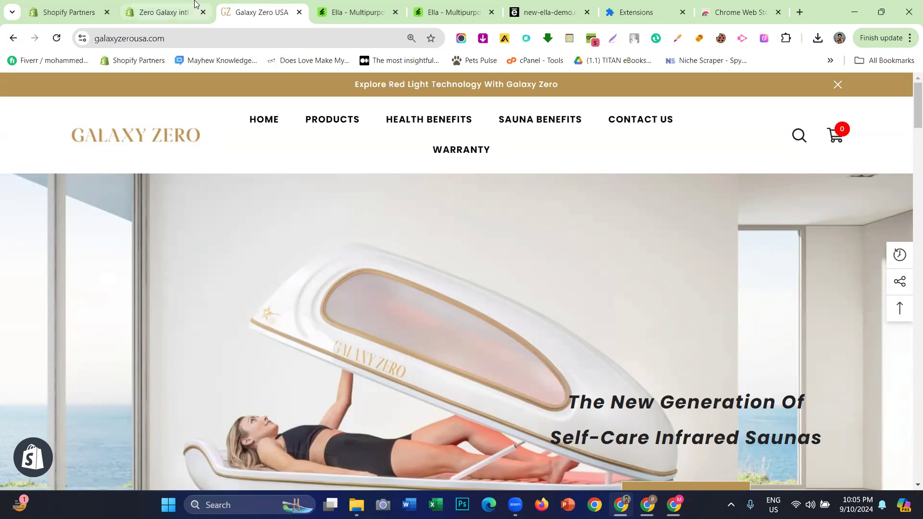
# - Return to the theme editor, switch the preview to mobile and examine how the header and slide text appear there
pyautogui.click(163, 12)
pyautogui.scroll(-5, 463, 160)
pyautogui.scroll(6, 463, 160)
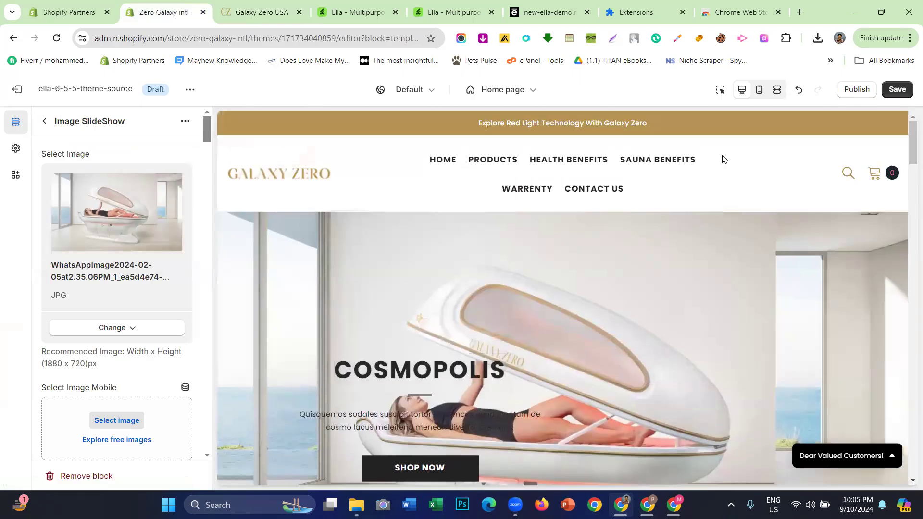
pyautogui.click(760, 90)
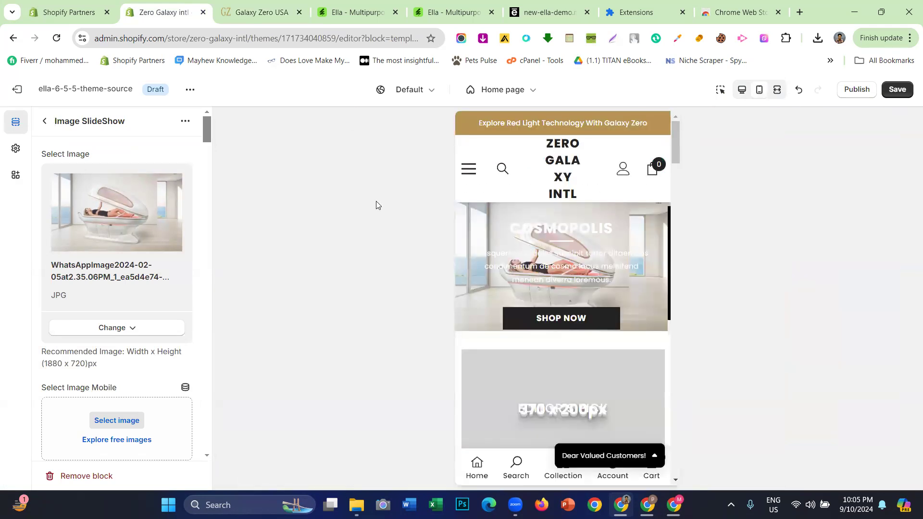
pyautogui.scroll(-3, 520, 158)
pyautogui.scroll(3, 520, 159)
pyautogui.moveTo(513, 230); pyautogui.dragTo(615, 282)
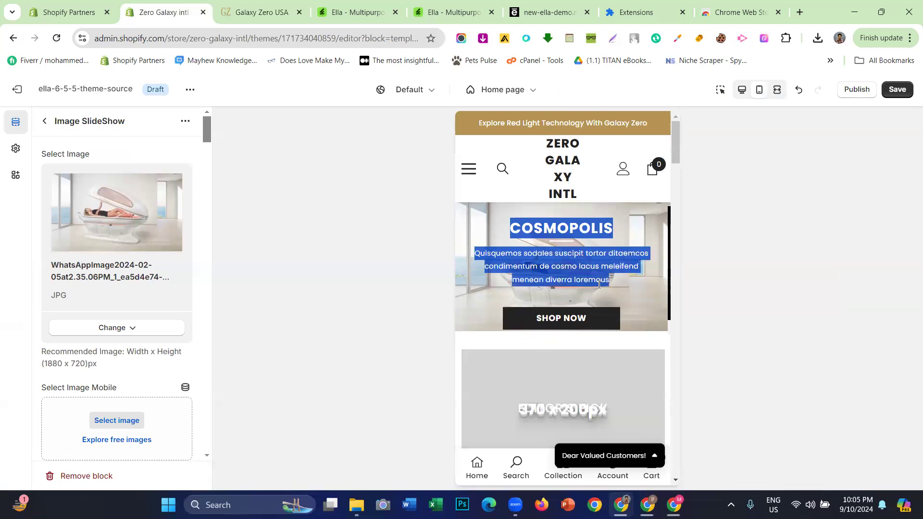
pyautogui.click(760, 303)
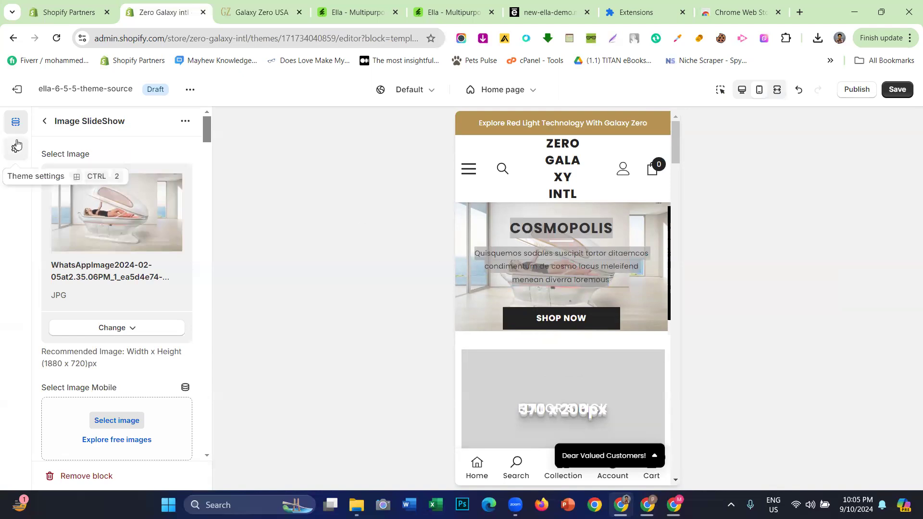
# - Go back to the home page section list and expand the Mobile Header section to show its blocks
pyautogui.click(45, 123)
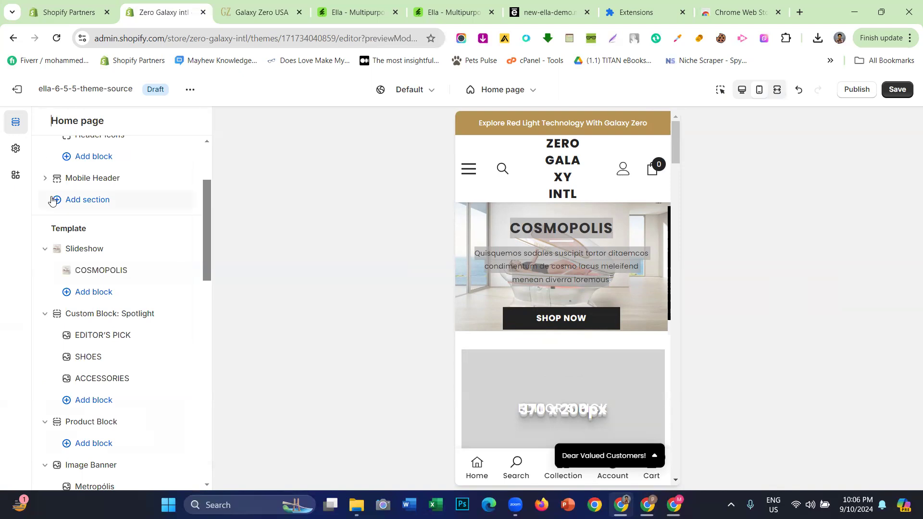
pyautogui.scroll(3, 54, 200)
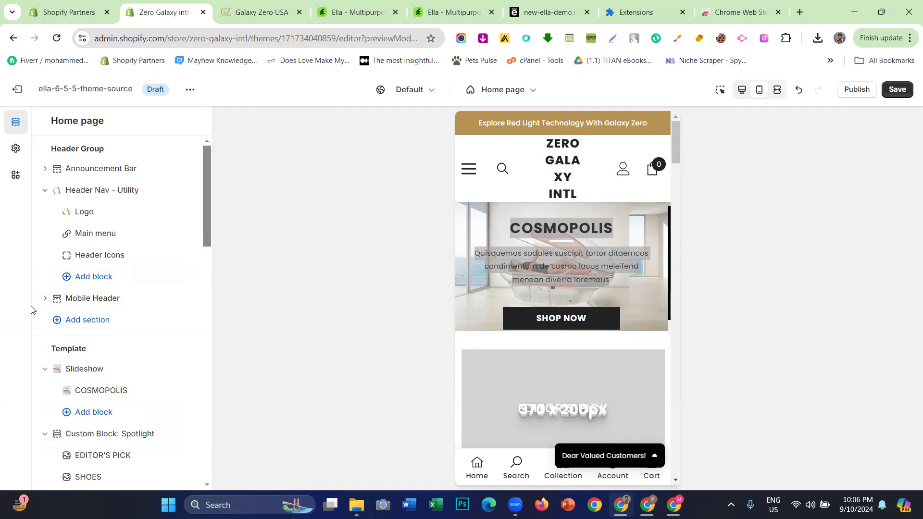
pyautogui.click(45, 300)
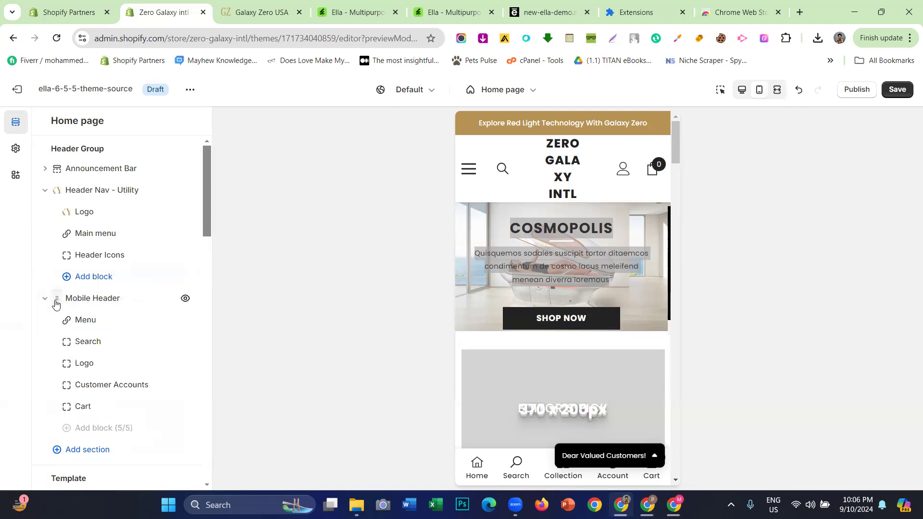
# - Open the Galaxy Zero USA home page in the browser's developer tools and turn on the mobile device view
pyautogui.click(243, 10)
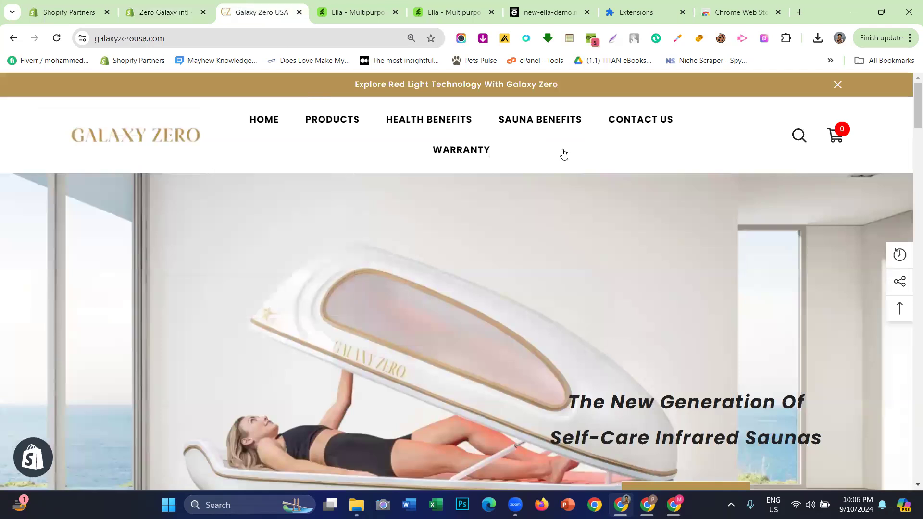
pyautogui.rightClick(563, 151)
pyautogui.click(605, 450)
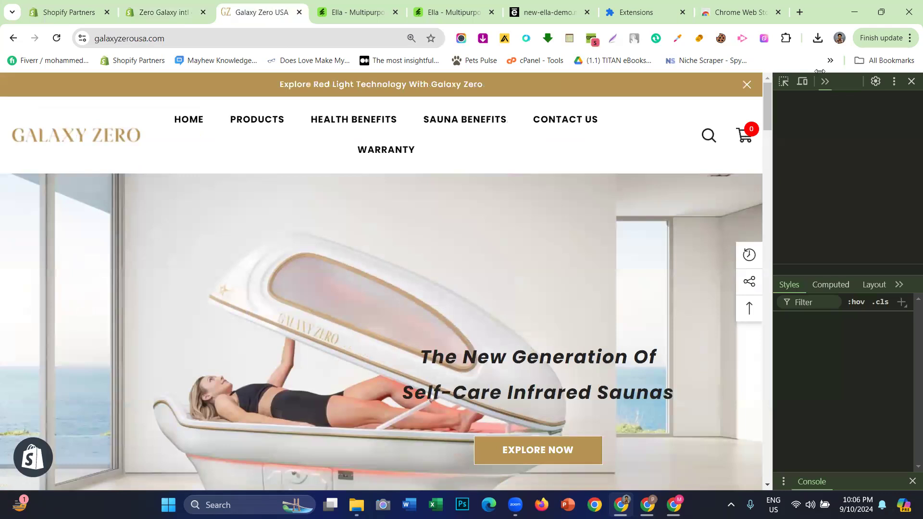
pyautogui.press('F12')
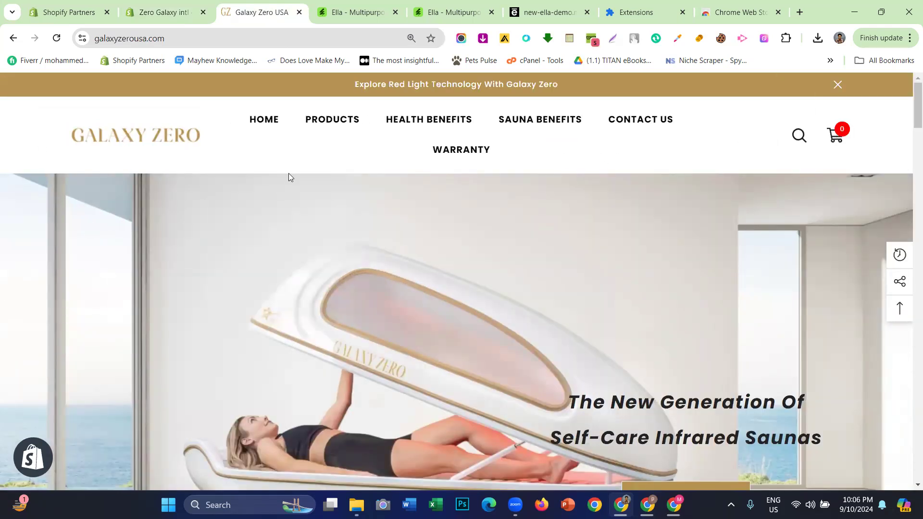
pyautogui.rightClick(711, 137)
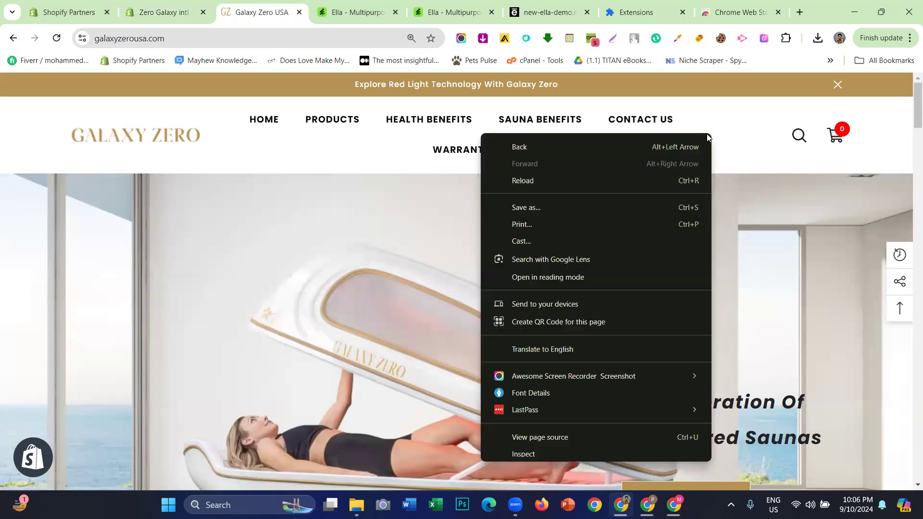
pyautogui.click(540, 449)
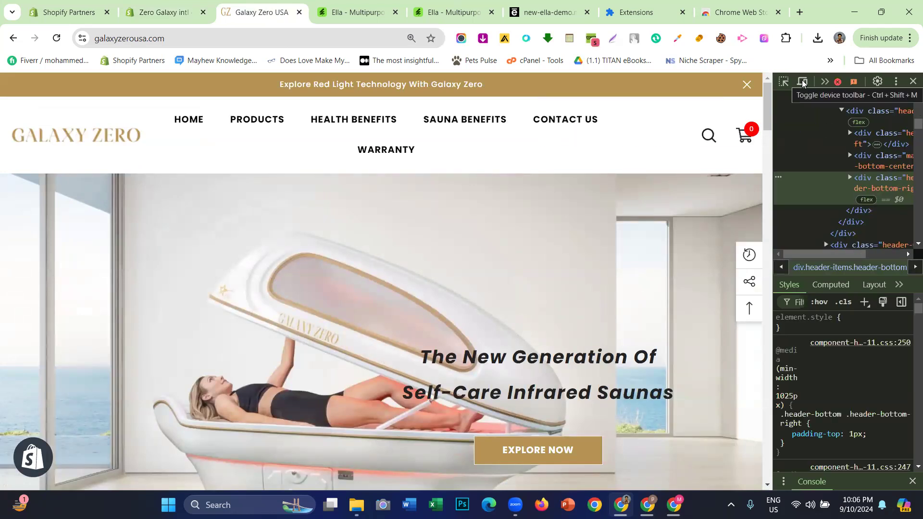
pyautogui.click(802, 83)
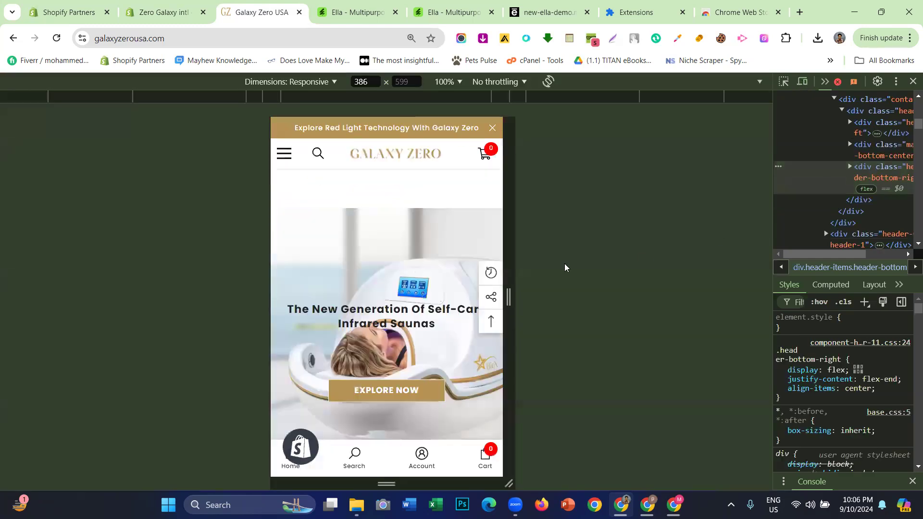
# - Examine the header, hero banner and badge row of the Galaxy Zero USA home page in the mobile view
pyautogui.scroll(-6, 353, 179)
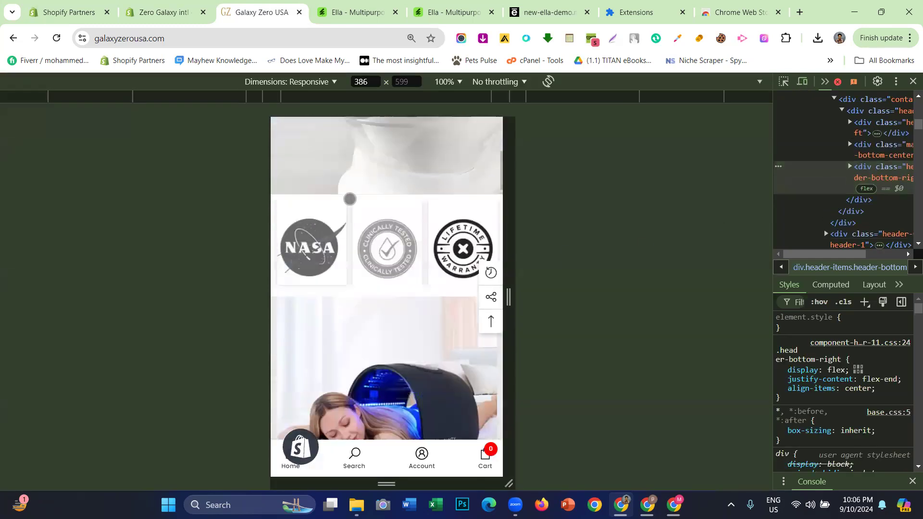
pyautogui.scroll(6, 350, 201)
pyautogui.scroll(-4, 355, 198)
pyautogui.scroll(4, 377, 193)
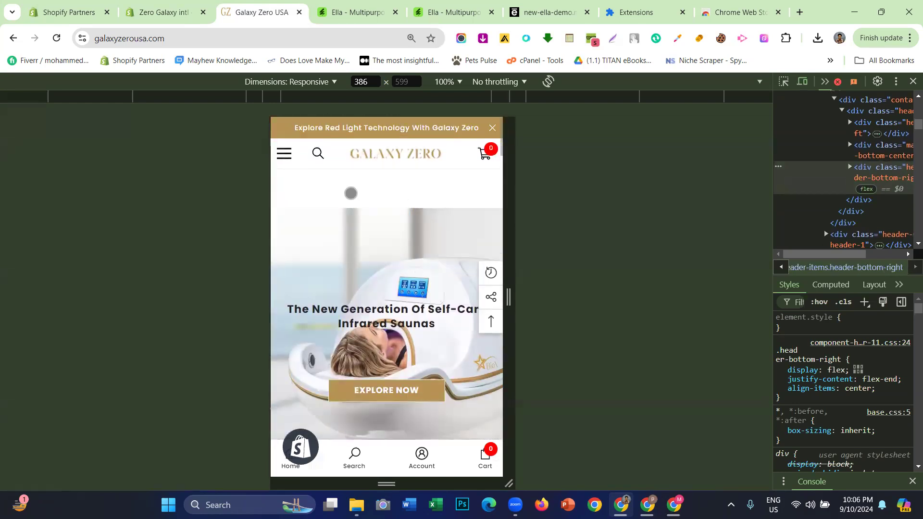
pyautogui.scroll(-4, 390, 246)
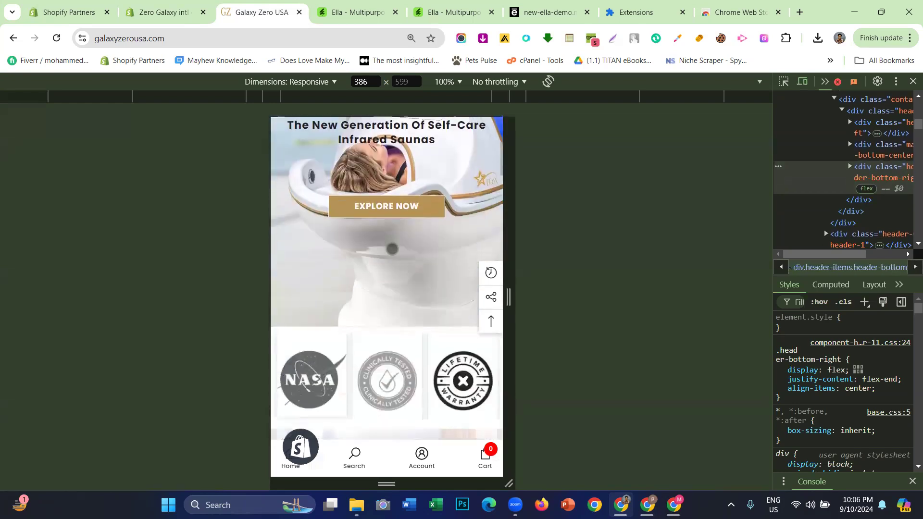
pyautogui.scroll(4, 385, 221)
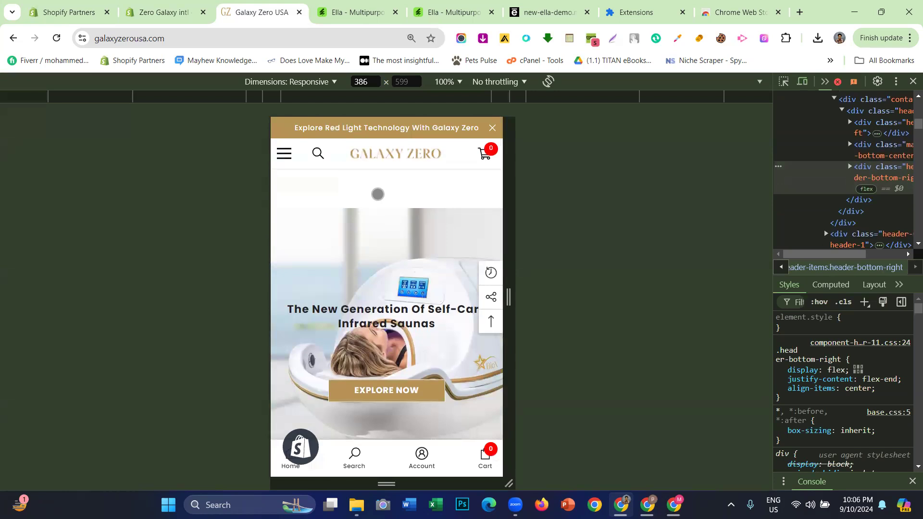
pyautogui.scroll(-2, 378, 194)
pyautogui.scroll(2, 378, 195)
pyautogui.click(288, 82)
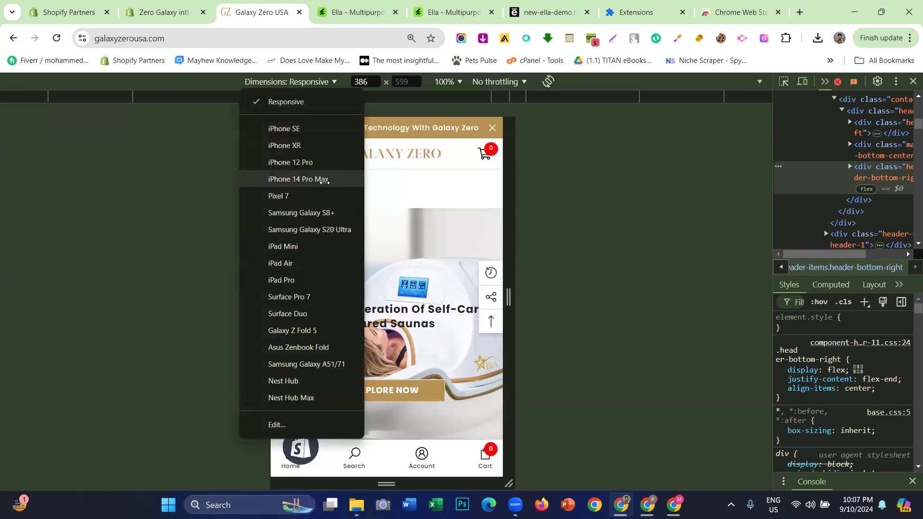
pyautogui.click(211, 183)
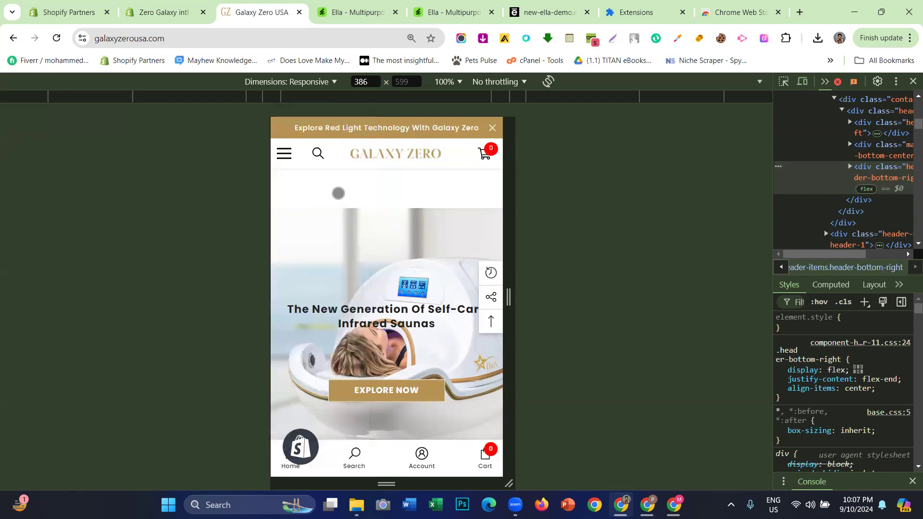
pyautogui.scroll(-5, 338, 192)
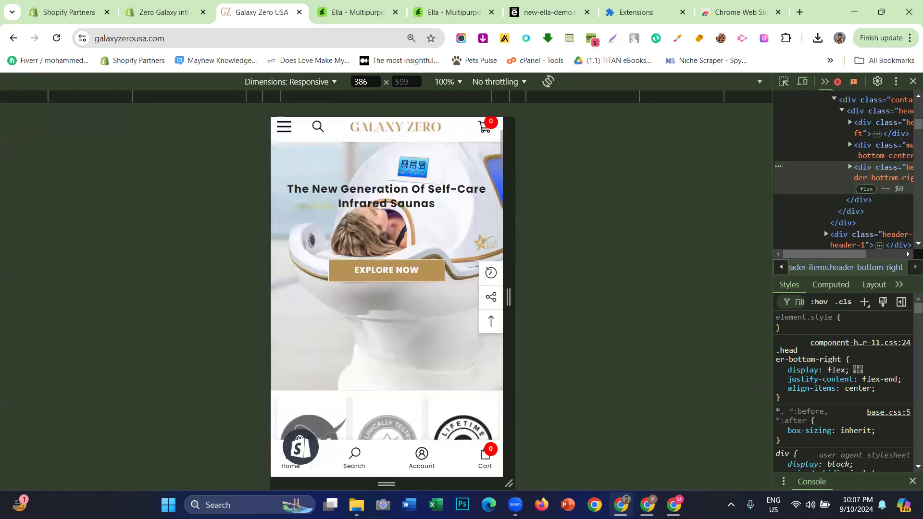
pyautogui.scroll(3, 405, 225)
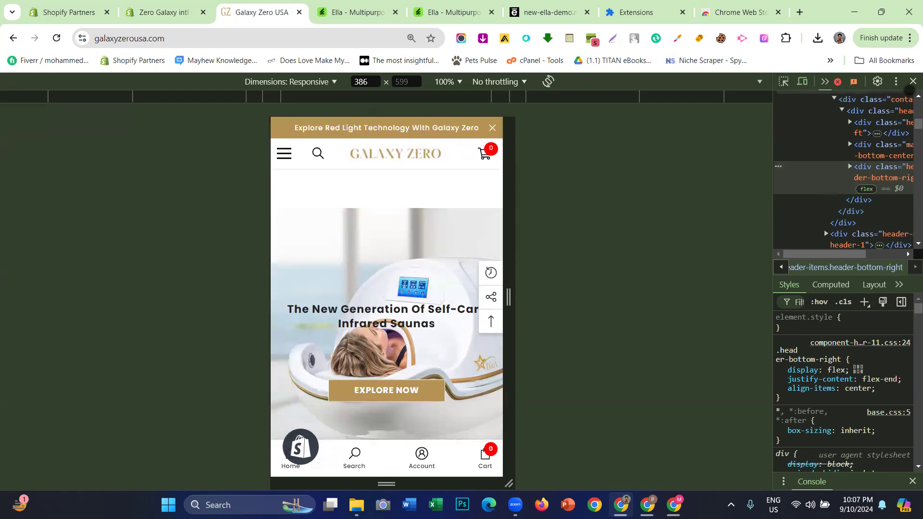
# - Close the developer tools and check the hero banner in the Galaxy Zero USA desktop layout
pyautogui.click(913, 81)
pyautogui.scroll(-2, 344, 225)
pyautogui.scroll(2, 360, 221)
pyautogui.scroll(-1, 289, 205)
pyautogui.scroll(-2, 289, 204)
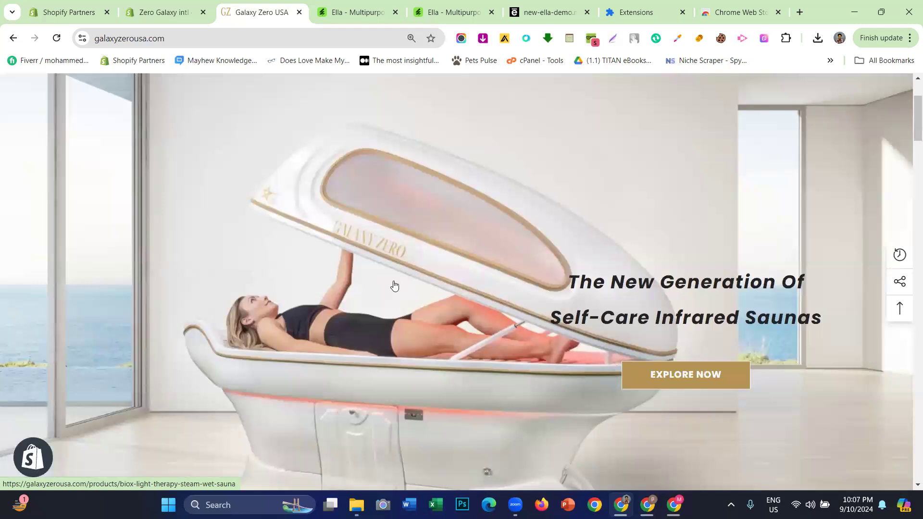
# - Bring the Galaxy Zero USA mobile view back up for reference and return to the theme editor
pyautogui.rightClick(547, 132)
pyautogui.click(592, 447)
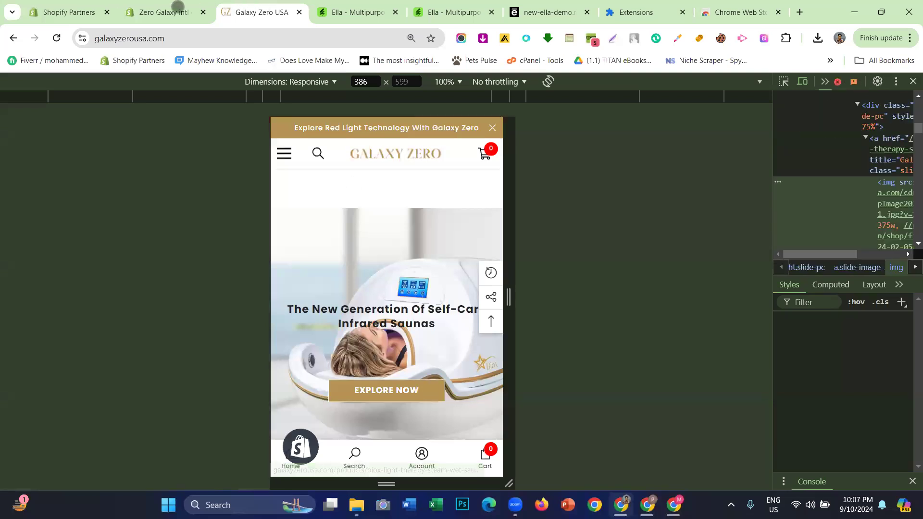
pyautogui.click(170, 11)
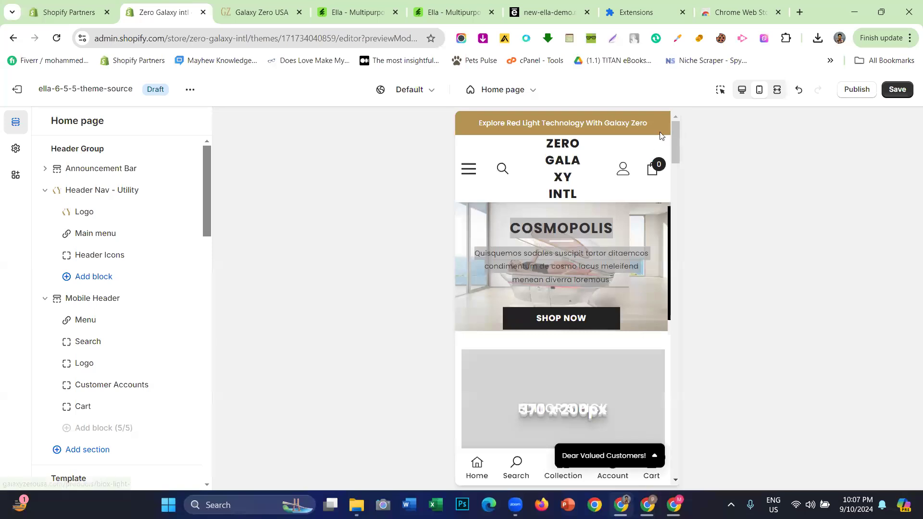
# - Check the home page slideshow in the desktop preview of the theme editor and return to the mobile preview
pyautogui.click(738, 96)
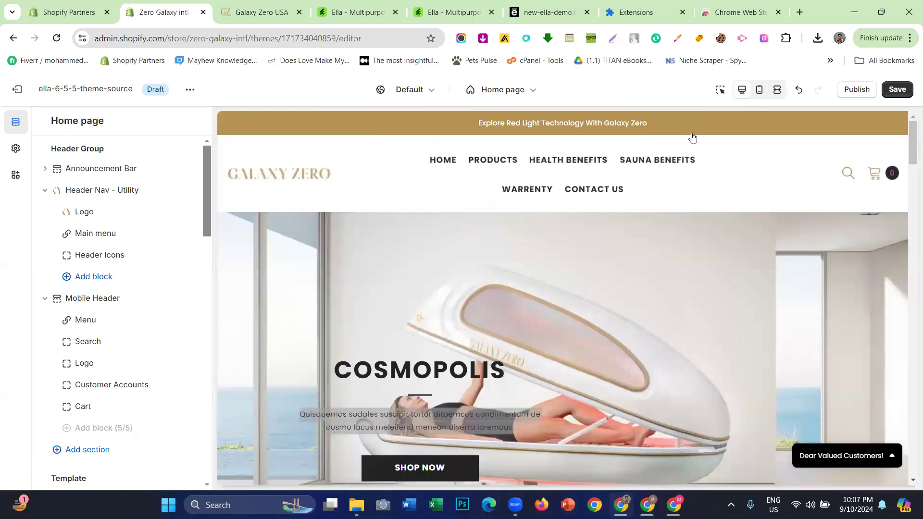
pyautogui.scroll(-3, 540, 267)
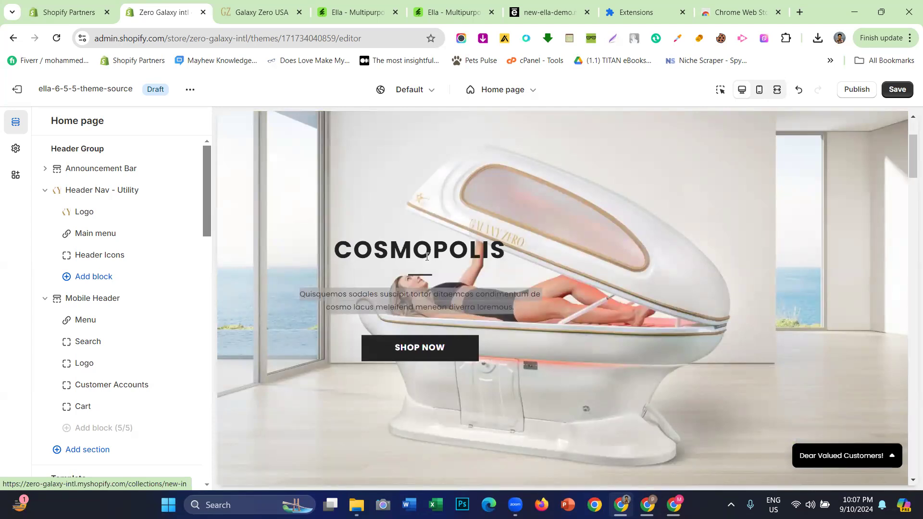
pyautogui.scroll(3, 540, 267)
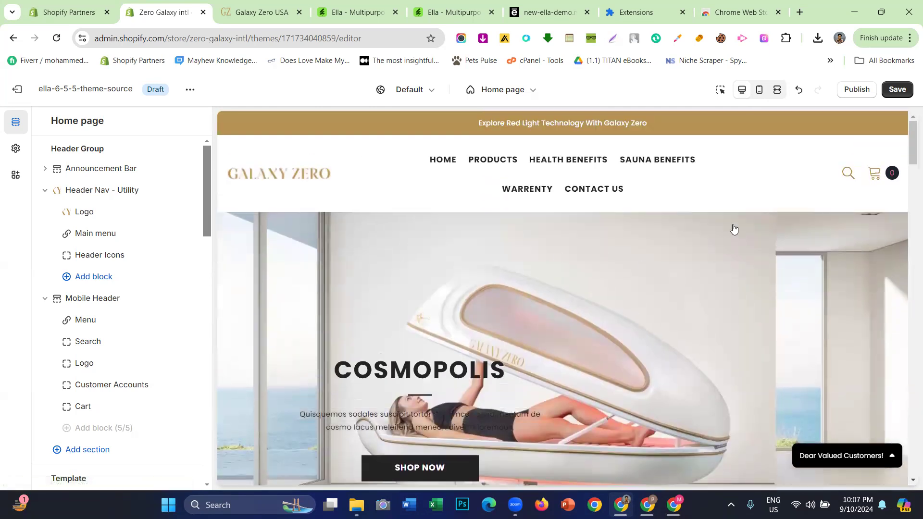
pyautogui.click(759, 91)
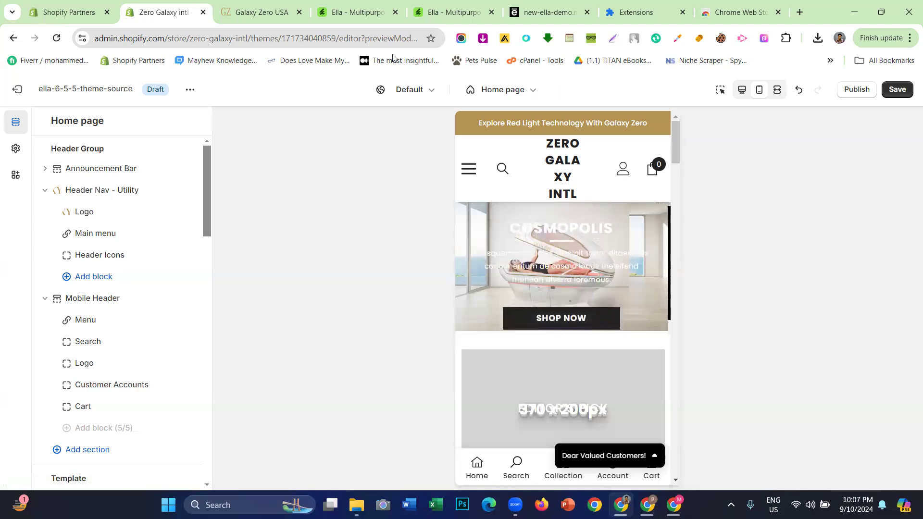
# - Switch to the Galaxy Zero USA site and examine its hero banner's image, heading and button in the mobile view
pyautogui.click(262, 12)
pyautogui.scroll(-2, 382, 217)
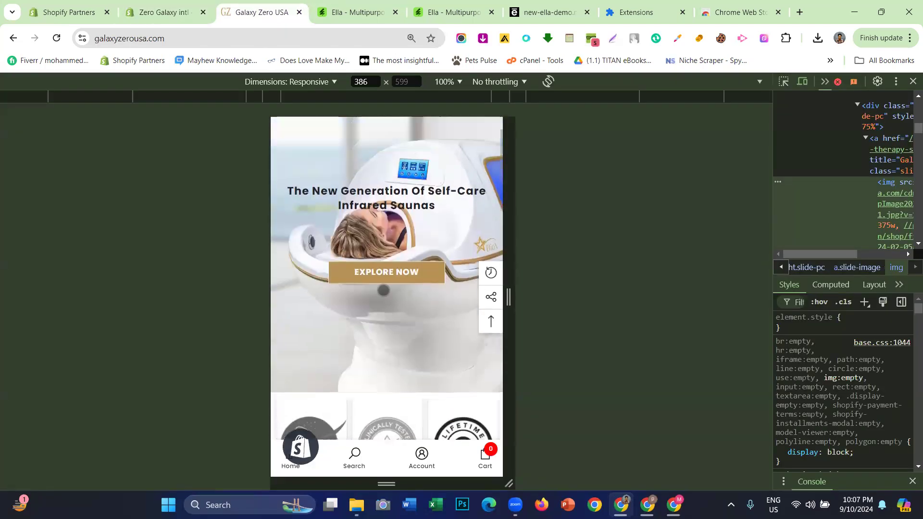
pyautogui.scroll(2, 386, 288)
pyautogui.scroll(-2, 386, 288)
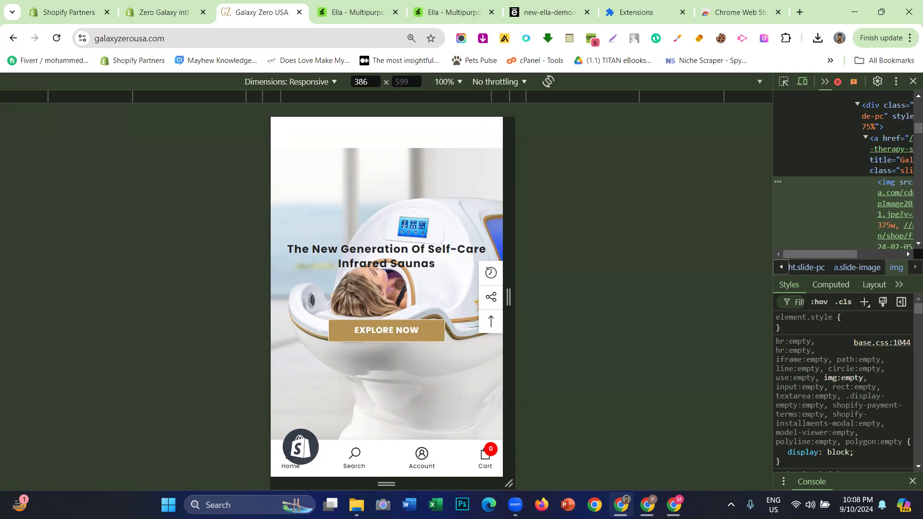
pyautogui.scroll(1, 399, 284)
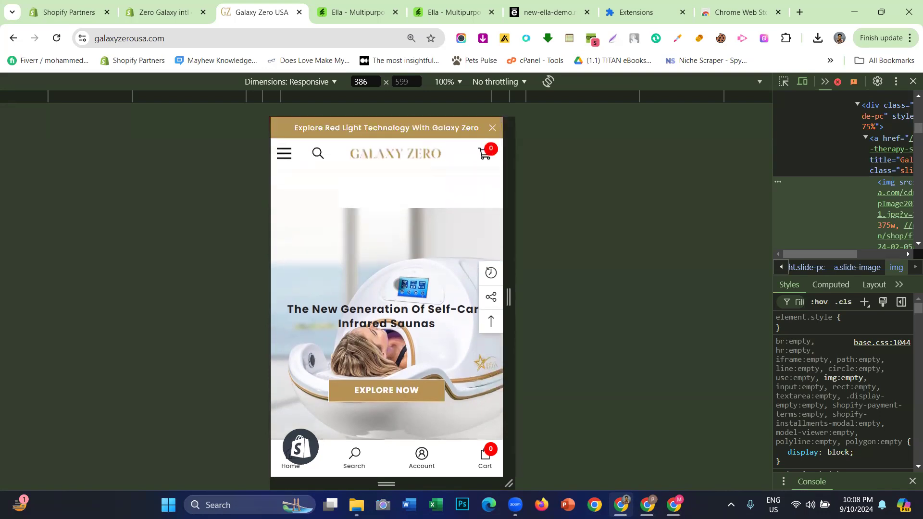
pyautogui.scroll(-2, 375, 193)
pyautogui.scroll(2, 374, 193)
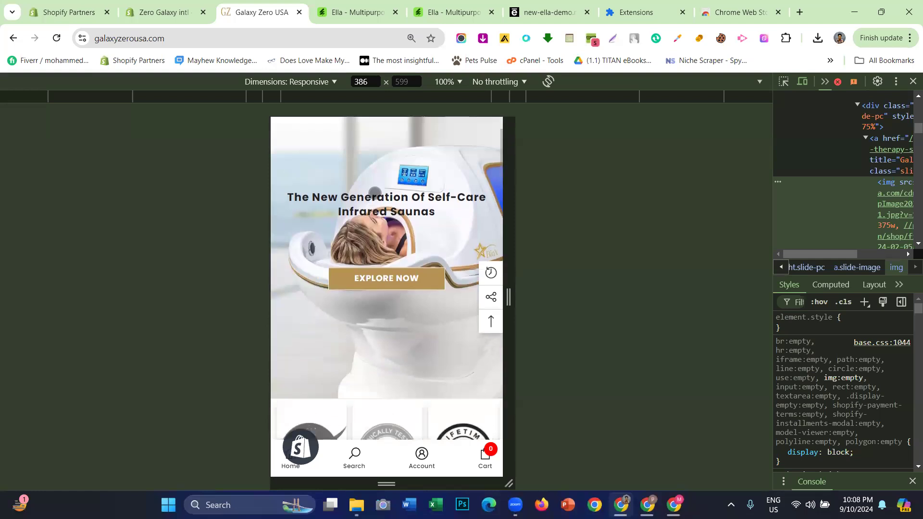
# - Close the developer tools and examine the full-width hero banner of Galaxy Zero USA in the desktop layout
pyautogui.click(909, 84)
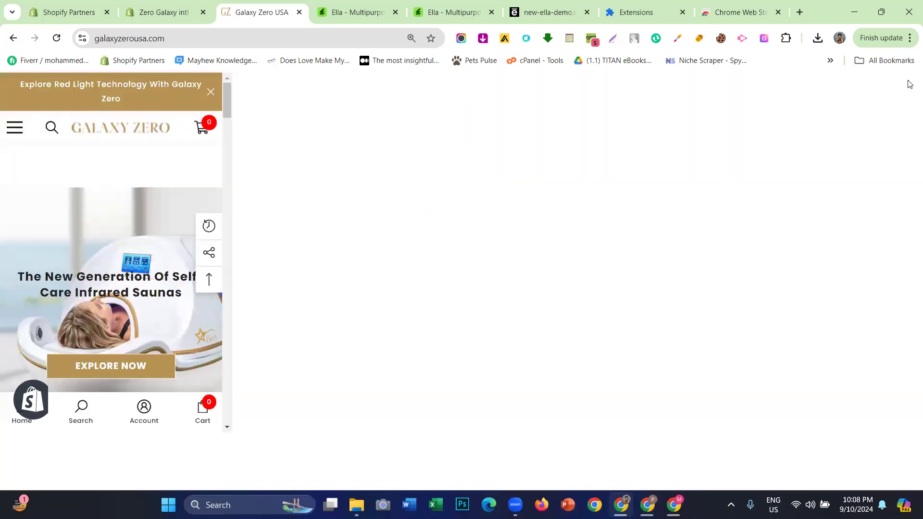
pyautogui.scroll(-5, 409, 234)
pyautogui.scroll(5, 409, 233)
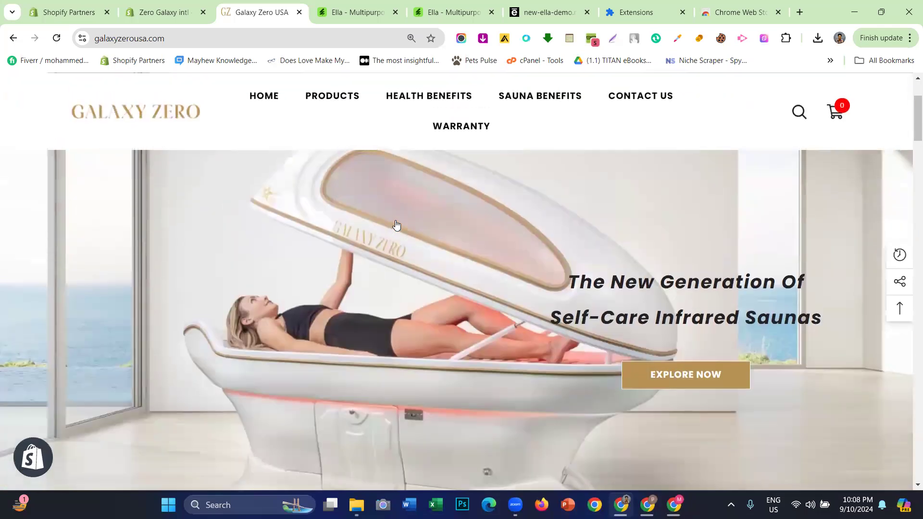
pyautogui.scroll(-3, 410, 223)
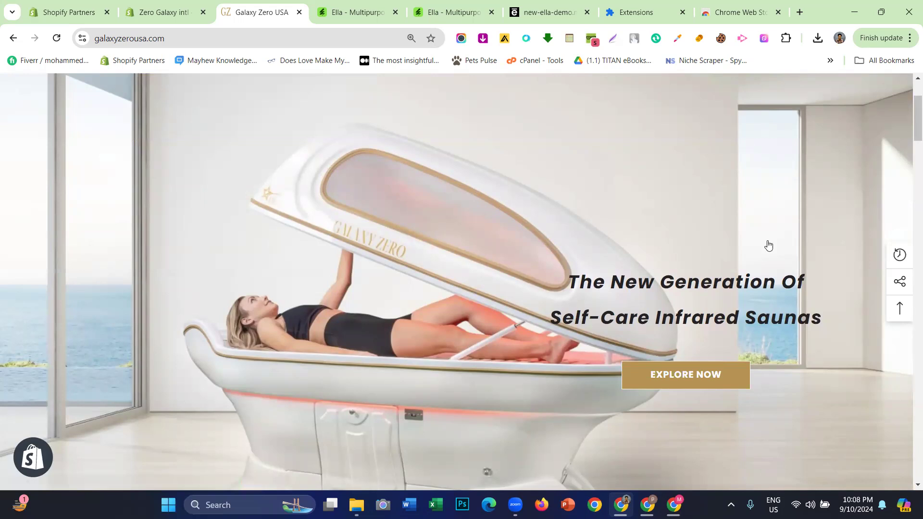
pyautogui.scroll(-2, 529, 269)
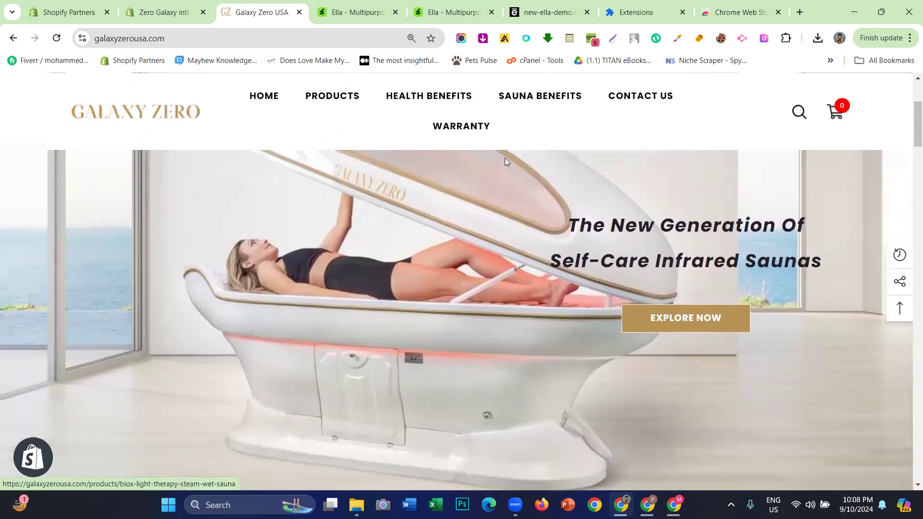
pyautogui.scroll(2, 504, 157)
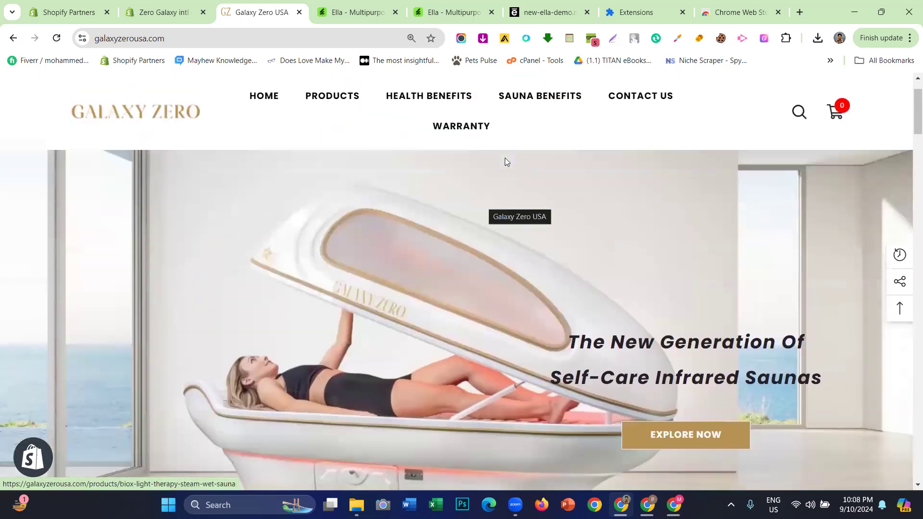
pyautogui.scroll(-4, 440, 162)
# - Return to the theme editor and examine the Cosmopolis slide and the header in the desktop preview
pyautogui.click(176, 14)
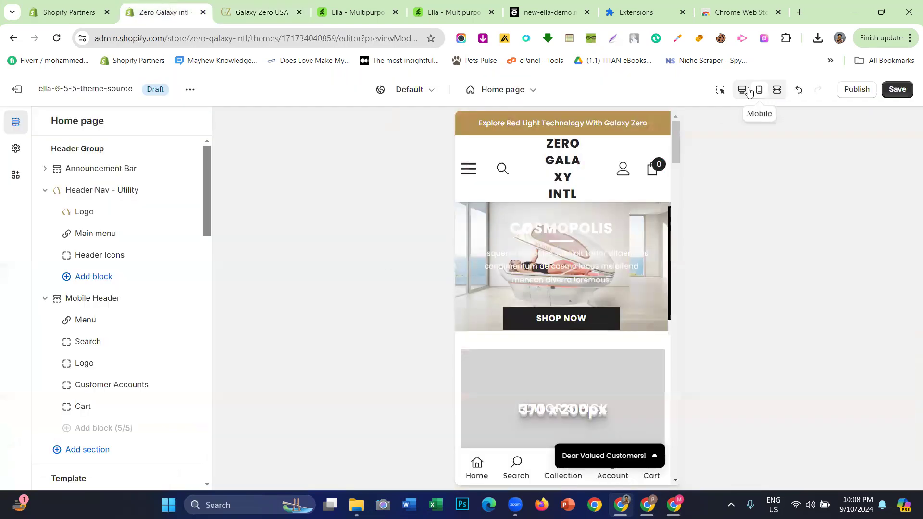
pyautogui.click(741, 90)
pyautogui.scroll(-3, 481, 315)
pyautogui.scroll(1, 585, 402)
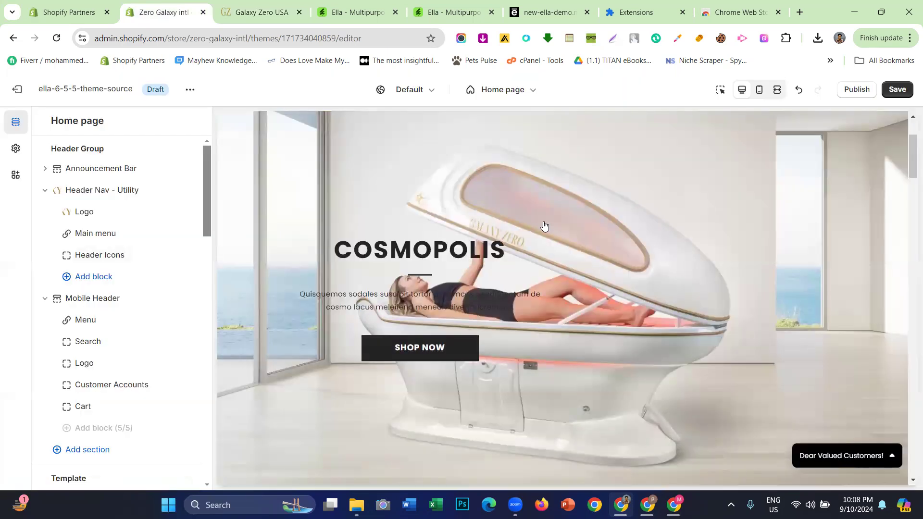
pyautogui.scroll(2, 540, 222)
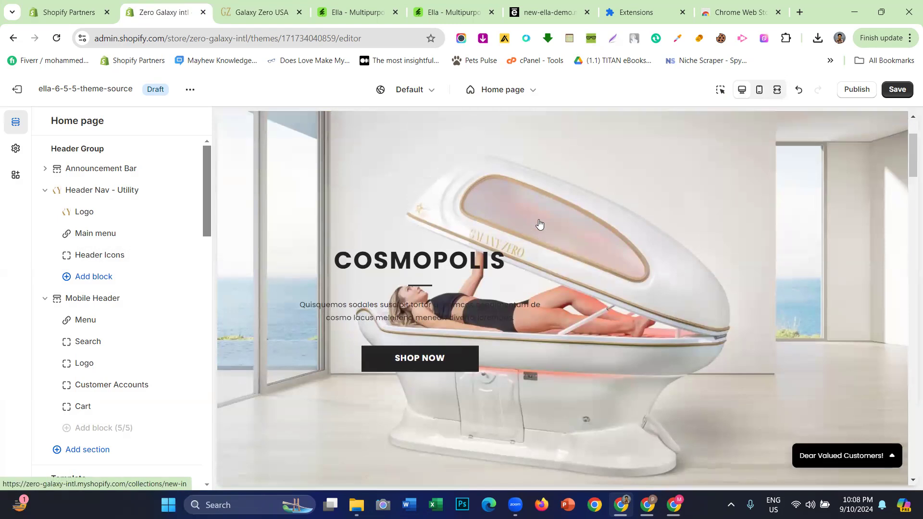
pyautogui.scroll(-2, 579, 229)
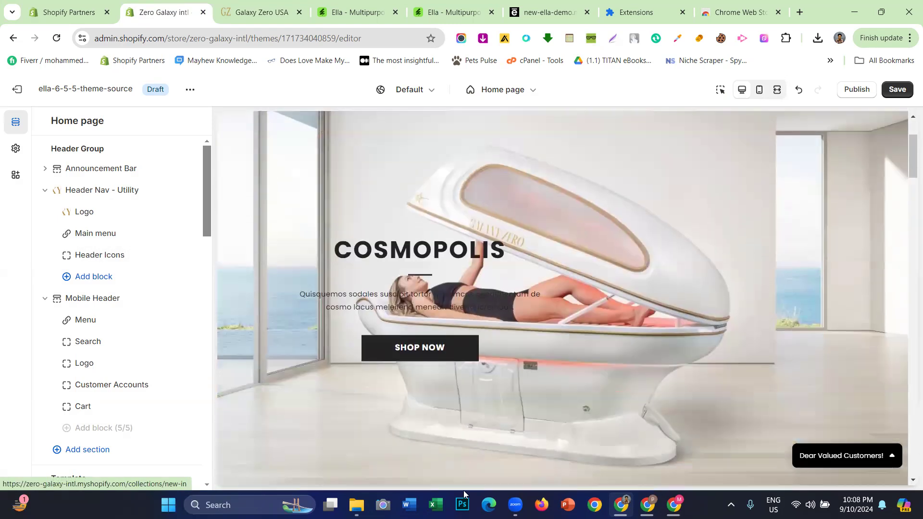
pyautogui.scroll(2, 528, 245)
pyautogui.scroll(-2, 513, 241)
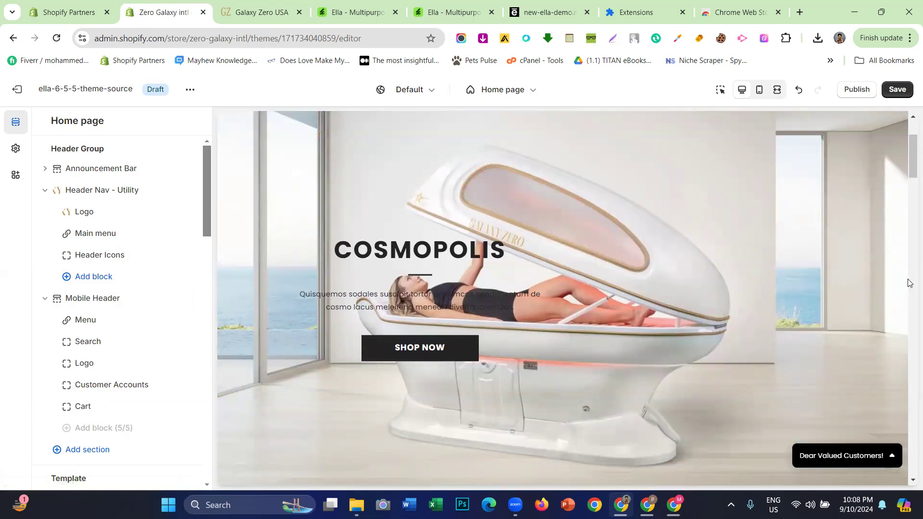
pyautogui.scroll(3, 651, 270)
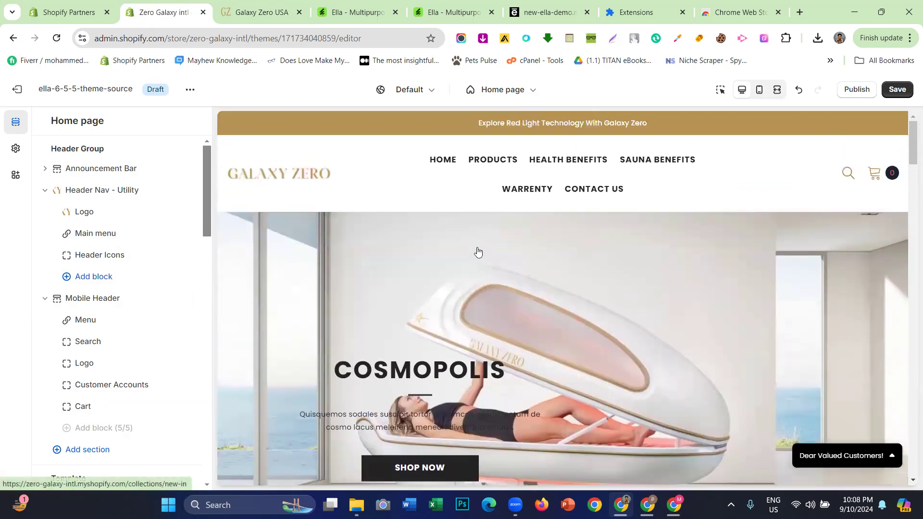
pyautogui.scroll(-2, 477, 251)
pyautogui.scroll(-3, 515, 260)
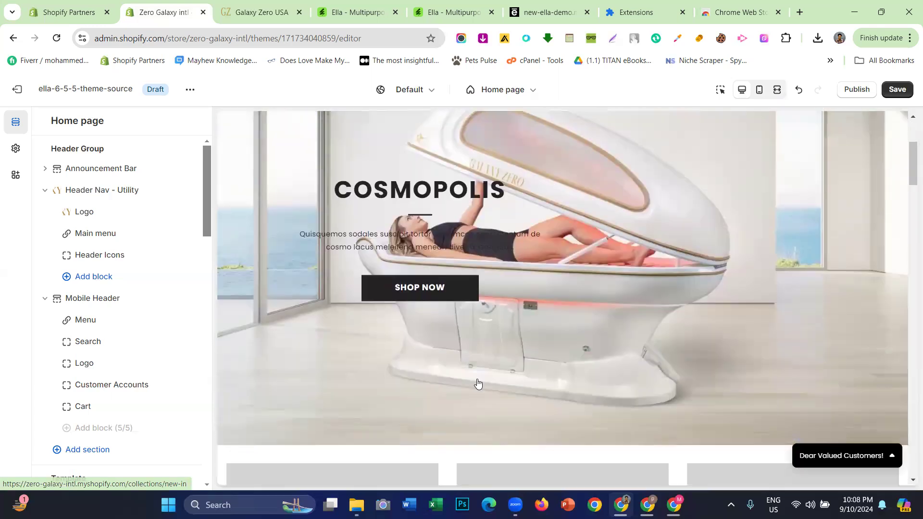
# - Review the Galaxy Zero USA desktop banner again and reopen its mobile view through the developer tools
pyautogui.click(298, 3)
pyautogui.scroll(5, 410, 163)
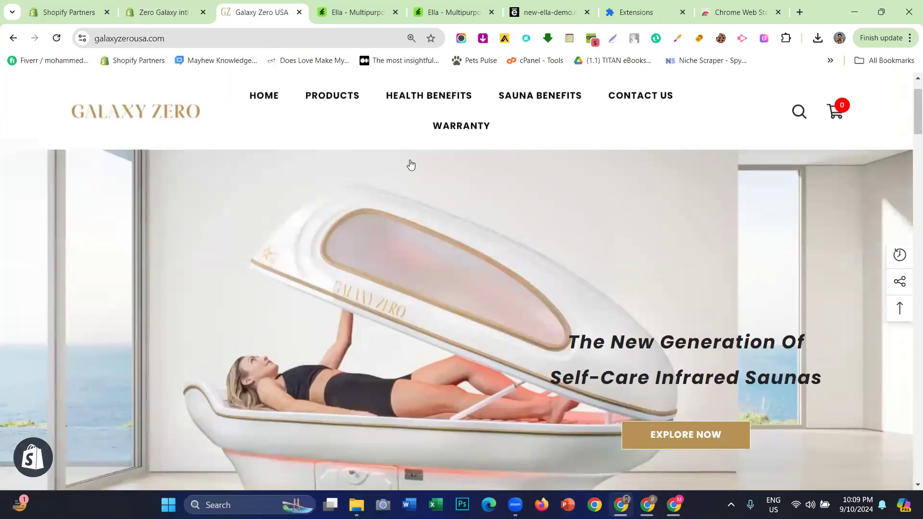
pyautogui.scroll(-2, 288, 192)
pyautogui.scroll(3, 370, 215)
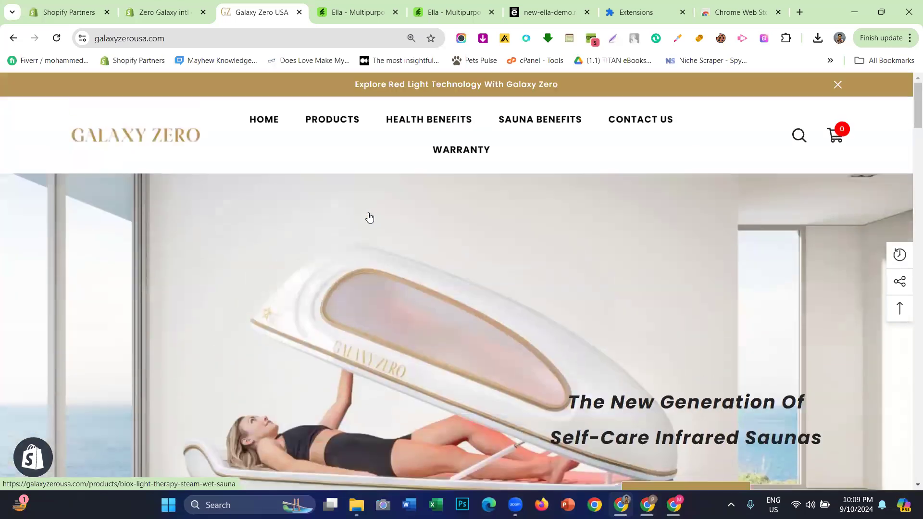
pyautogui.rightClick(388, 158)
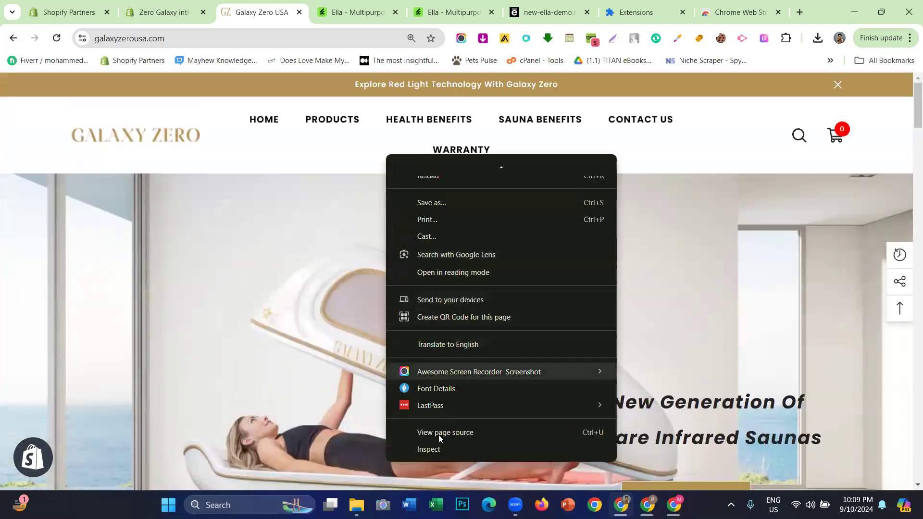
pyautogui.click(436, 453)
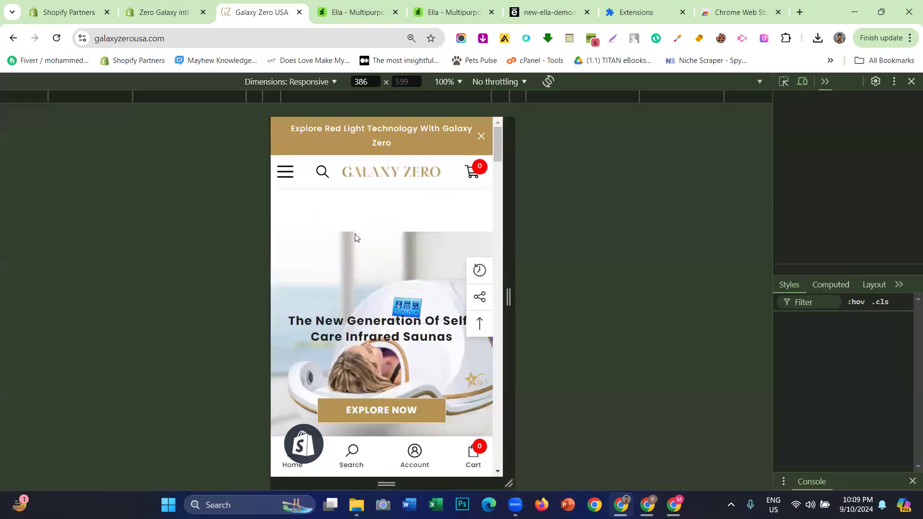
# - Switch the theme editor to the mobile preview and highlight the Cosmopolis slide's heading and description to inspect them
pyautogui.click(192, 4)
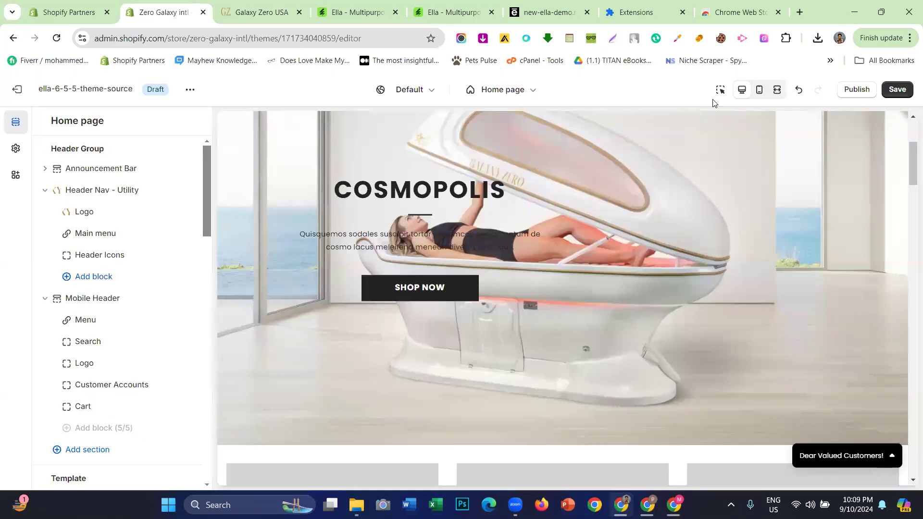
pyautogui.click(758, 90)
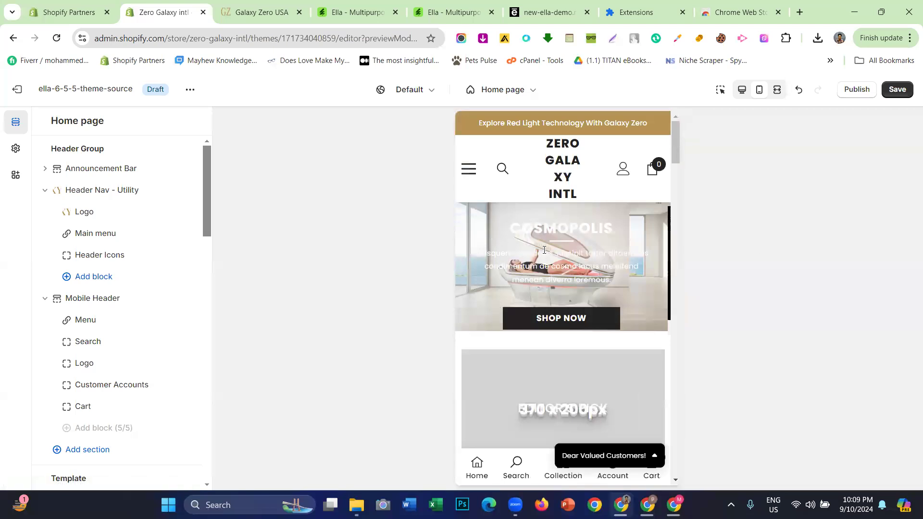
pyautogui.moveTo(512, 228); pyautogui.dragTo(606, 293)
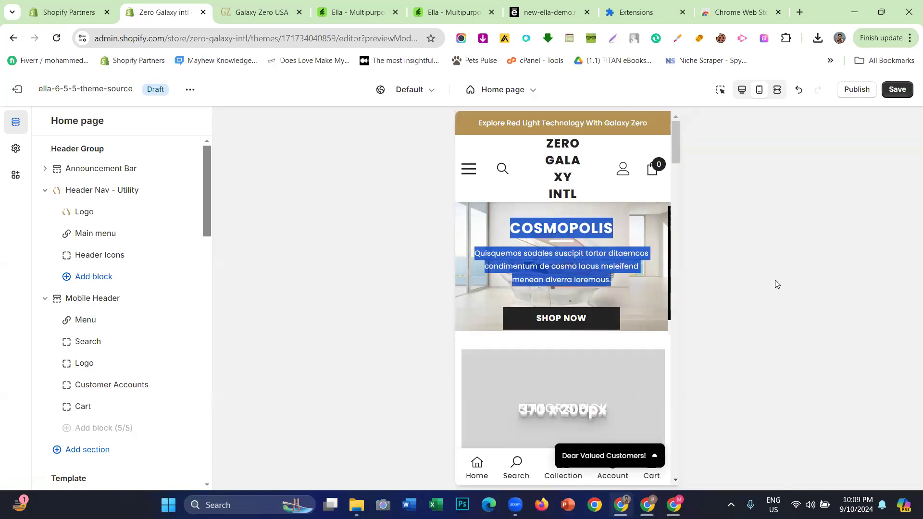
pyautogui.click(752, 282)
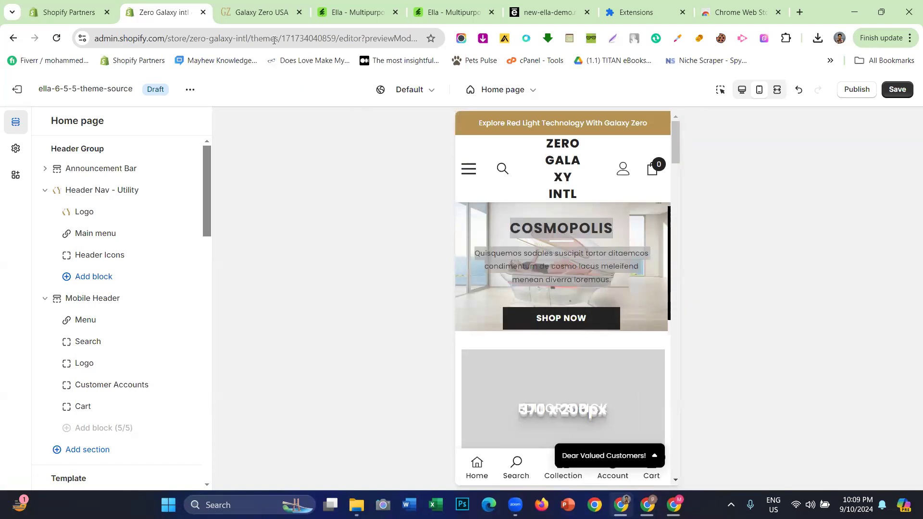
# - Compare the Galaxy Zero USA mobile banner with the slideshow in the theme editor's desktop and mobile previews
pyautogui.click(262, 12)
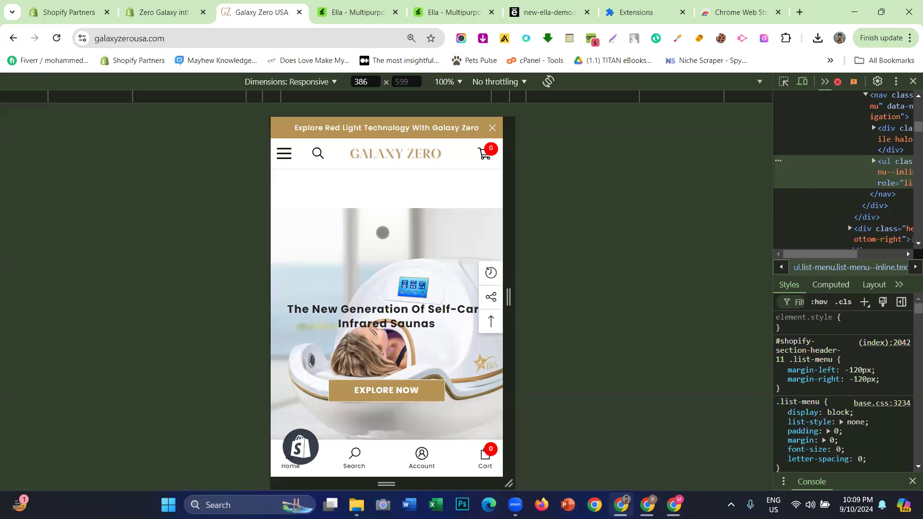
pyautogui.click(163, 12)
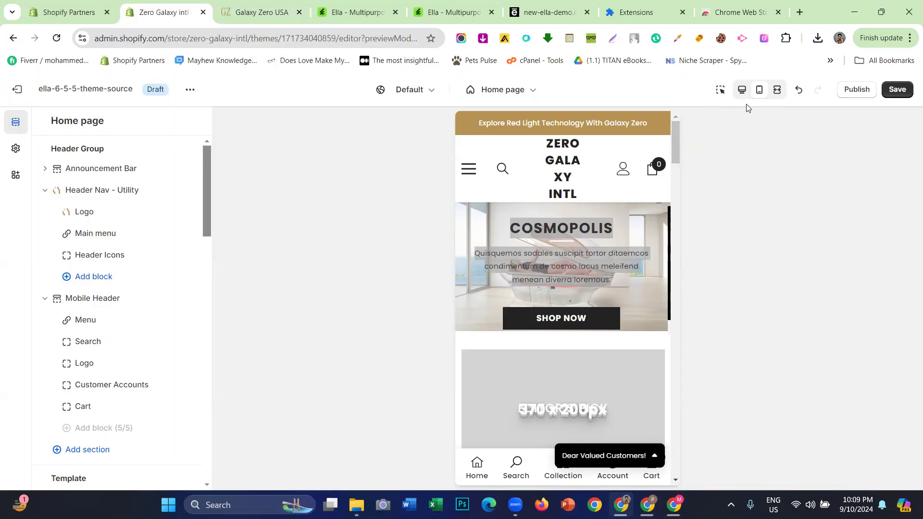
pyautogui.click(741, 90)
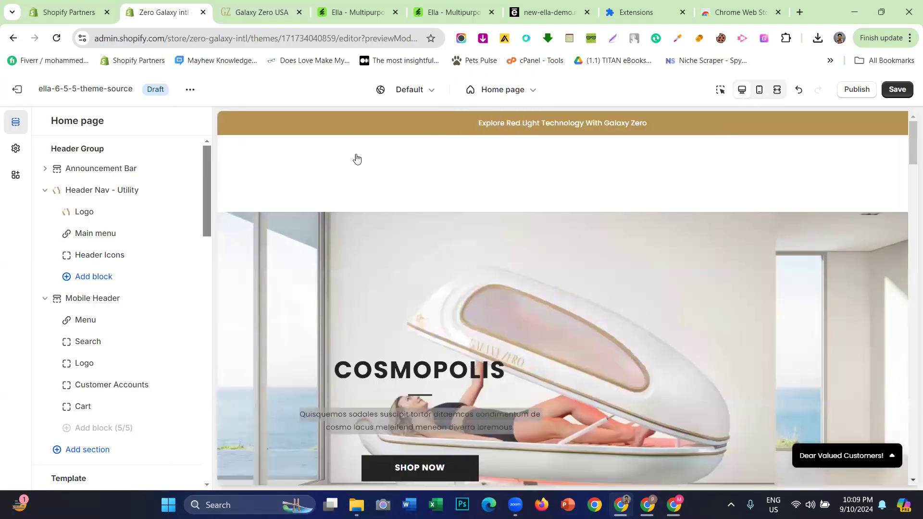
pyautogui.click(758, 94)
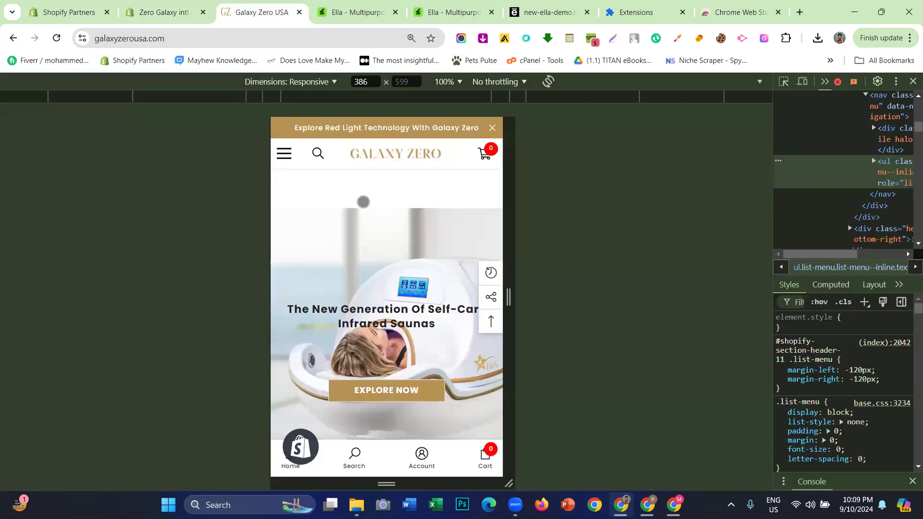
# - Bring up the Galaxy Zero USA mobile page and examine how the hero banner fills the space between header and badge row
pyautogui.click(257, 12)
pyautogui.scroll(-1, 355, 209)
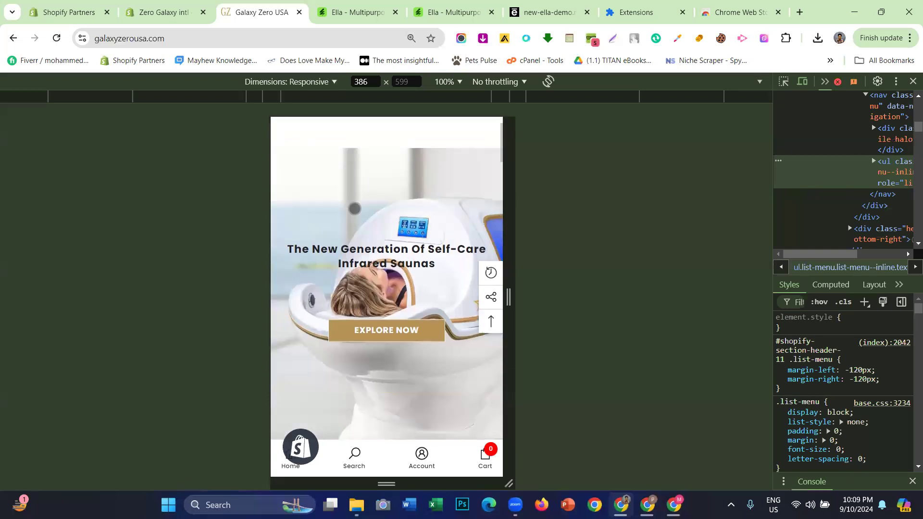
pyautogui.scroll(1, 354, 208)
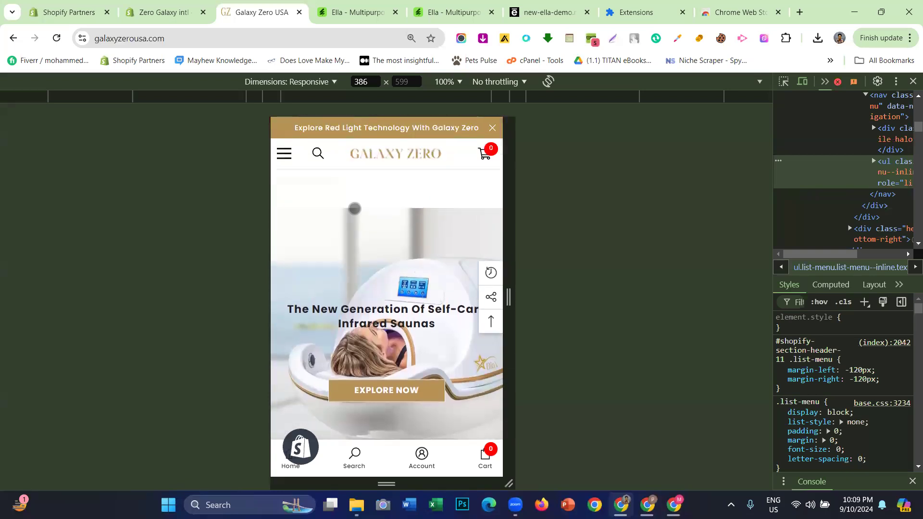
pyautogui.scroll(-2, 354, 208)
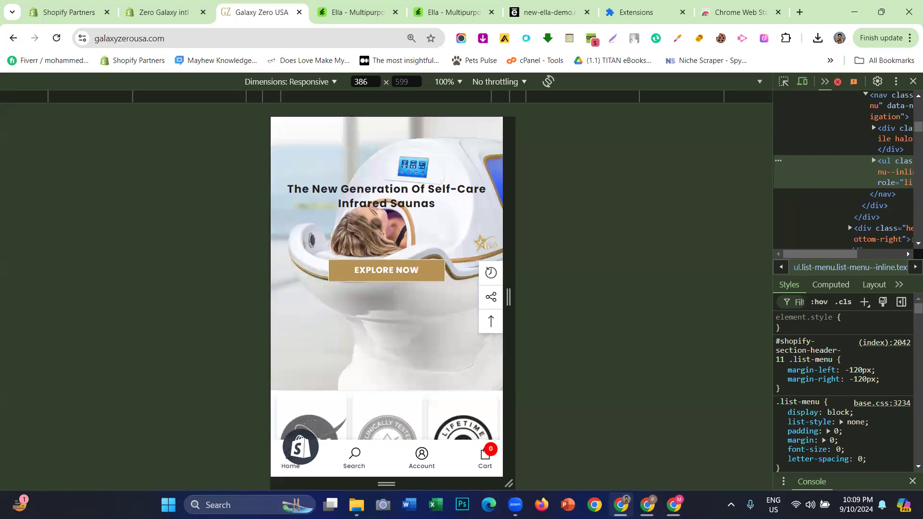
pyautogui.scroll(2, 372, 239)
pyautogui.scroll(-1, 374, 211)
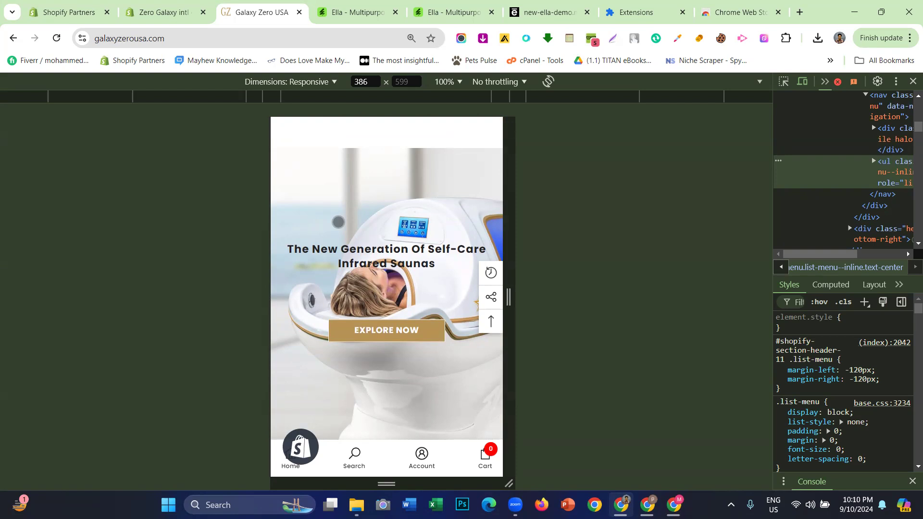
# - Compare the draft theme's mobile home page with the live Galaxy Zero USA site and set the theme preview to desktop view
pyautogui.click(197, 6)
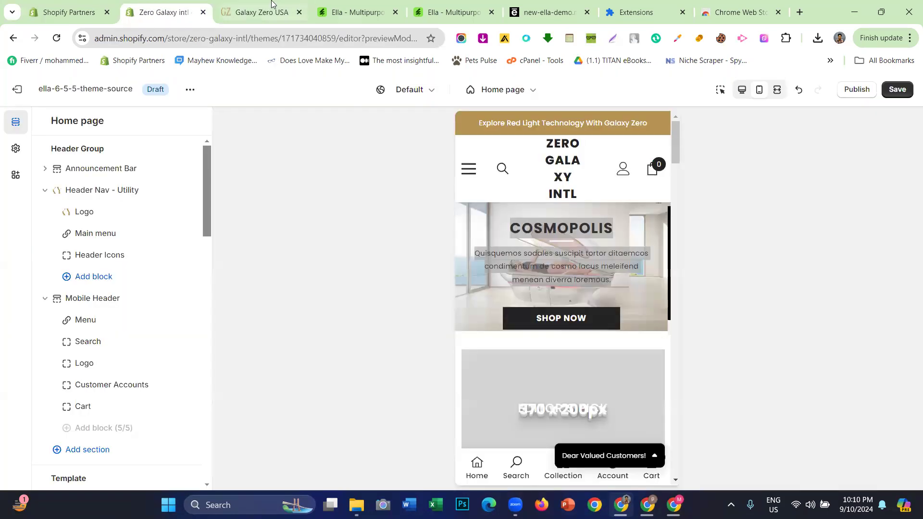
pyautogui.click(269, 12)
pyautogui.scroll(-1, 390, 240)
pyautogui.scroll(1, 387, 223)
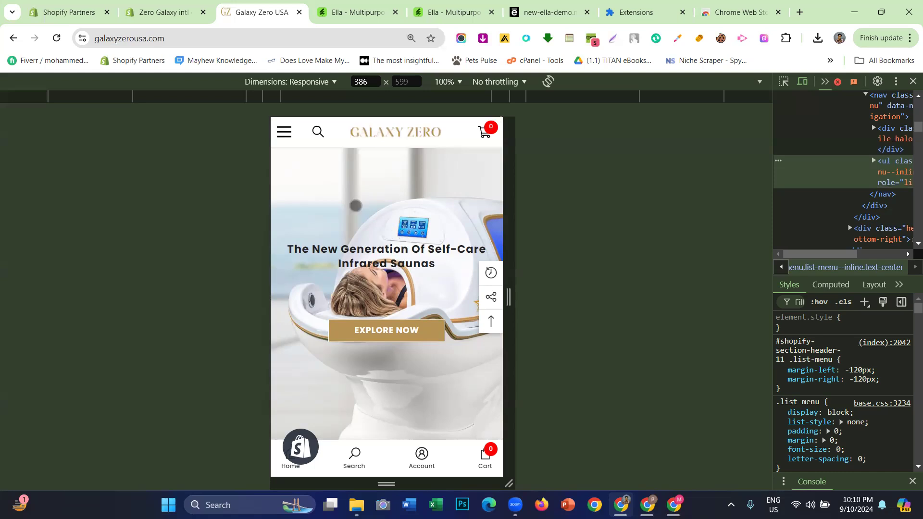
pyautogui.click(197, 5)
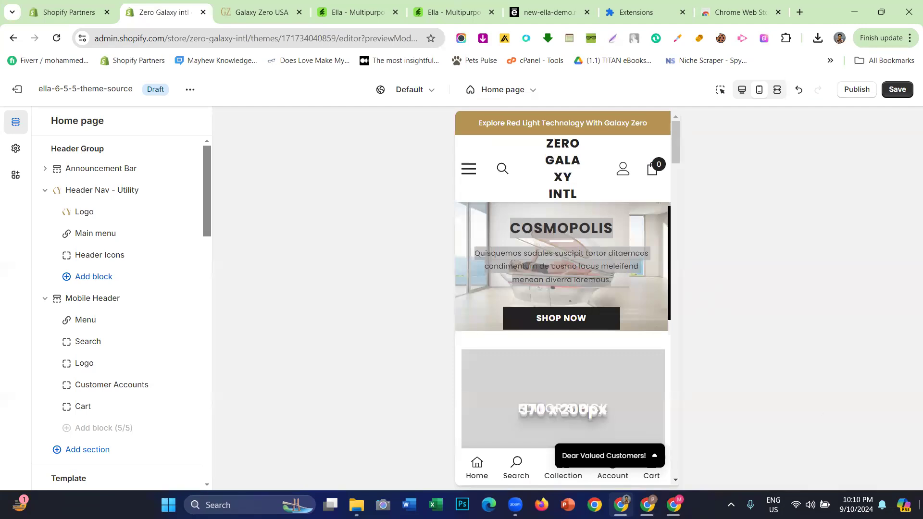
pyautogui.click(239, 6)
pyautogui.click(186, 4)
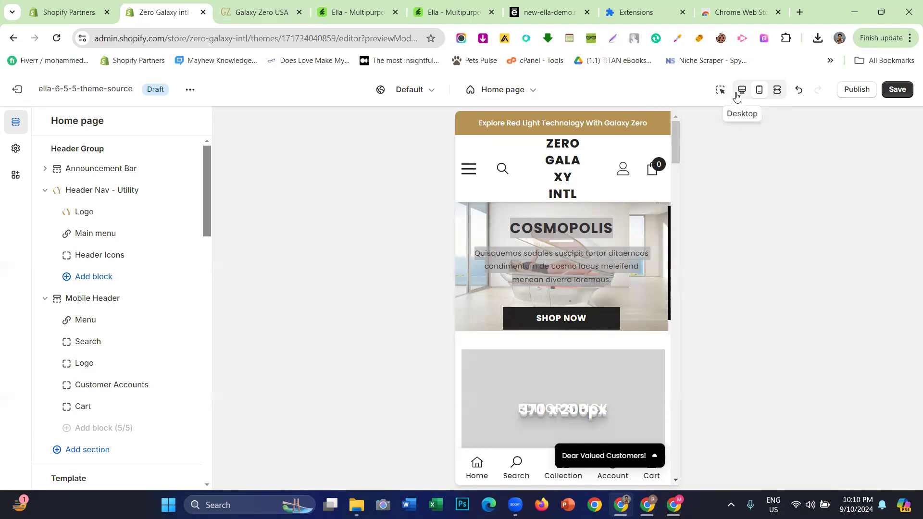
pyautogui.click(741, 90)
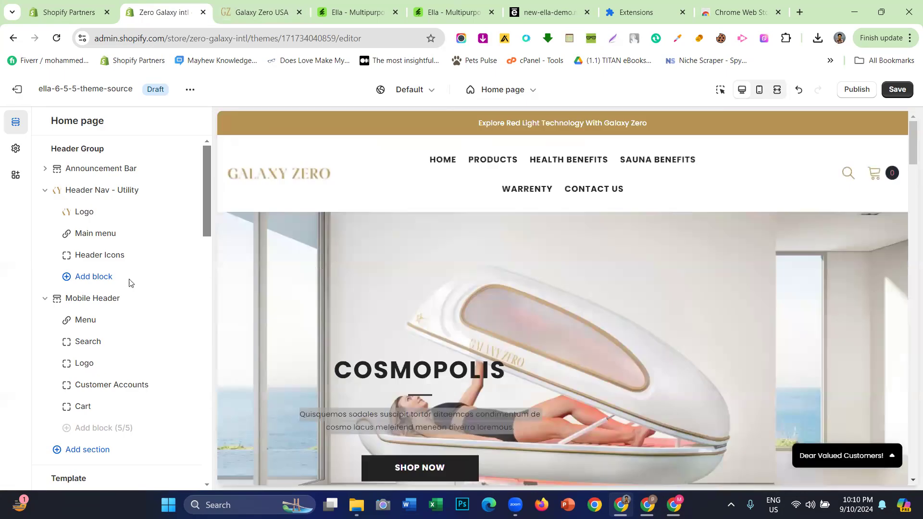
pyautogui.scroll(-4, 67, 284)
# - Download the mobile banner image (1100x1432 JPG) from the live Galaxy Zero USA site with the Imageye extension
pyautogui.click(238, 7)
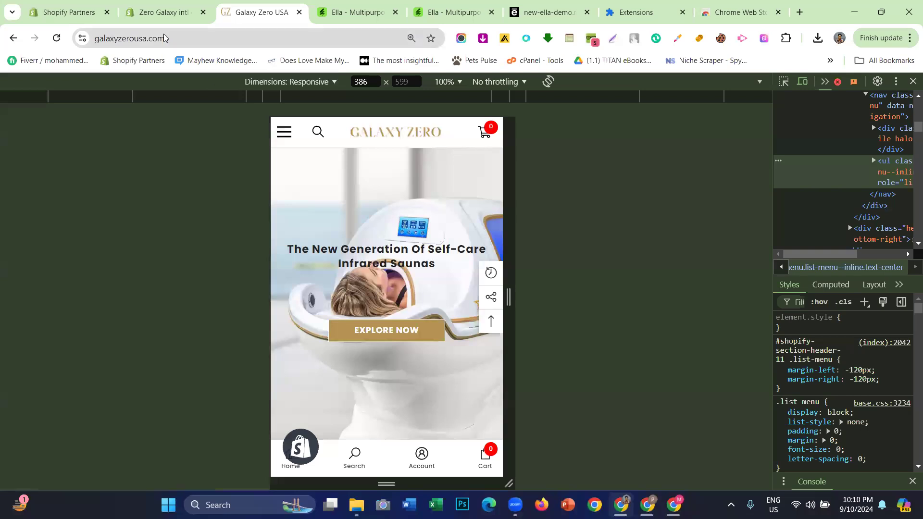
pyautogui.click(483, 38)
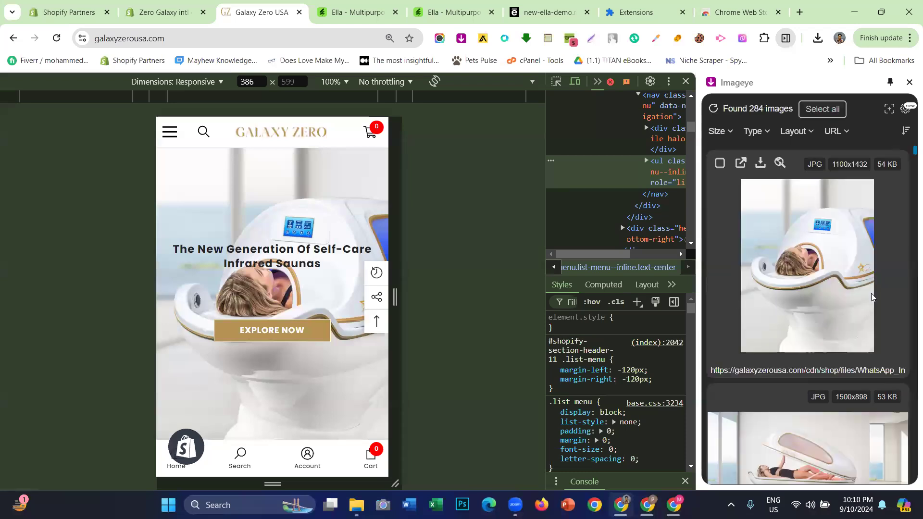
pyautogui.click(770, 267)
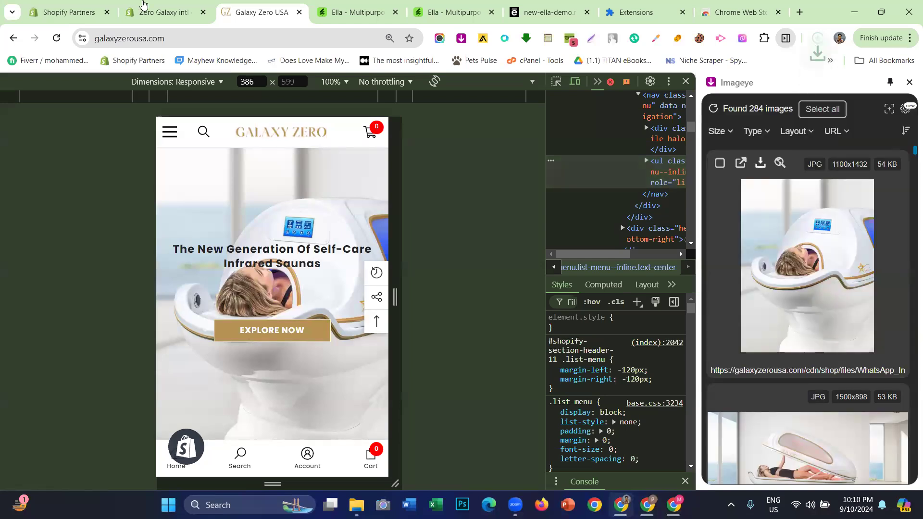
# - Return to the theme editor and open the settings of the COSMOPOLIS slide in the home page Slideshow
pyautogui.hotkey('ctrl', 'shift', 'Tab')
pyautogui.scroll(-2, 466, 262)
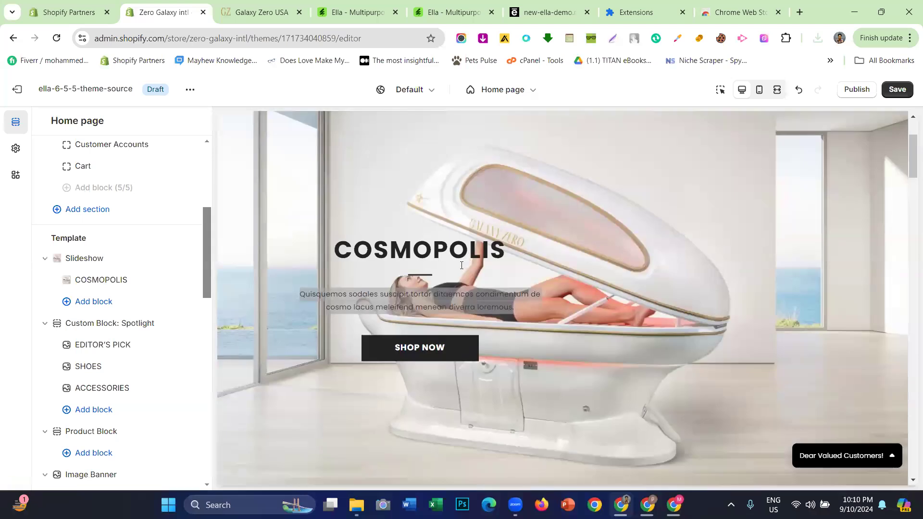
pyautogui.click(84, 283)
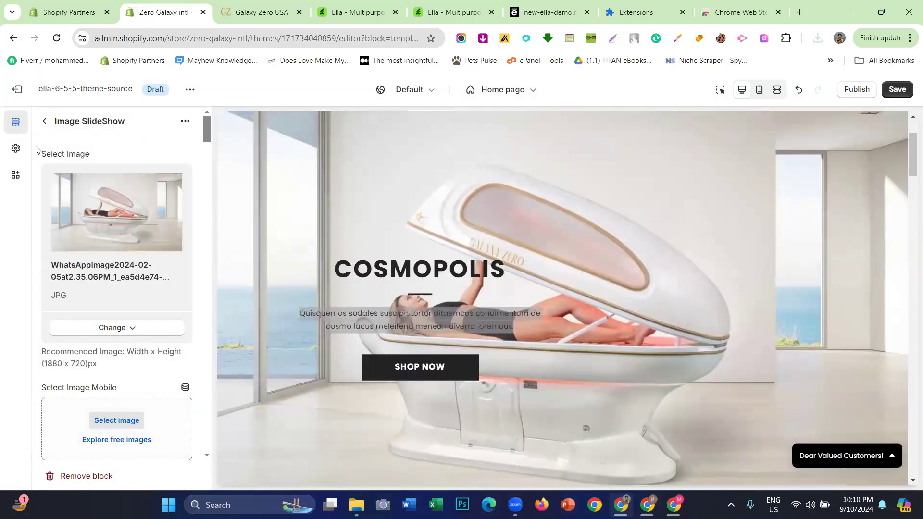
# - Examine the slide's desktop and mobile image fields and the recommended image dimensions for each
pyautogui.moveTo(37, 150); pyautogui.dragTo(109, 161)
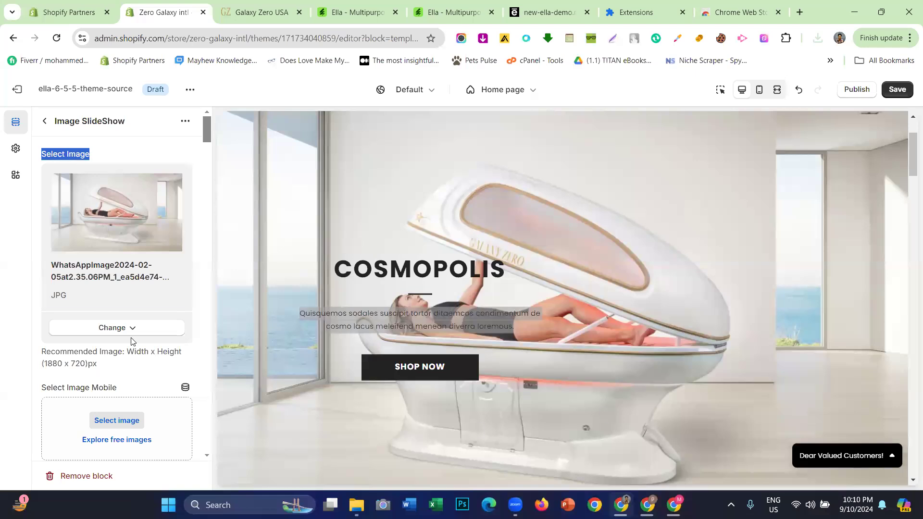
pyautogui.scroll(-1, 111, 331)
pyautogui.scroll(-1, 77, 321)
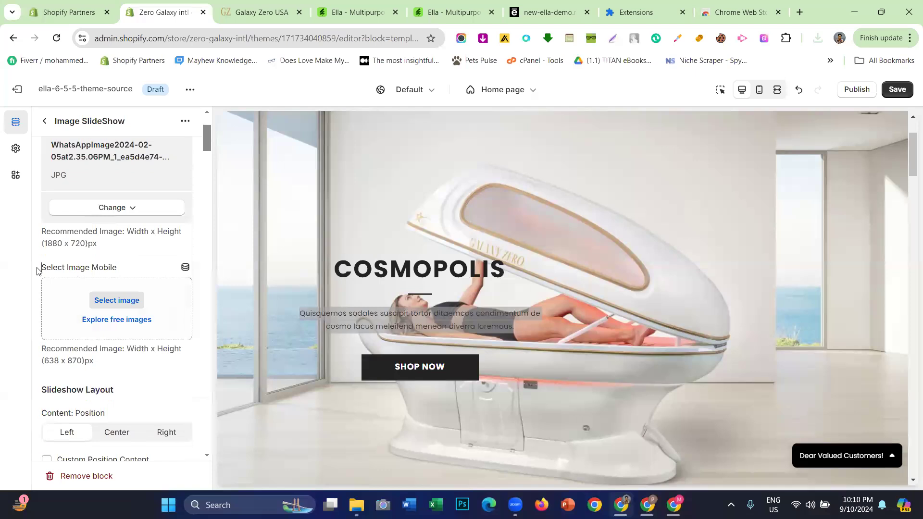
pyautogui.moveTo(38, 270); pyautogui.dragTo(114, 274)
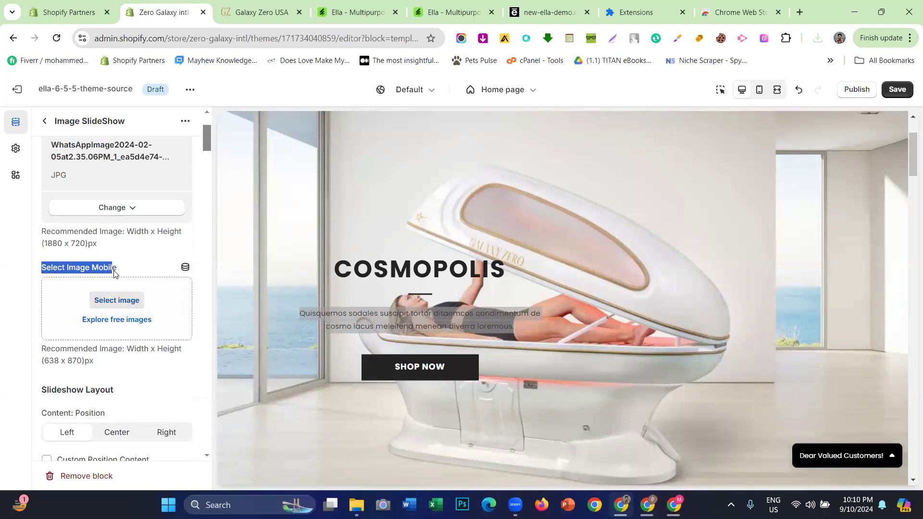
pyautogui.click(63, 243)
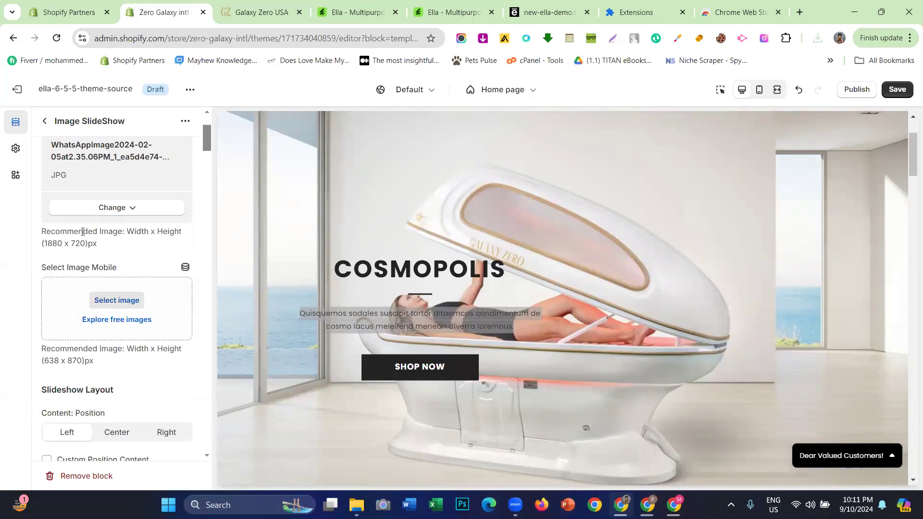
pyautogui.click(138, 254)
pyautogui.moveTo(46, 246)
pyautogui.mouseDown()
pyautogui.moveTo(86, 244)
pyautogui.moveTo(46, 243)
pyautogui.mouseUp()
pyautogui.scroll(-1, 61, 278)
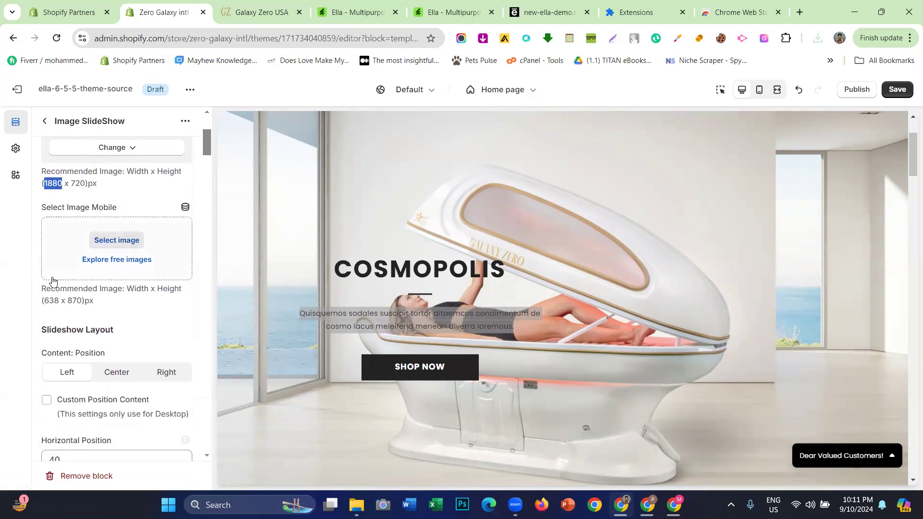
pyautogui.moveTo(41, 289); pyautogui.dragTo(82, 301)
pyautogui.click(55, 301)
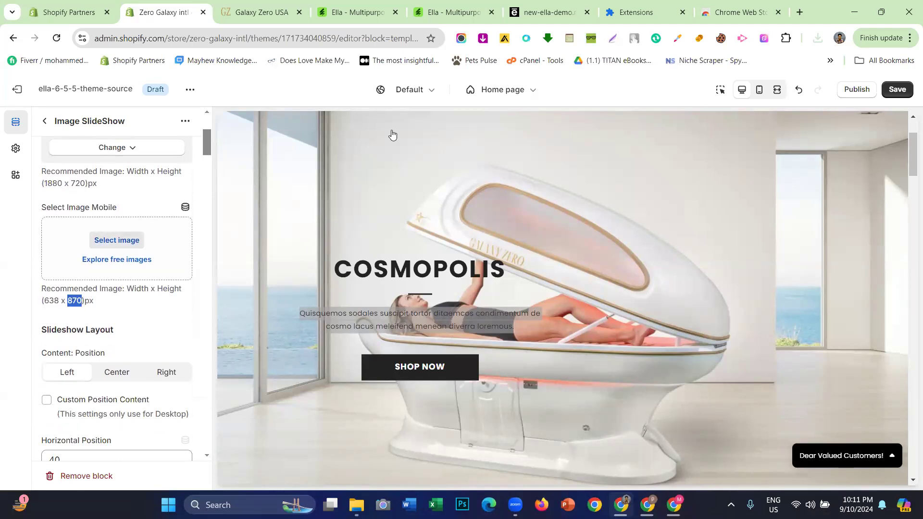
pyautogui.click(128, 320)
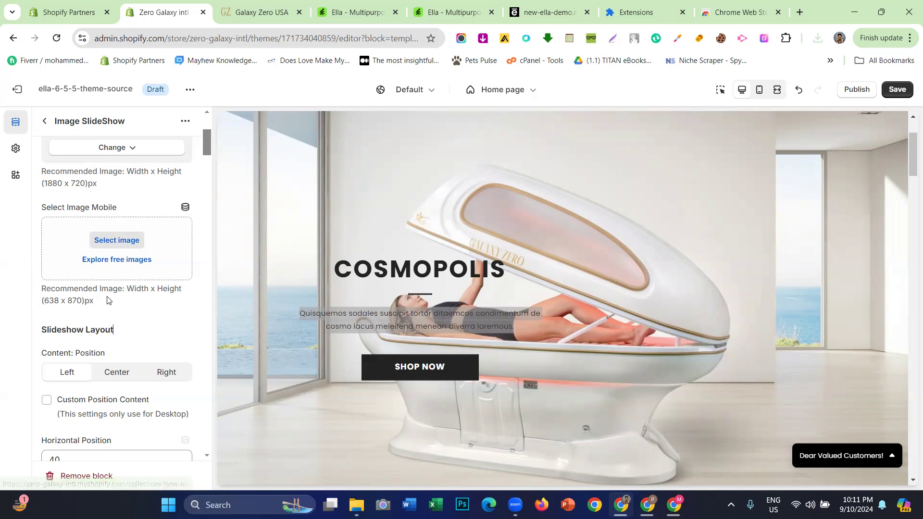
# - Upload the downloaded WhatsApp_Image_2024-02-05_at_2.35.06_PM_12.jpg and set it as the slide's mobile image
pyautogui.scroll(1, 107, 305)
pyautogui.scroll(3, 104, 327)
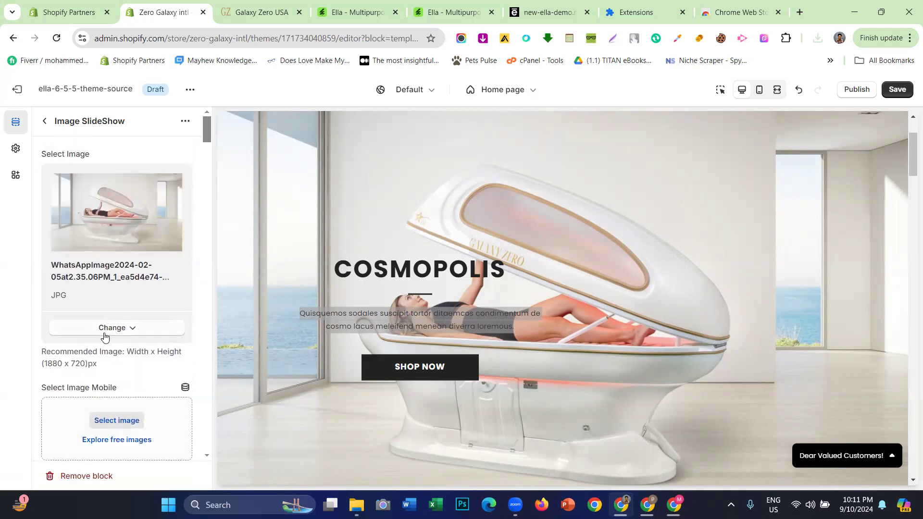
pyautogui.click(111, 414)
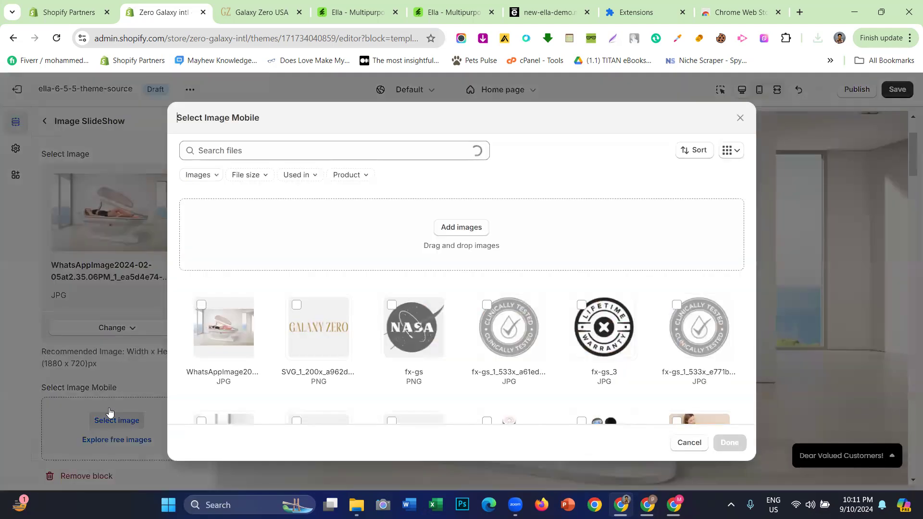
pyautogui.click(817, 38)
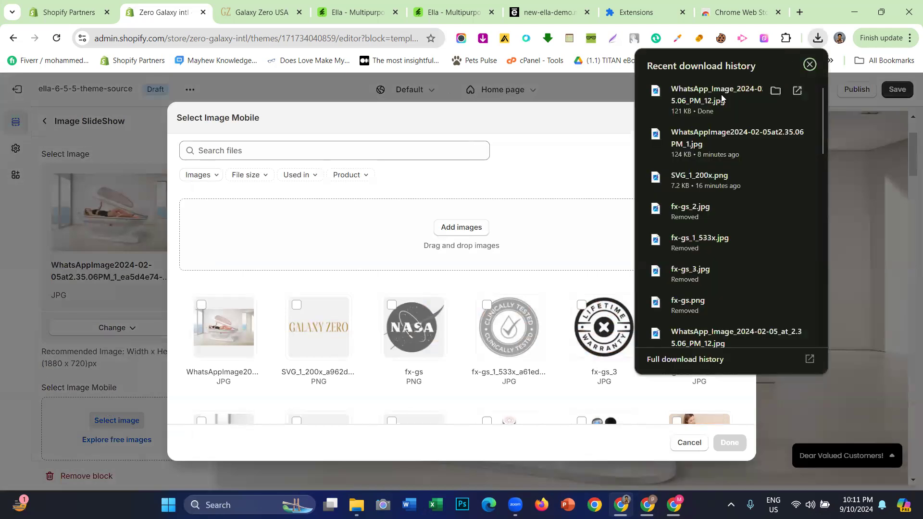
pyautogui.moveTo(721, 95); pyautogui.dragTo(497, 141)
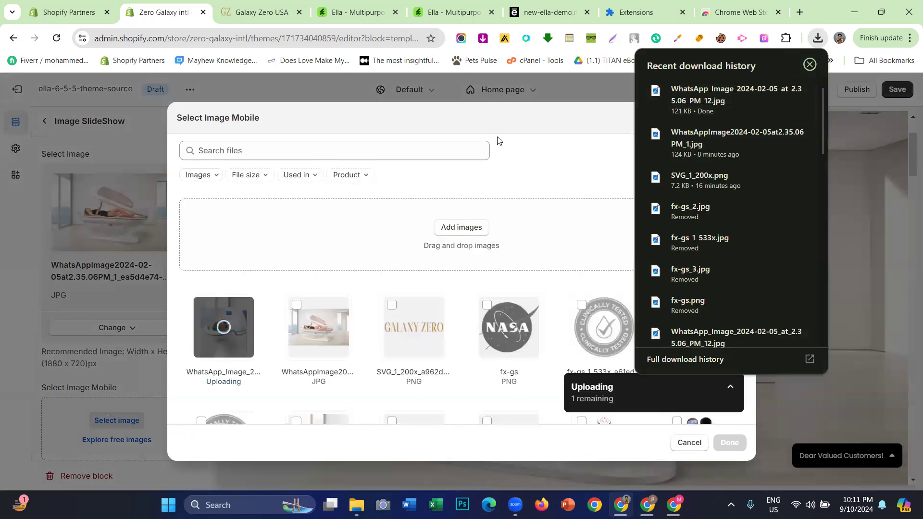
pyautogui.click(531, 154)
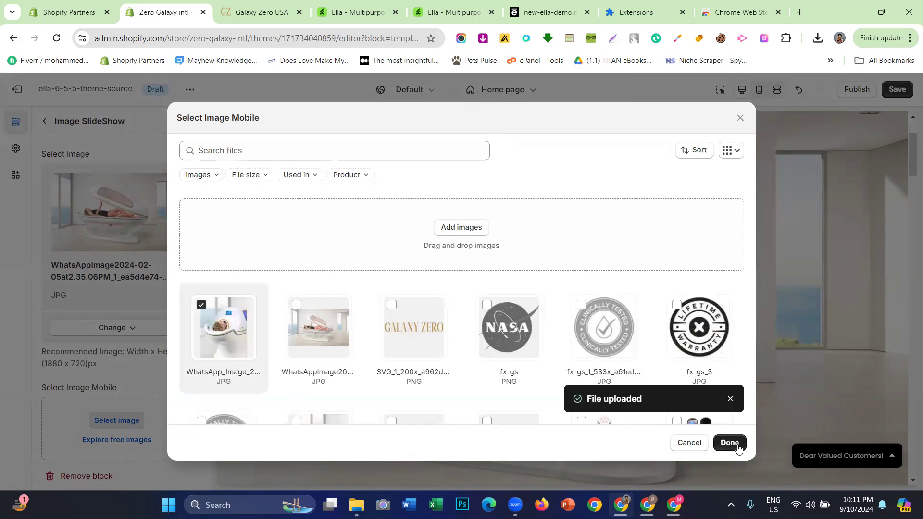
pyautogui.click(729, 442)
pyautogui.scroll(-3, 144, 246)
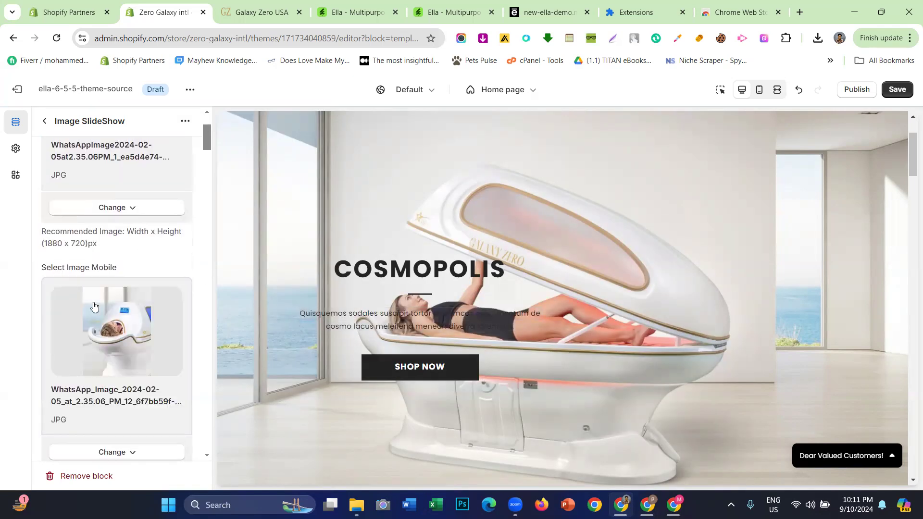
# - Check the slideshow banner in mobile and desktop previews, leaving the preview in mobile view
pyautogui.click(759, 91)
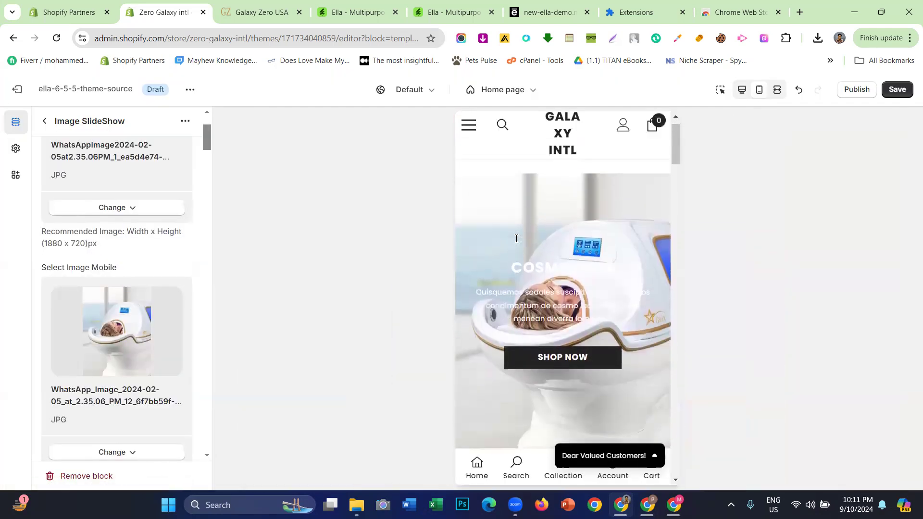
pyautogui.scroll(-3, 511, 243)
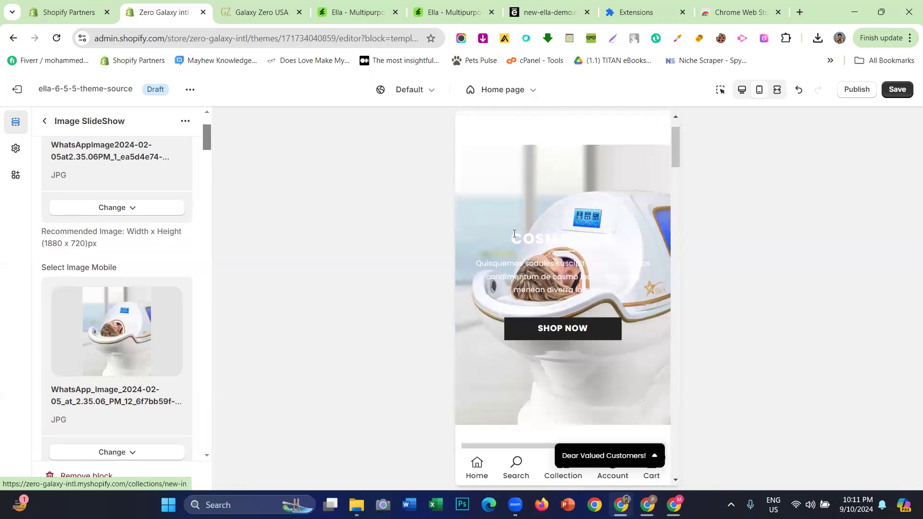
pyautogui.scroll(2, 508, 240)
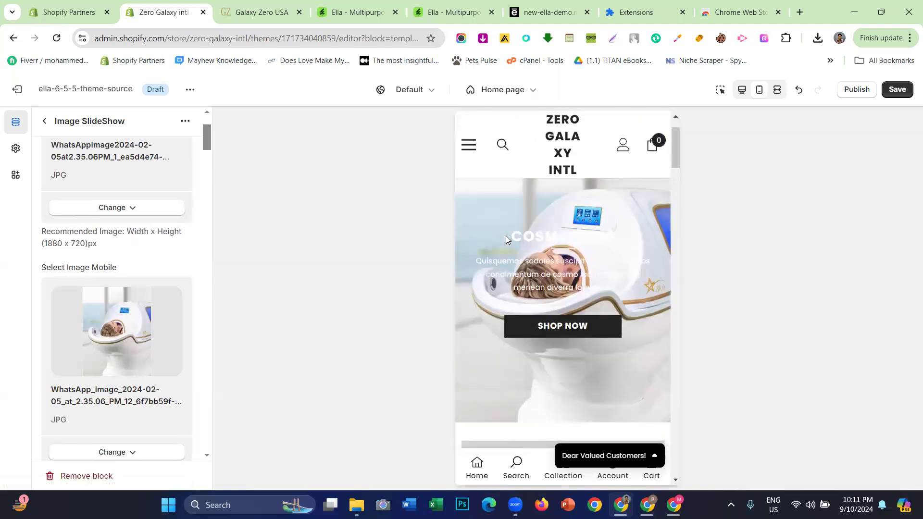
pyautogui.scroll(1, 508, 240)
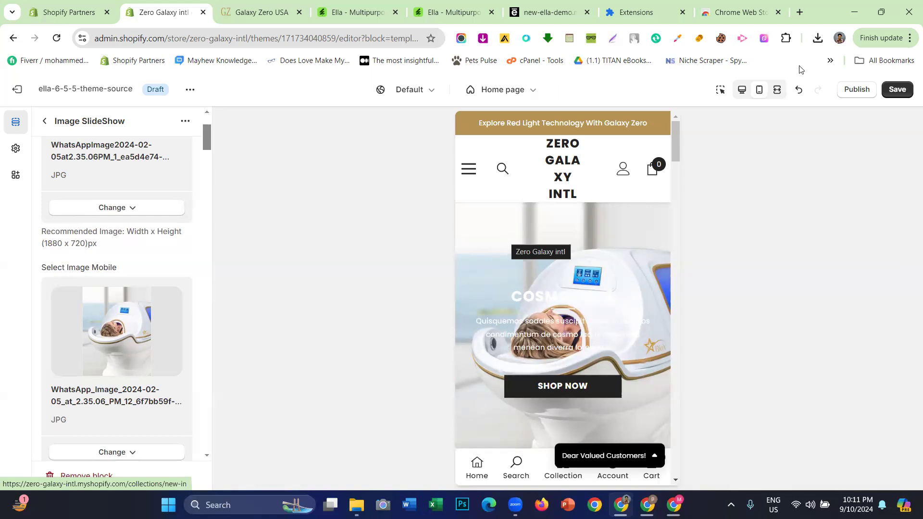
pyautogui.click(742, 89)
pyautogui.scroll(-3, 465, 262)
pyautogui.scroll(3, 537, 234)
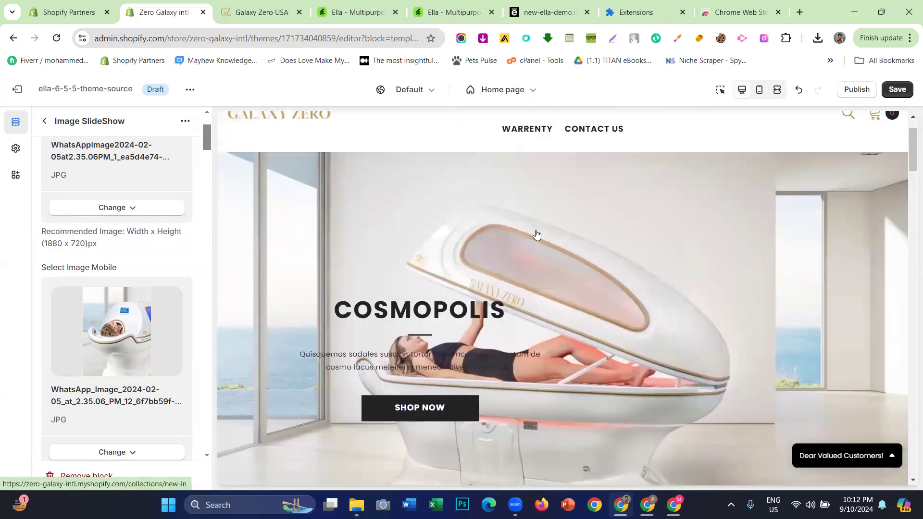
pyautogui.click(759, 89)
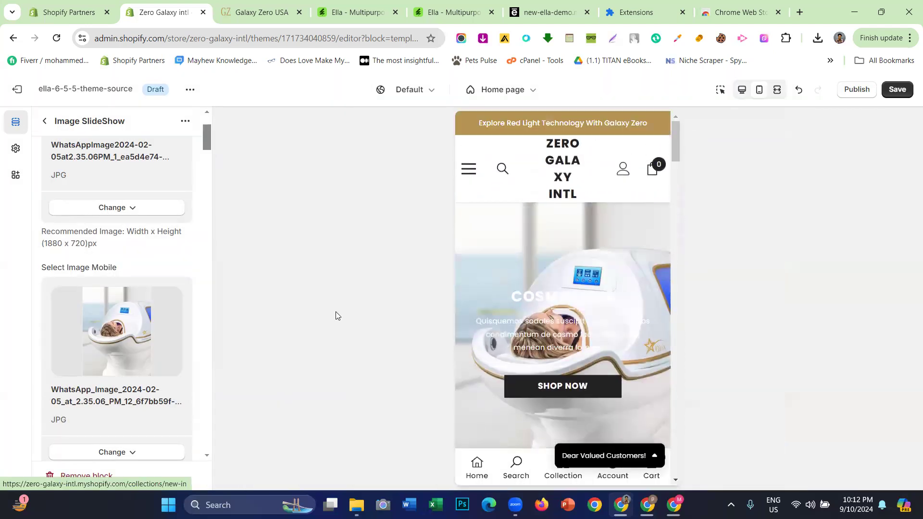
# - On the live Galaxy Zero USA site, close Imageye, turn off device emulation and close the developer tools
pyautogui.click(261, 11)
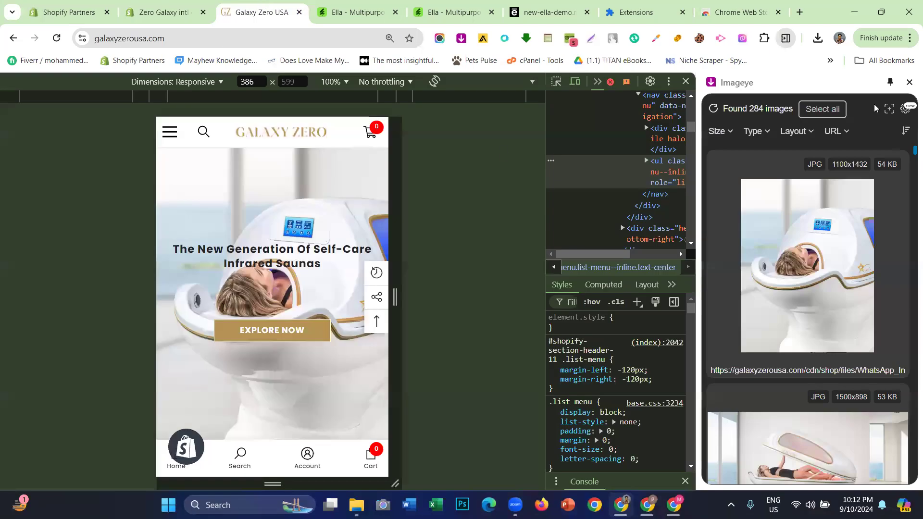
pyautogui.click(909, 83)
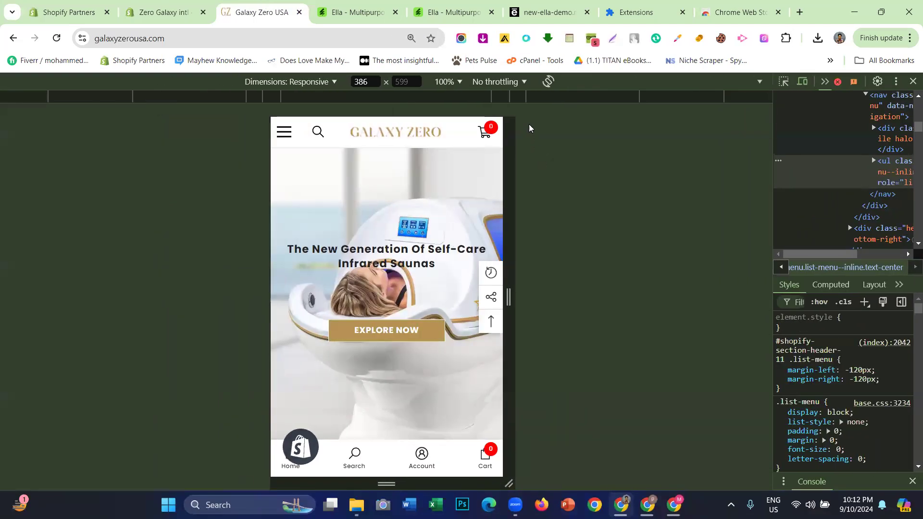
pyautogui.click(800, 81)
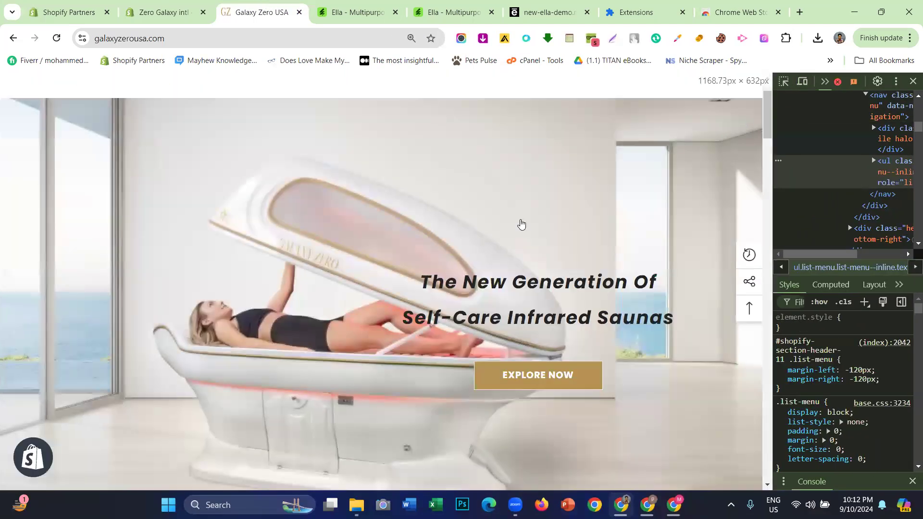
pyautogui.press('F12')
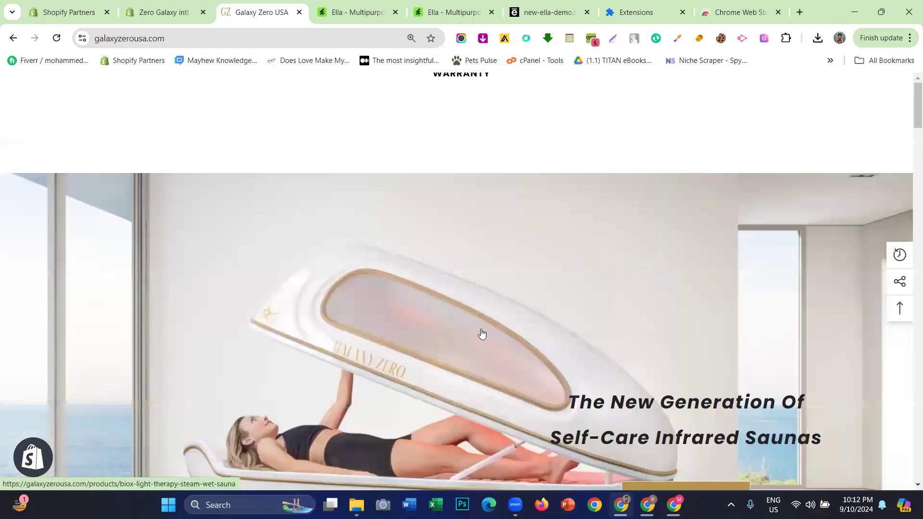
# - Copy the banner heading "The New Generation Of Self-Care Infrared Saunas" from the live site and return to the theme editor
pyautogui.scroll(-3, 480, 331)
pyautogui.scroll(2, 538, 322)
pyautogui.moveTo(560, 340); pyautogui.dragTo(824, 376)
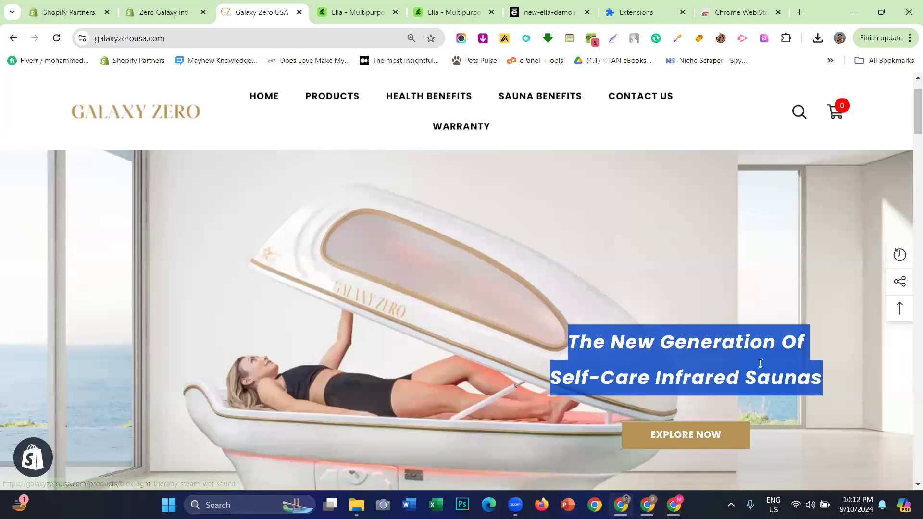
pyautogui.rightClick(734, 365)
pyautogui.click(454, 131)
pyautogui.click(147, 4)
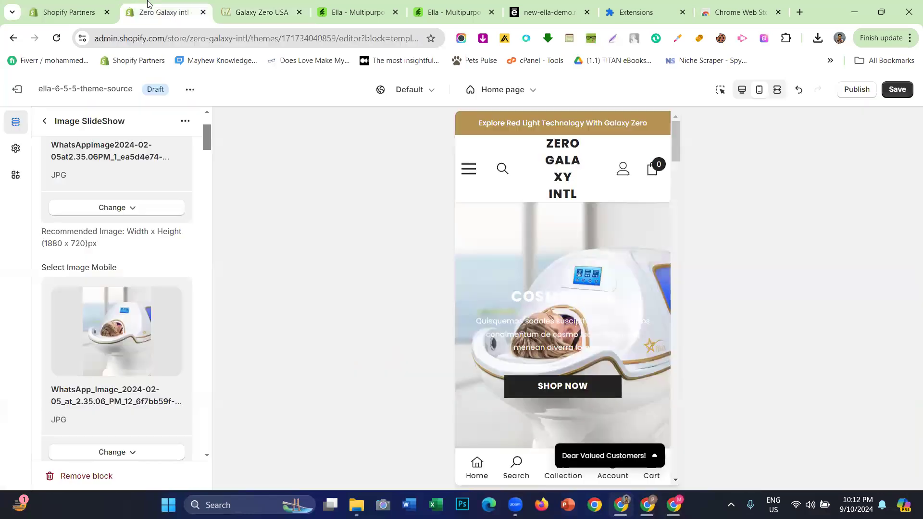
# - Switch the theme preview to desktop and, after trying Center and checking the live banner, set the slide's content position to Right
pyautogui.scroll(-6, 124, 192)
pyautogui.scroll(-1, 122, 209)
pyautogui.scroll(5, 122, 209)
pyautogui.scroll(-8, 122, 207)
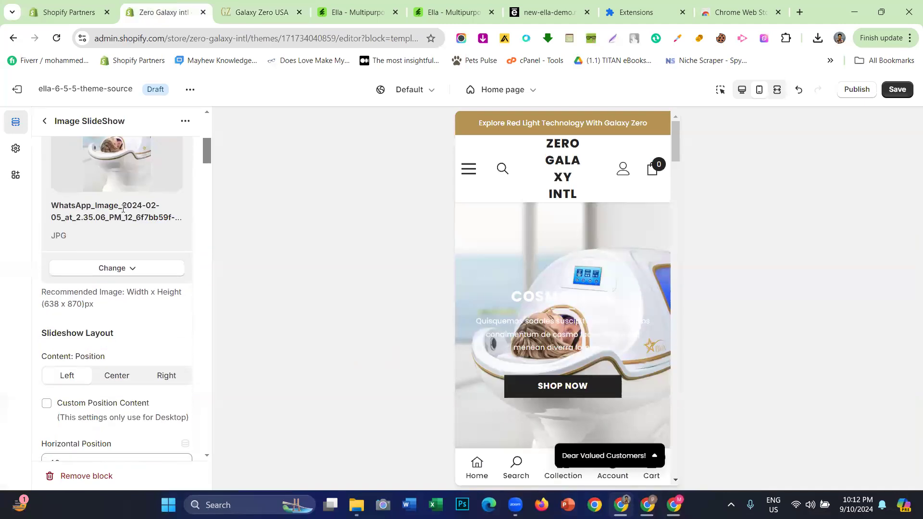
pyautogui.moveTo(38, 220); pyautogui.dragTo(115, 220)
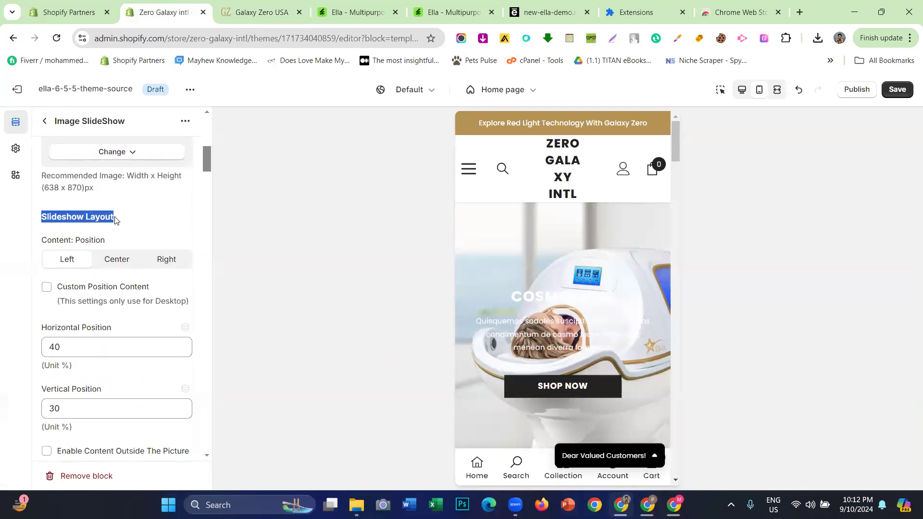
pyautogui.click(120, 220)
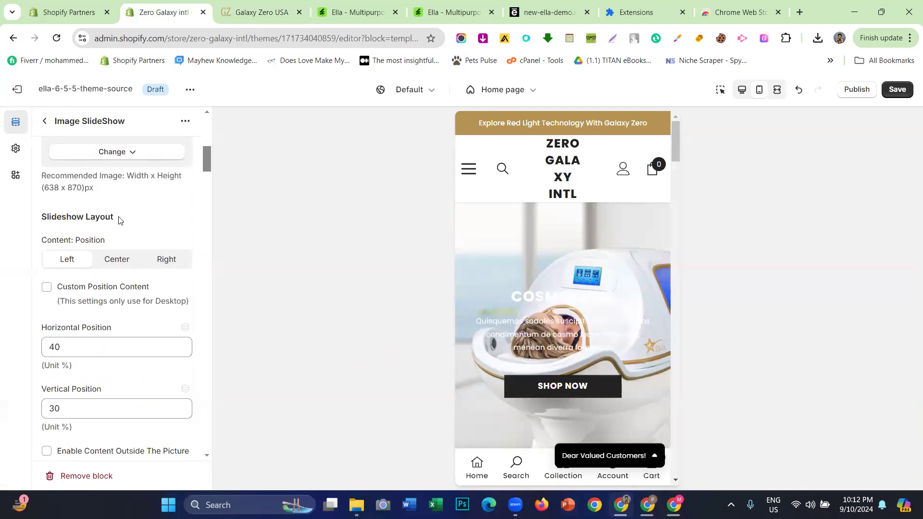
pyautogui.click(741, 89)
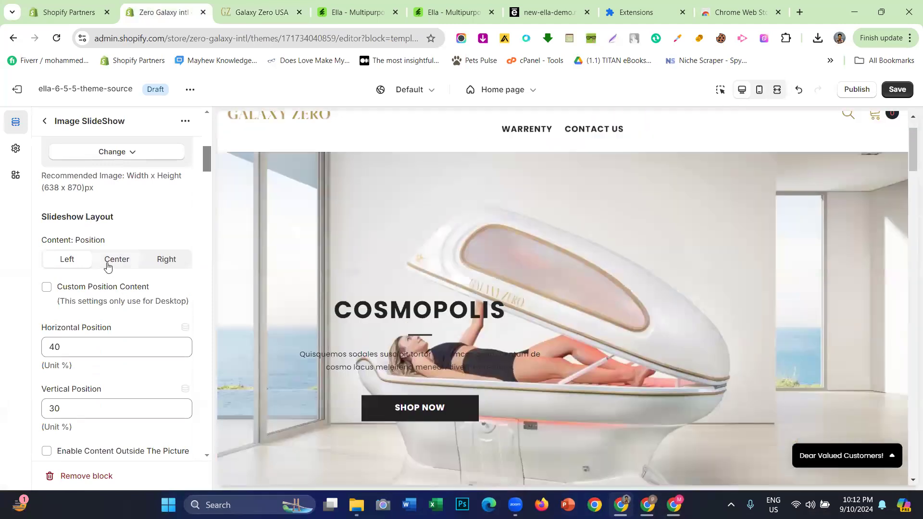
pyautogui.click(113, 260)
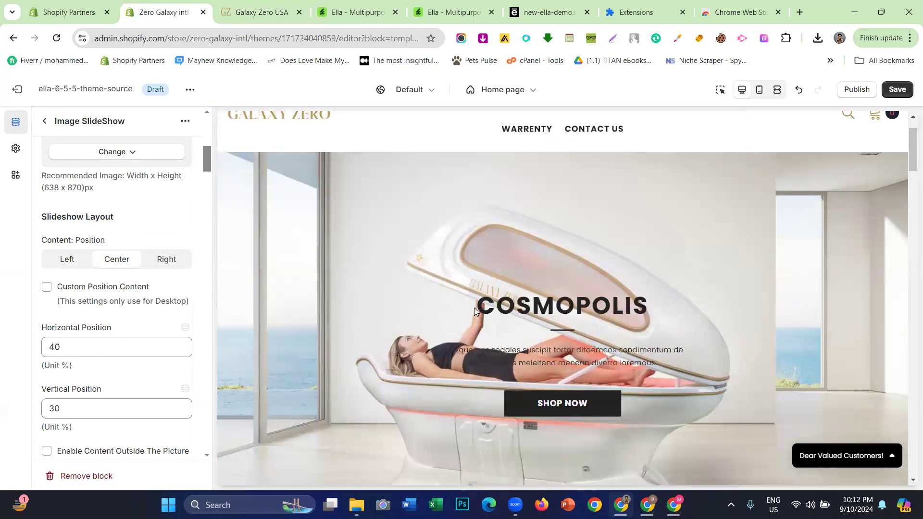
pyautogui.click(235, 10)
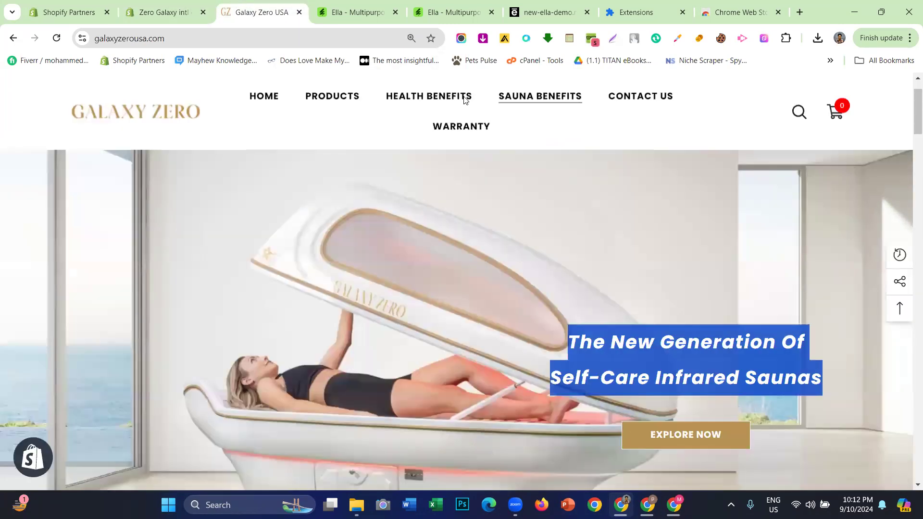
pyautogui.click(189, 4)
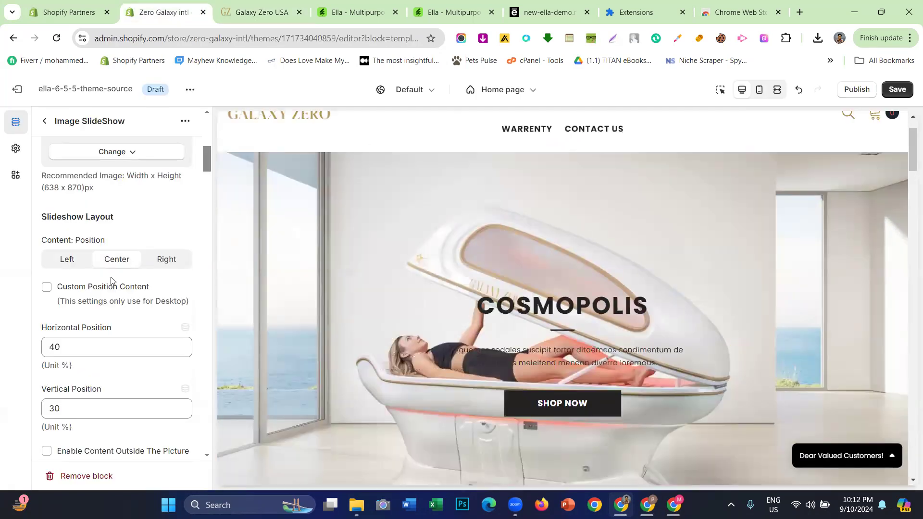
pyautogui.click(163, 262)
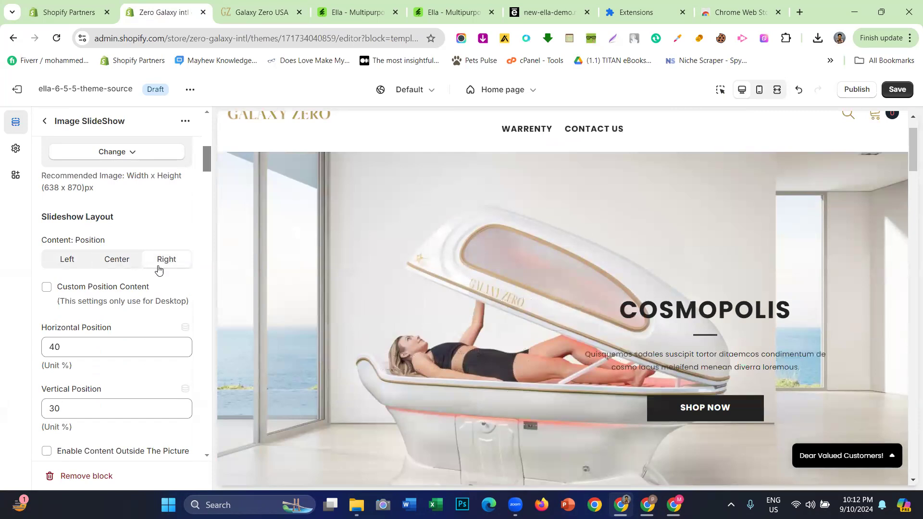
# - Compare the slide's text placement with the banner on the live Galaxy Zero USA site and review the slide's layout settings
pyautogui.scroll(-1, 439, 323)
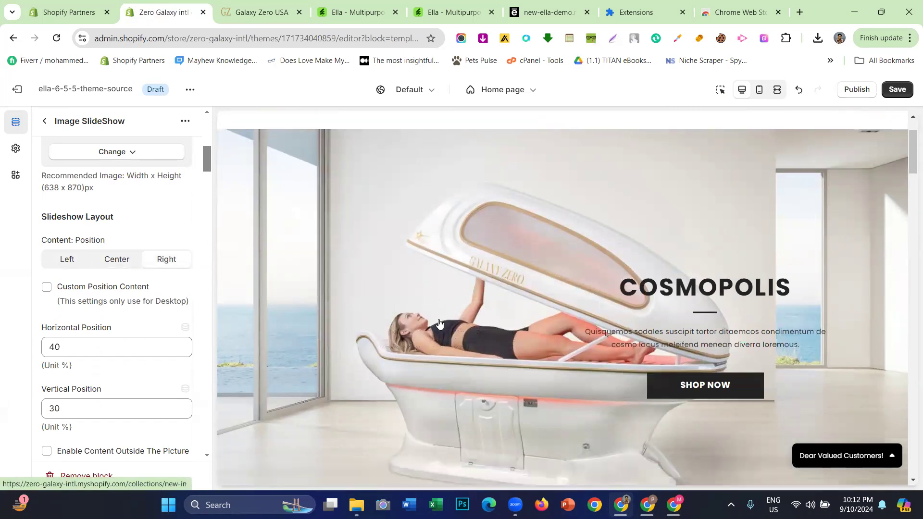
pyautogui.scroll(2, 439, 323)
pyautogui.hotkey('ctrl', 'Tab')
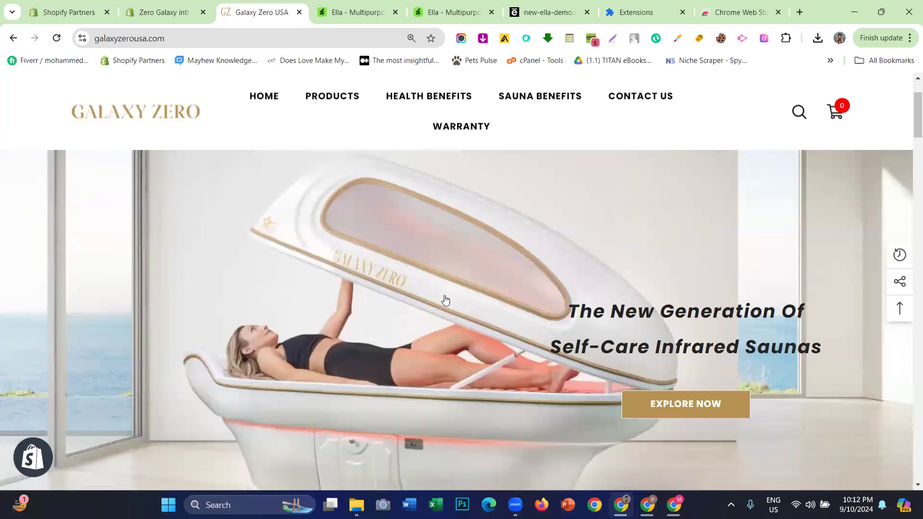
pyautogui.scroll(-1, 445, 301)
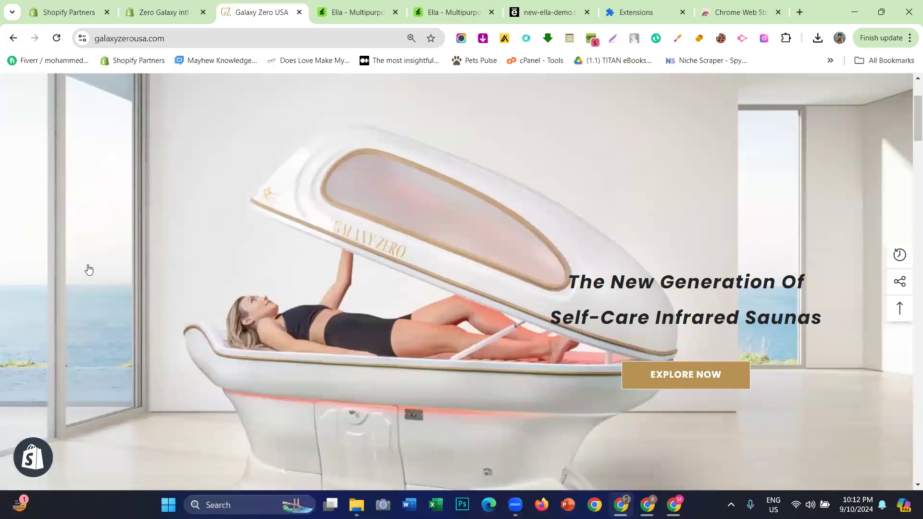
pyautogui.scroll(2, 212, 269)
pyautogui.scroll(-2, 457, 290)
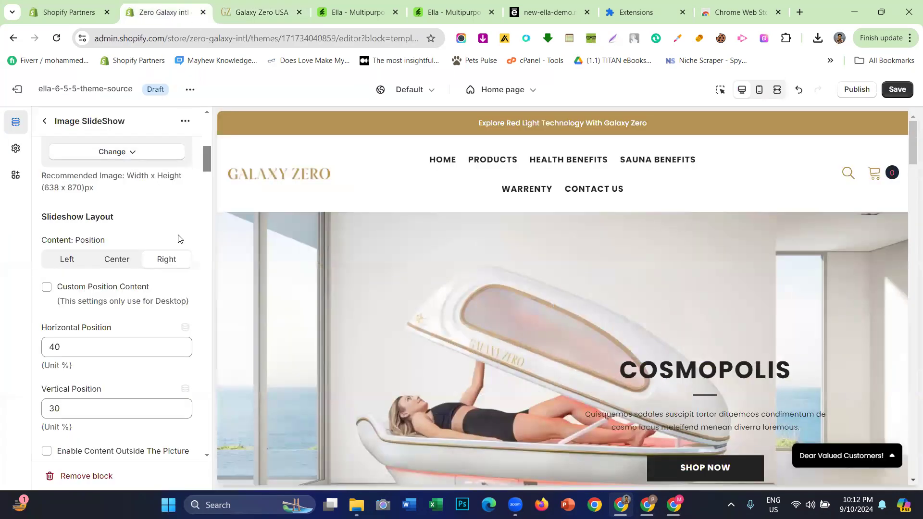
pyautogui.click(163, 12)
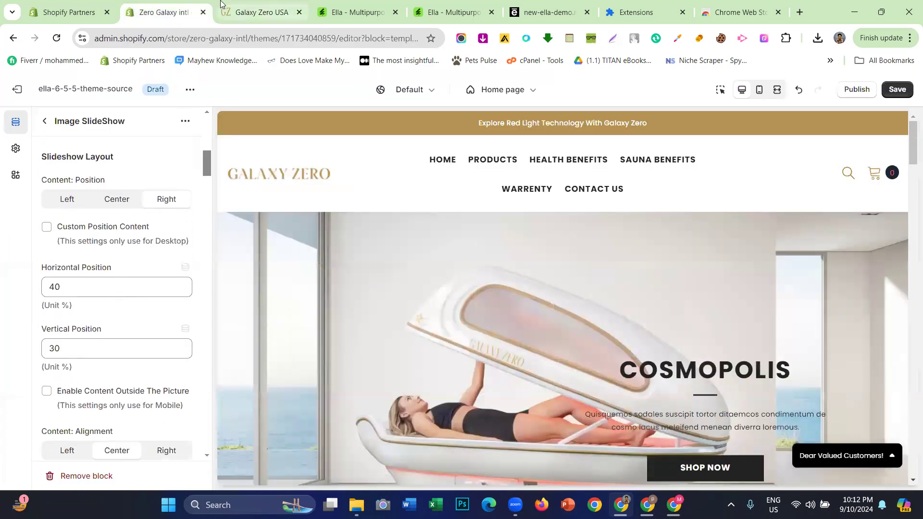
pyautogui.click(255, 12)
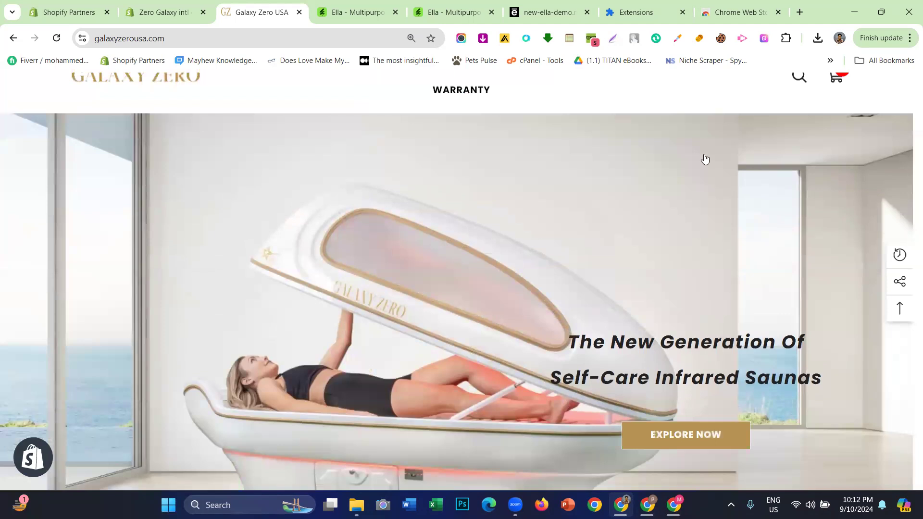
pyautogui.click(183, 11)
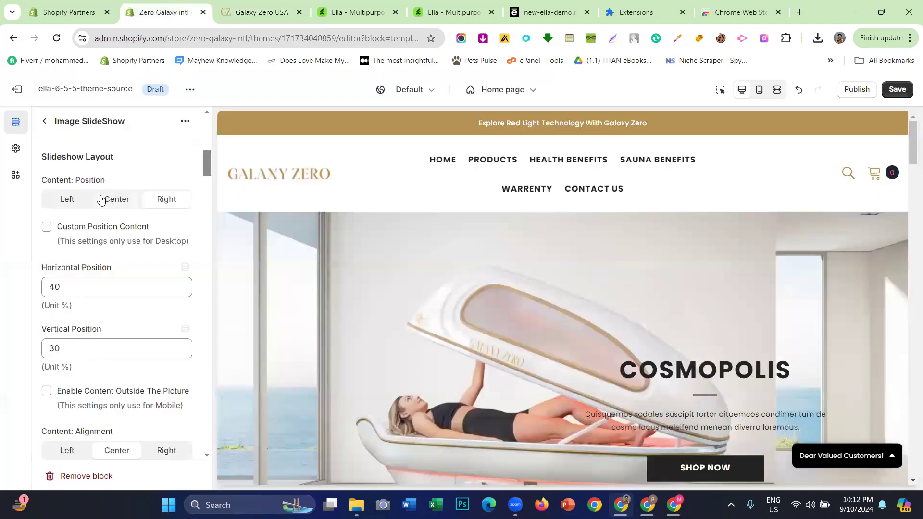
pyautogui.scroll(-1, 103, 351)
pyautogui.scroll(-2, 103, 376)
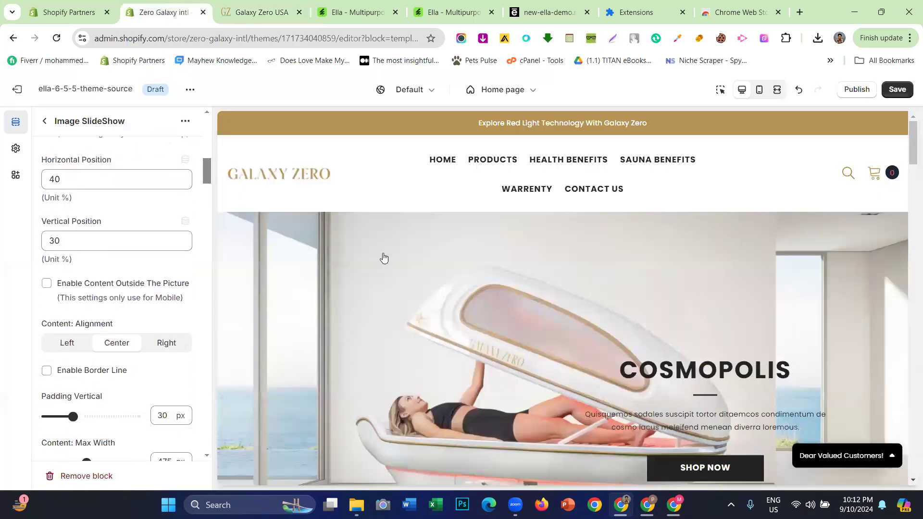
pyautogui.scroll(5, 139, 226)
pyautogui.click(263, 10)
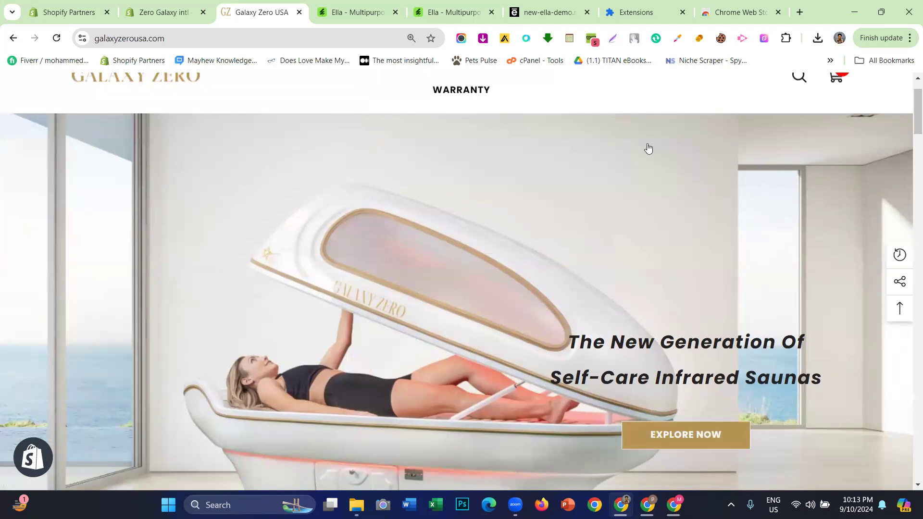
pyautogui.click(161, 9)
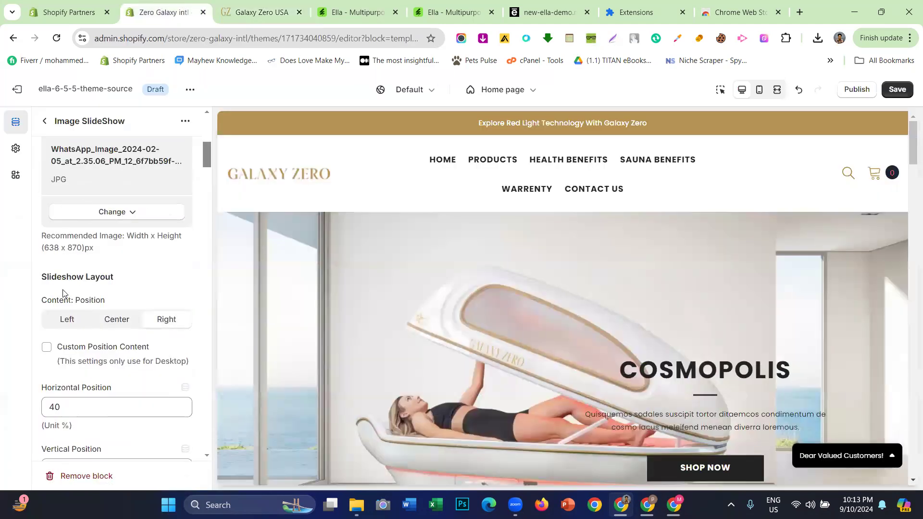
# - Enable Custom Position Content for the slide and set its horizontal position to 80%
pyautogui.scroll(-4, 62, 298)
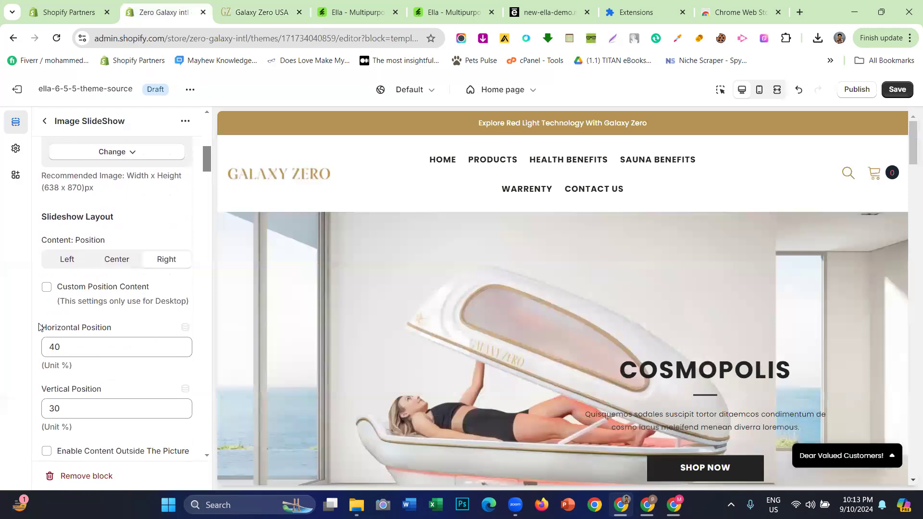
pyautogui.click(61, 291)
pyautogui.scroll(-1, 61, 297)
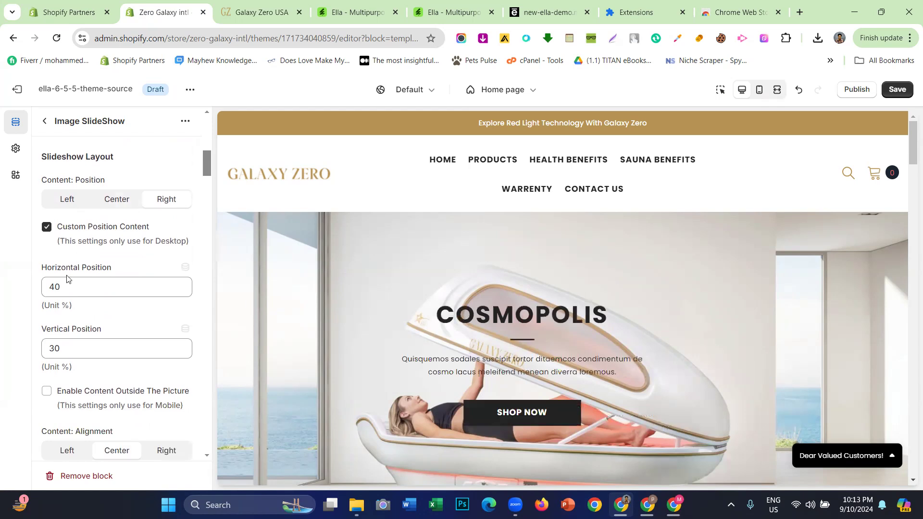
pyautogui.moveTo(56, 282); pyautogui.dragTo(46, 281)
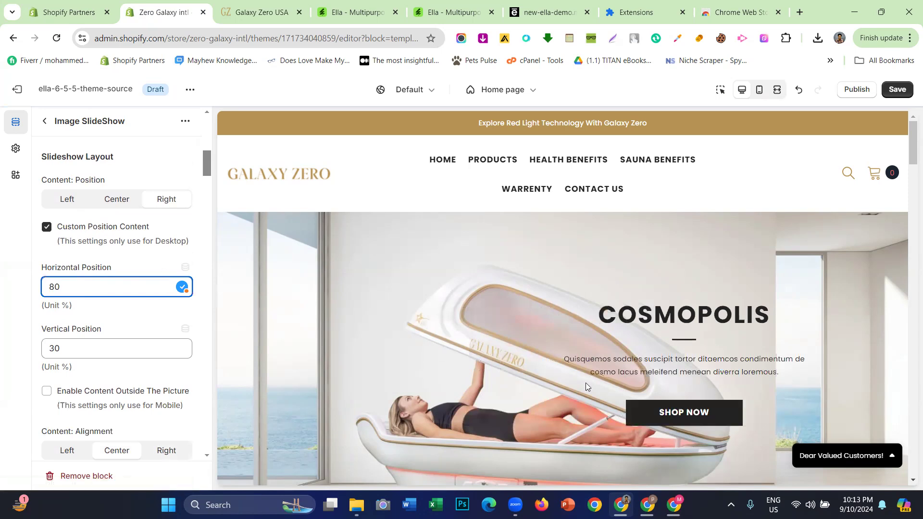
# - Try a vertical position of 80% for the slide's content, then set it to 10%
pyautogui.scroll(-1, 85, 296)
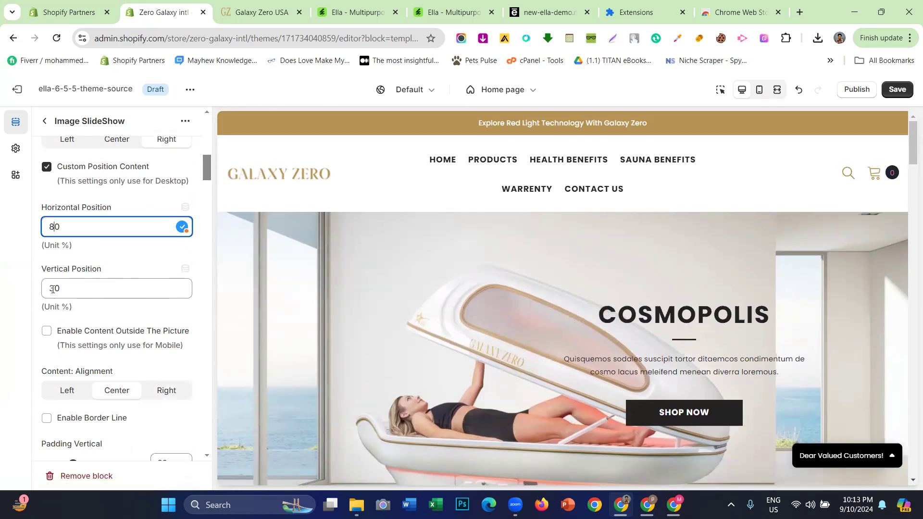
pyautogui.doubleClick(53, 289)
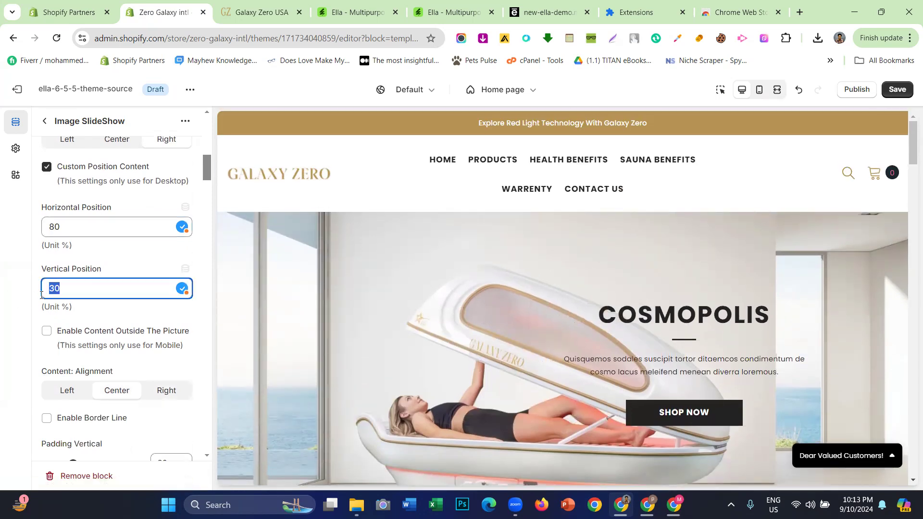
pyautogui.write('80')
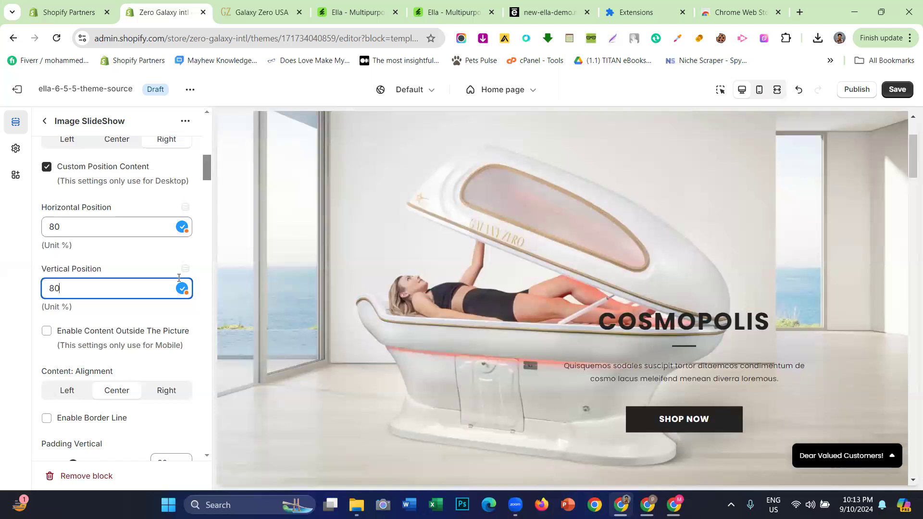
pyautogui.moveTo(55, 288); pyautogui.dragTo(51, 289)
pyautogui.write('1')
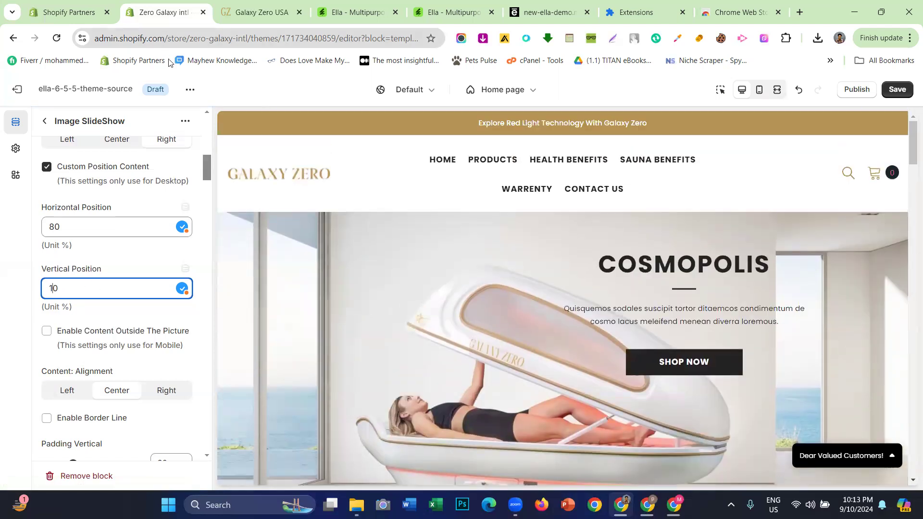
# - Check the banner in the full-width preview, return to desktop view and disable Custom Position Content
pyautogui.click(777, 90)
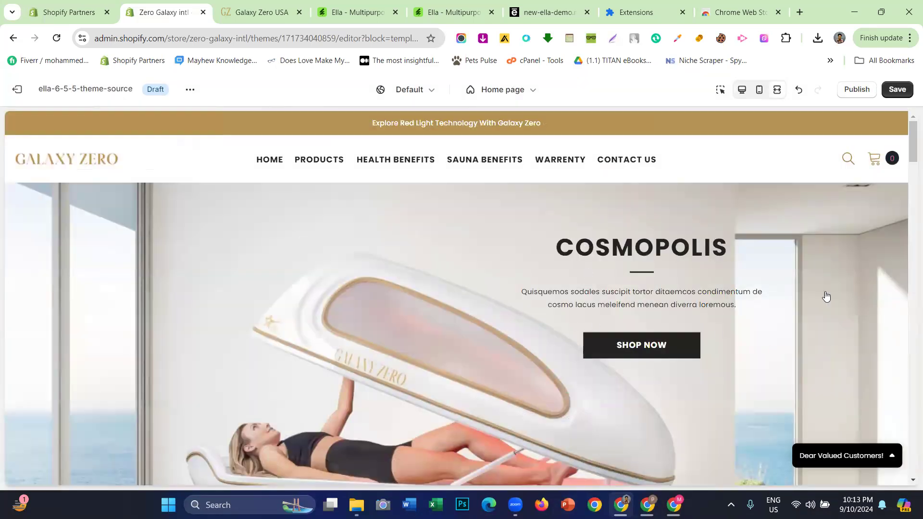
pyautogui.click(740, 94)
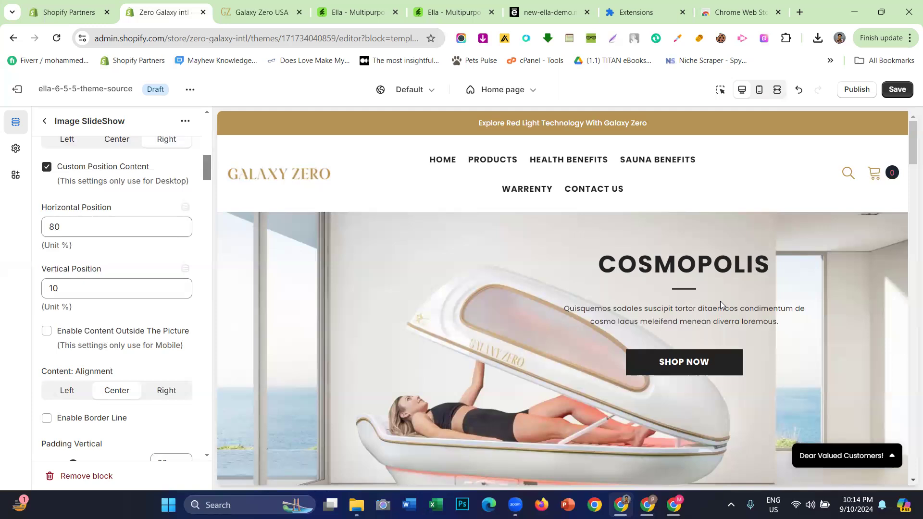
pyautogui.scroll(1, 117, 268)
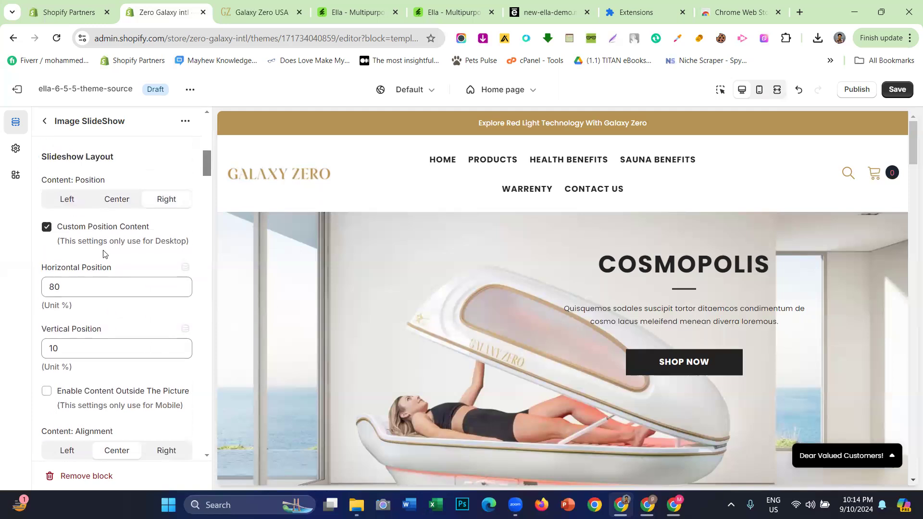
pyautogui.click(101, 232)
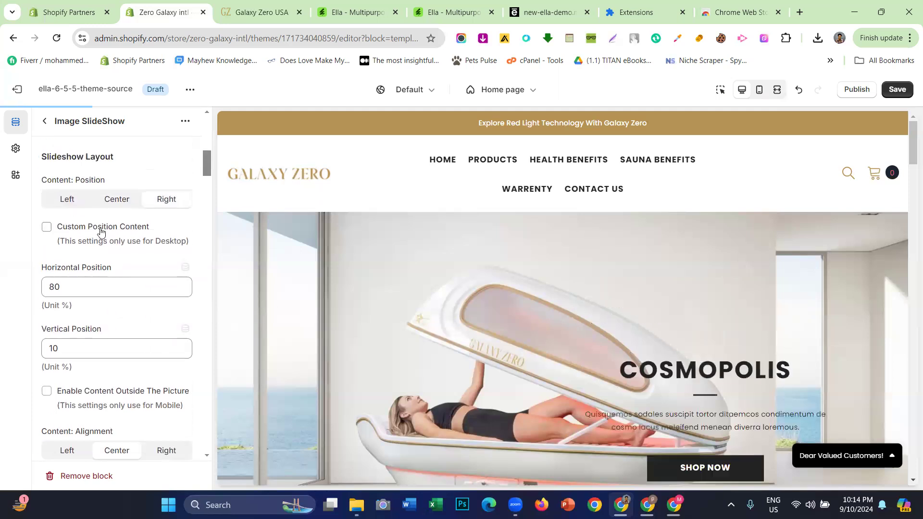
# - Check the slide's description text in the preview and set the content alignment to Left
pyautogui.scroll(-1, 555, 296)
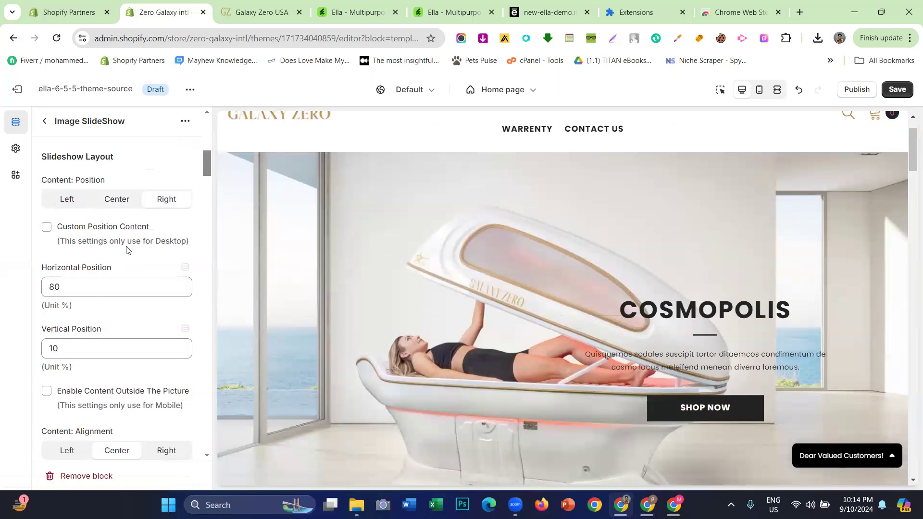
pyautogui.scroll(-2, 657, 288)
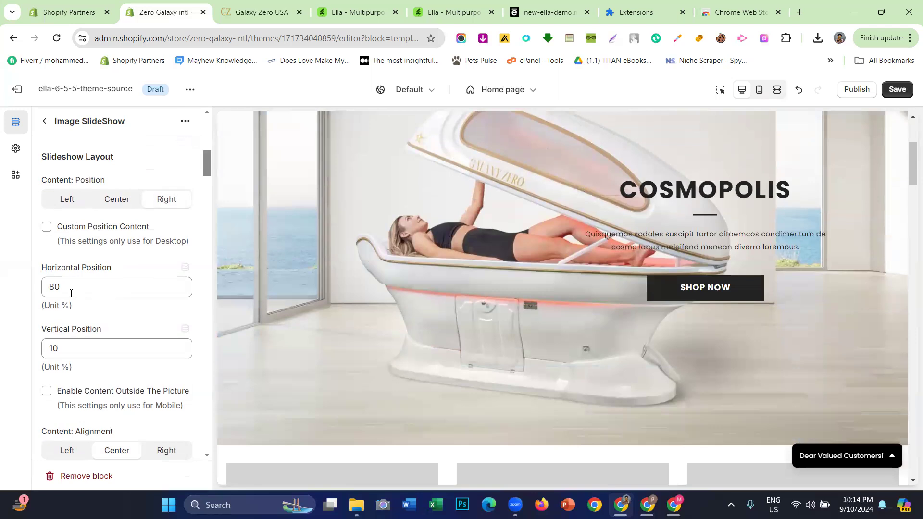
pyautogui.scroll(-2, 102, 267)
pyautogui.scroll(-2, 102, 268)
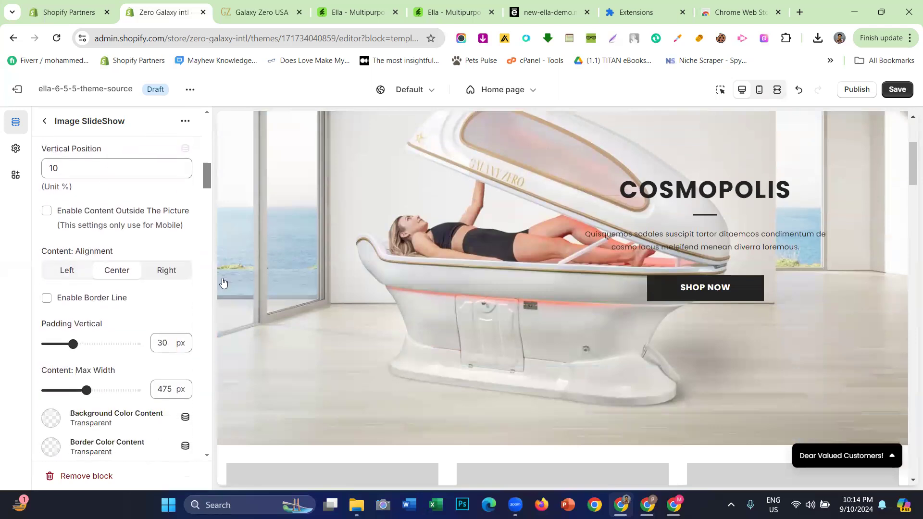
pyautogui.scroll(1, 601, 264)
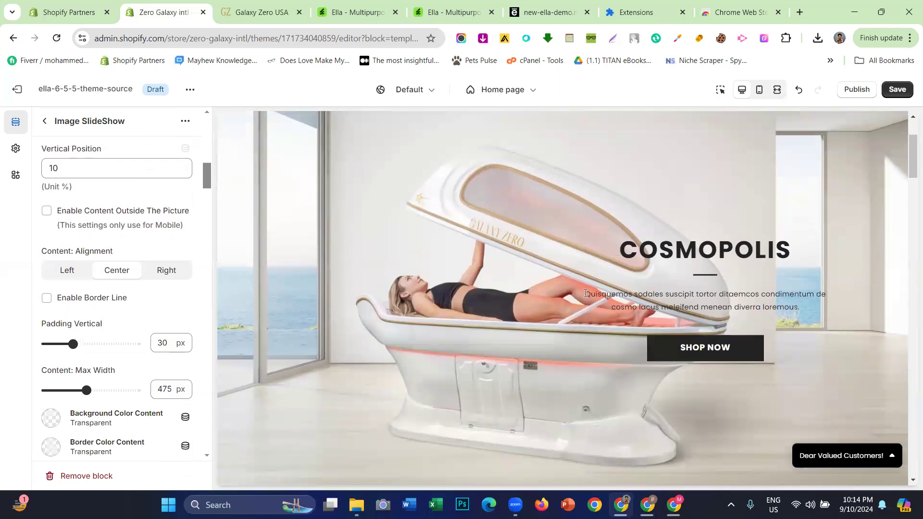
pyautogui.moveTo(586, 293); pyautogui.dragTo(800, 308)
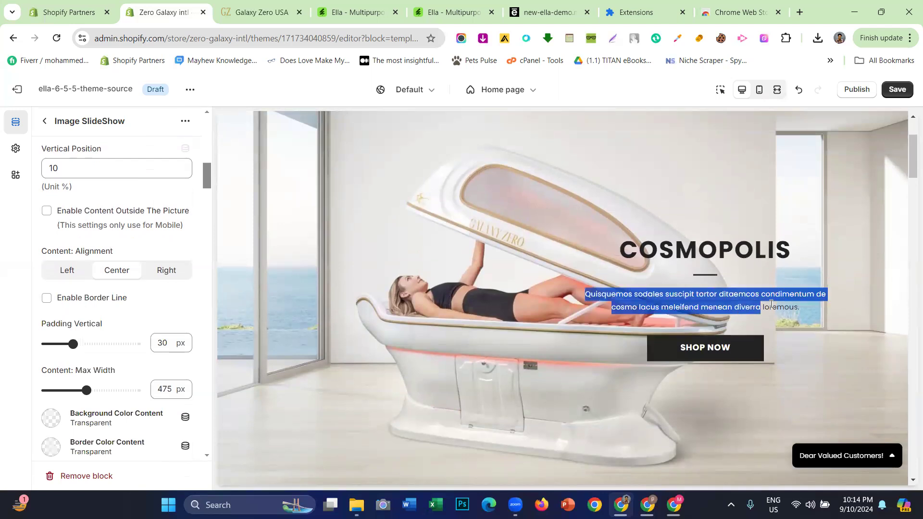
pyautogui.click(59, 276)
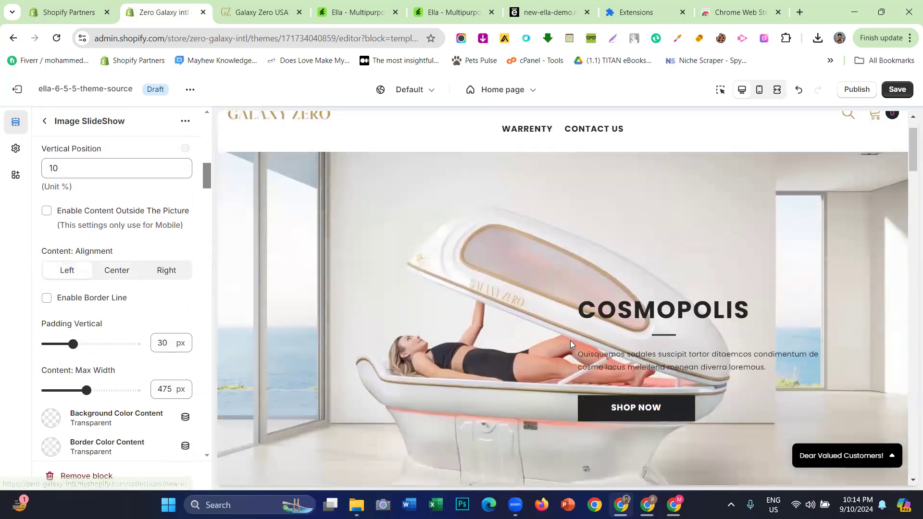
# - Try the Right content alignment for the slide, check the description in the preview, and set the alignment to Center
pyautogui.click(167, 271)
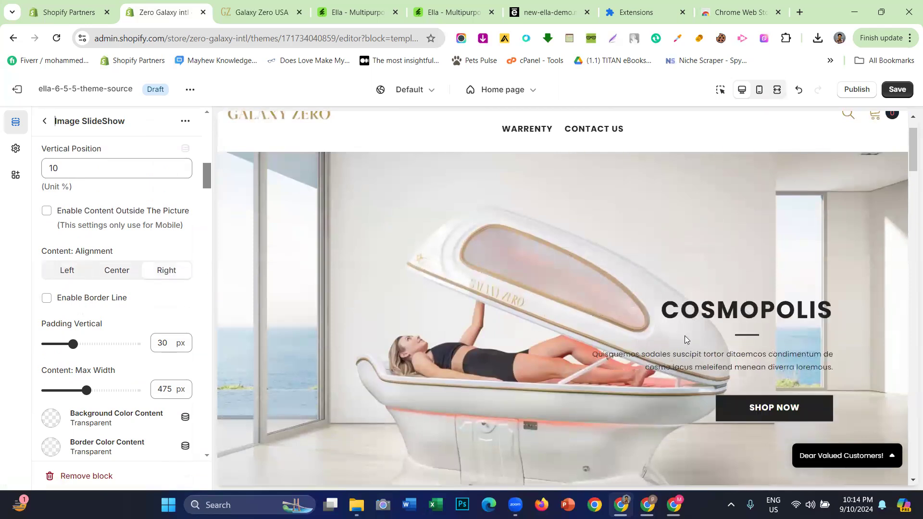
pyautogui.moveTo(675, 353); pyautogui.dragTo(823, 367)
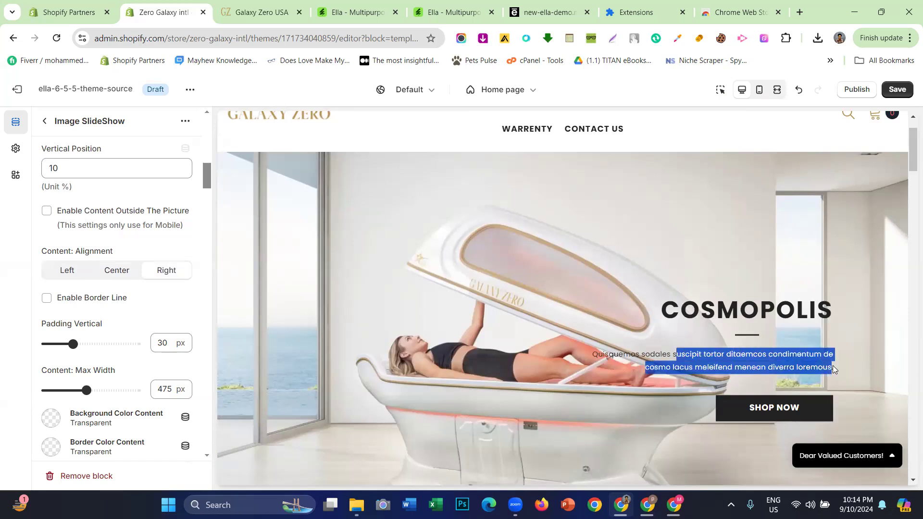
pyautogui.click(34, 309)
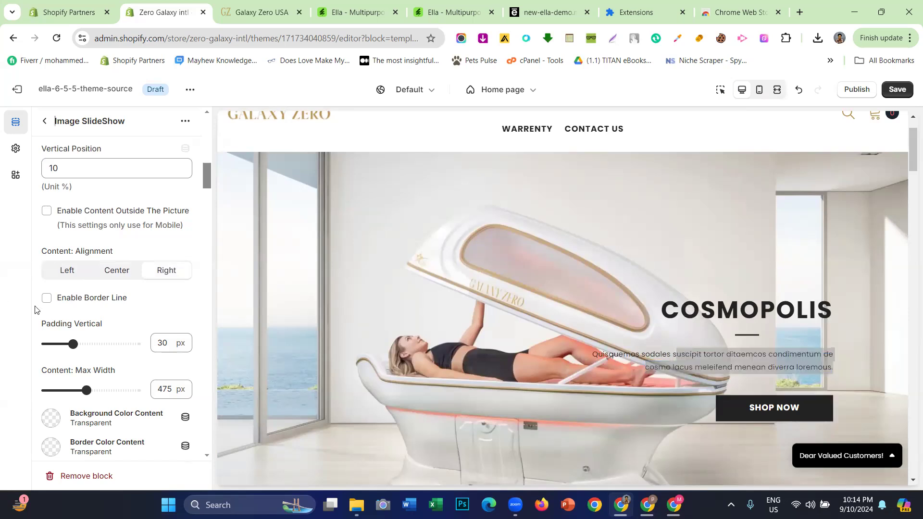
pyautogui.click(111, 274)
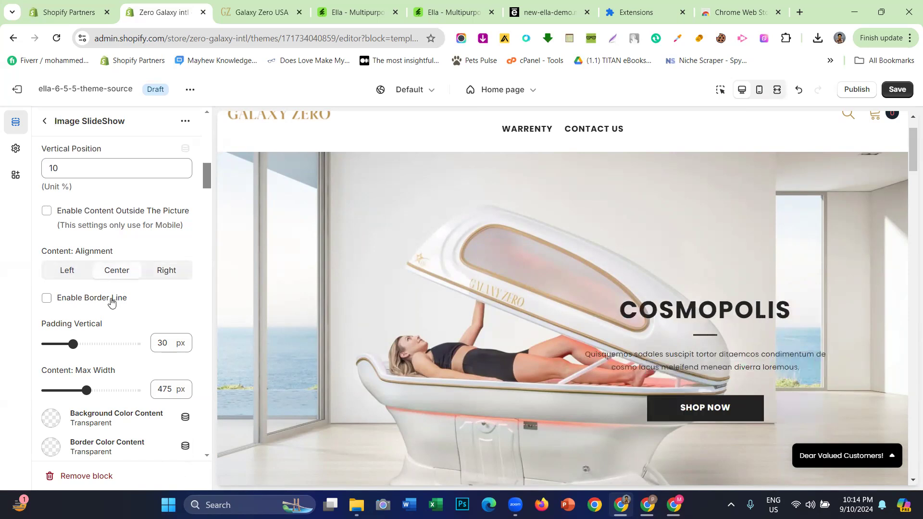
# - Try the recently used gold #B69353 as the background color of the slide's content
pyautogui.scroll(-1, 111, 301)
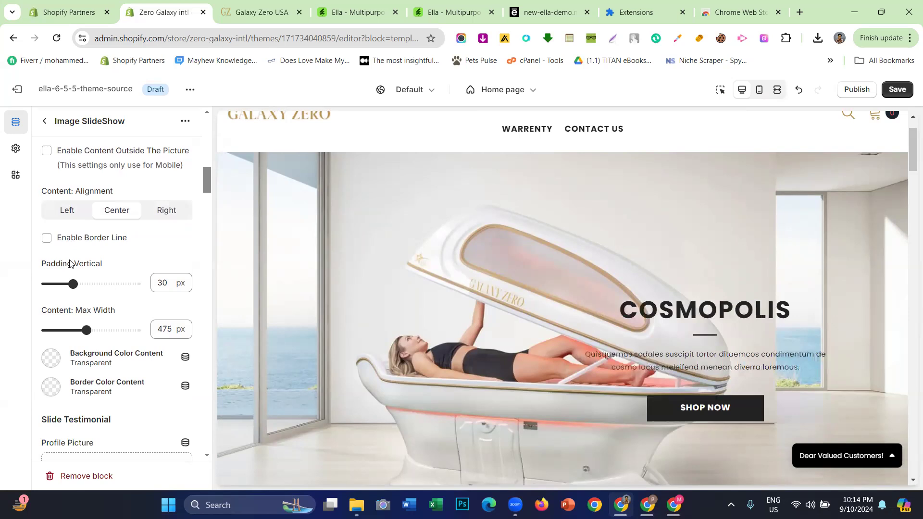
pyautogui.scroll(-2, 615, 318)
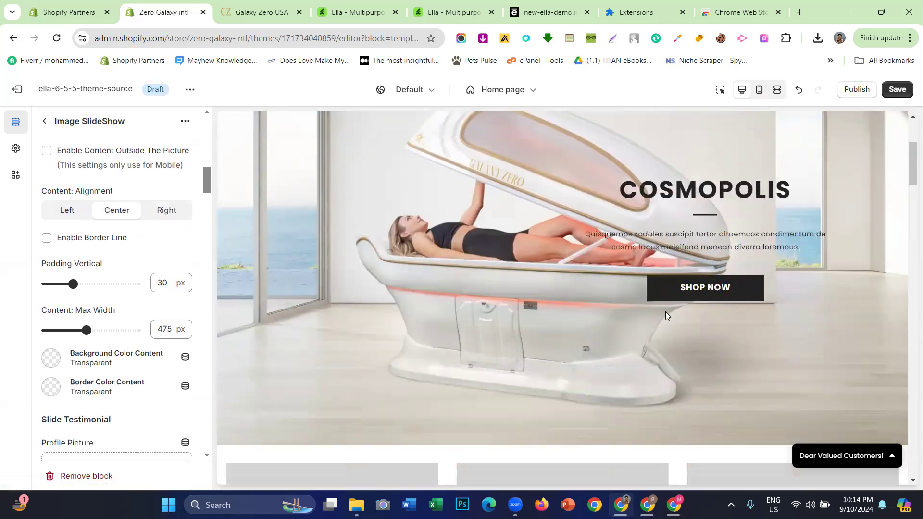
pyautogui.scroll(-1, 91, 260)
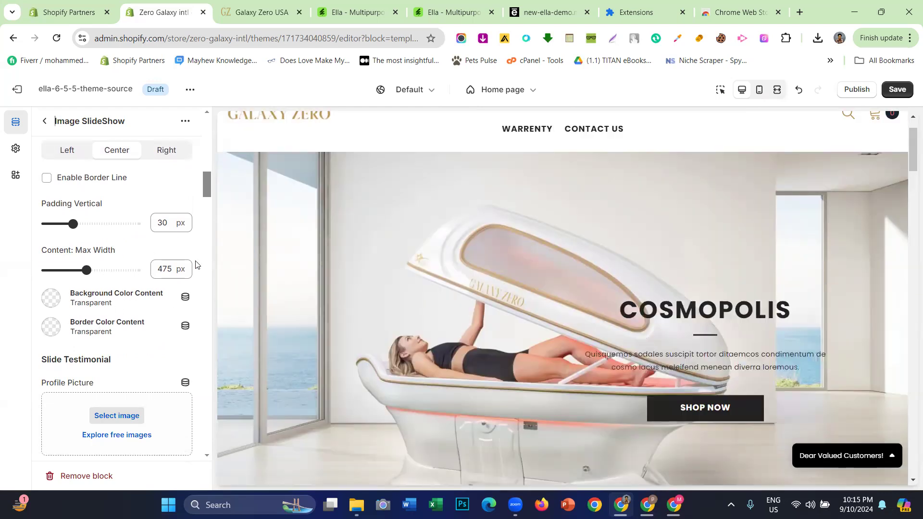
pyautogui.scroll(-1, 538, 290)
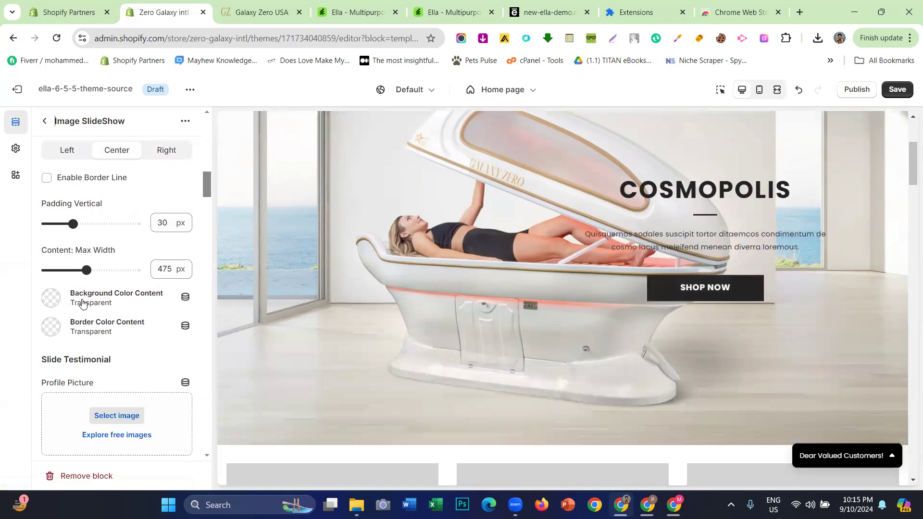
pyautogui.scroll(-1, 83, 301)
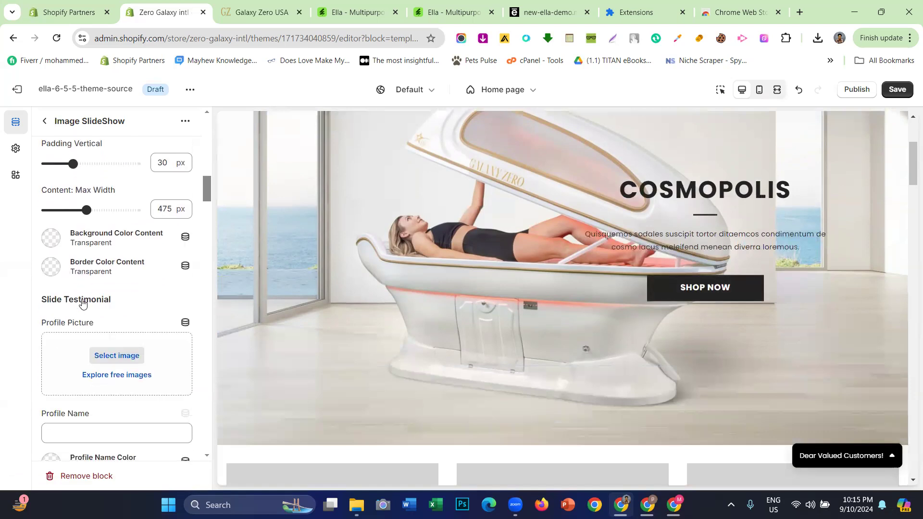
pyautogui.click(51, 247)
pyautogui.click(76, 411)
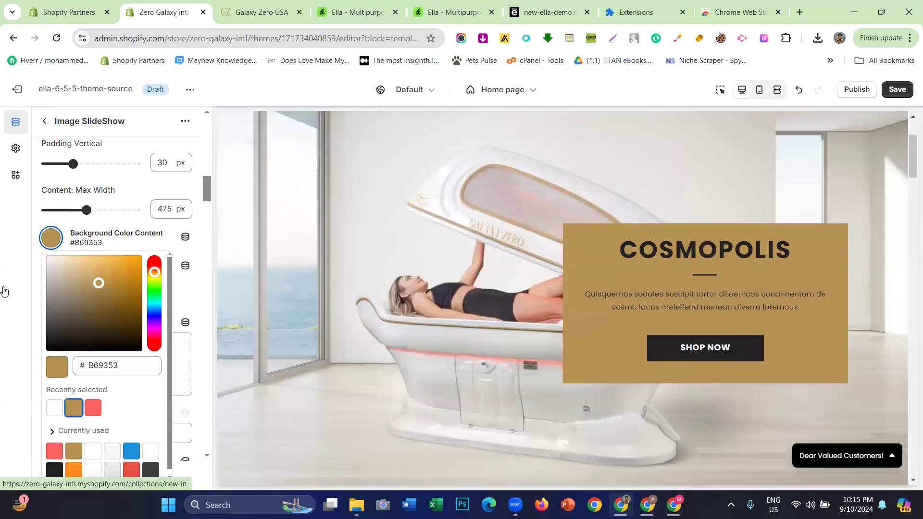
pyautogui.click(1, 291)
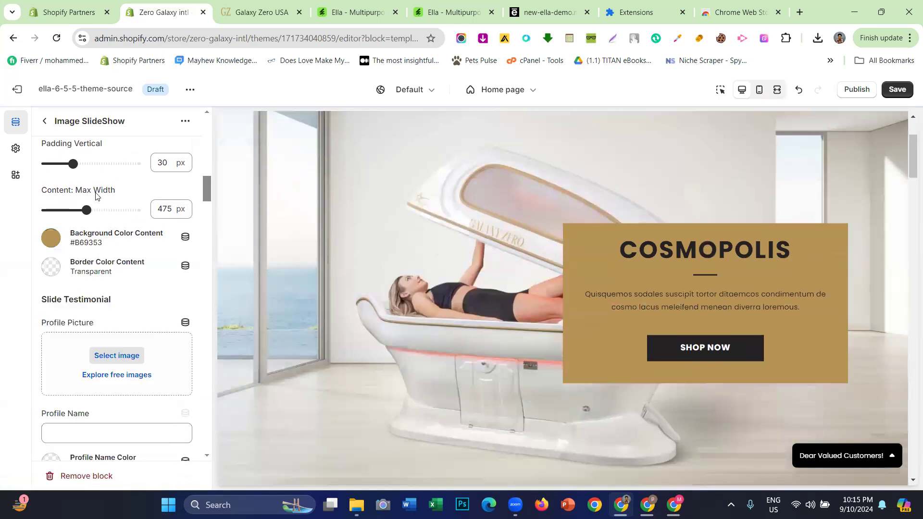
# - Try a content max width of 650 px, then undo both the width and the content background color changes
pyautogui.moveTo(87, 210); pyautogui.dragTo(117, 211)
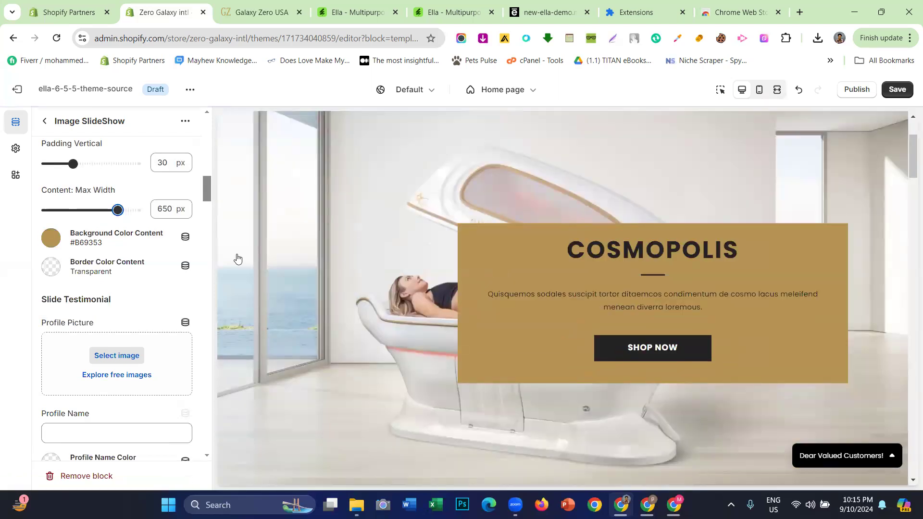
pyautogui.click(797, 90)
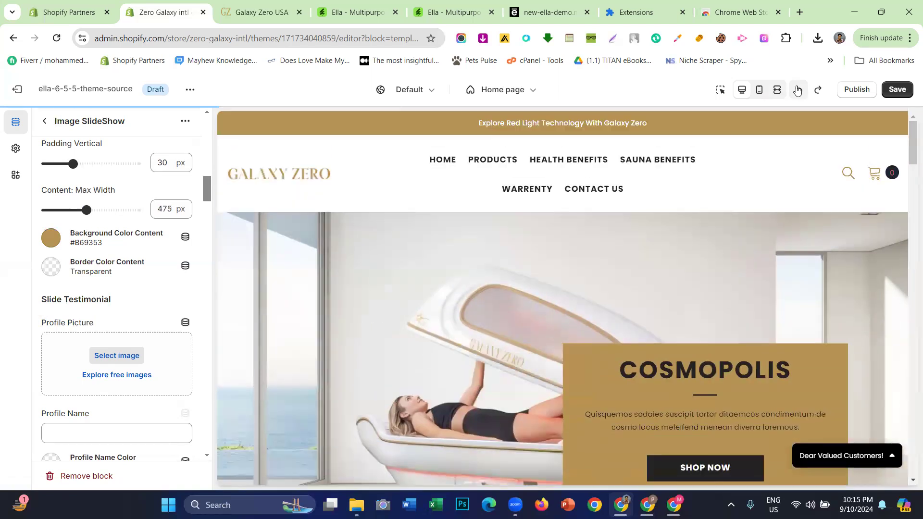
pyautogui.click(51, 238)
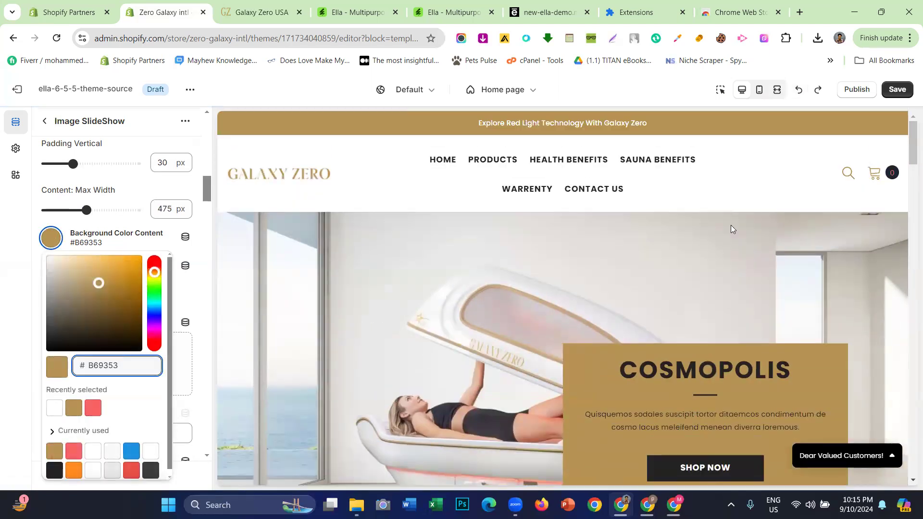
pyautogui.click(802, 93)
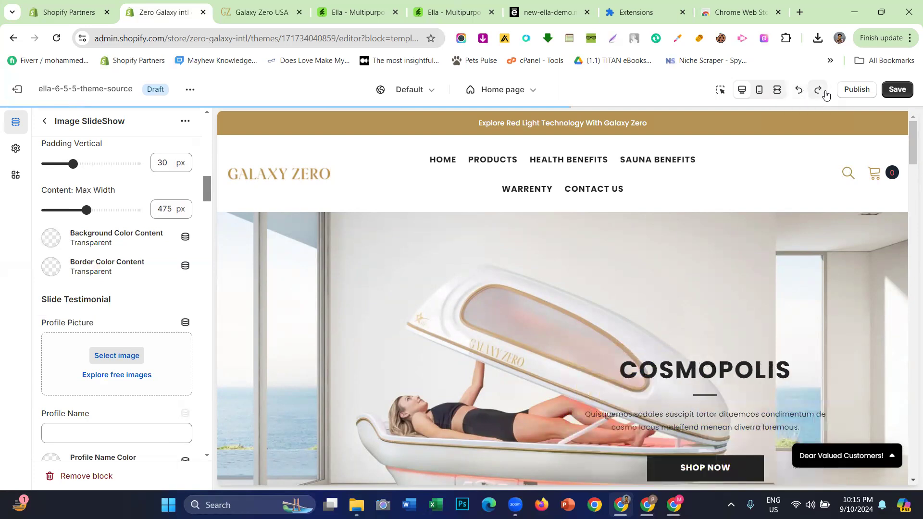
# - Look through the slide's testimonial and profile settings down to the Slideshow Content section
pyautogui.scroll(-1, 38, 250)
pyautogui.scroll(1, 89, 255)
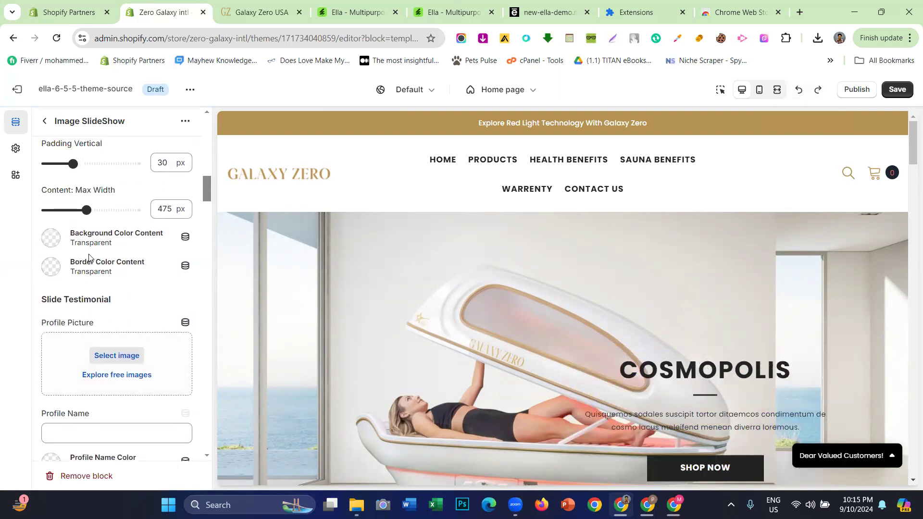
pyautogui.scroll(-1, 94, 294)
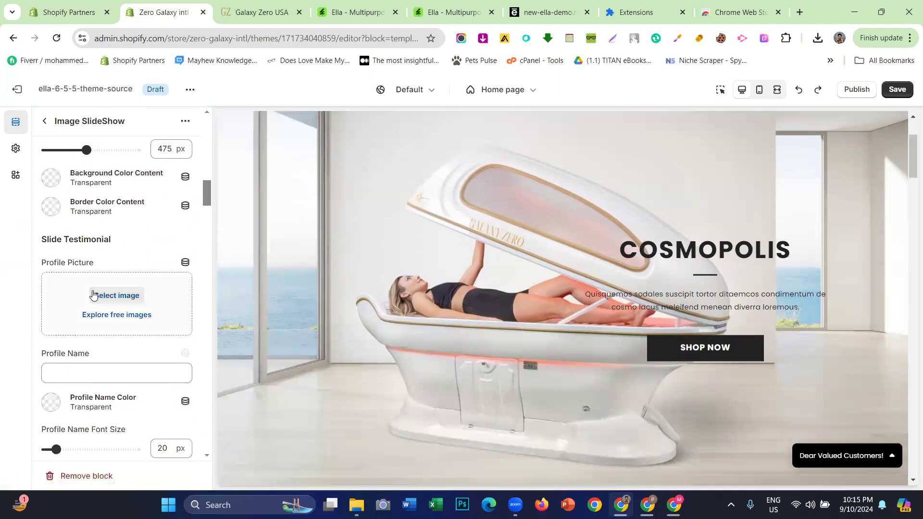
pyautogui.scroll(-1, 72, 321)
pyautogui.scroll(-6, 72, 321)
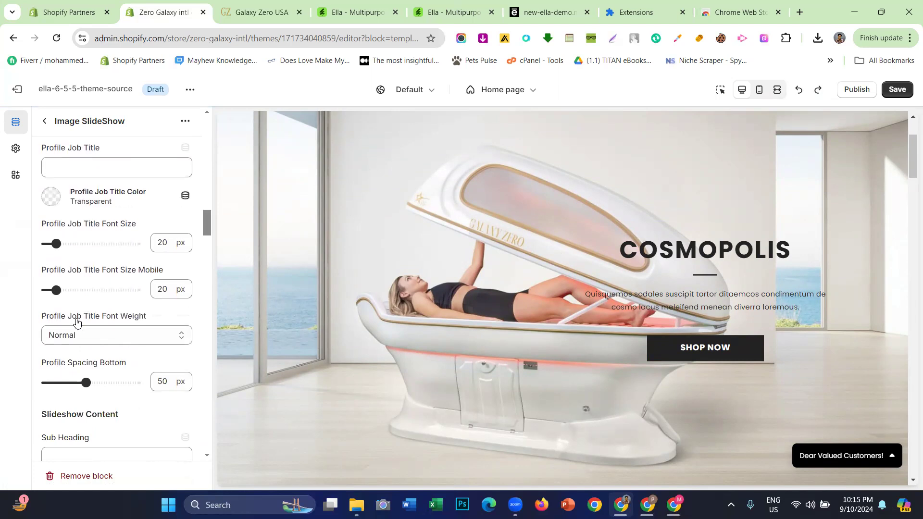
pyautogui.scroll(-3, 76, 321)
pyautogui.scroll(4, 77, 289)
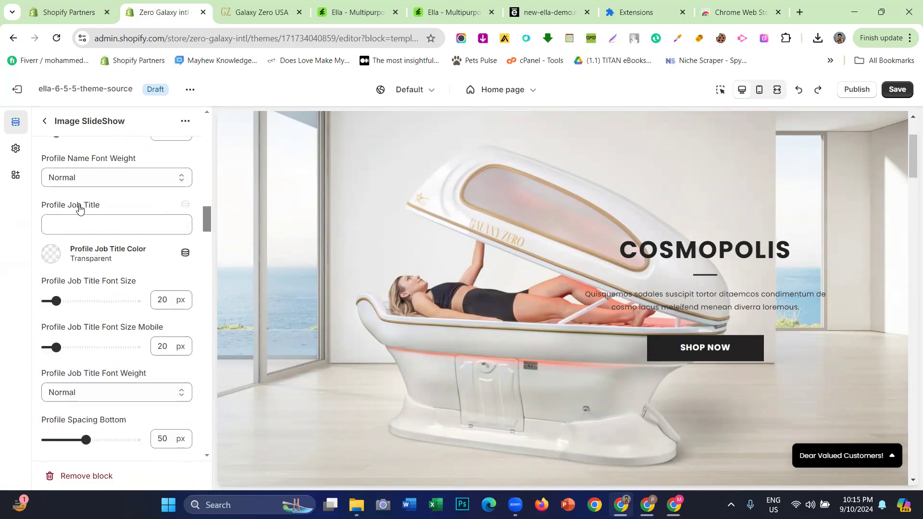
pyautogui.scroll(-4, 61, 279)
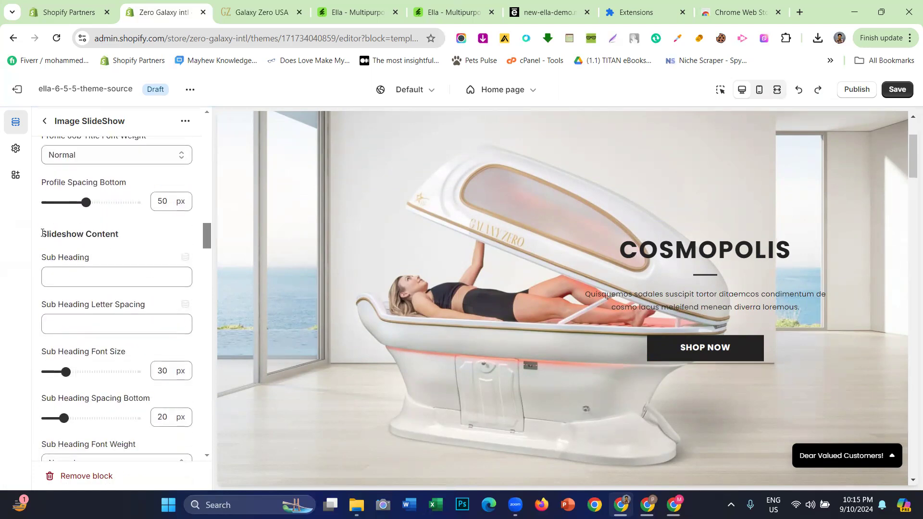
pyautogui.moveTo(42, 233); pyautogui.dragTo(120, 236)
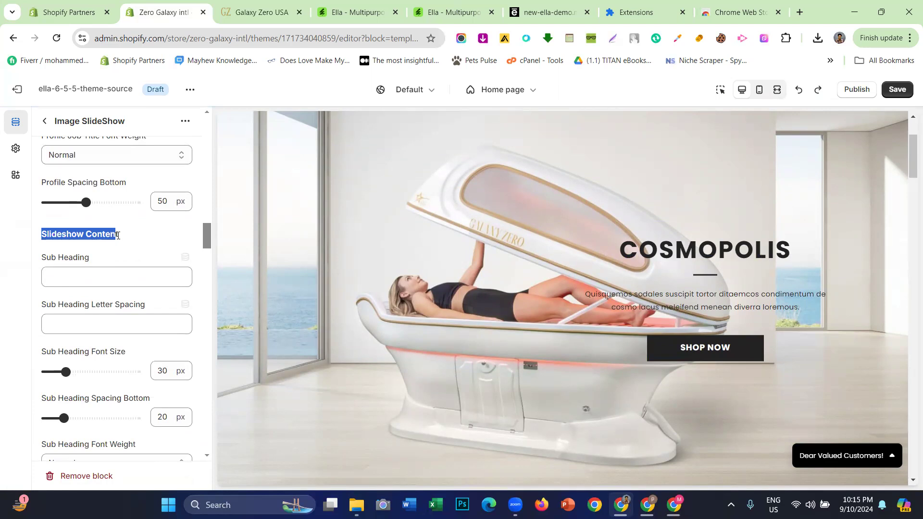
pyautogui.click(152, 253)
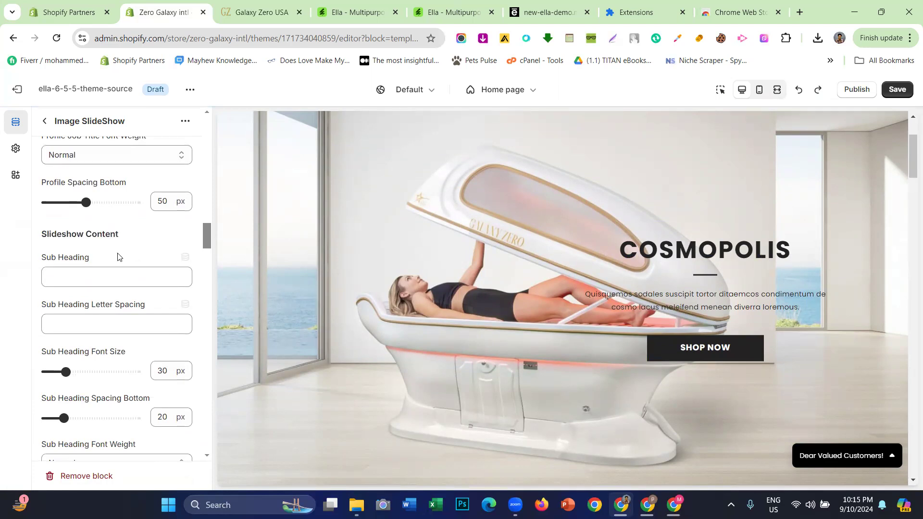
# - Try the placeholder text "ffffffff" as the slide's sub heading, check it in the preview, and clear it
pyautogui.click(84, 283)
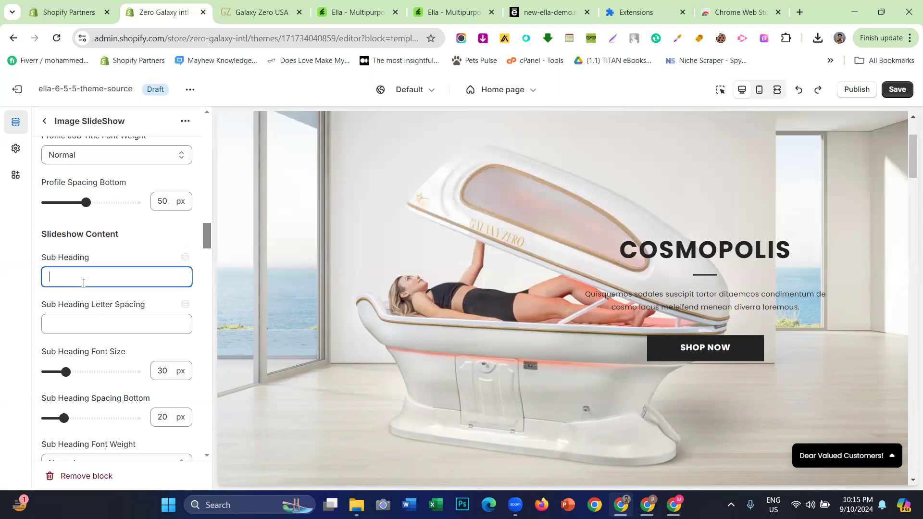
pyautogui.write('ffffffff')
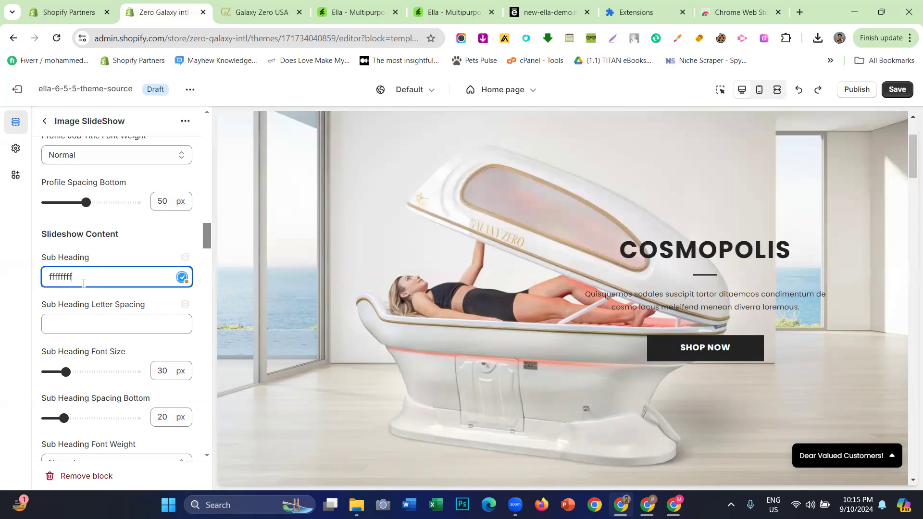
pyautogui.scroll(2, 516, 315)
pyautogui.scroll(-1, 721, 268)
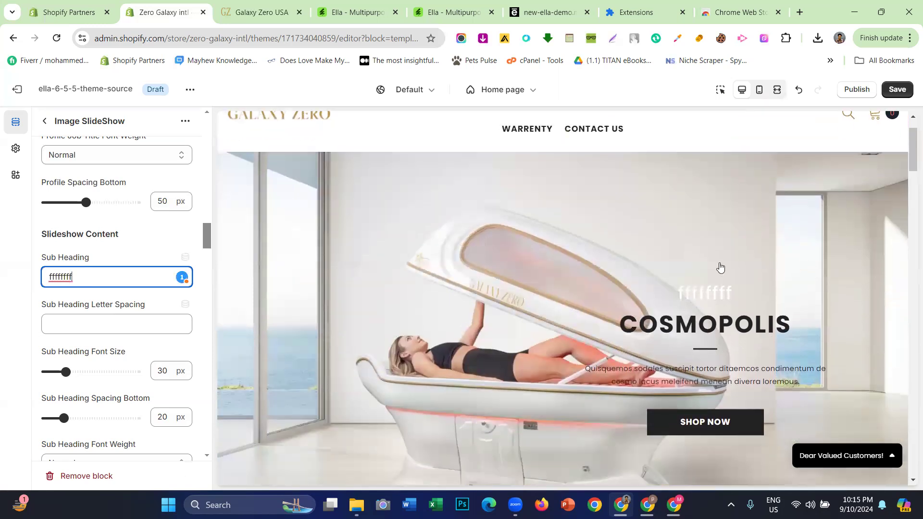
pyautogui.moveTo(668, 292); pyautogui.dragTo(763, 297)
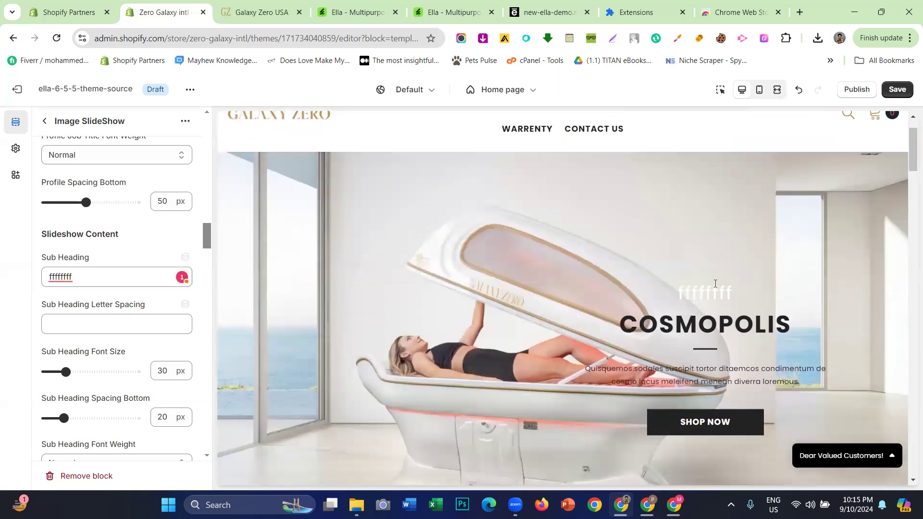
pyautogui.doubleClick(66, 275)
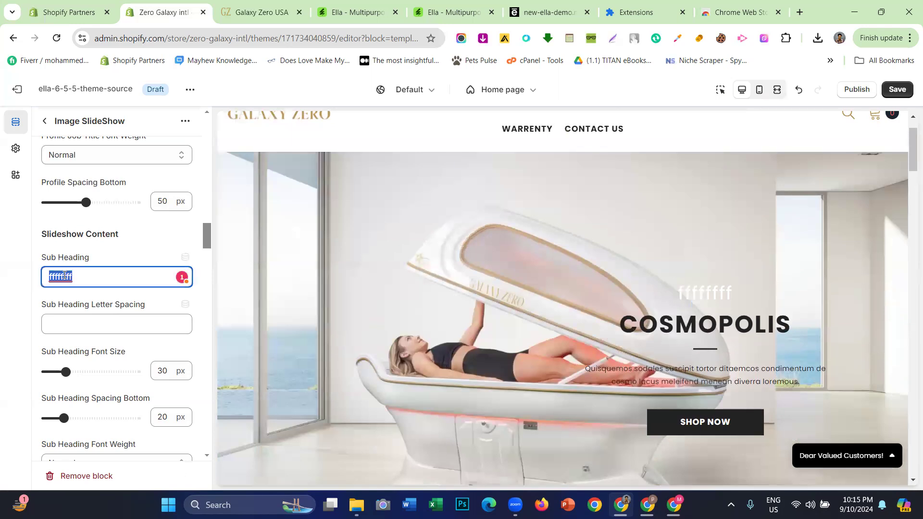
pyautogui.press('BackSpace')
# - Set the sub heading font size to 100 px, testing it with the sub heading "ffffff", then clear that text
pyautogui.scroll(-2, 66, 279)
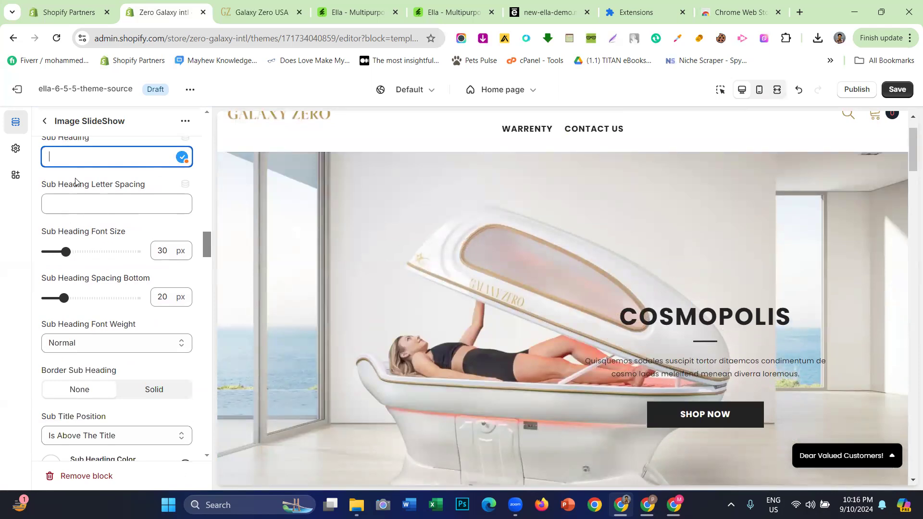
pyautogui.write('ffffff')
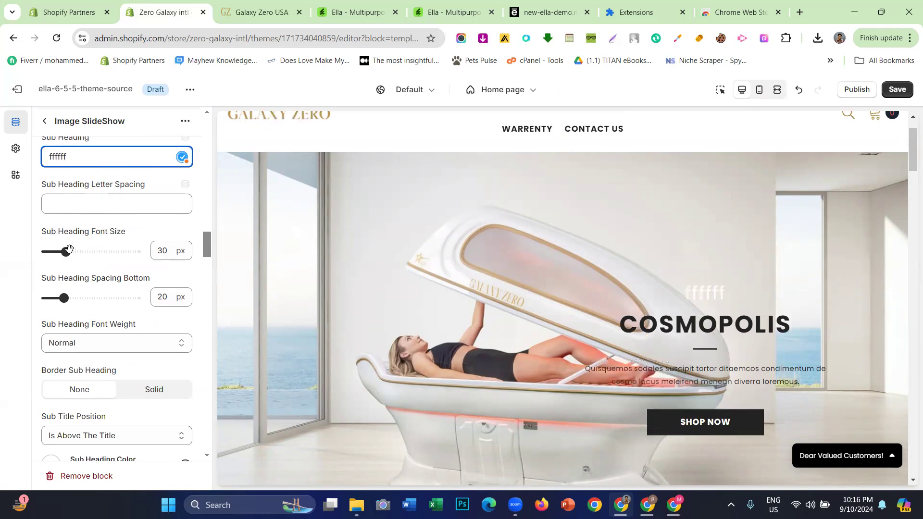
pyautogui.moveTo(67, 250); pyautogui.dragTo(136, 251)
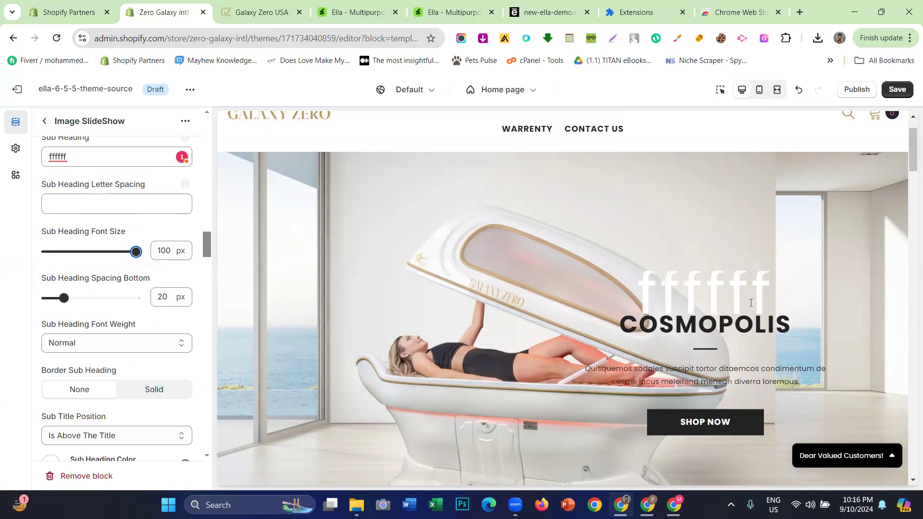
pyautogui.click(71, 159)
pyautogui.doubleClick(71, 159)
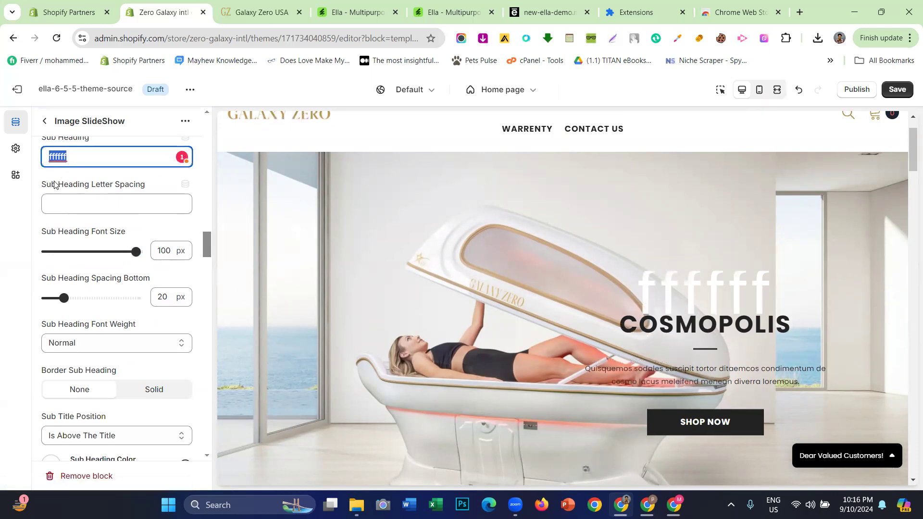
pyautogui.press('BackSpace')
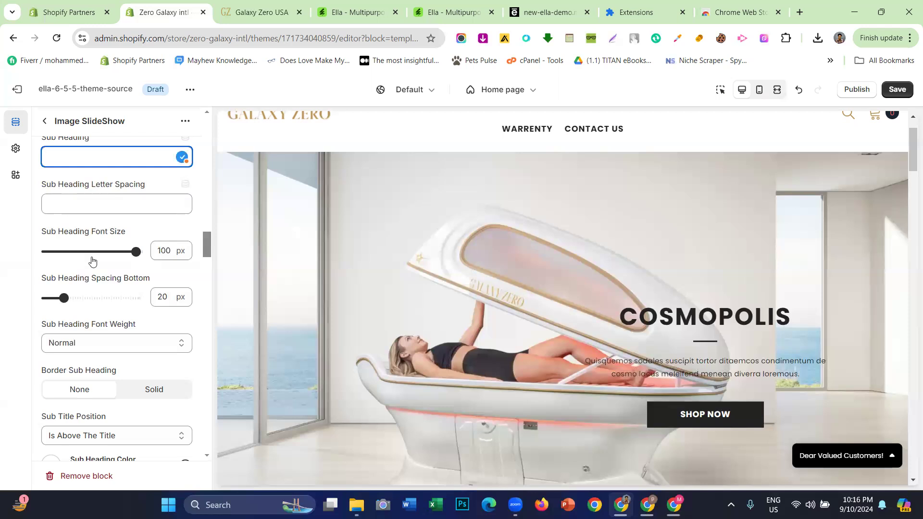
pyautogui.click(89, 234)
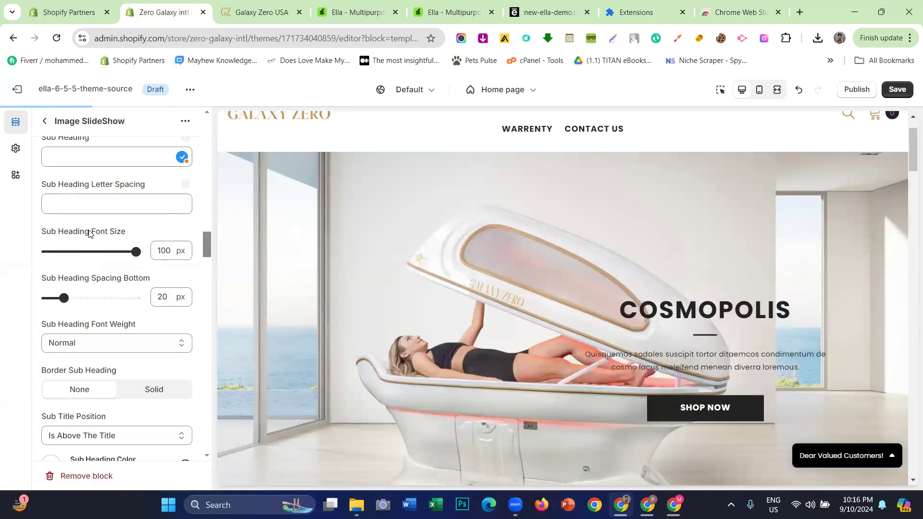
pyautogui.scroll(-2, 88, 233)
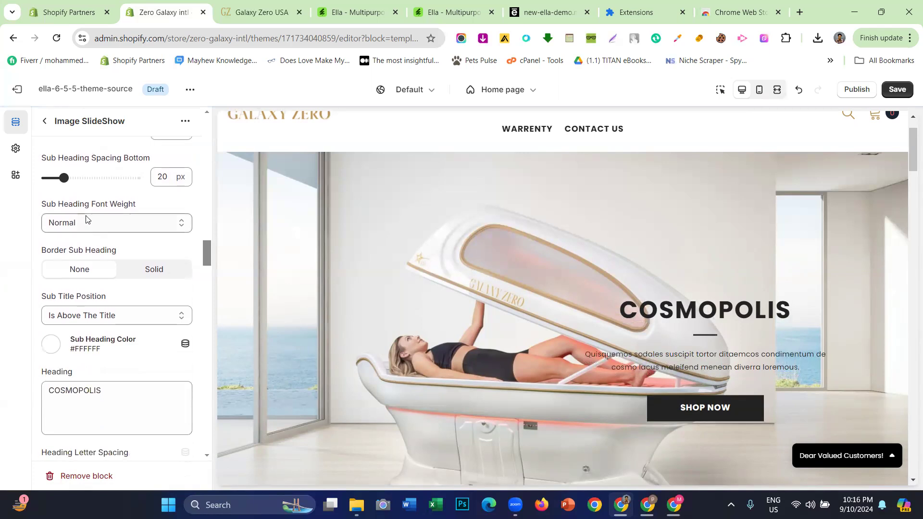
pyautogui.scroll(1, 83, 220)
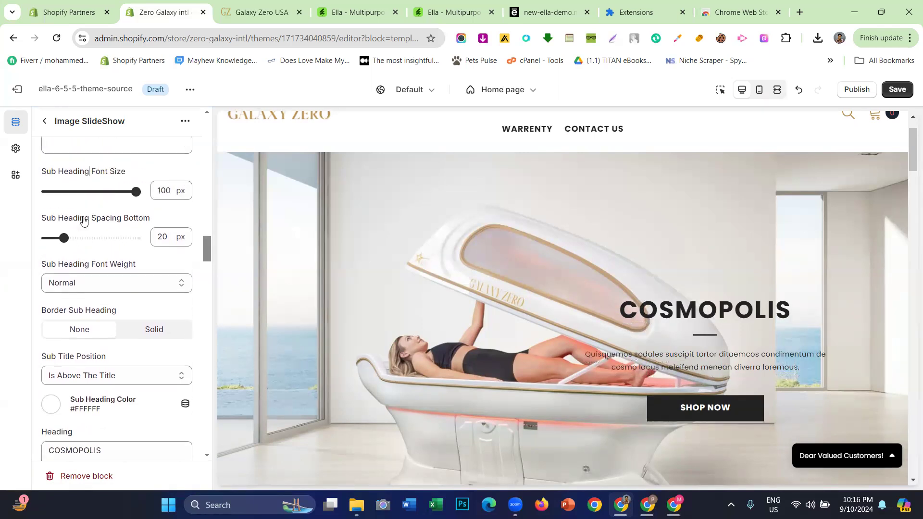
# - Look through the slide's sub heading spacing, font weight, border, position and color settings down to the Heading field
pyautogui.scroll(-1, 82, 217)
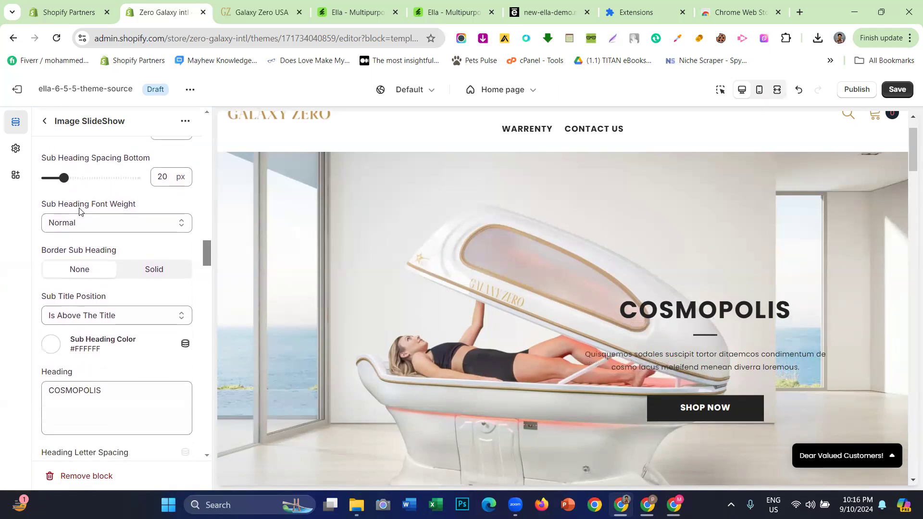
pyautogui.scroll(-1, 89, 234)
pyautogui.scroll(-2, 88, 234)
pyautogui.scroll(1, 88, 233)
pyautogui.scroll(-1, 84, 230)
pyautogui.scroll(1, 81, 221)
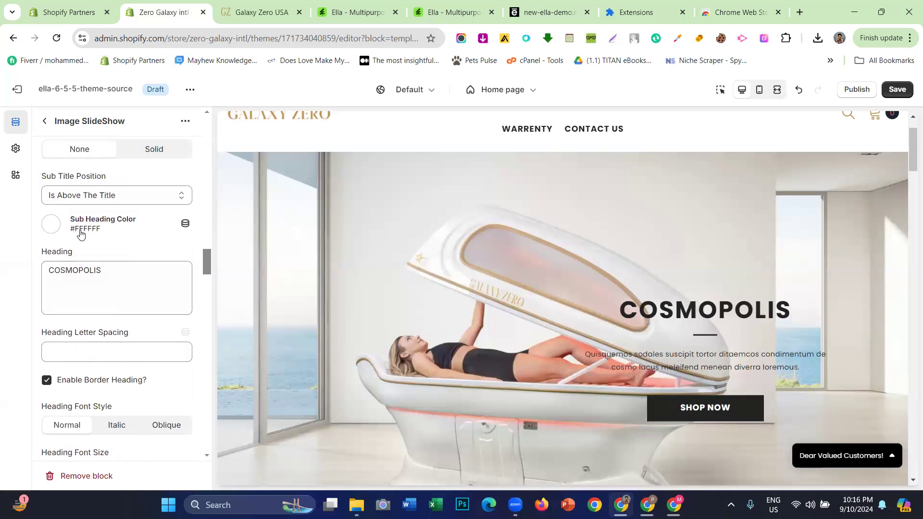
pyautogui.click(51, 233)
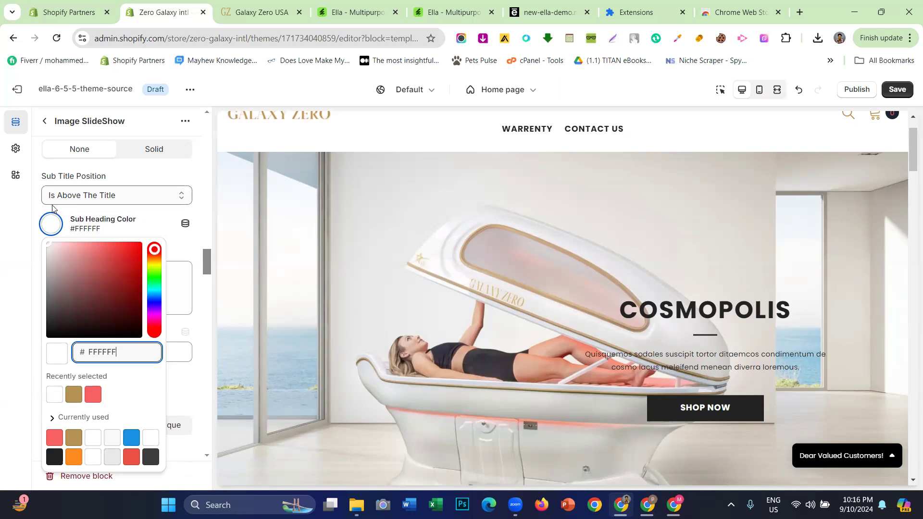
pyautogui.click(48, 208)
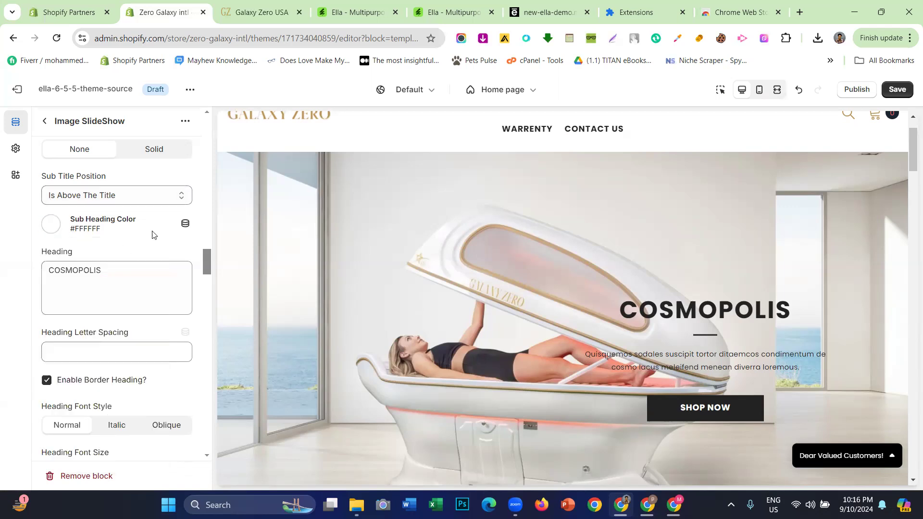
# - Copy the banner heading "The New Generation Of Self-Care Infrared Saunas" from the Galaxy Zero USA site
pyautogui.click(265, 6)
pyautogui.click(185, 6)
pyautogui.moveTo(95, 253); pyautogui.dragTo(40, 254)
pyautogui.click(44, 258)
pyautogui.doubleClick(68, 273)
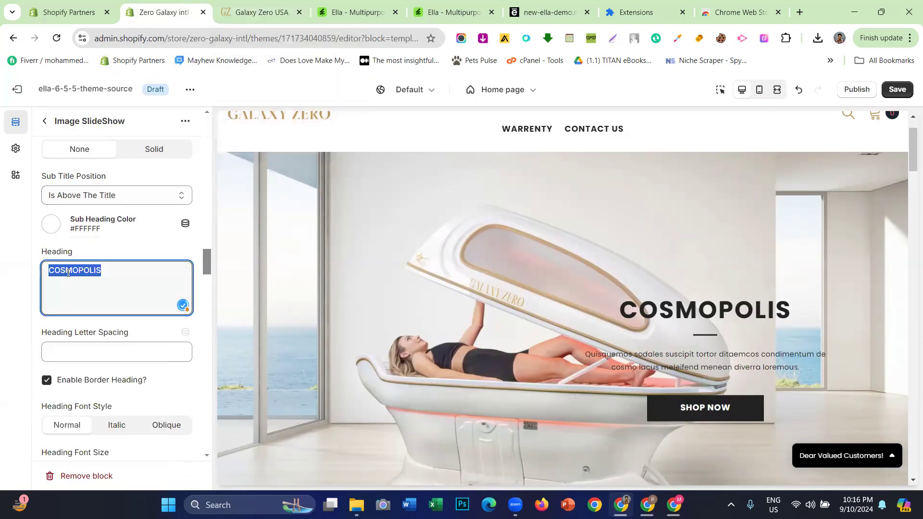
pyautogui.click(264, 12)
pyautogui.moveTo(565, 340); pyautogui.dragTo(827, 381)
pyautogui.click(652, 351)
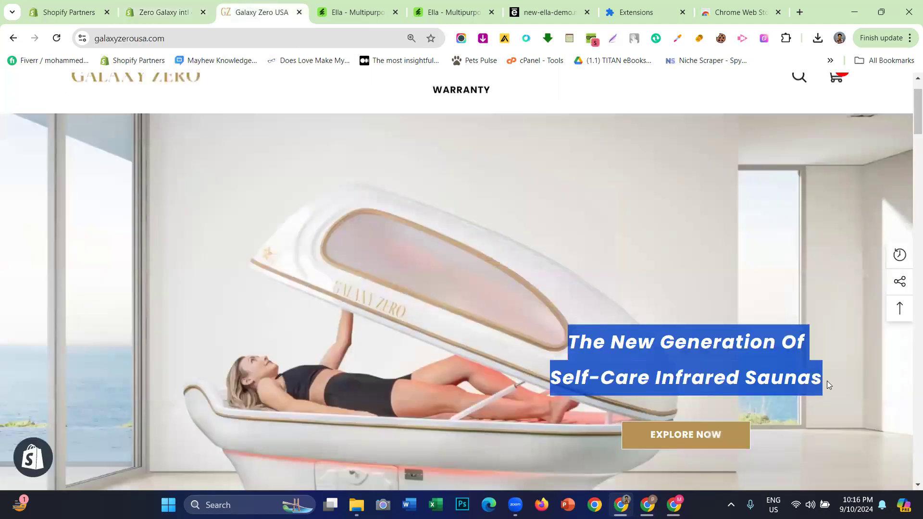
pyautogui.rightClick(753, 367)
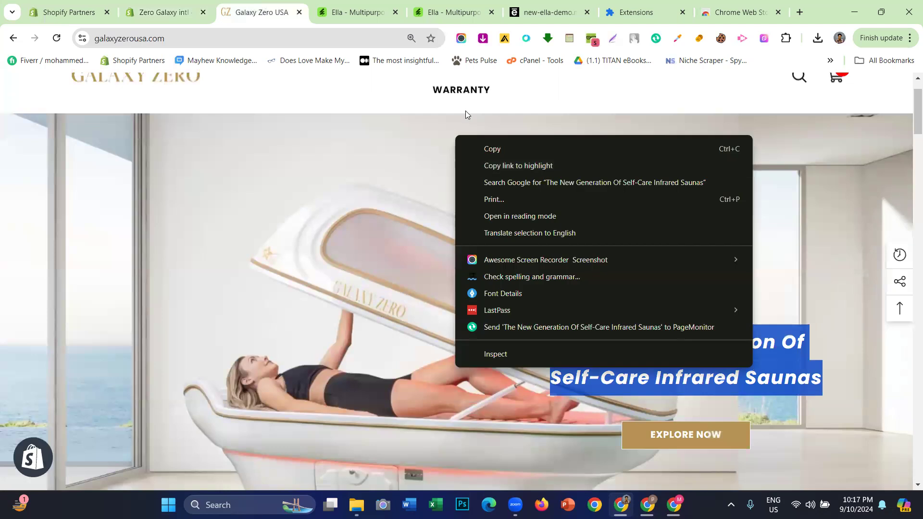
pyautogui.click(495, 150)
# - Replace the slide heading COSMOPOLIS in the theme editor with the copied text "The New Generation Of Self-Care Infrared Saunas"
pyautogui.click(163, 12)
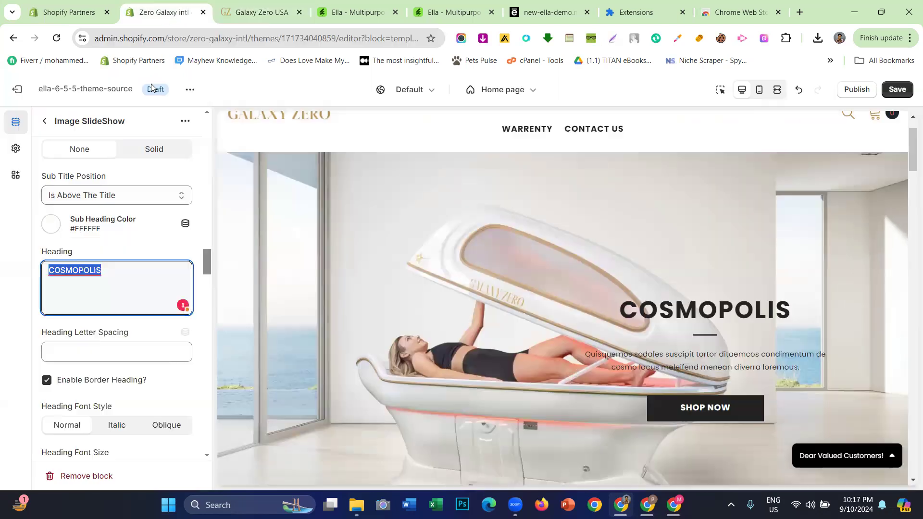
pyautogui.rightClick(97, 272)
pyautogui.click(125, 115)
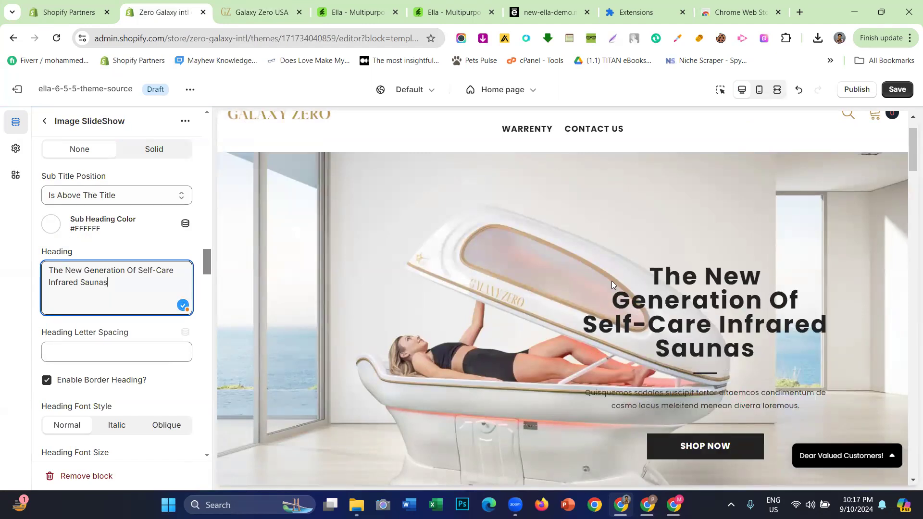
# - Inspect the banner on the Galaxy Zero USA site with the developer tools, then close them
pyautogui.scroll(-1, 140, 284)
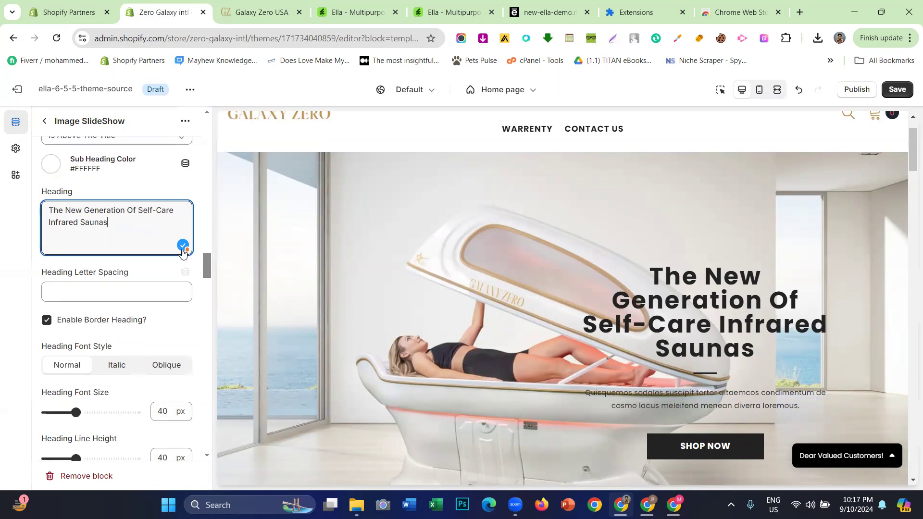
pyautogui.click(254, 12)
pyautogui.rightClick(665, 302)
pyautogui.scroll(-3, 690, 234)
pyautogui.click(705, 286)
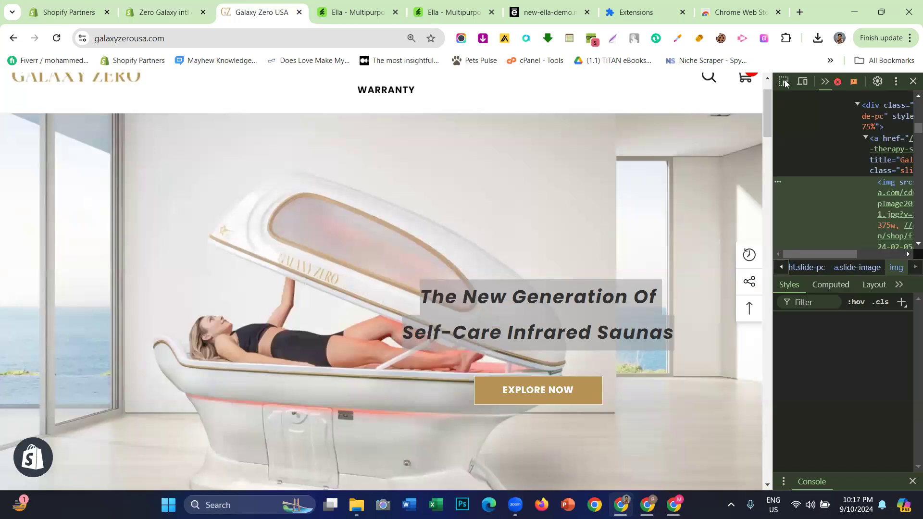
pyautogui.hotkey('ctrl', 'shift', 'c')
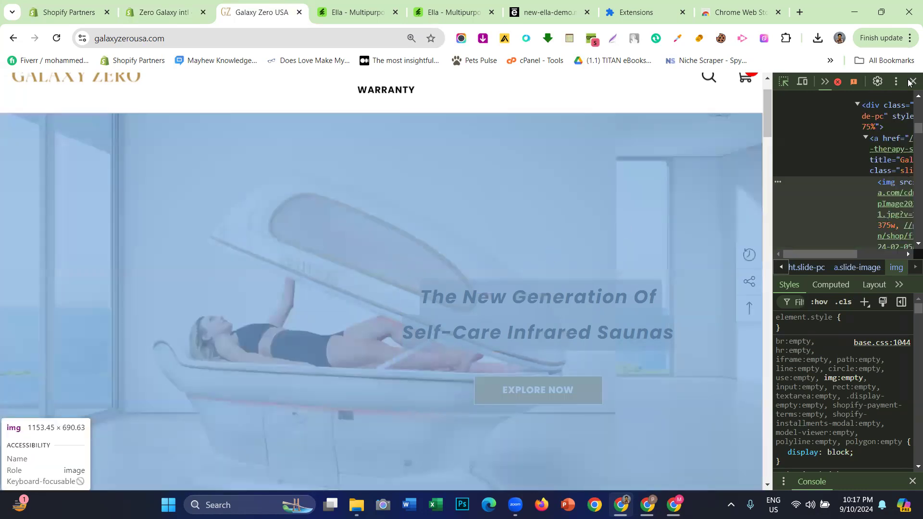
pyautogui.click(912, 82)
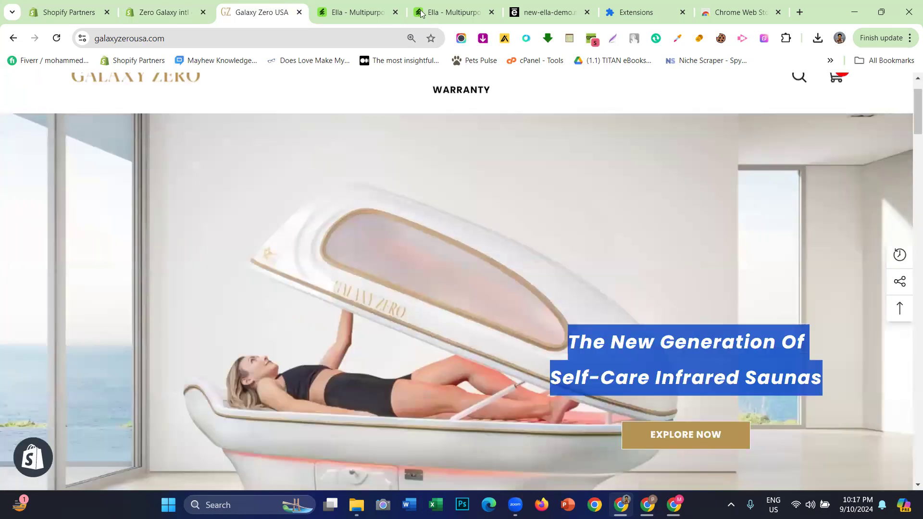
# - Return to the theme editor and disable the border under the slide's heading
pyautogui.click(161, 12)
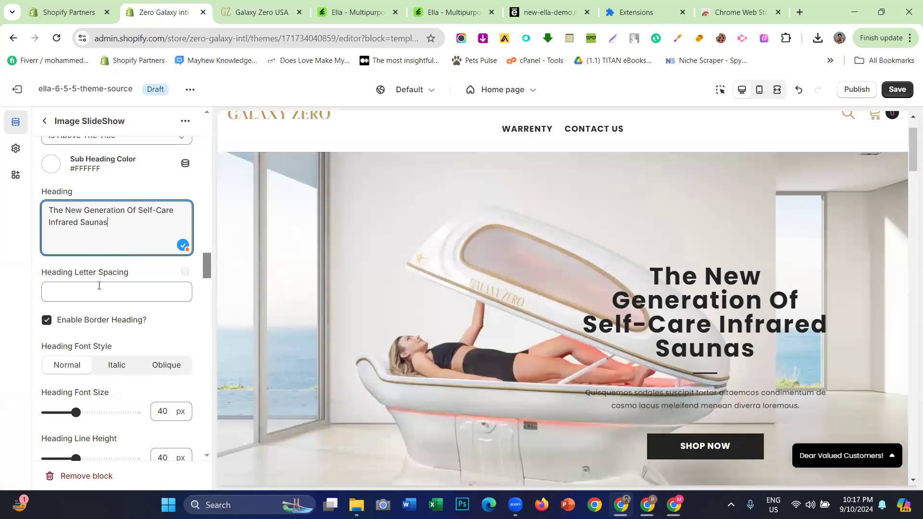
pyautogui.scroll(-1, 50, 277)
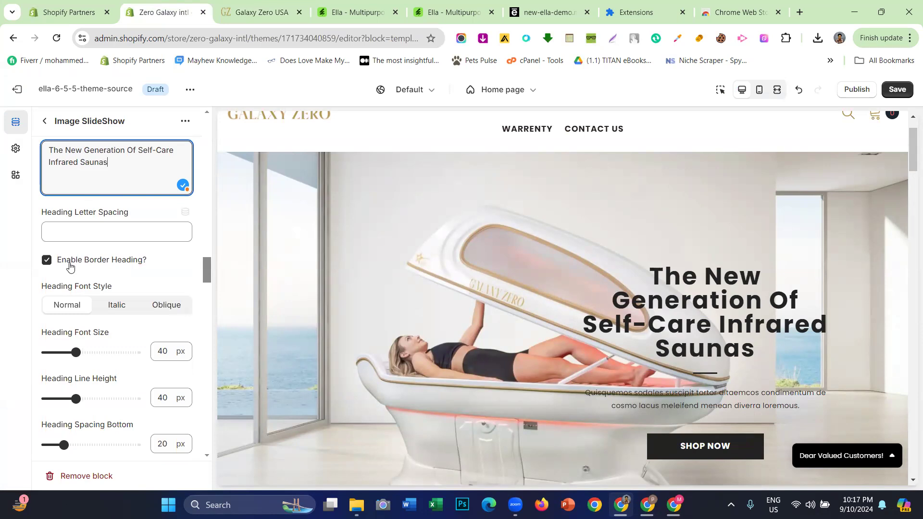
pyautogui.click(69, 264)
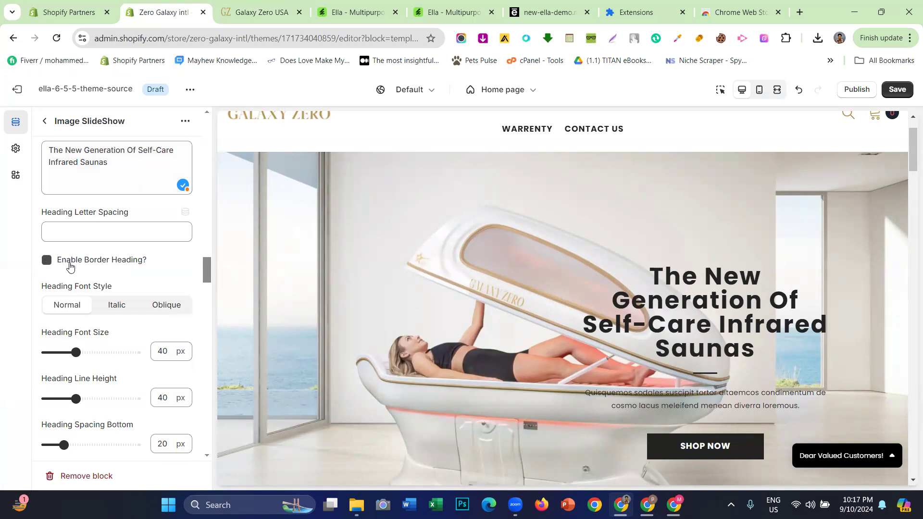
pyautogui.click(99, 266)
pyautogui.moveTo(690, 373); pyautogui.dragTo(758, 371)
pyautogui.click(91, 263)
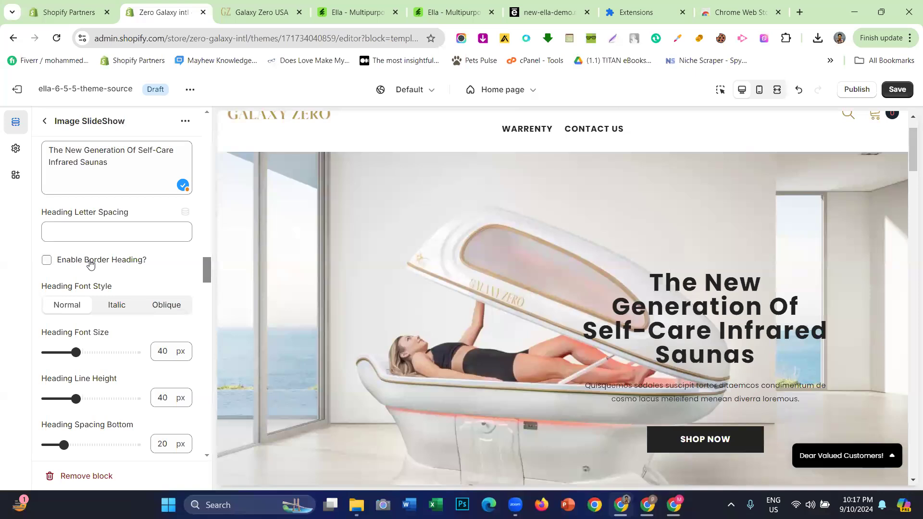
# - Check the heading style on the Galaxy Zero USA banner and set the slide's heading font style to Italic
pyautogui.scroll(-1, 90, 263)
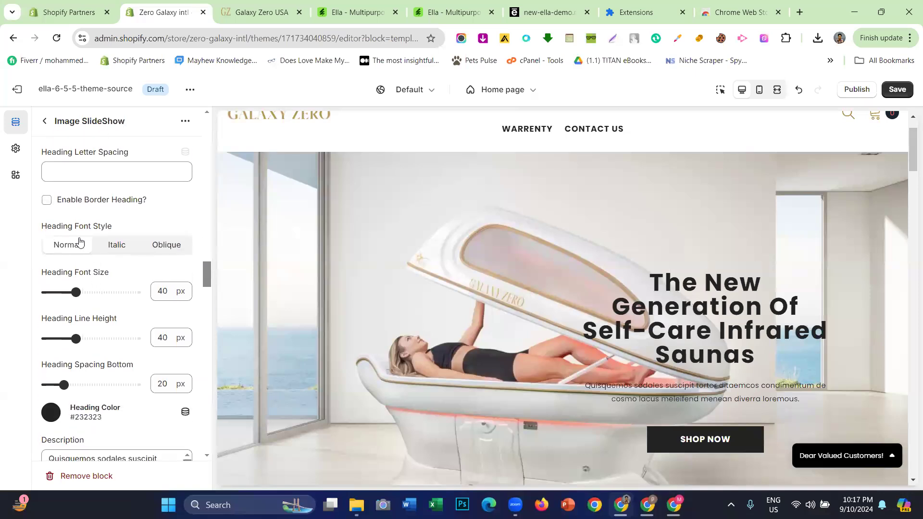
pyautogui.click(269, 11)
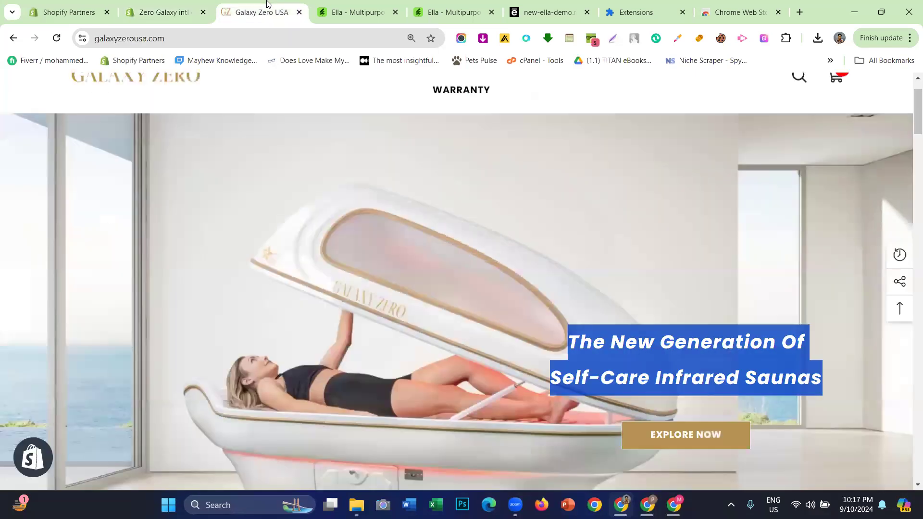
pyautogui.click(624, 334)
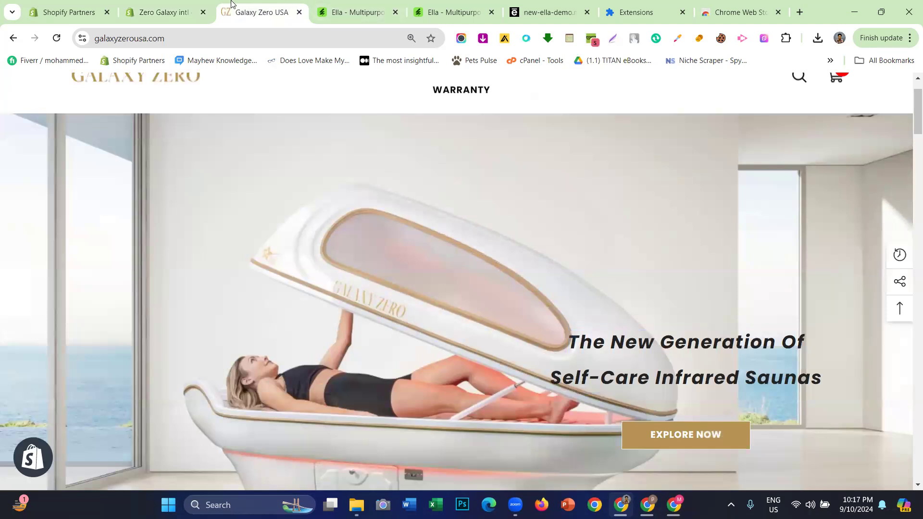
pyautogui.click(187, 4)
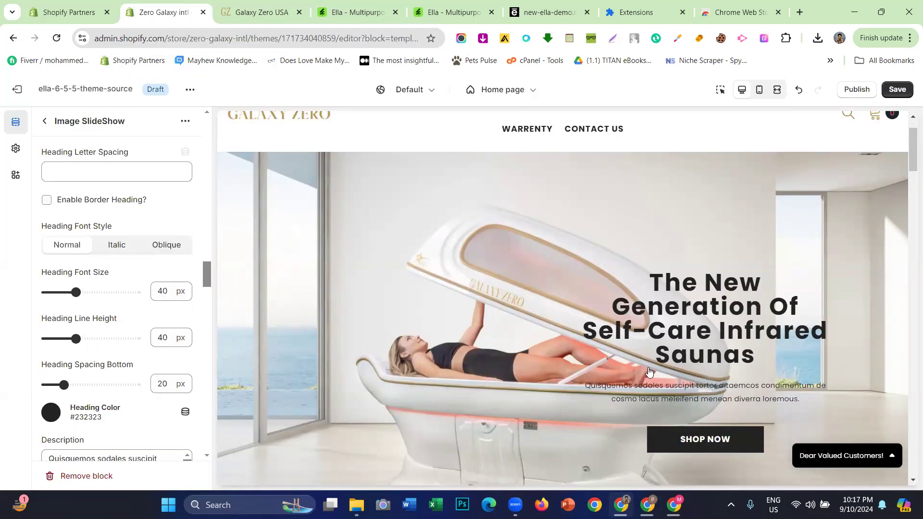
pyautogui.click(122, 247)
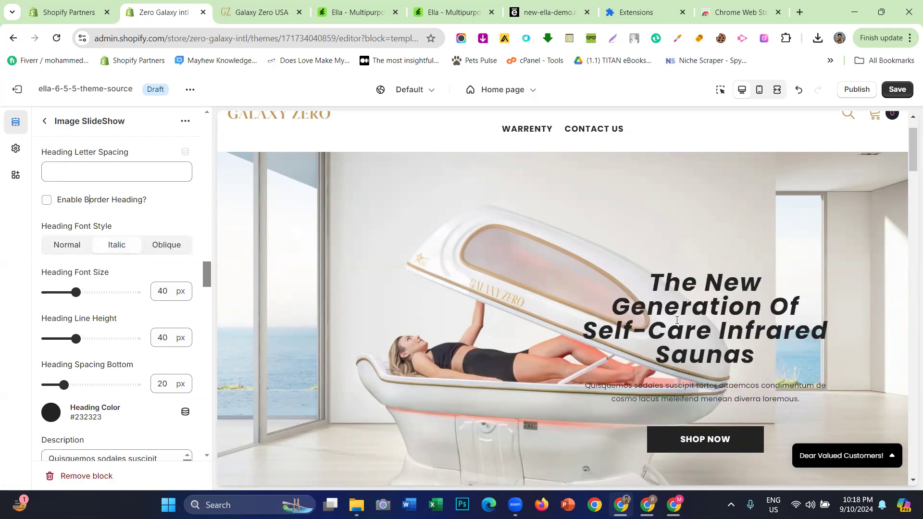
# - Clear the slide's placeholder description text
pyautogui.scroll(-2, 677, 320)
pyautogui.scroll(-4, 116, 349)
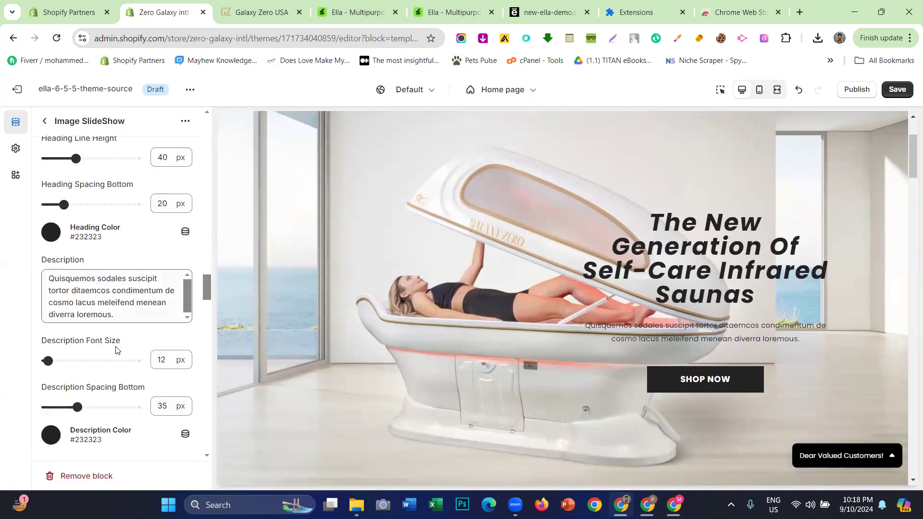
pyautogui.tripleClick(128, 316)
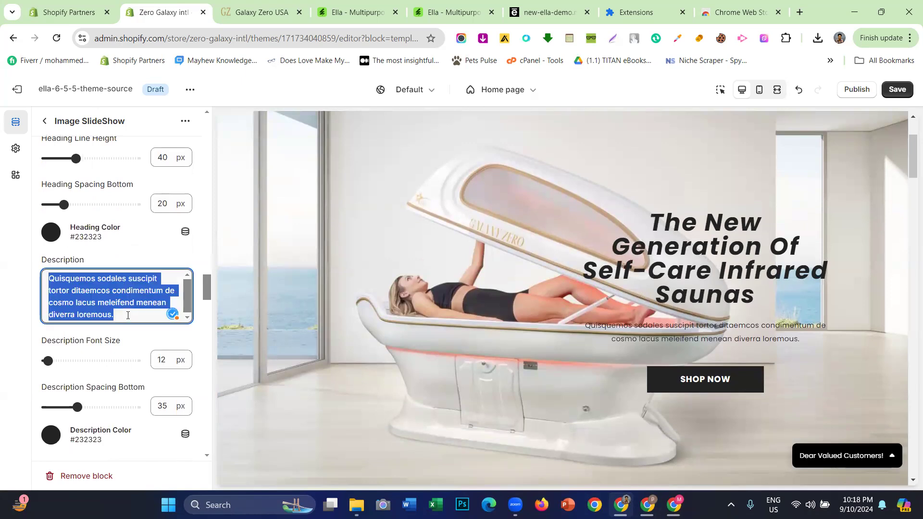
pyautogui.press('BackSpace')
# - Reduce the slide's heading font size to 28 px
pyautogui.scroll(5, 144, 315)
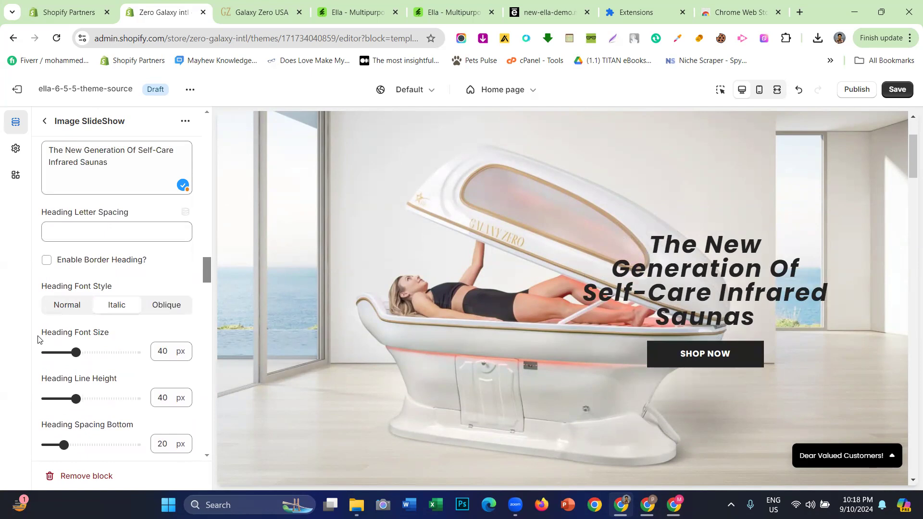
pyautogui.scroll(-1, 65, 334)
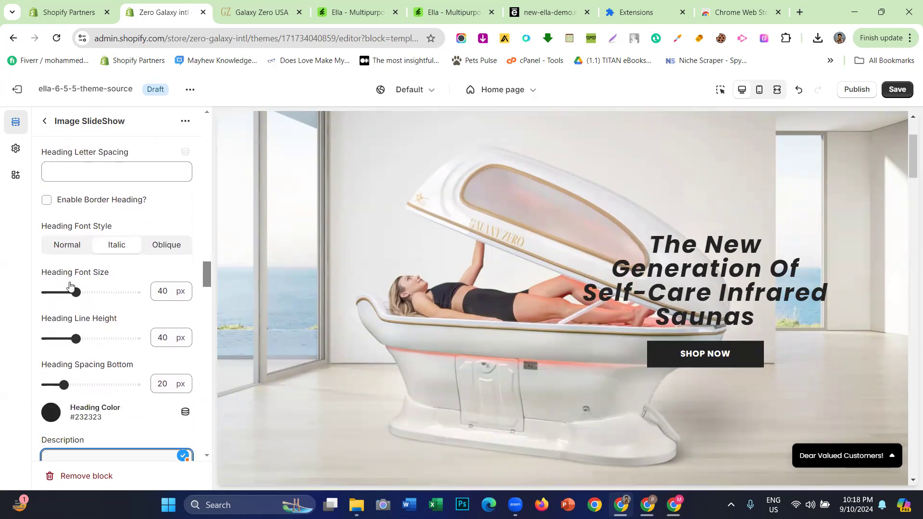
pyautogui.moveTo(61, 273); pyautogui.dragTo(117, 279)
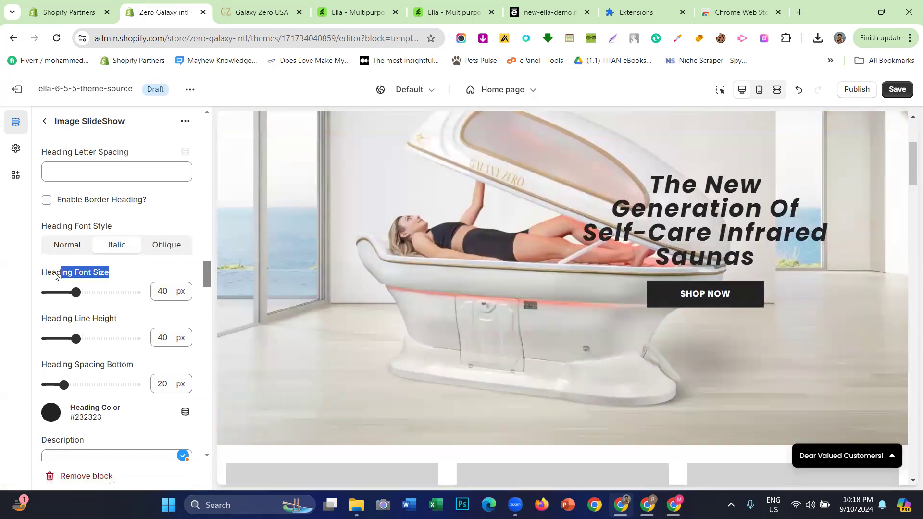
pyautogui.click(55, 274)
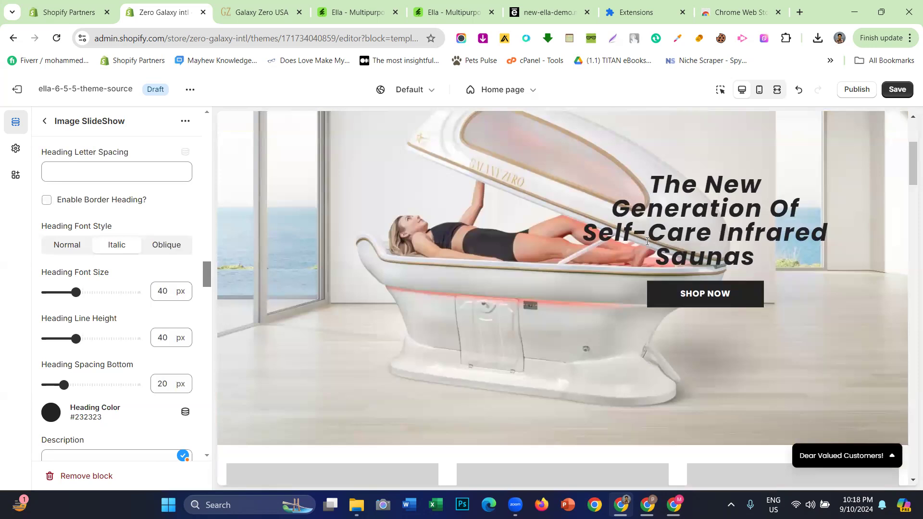
pyautogui.scroll(-1, 111, 331)
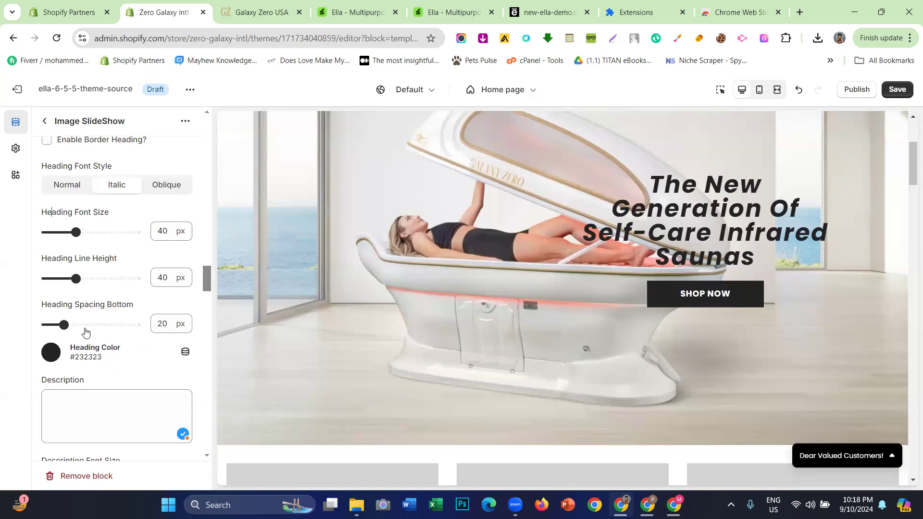
pyautogui.scroll(1, 97, 331)
pyautogui.moveTo(75, 291); pyautogui.dragTo(64, 291)
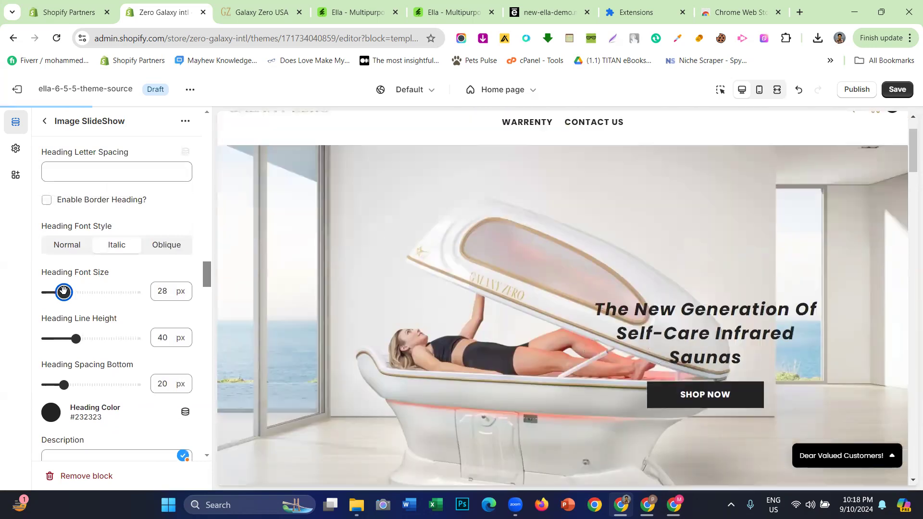
# - Compare the slide's heading with the Galaxy Zero USA banner and review the remaining heading and description settings in the theme editor
pyautogui.scroll(-1, 791, 328)
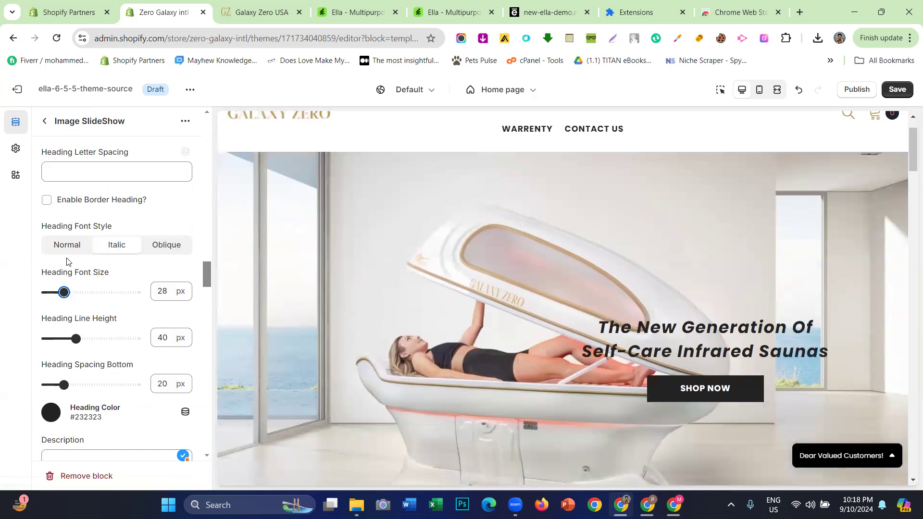
pyautogui.scroll(-1, 128, 305)
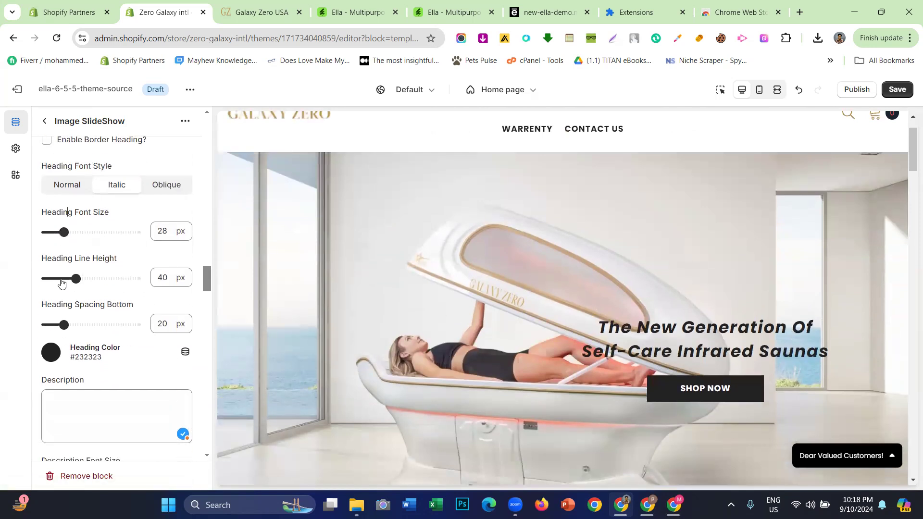
pyautogui.click(280, 7)
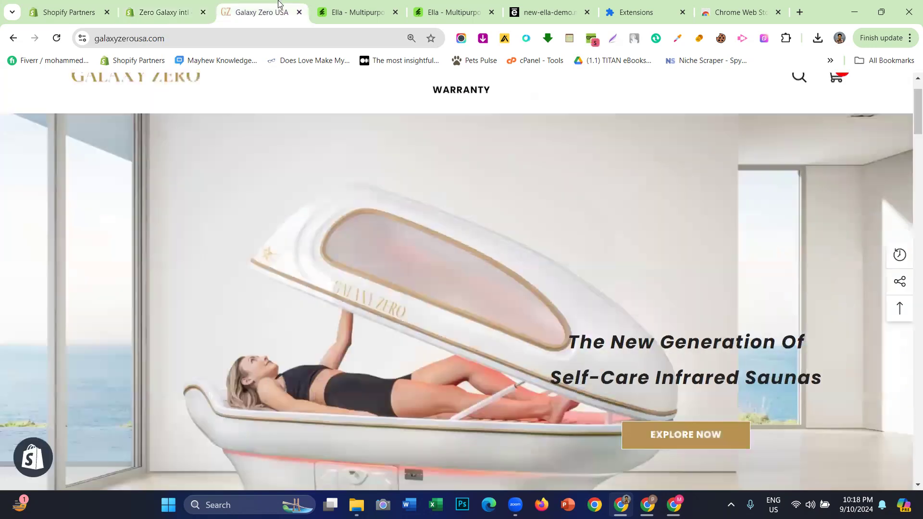
pyautogui.click(203, 4)
pyautogui.scroll(-1, 121, 258)
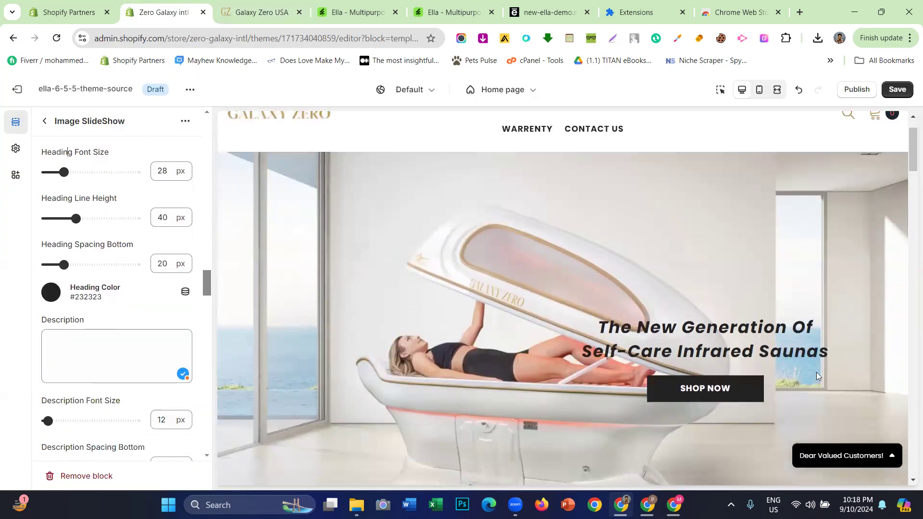
pyautogui.scroll(-3, 107, 319)
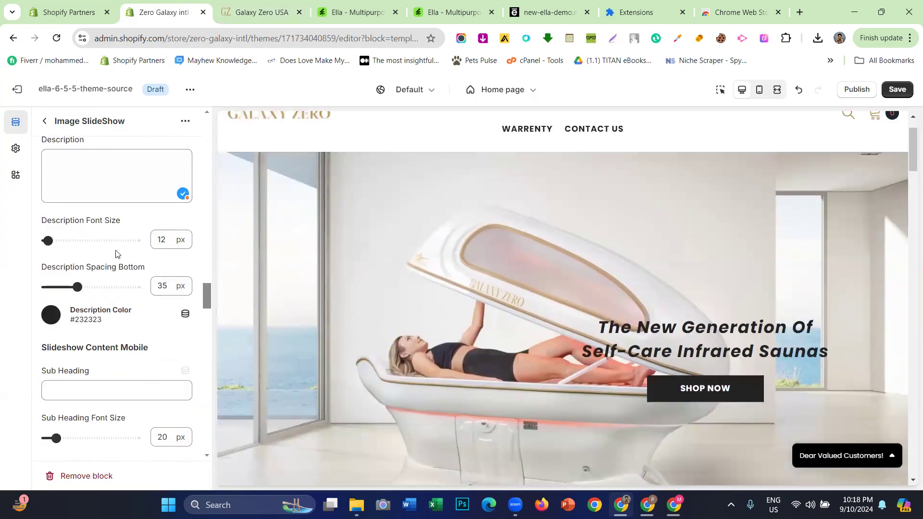
pyautogui.moveTo(101, 268); pyautogui.dragTo(145, 267)
pyautogui.scroll(-1, 106, 345)
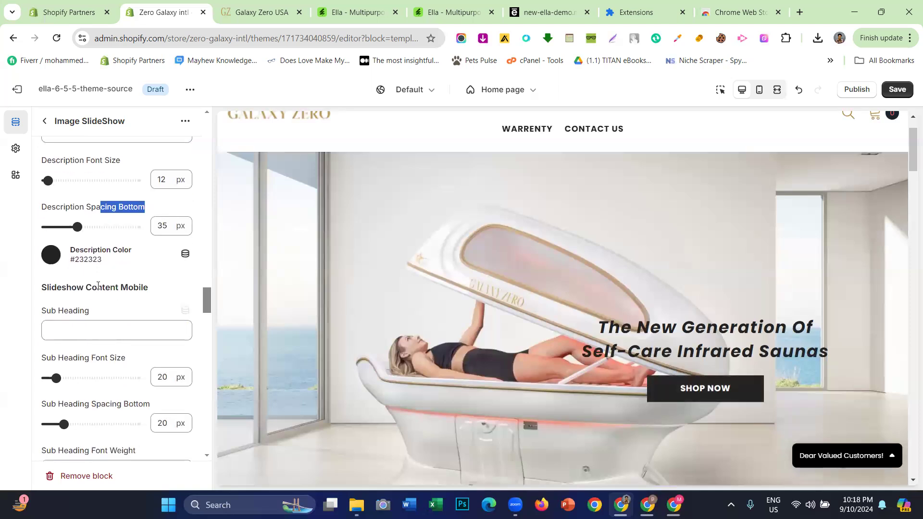
pyautogui.click(84, 301)
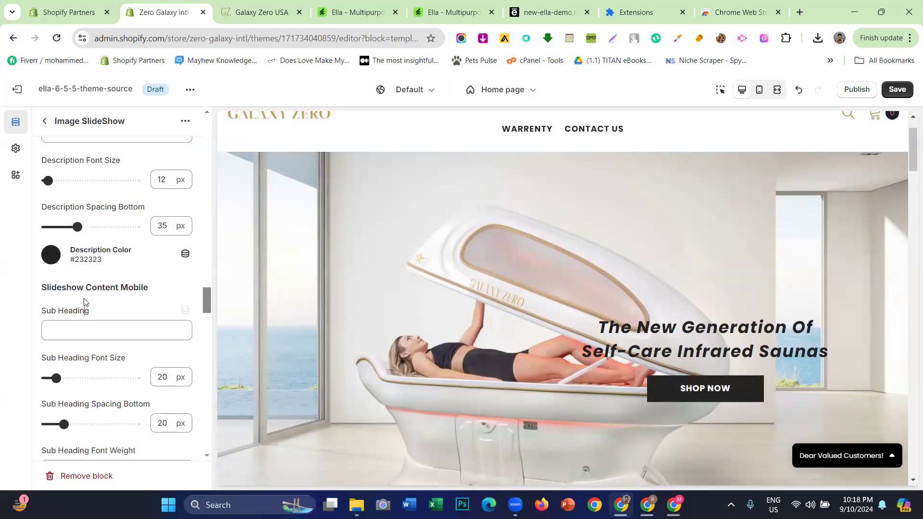
pyautogui.scroll(-1, 80, 292)
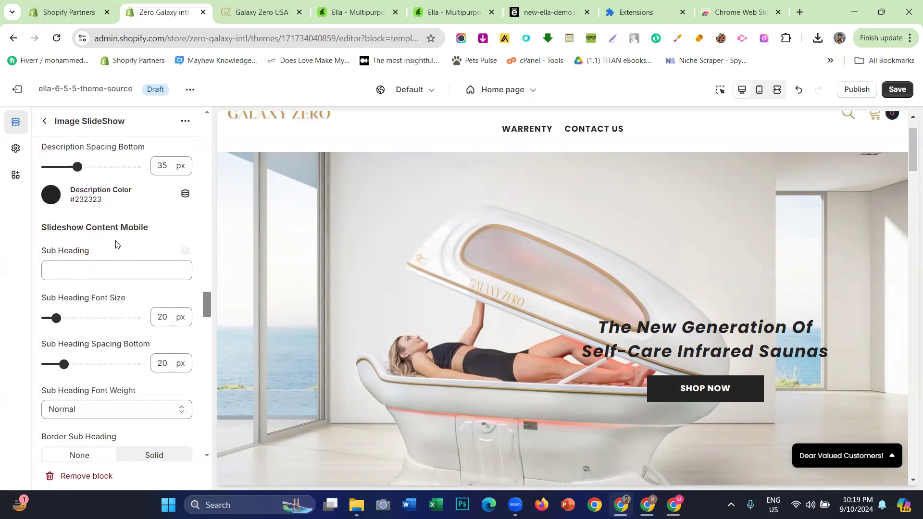
# - Examine the slide in the mobile preview against its desktop version and review the mobile sub heading and heading settings
pyautogui.click(760, 91)
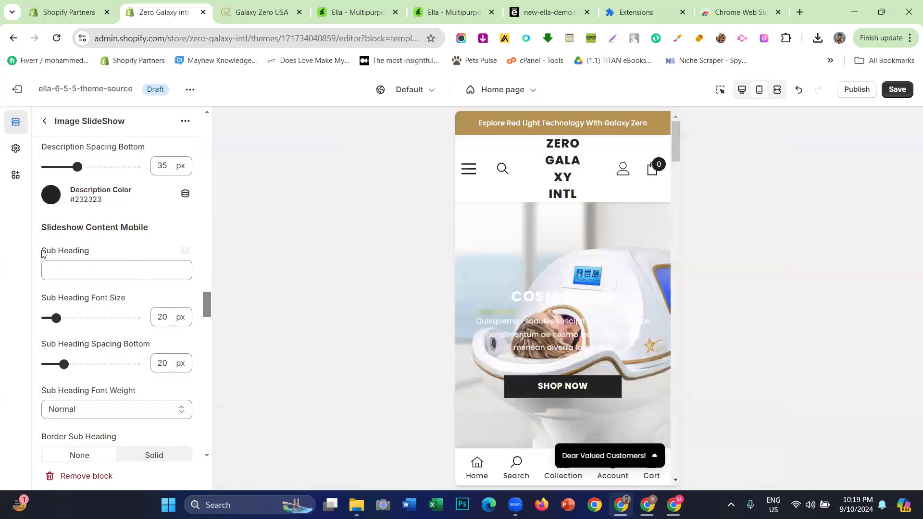
pyautogui.scroll(-2, 116, 244)
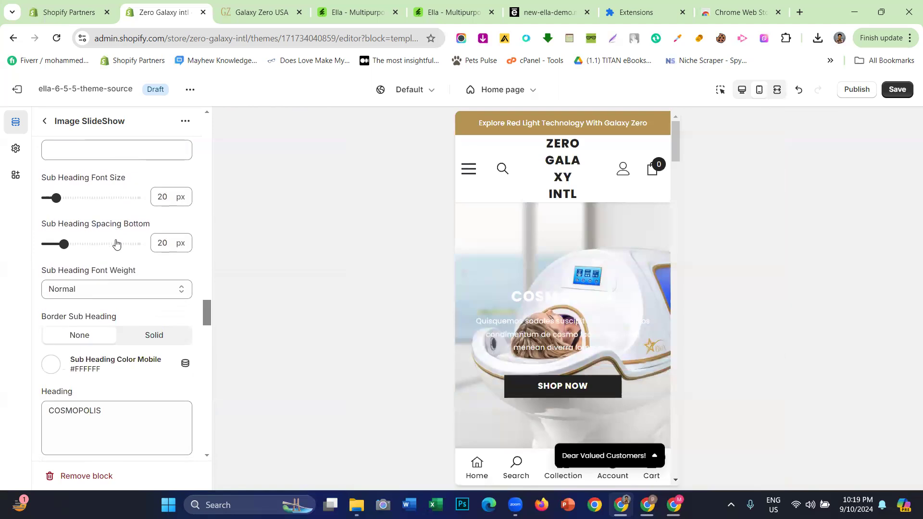
pyautogui.scroll(1, 114, 234)
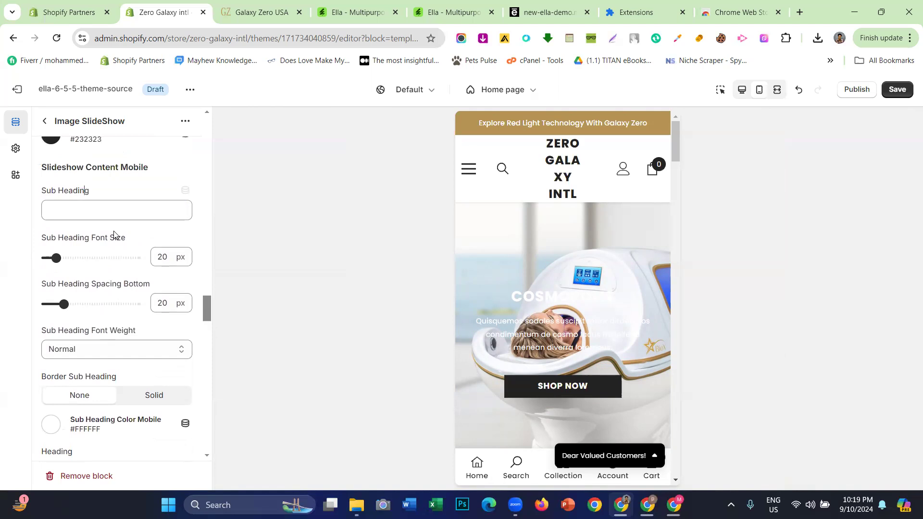
pyautogui.scroll(-1, 114, 234)
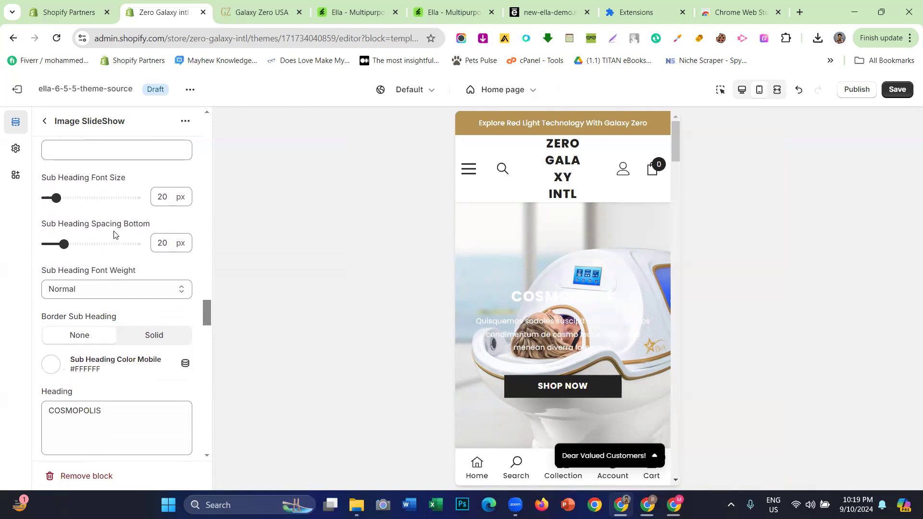
pyautogui.scroll(-1, 114, 234)
pyautogui.scroll(2, 113, 233)
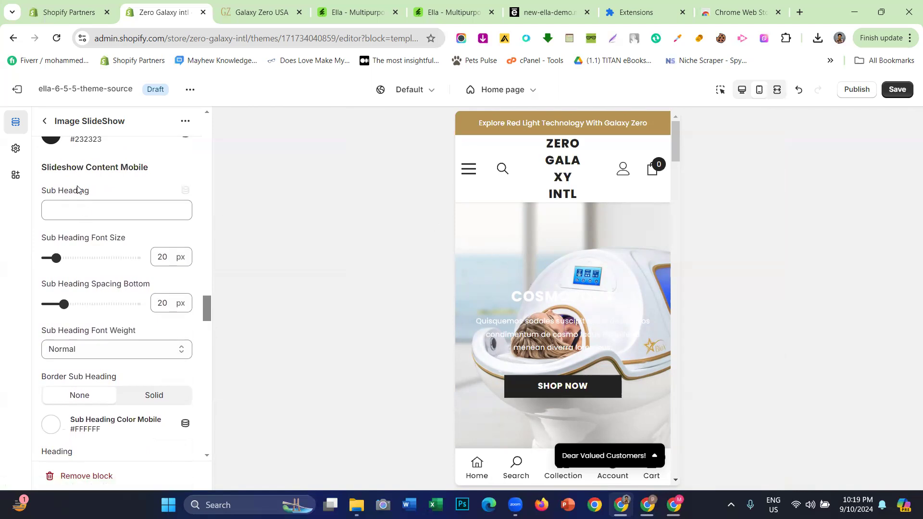
pyautogui.scroll(-5, 68, 203)
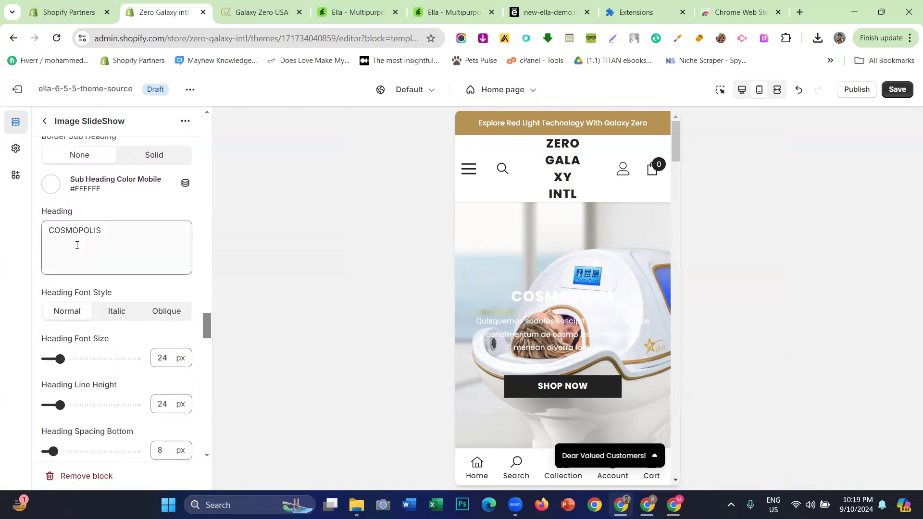
pyautogui.click(741, 94)
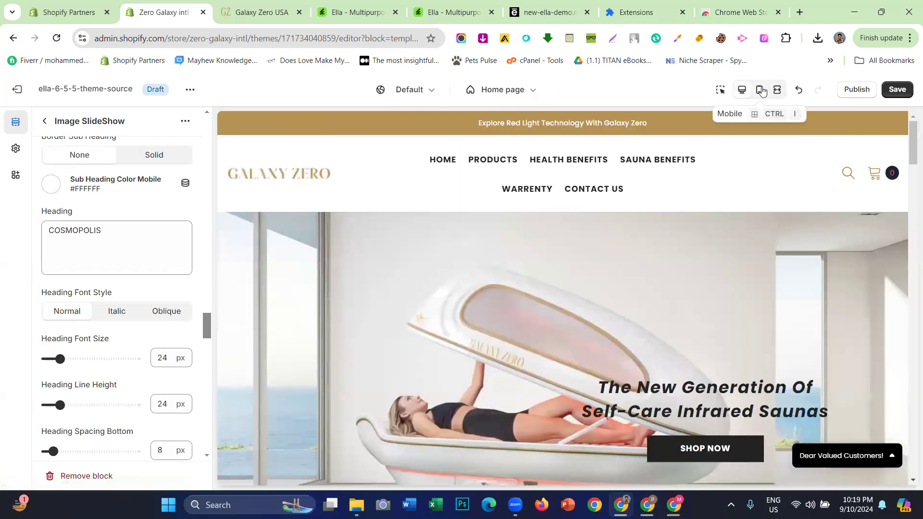
pyautogui.click(760, 91)
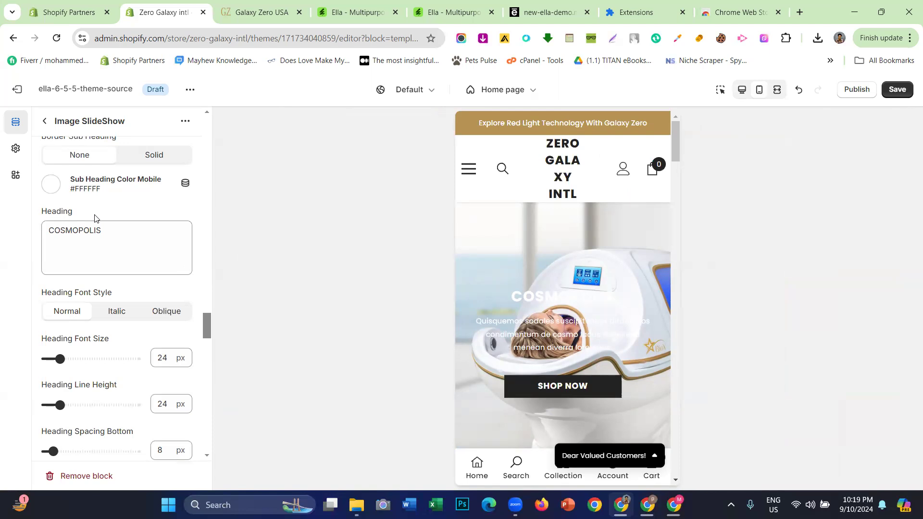
# - Inspect the Galaxy Zero USA banner in the browser's mobile device view, and close the developer tools
pyautogui.click(259, 7)
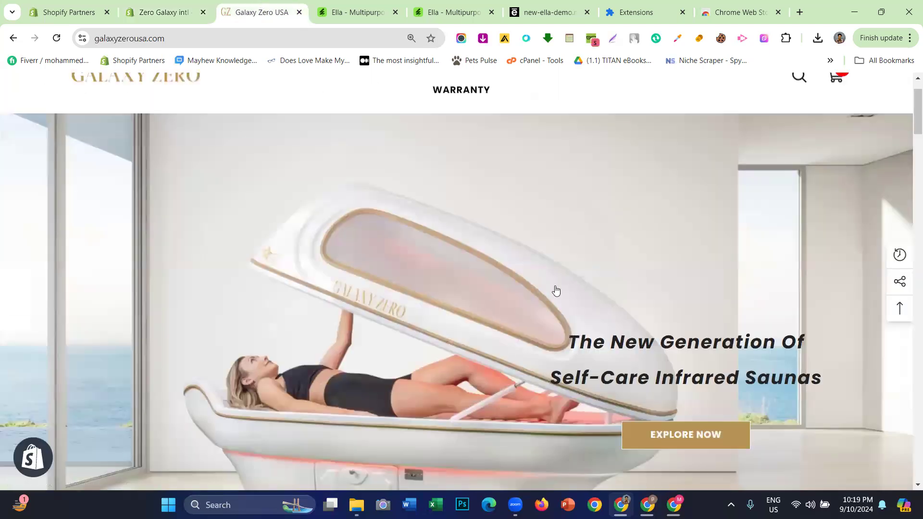
pyautogui.rightClick(561, 260)
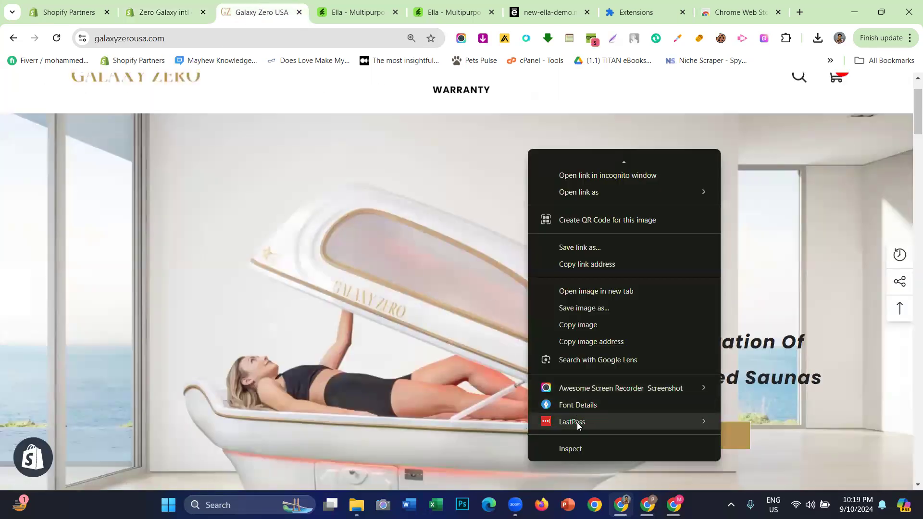
pyautogui.click(576, 450)
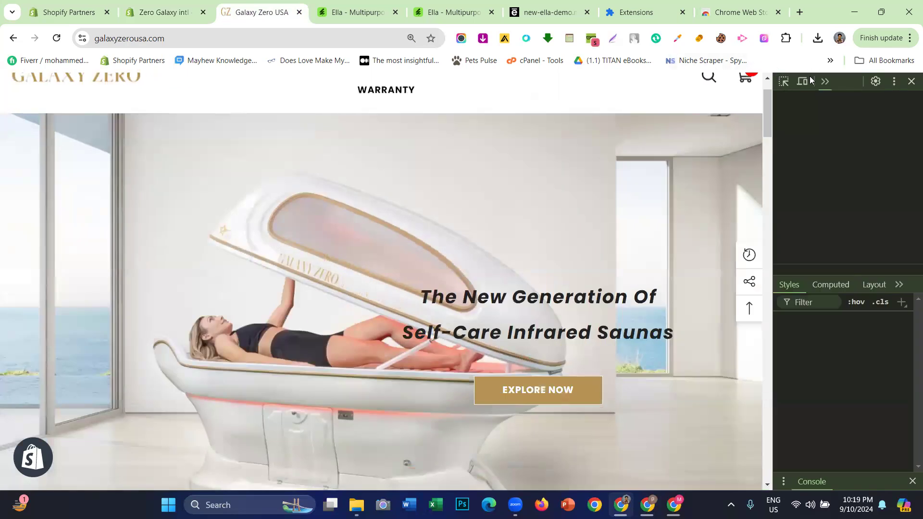
pyautogui.click(802, 81)
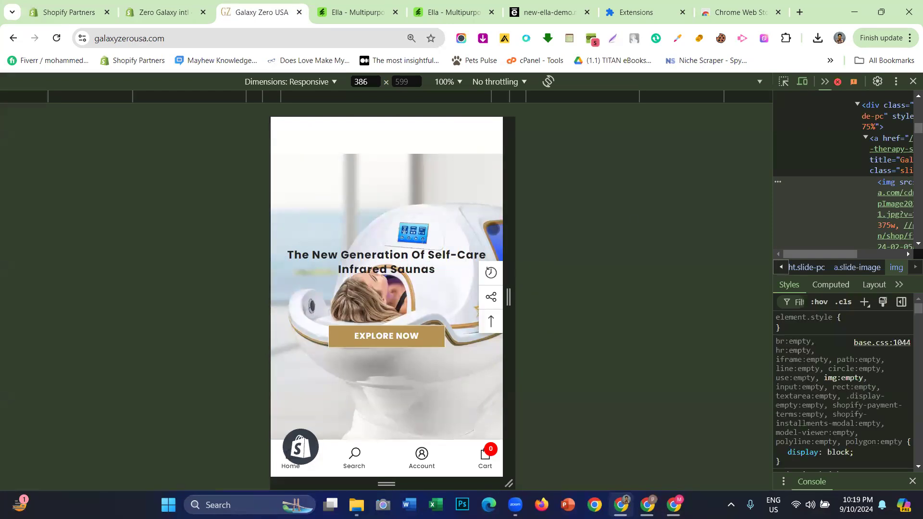
pyautogui.click(912, 82)
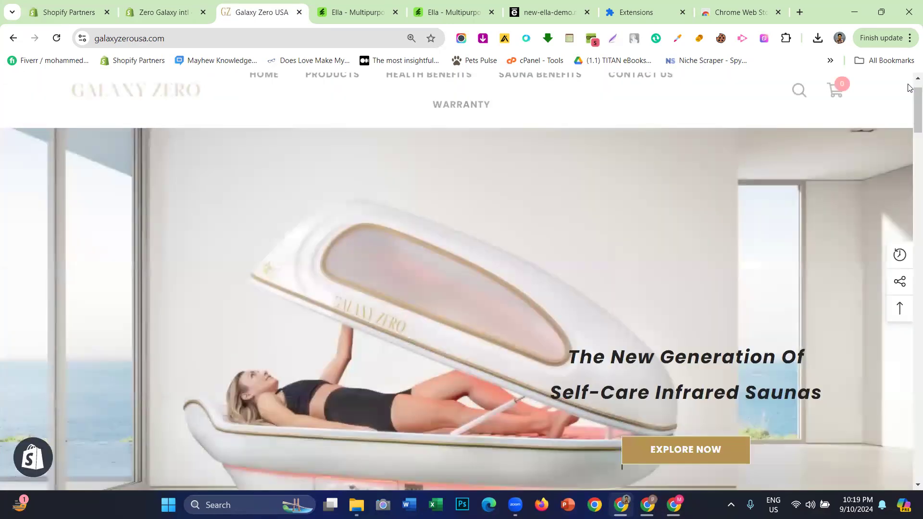
# - Copy the Galaxy Zero USA banner heading and replace the slide's mobile heading with "The New Generation Of Self-Care Infrared Saunas"
pyautogui.moveTo(565, 356); pyautogui.dragTo(822, 389)
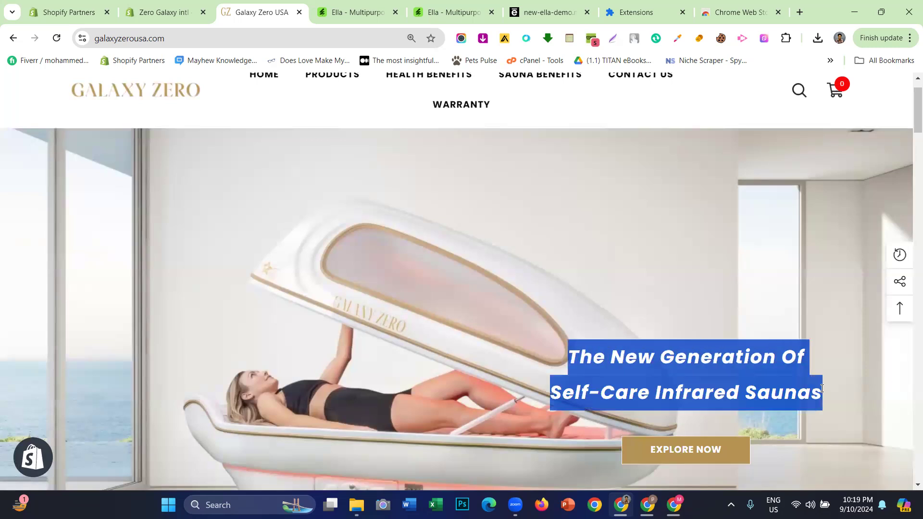
pyautogui.rightClick(679, 369)
pyautogui.click(418, 150)
pyautogui.click(175, 11)
pyautogui.click(102, 240)
pyautogui.hotkey('ctrl', 'a')
pyautogui.press('BackSpace')
pyautogui.rightClick(117, 226)
pyautogui.click(171, 341)
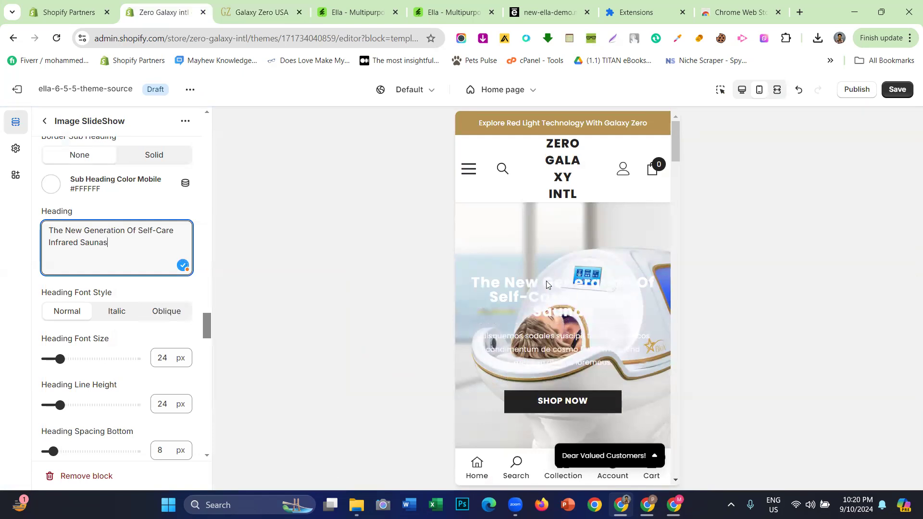
# - Set the slide's mobile heading font size to 20 px and its font style to Italic
pyautogui.scroll(-1, 52, 310)
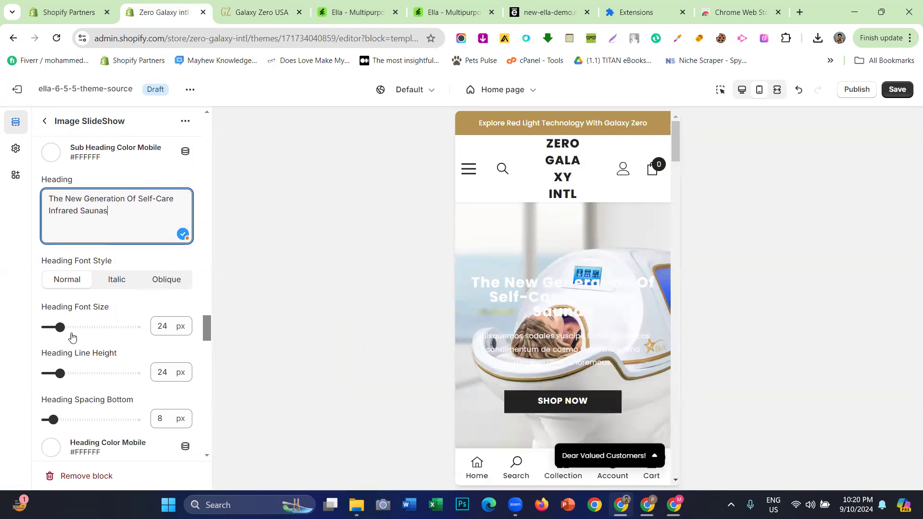
pyautogui.click(57, 298)
pyautogui.moveTo(57, 297); pyautogui.dragTo(57, 298)
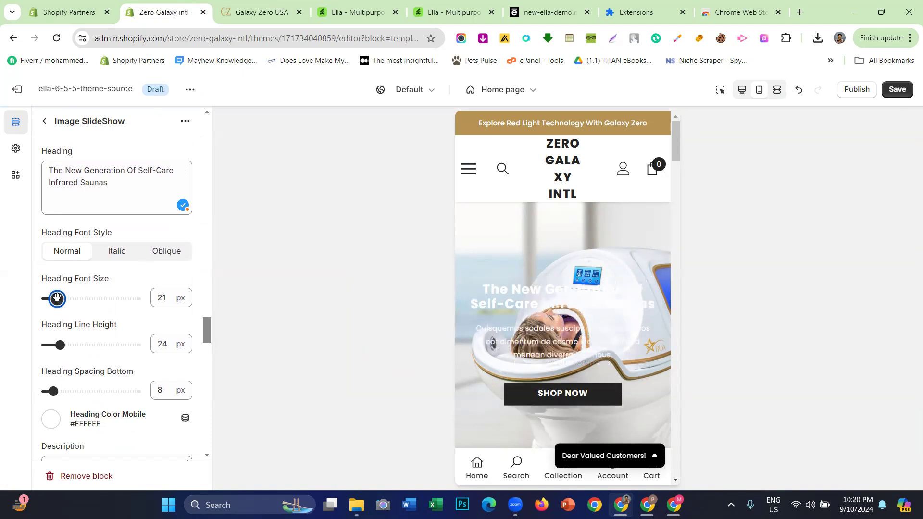
pyautogui.moveTo(57, 298); pyautogui.dragTo(55, 298)
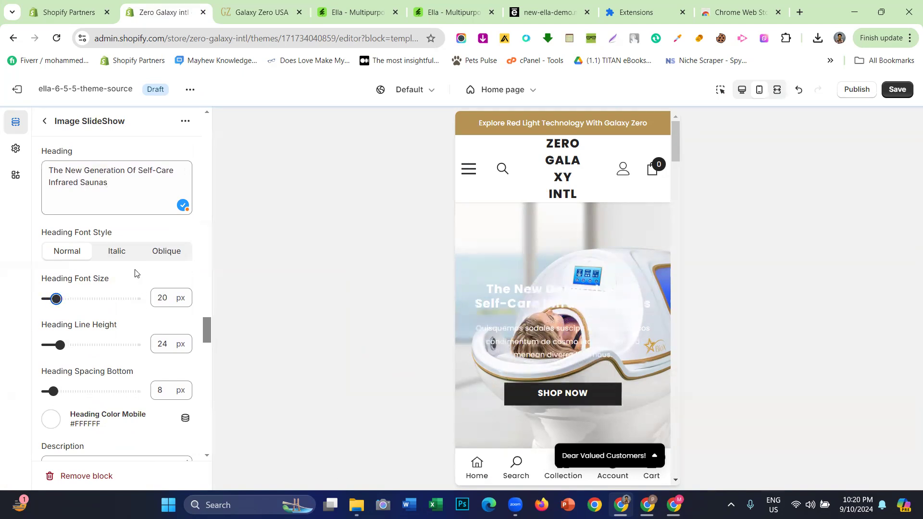
pyautogui.click(124, 259)
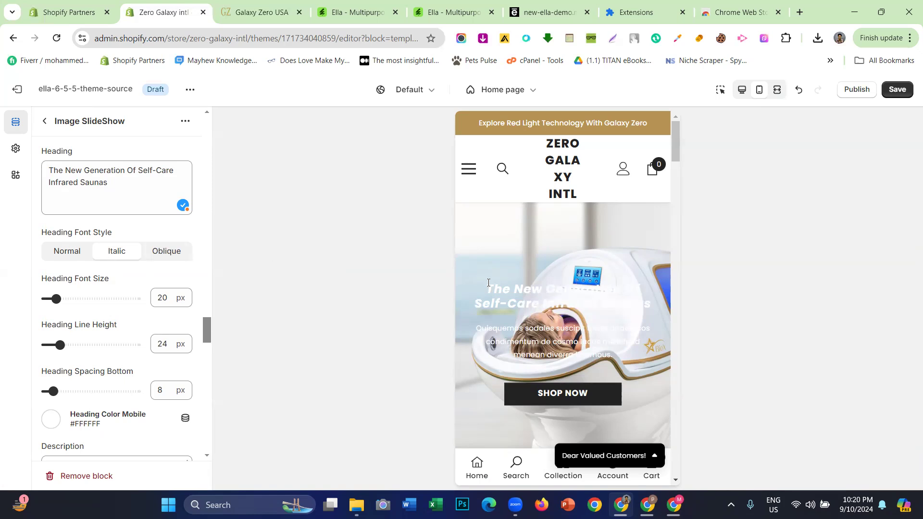
# - Check the heading colour on the Galaxy Zero USA mobile banner and set the slide's mobile heading color to #232323
pyautogui.scroll(-4, 100, 240)
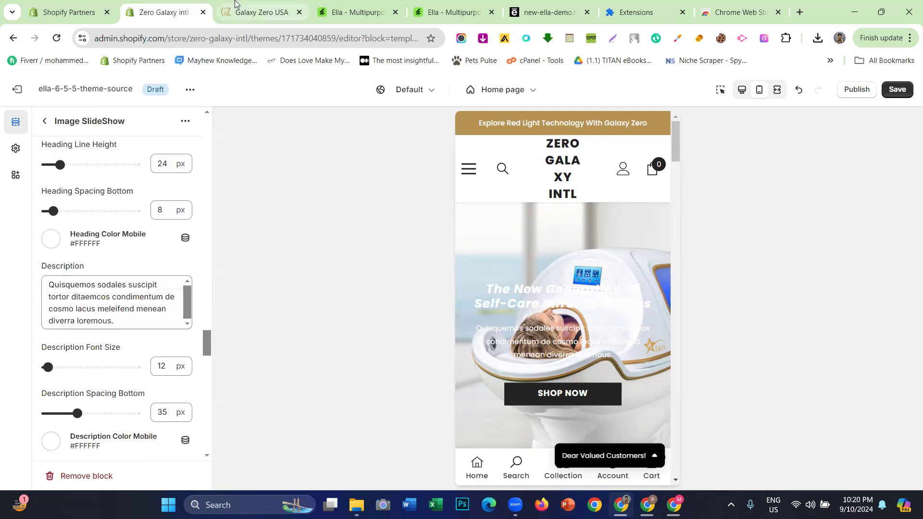
pyautogui.click(255, 11)
pyautogui.rightClick(449, 143)
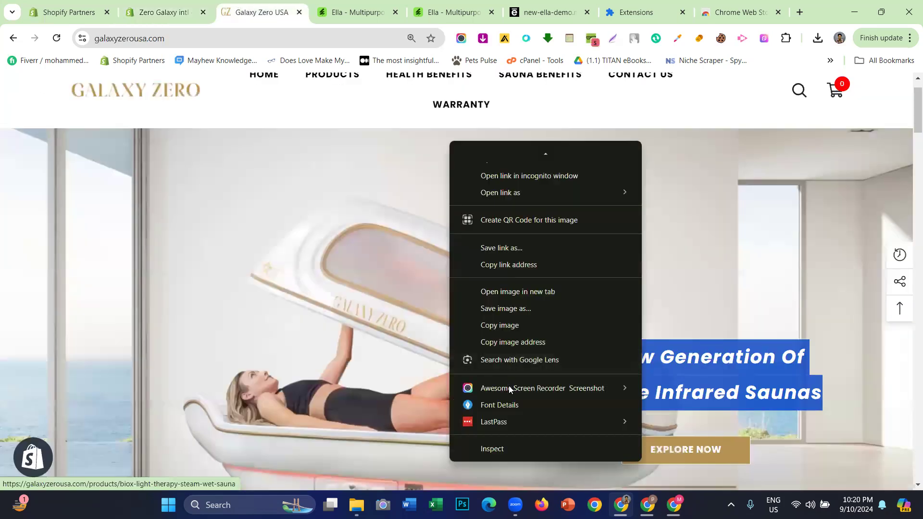
pyautogui.click(510, 454)
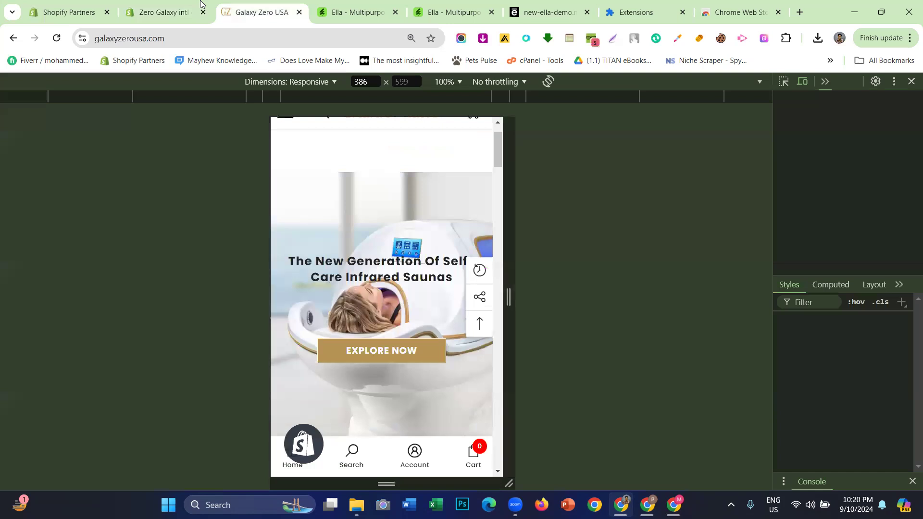
pyautogui.click(201, 4)
pyautogui.click(54, 240)
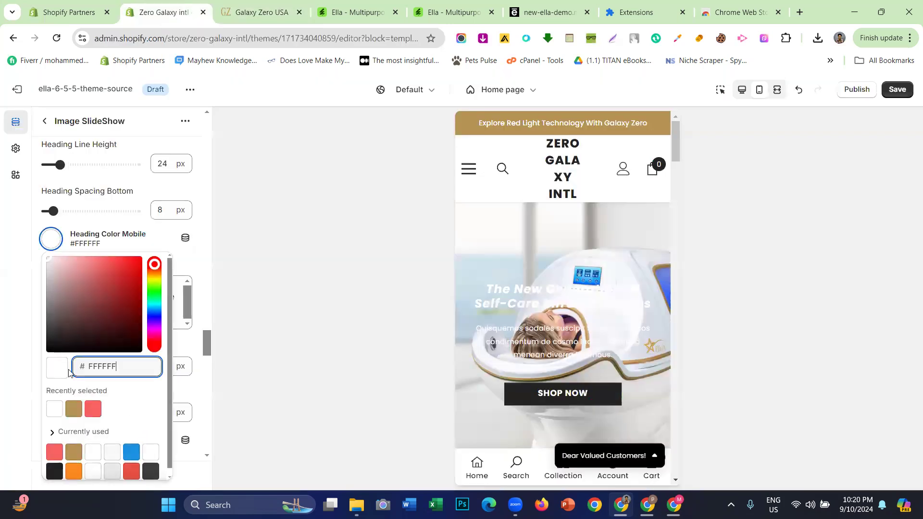
pyautogui.click(54, 471)
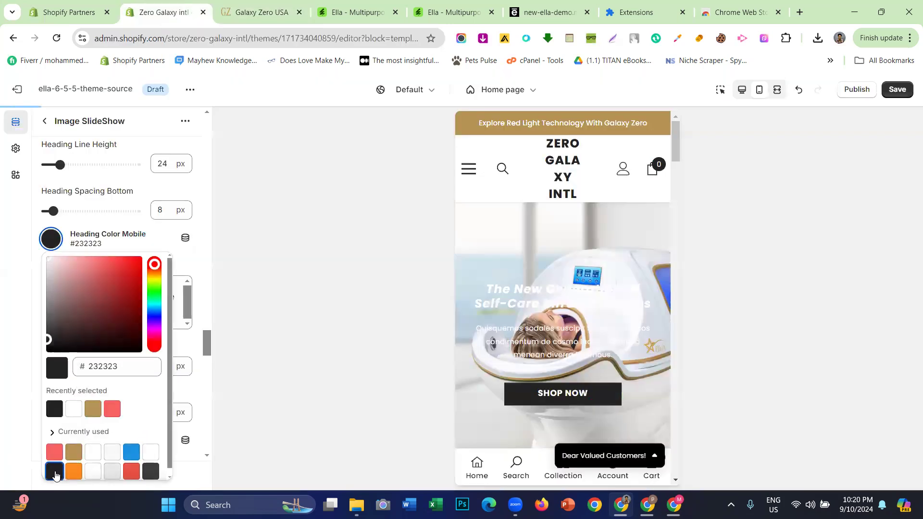
pyautogui.click(2, 352)
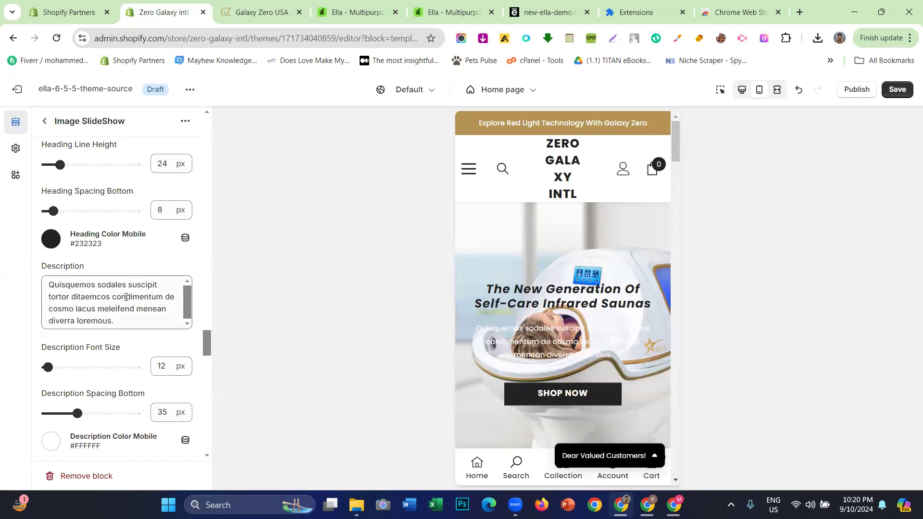
# - Clear the placeholder description text from the slide's mobile content
pyautogui.tripleClick(126, 297)
pyautogui.press('BackSpace')
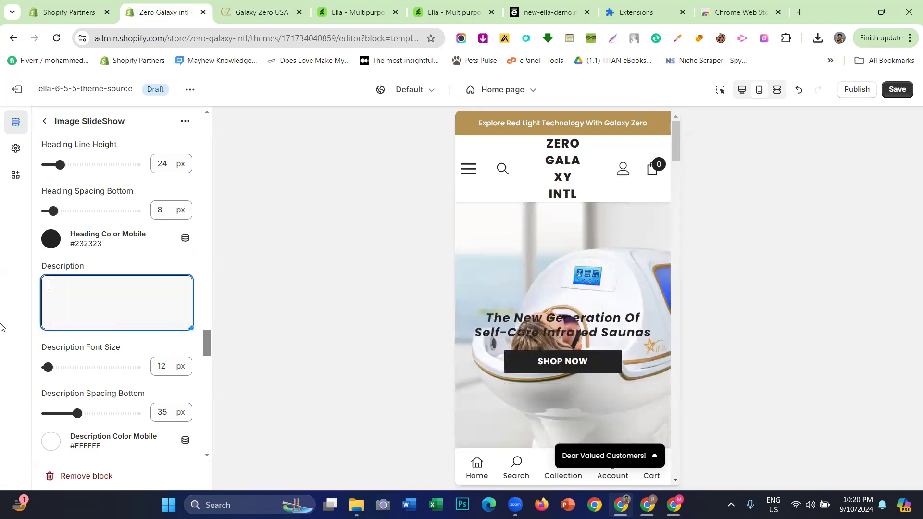
pyautogui.scroll(-5, 50, 298)
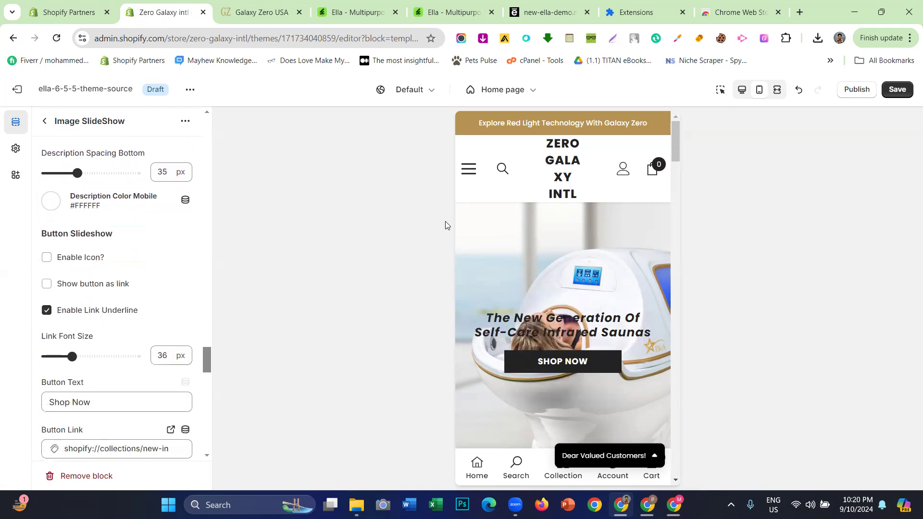
# - Switch the theme preview to desktop, then check the Galaxy Zero USA banner button's text and the product page it links to
pyautogui.click(741, 90)
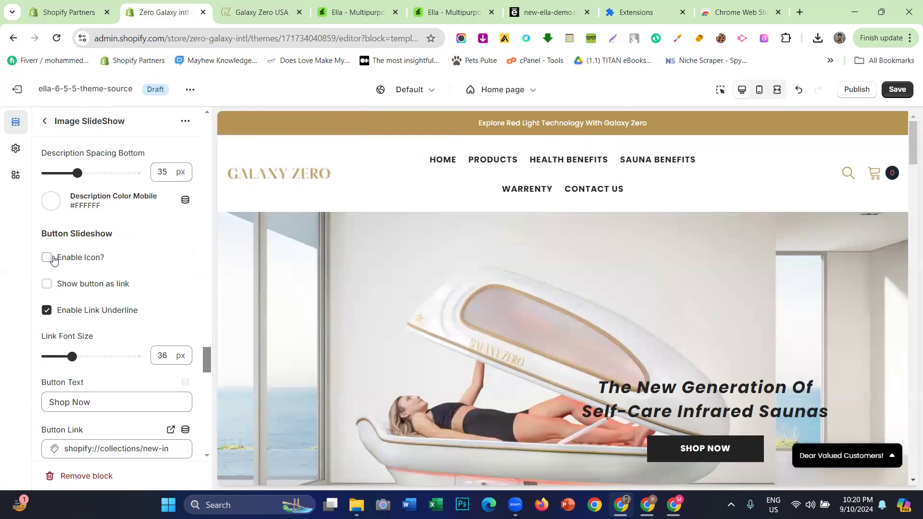
pyautogui.scroll(-1, 64, 260)
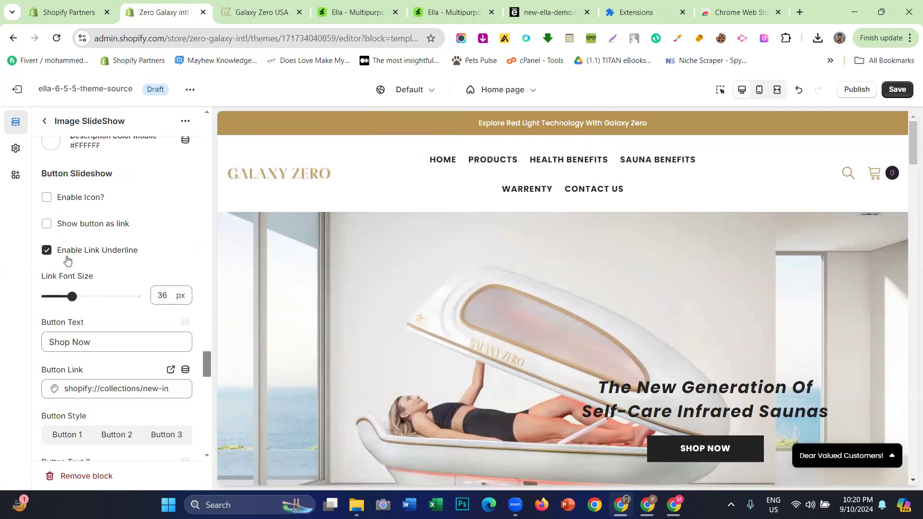
pyautogui.scroll(-1, 76, 260)
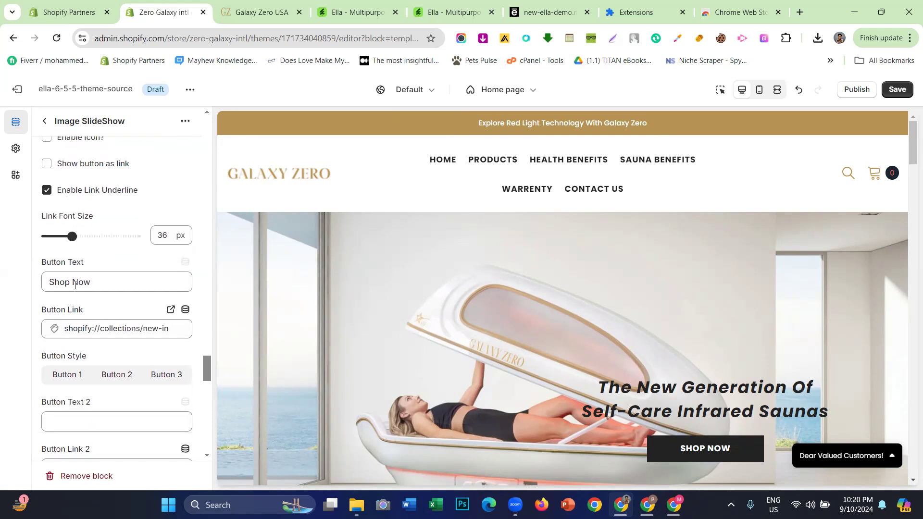
pyautogui.click(260, 12)
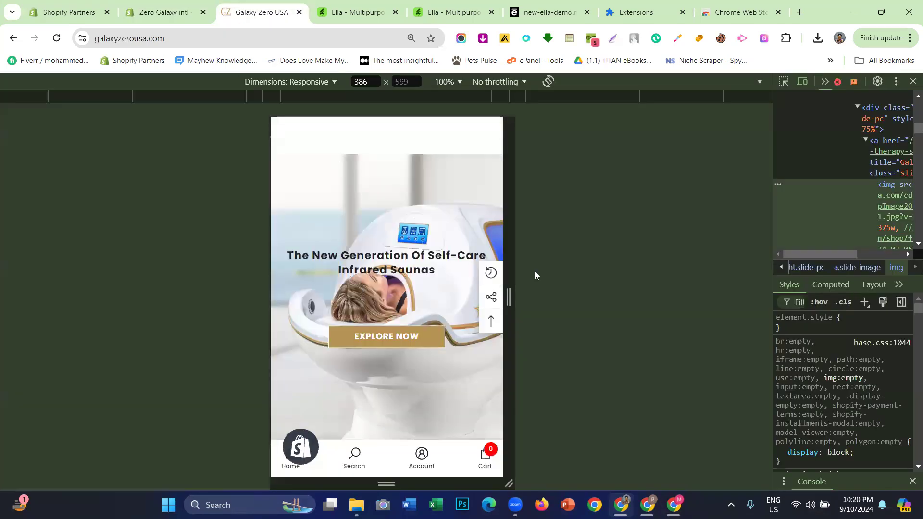
pyautogui.press('F12')
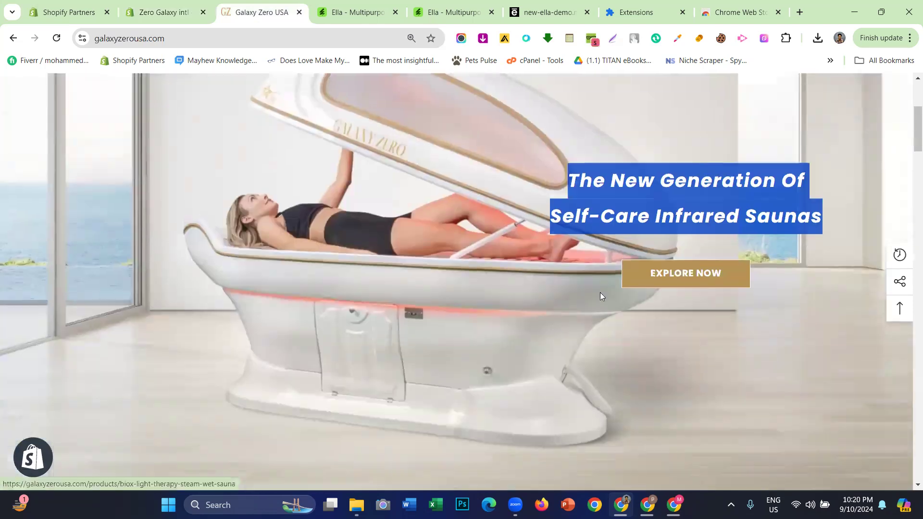
pyautogui.keyDown('ctrl'); pyautogui.click(650, 270); pyautogui.keyUp('ctrl')
pyautogui.click(298, 4)
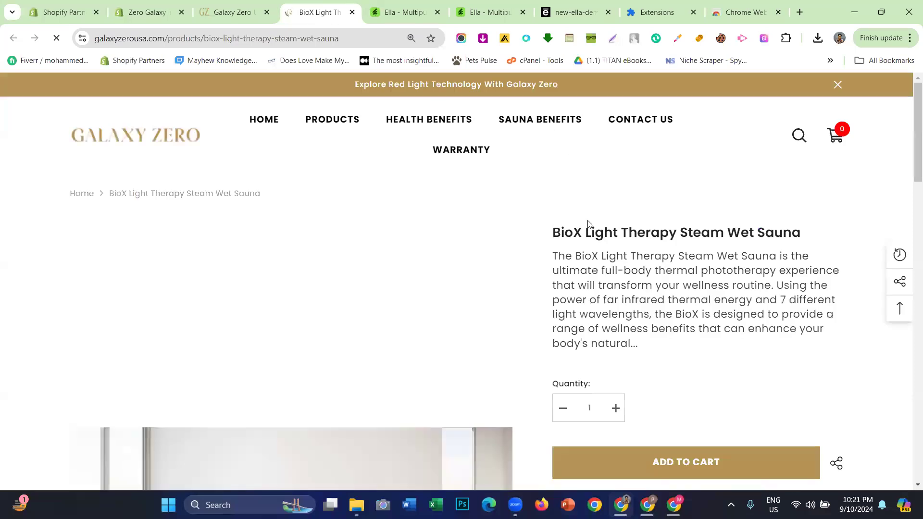
pyautogui.click(253, 3)
pyautogui.scroll(3, 634, 325)
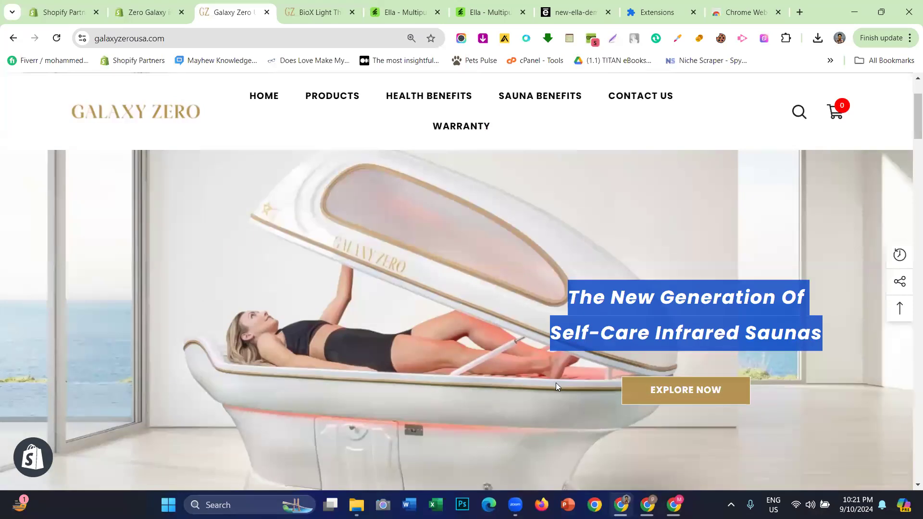
# - Back in the theme editor, change the slide's button text to "Explore Now"
pyautogui.click(163, 11)
pyautogui.click(69, 281)
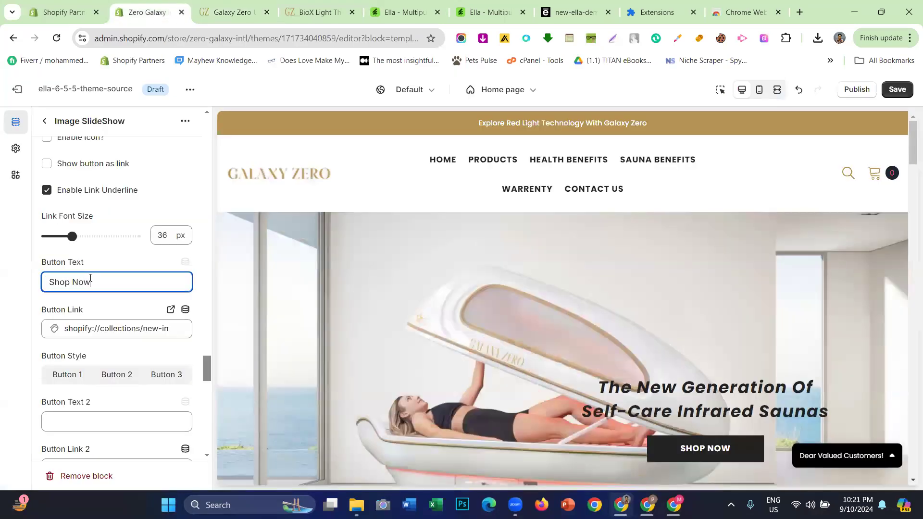
pyautogui.moveTo(69, 281); pyautogui.dragTo(34, 290)
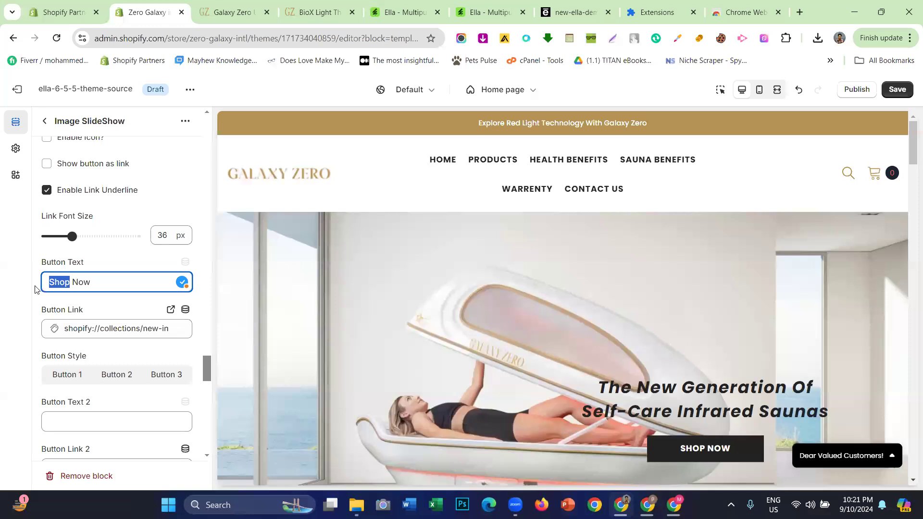
pyautogui.write('Explor')
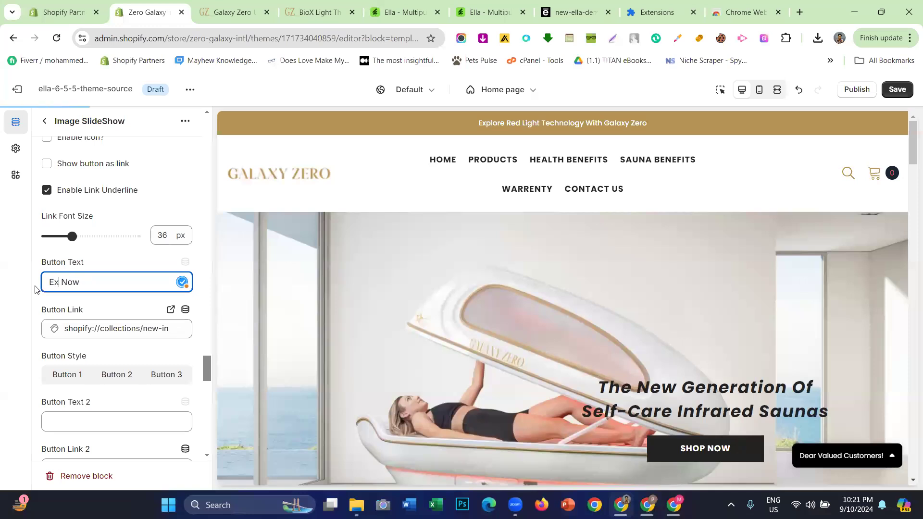
pyautogui.write('e')
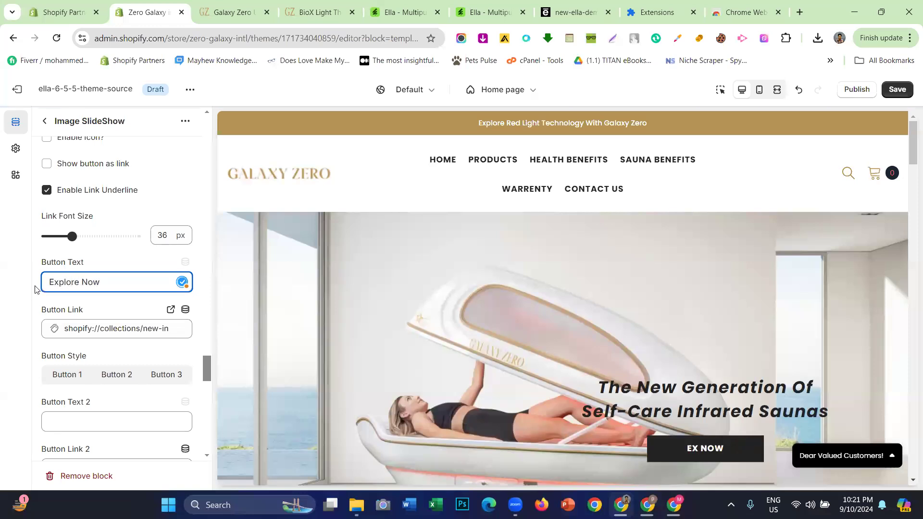
# - Link the slide's first button to the BioX Light Therapy Steam Wet Sauna product
pyautogui.click(92, 327)
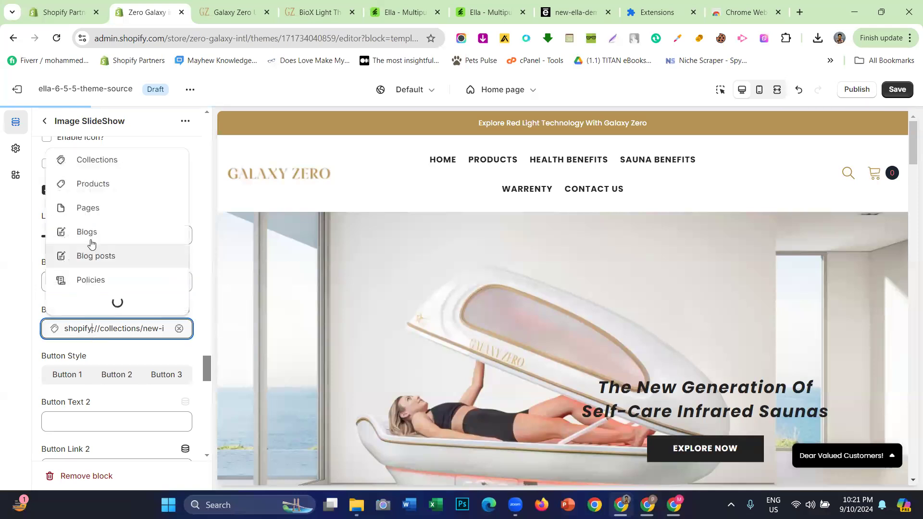
pyautogui.click(96, 207)
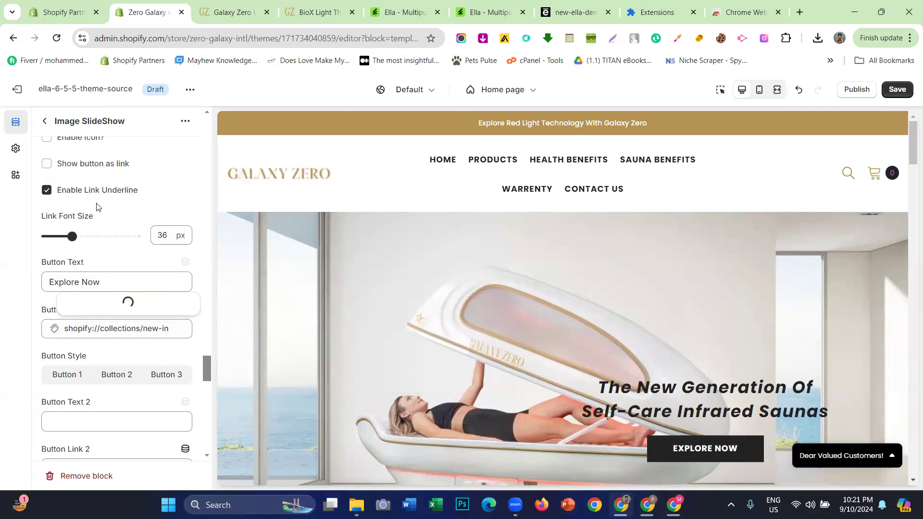
pyautogui.click(96, 208)
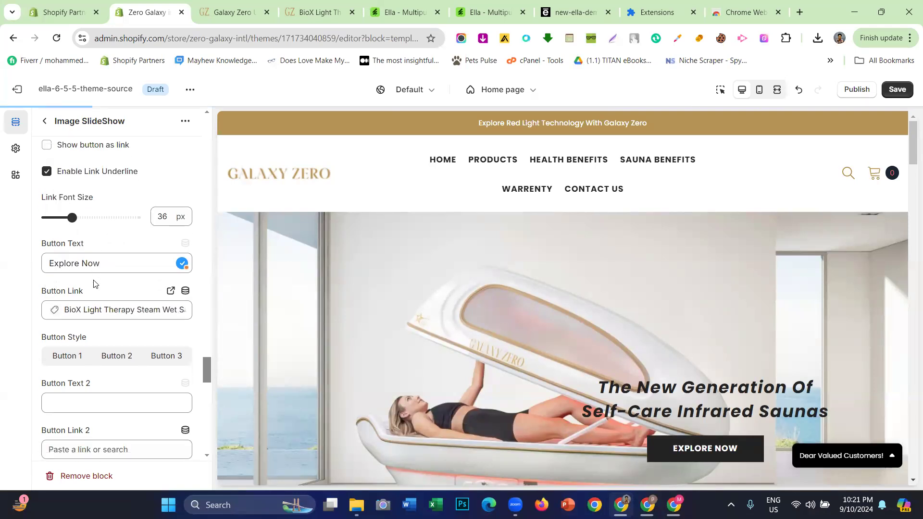
# - Try the Button 1, Button 2 and Button 3 styles on the slide's button and compare them in the preview
pyautogui.scroll(-2, 94, 283)
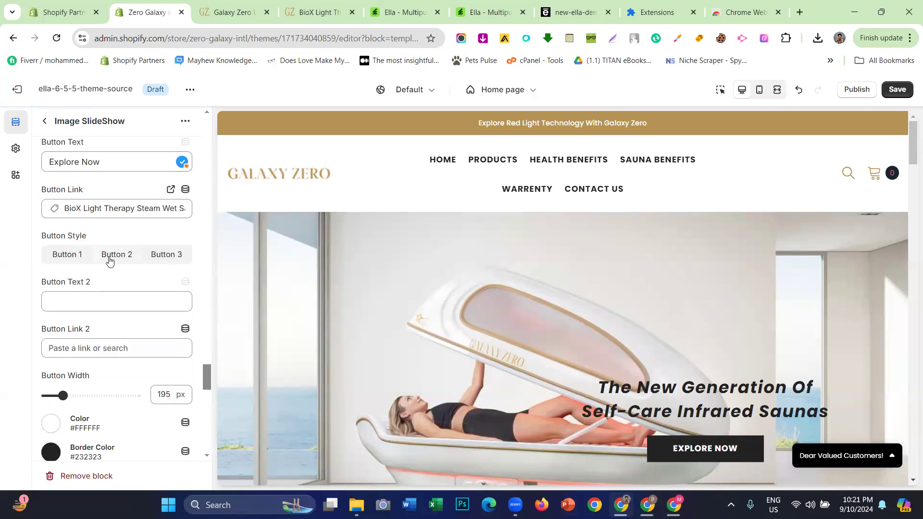
pyautogui.click(72, 259)
pyautogui.scroll(-3, 529, 334)
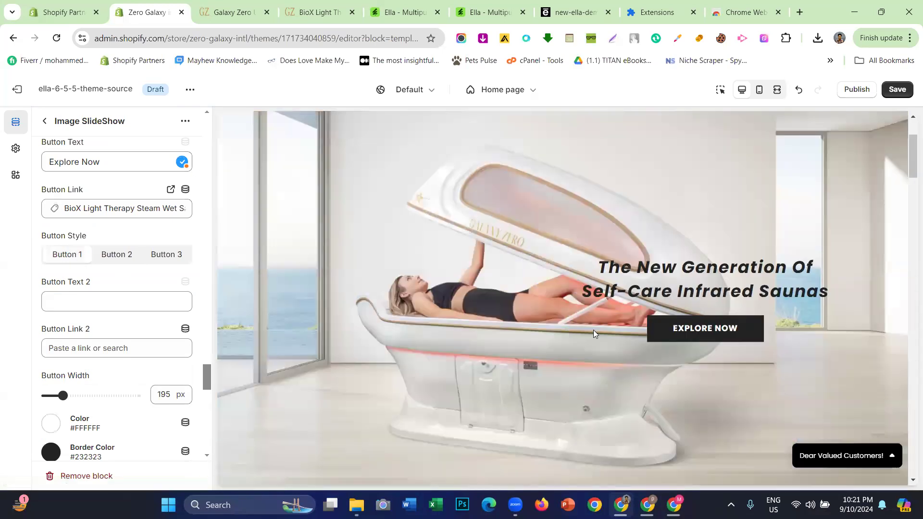
pyautogui.click(98, 255)
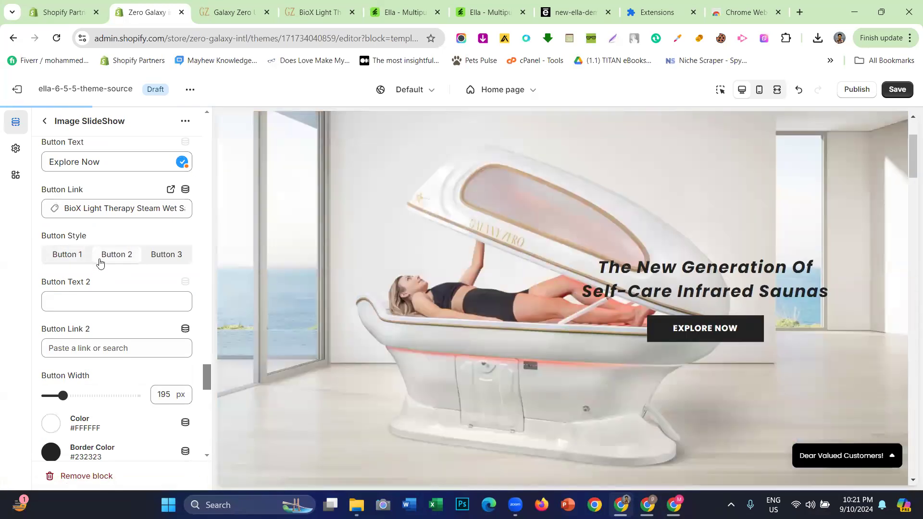
pyautogui.scroll(3, 114, 252)
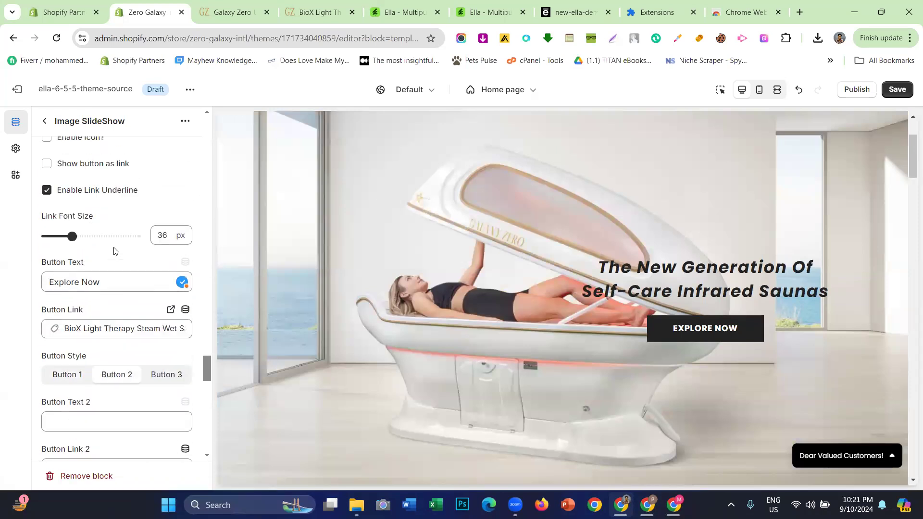
pyautogui.scroll(-3, 114, 252)
pyautogui.click(145, 258)
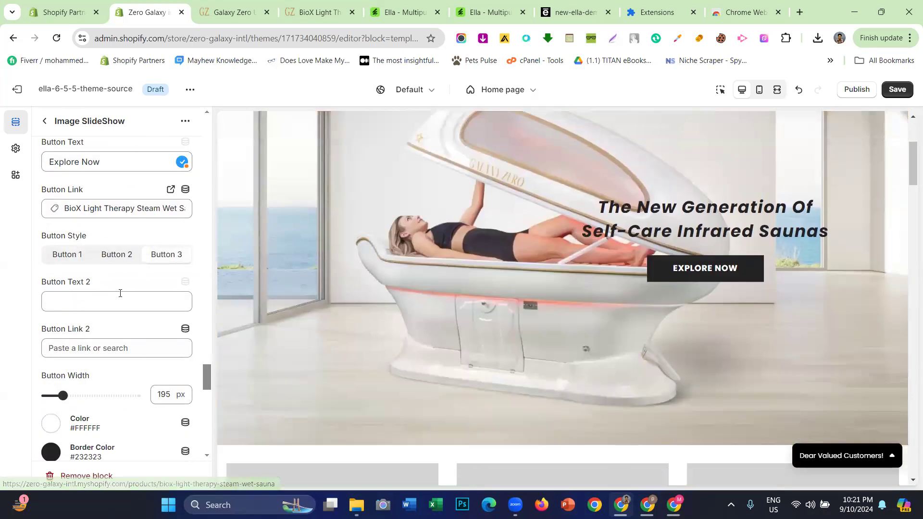
# - Try placeholder text "fffffffff" for the slide's second button with the Button 3 style, and clear it again
pyautogui.click(120, 295)
pyautogui.write('fffffffff')
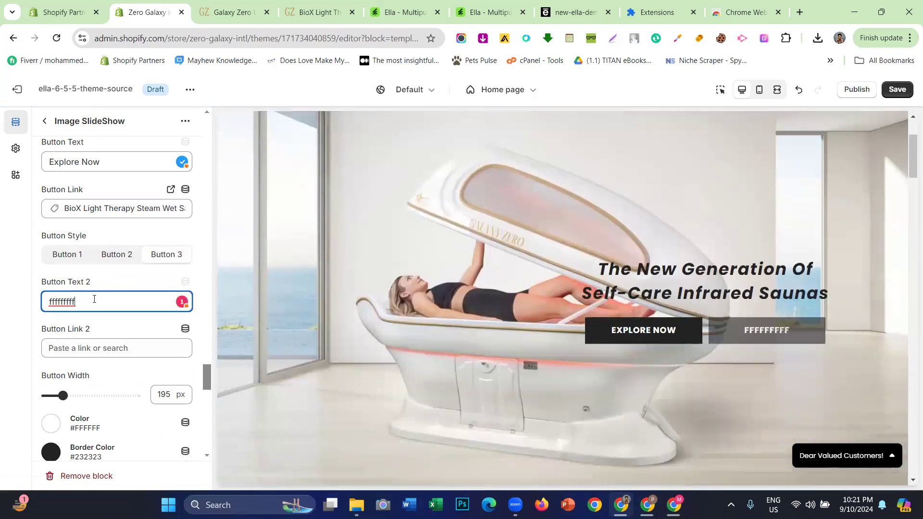
pyautogui.hotkey('ctrl', 'a')
pyautogui.press('BackSpace')
# - Set the slide's button style to Button 1, test it with the second button text "falss", and clear that text
pyautogui.click(70, 260)
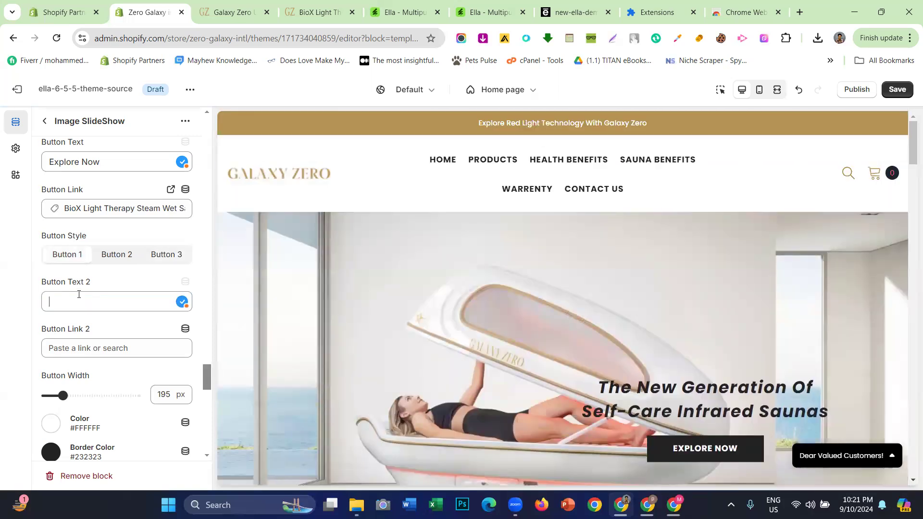
pyautogui.click(79, 294)
pyautogui.write('falss')
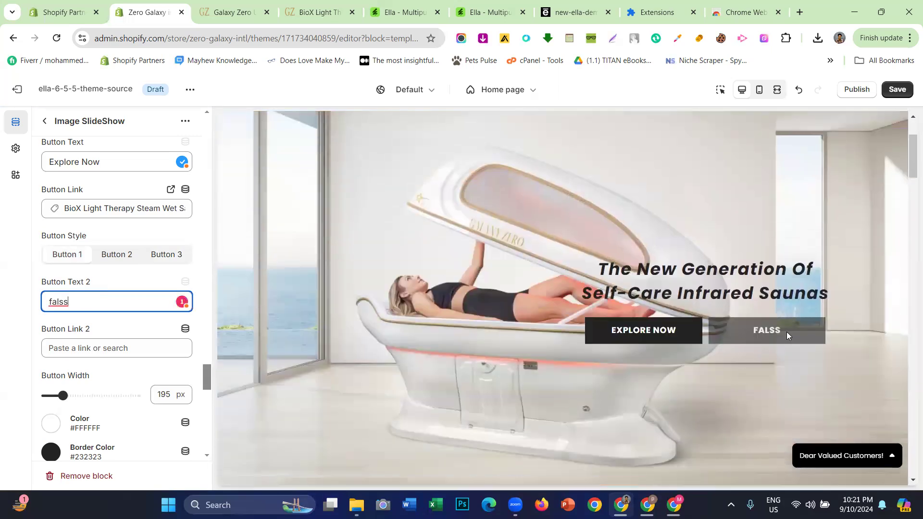
pyautogui.doubleClick(122, 308)
pyautogui.press('BackSpace')
# - Try a button width of 310 px for the slide and undo the change
pyautogui.scroll(-3, 99, 331)
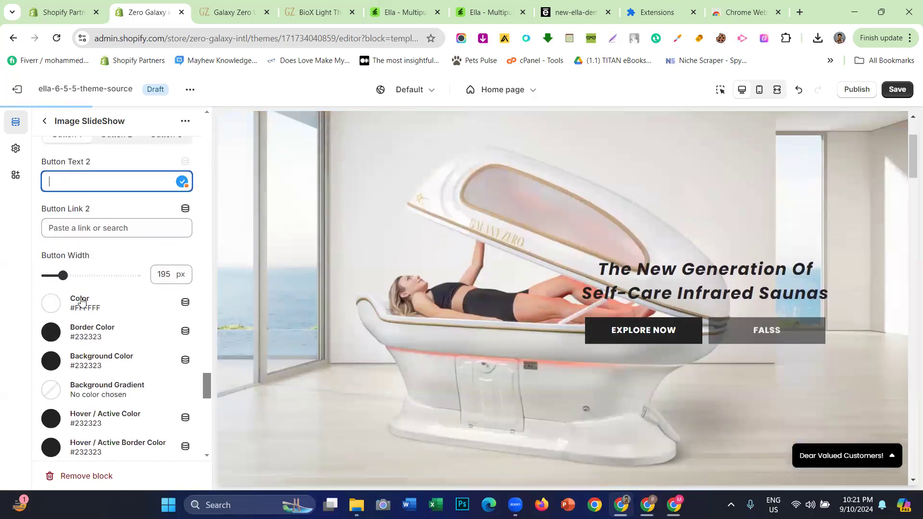
pyautogui.scroll(-4, 372, 272)
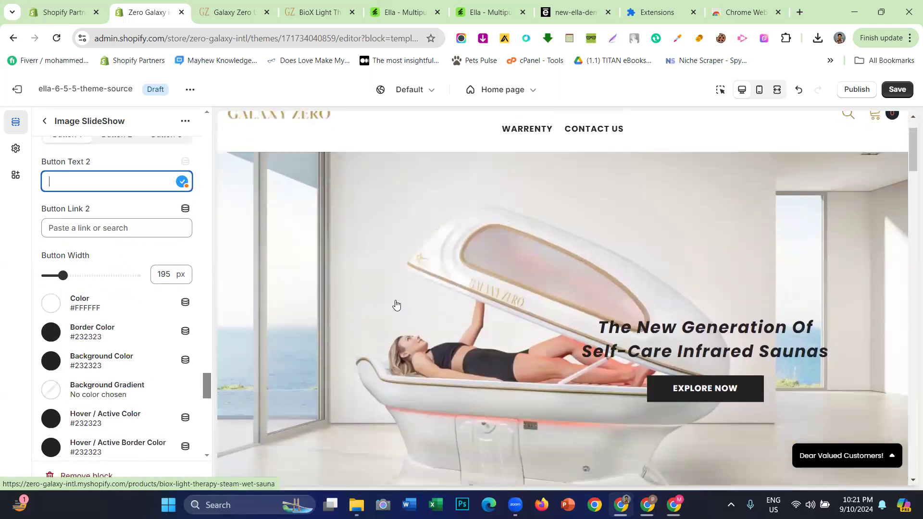
pyautogui.moveTo(62, 275); pyautogui.dragTo(84, 275)
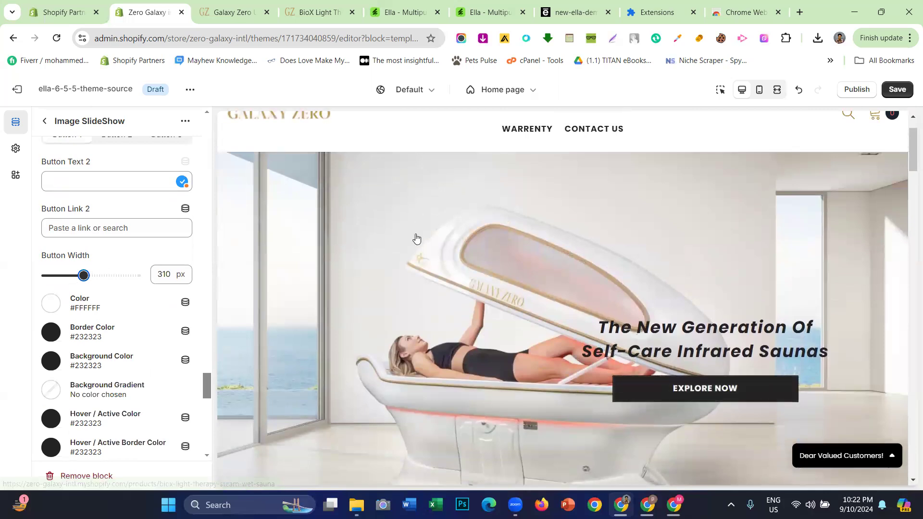
pyautogui.click(799, 90)
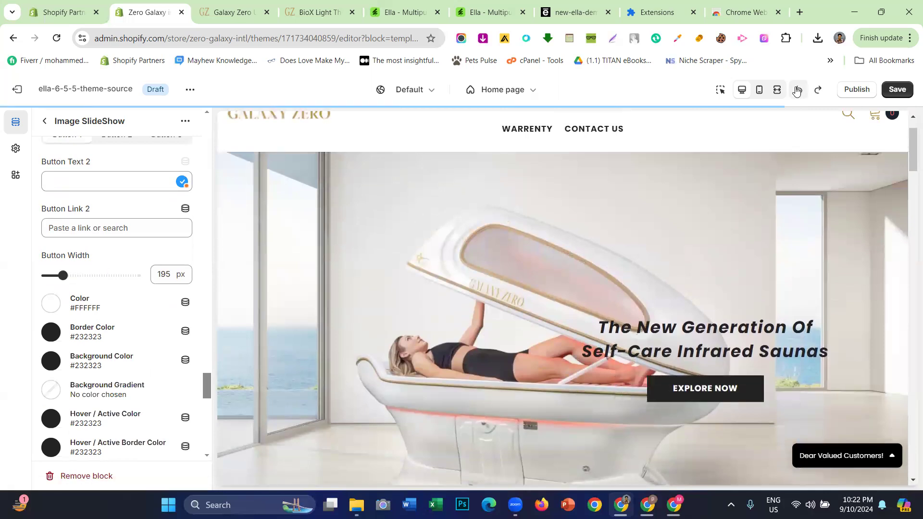
# - Set the slide button's background color to the recently used gold #B69353
pyautogui.scroll(-3, 31, 281)
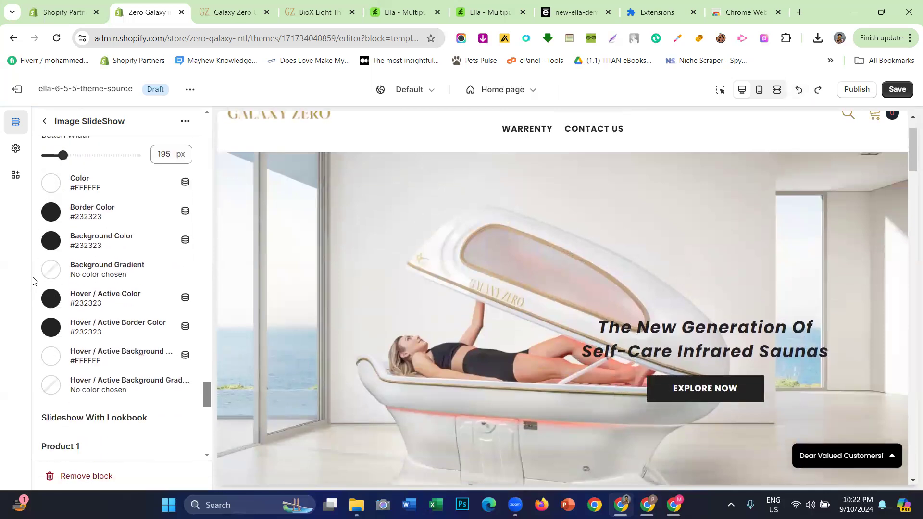
pyautogui.scroll(3, 92, 282)
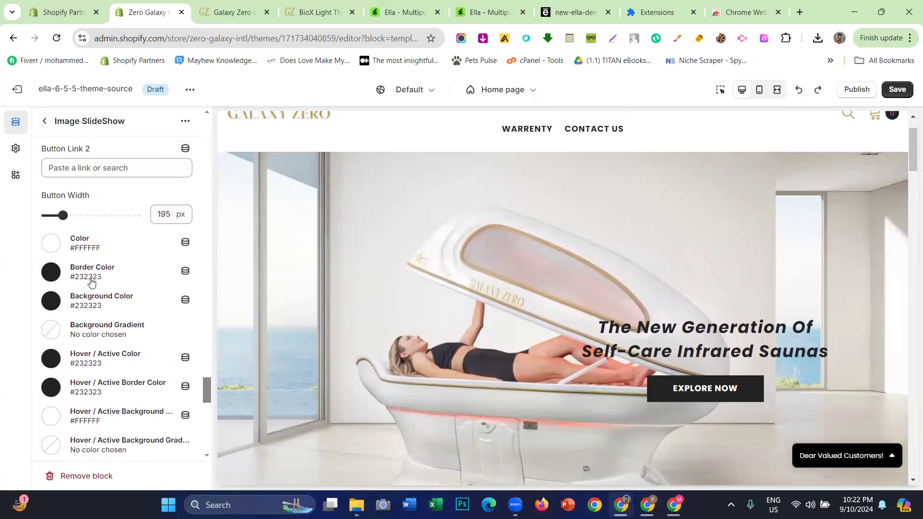
pyautogui.scroll(-1, 91, 282)
pyautogui.click(55, 333)
pyautogui.click(28, 257)
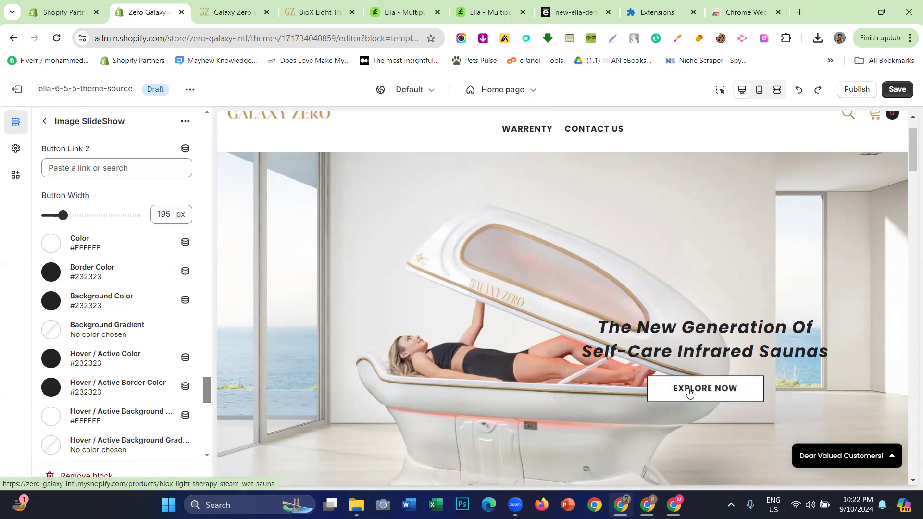
pyautogui.click(48, 301)
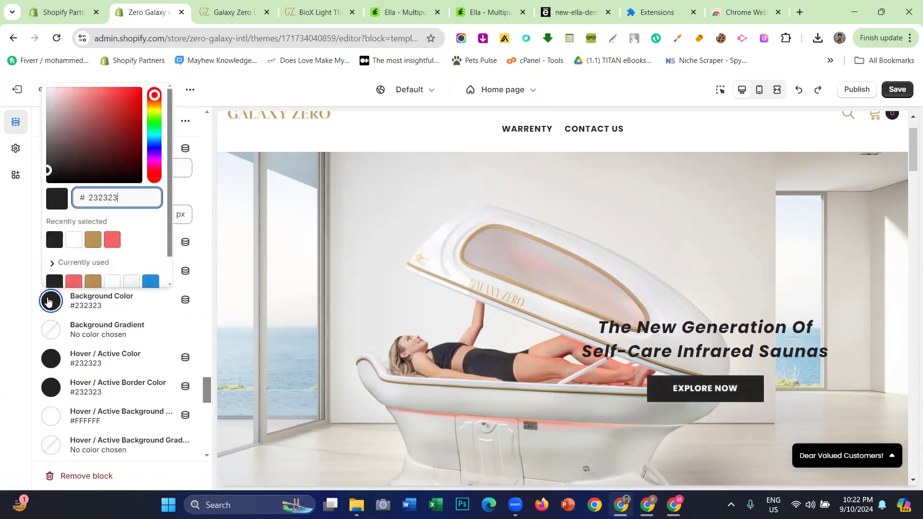
pyautogui.click(93, 239)
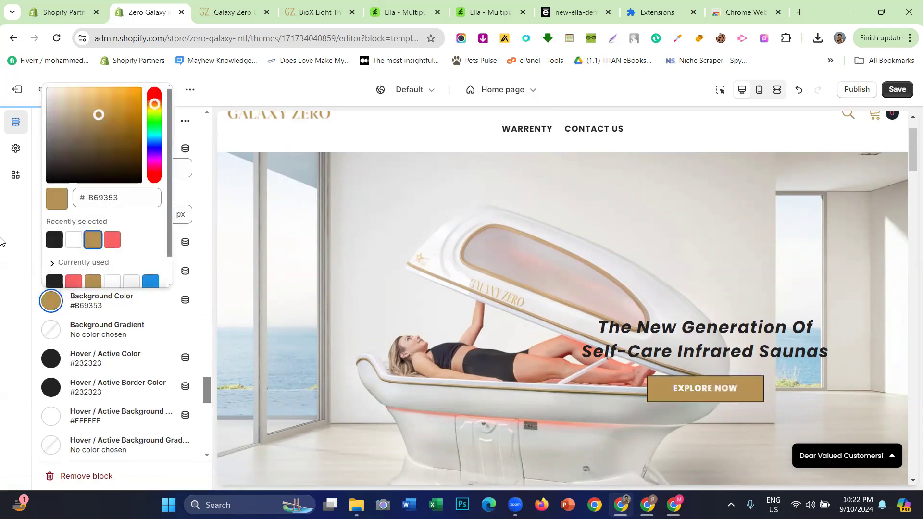
pyautogui.click(2, 241)
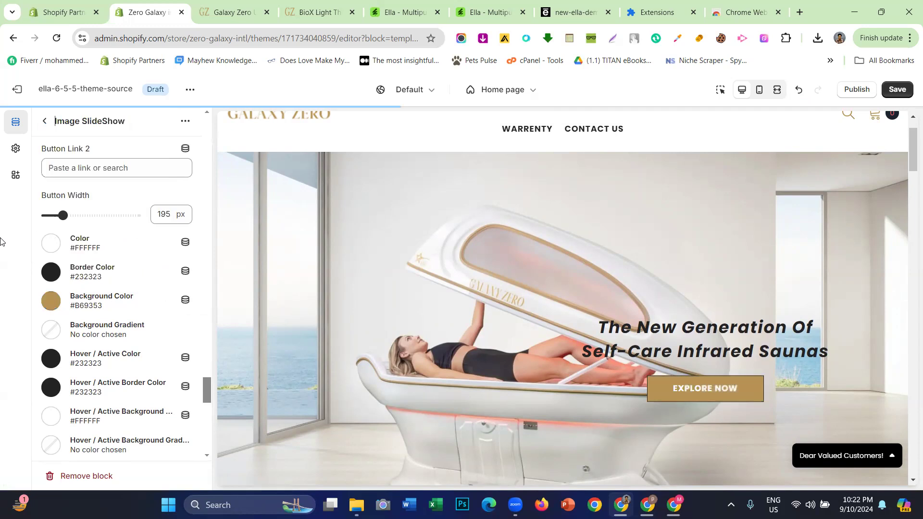
# - Set the slide button's border color to white #FFF
pyautogui.click(49, 274)
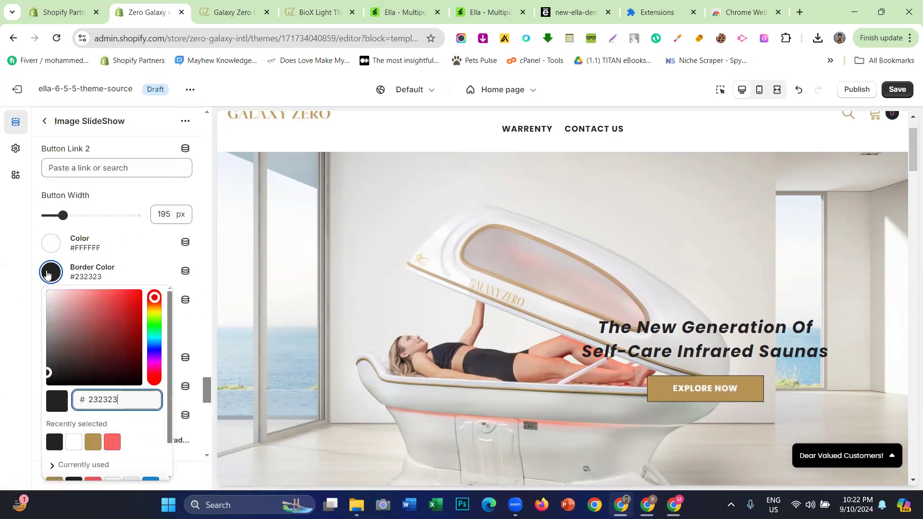
pyautogui.click(72, 442)
pyautogui.click(88, 272)
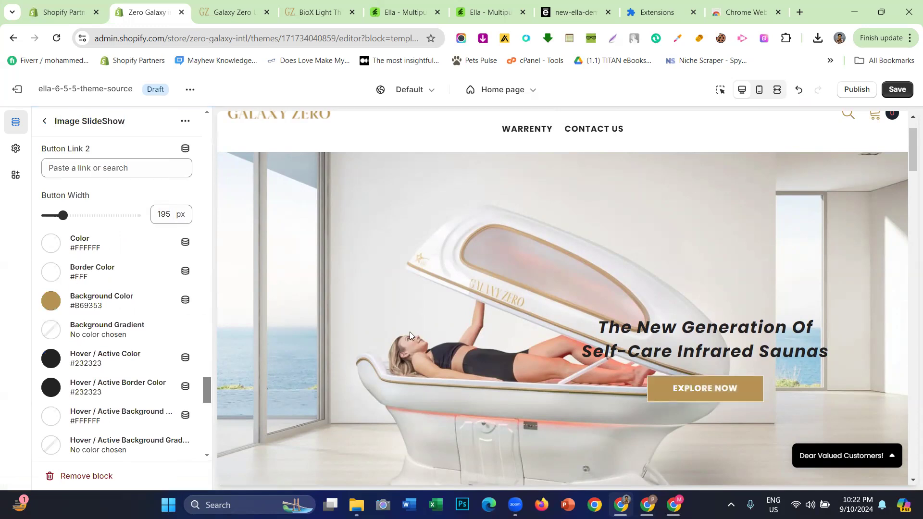
pyautogui.scroll(-3, 103, 290)
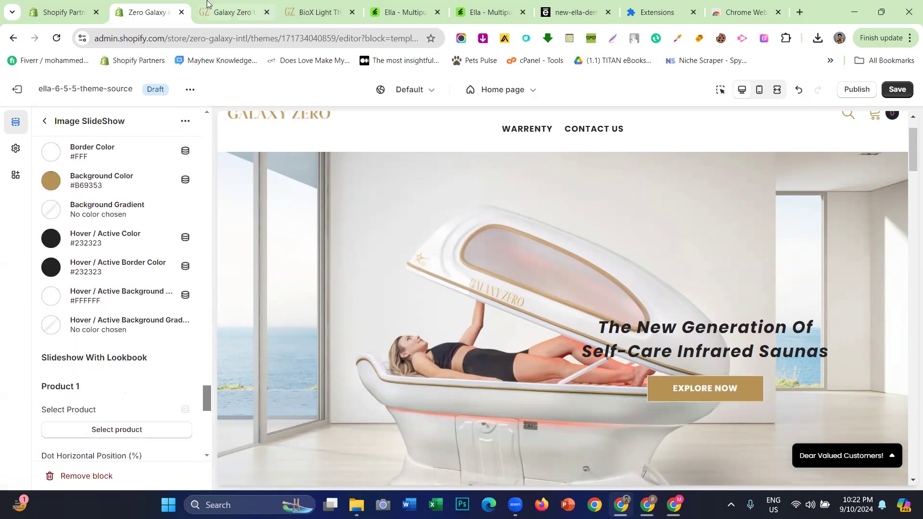
# - Compare the button with the live Galaxy Zero site and set its Hover / Active Border Color and Hover / Active Color to gold #B69353
pyautogui.click(234, 13)
pyautogui.click(302, 136)
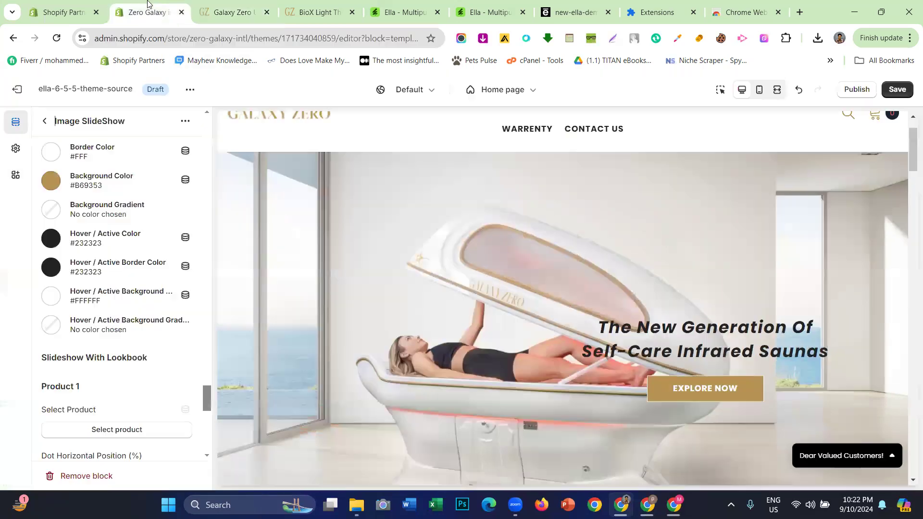
pyautogui.click(149, 12)
pyautogui.click(50, 267)
pyautogui.click(93, 437)
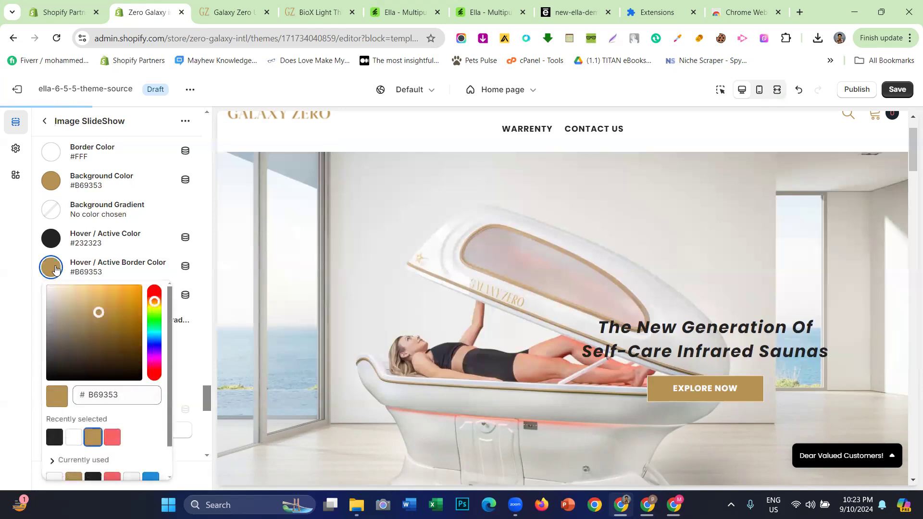
pyautogui.click(53, 240)
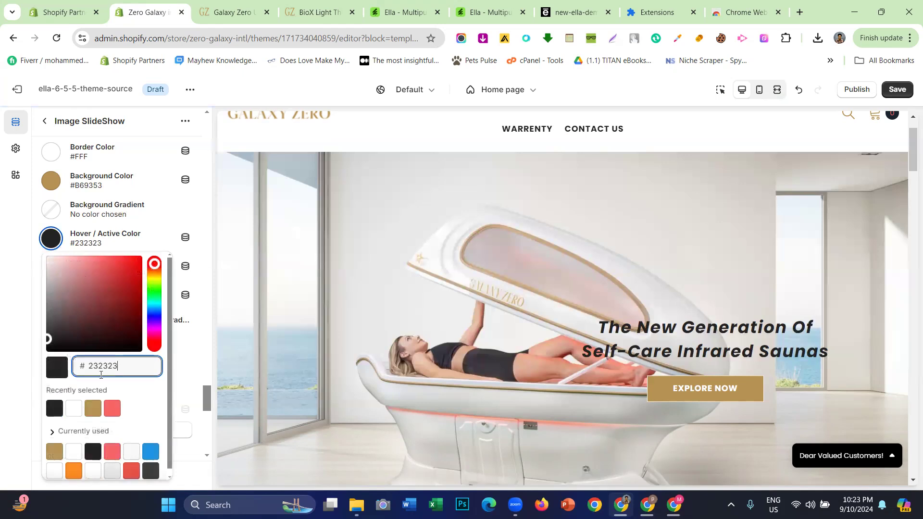
pyautogui.click(93, 408)
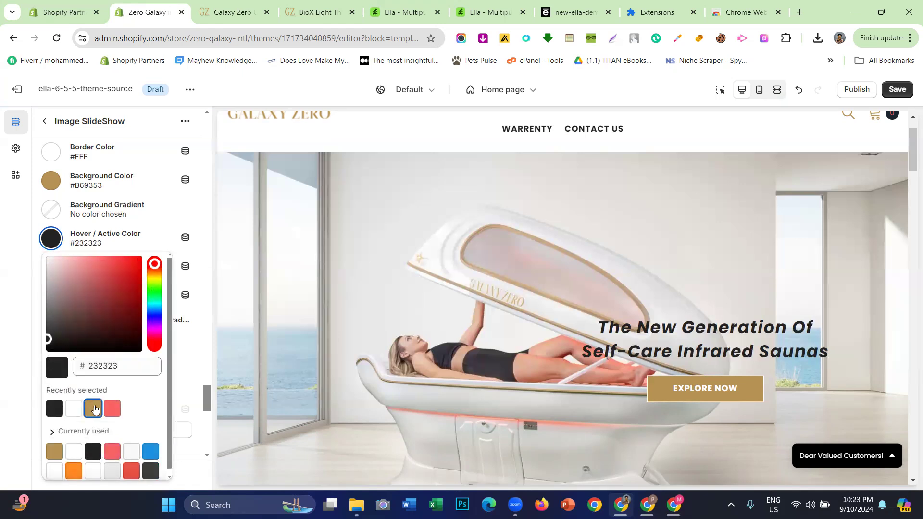
pyautogui.click(1, 280)
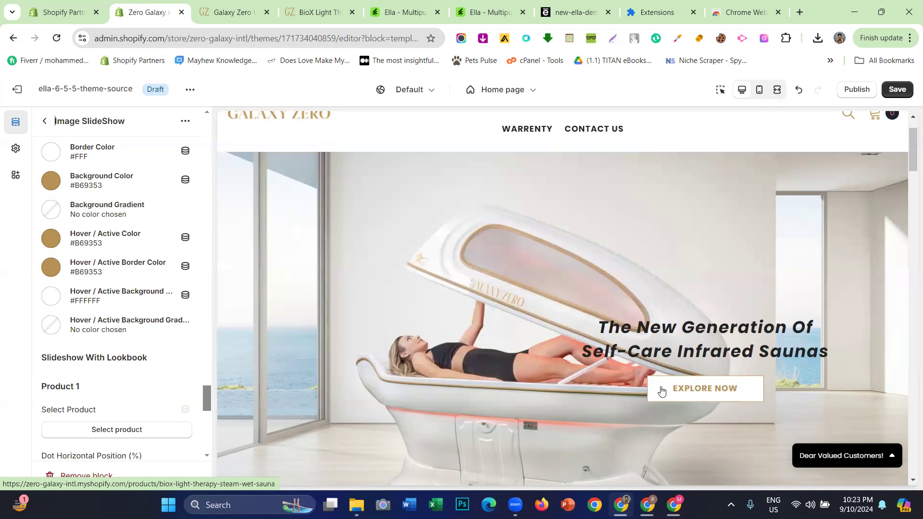
# - Review the slide's remaining color and lookbook product settings and compare the slide with the live Galaxy Zero site
pyautogui.scroll(-5, 88, 284)
pyautogui.scroll(-2, 87, 298)
pyautogui.scroll(4, 86, 314)
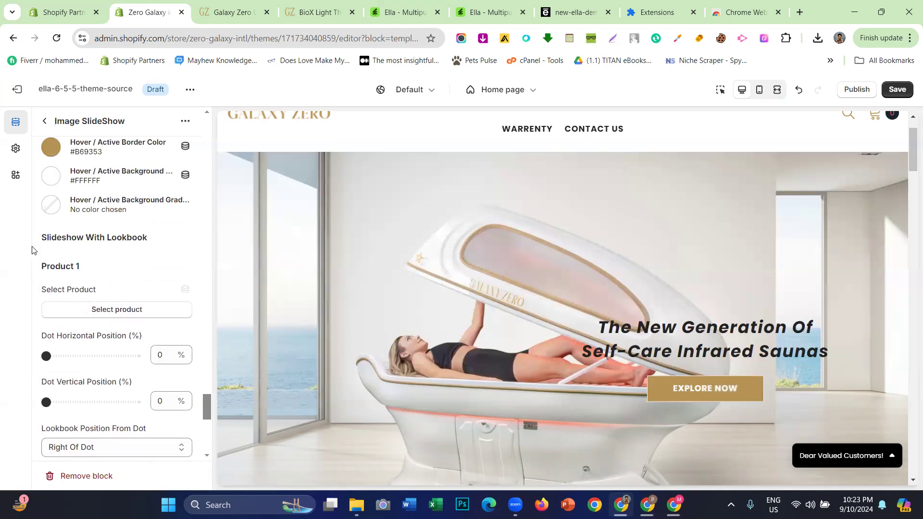
pyautogui.scroll(-3, 437, 343)
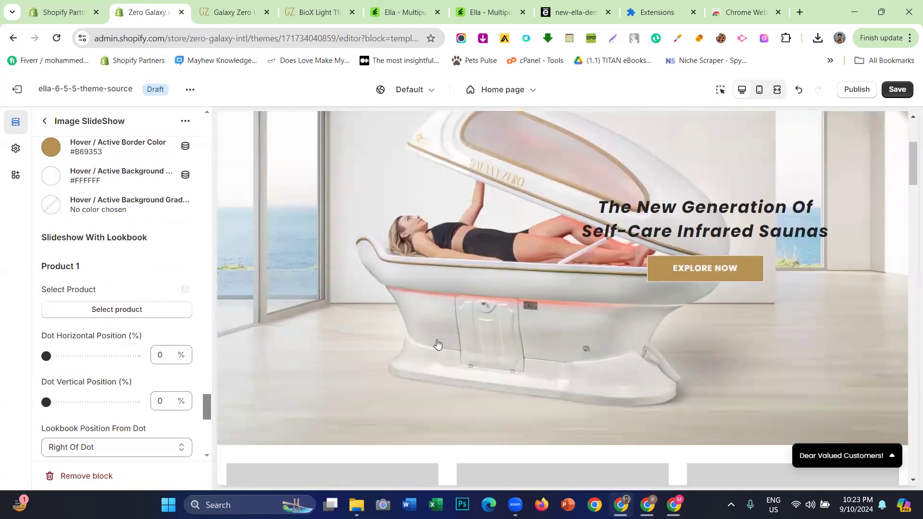
pyautogui.click(212, 8)
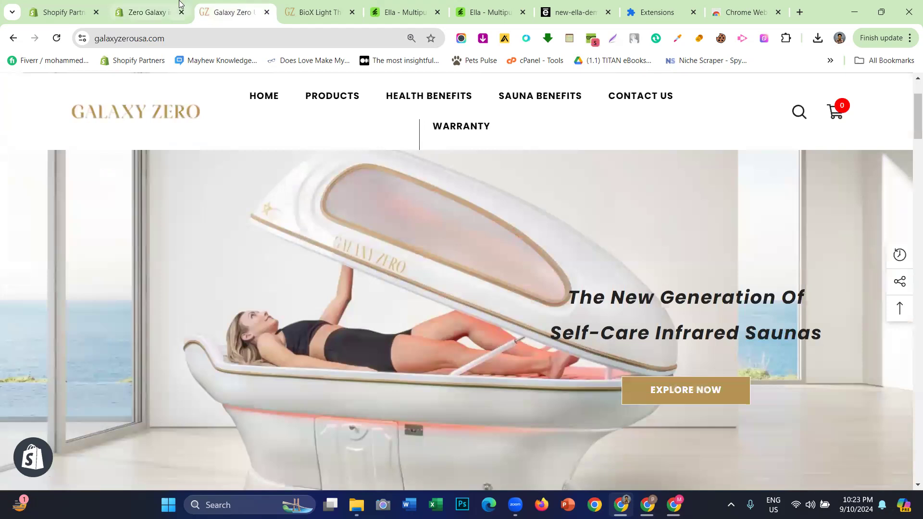
pyautogui.click(178, 4)
pyautogui.scroll(-1, 116, 281)
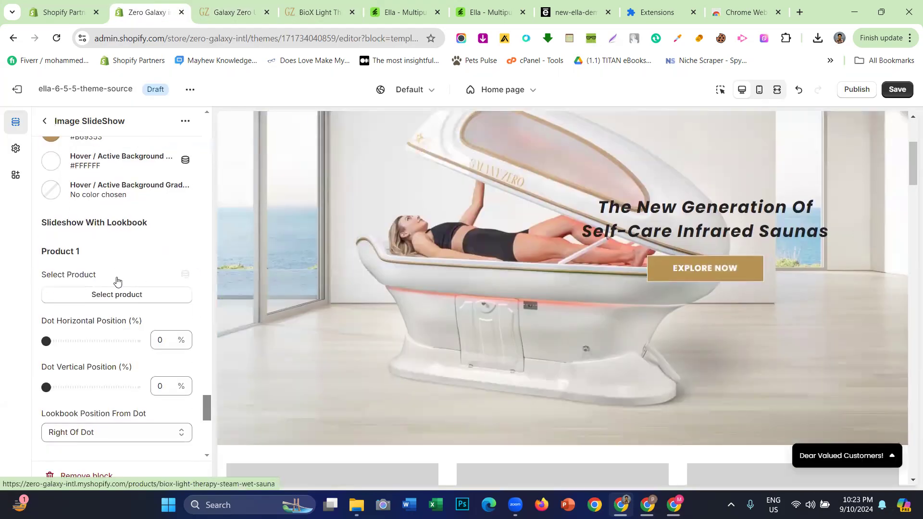
pyautogui.scroll(-2, 117, 281)
pyautogui.scroll(1, 79, 279)
pyautogui.scroll(-3, 79, 283)
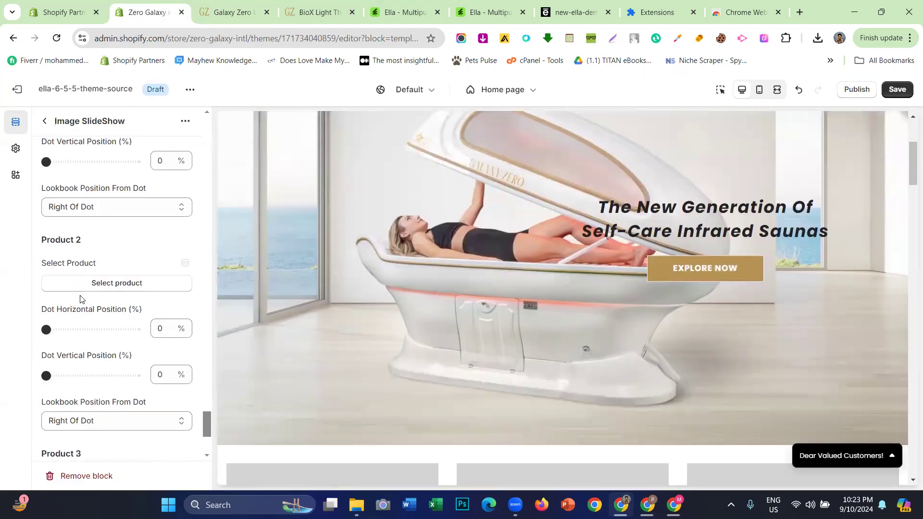
# - Return from the slide's settings to the home page section list and save the theme changes
pyautogui.scroll(1, 82, 303)
pyautogui.scroll(6, 87, 336)
pyautogui.scroll(10, 87, 342)
pyautogui.click(44, 120)
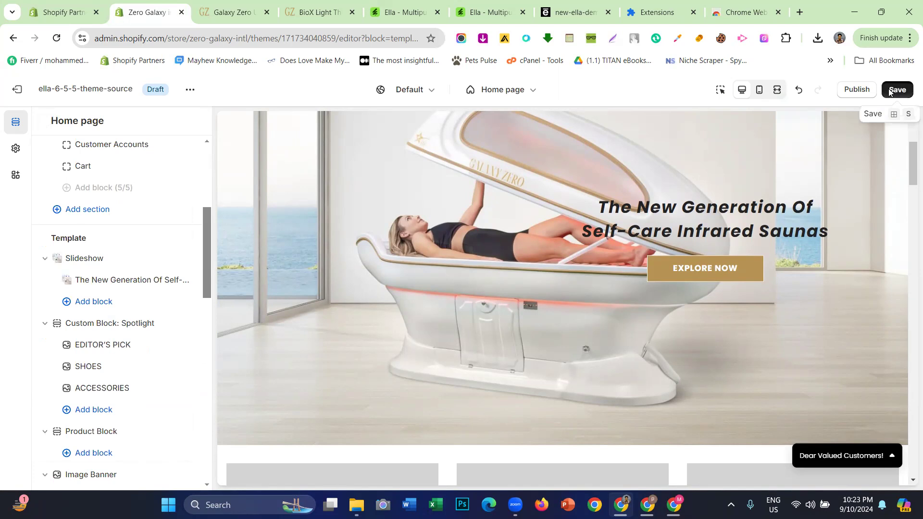
pyautogui.click(889, 92)
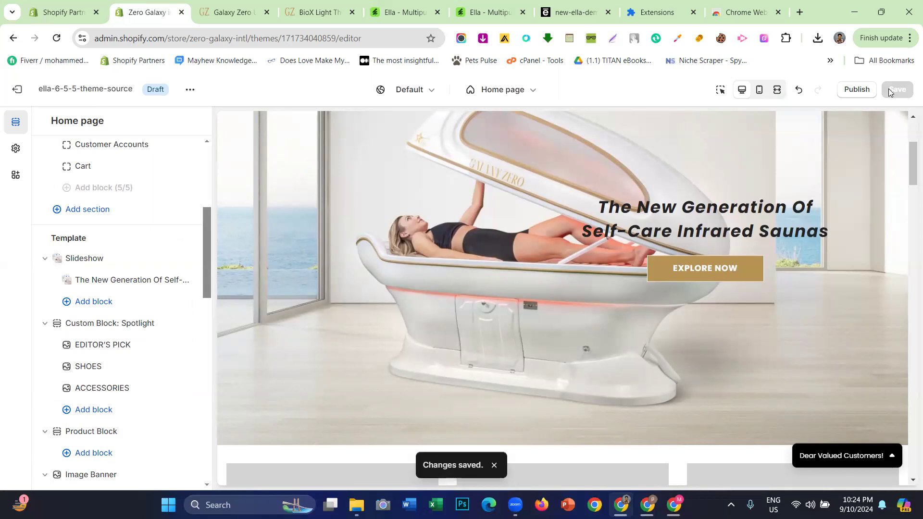
# - Compare the home page header and slideshow between the mobile and desktop previews, ending in the mobile preview
pyautogui.click(758, 89)
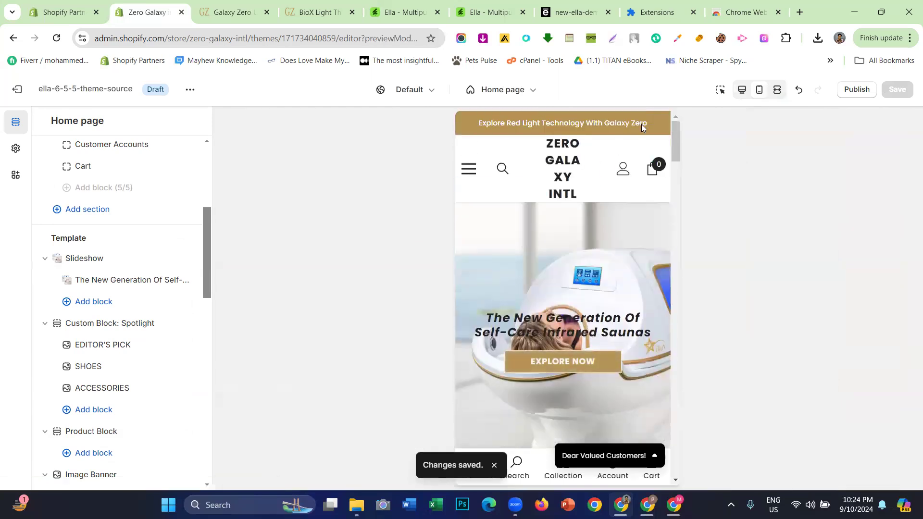
pyautogui.scroll(5, 115, 240)
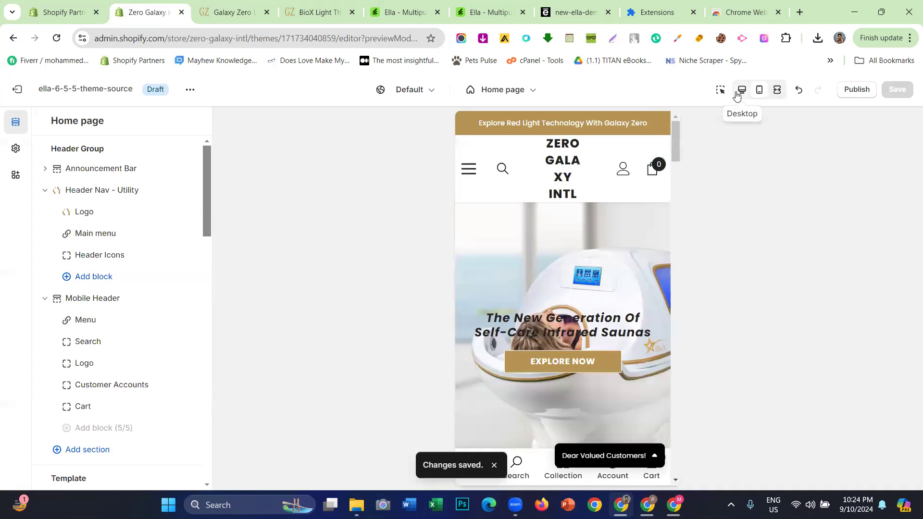
pyautogui.click(737, 93)
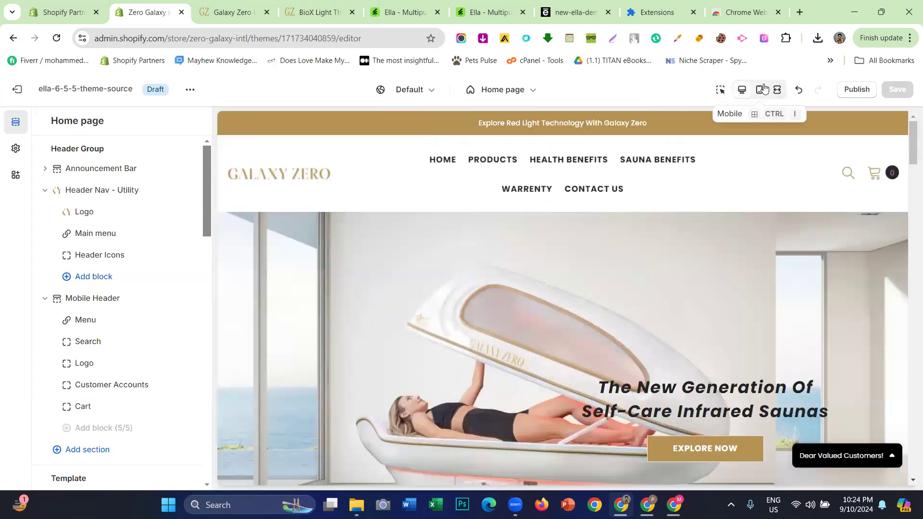
pyautogui.click(759, 90)
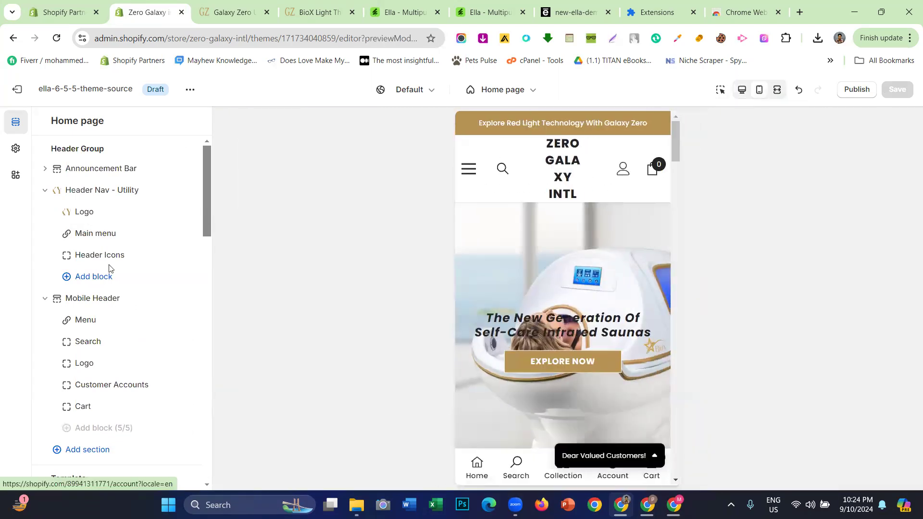
pyautogui.scroll(-1, 79, 360)
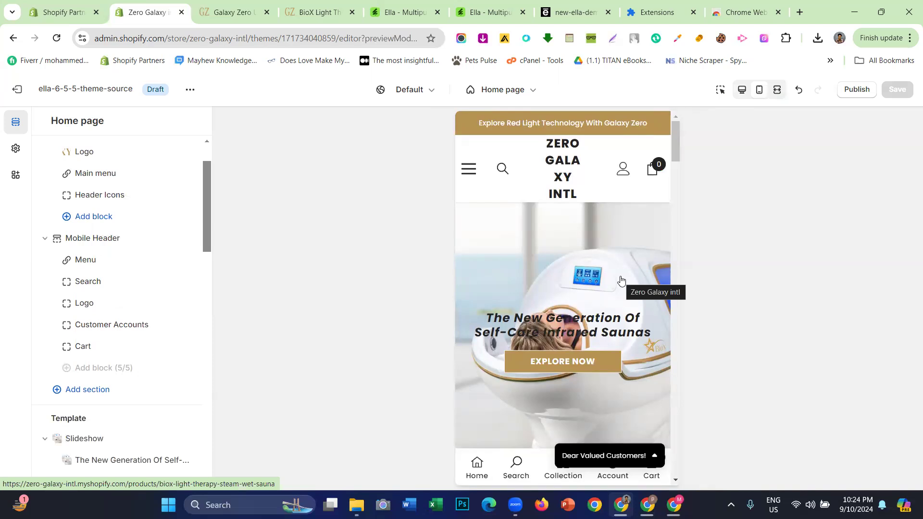
pyautogui.scroll(-2, 620, 280)
pyautogui.scroll(2, 575, 289)
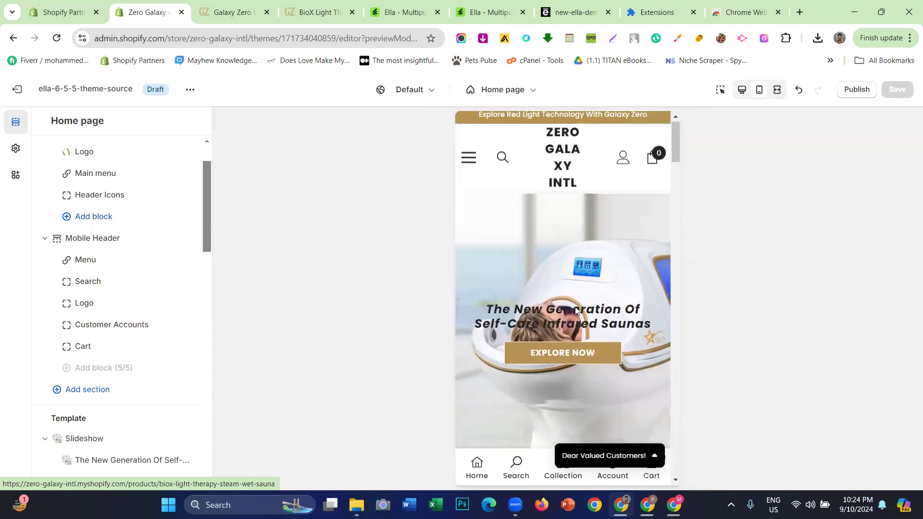
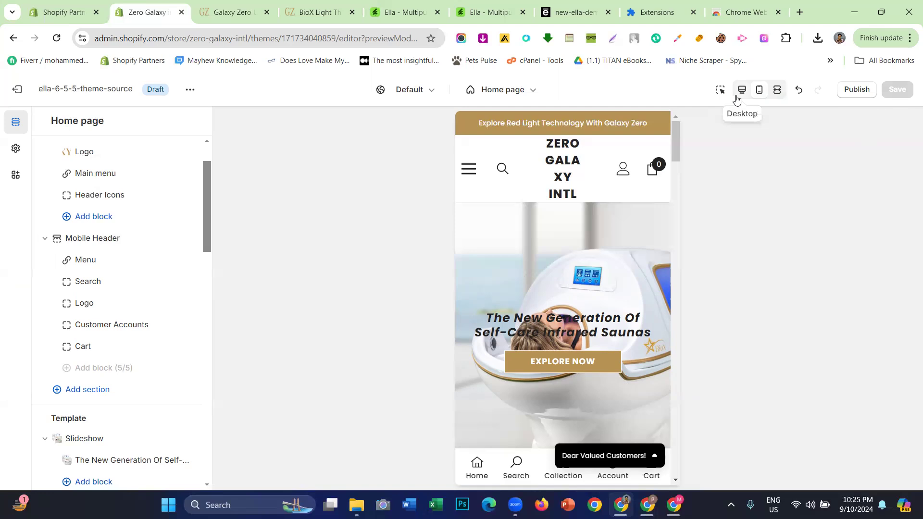
pyautogui.click(736, 96)
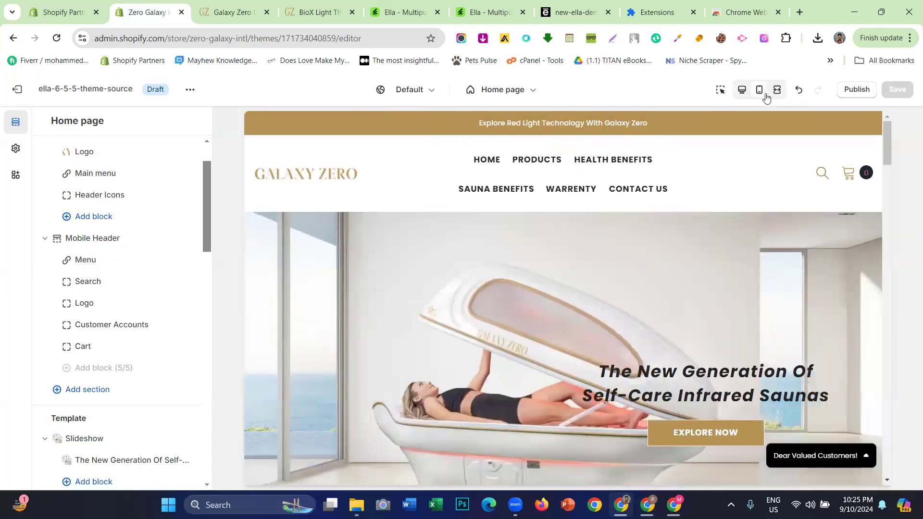
pyautogui.click(759, 91)
pyautogui.scroll(1, 53, 226)
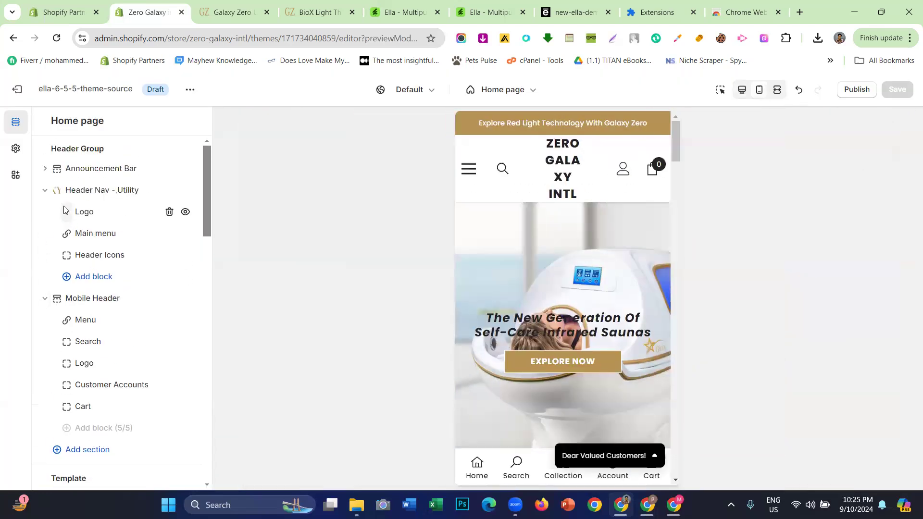
# - Collapse the Header Nav - Utility section and inspect the live Galaxy Zero site's header and slideshow in a mobile-width view
pyautogui.click(44, 190)
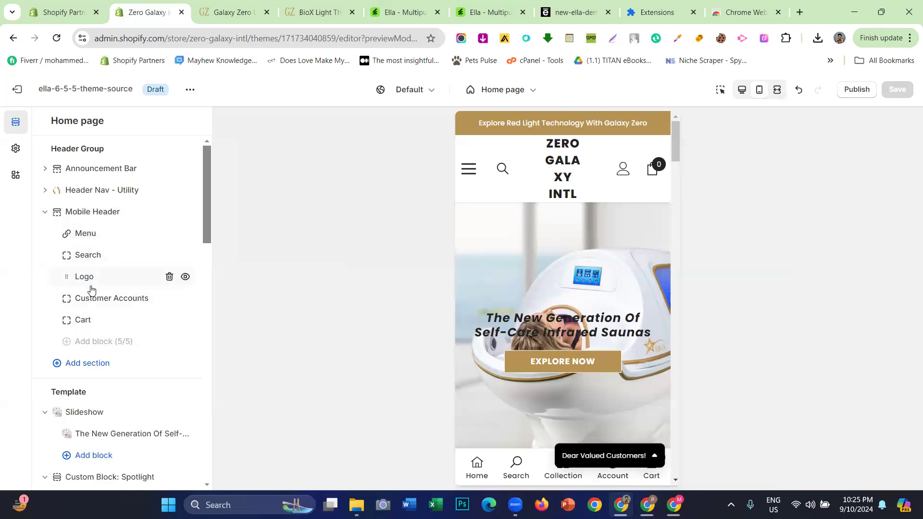
pyautogui.click(209, 9)
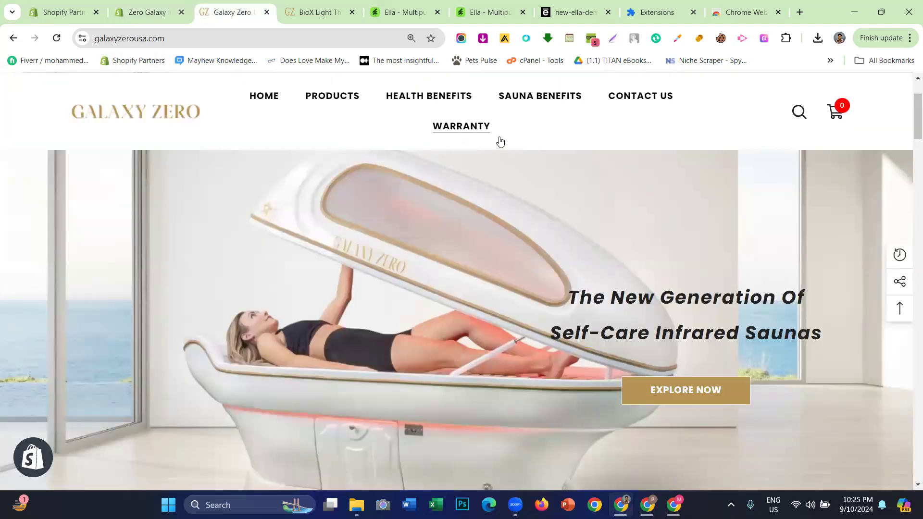
pyautogui.rightClick(605, 136)
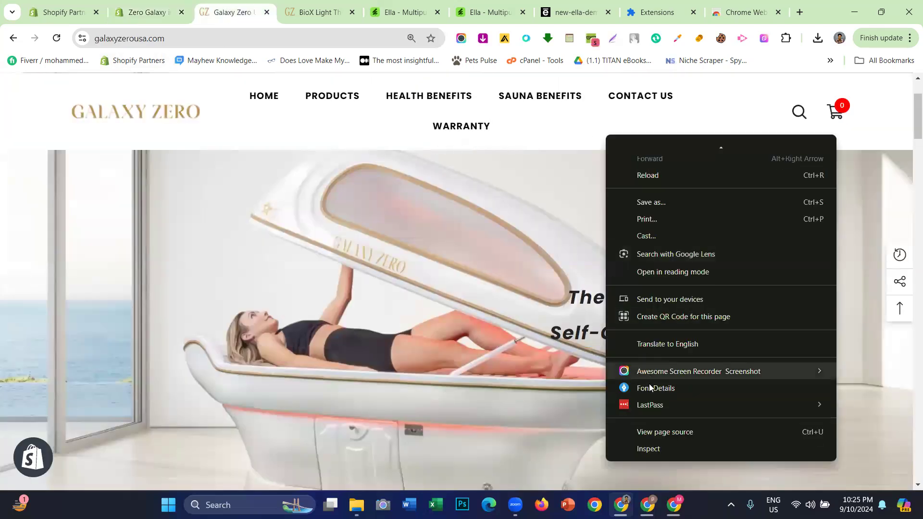
pyautogui.click(647, 449)
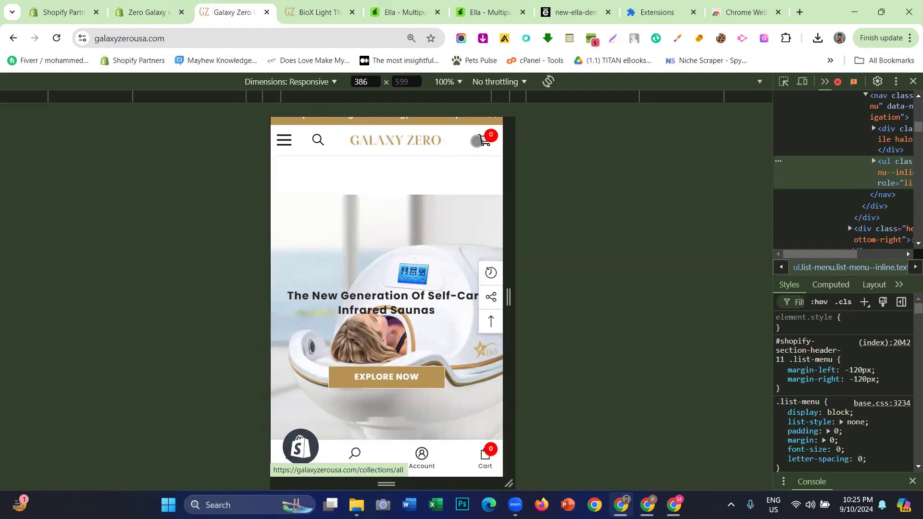
# - In the theme editor, try blue #1991E2 as the Mobile Header's background color and undo the change
pyautogui.click(108, 5)
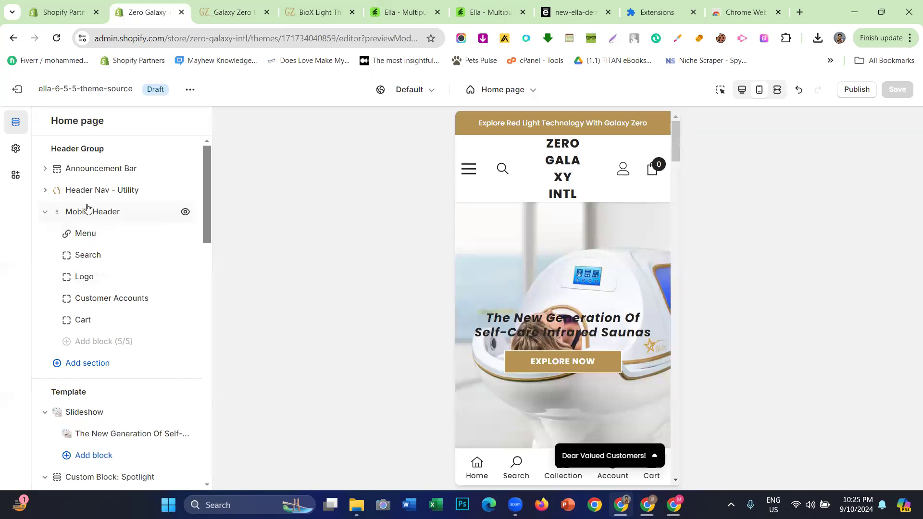
pyautogui.click(86, 213)
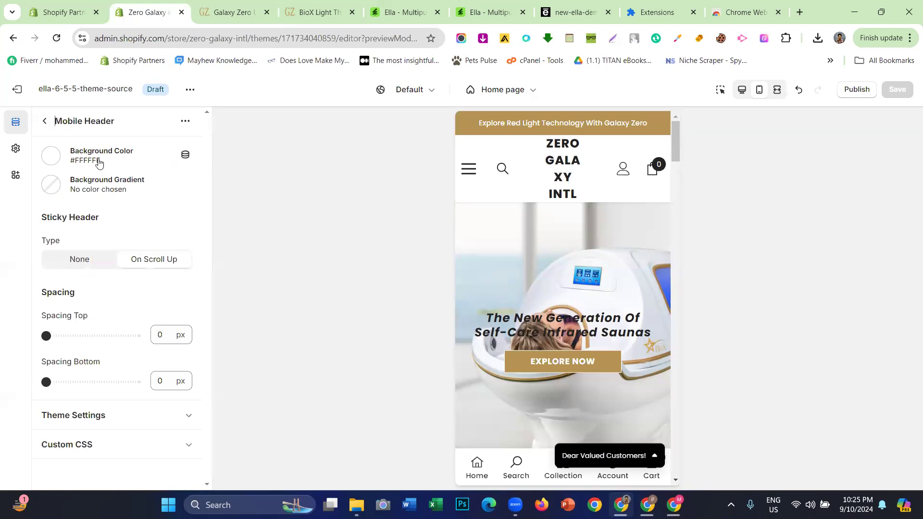
pyautogui.click(56, 157)
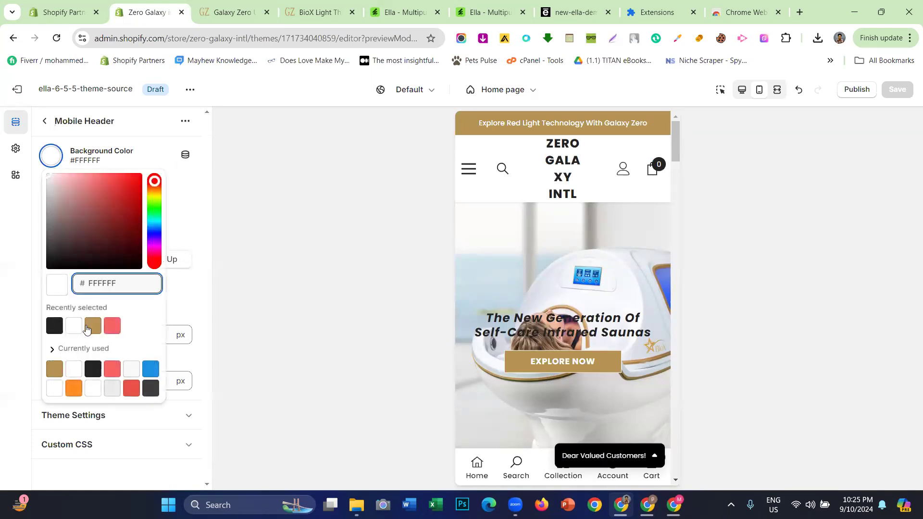
pyautogui.click(145, 372)
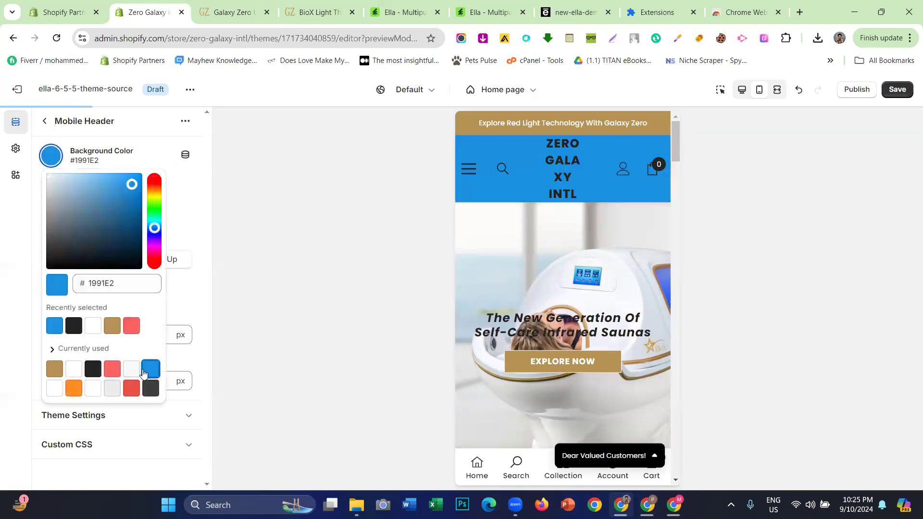
pyautogui.click(741, 91)
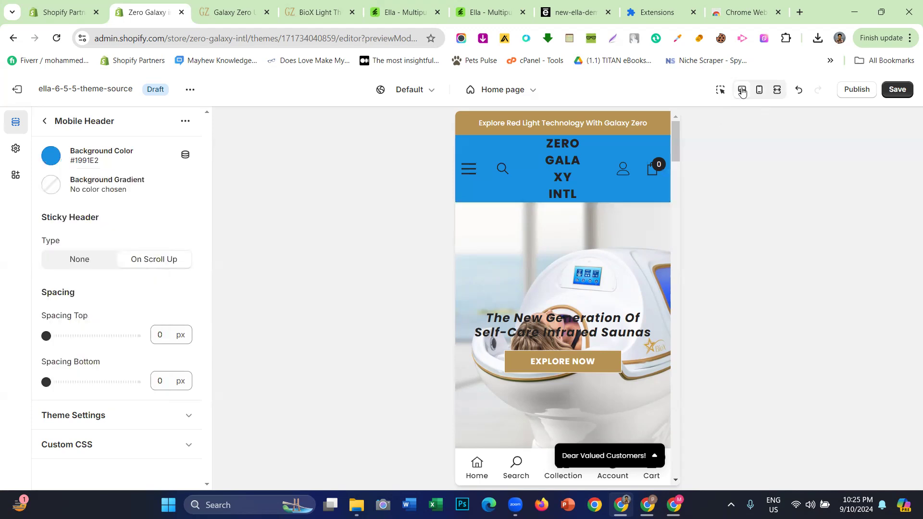
pyautogui.click(764, 96)
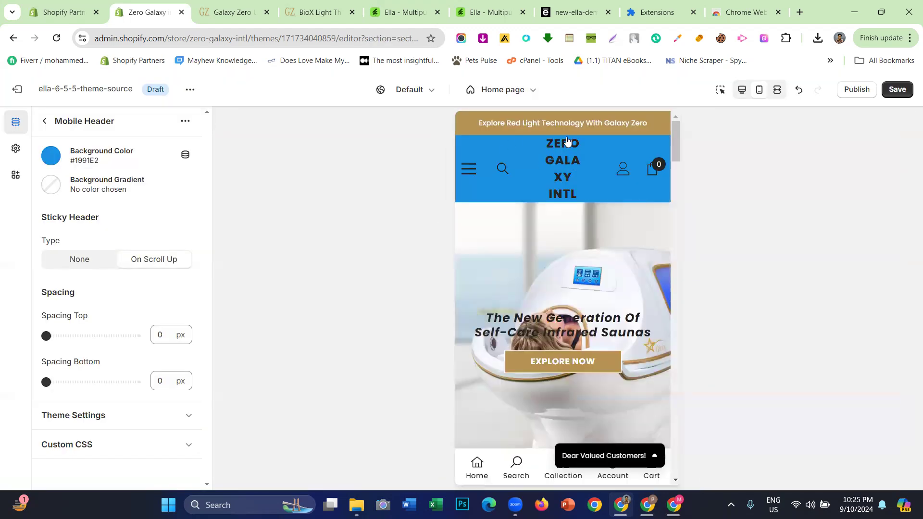
pyautogui.click(790, 93)
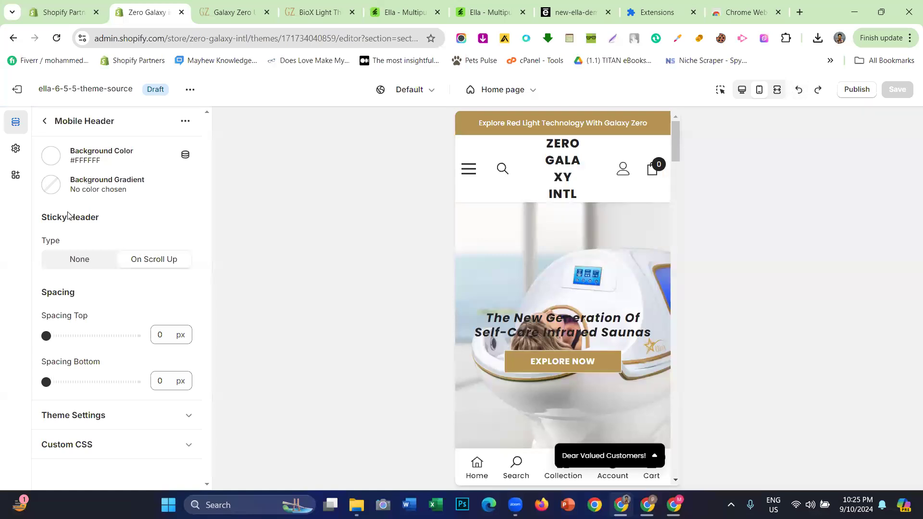
# - Examine how the sticky mobile header behaves over the slideshow and the sections below it in the mobile preview
pyautogui.scroll(-1, 464, 266)
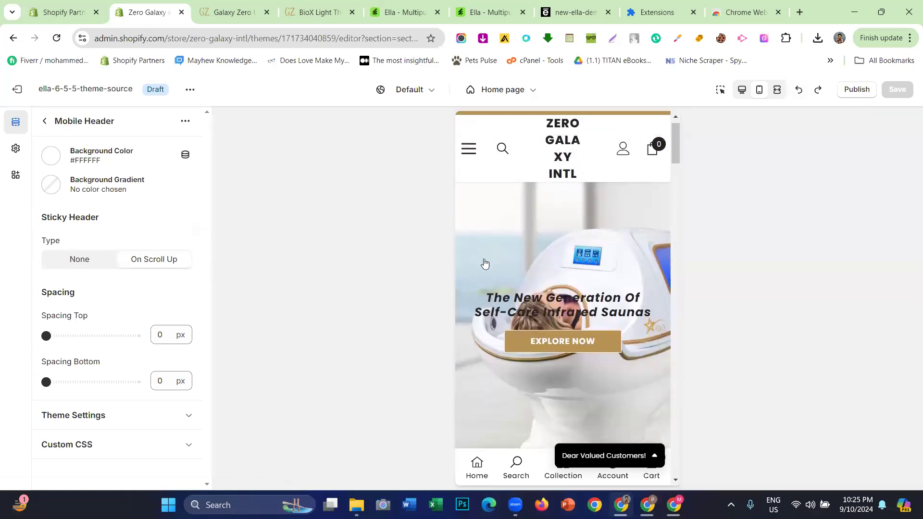
pyautogui.scroll(-3, 556, 239)
pyautogui.scroll(3, 593, 278)
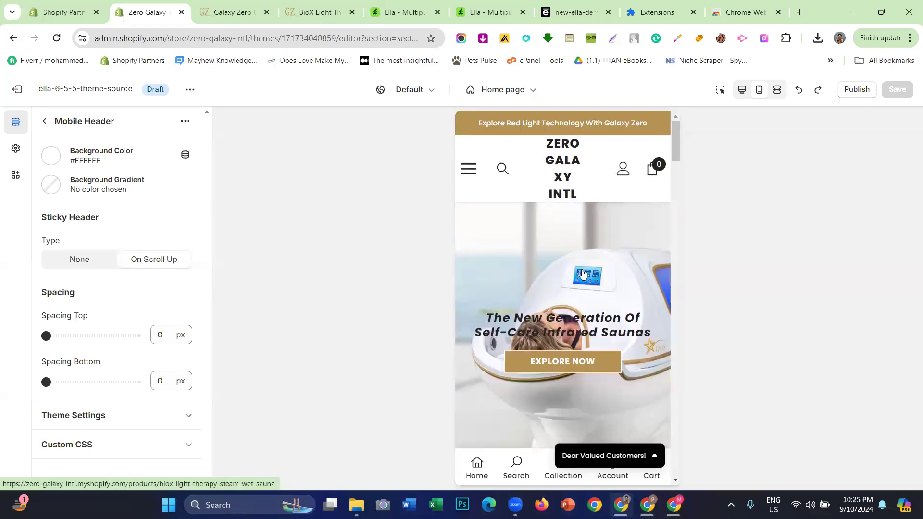
pyautogui.scroll(-4, 537, 300)
pyautogui.scroll(1, 537, 300)
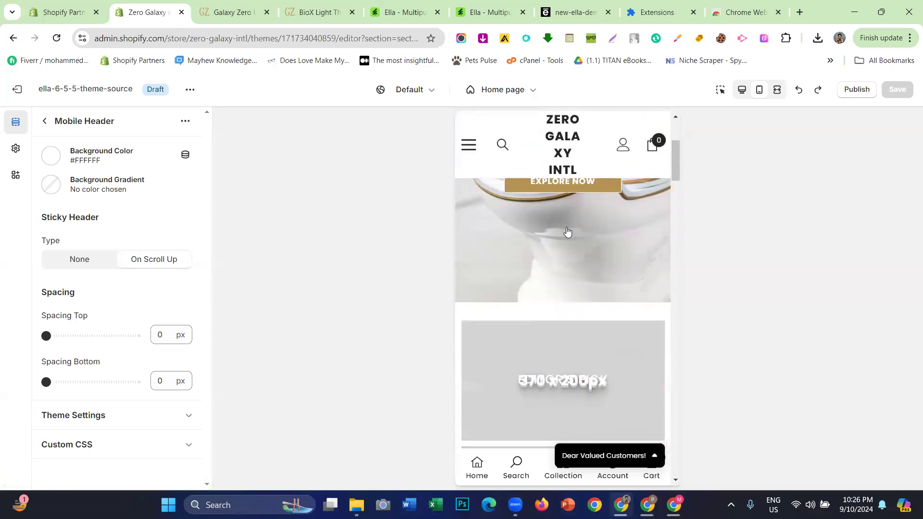
# - Set the Mobile Header's sticky header type to None, and try a top spacing of 30 px before resetting it
pyautogui.scroll(4, 567, 232)
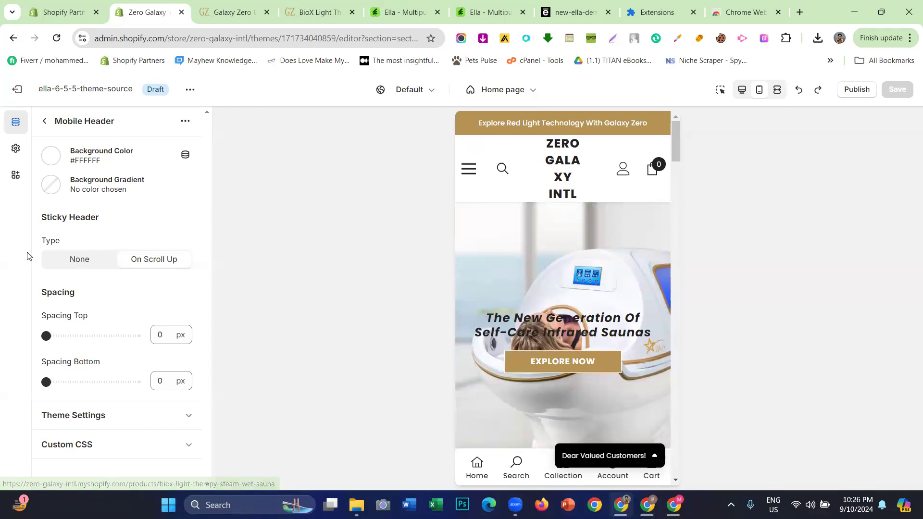
pyautogui.click(62, 260)
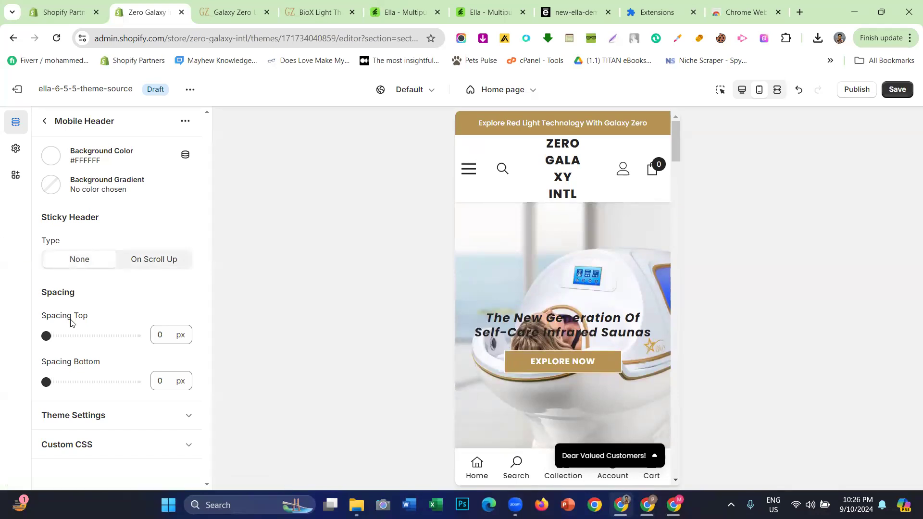
pyautogui.moveTo(83, 336); pyautogui.dragTo(137, 336)
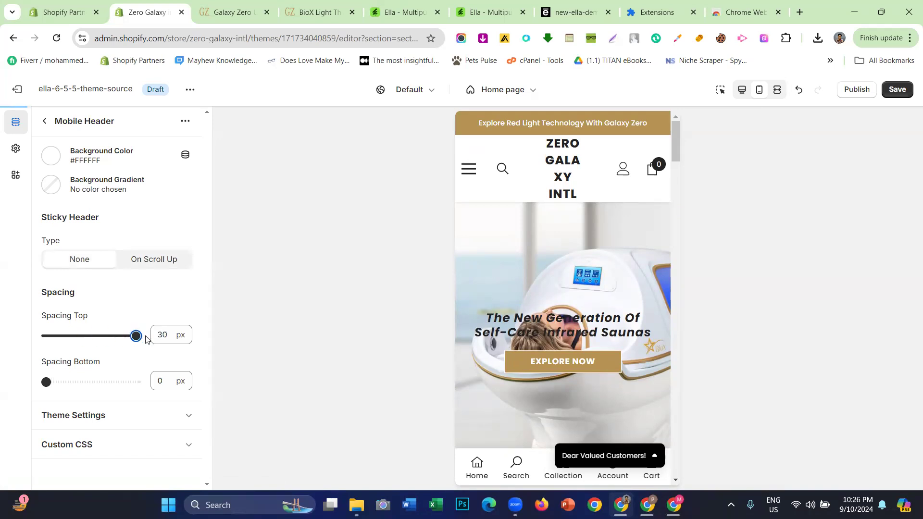
pyautogui.moveTo(66, 339); pyautogui.dragTo(6, 335)
pyautogui.click(43, 123)
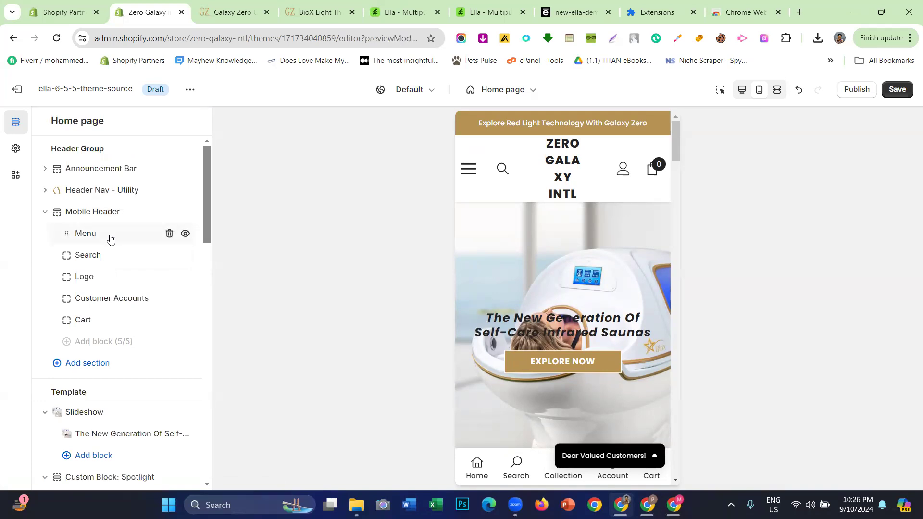
# - Inspect the Mobile Header's Menu block settings and compare the mobile header with the live Galaxy Zero site
pyautogui.click(110, 238)
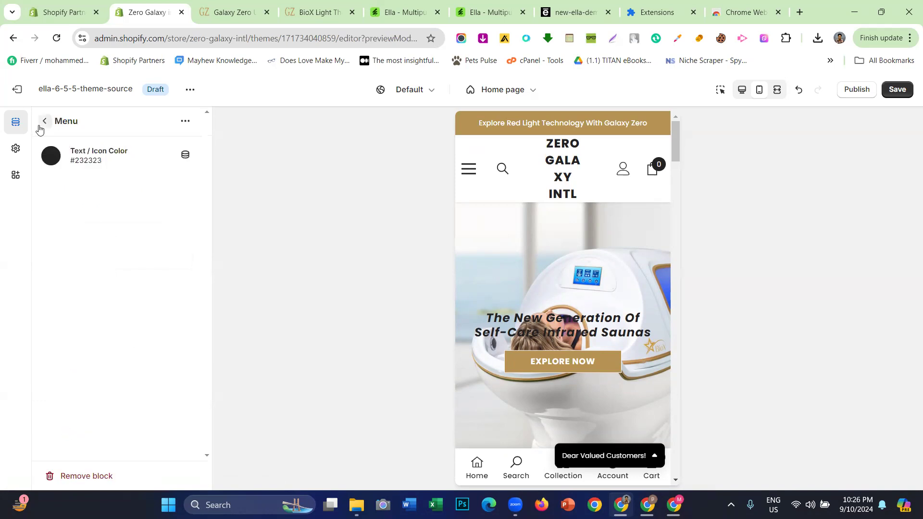
pyautogui.click(41, 126)
pyautogui.click(88, 240)
pyautogui.click(50, 128)
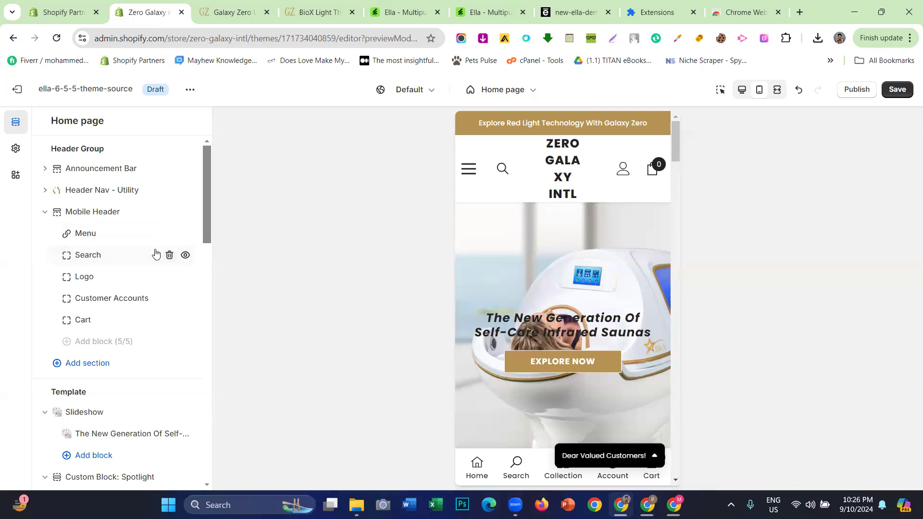
pyautogui.click(232, 12)
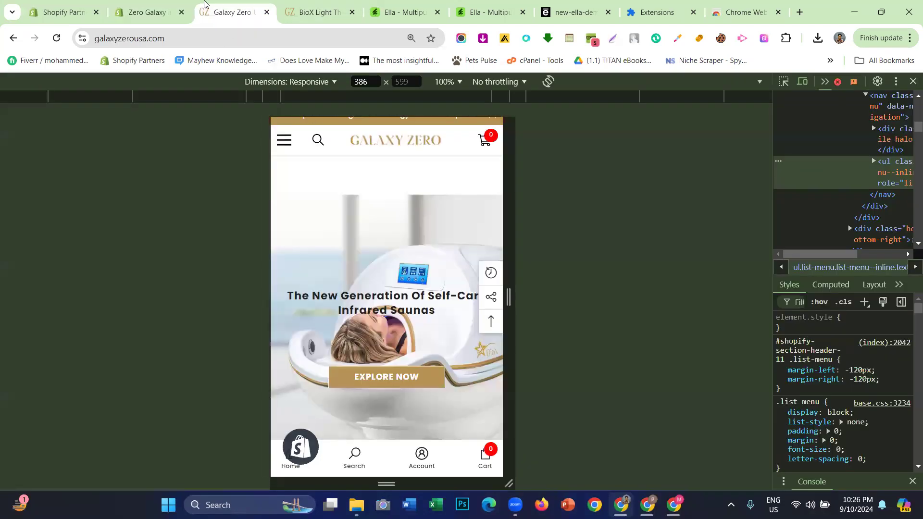
pyautogui.click(147, 12)
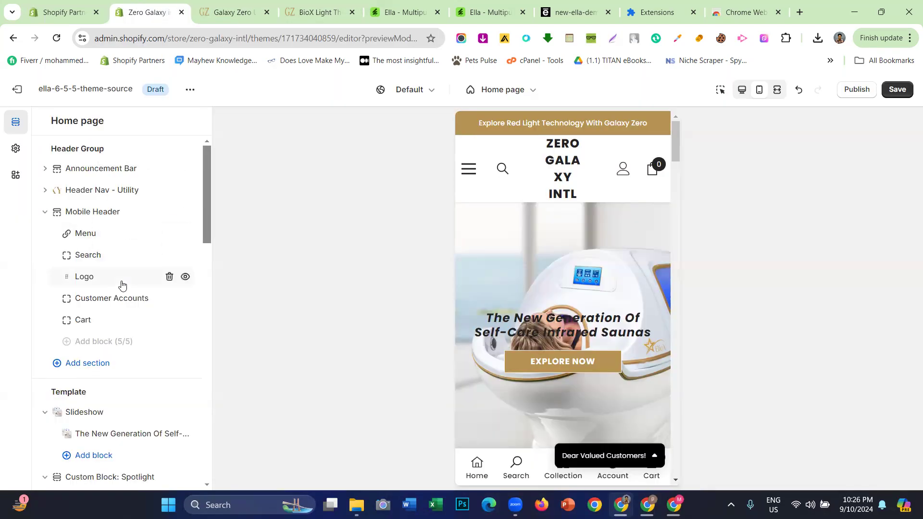
# - Add the existing GALAXY ZERO PNG from the store files as the Mobile Header's logo image
pyautogui.click(121, 285)
pyautogui.click(117, 208)
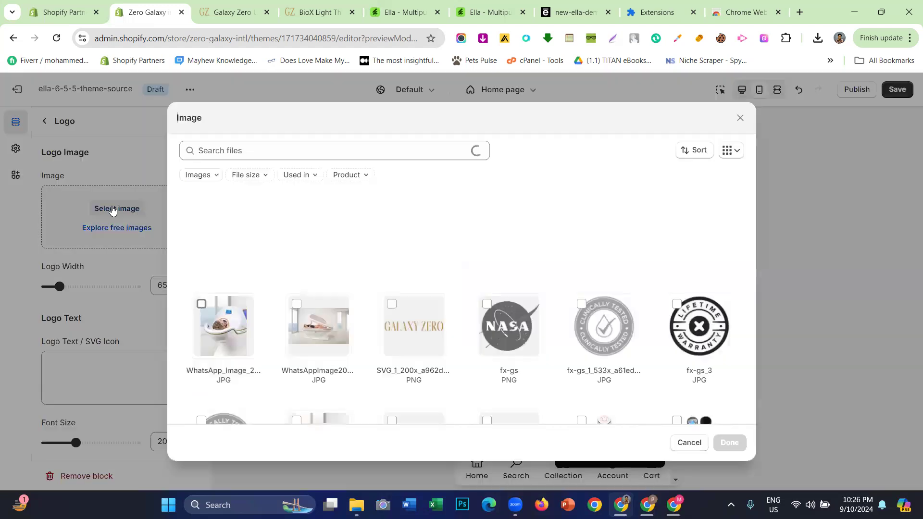
pyautogui.click(391, 305)
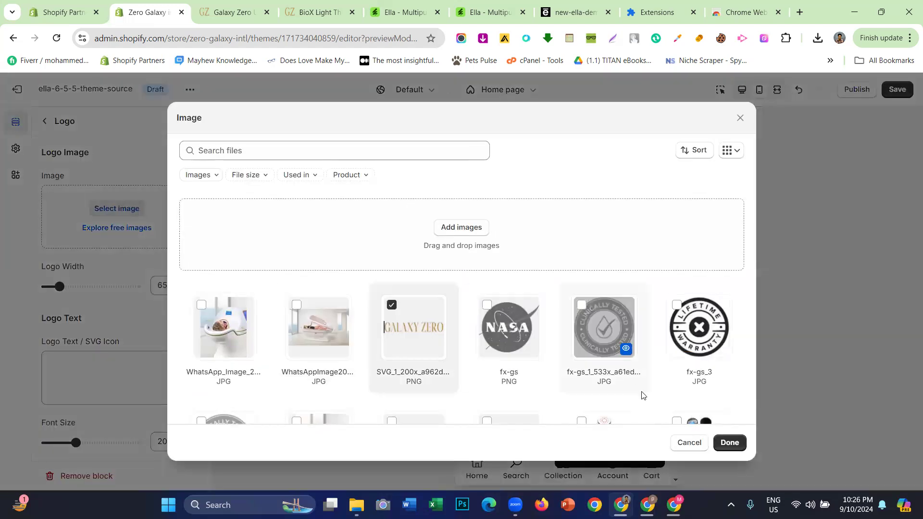
pyautogui.click(728, 442)
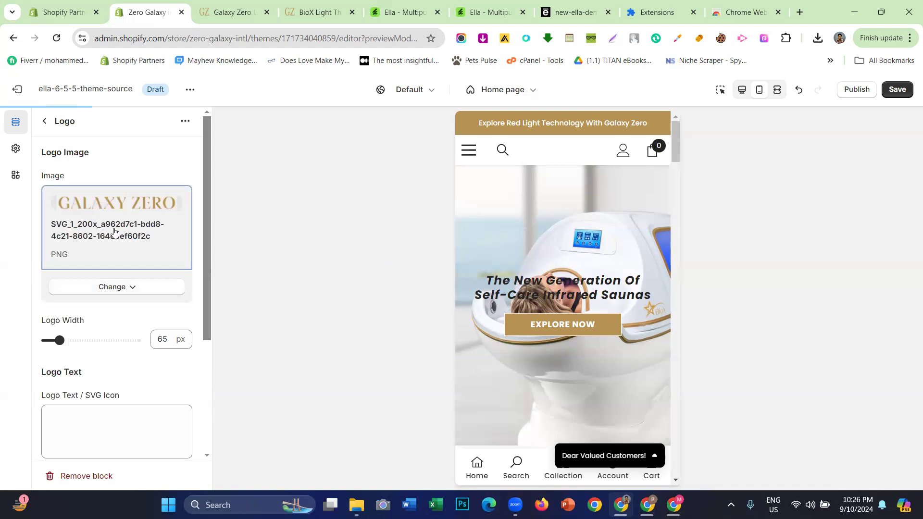
pyautogui.scroll(-1, 109, 216)
pyautogui.scroll(2, 91, 262)
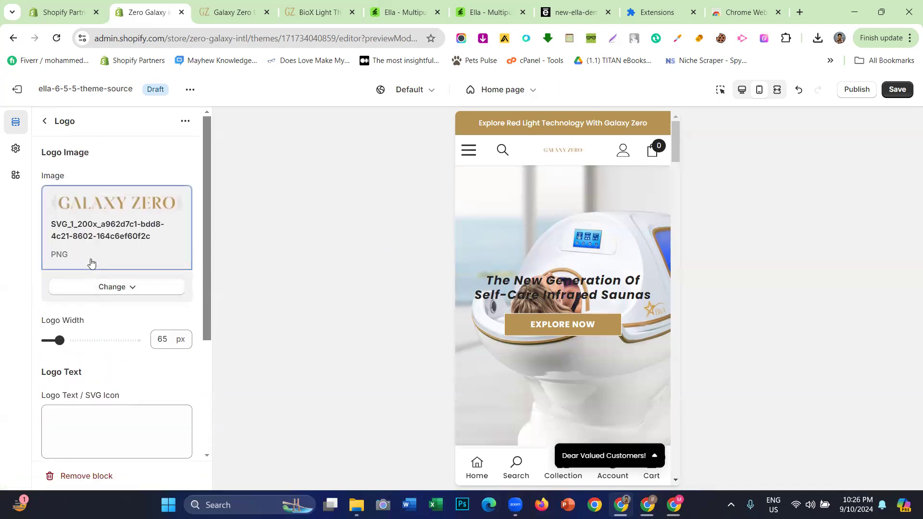
# - Set the mobile logo's width to 125 px and review the remaining logo text settings
pyautogui.moveTo(60, 341); pyautogui.dragTo(113, 339)
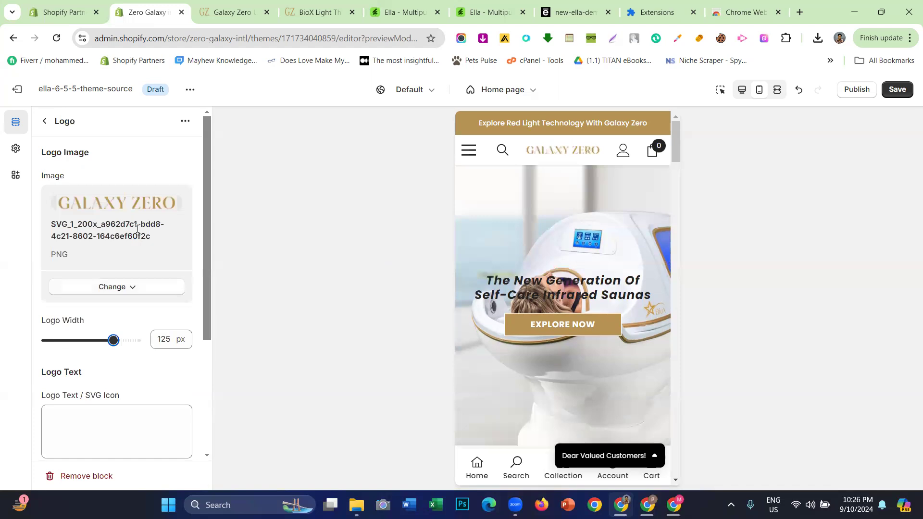
pyautogui.scroll(-4, 72, 210)
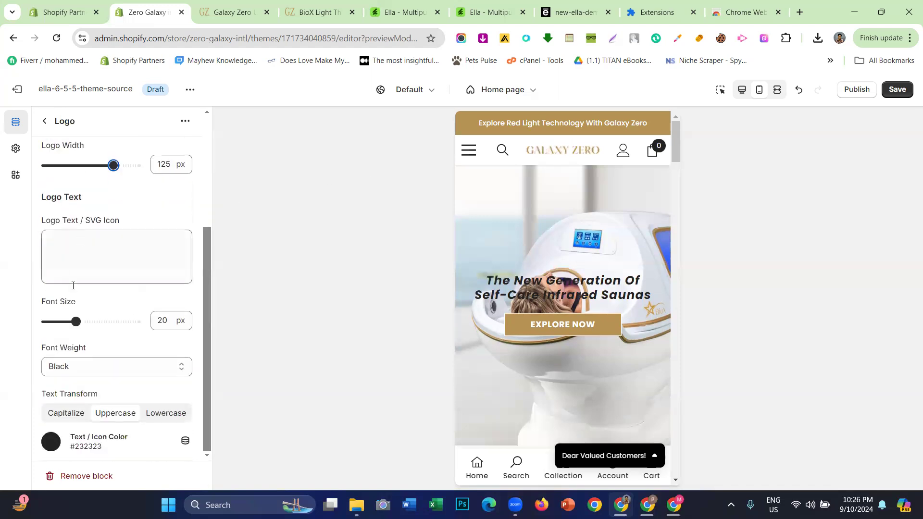
pyautogui.scroll(4, 78, 247)
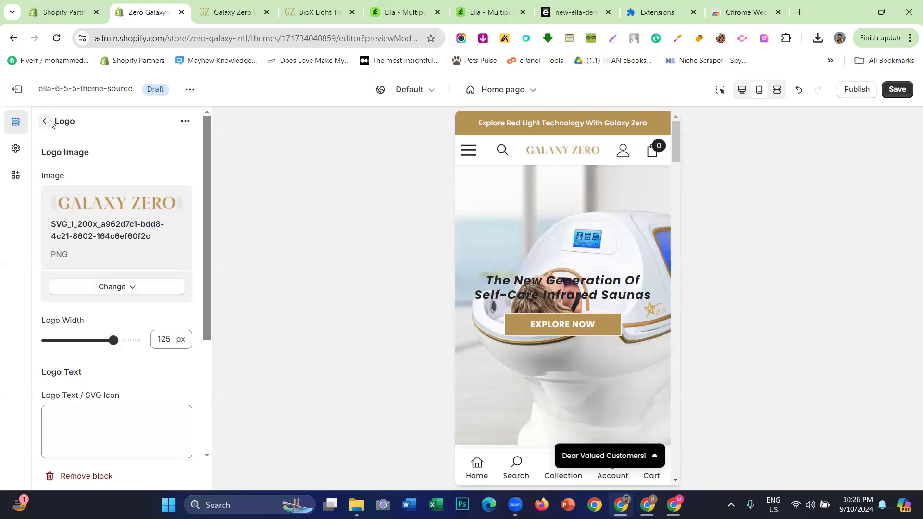
pyautogui.click(45, 120)
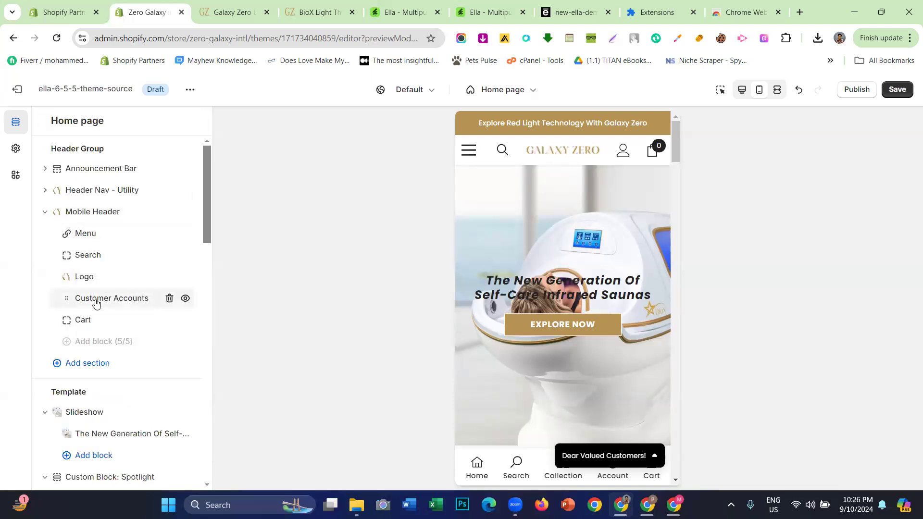
# - Try the User - Straight icon on the Mobile Header's Customer Accounts block, and remove that block
pyautogui.click(96, 302)
pyautogui.click(50, 125)
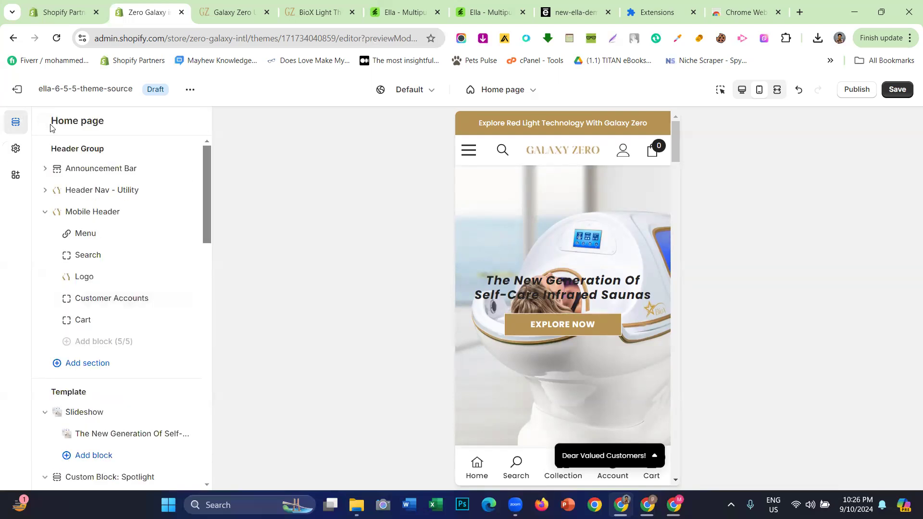
pyautogui.click(99, 292)
pyautogui.click(61, 176)
pyautogui.click(66, 204)
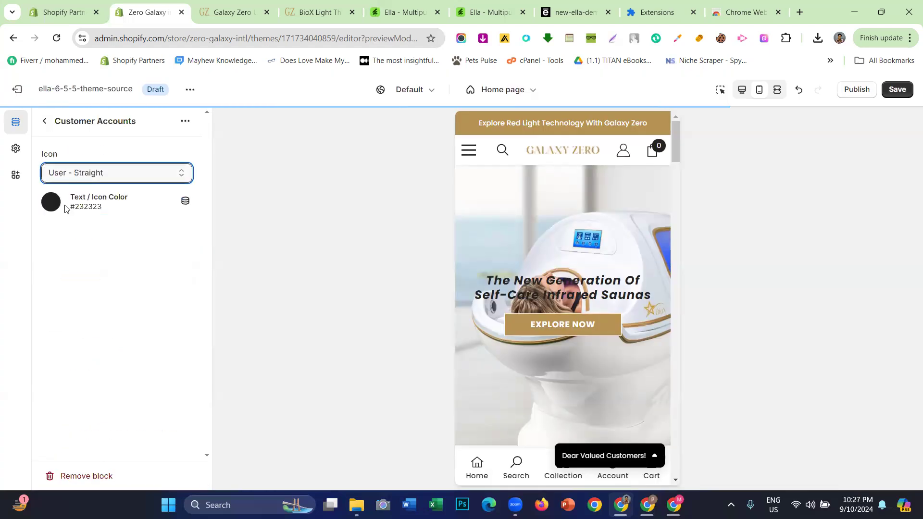
pyautogui.click(44, 123)
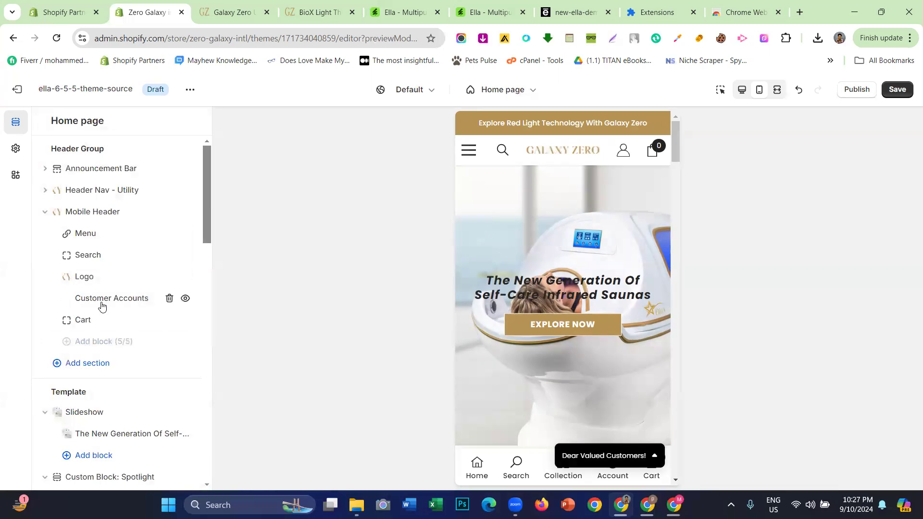
pyautogui.click(168, 299)
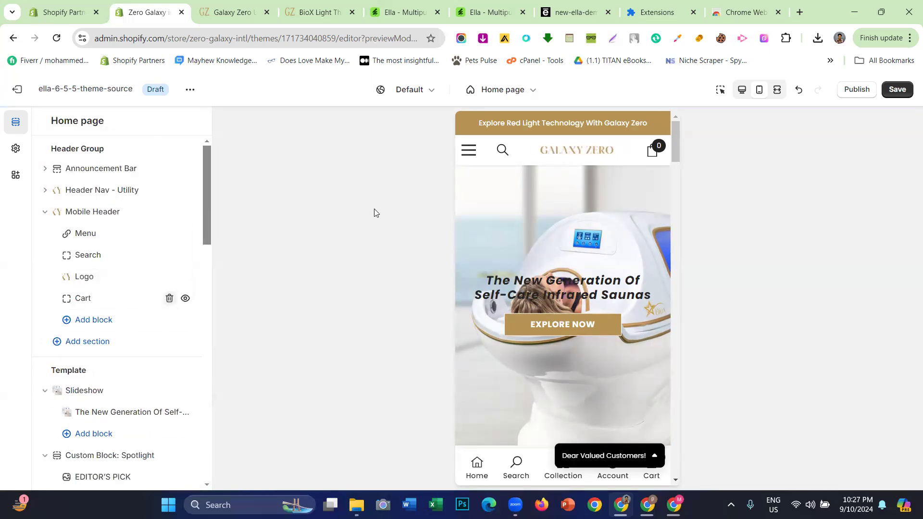
# - Try the Shopping Bag - Rounded icon on the mobile Cart block, choose Shopping Cart - Curved, and compare it with the live site's cart icon
pyautogui.click(103, 298)
pyautogui.click(94, 167)
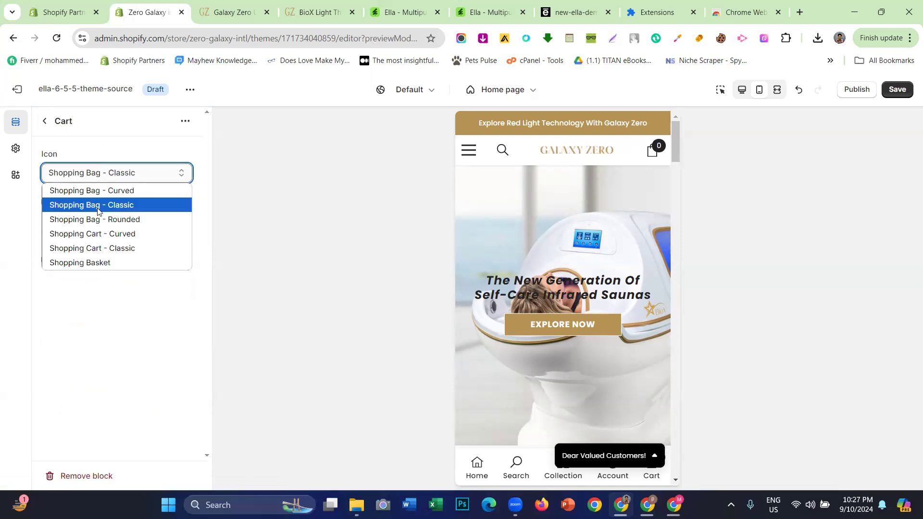
pyautogui.click(98, 219)
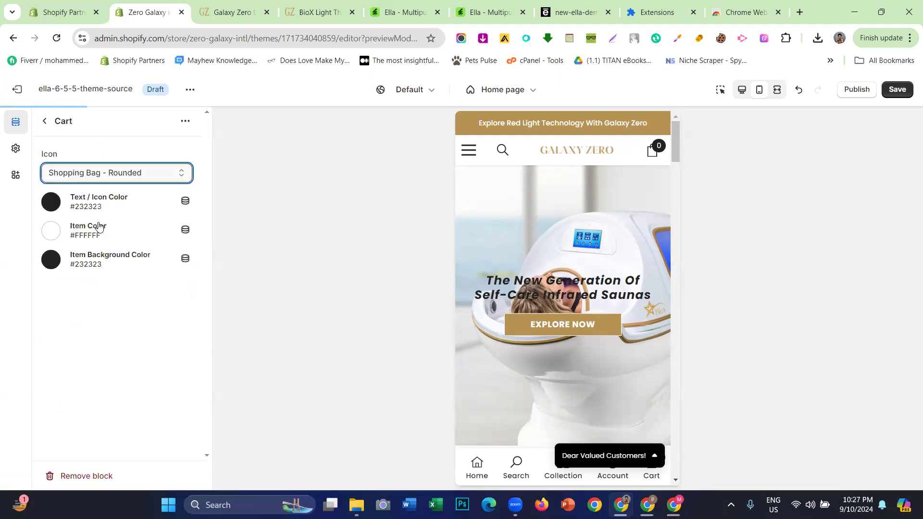
pyautogui.click(92, 173)
pyautogui.click(91, 236)
pyautogui.click(231, 10)
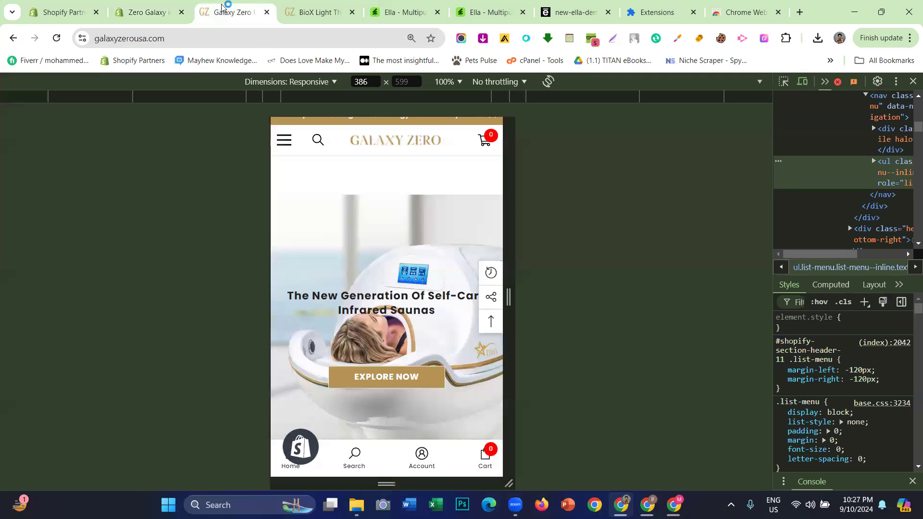
pyautogui.click(154, 6)
# - Try the Shopping Basket icon for the mobile Cart block and return to Shopping Cart - Curved
pyautogui.click(115, 175)
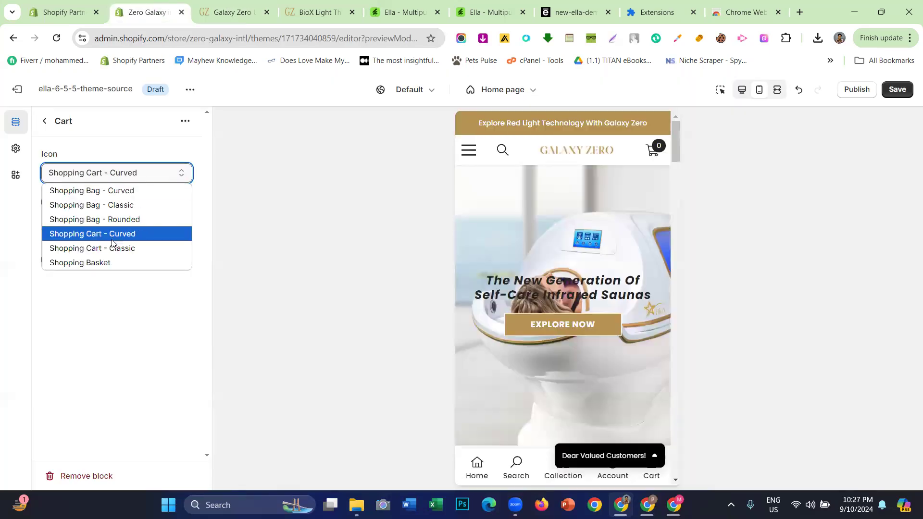
pyautogui.click(112, 263)
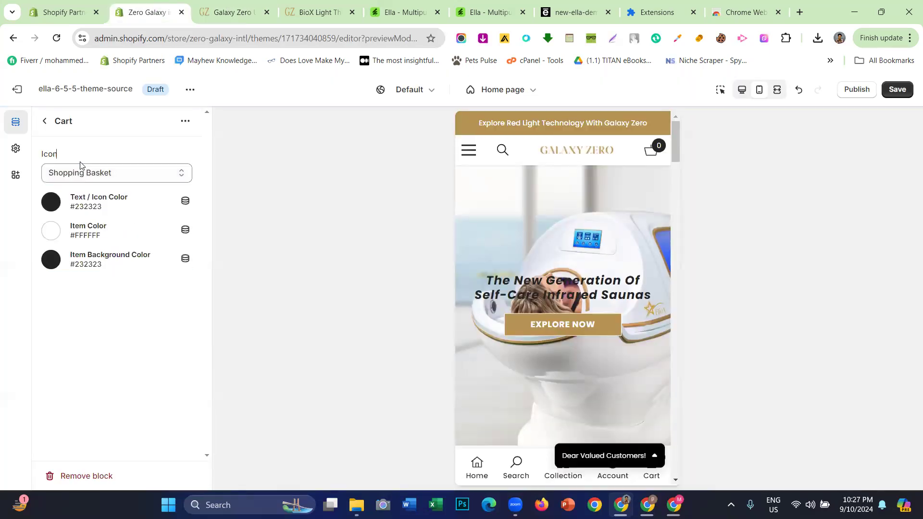
pyautogui.click(84, 174)
pyautogui.click(92, 234)
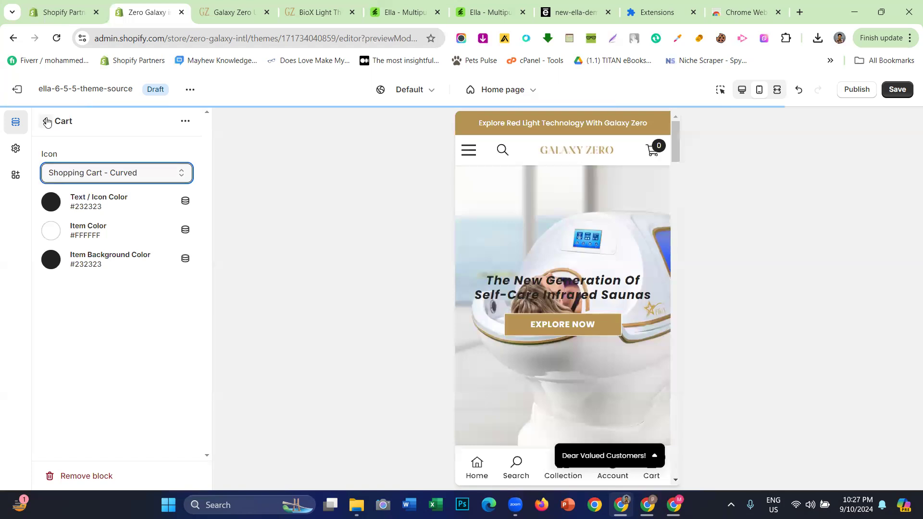
pyautogui.click(51, 122)
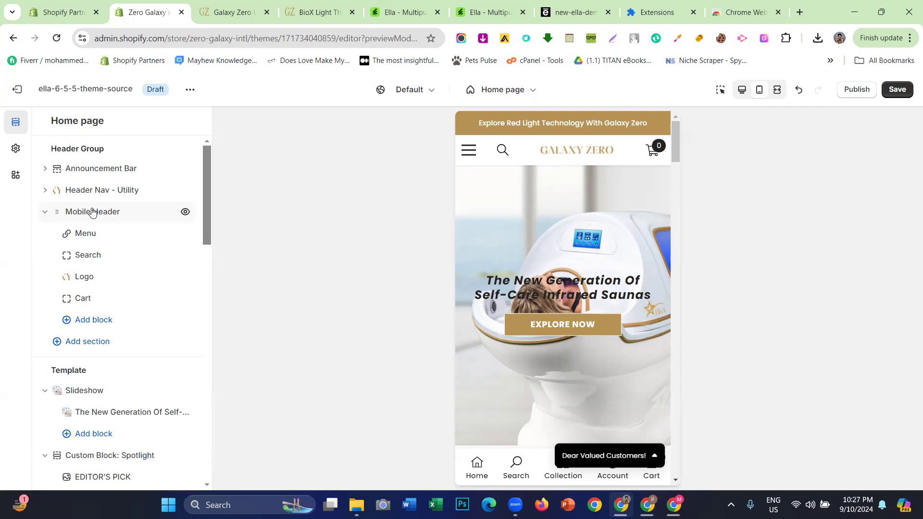
# - Save the theme changes and examine the home page header and slideshow in the desktop preview
pyautogui.click(740, 96)
pyautogui.click(888, 92)
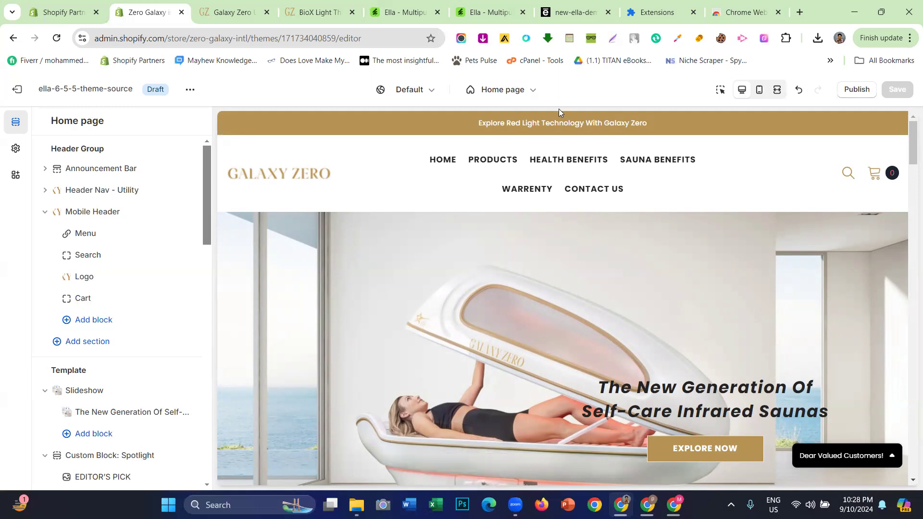
pyautogui.scroll(-10, 466, 164)
pyautogui.scroll(10, 465, 164)
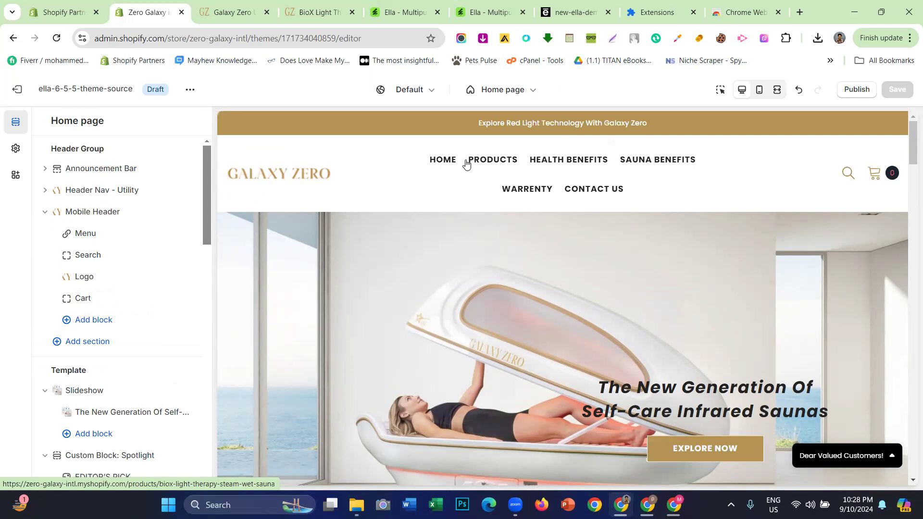
pyautogui.scroll(-10, 466, 164)
pyautogui.scroll(5, 466, 164)
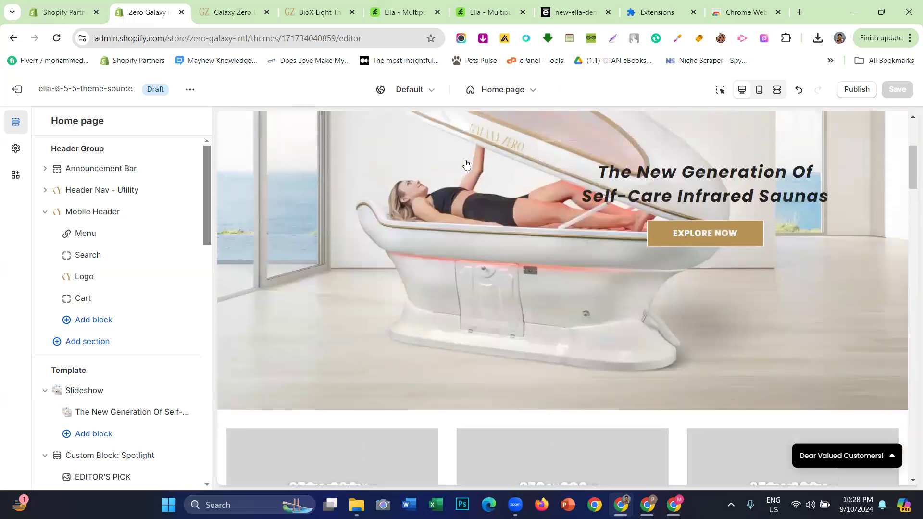
pyautogui.scroll(3, 466, 164)
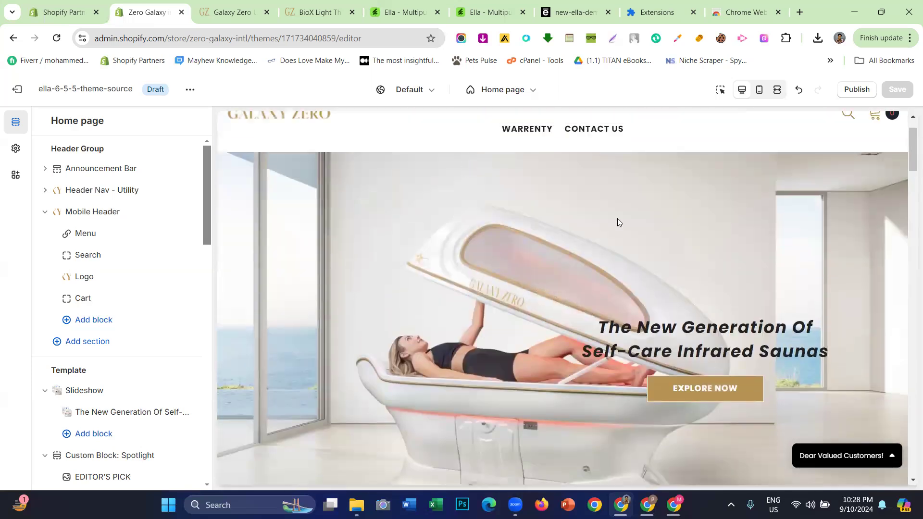